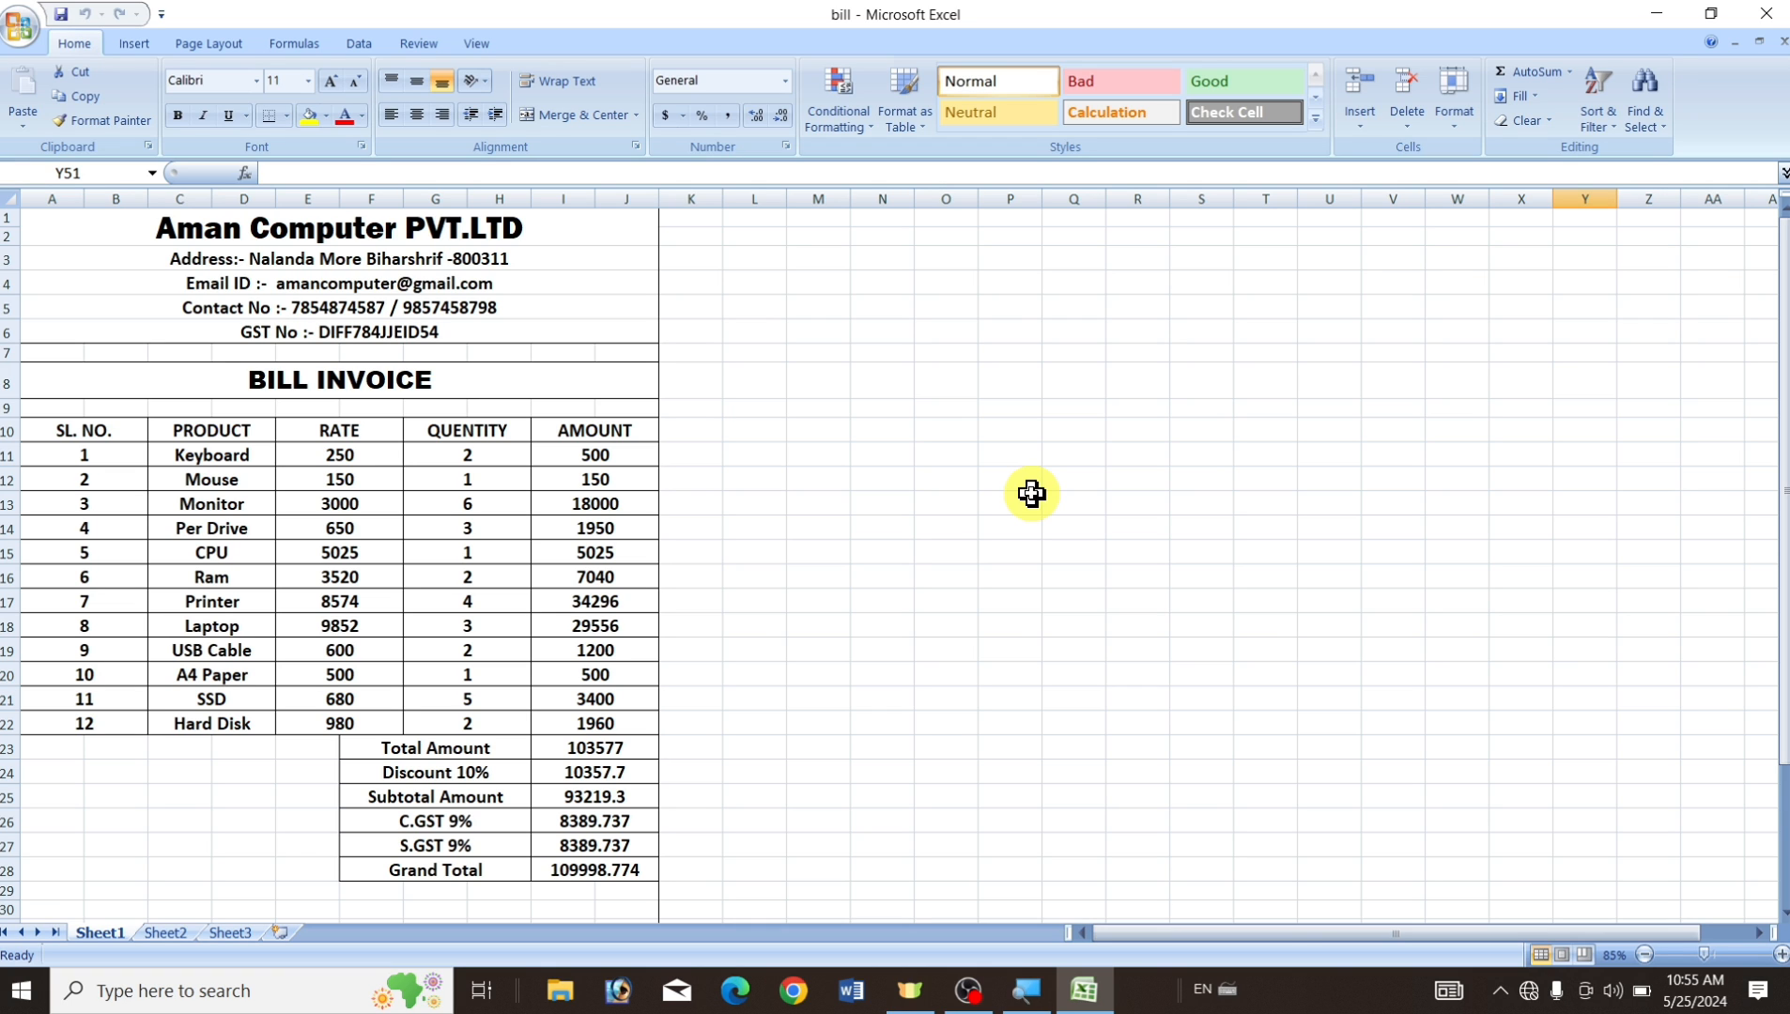
Create a new blank workbook, Book1, with Ctrl+N.
key("ctrl+n")
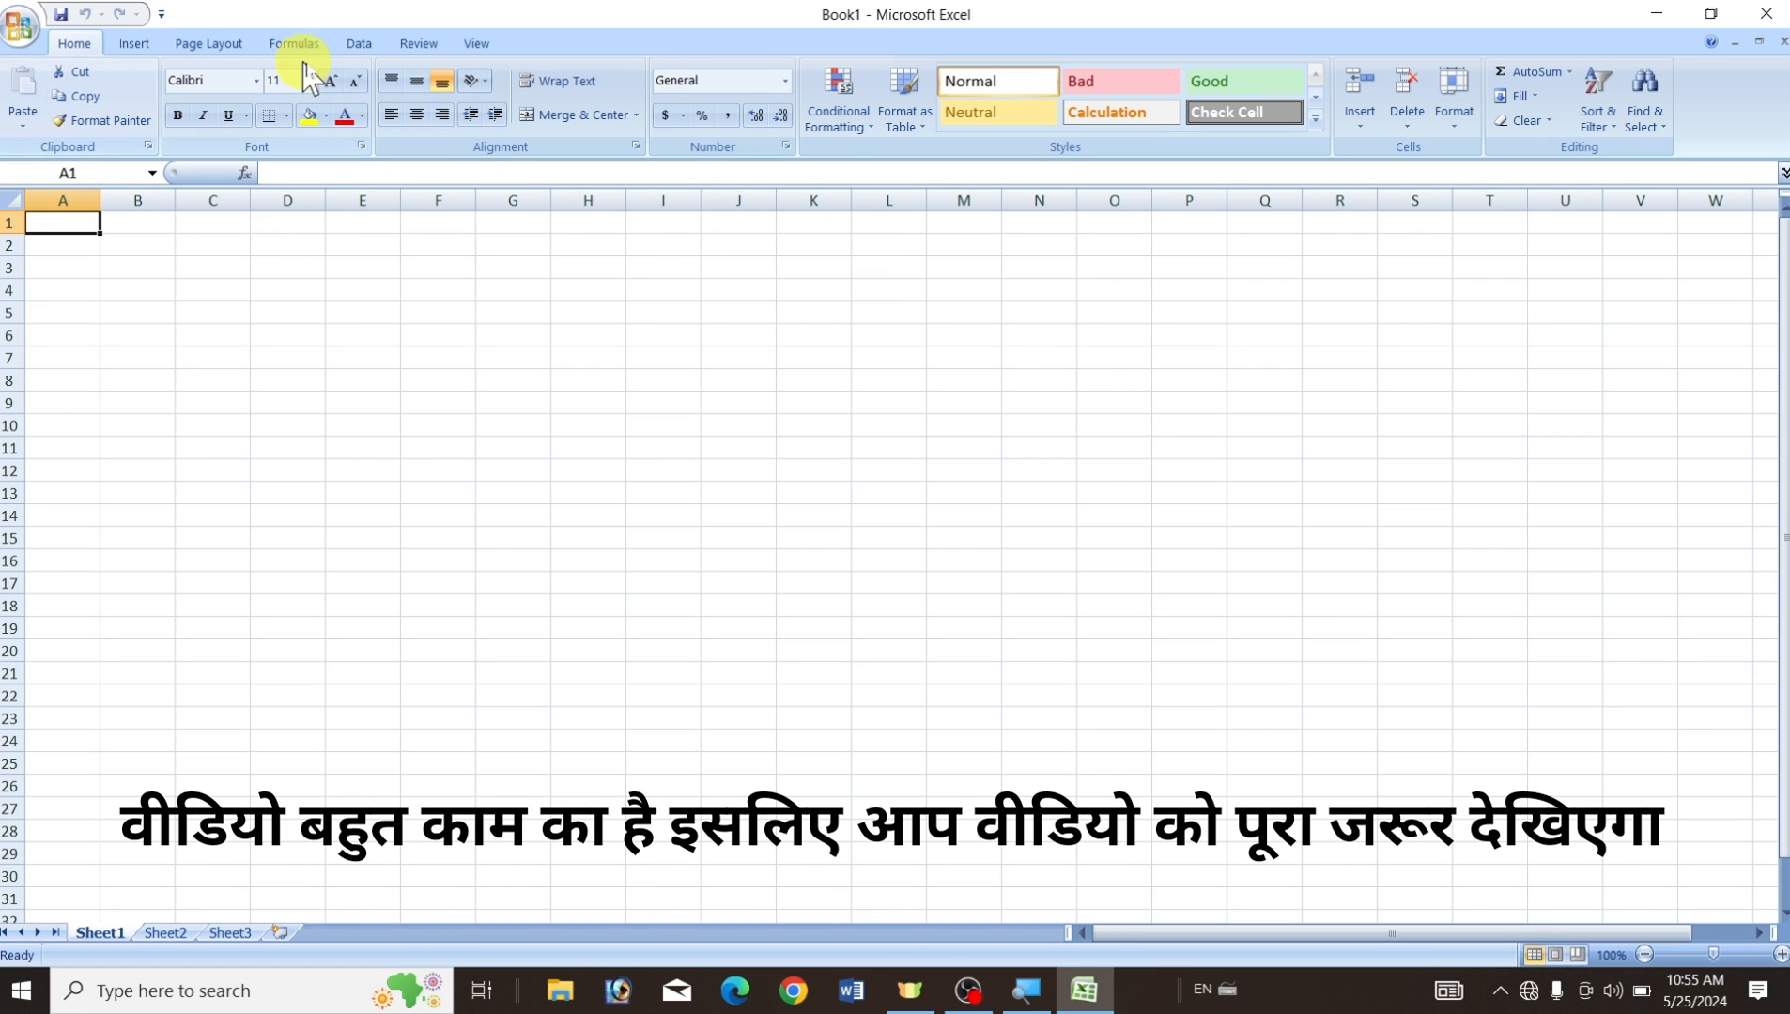
Switch Book1 to Page Layout view and look over the first and second printed pages.
left_click(476, 45)
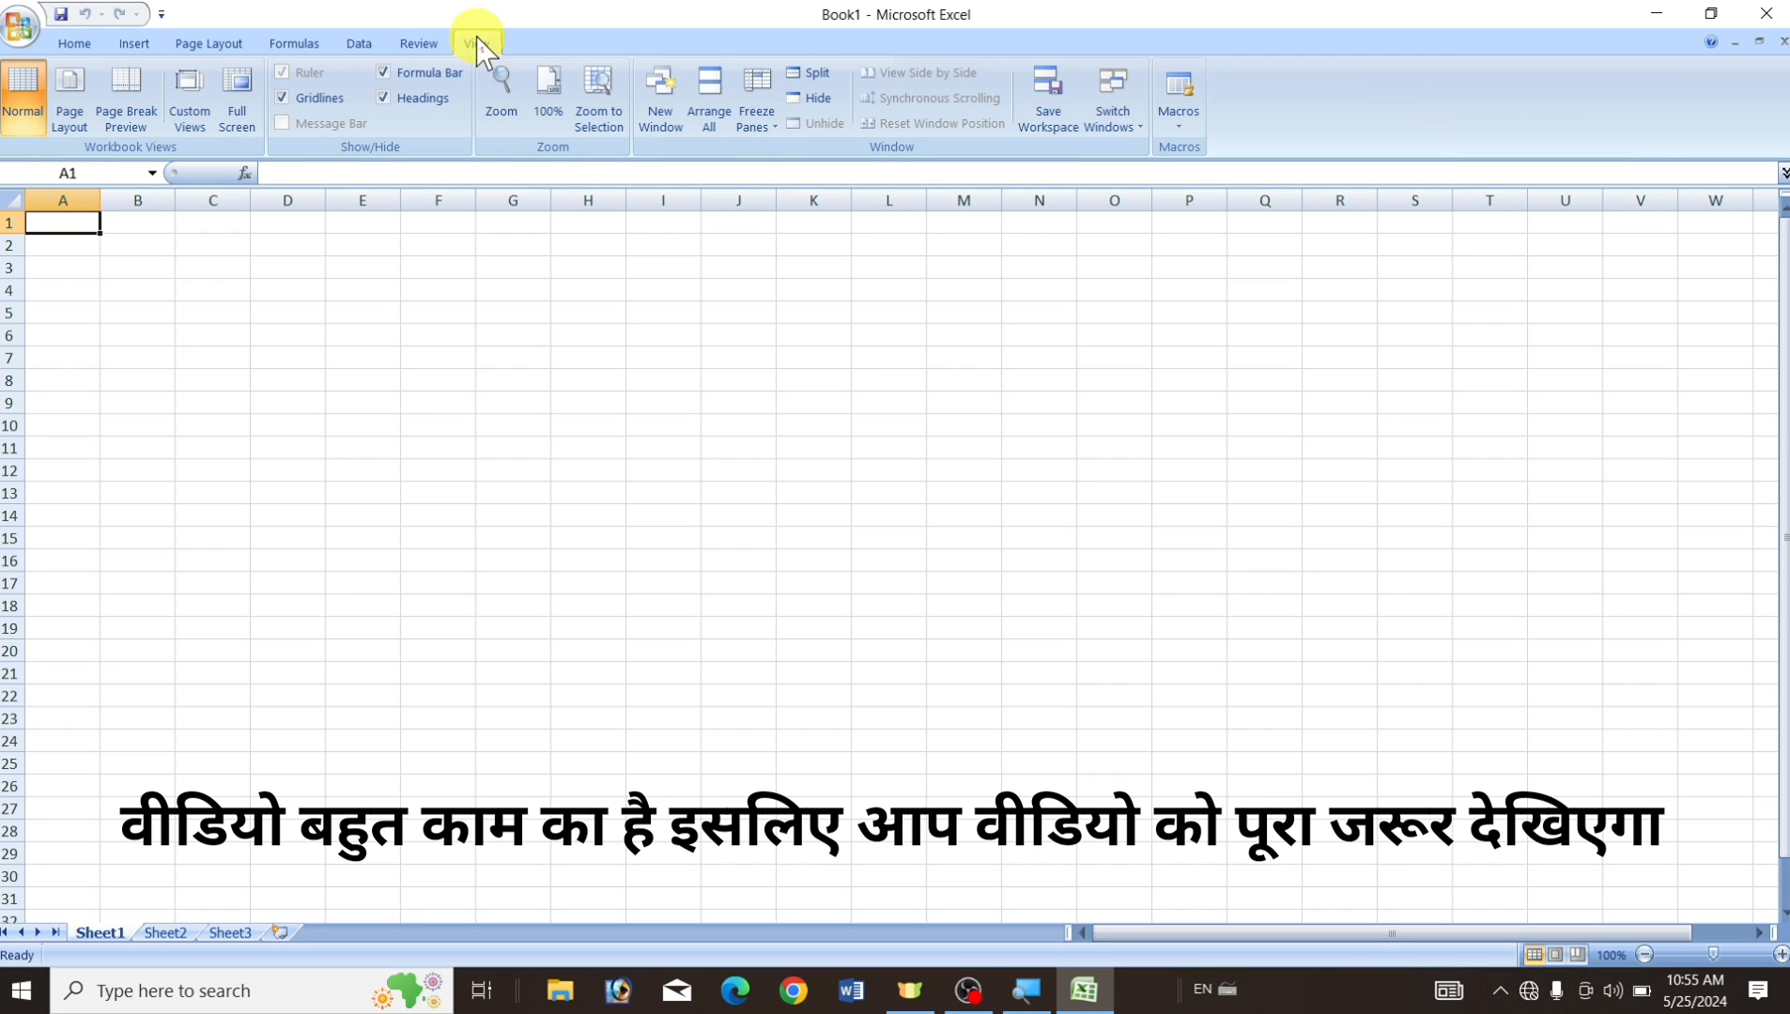
left_click(73, 91)
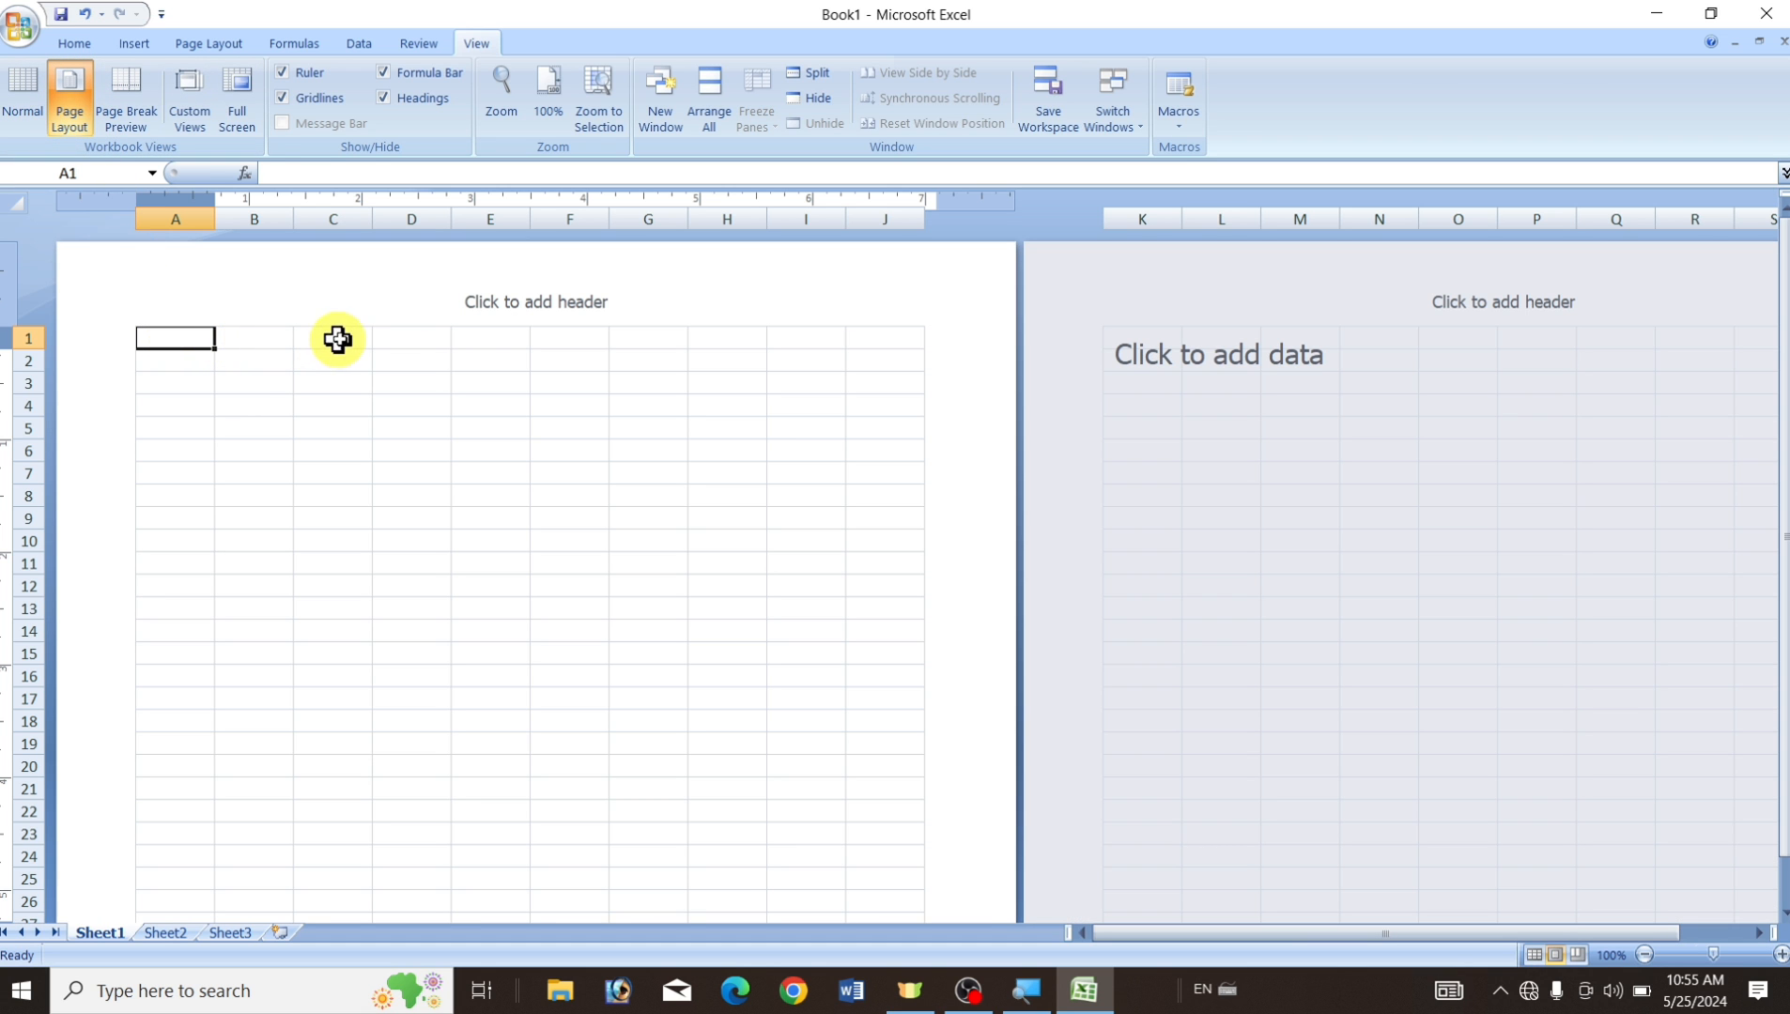
left_click(248, 339)
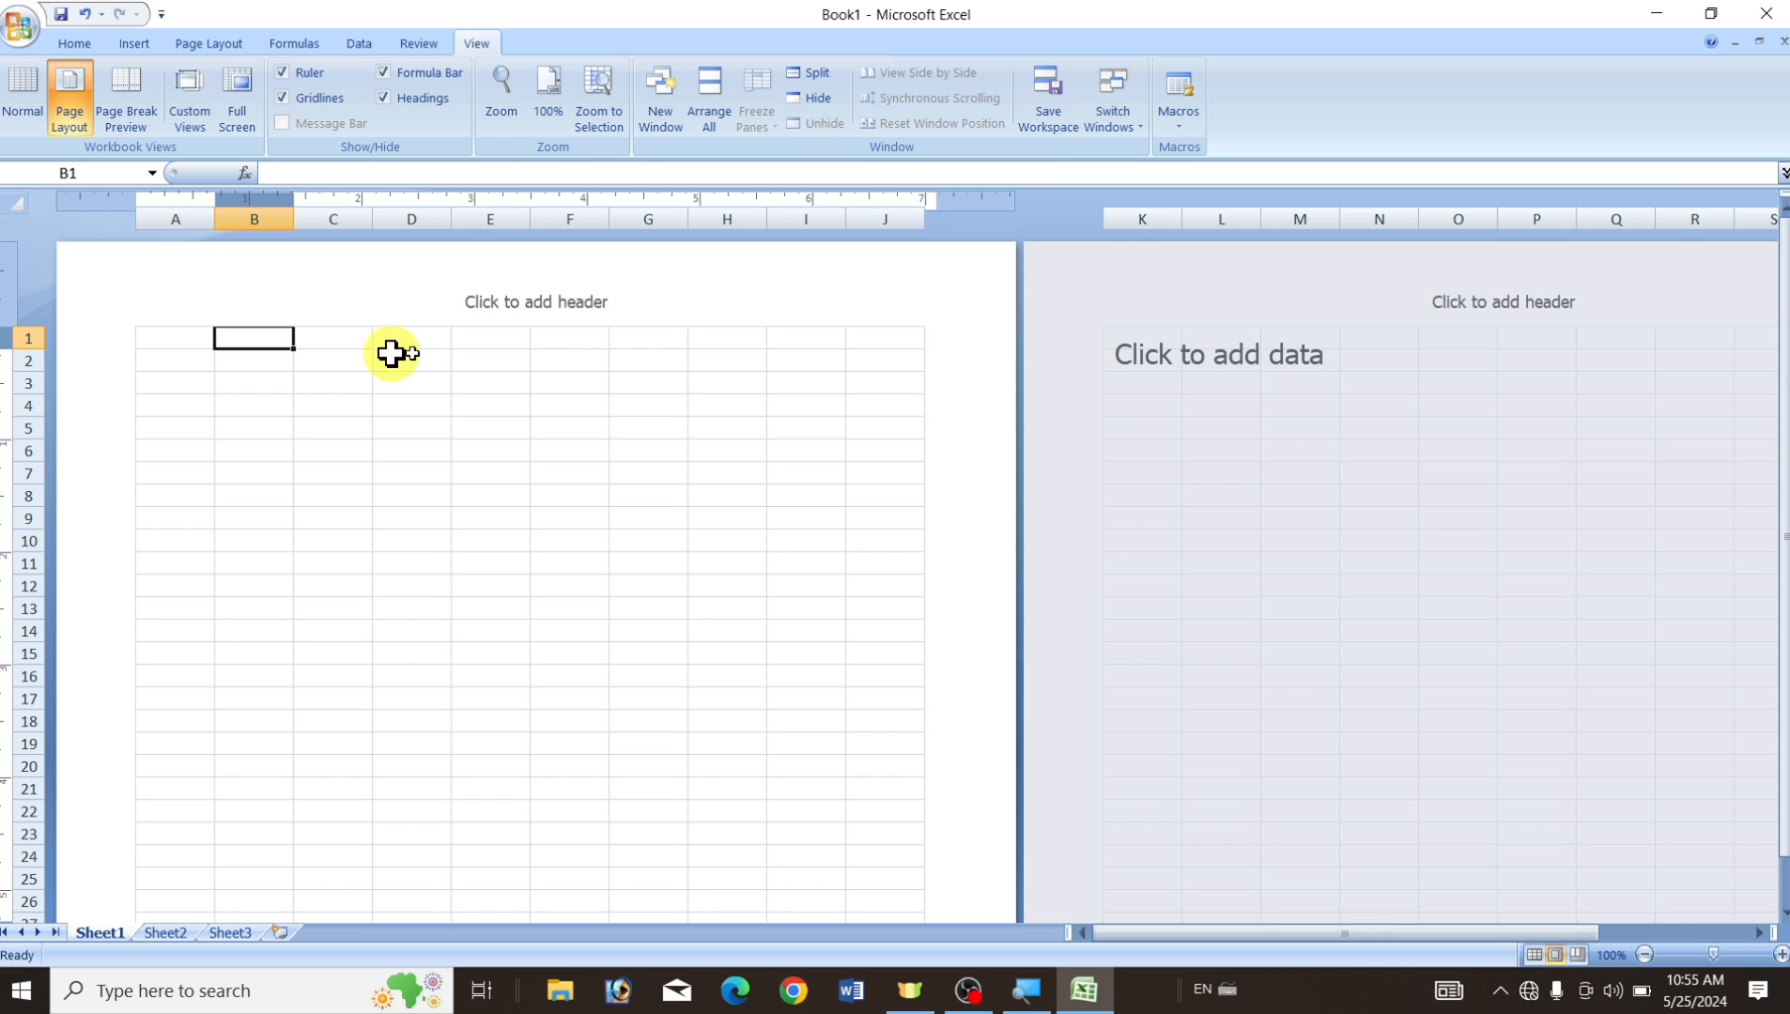
left_click(1254, 480)
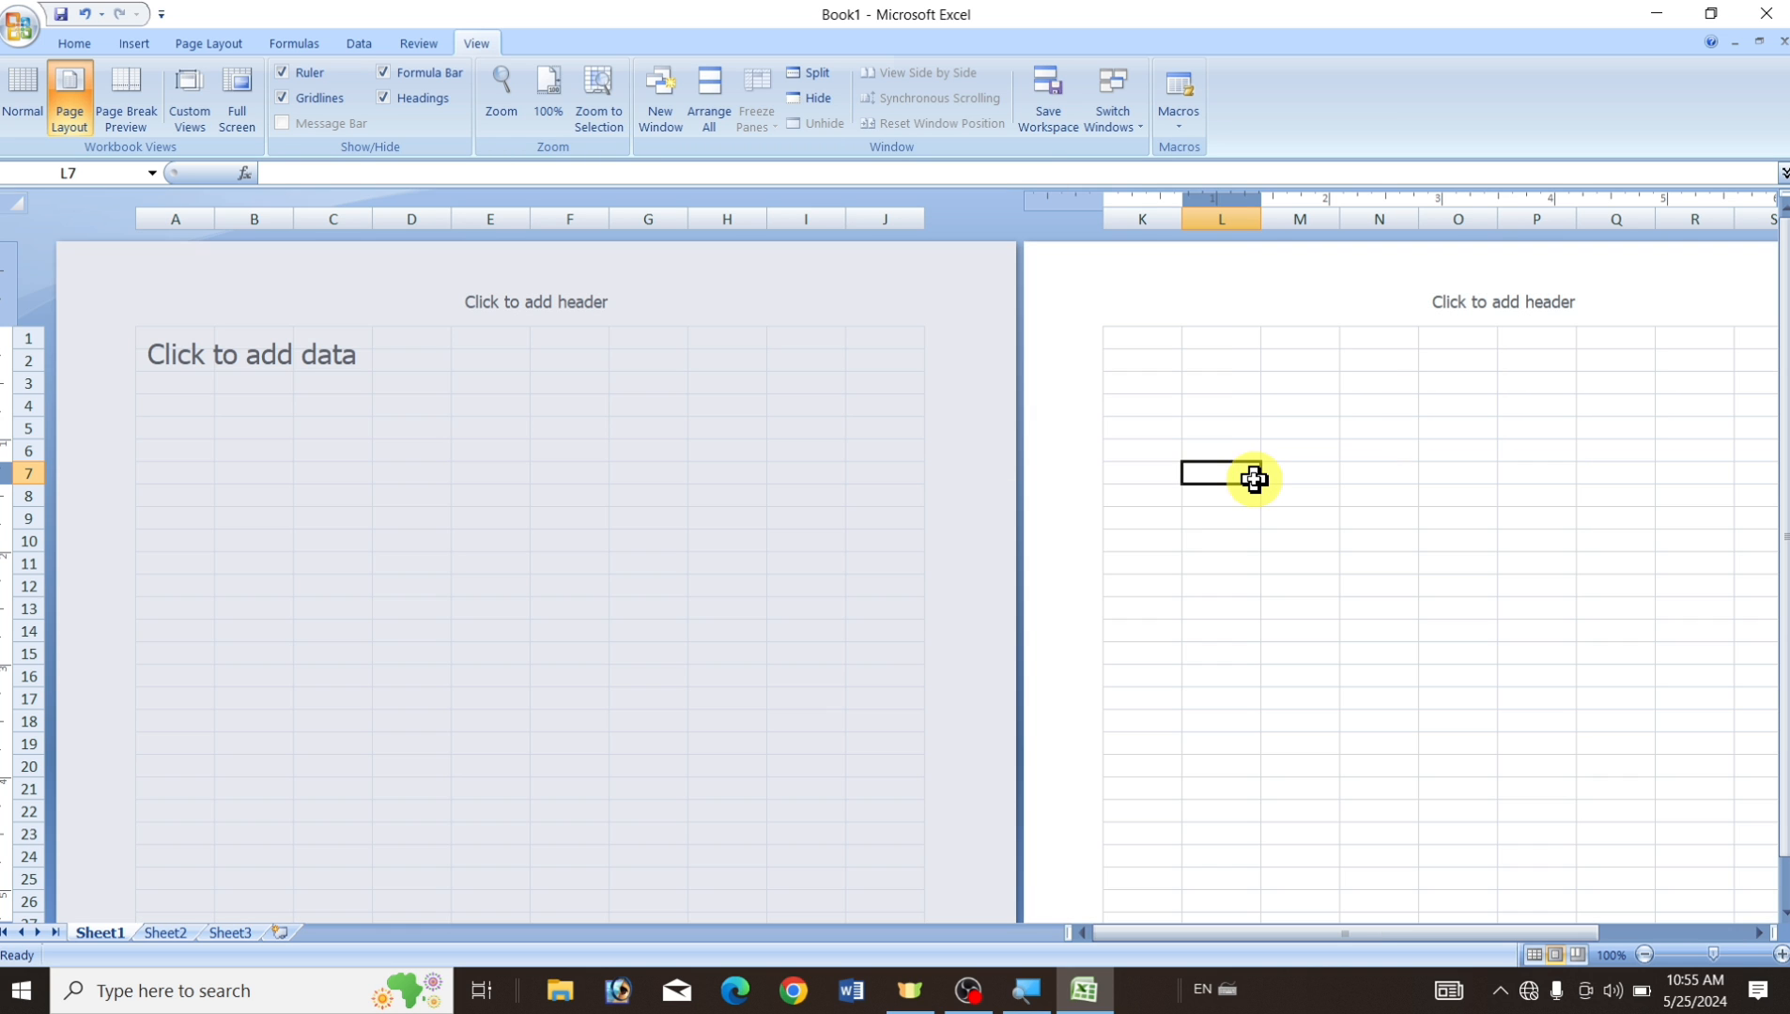
left_click(190, 336)
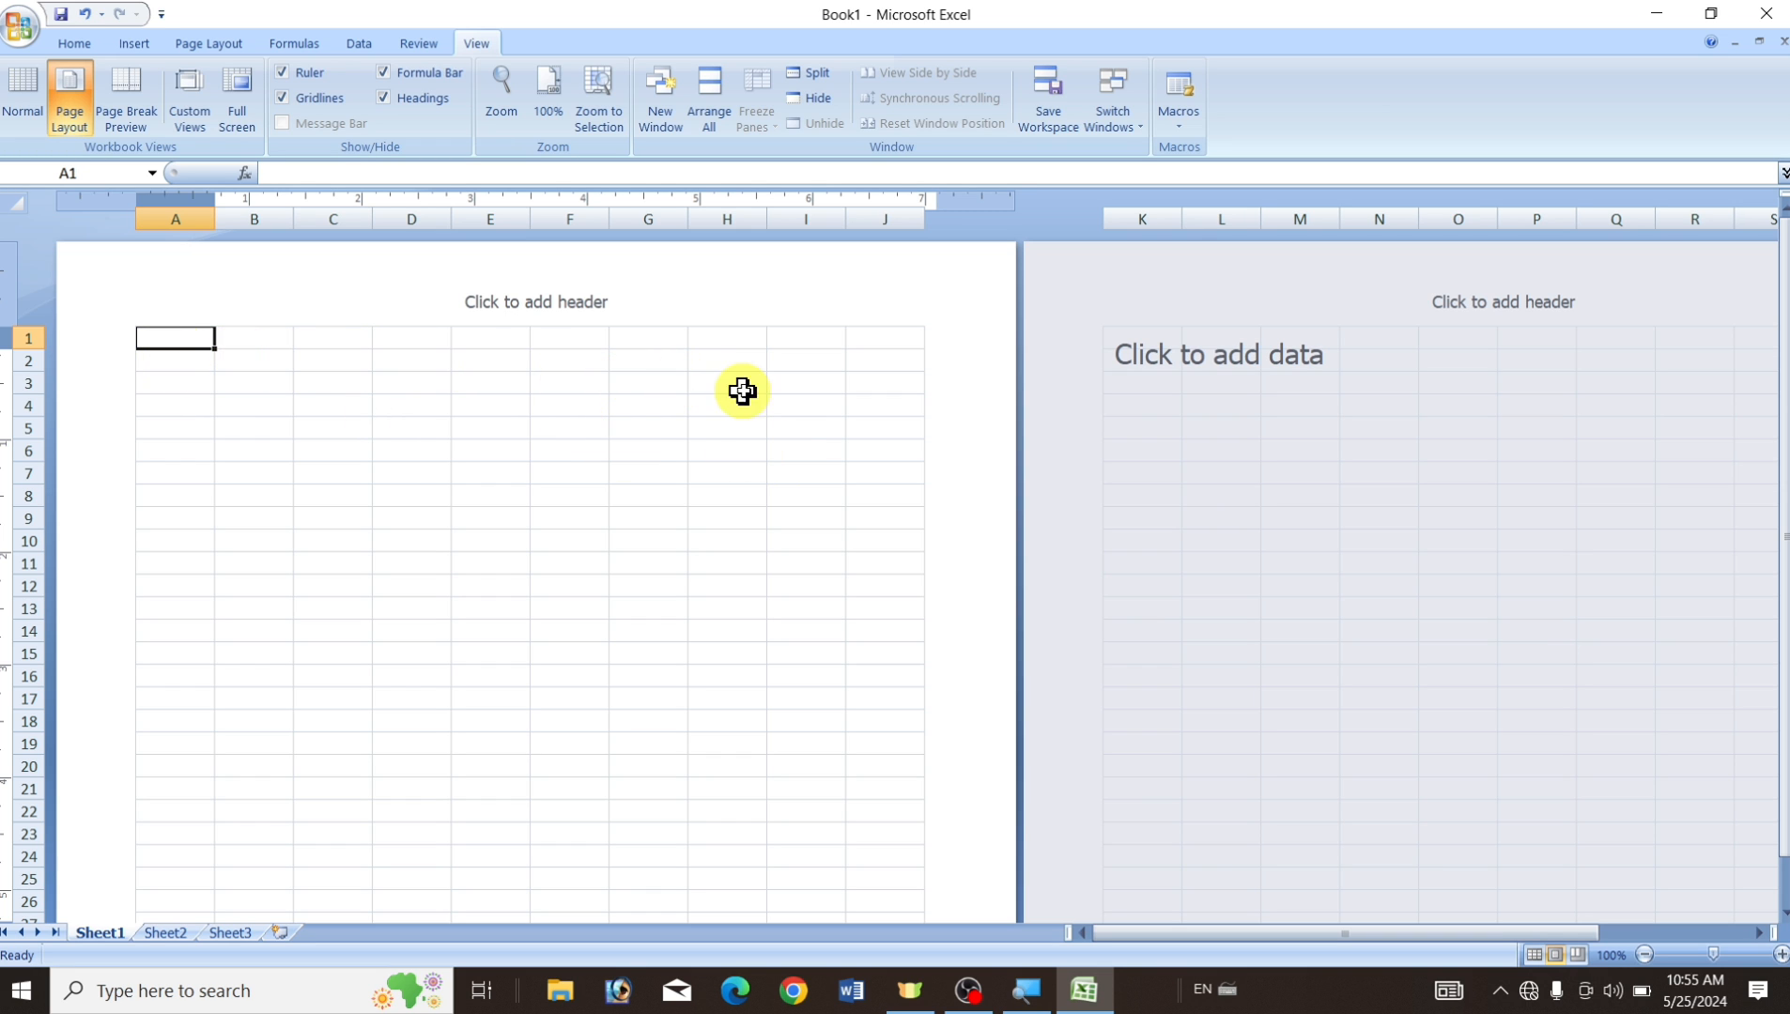
scroll(412, 435, "down", 3)
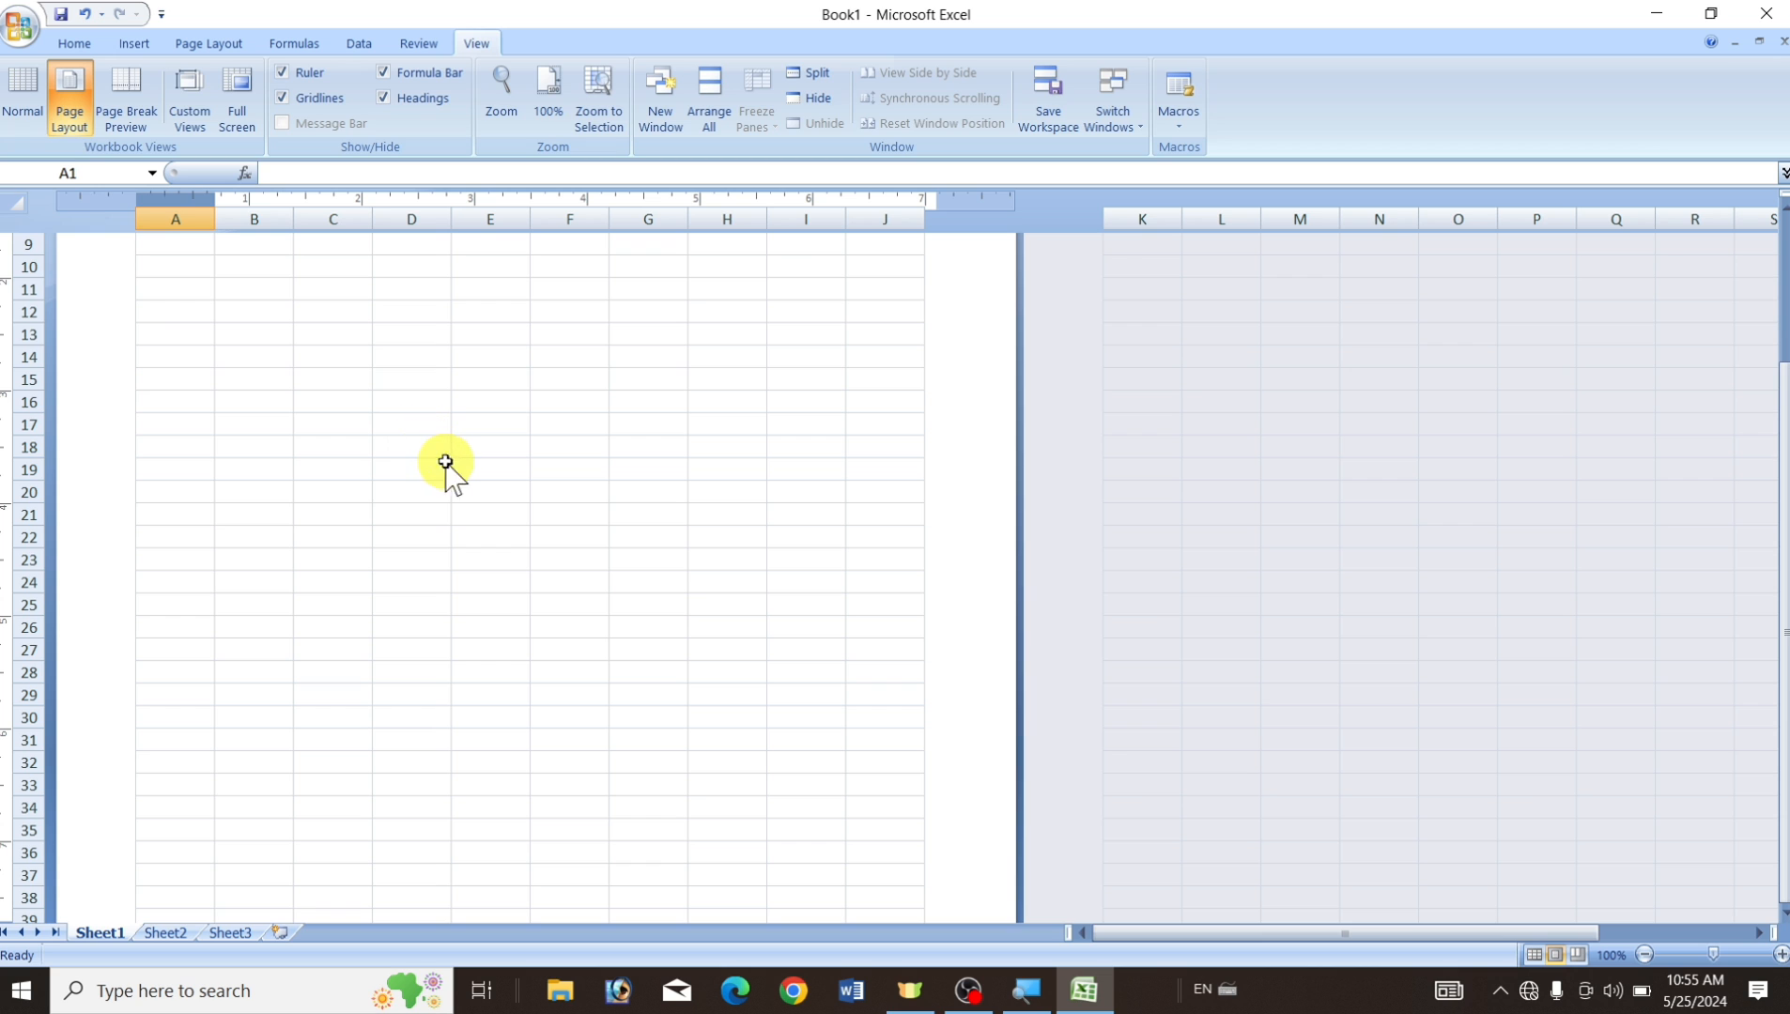
scroll(441, 507, "down", 4)
scroll(431, 563, "up", 7)
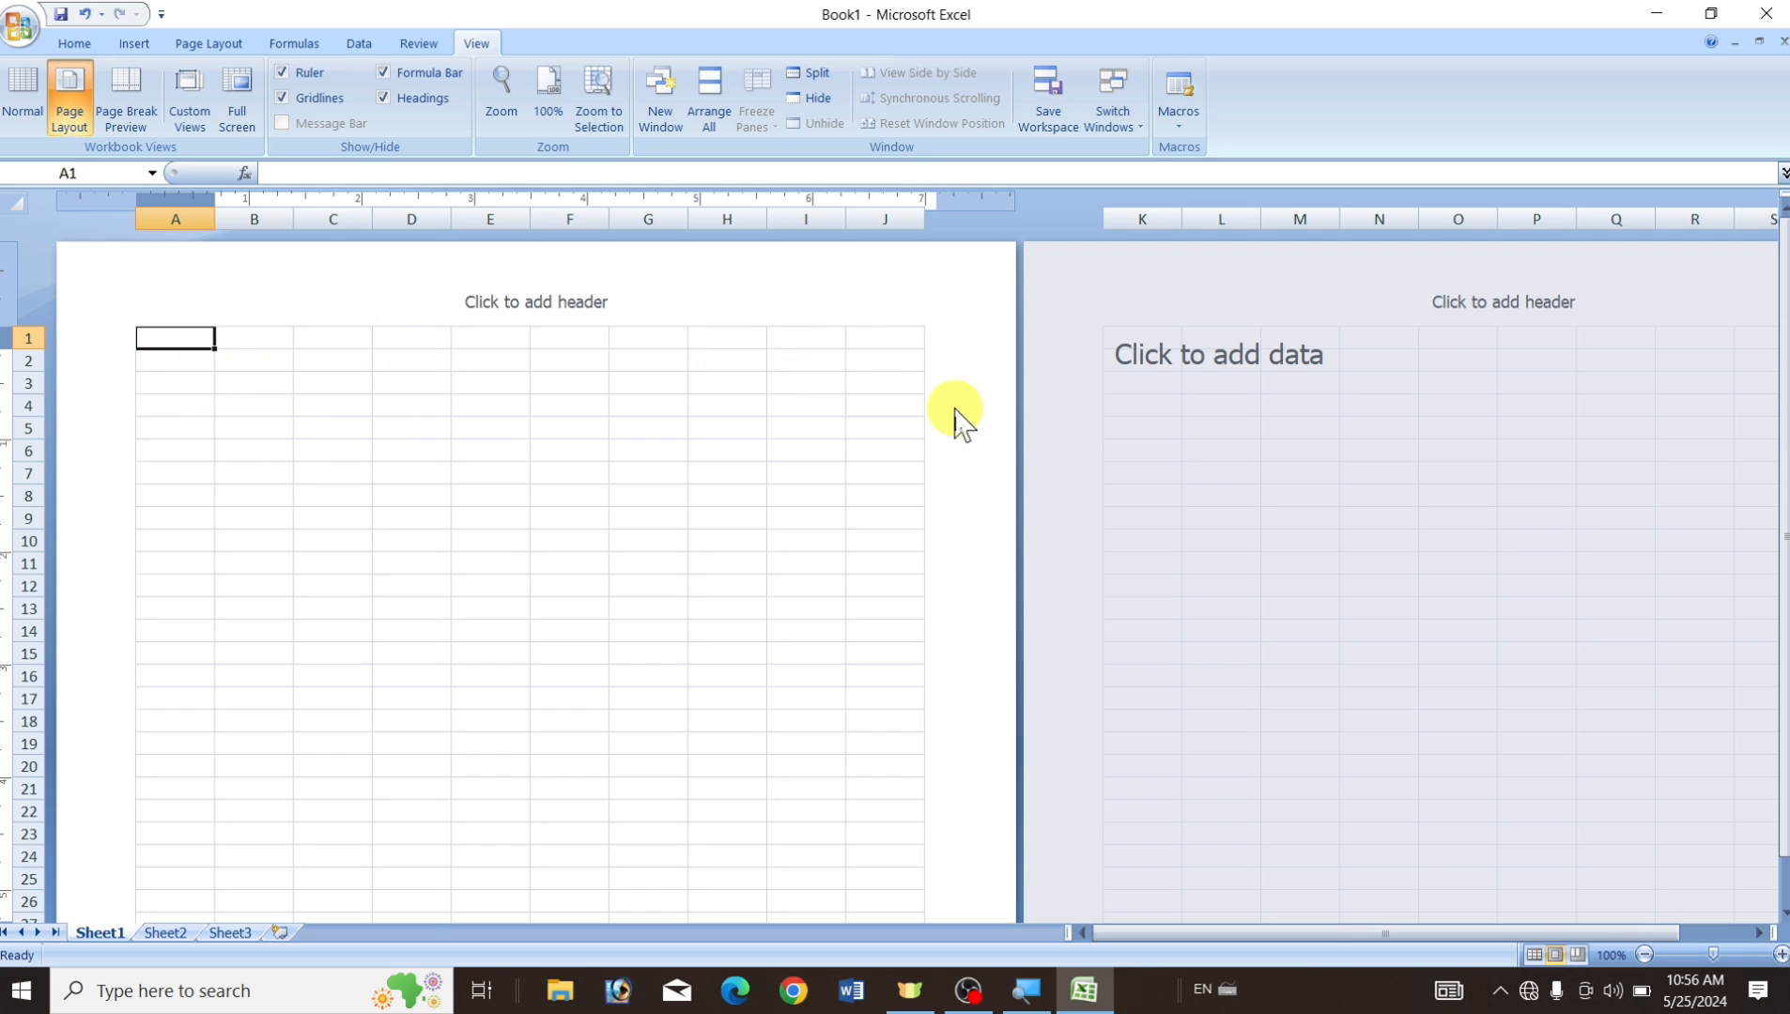
Step through cells A1 to A5, returning to the company name in A1.
left_click(176, 368)
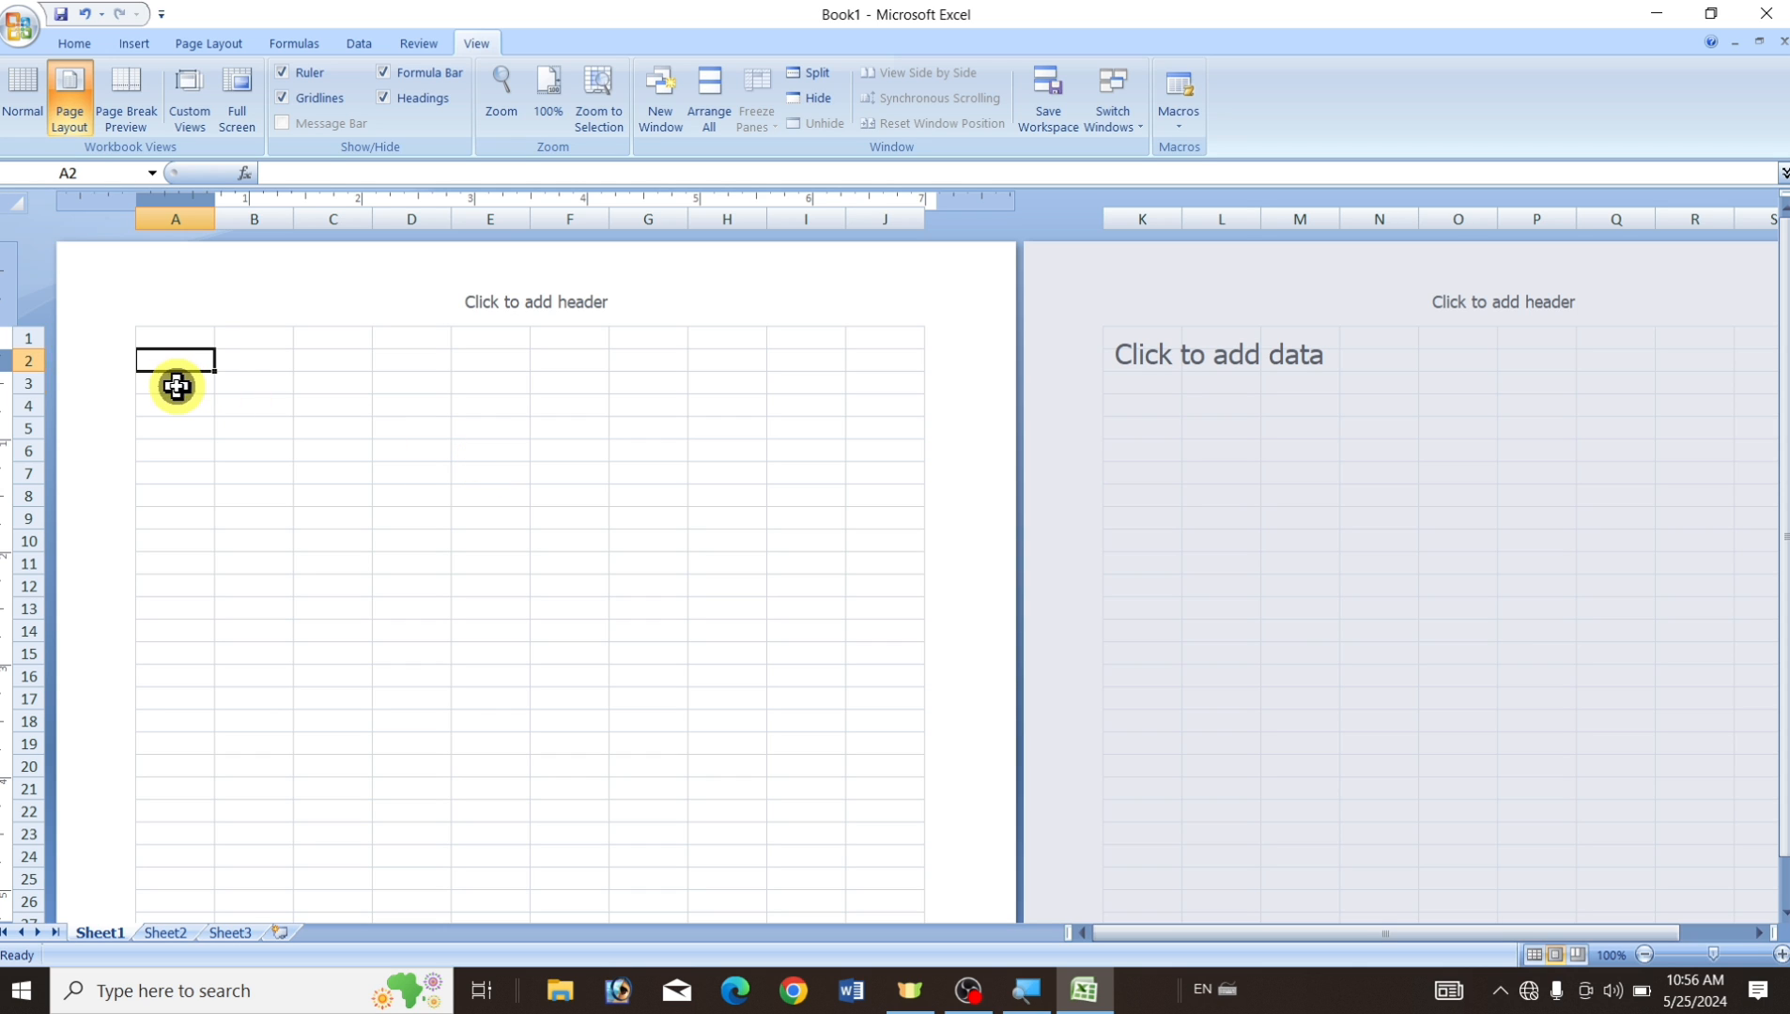
left_click(177, 386)
left_click(182, 406)
left_click(165, 430)
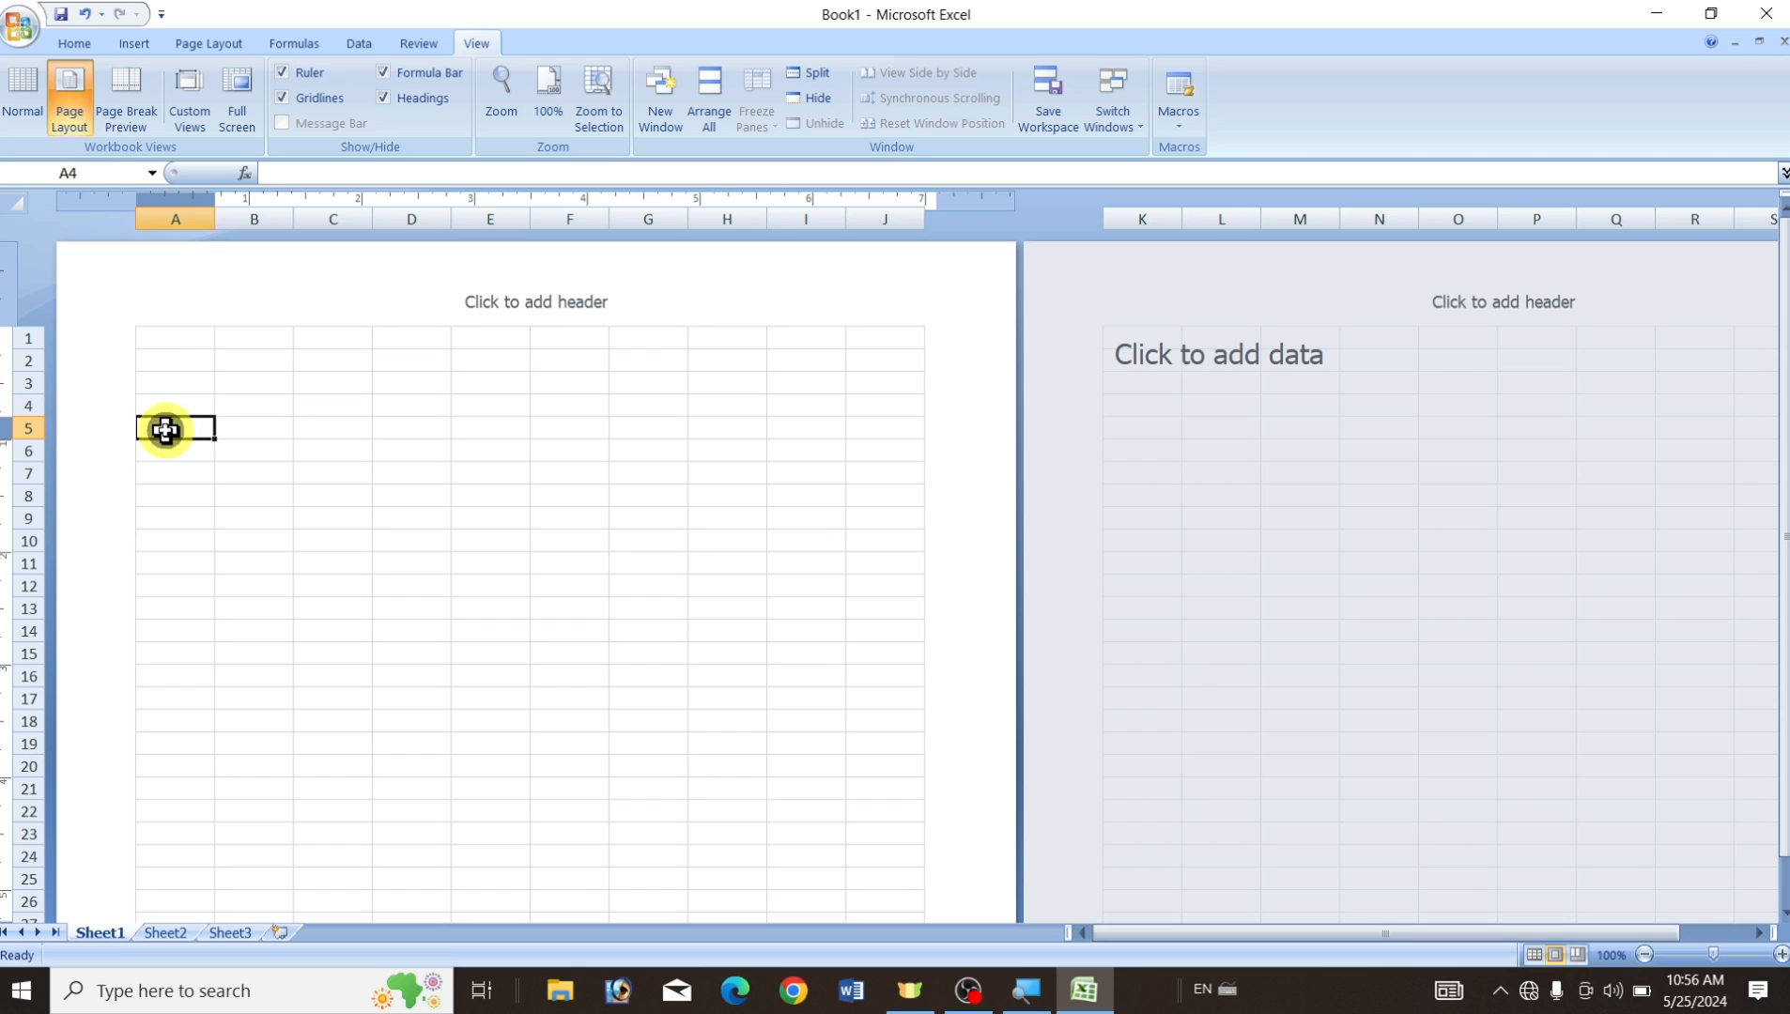
left_click(182, 339)
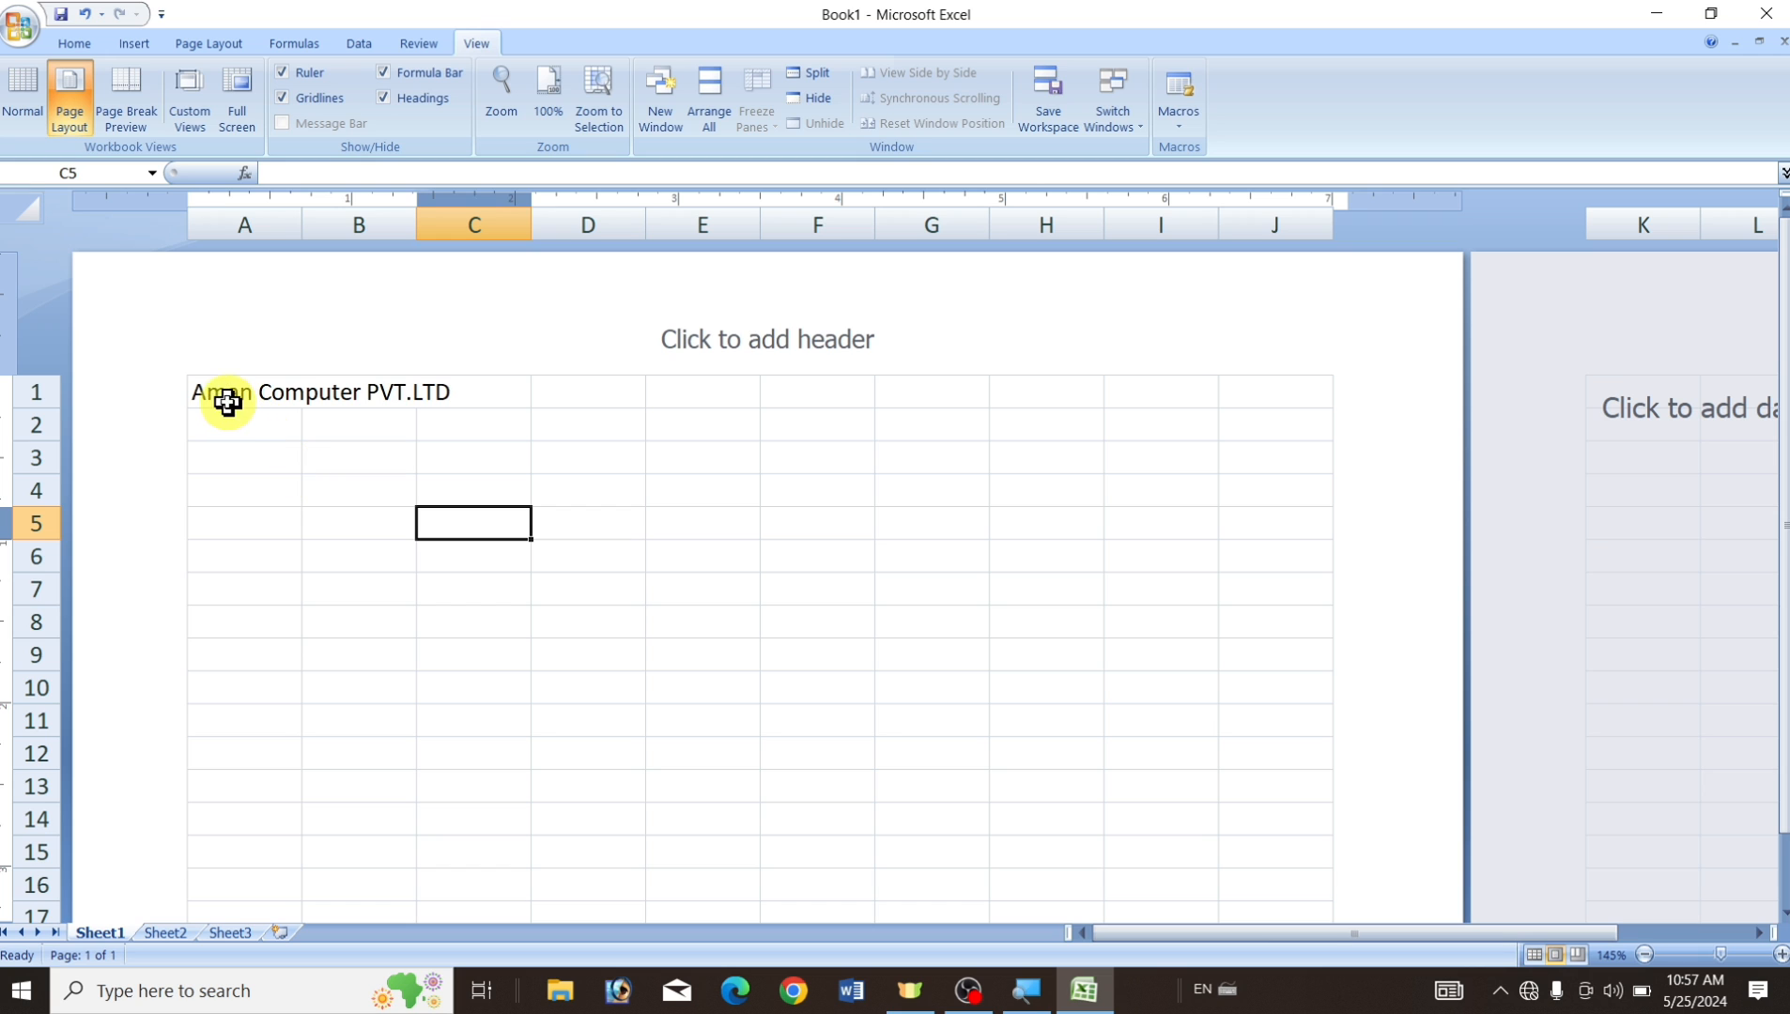
left_click(222, 394)
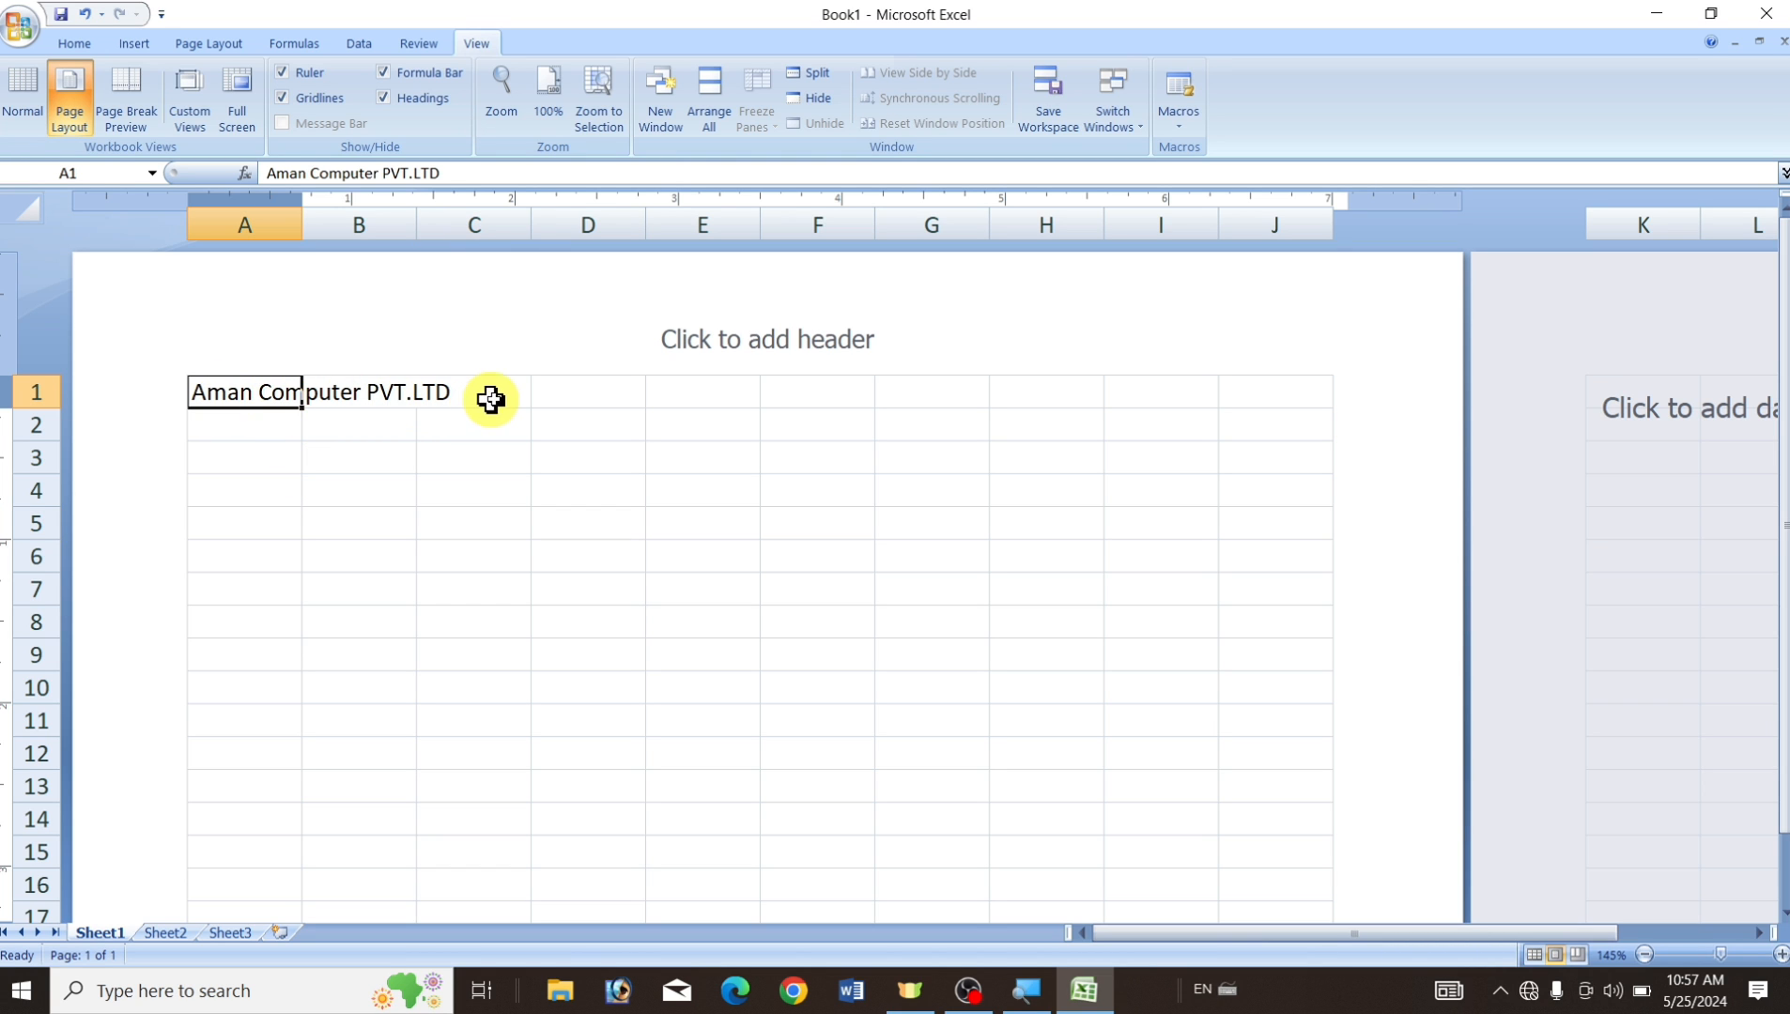
left_click(243, 425)
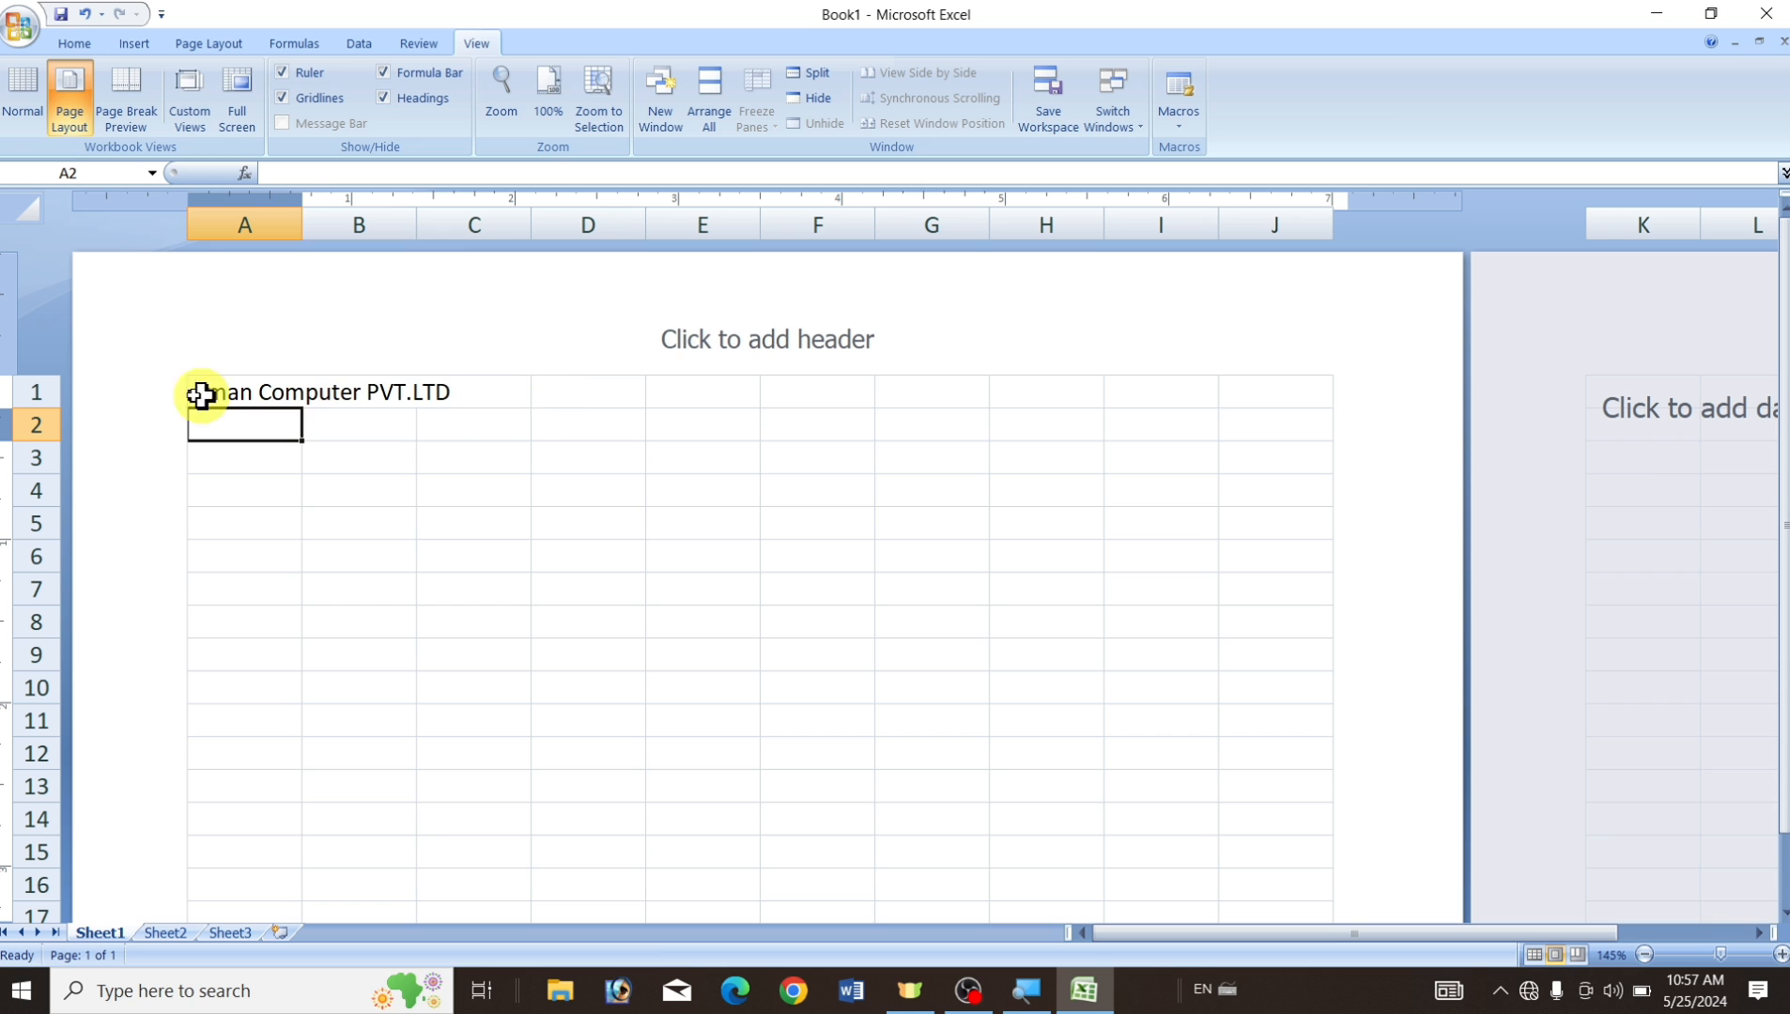
left_click(437, 467)
Enter the company's address line in cell A2.
left_click(227, 427)
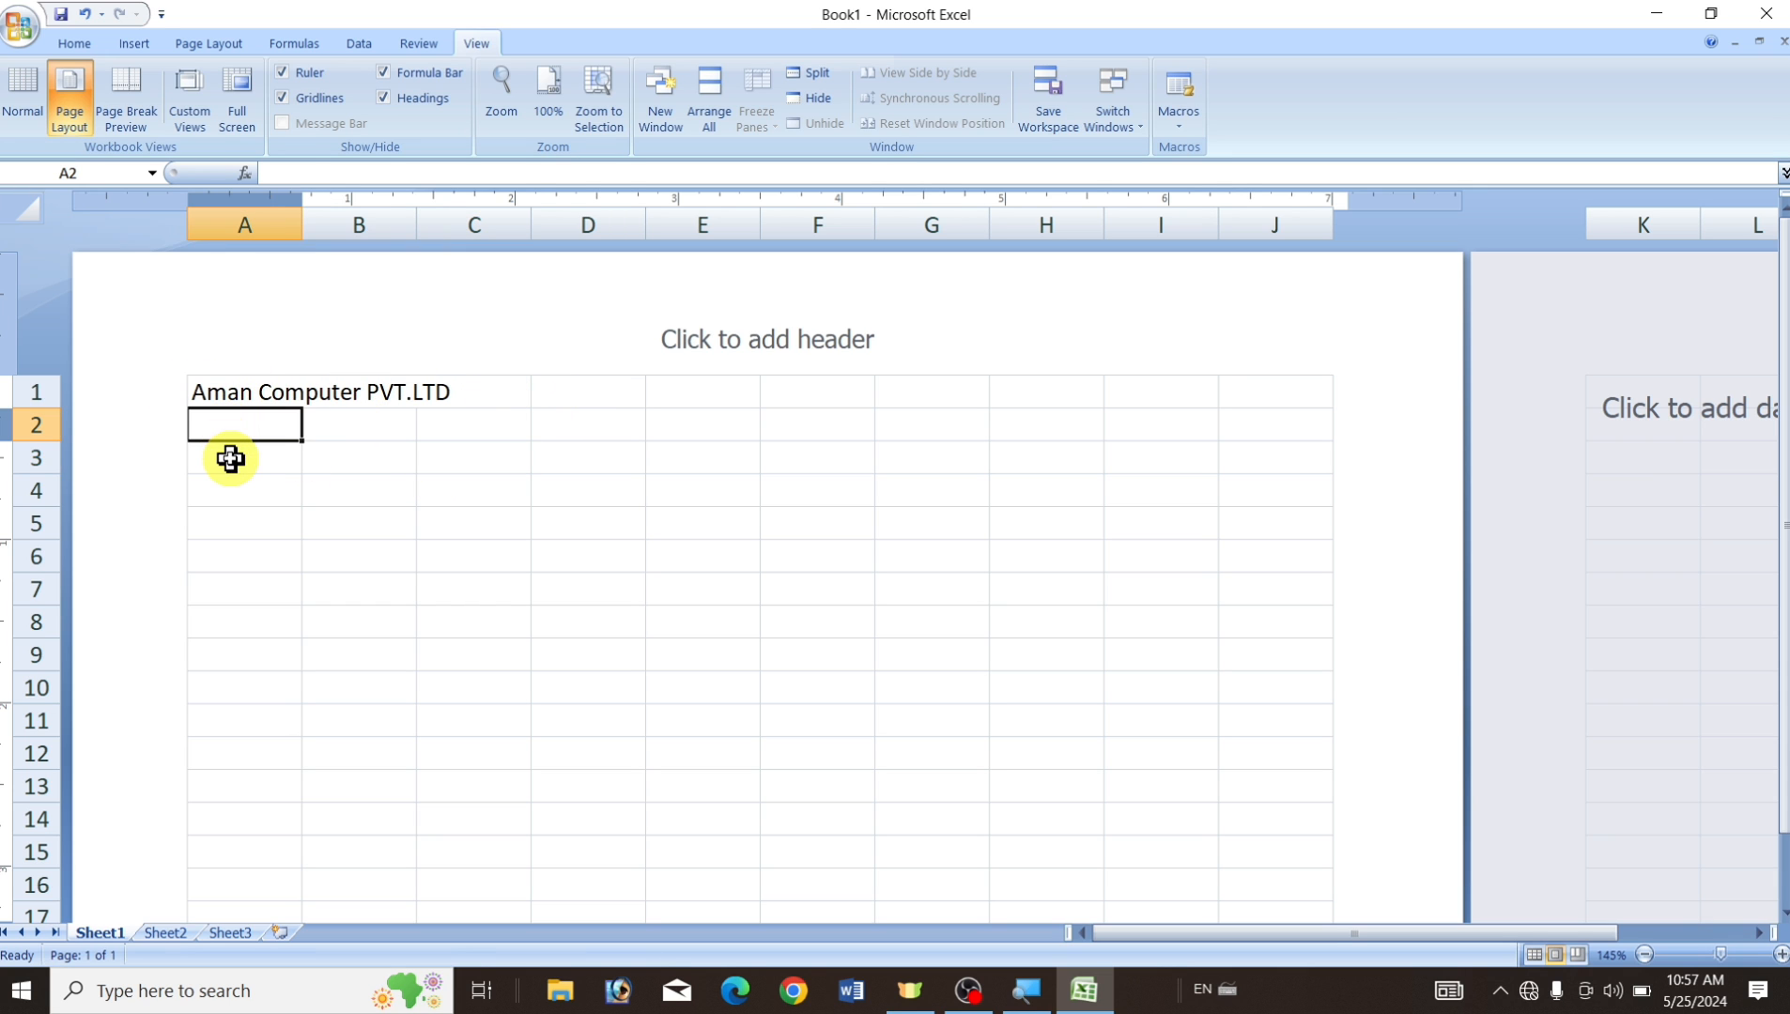
left_click(228, 456)
left_click(226, 490)
left_click(239, 523)
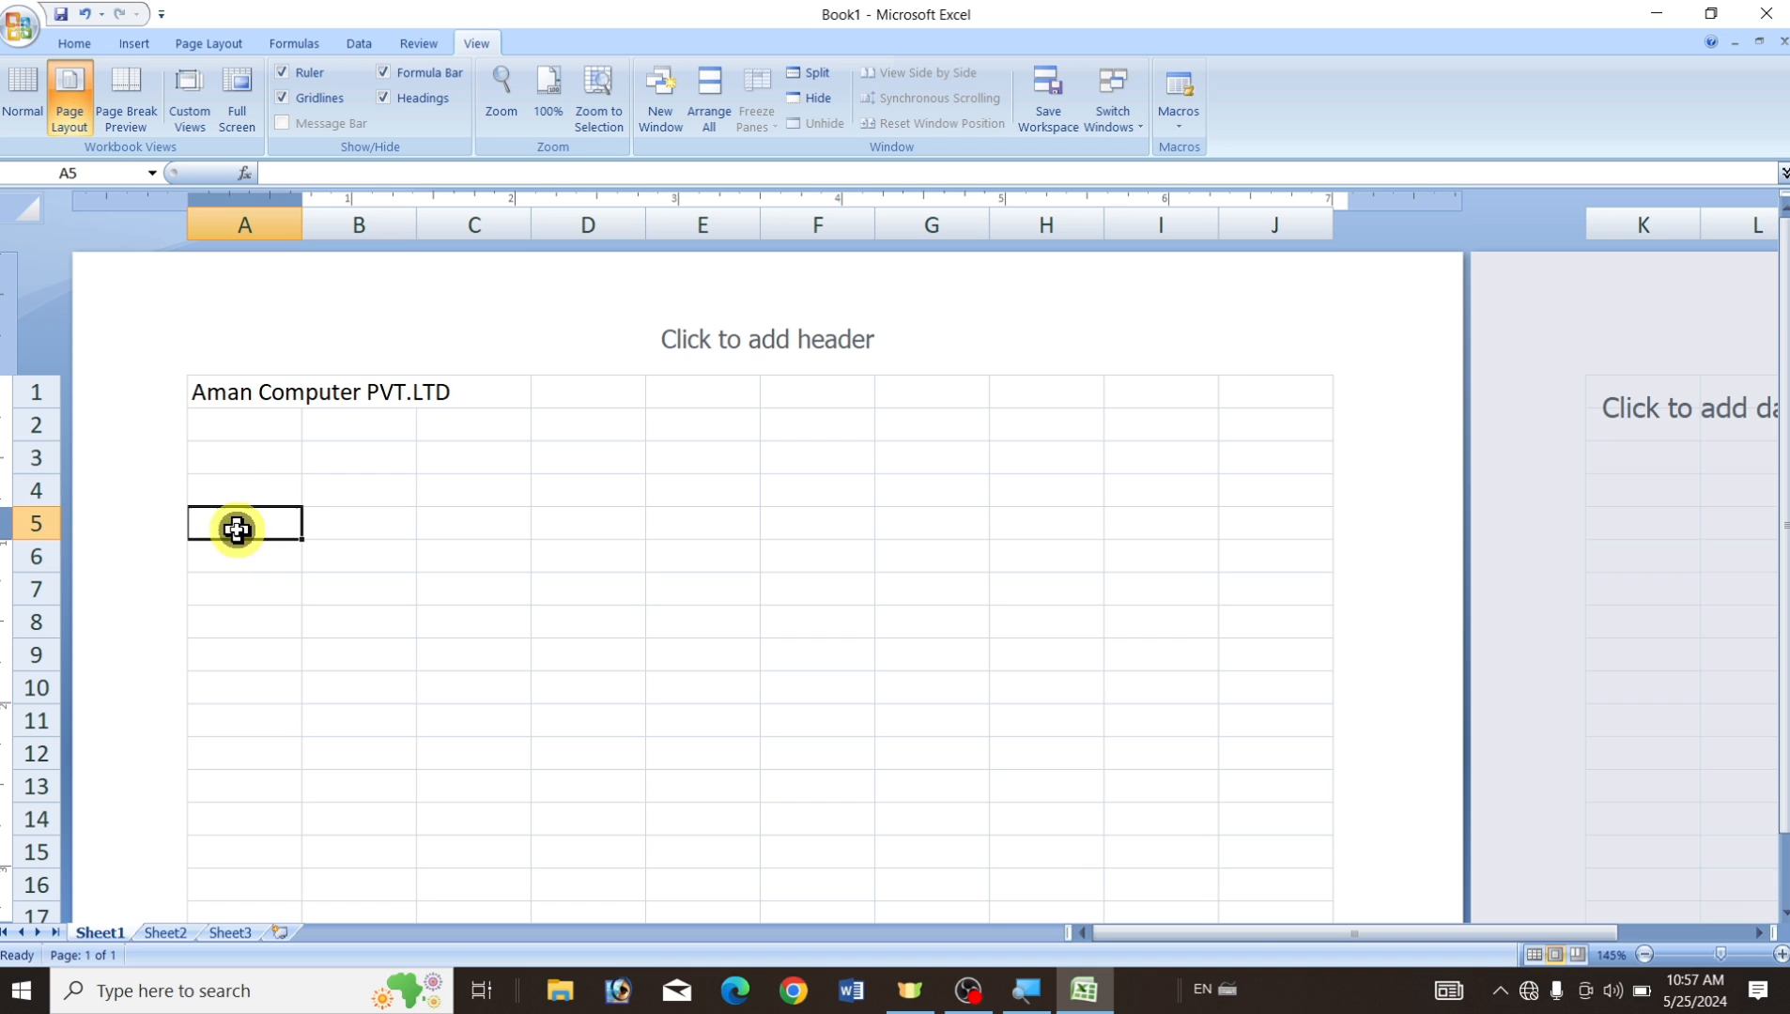
left_click(246, 428)
left_click(250, 454)
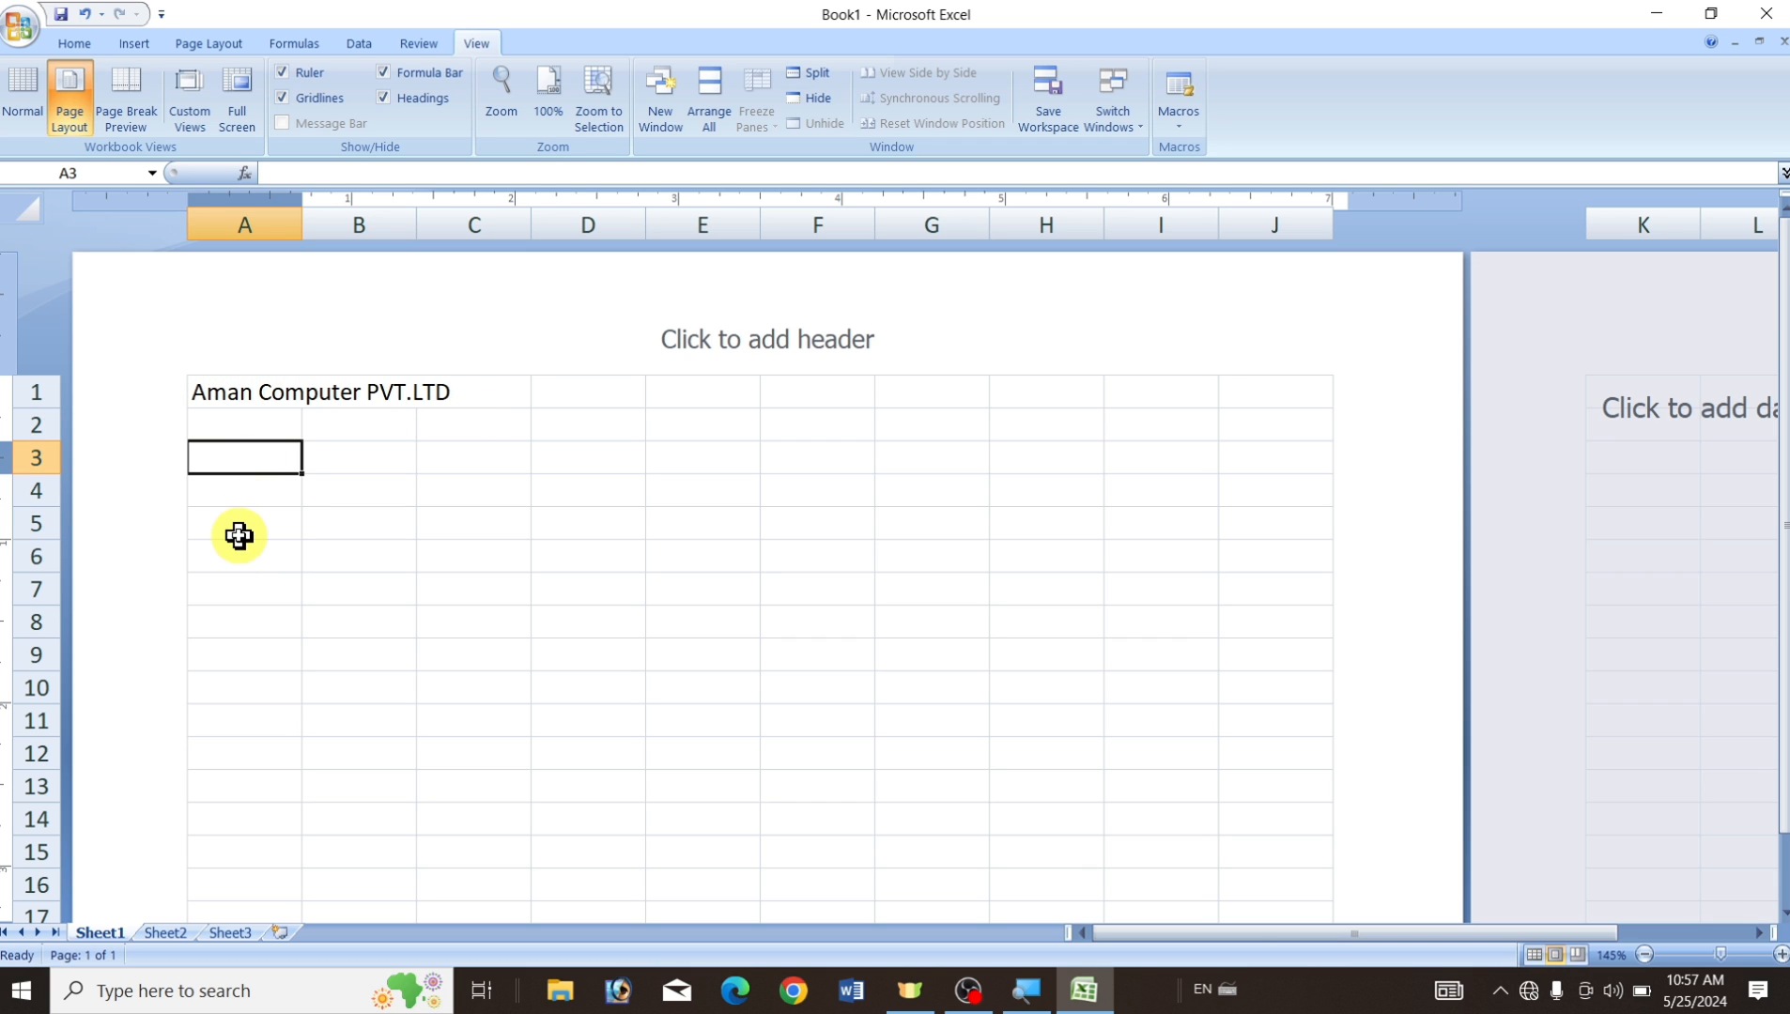
left_click(252, 428)
left_click(251, 460)
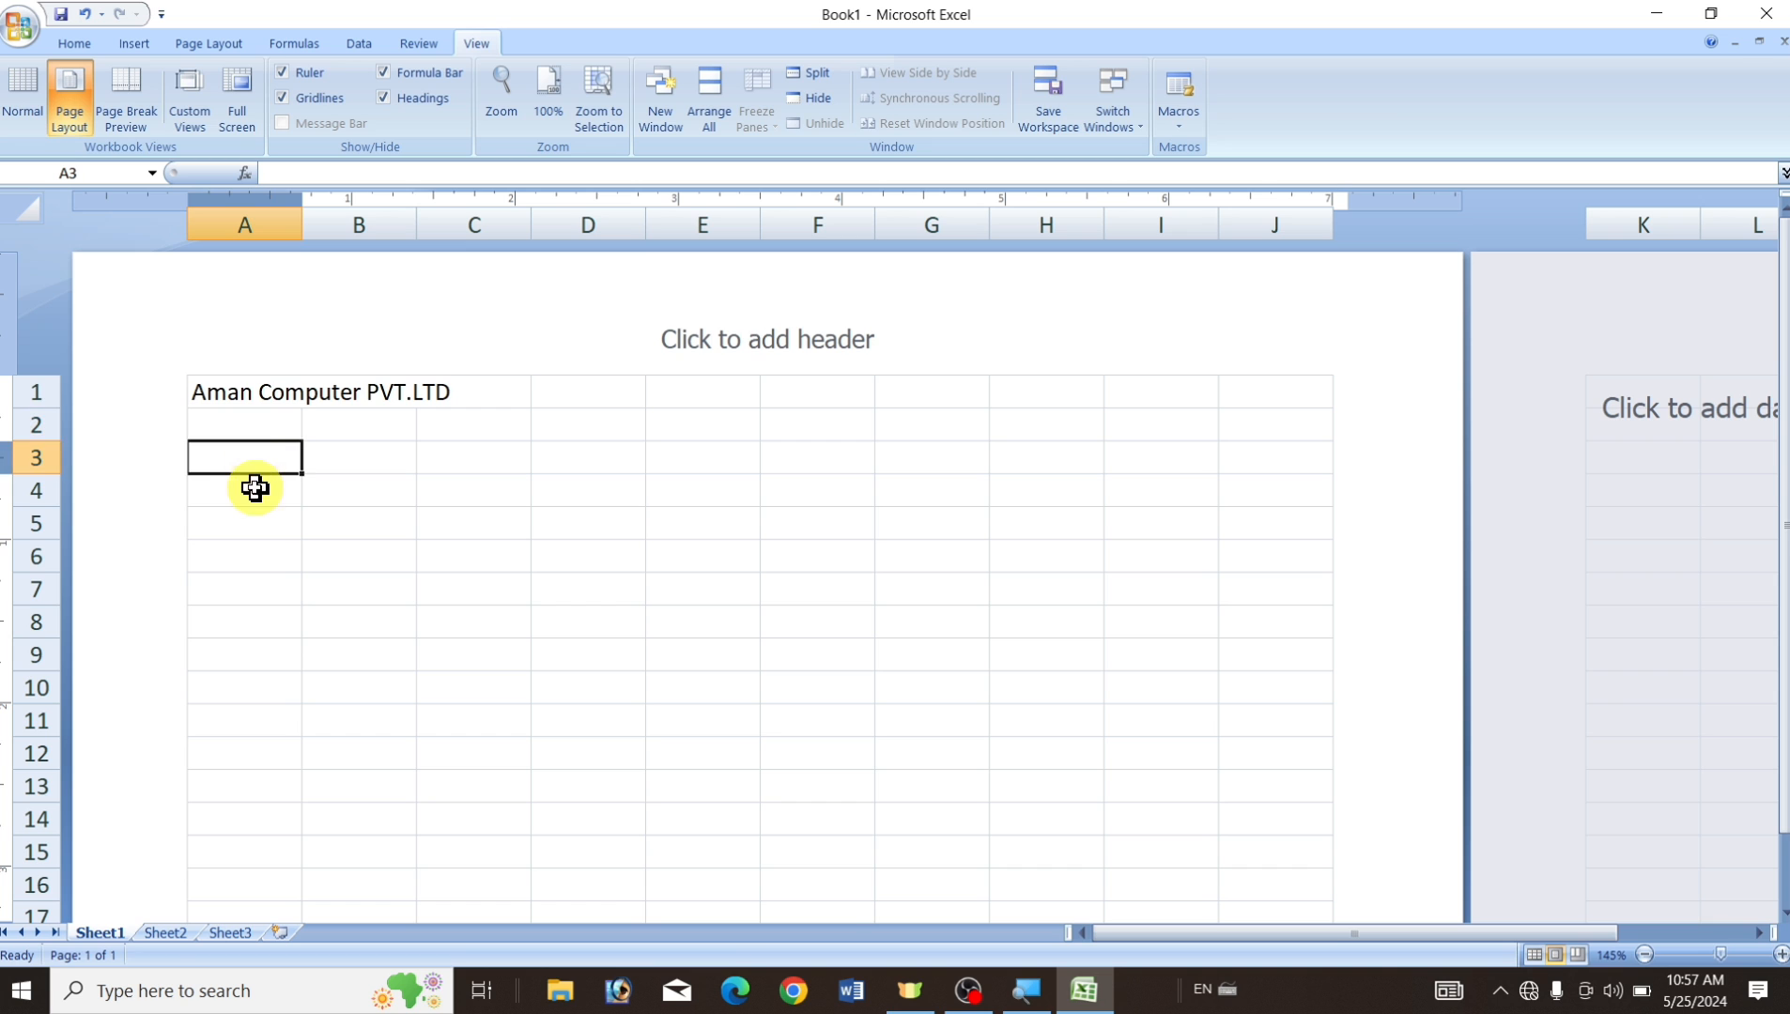
left_click(251, 429)
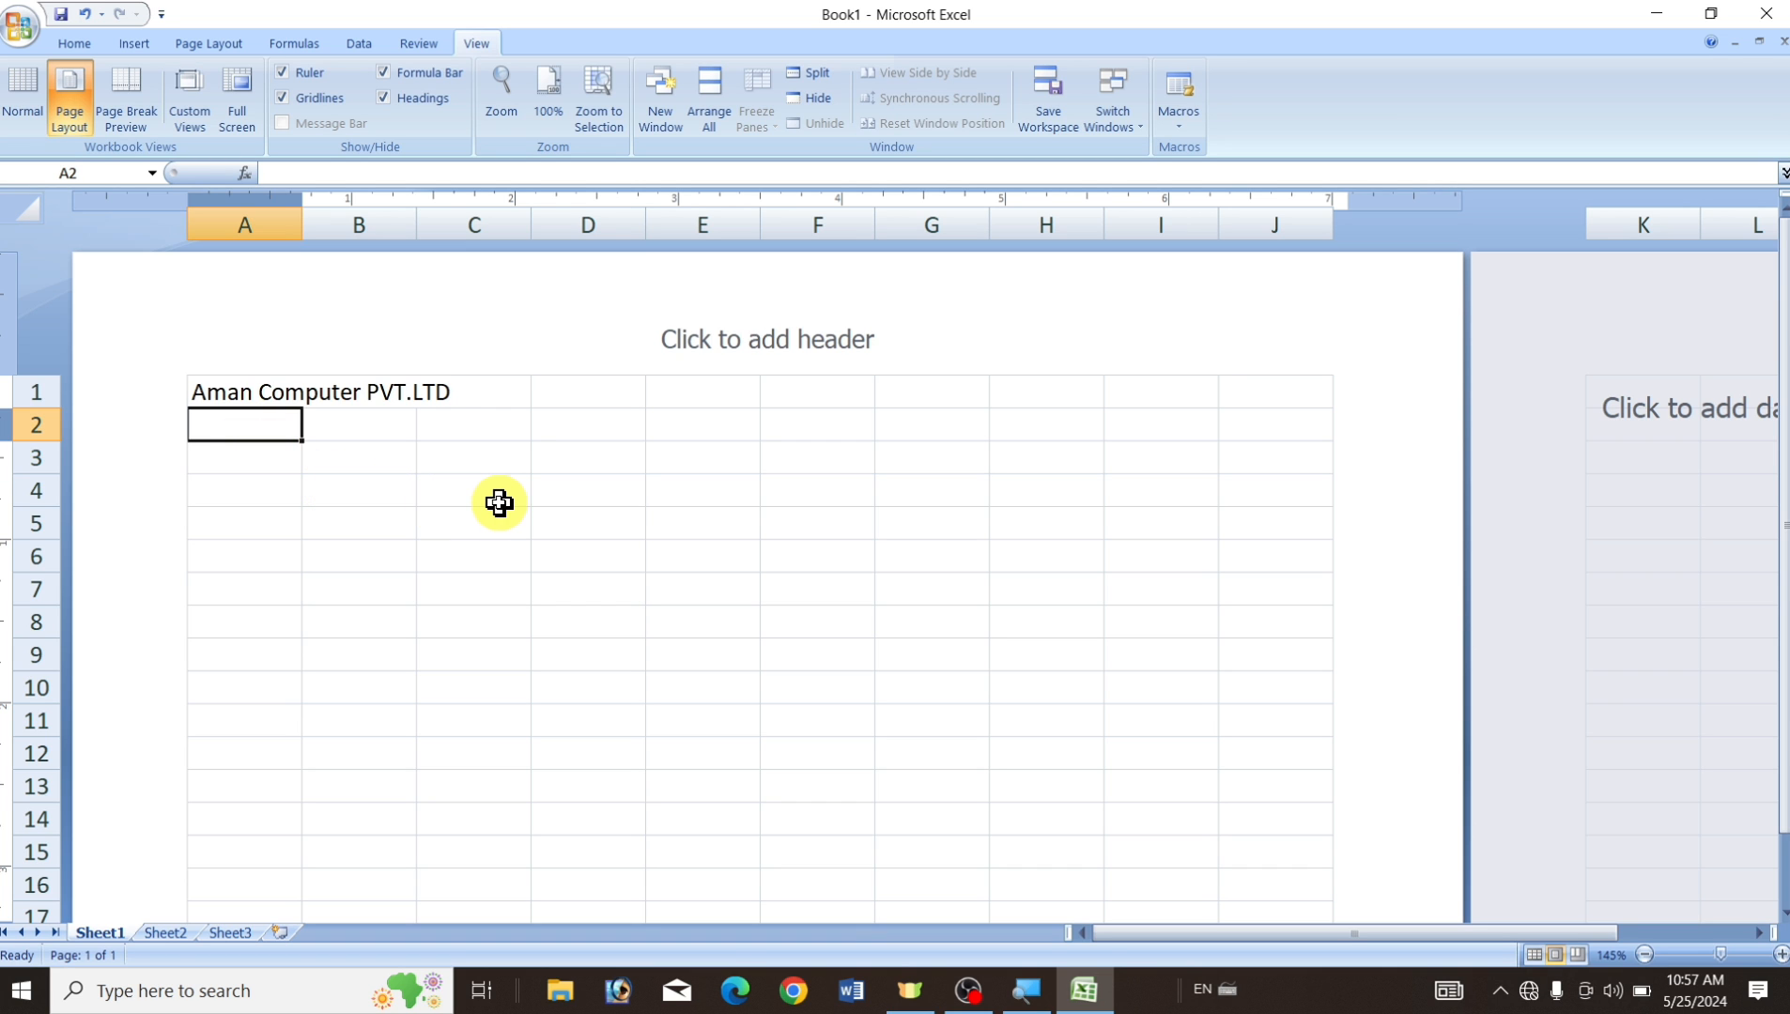
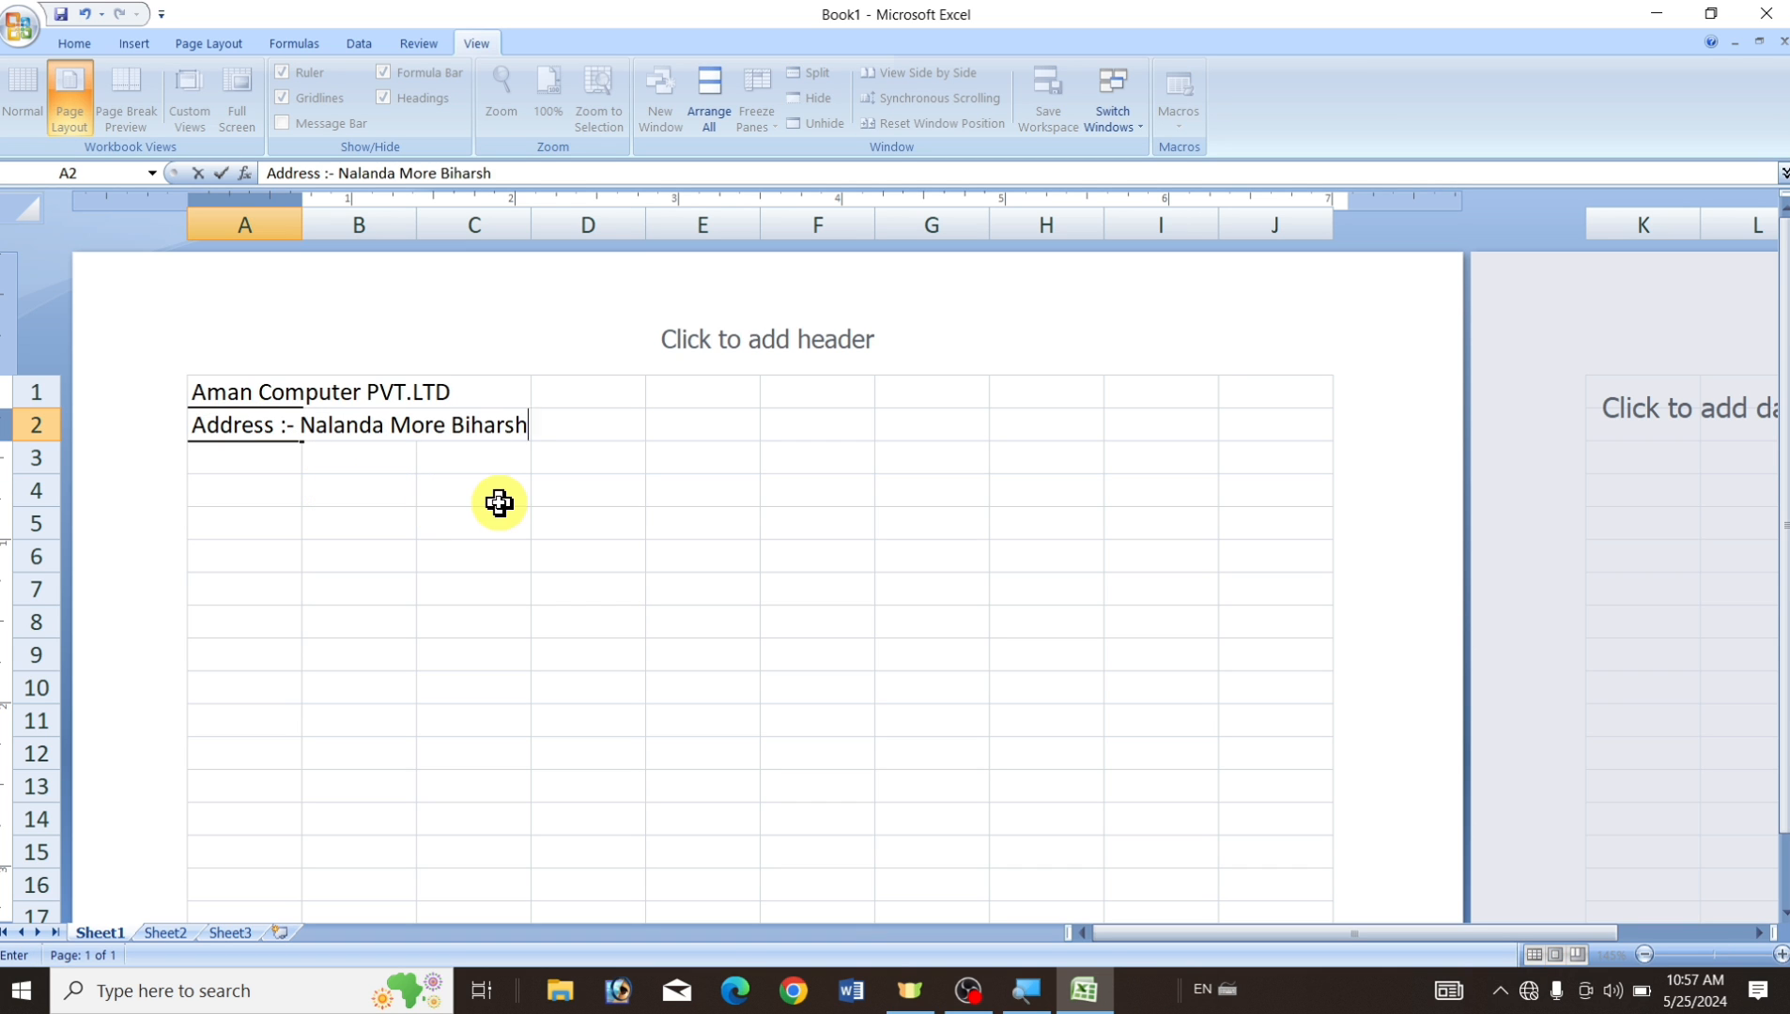
key("Return")
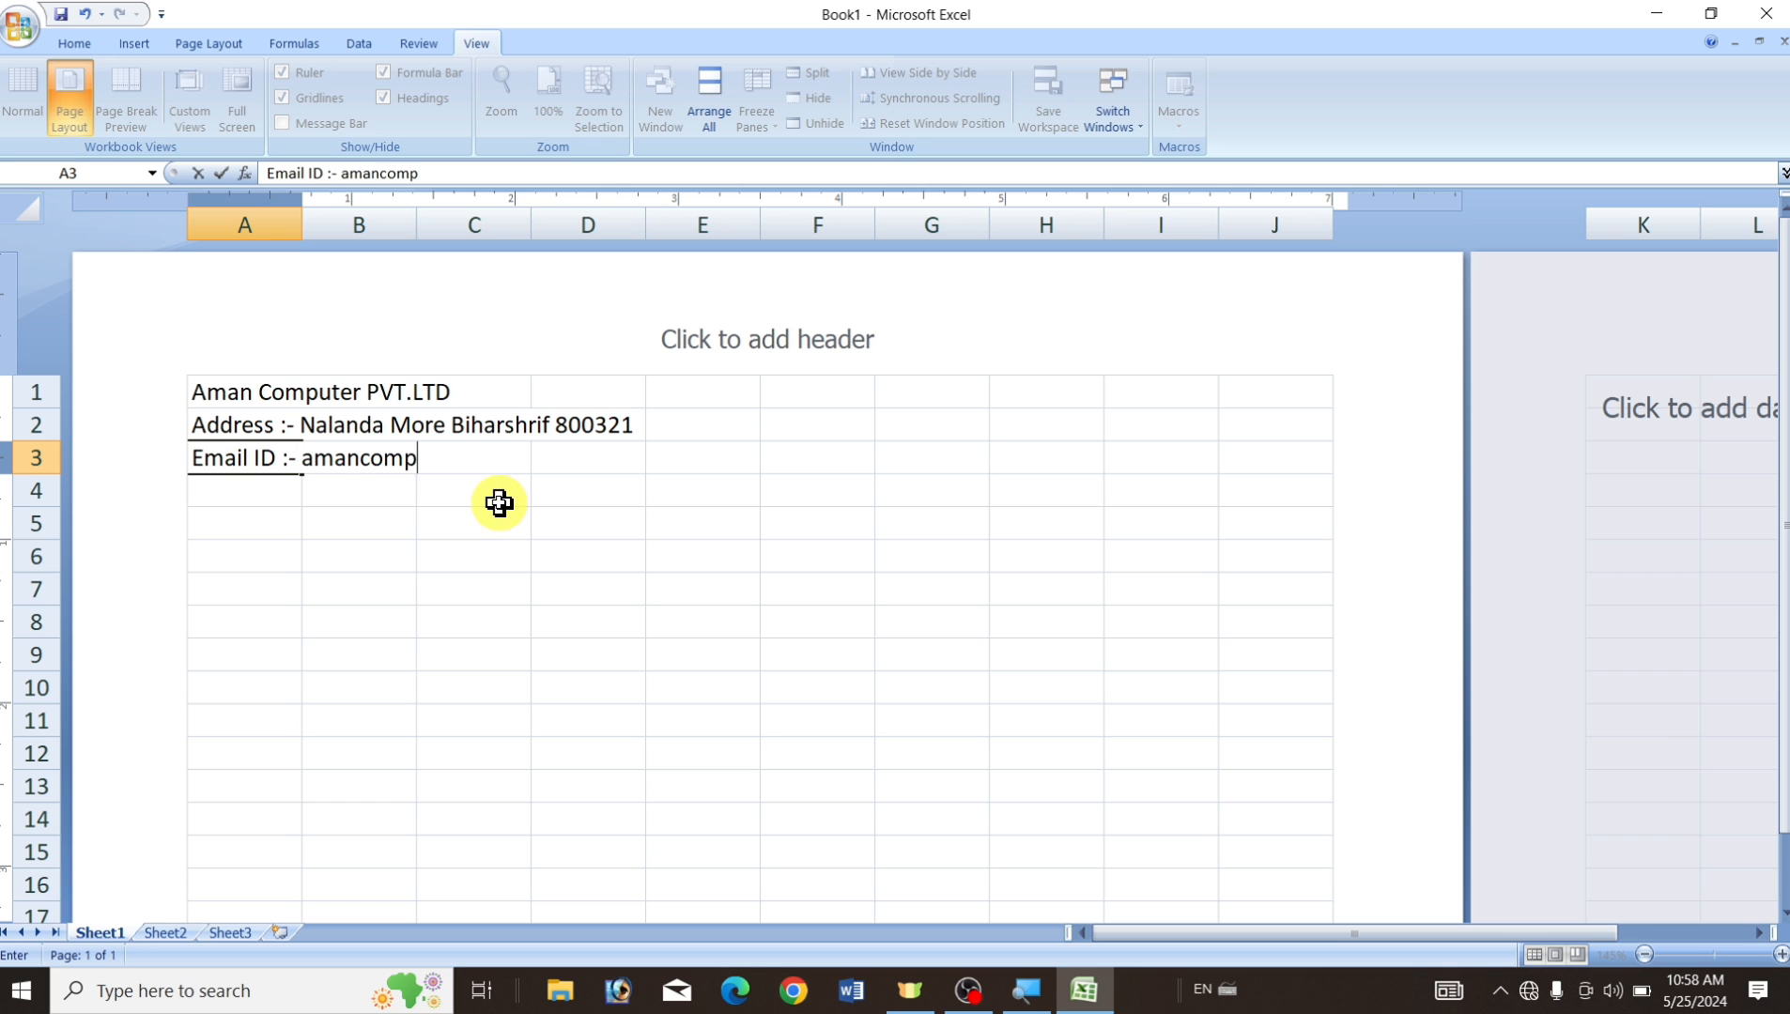
Add the email ID, contact numbers and GST number lines in A3 to A5.
key("Return")
type("Con")
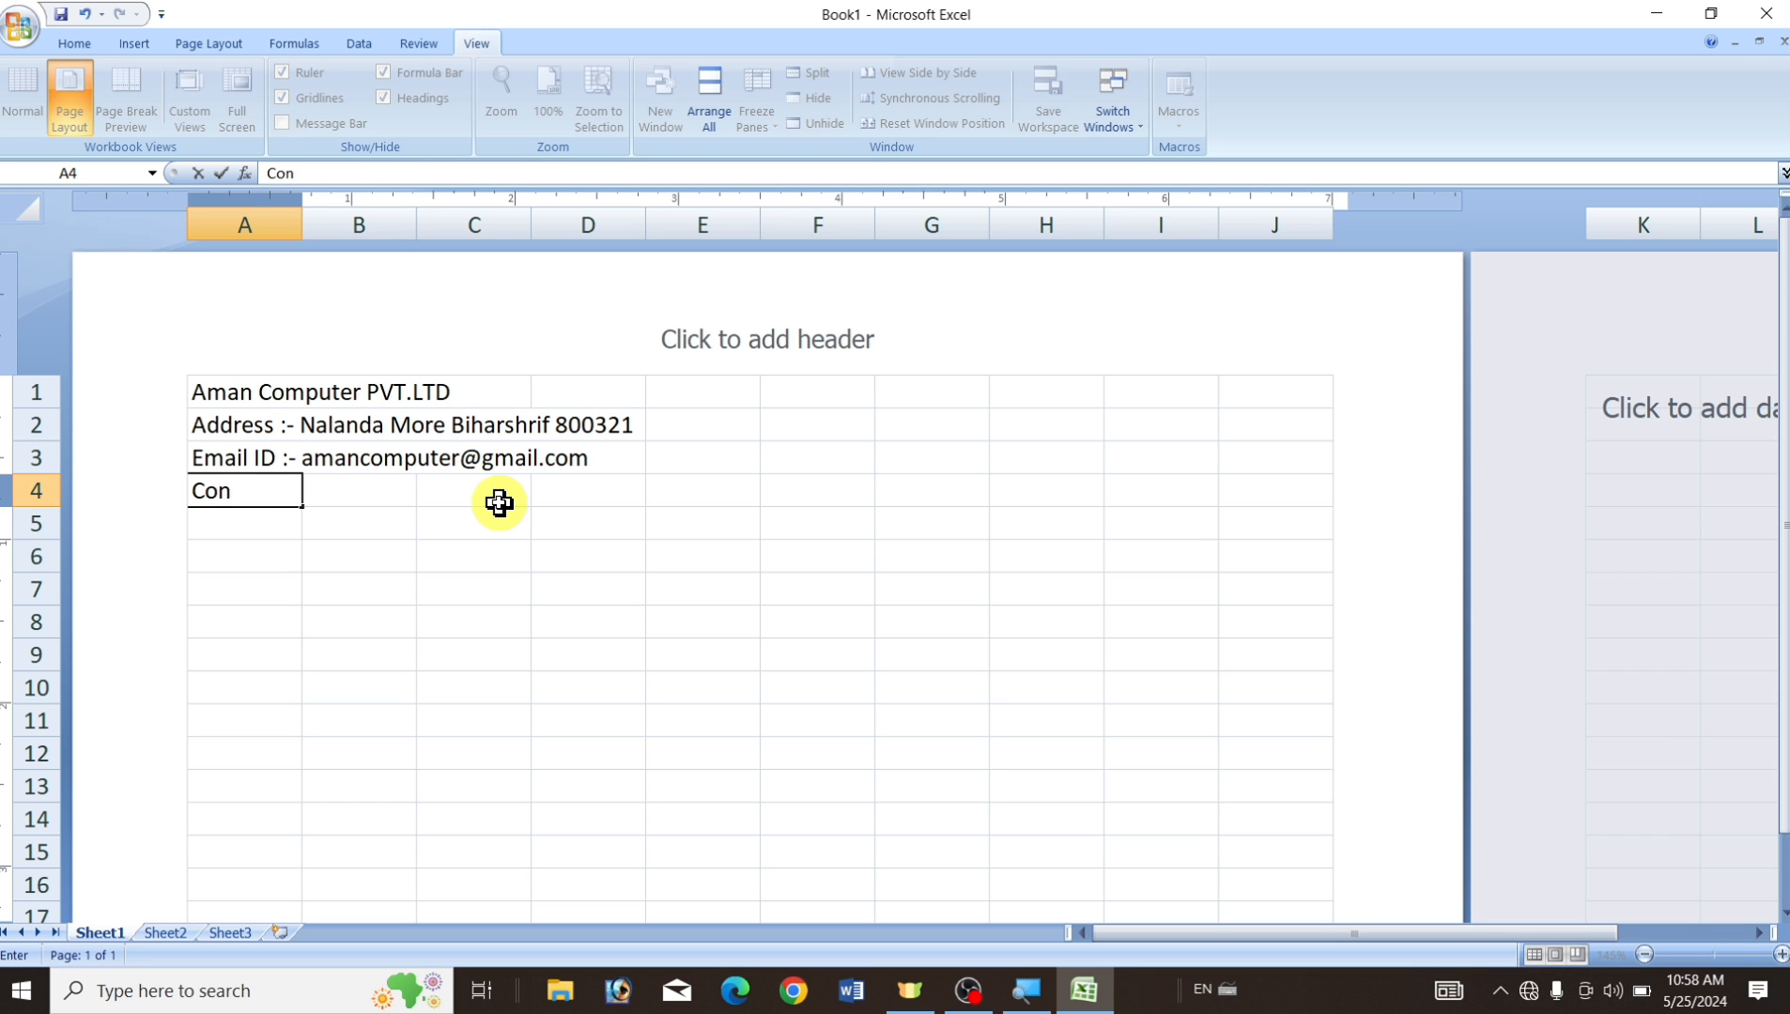
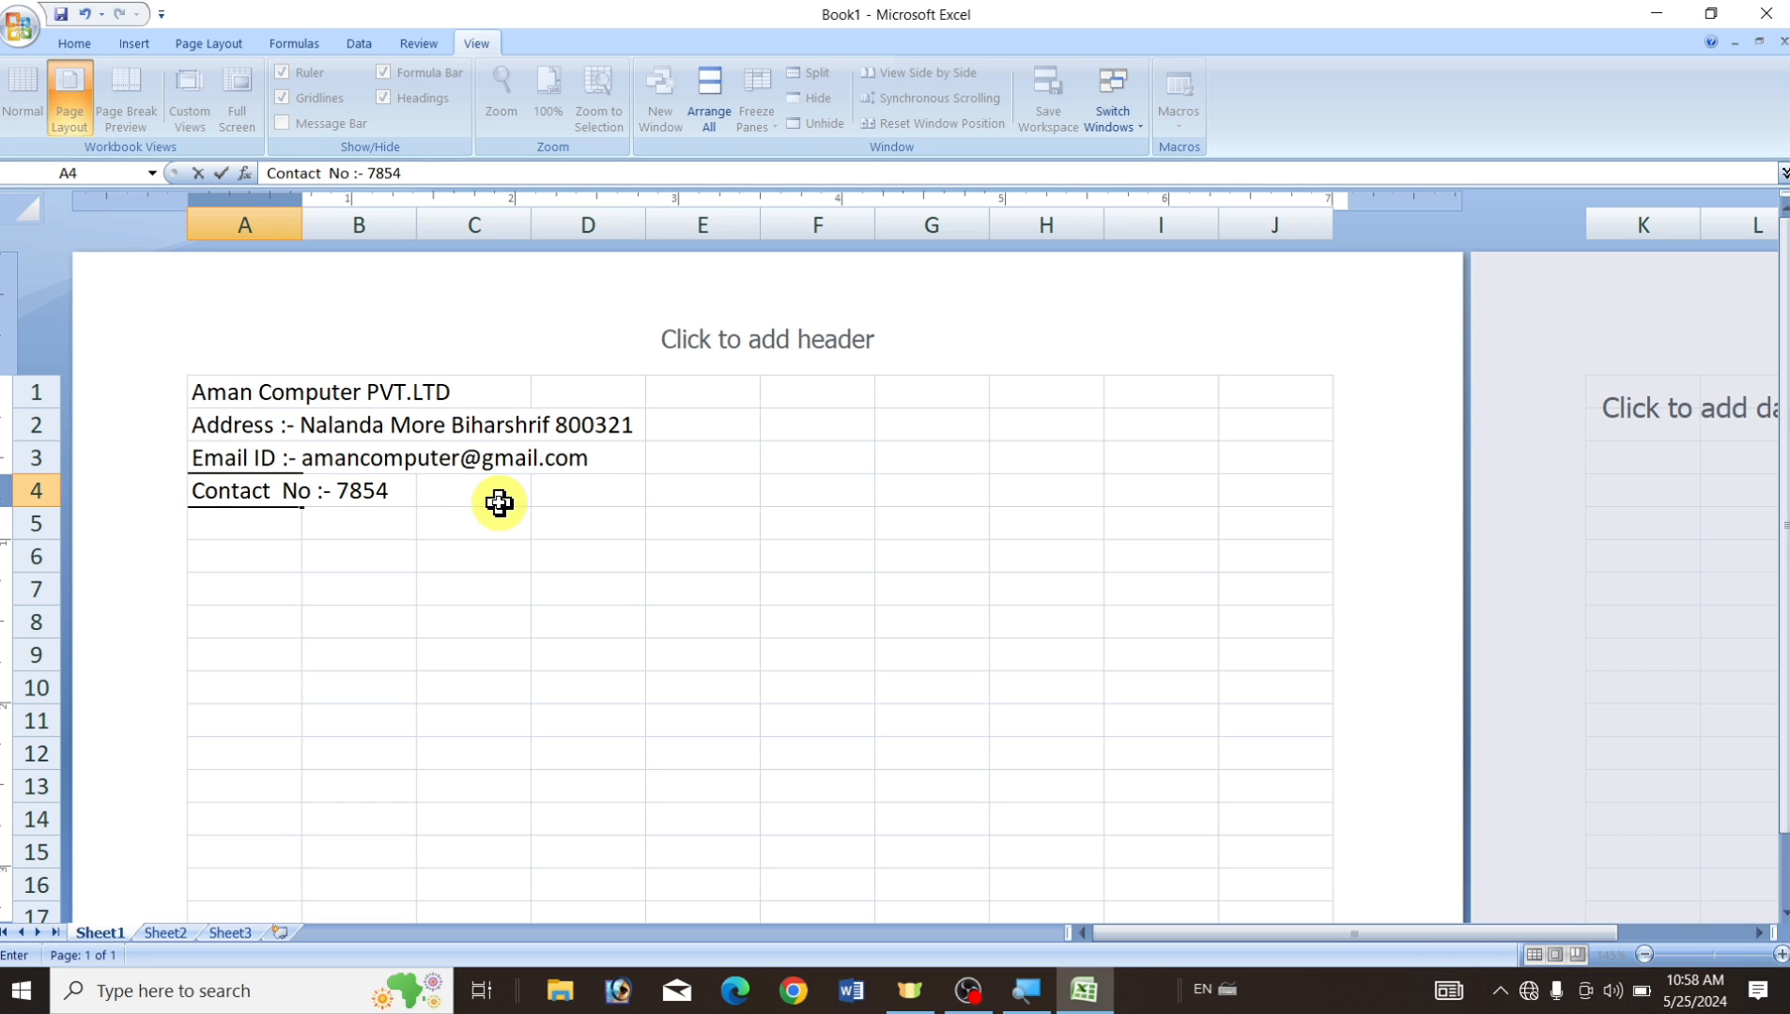
key("Return")
type("GST no")
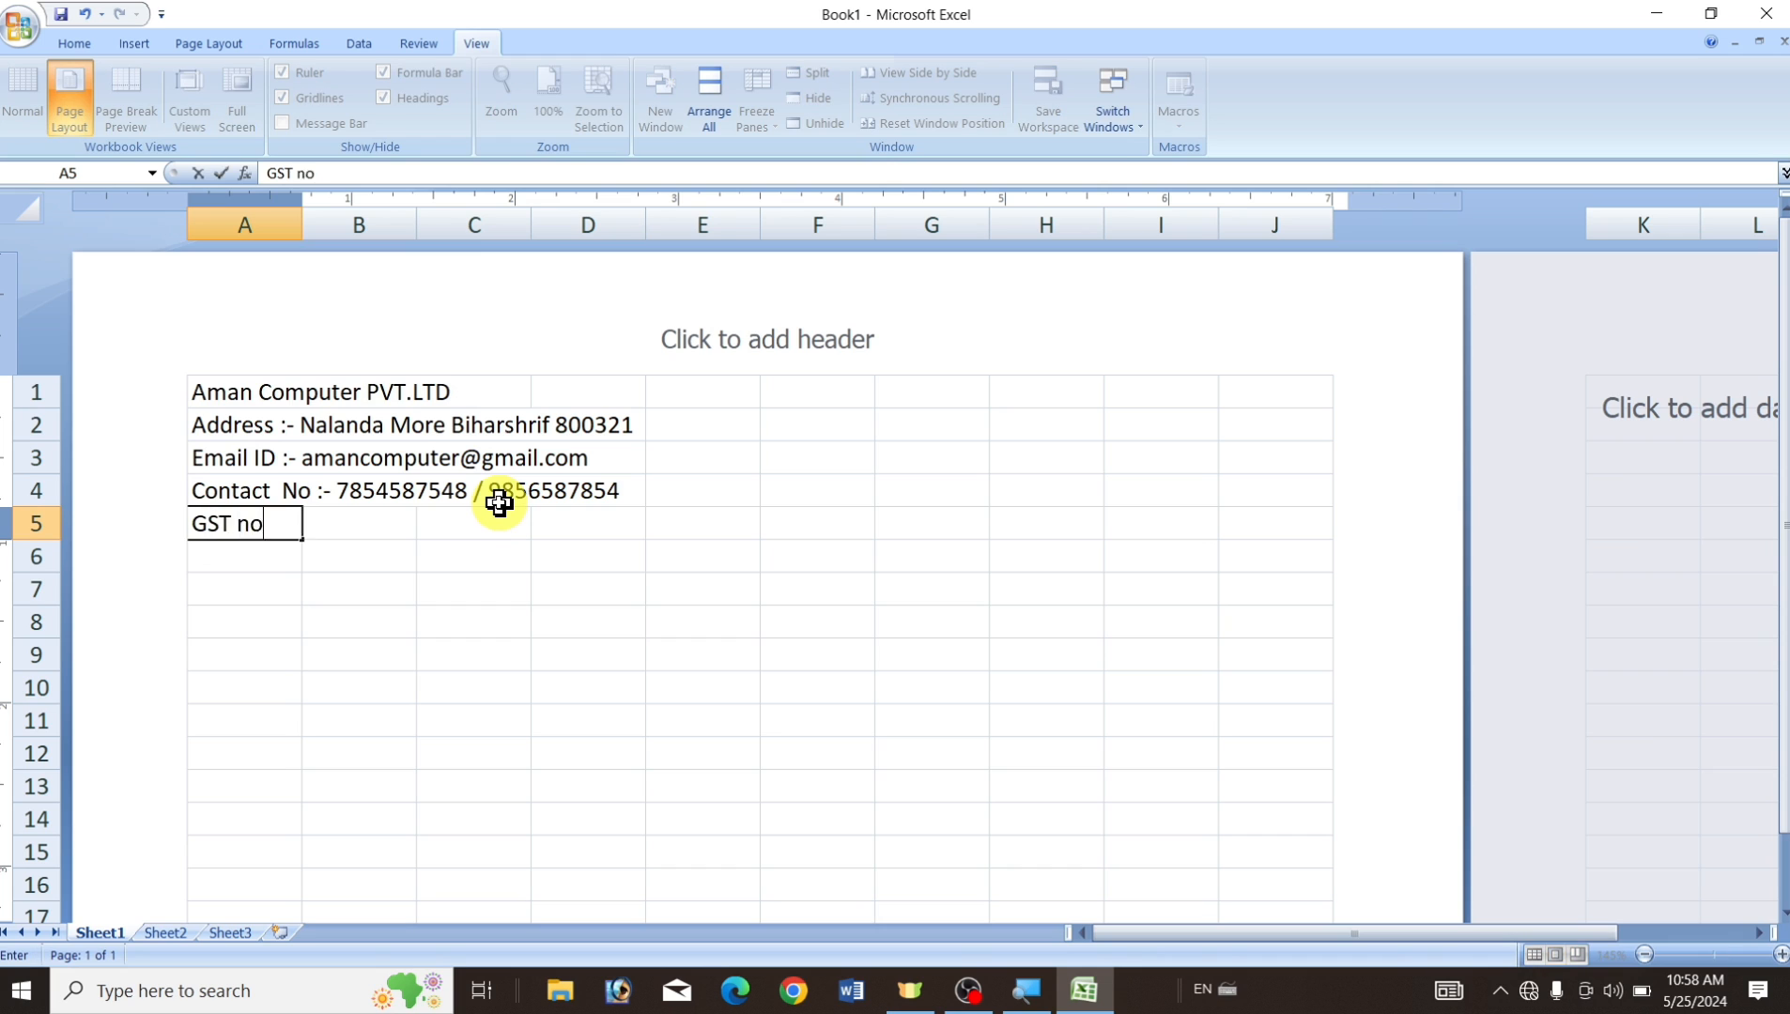
type(" :- GDF454DFD54")
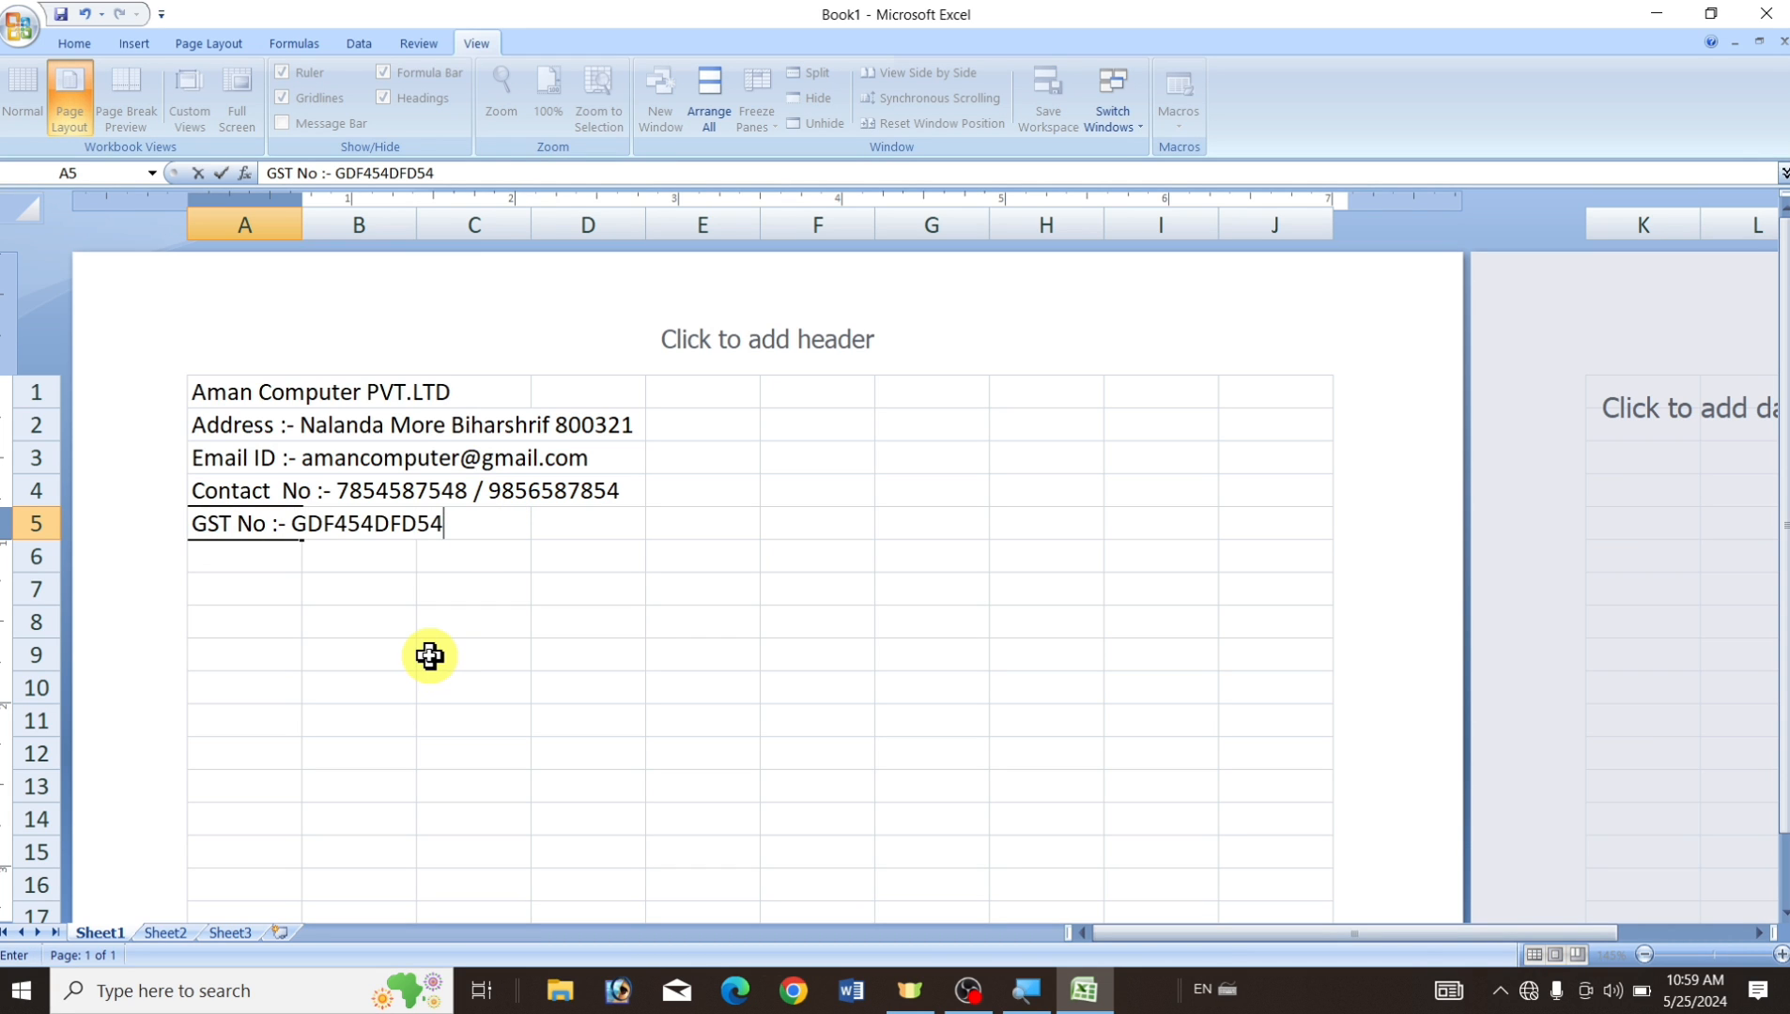
Commit the GST line and review the entries down column A.
left_click(230, 388)
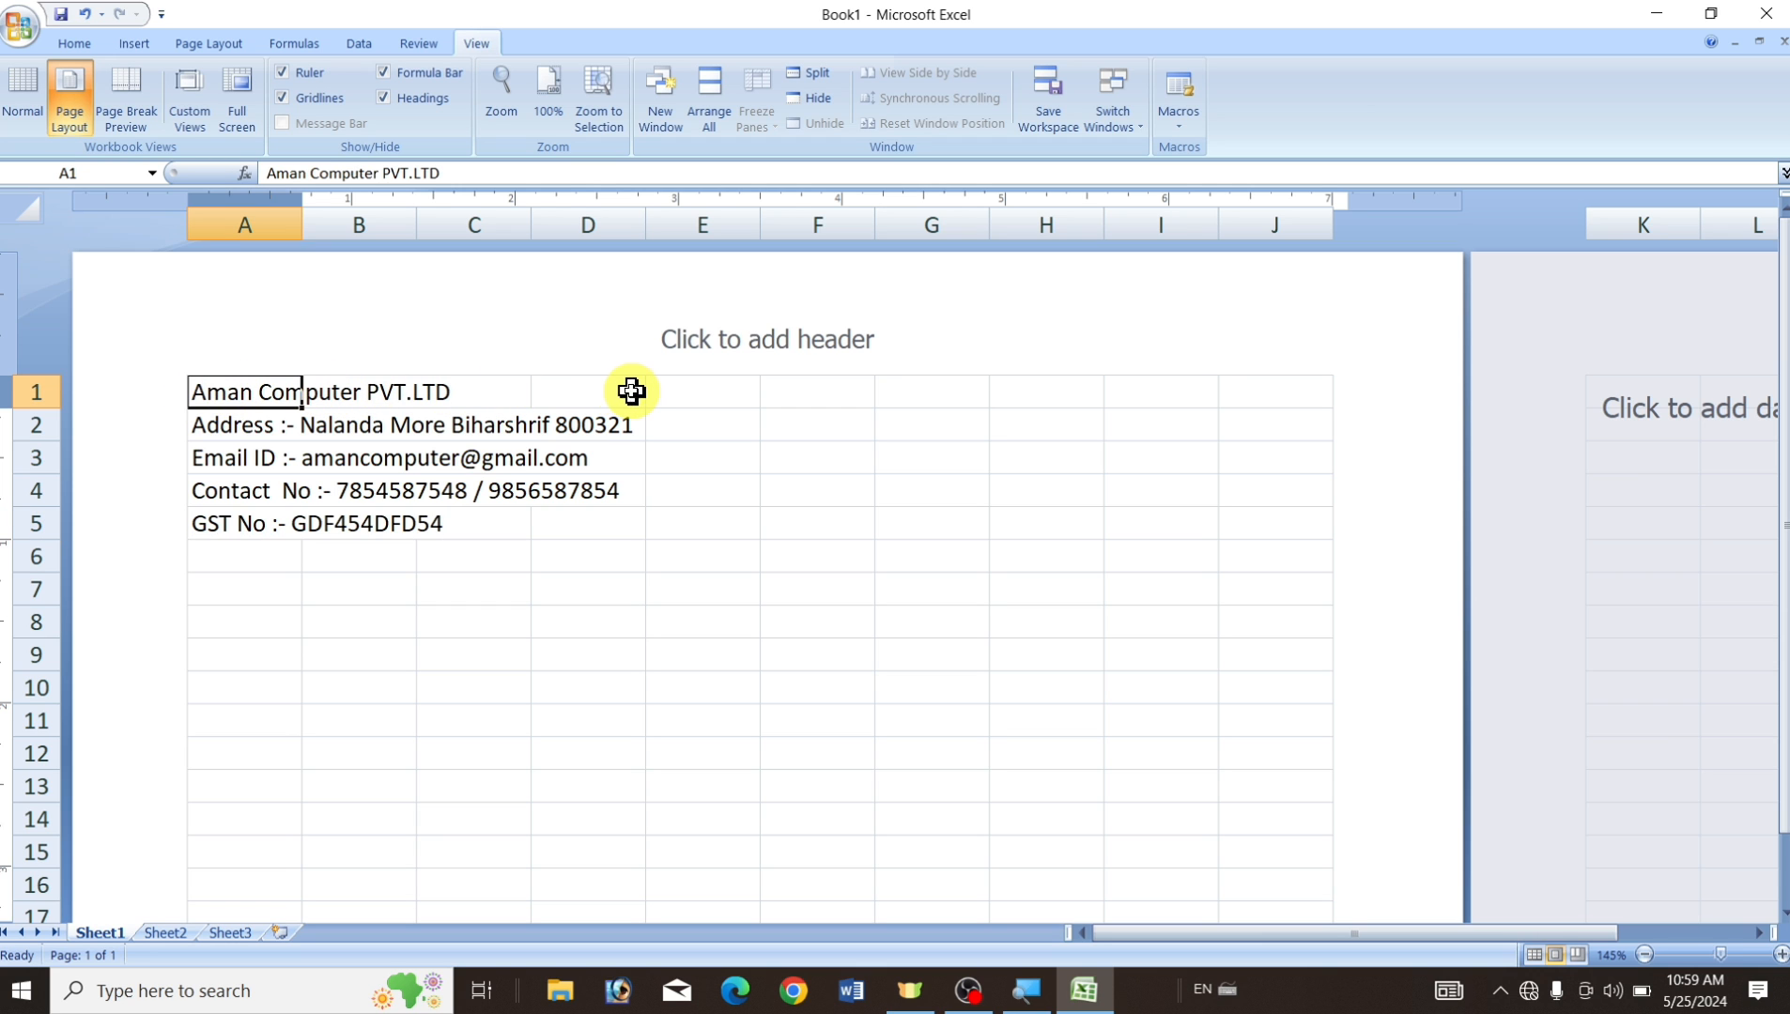
left_click(232, 432)
left_click(249, 461)
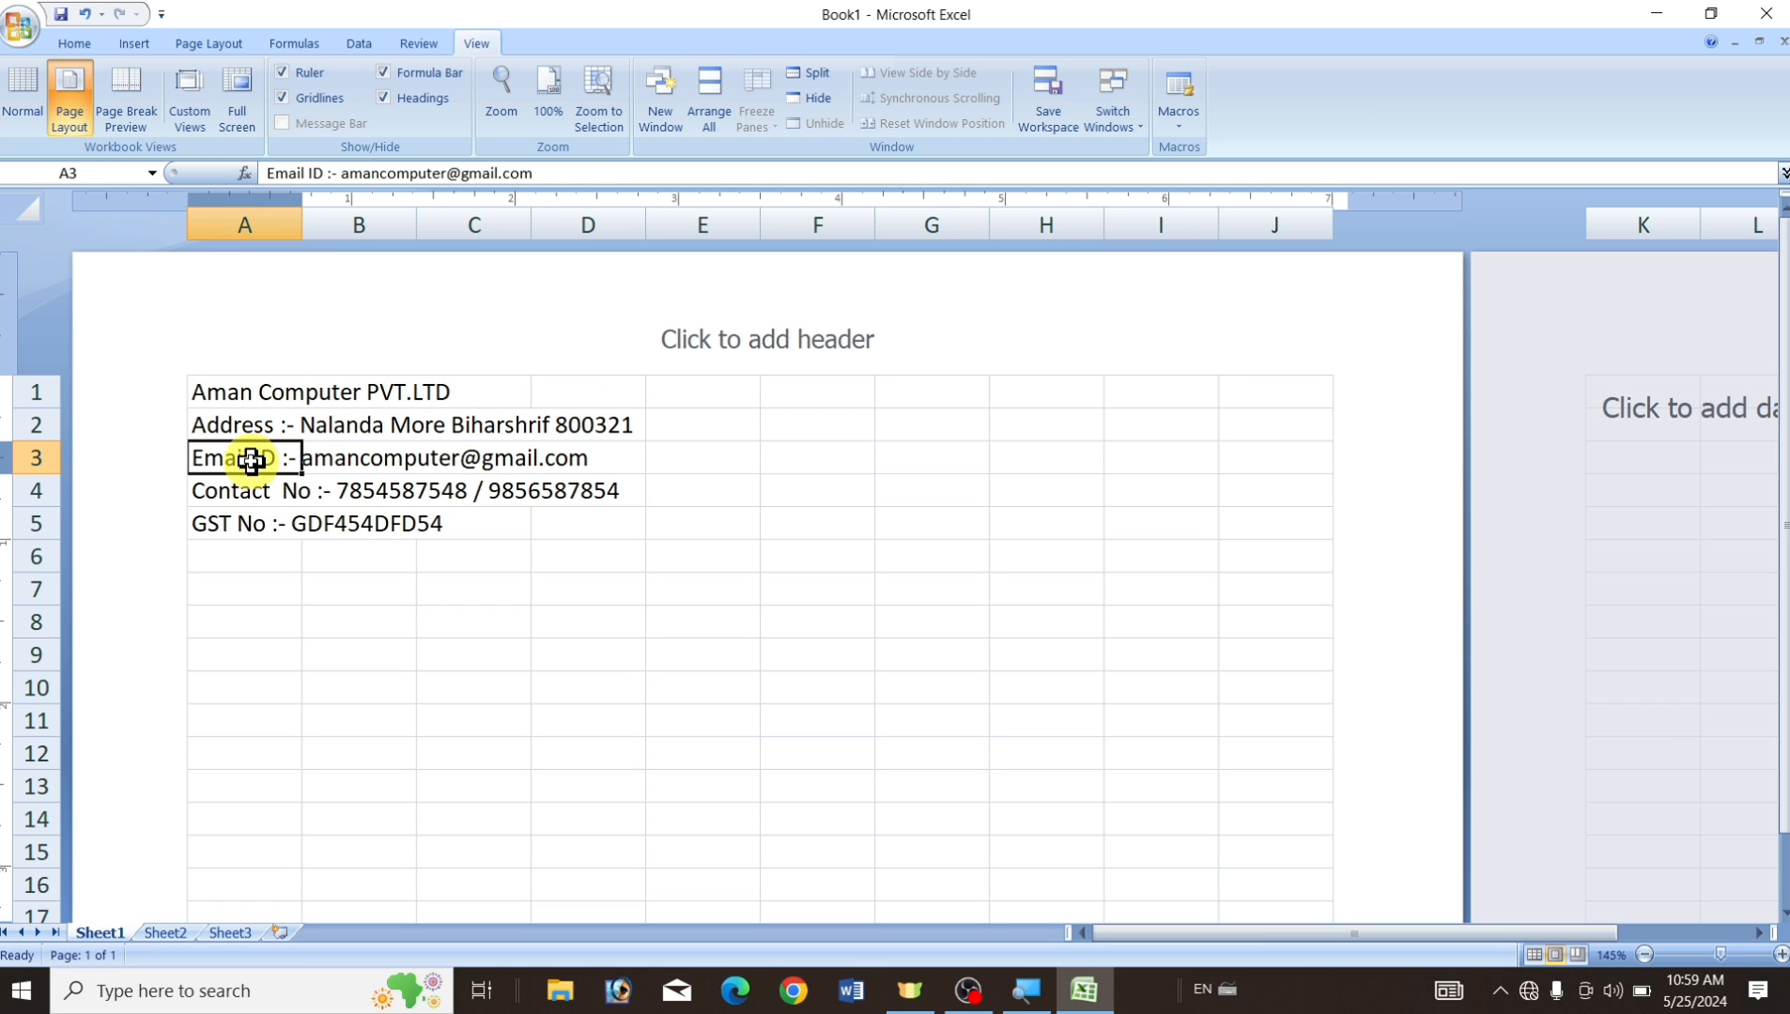
left_click(253, 497)
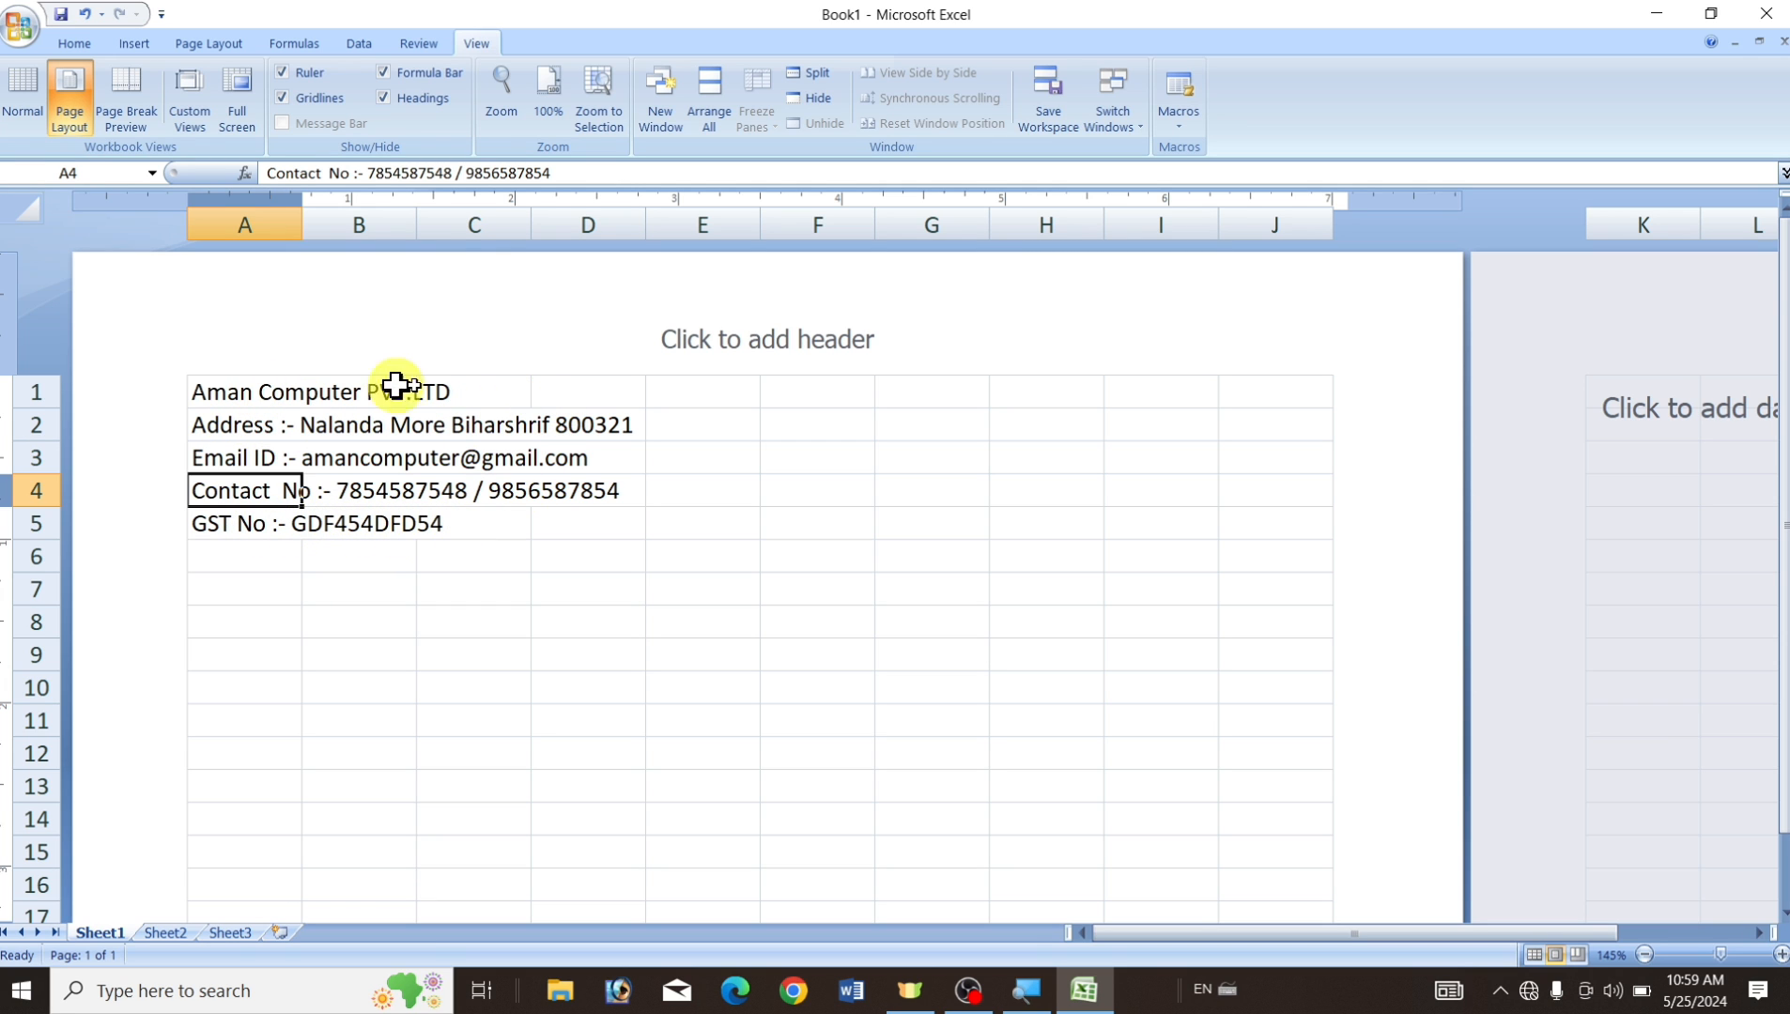
left_click(559, 622)
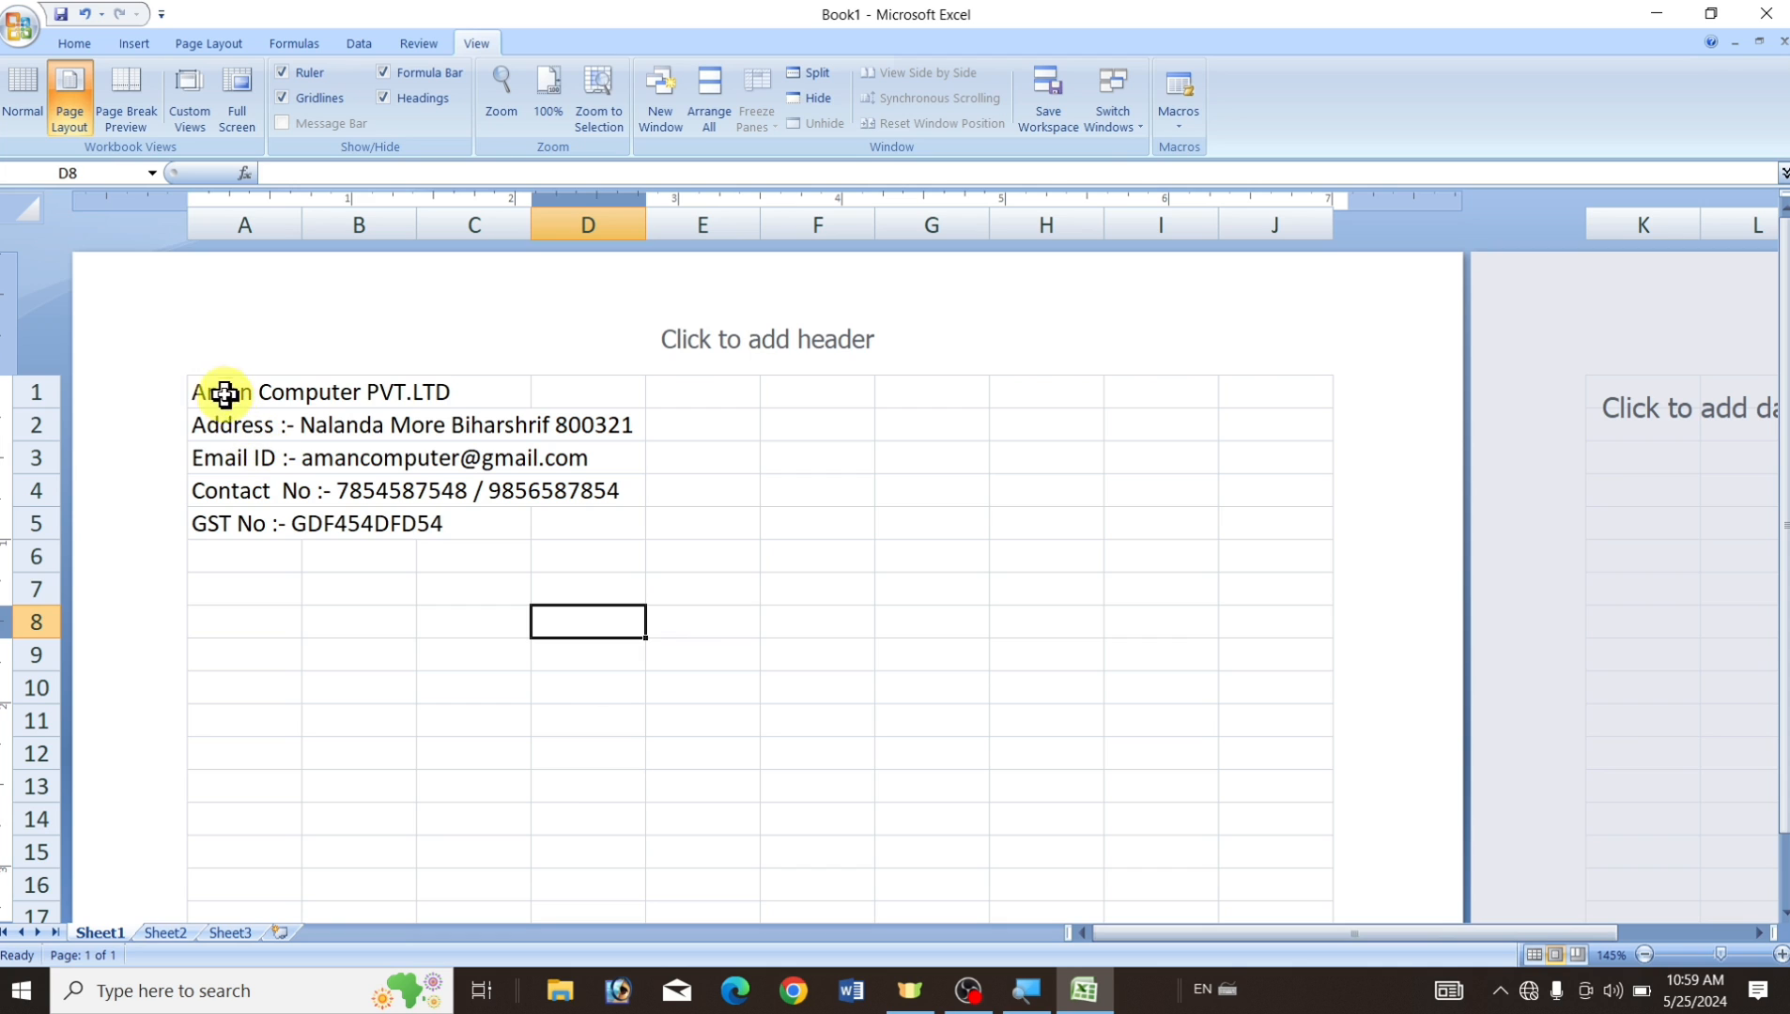
Apply Merge Across to A1:J5 and centre the company details.
left_click_drag(221, 393, 1269, 523)
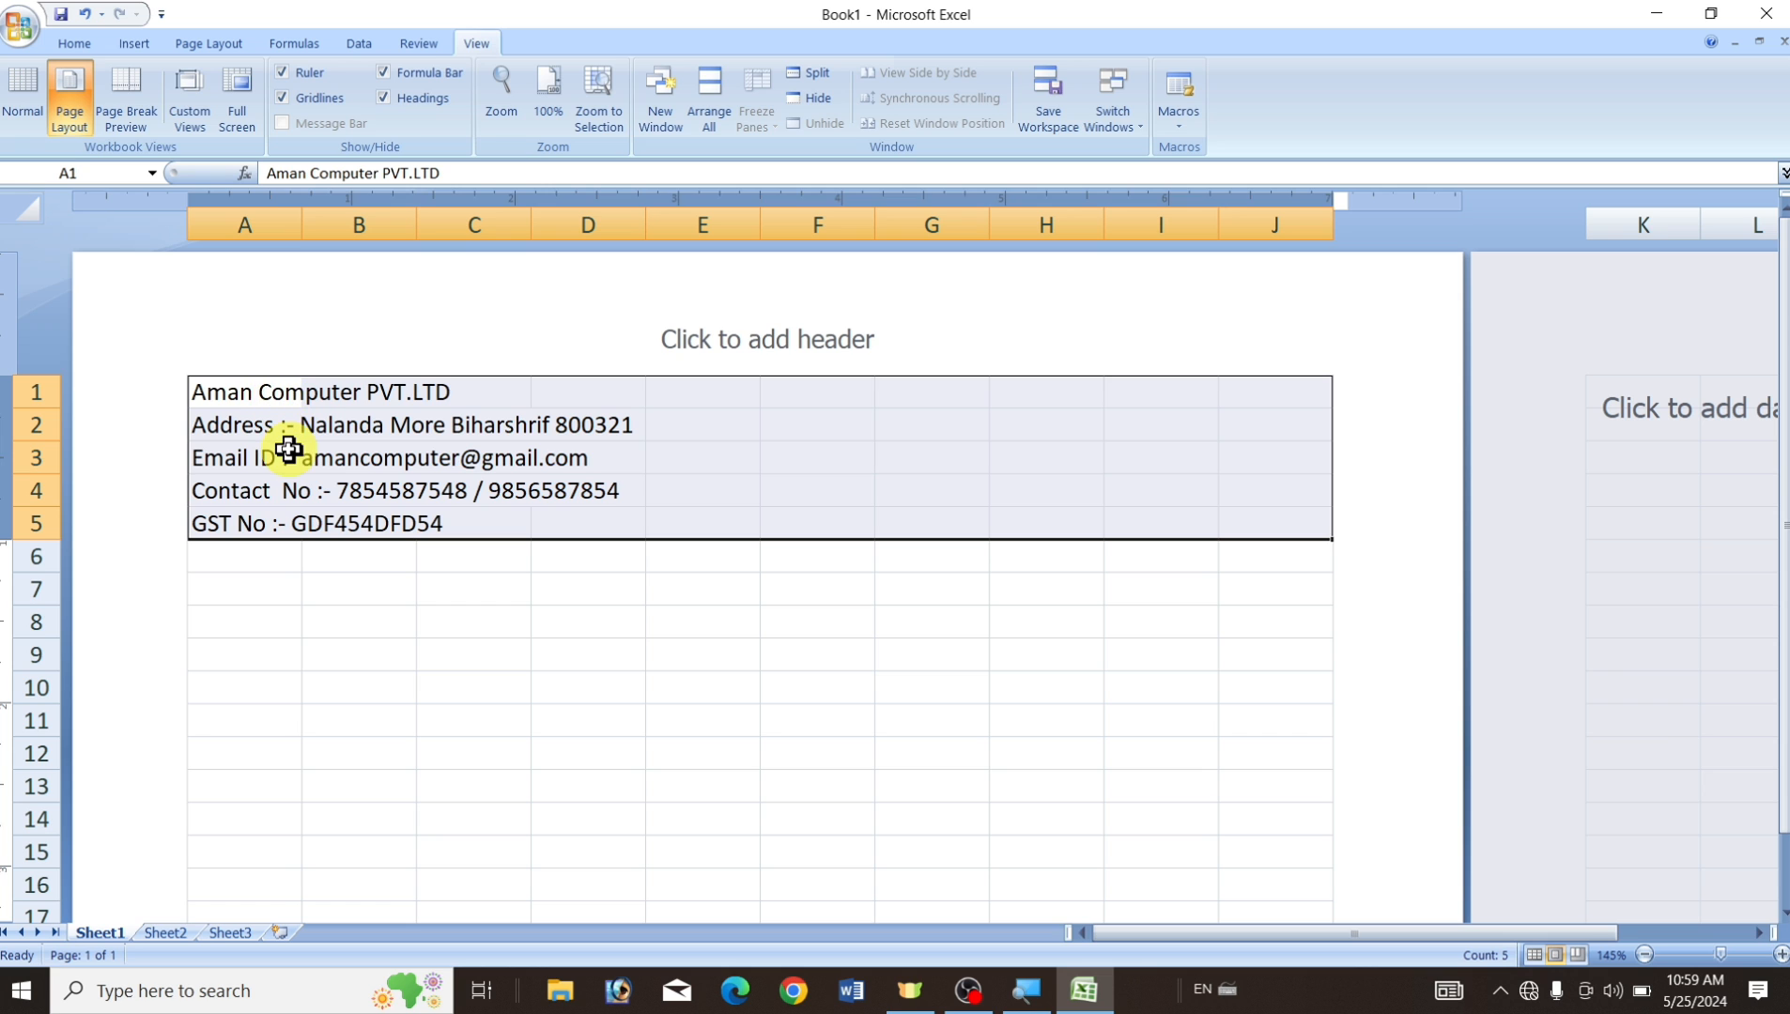
left_click(75, 46)
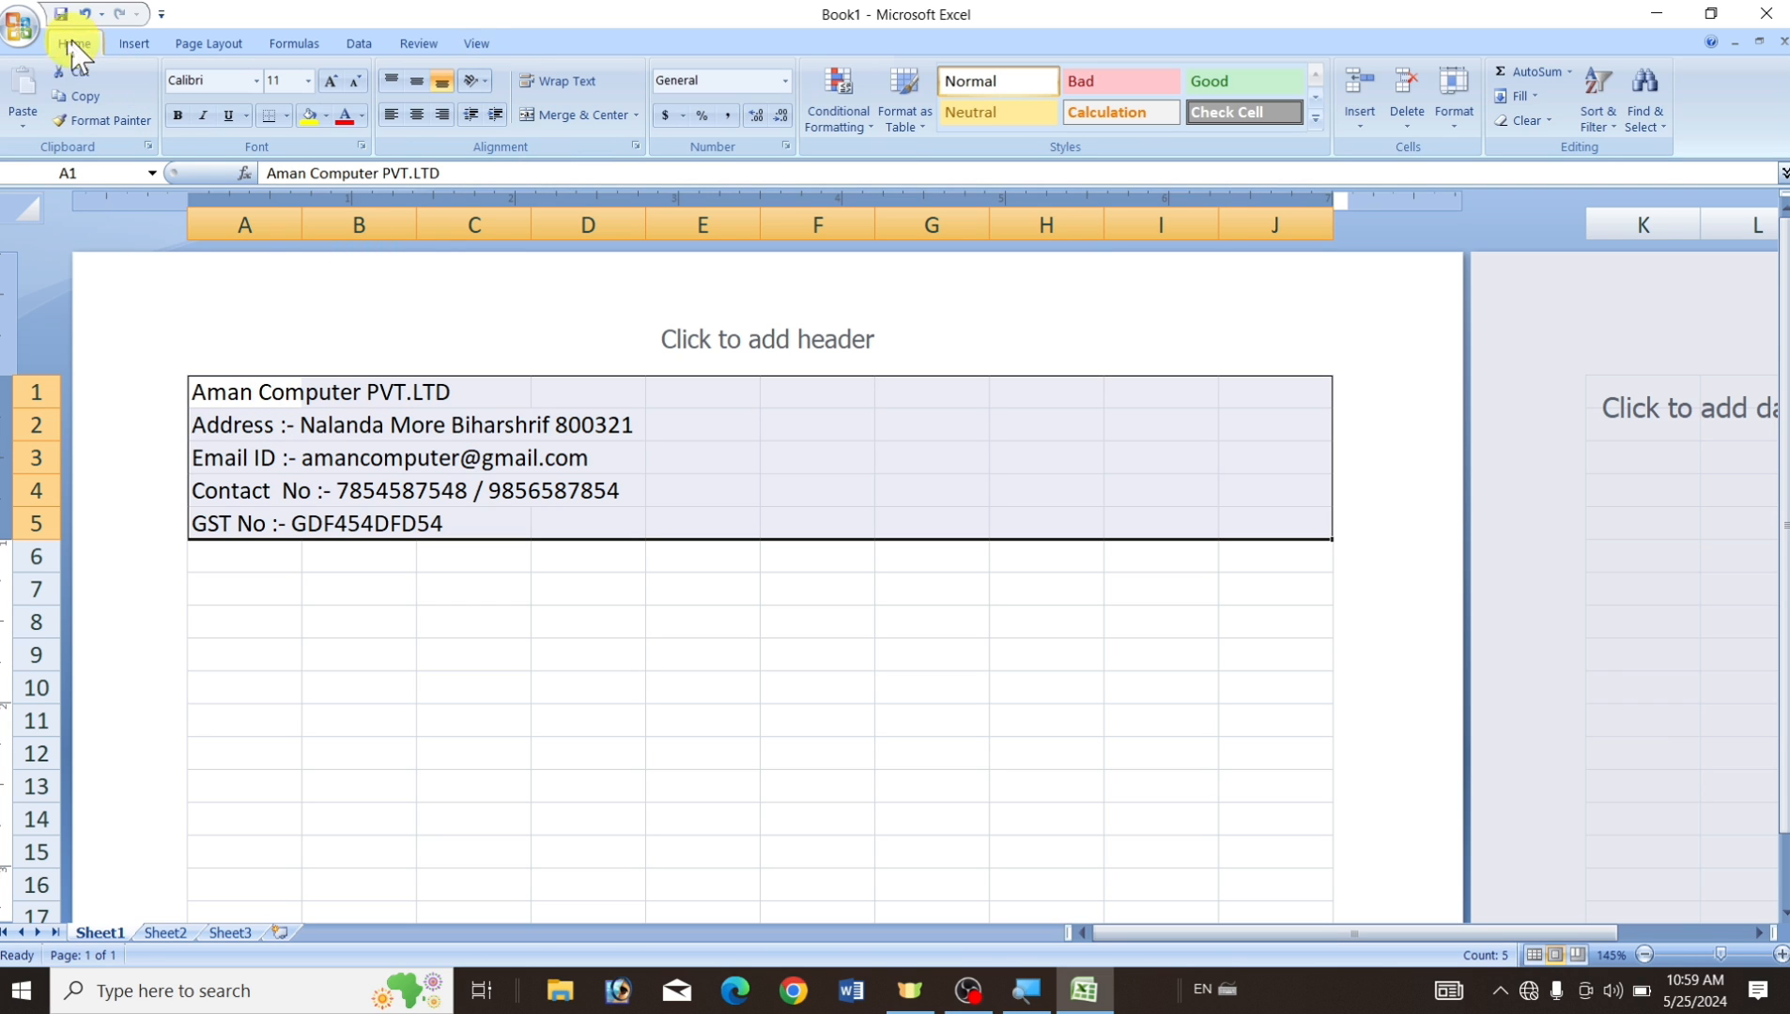
left_click(637, 116)
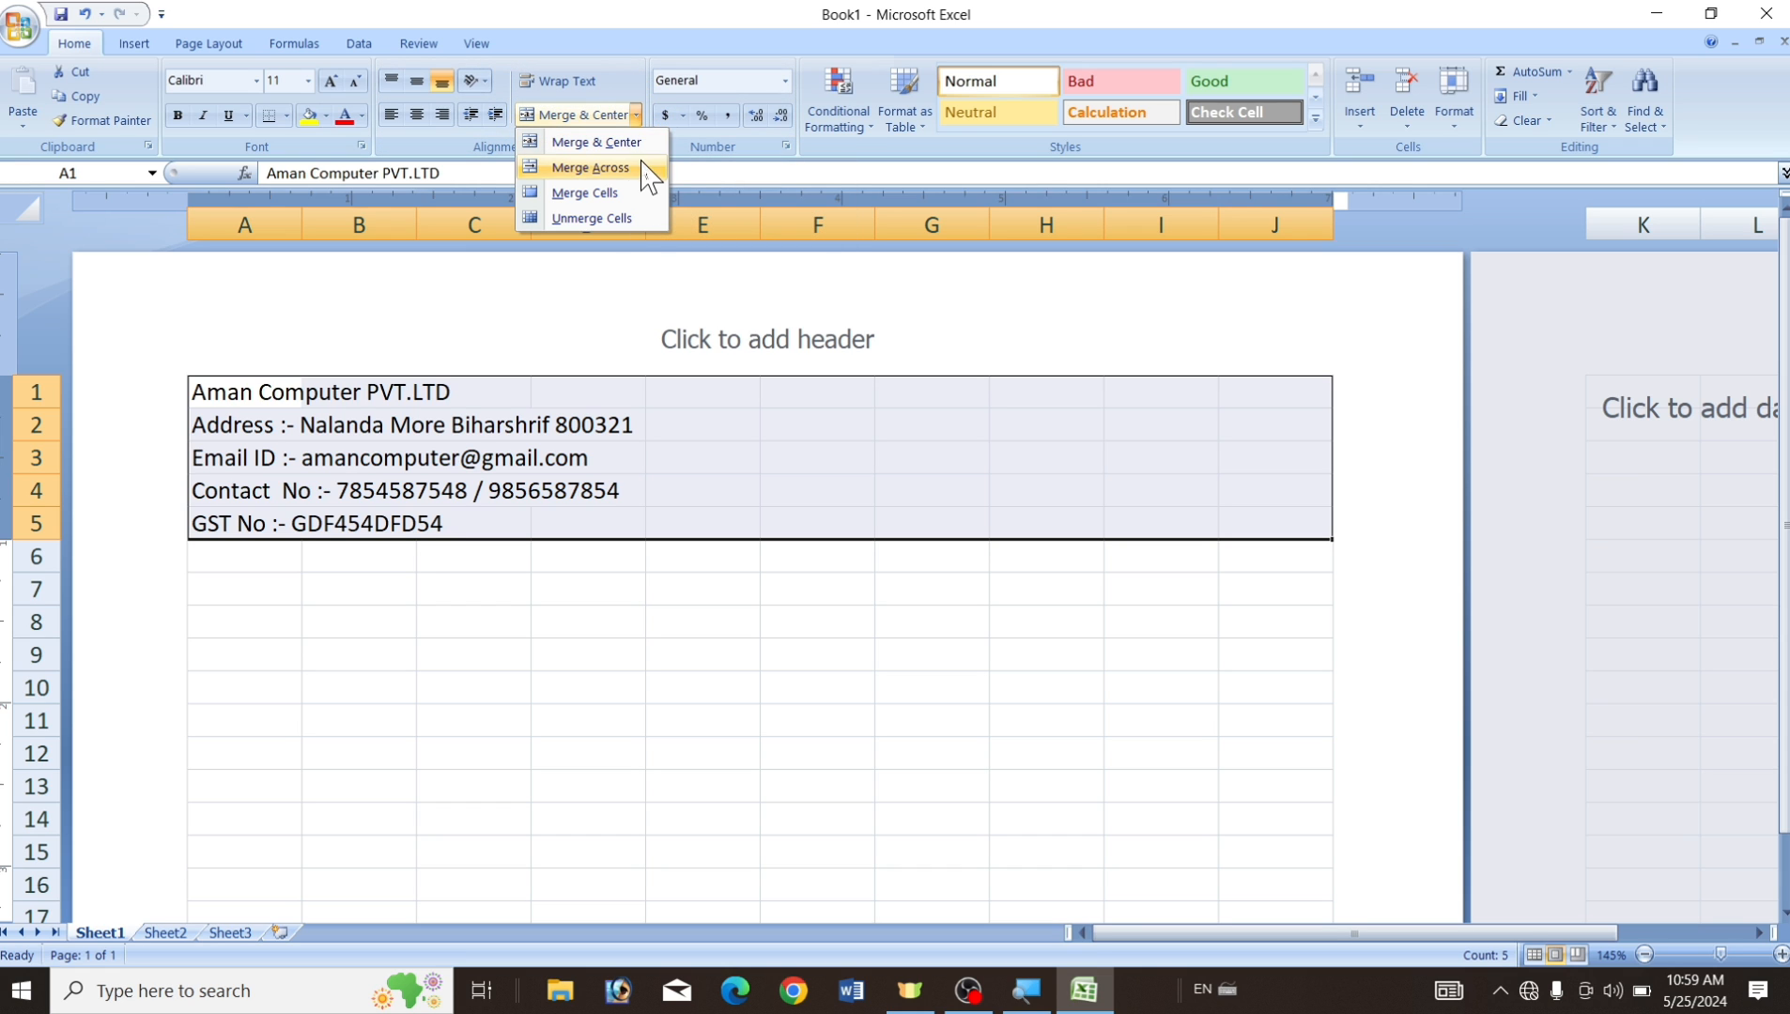
left_click(589, 169)
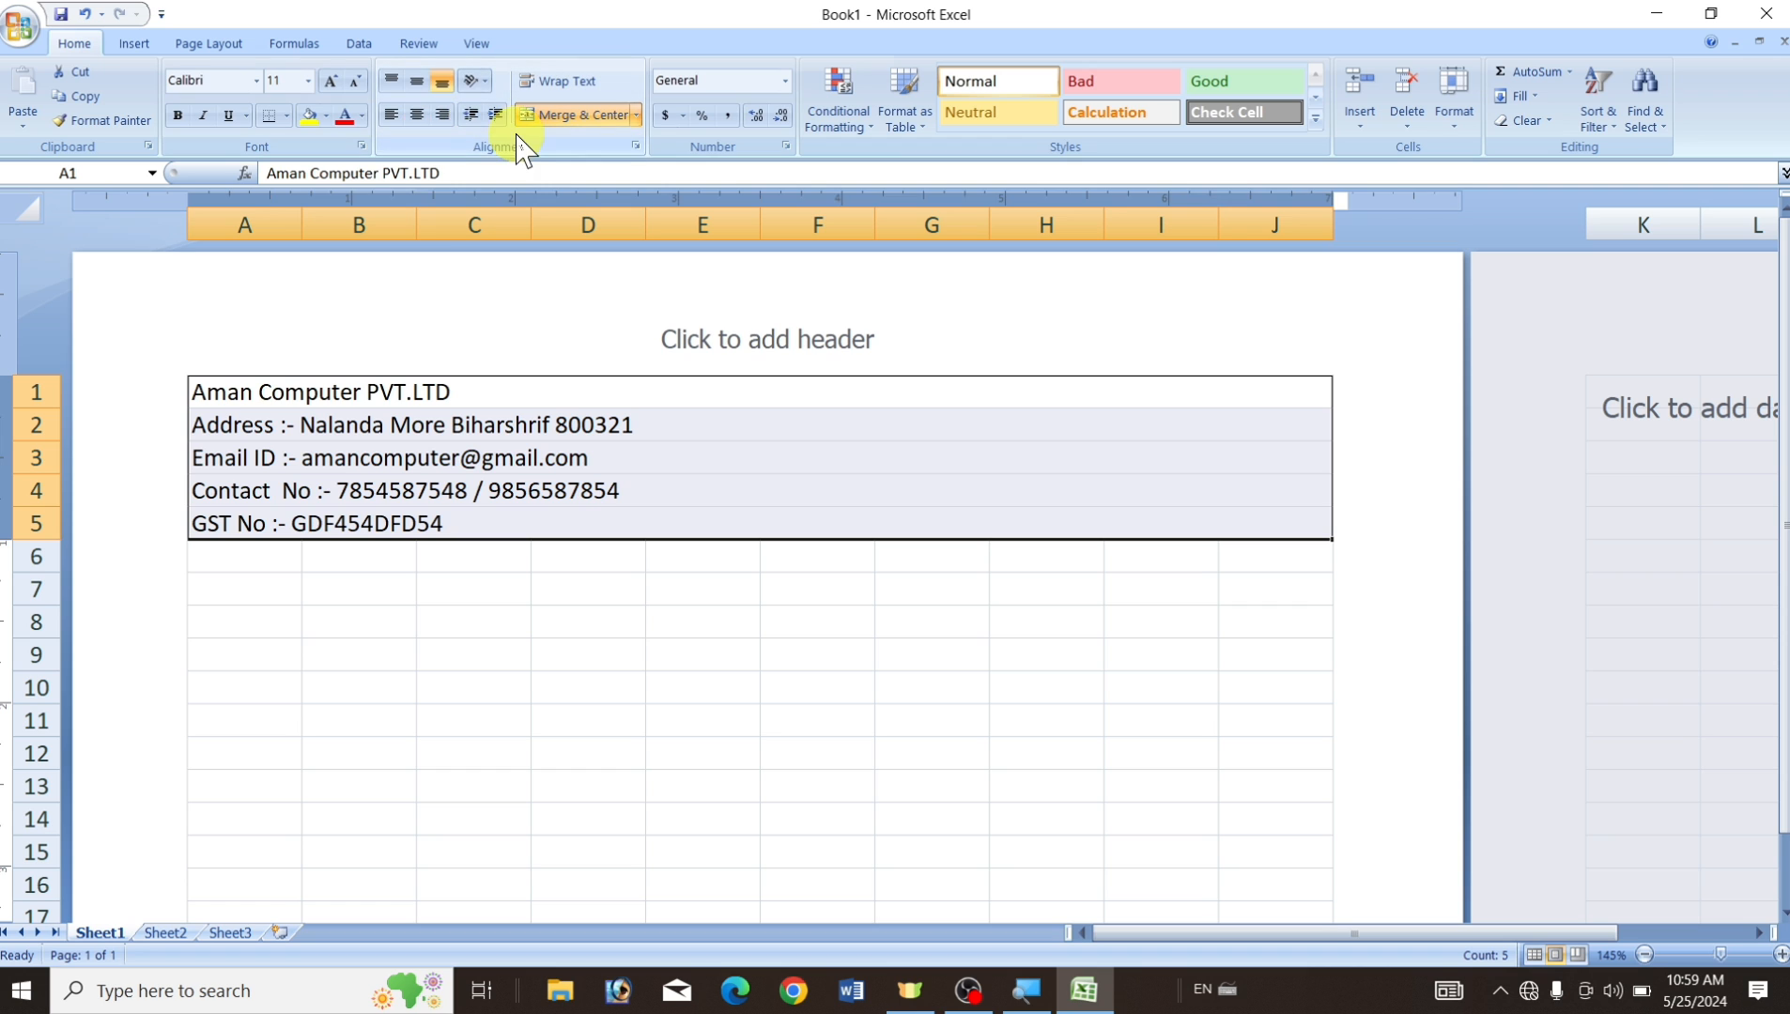
left_click(418, 116)
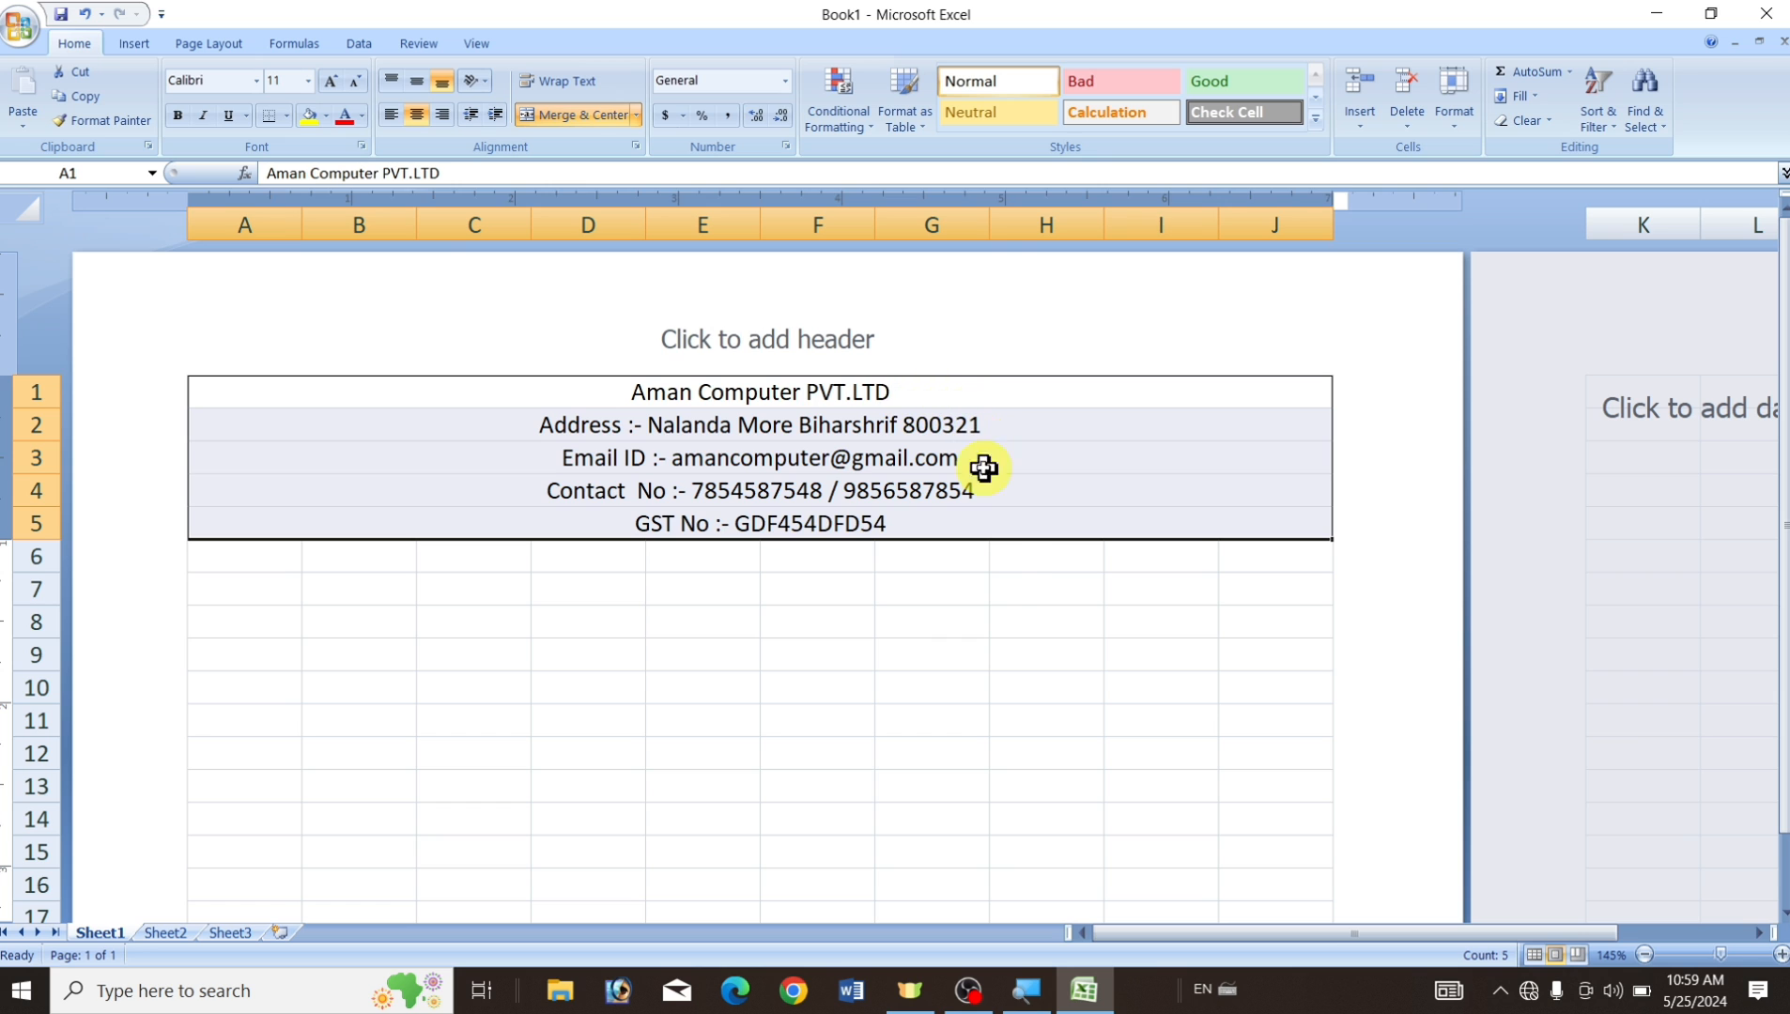
left_click(965, 670)
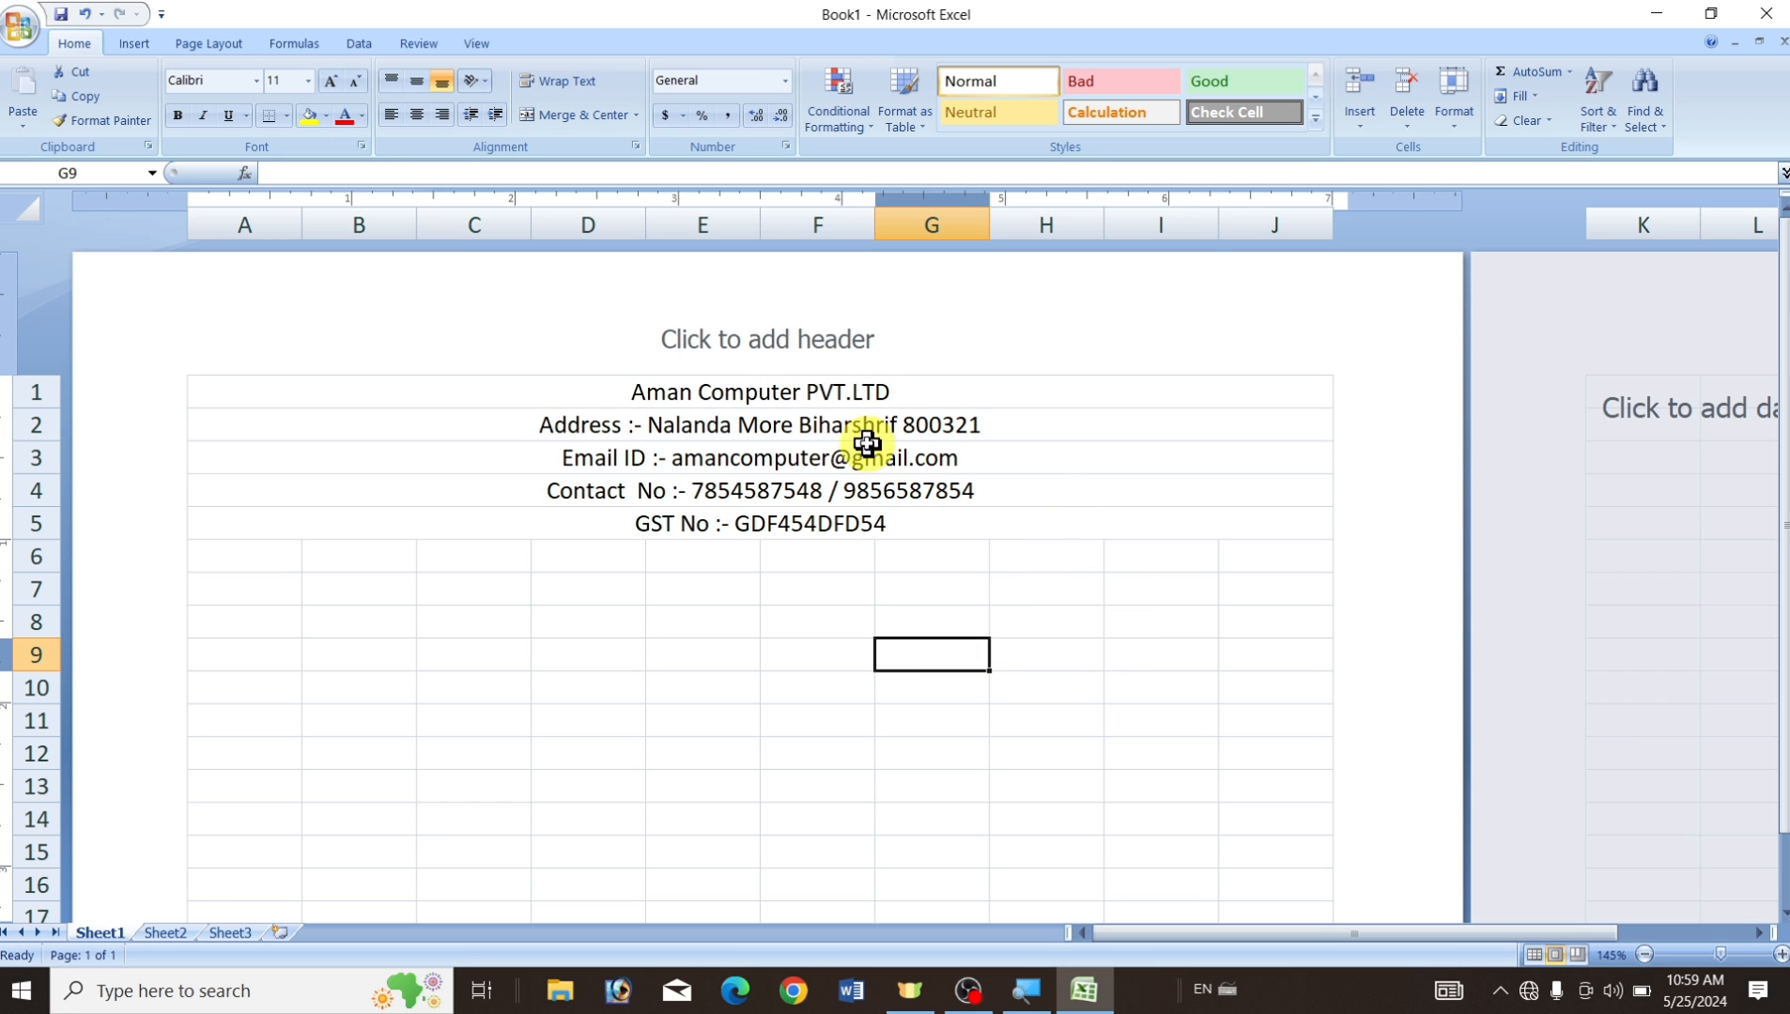
Check that each of rows 1–5 is merged across columns A–J.
left_click(683, 396)
left_click(686, 420)
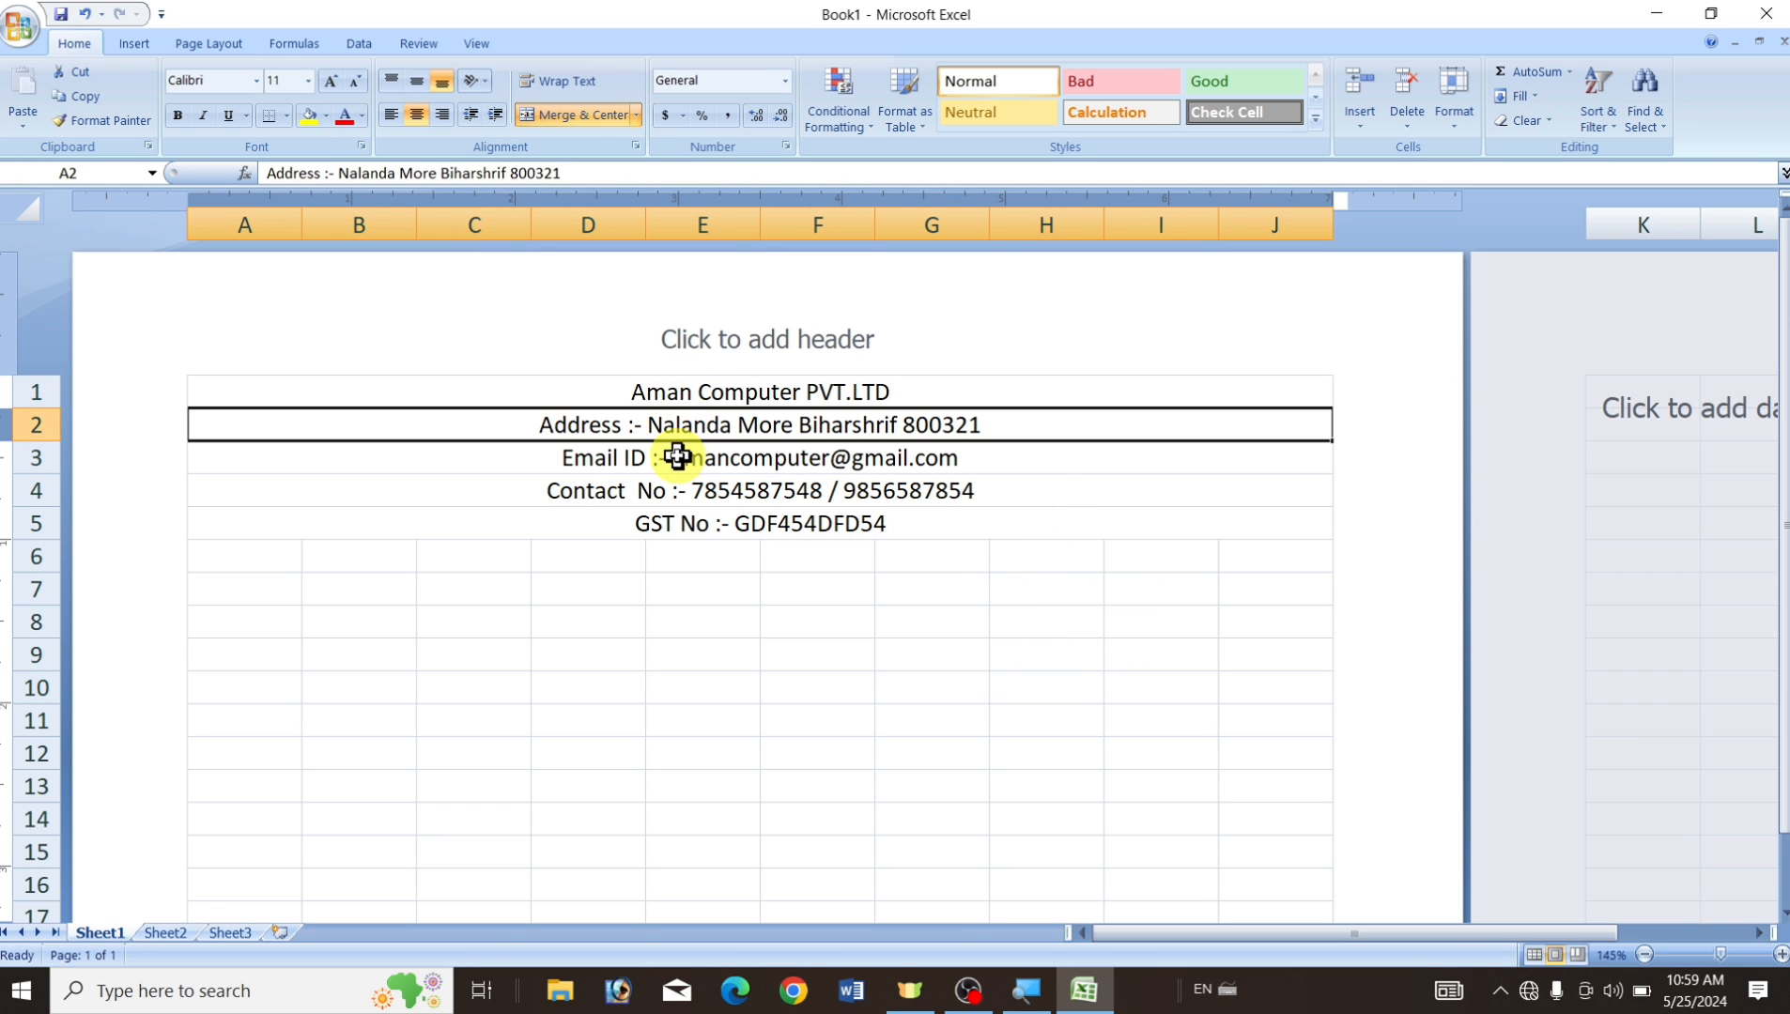
left_click(680, 457)
left_click(662, 498)
left_click(673, 531)
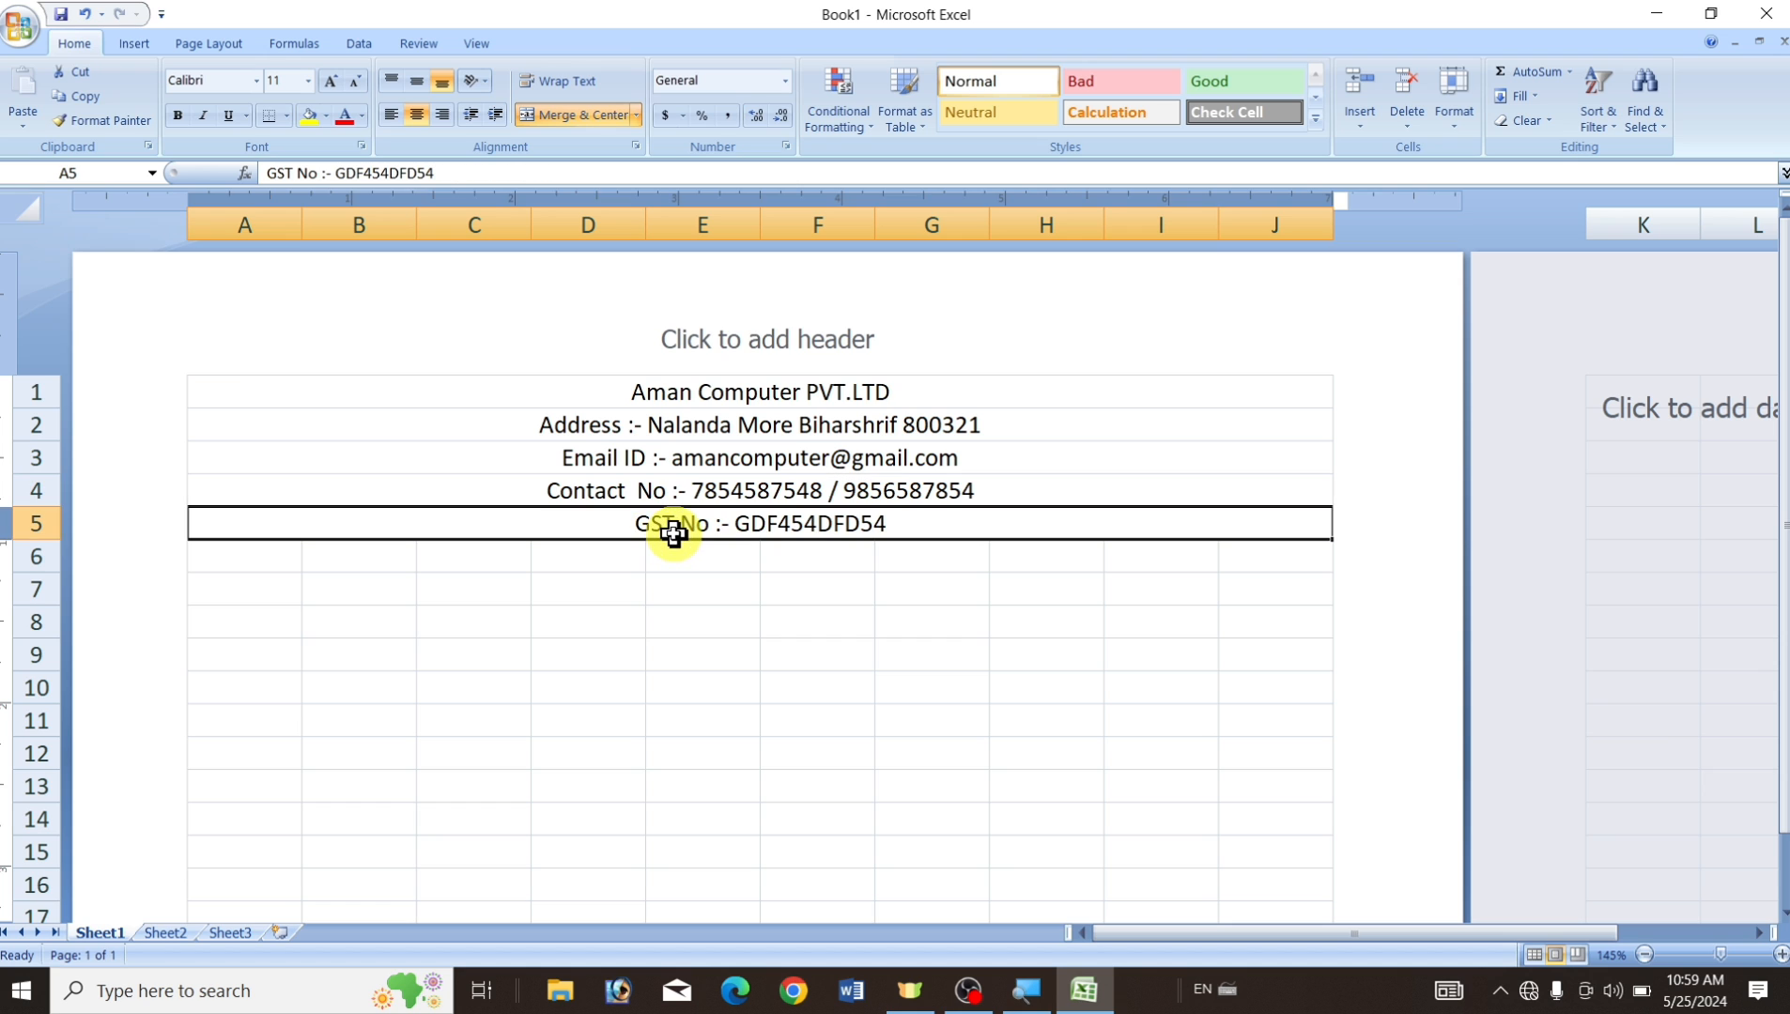
left_click(249, 558)
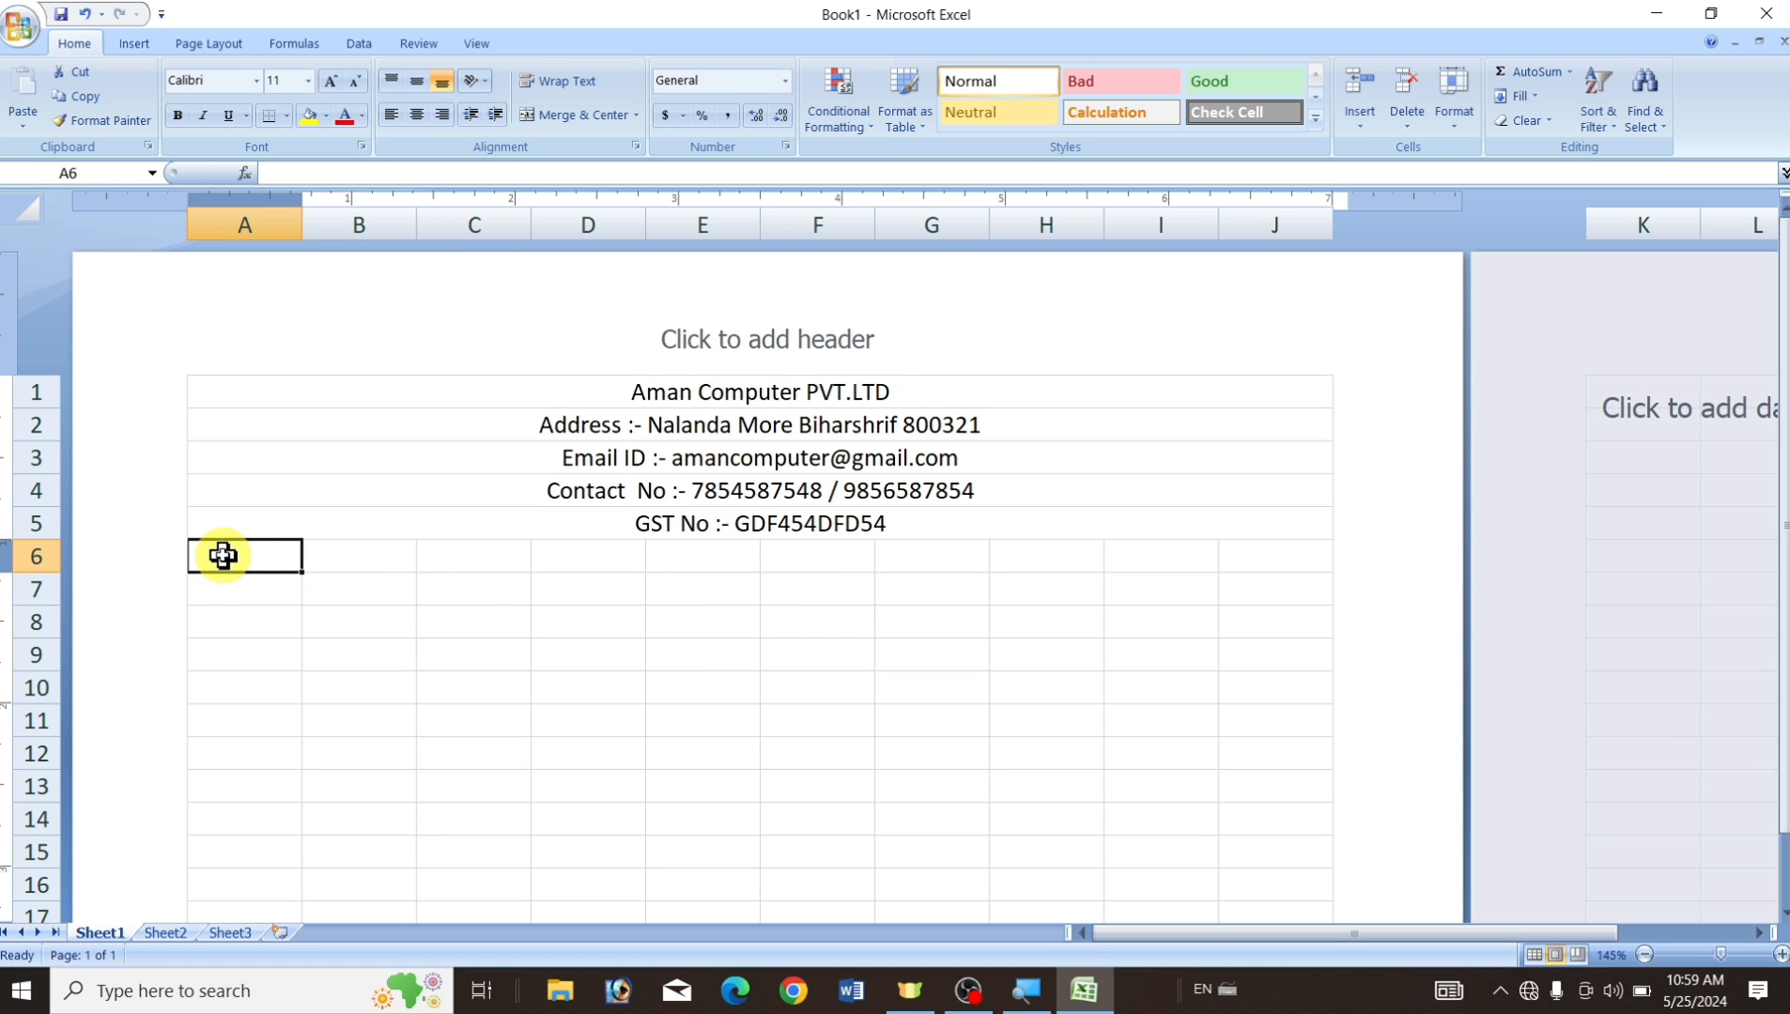
Enter 'BILL INVOICE' in A7 and Merge & Center it across A7:J7.
left_click(244, 592)
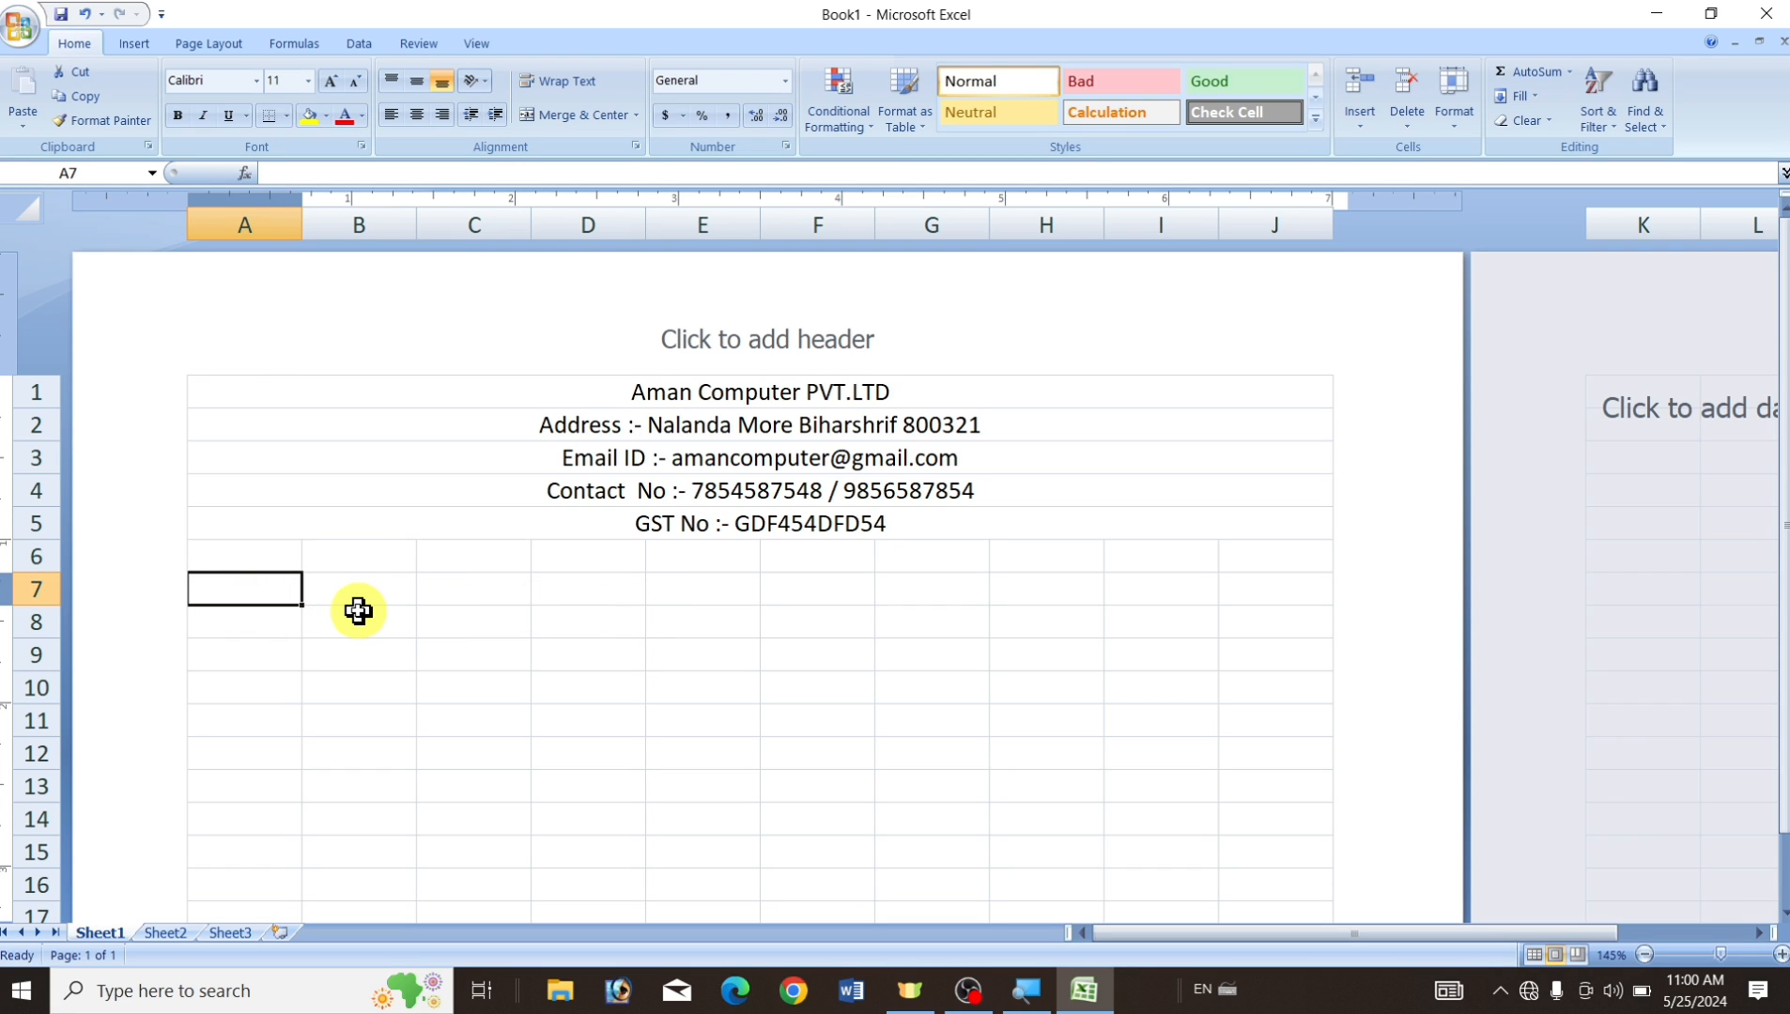
type("BILL INVOICE")
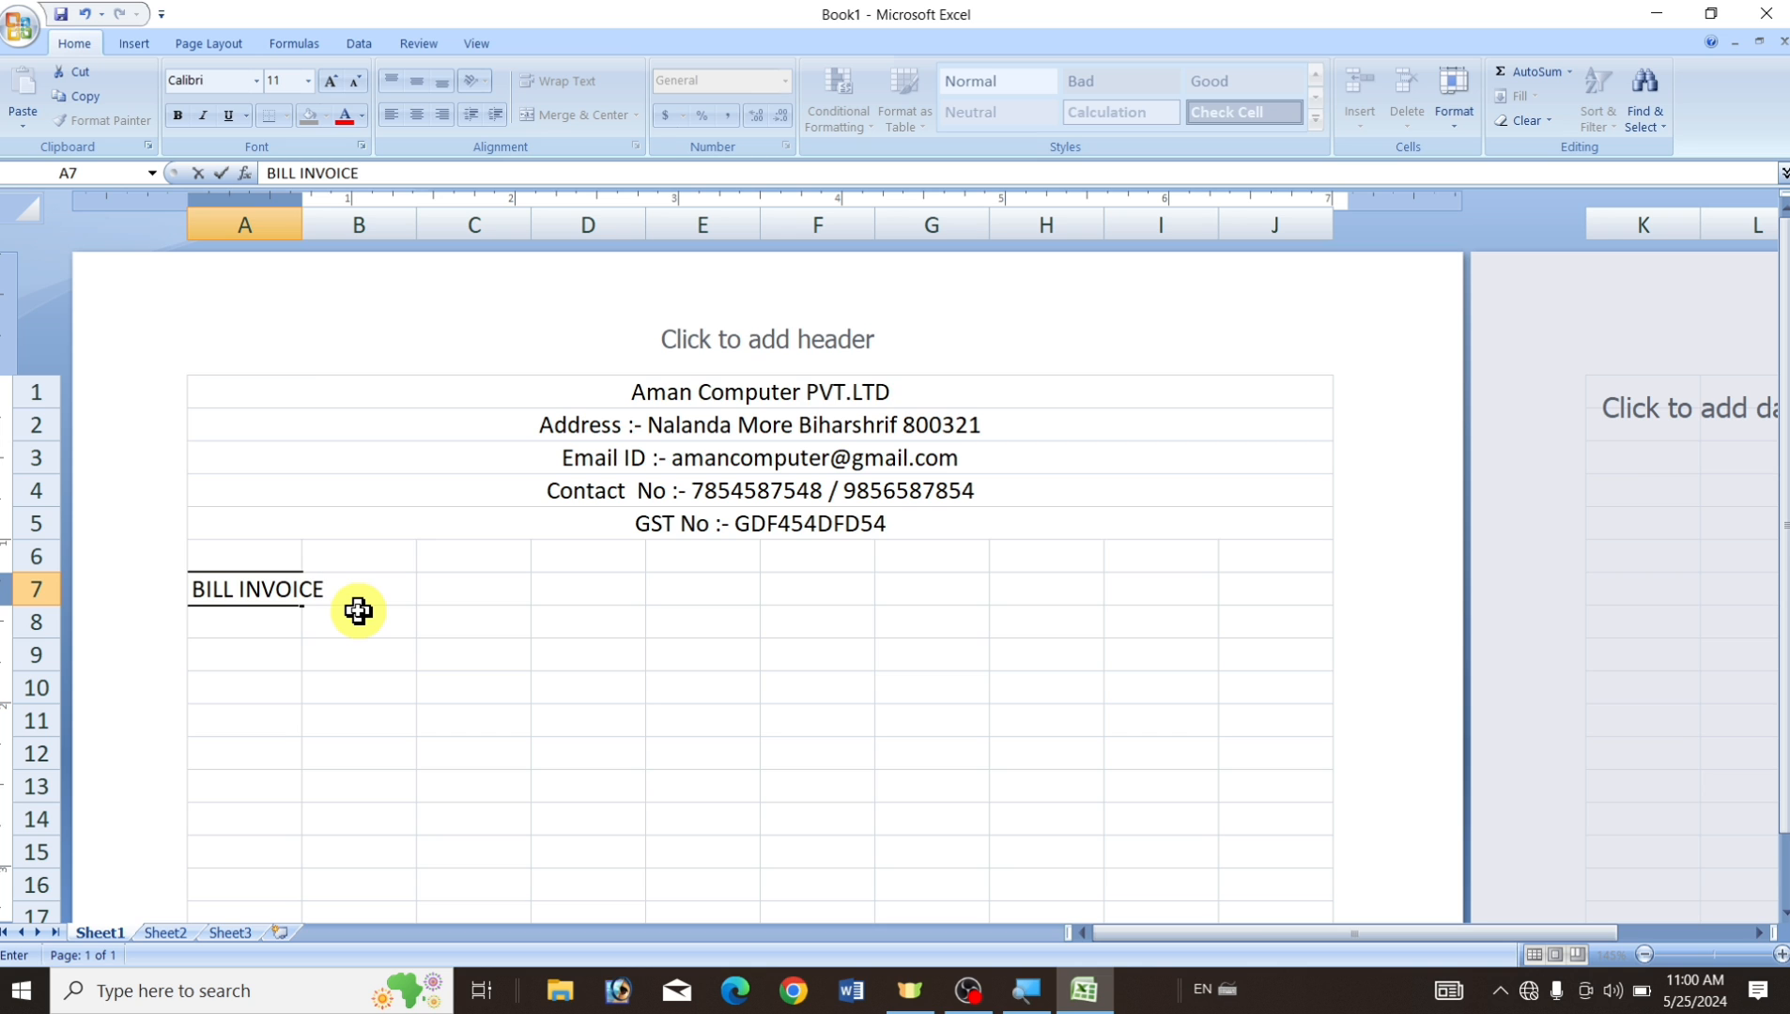
left_click(328, 681)
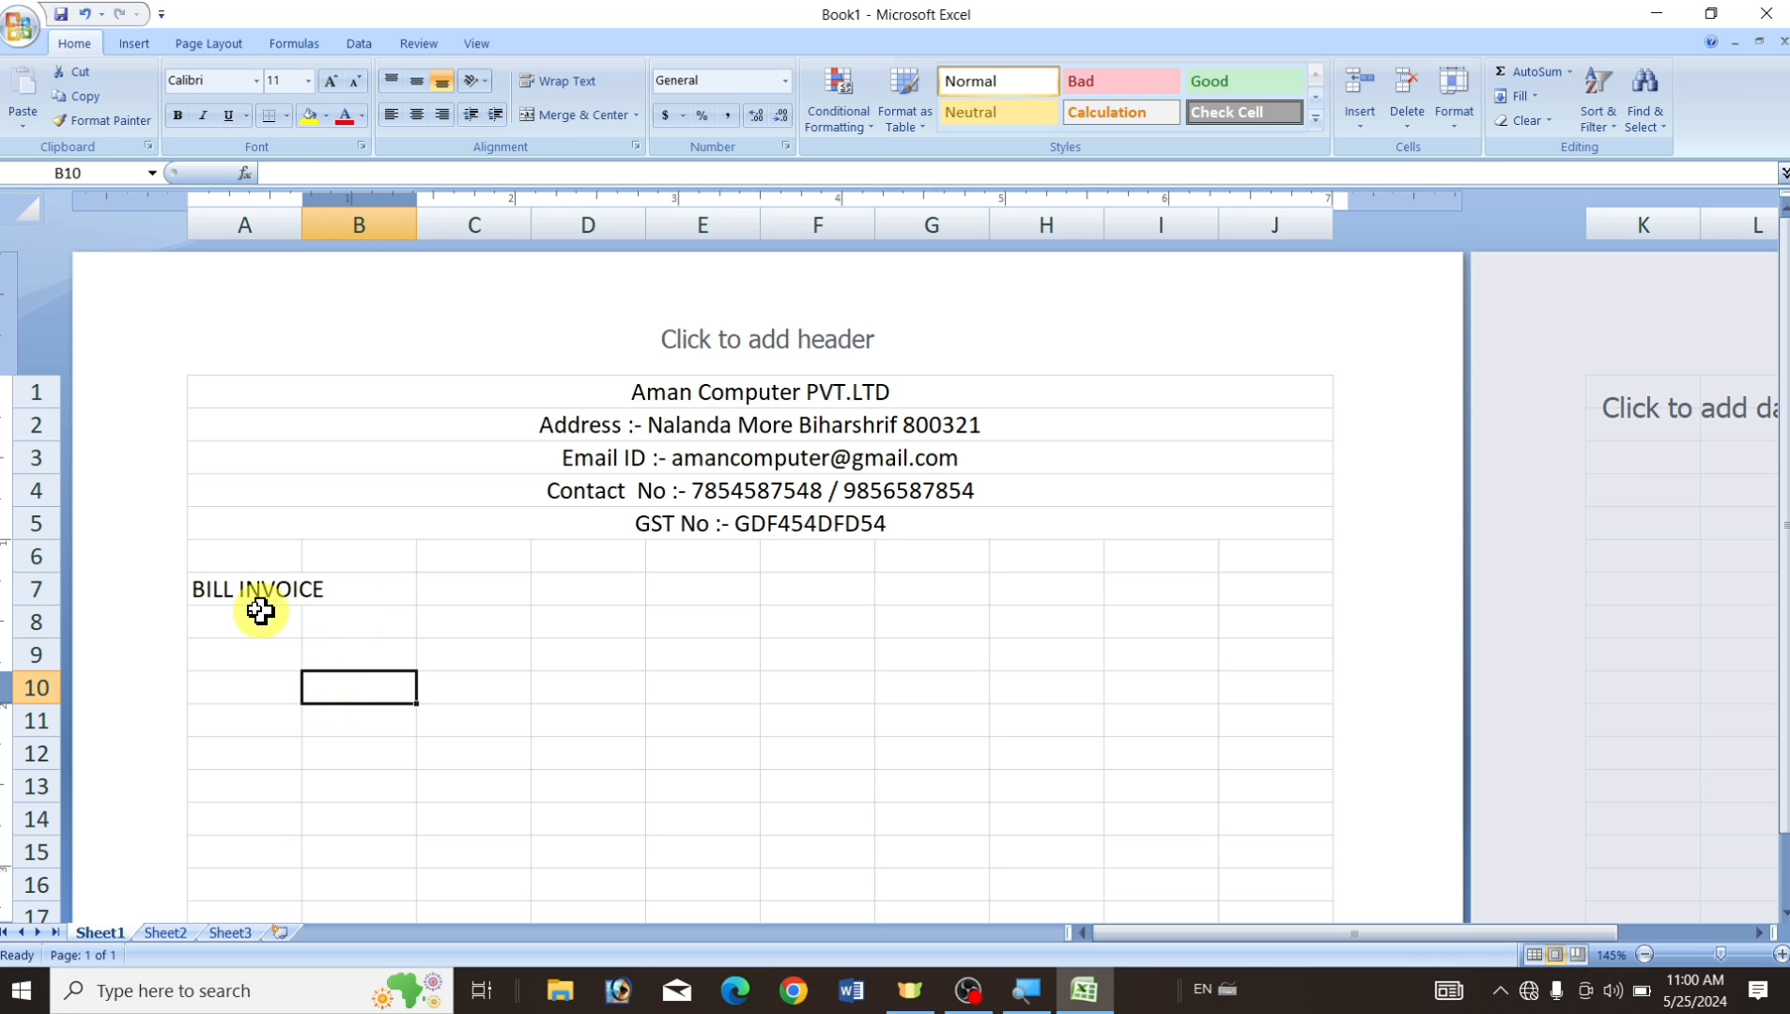
left_click_drag(222, 589, 1261, 589)
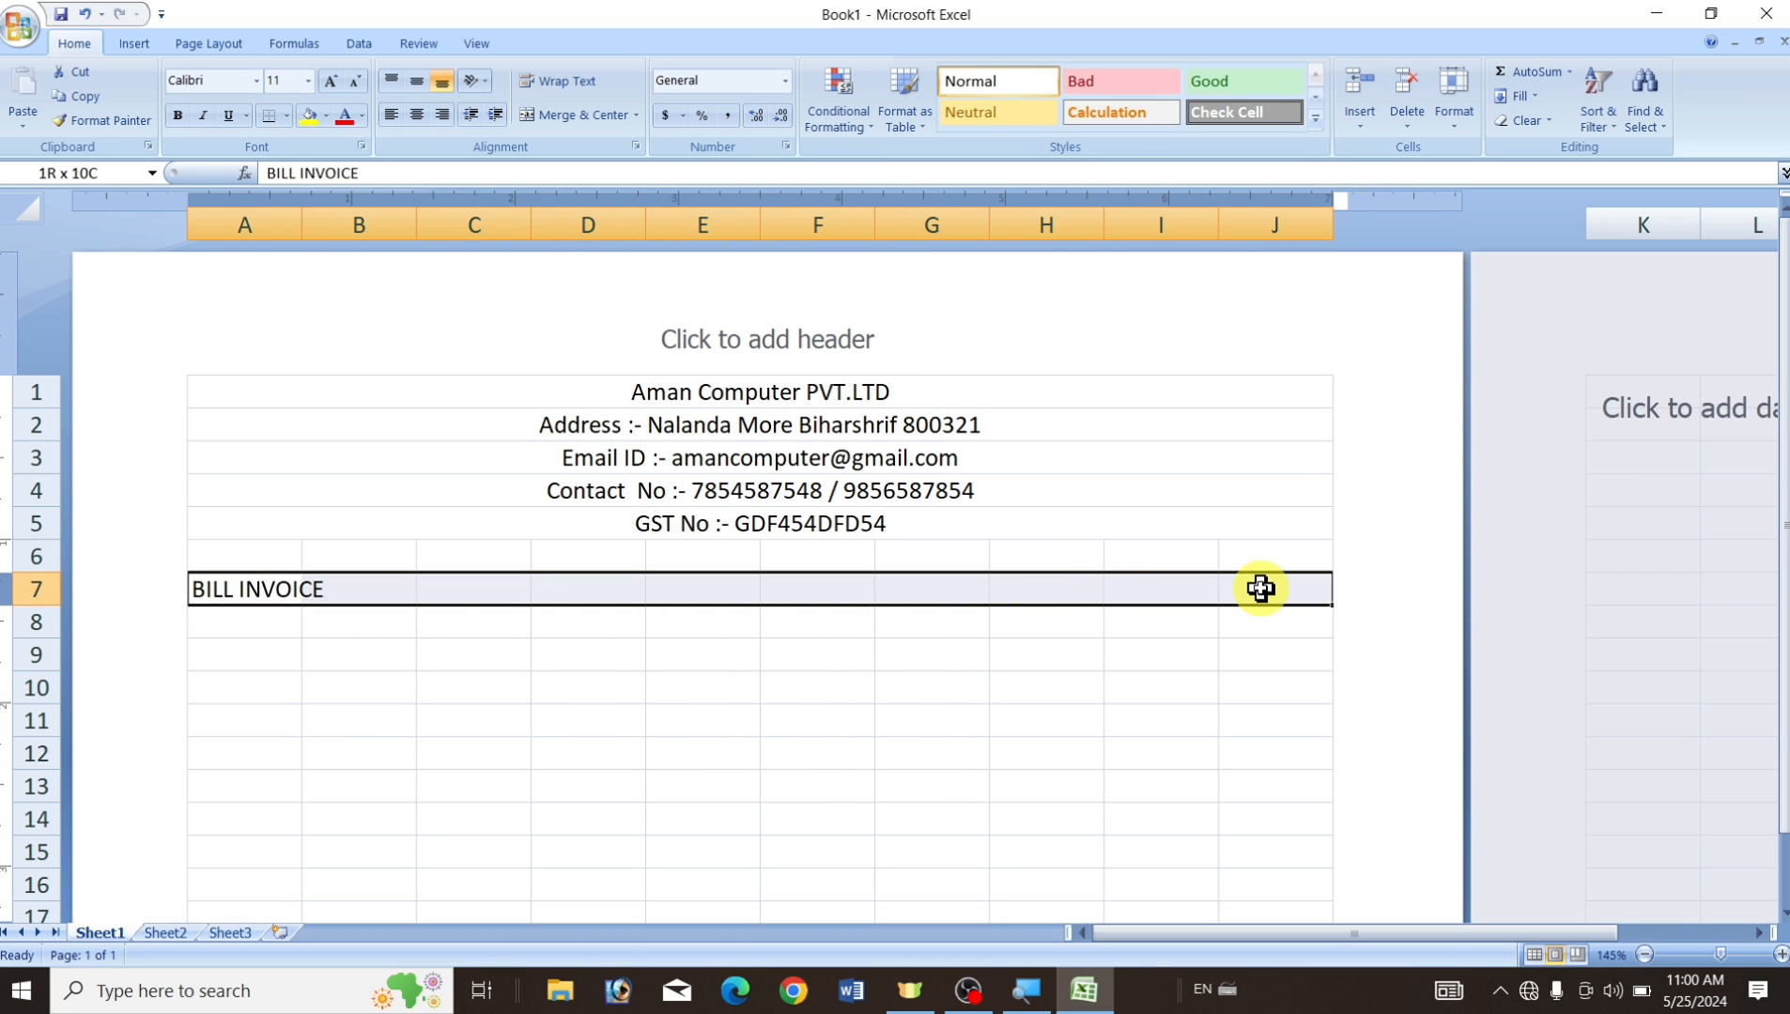
left_click(612, 117)
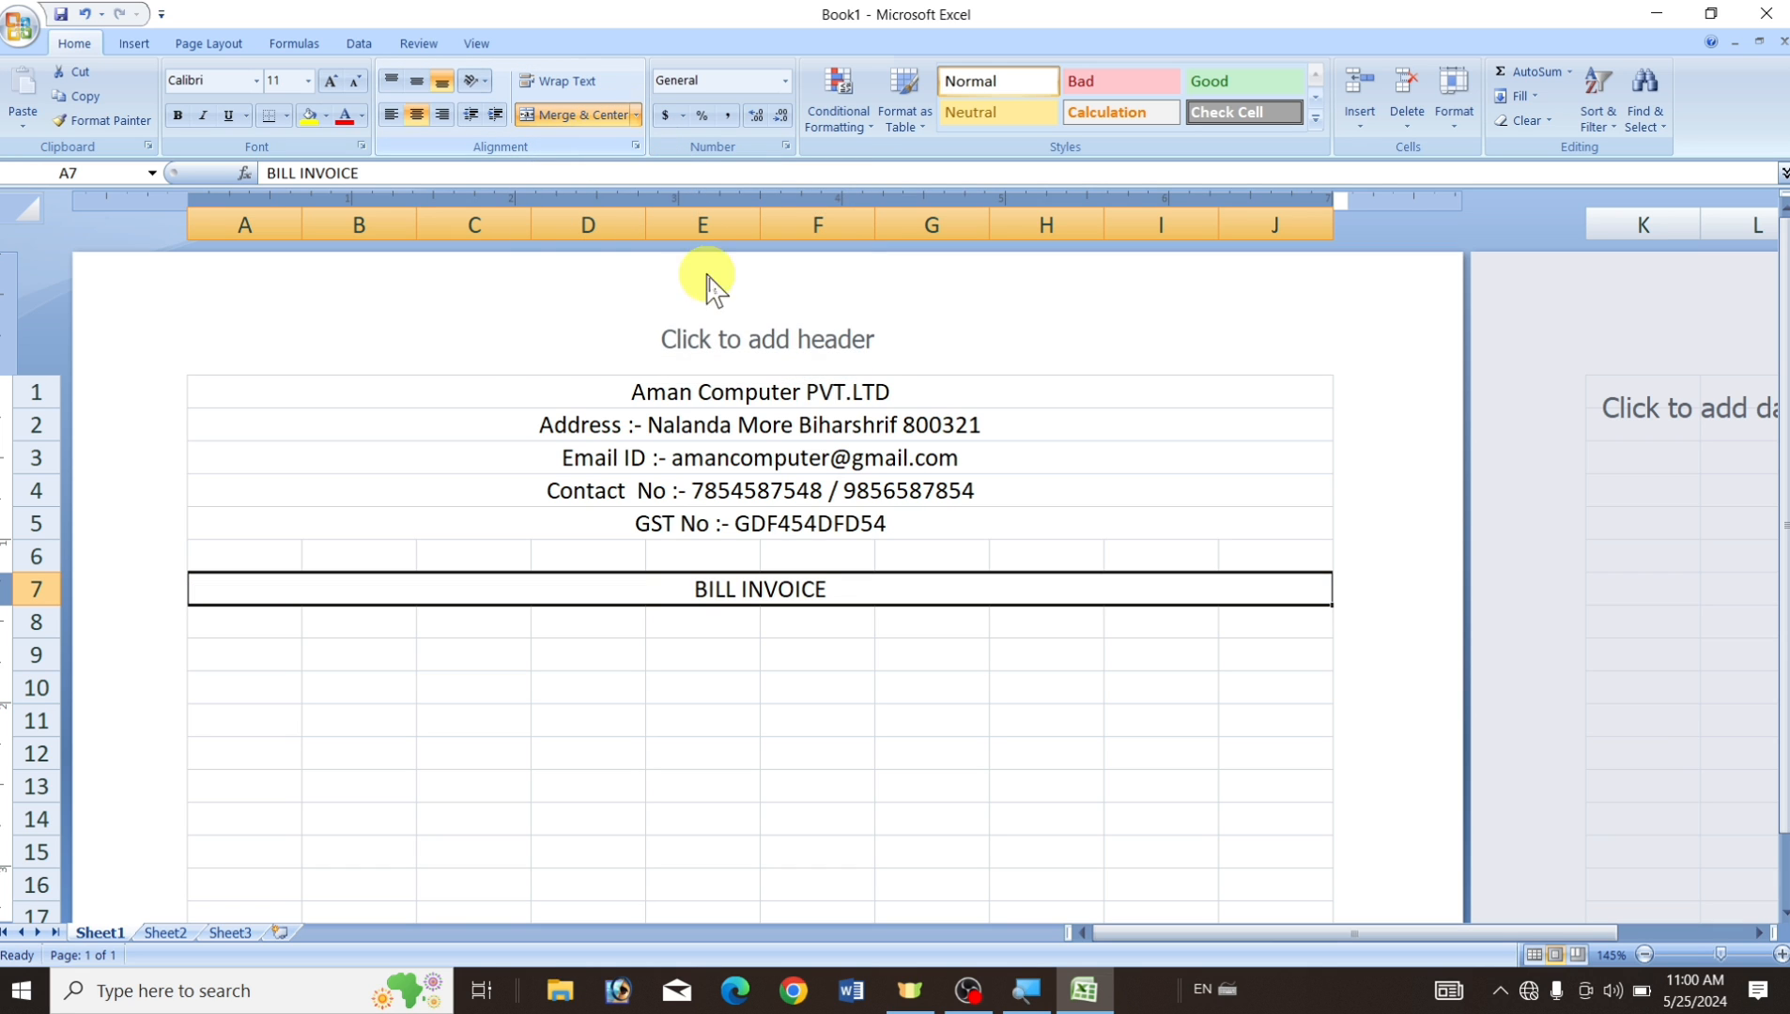
left_click(637, 725)
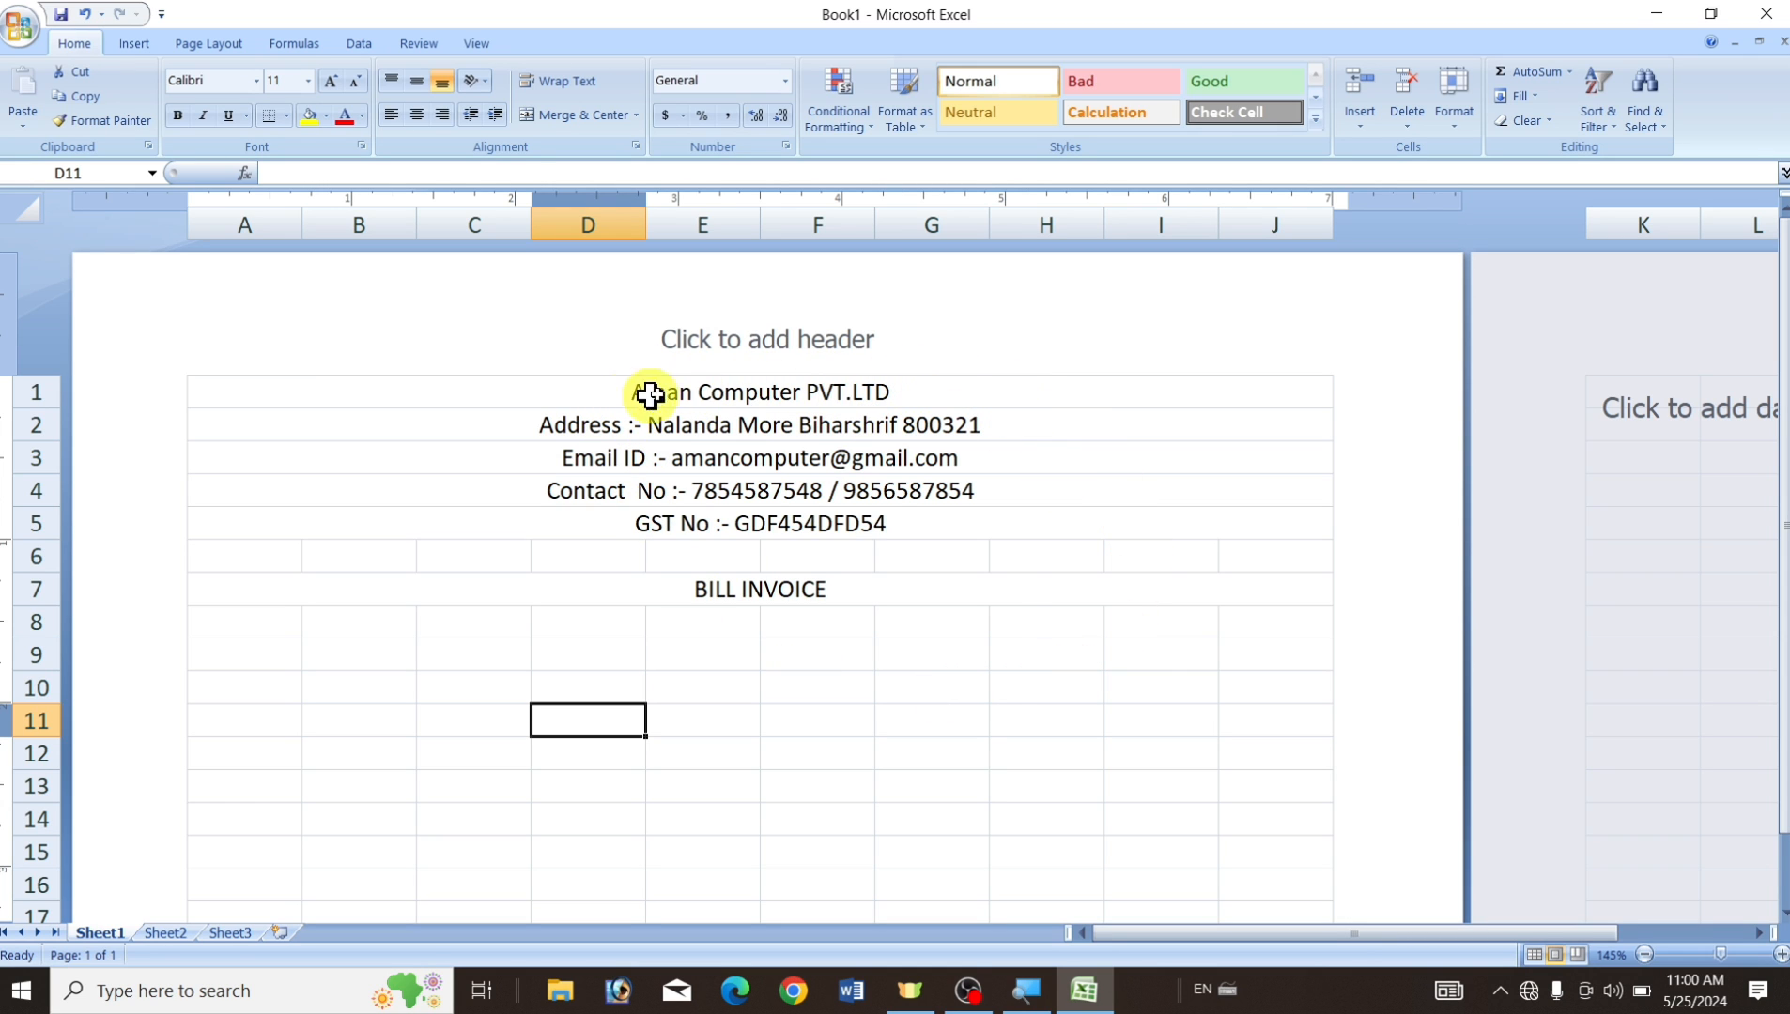
left_click(314, 390)
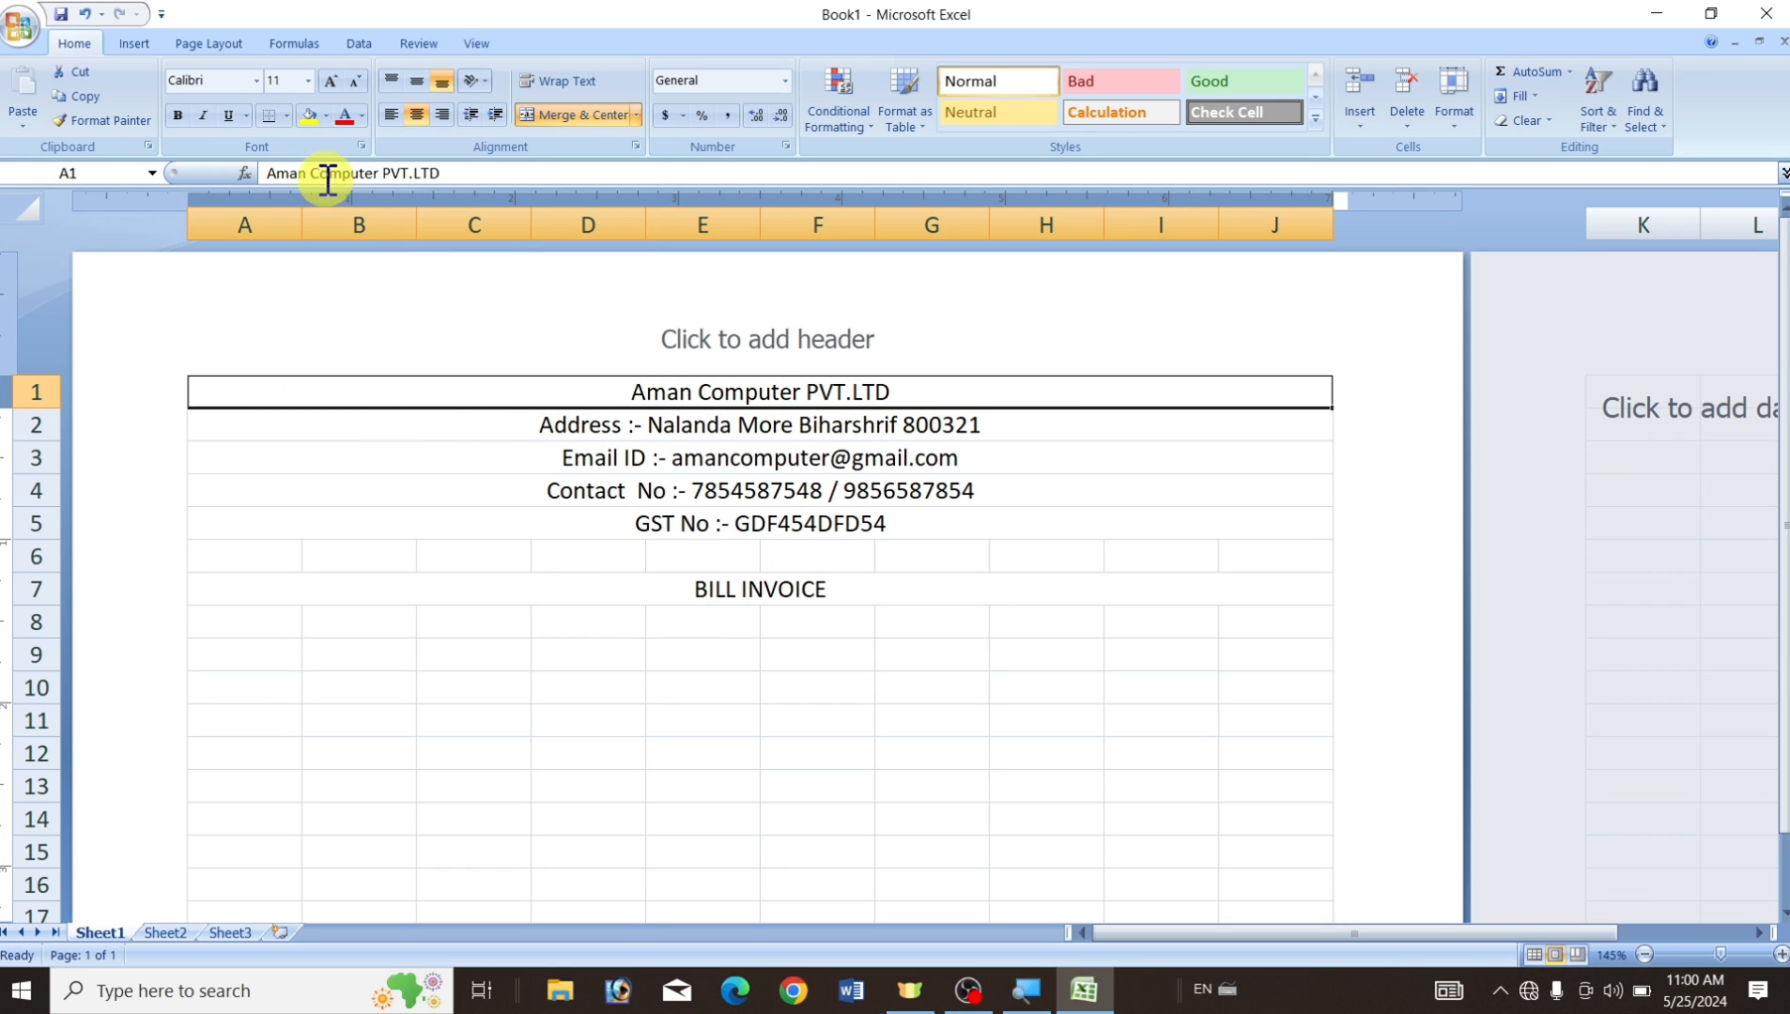
Format the row 1 company name as bold Arial Black at 20 pt.
left_click(329, 82)
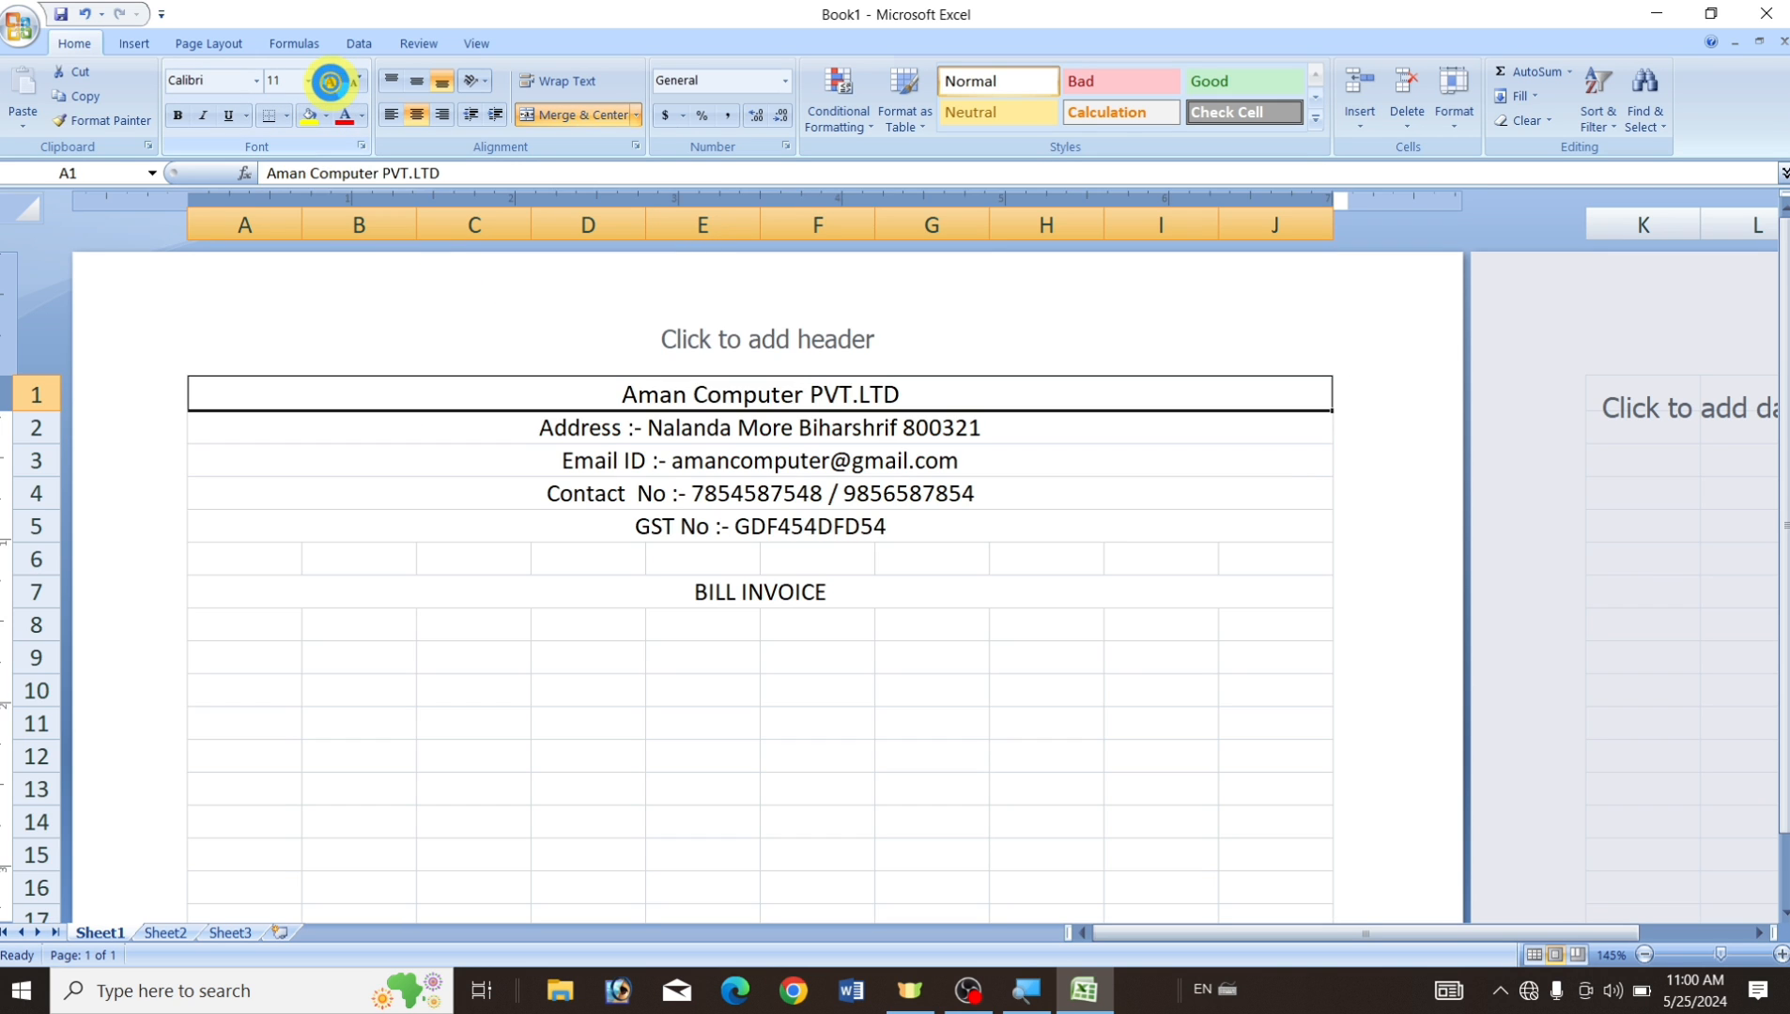
left_click(329, 82)
left_click(330, 81)
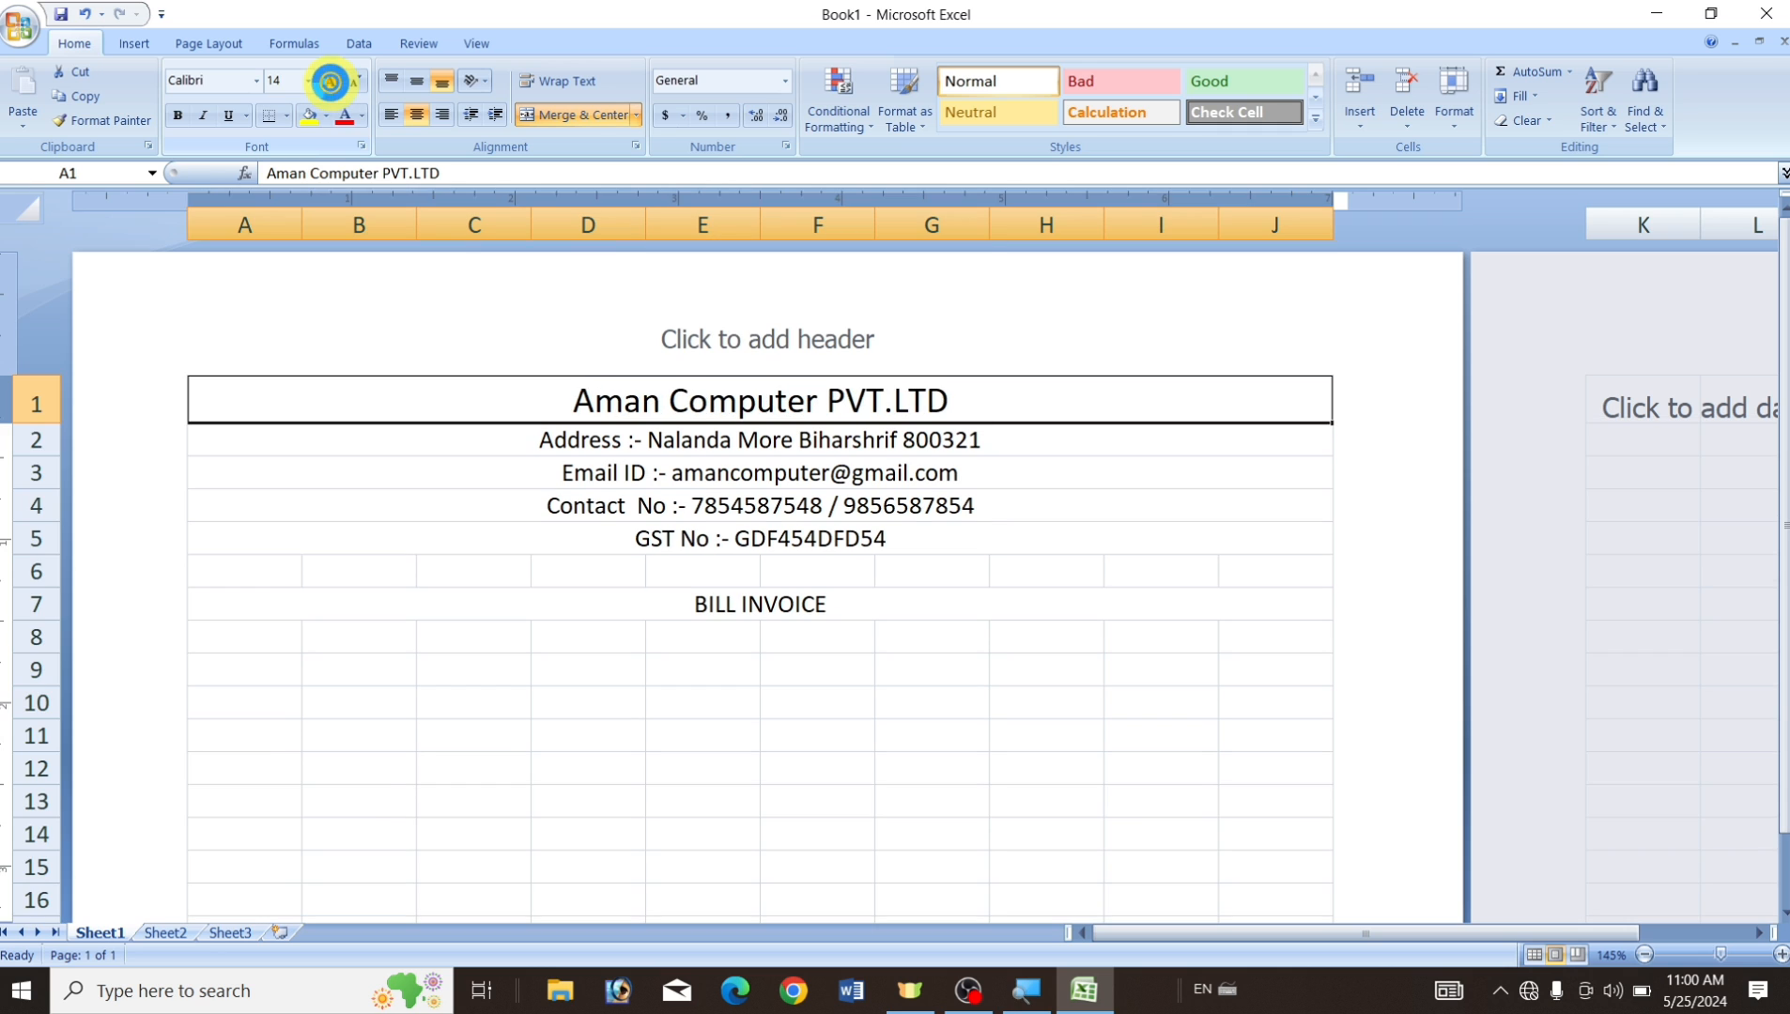
left_click(329, 81)
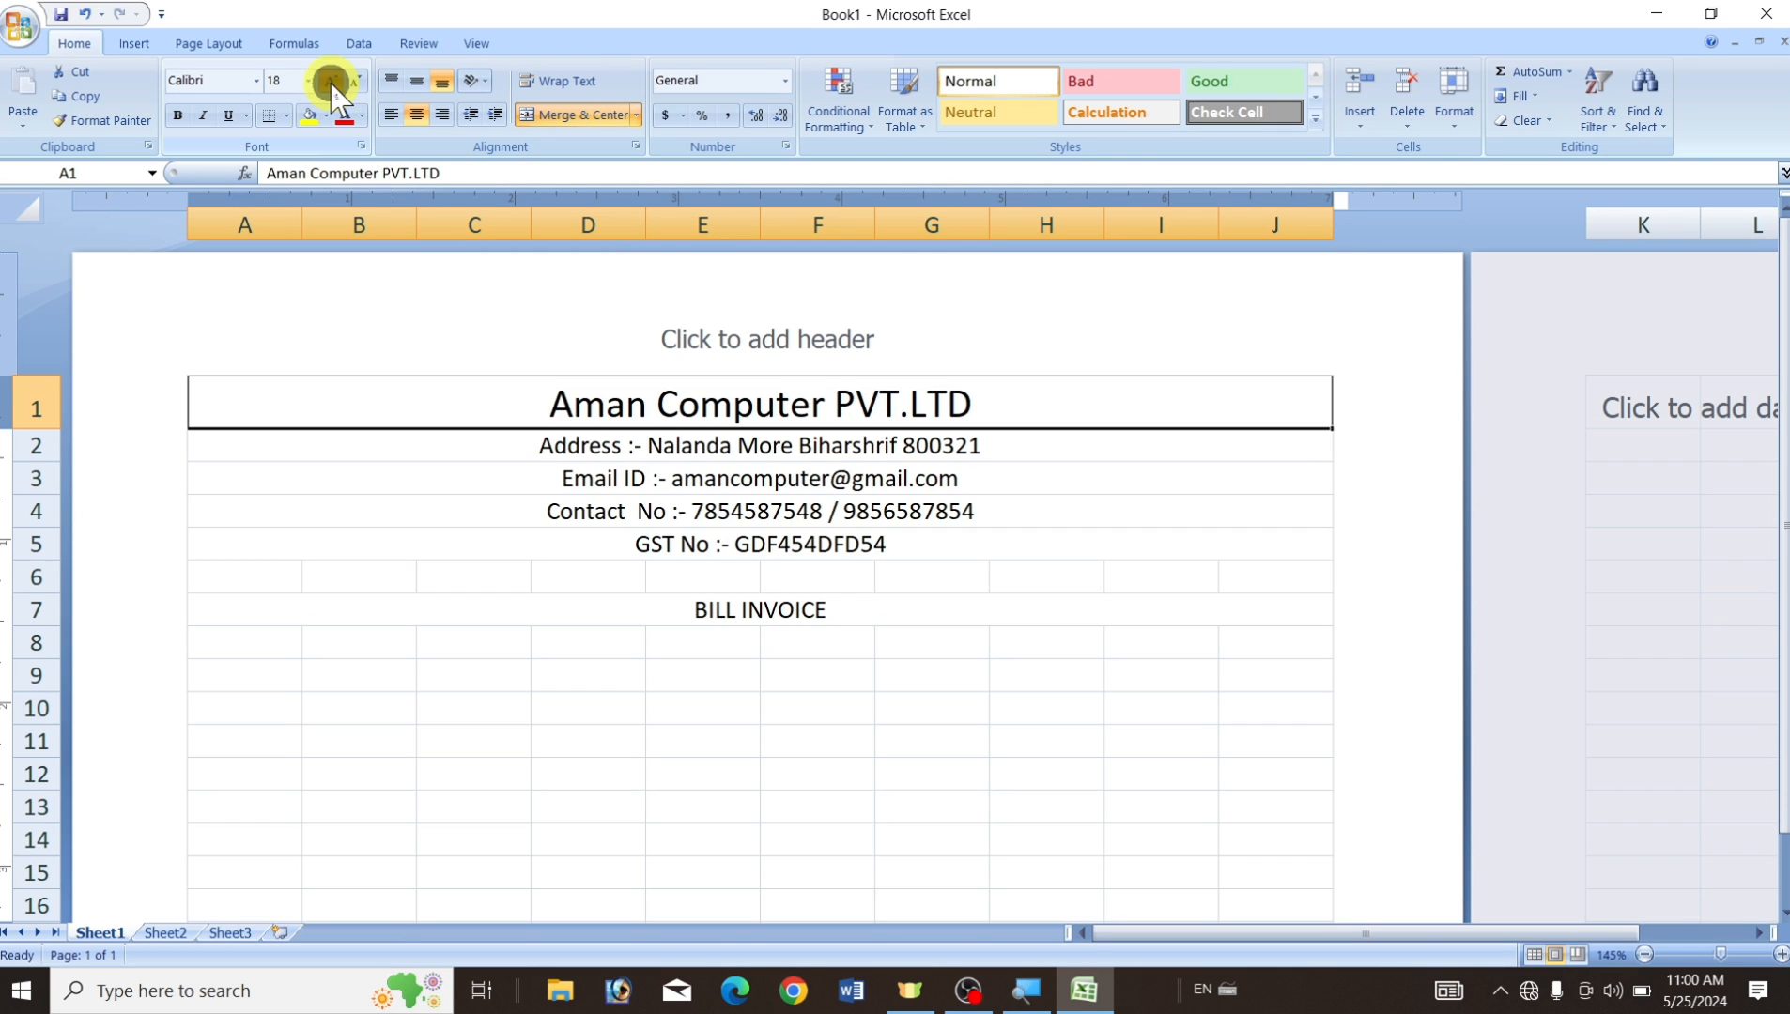
left_click(330, 82)
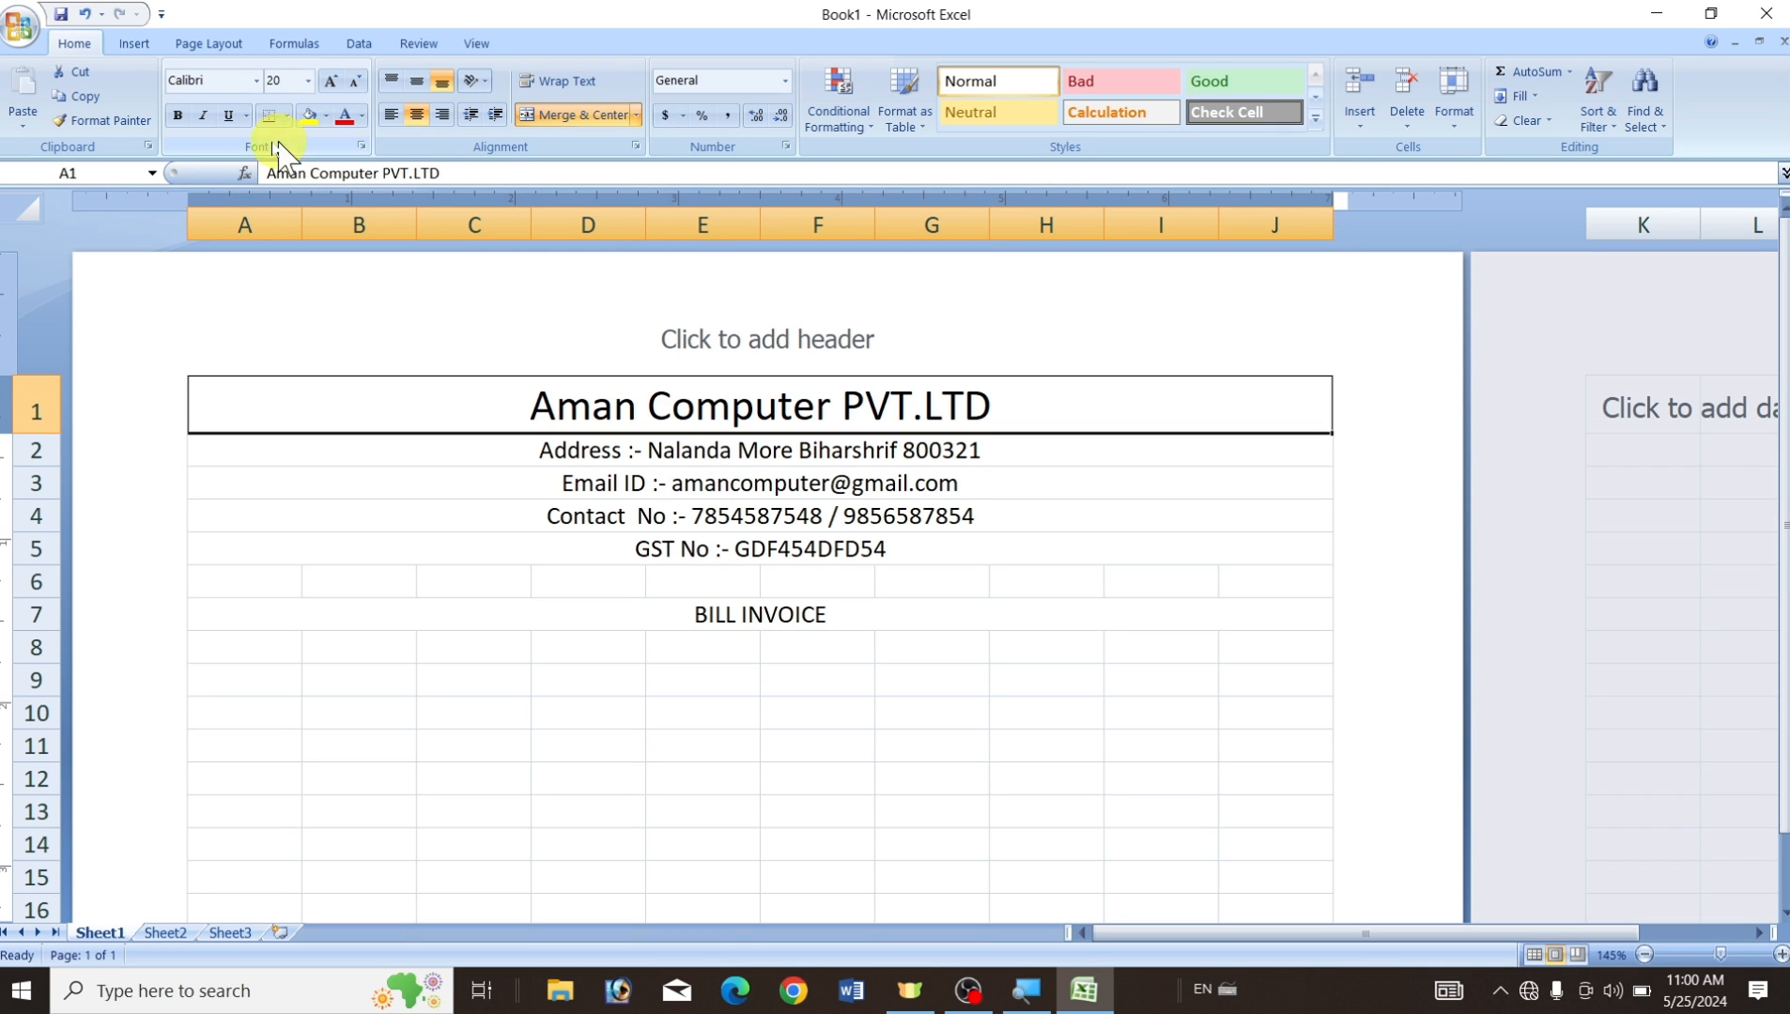
left_click(256, 82)
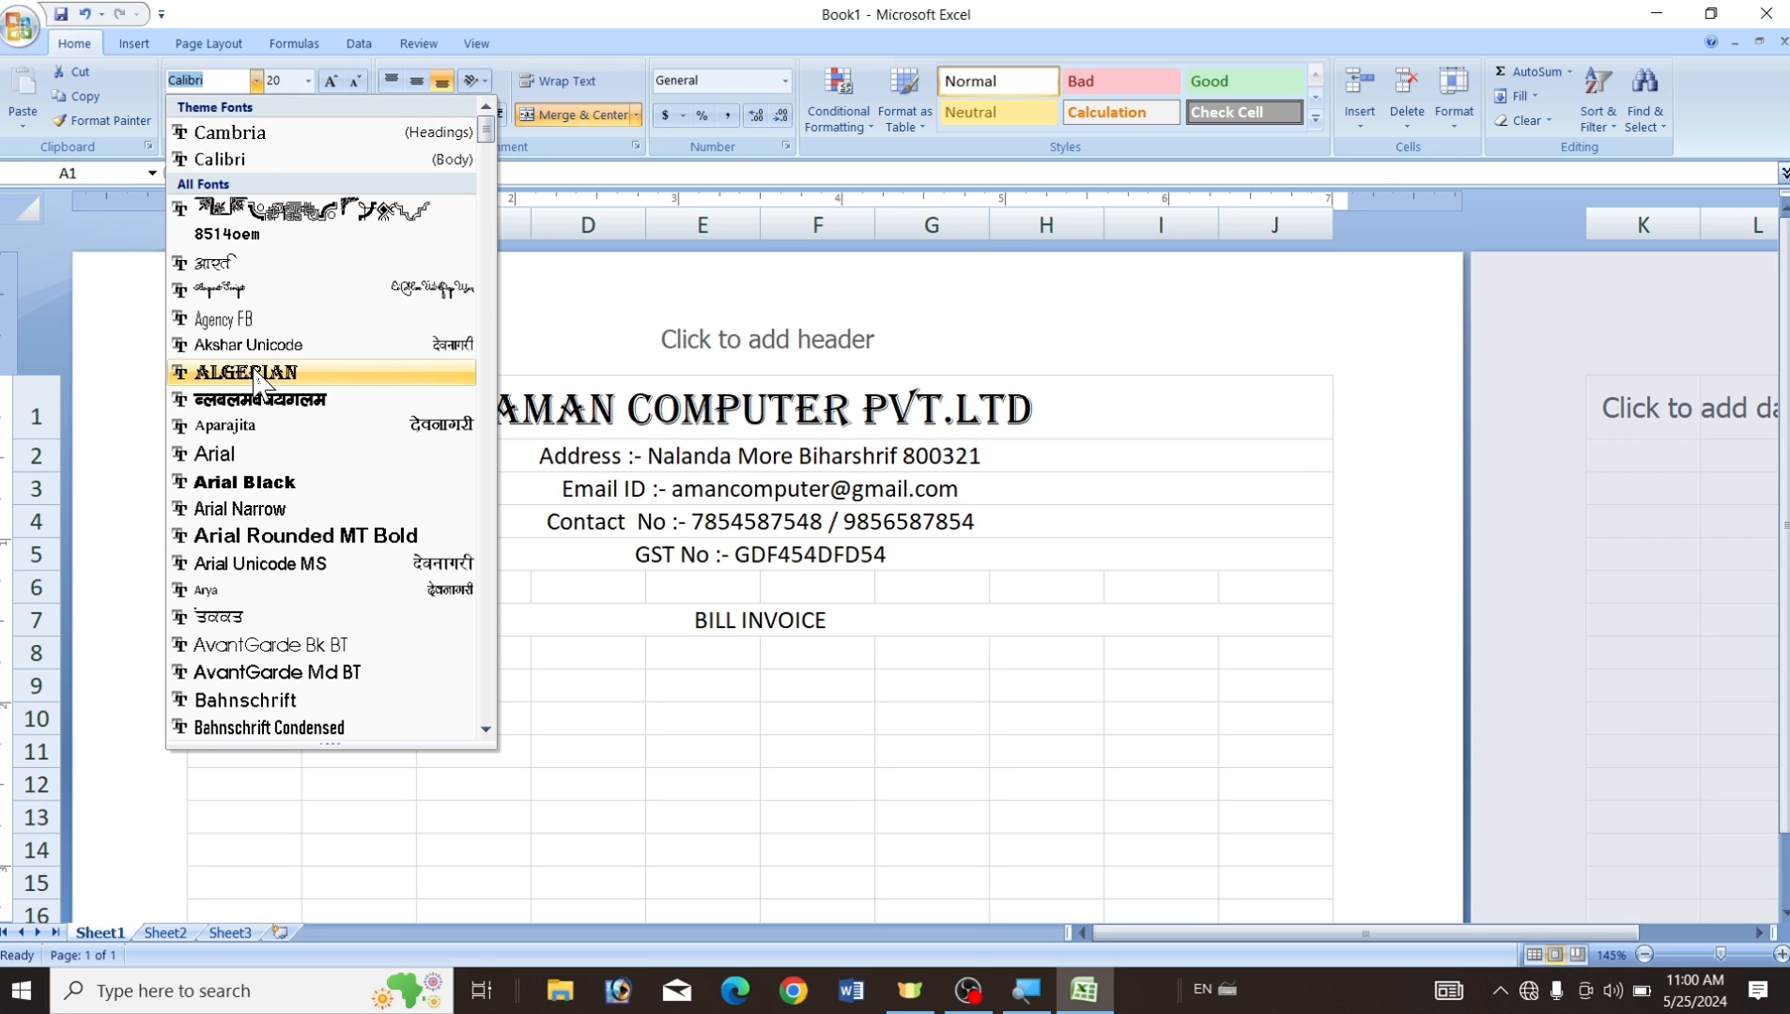
left_click(256, 482)
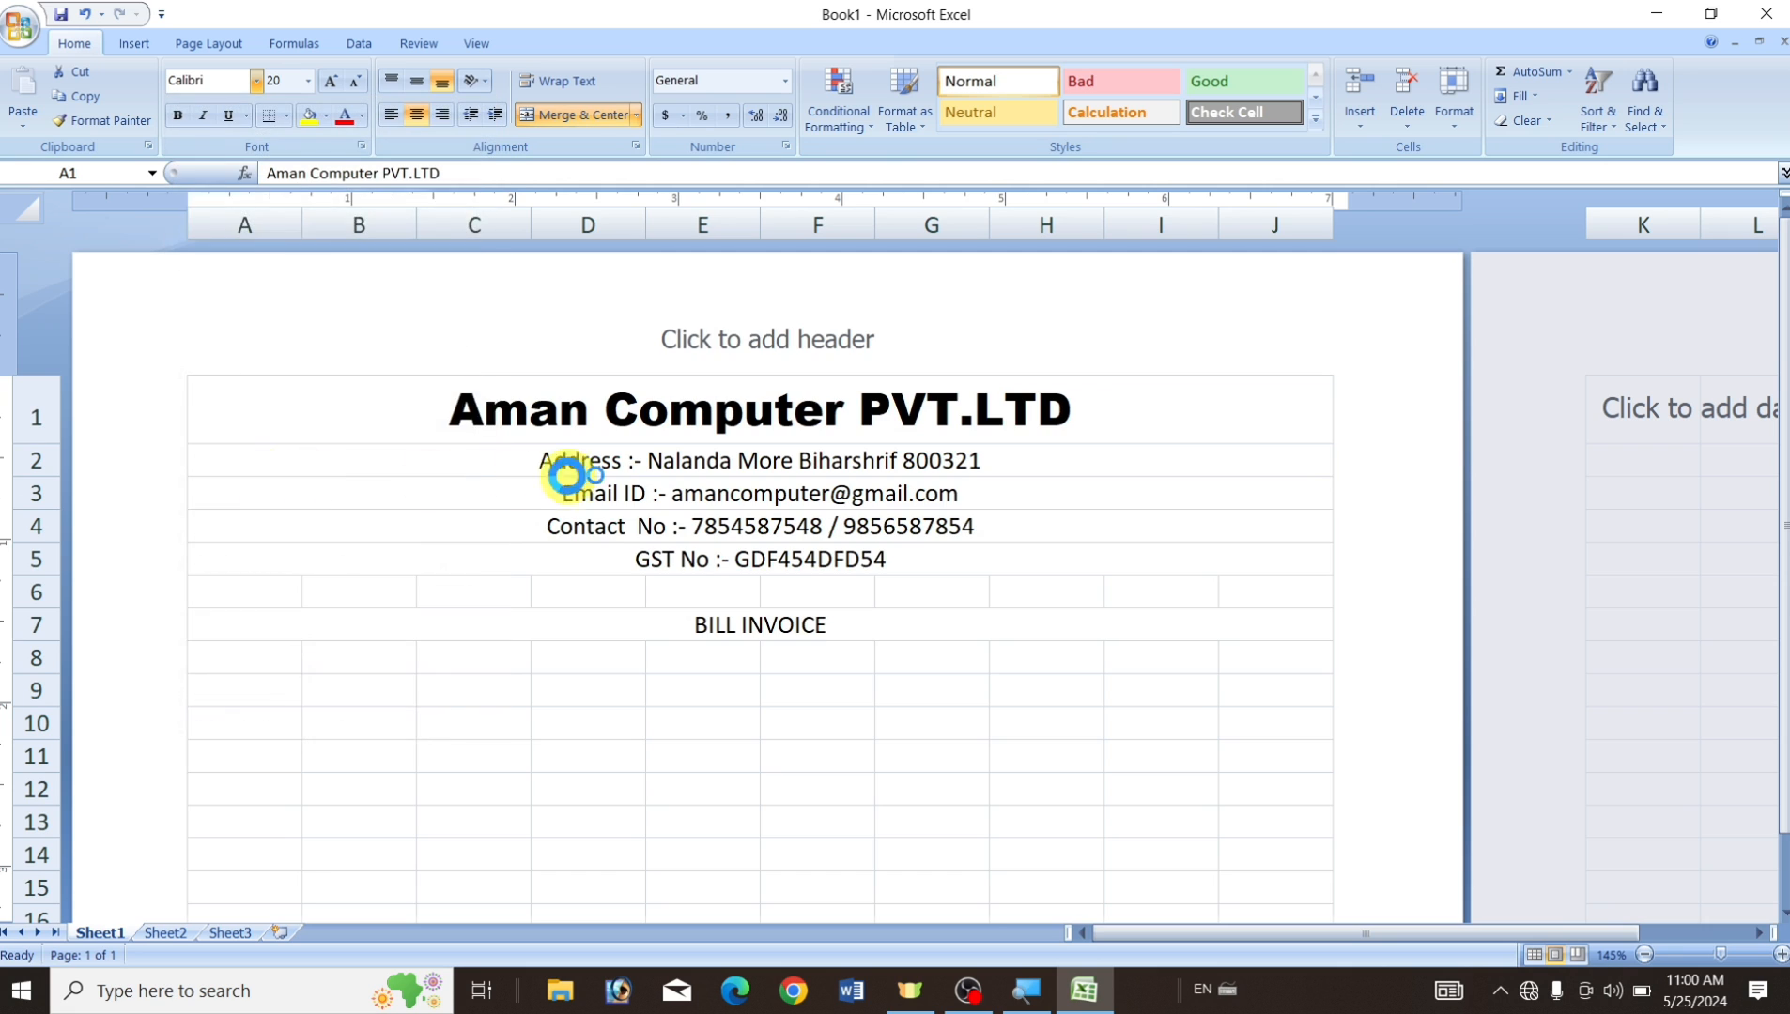
left_click(177, 117)
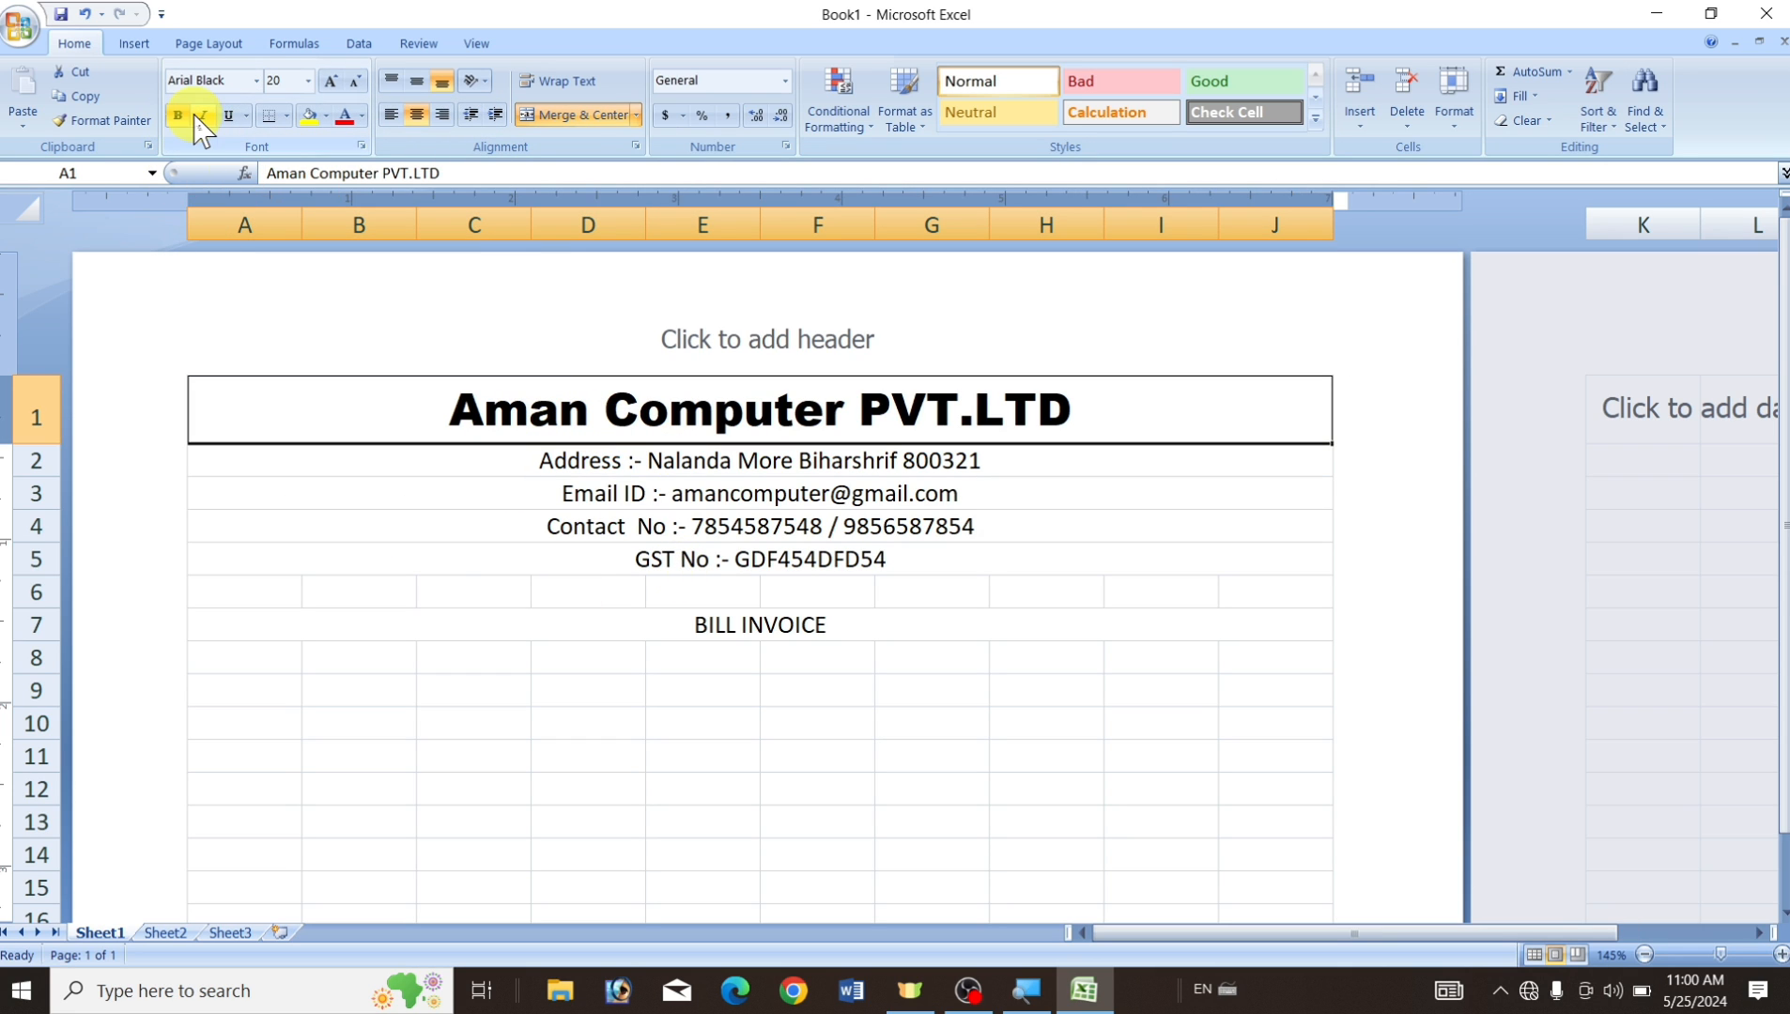
left_click(479, 583)
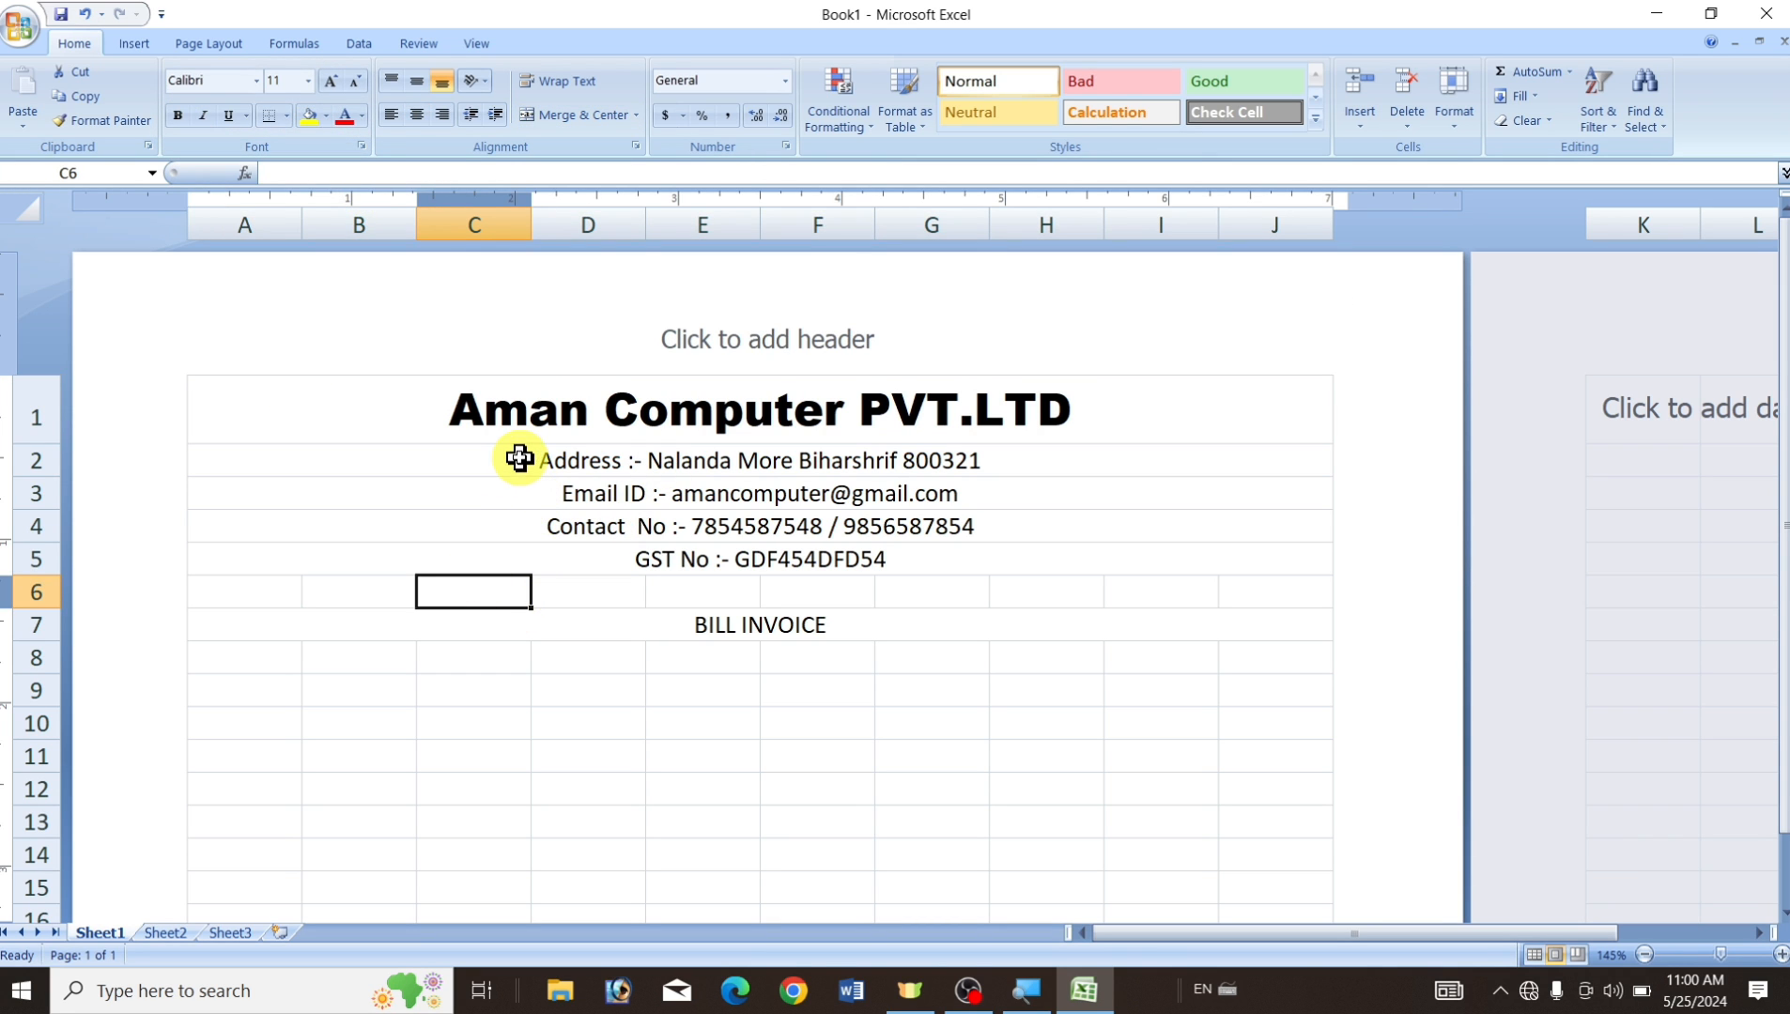
Make the address, email, contact and GST rows 2–5 bold at 14 pt.
left_click_drag(520, 458, 742, 549)
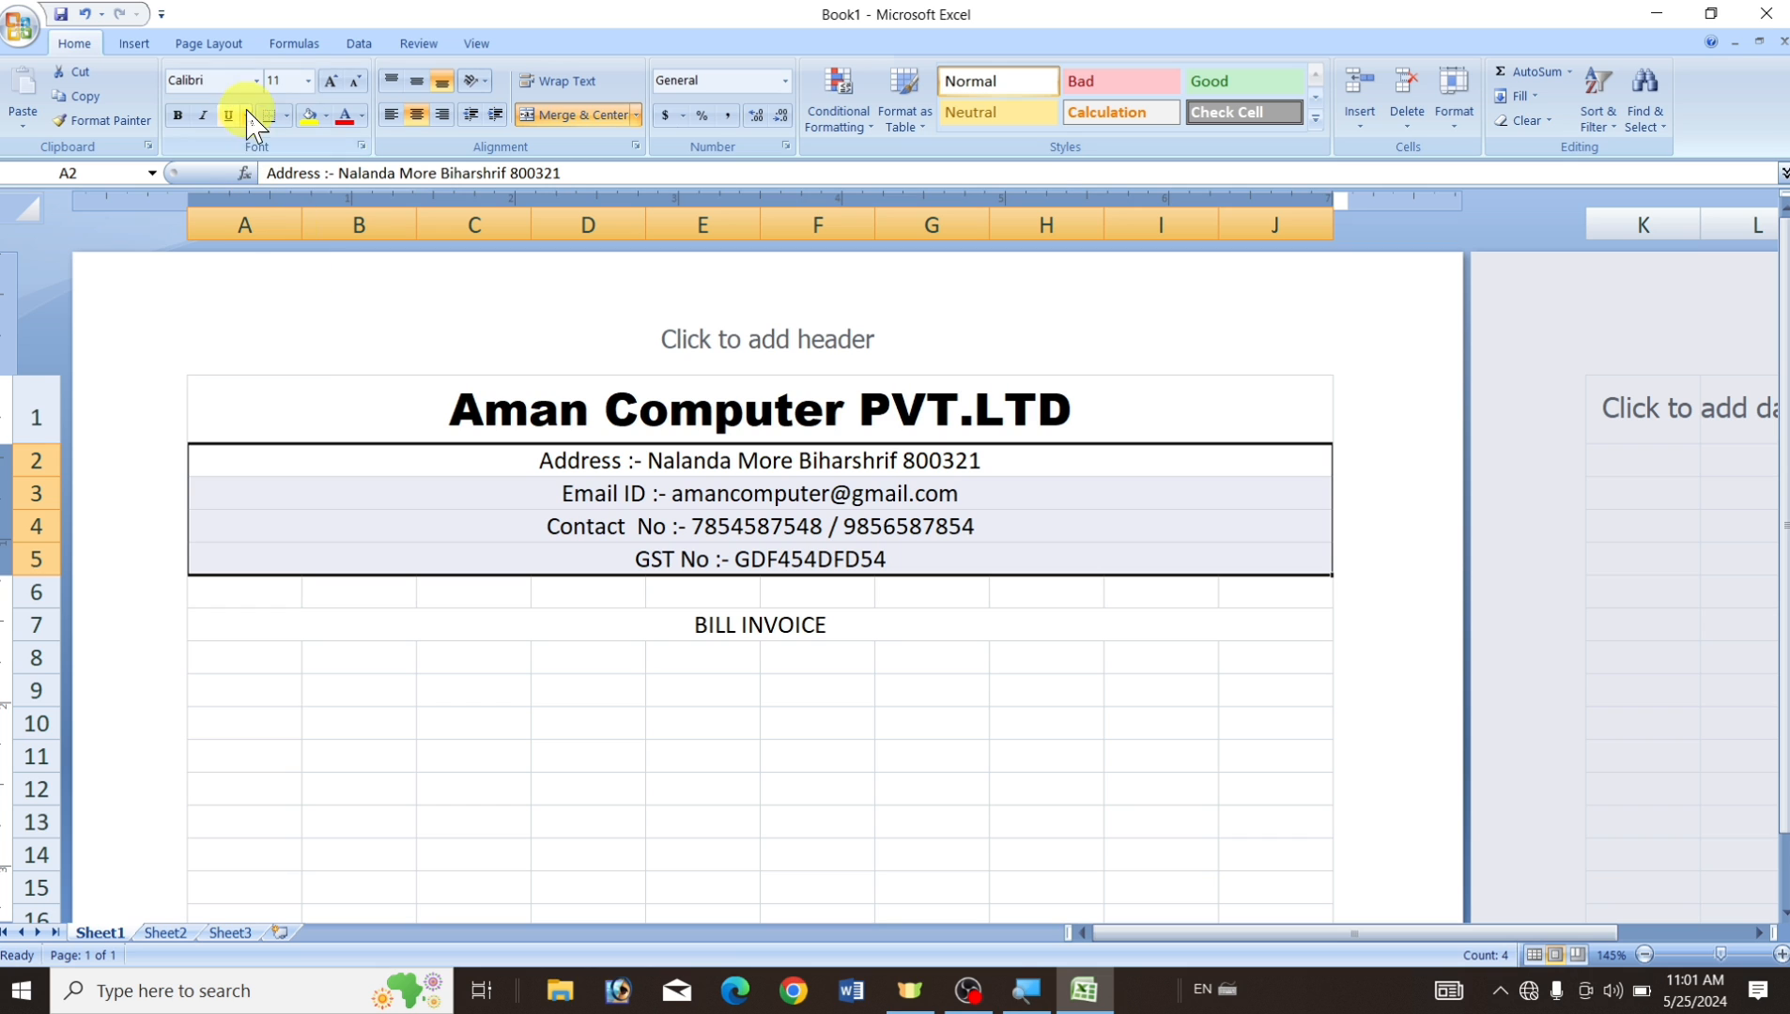
left_click(177, 116)
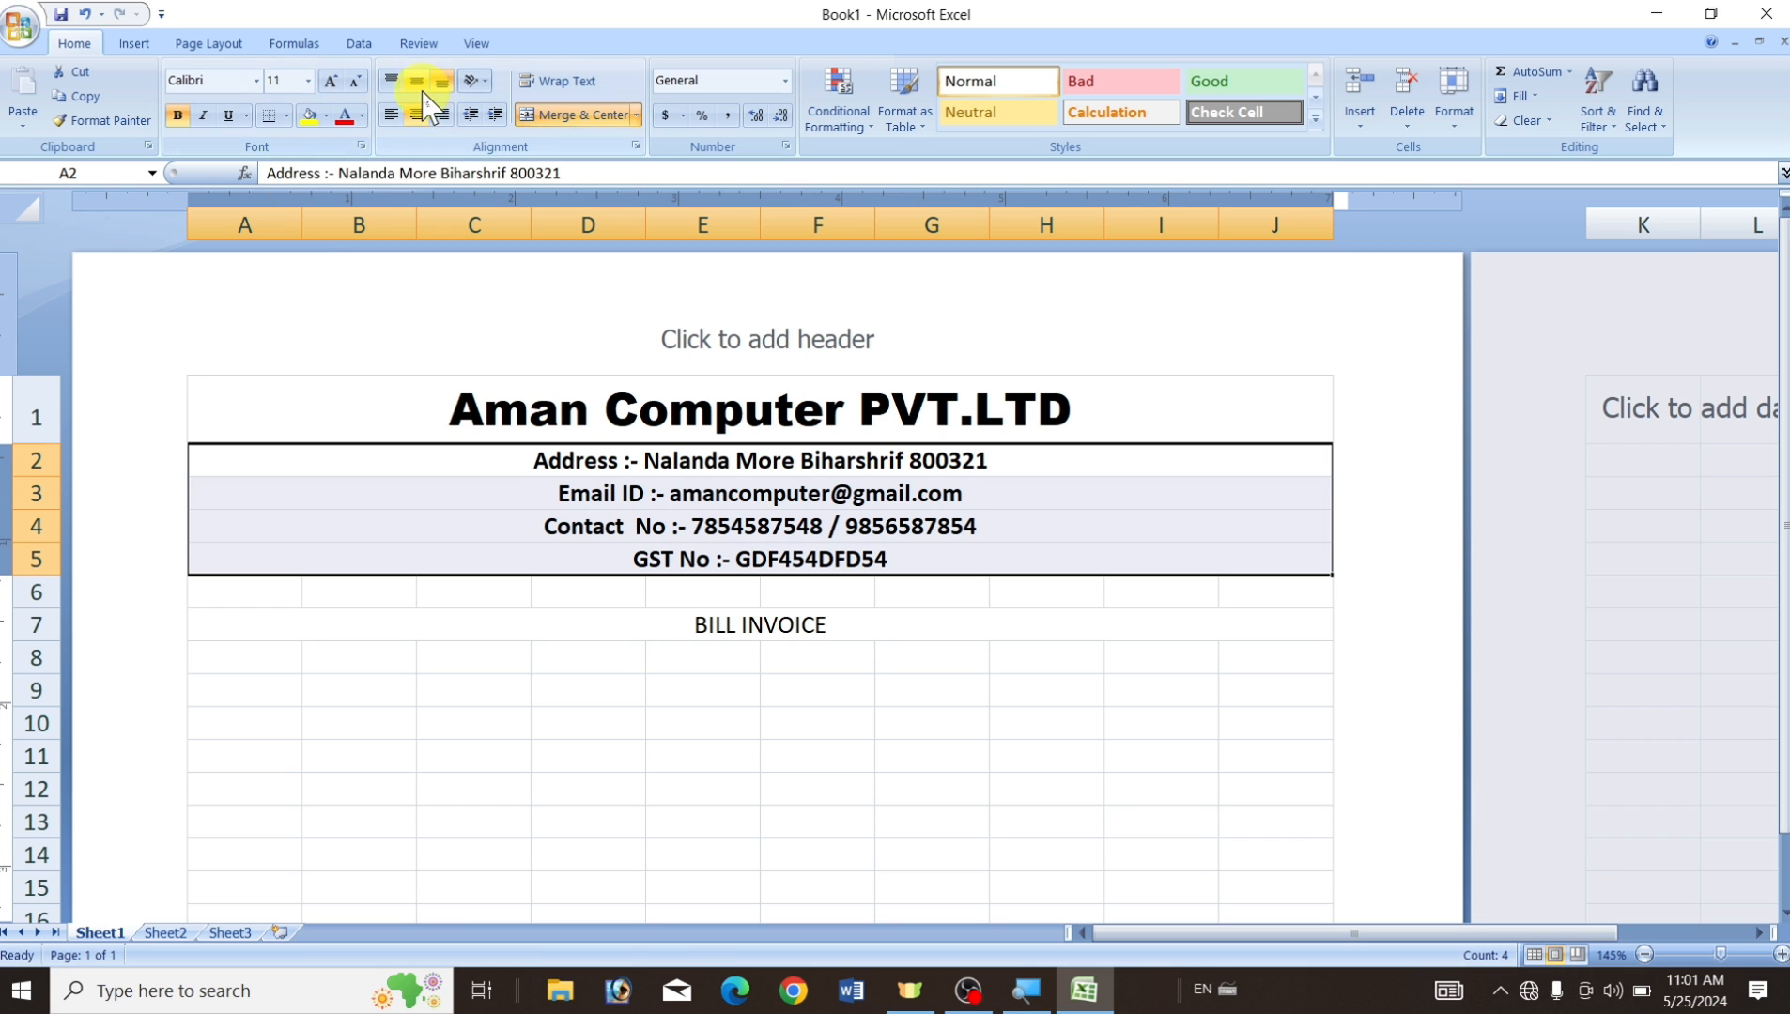
left_click(325, 84)
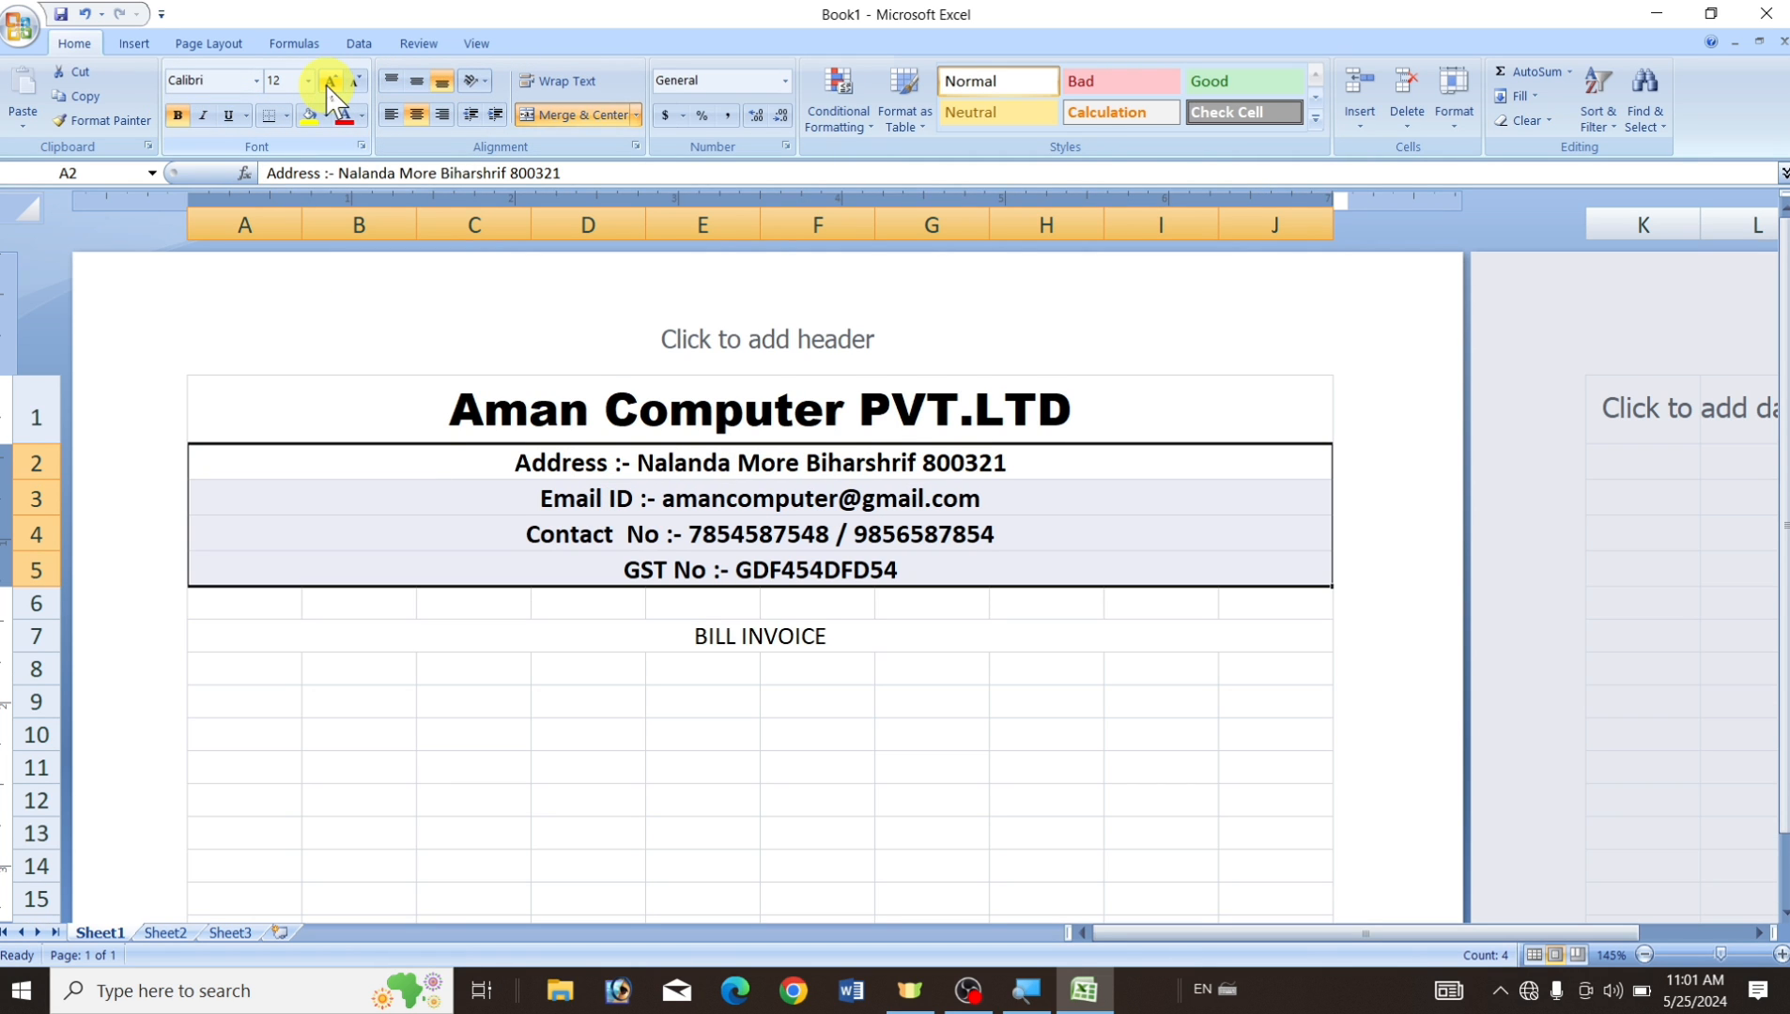
left_click(325, 84)
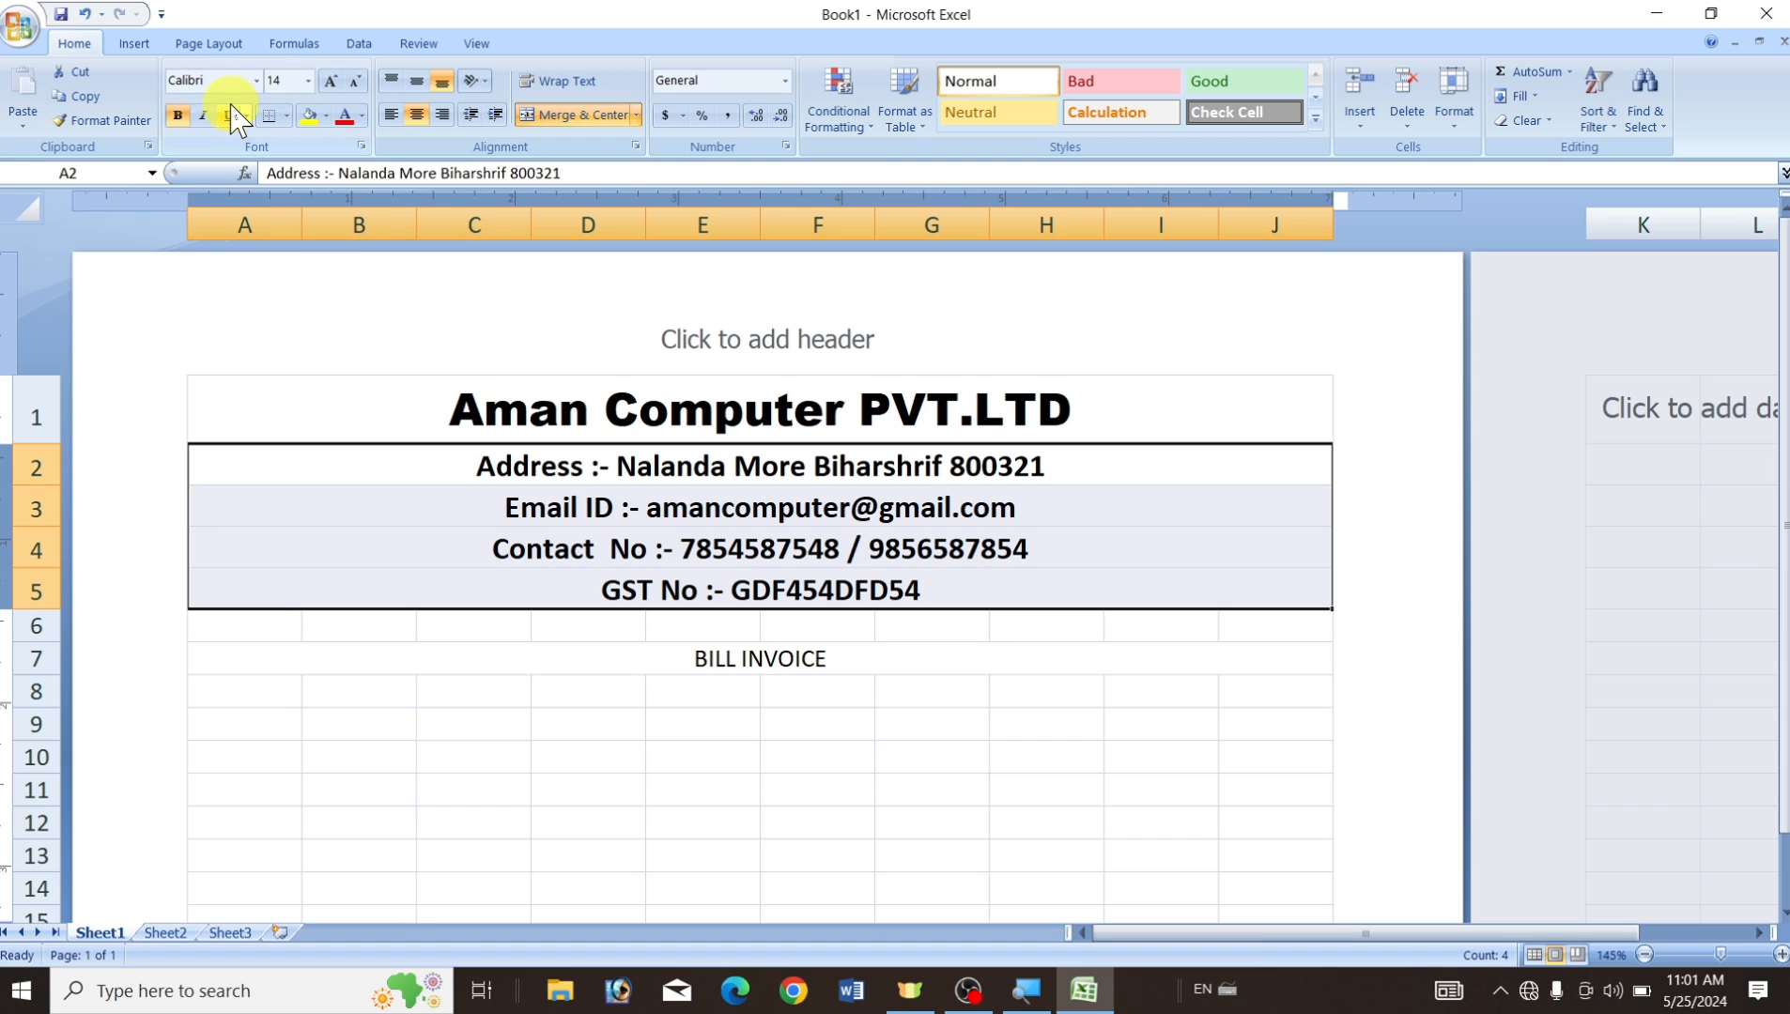
left_click(255, 80)
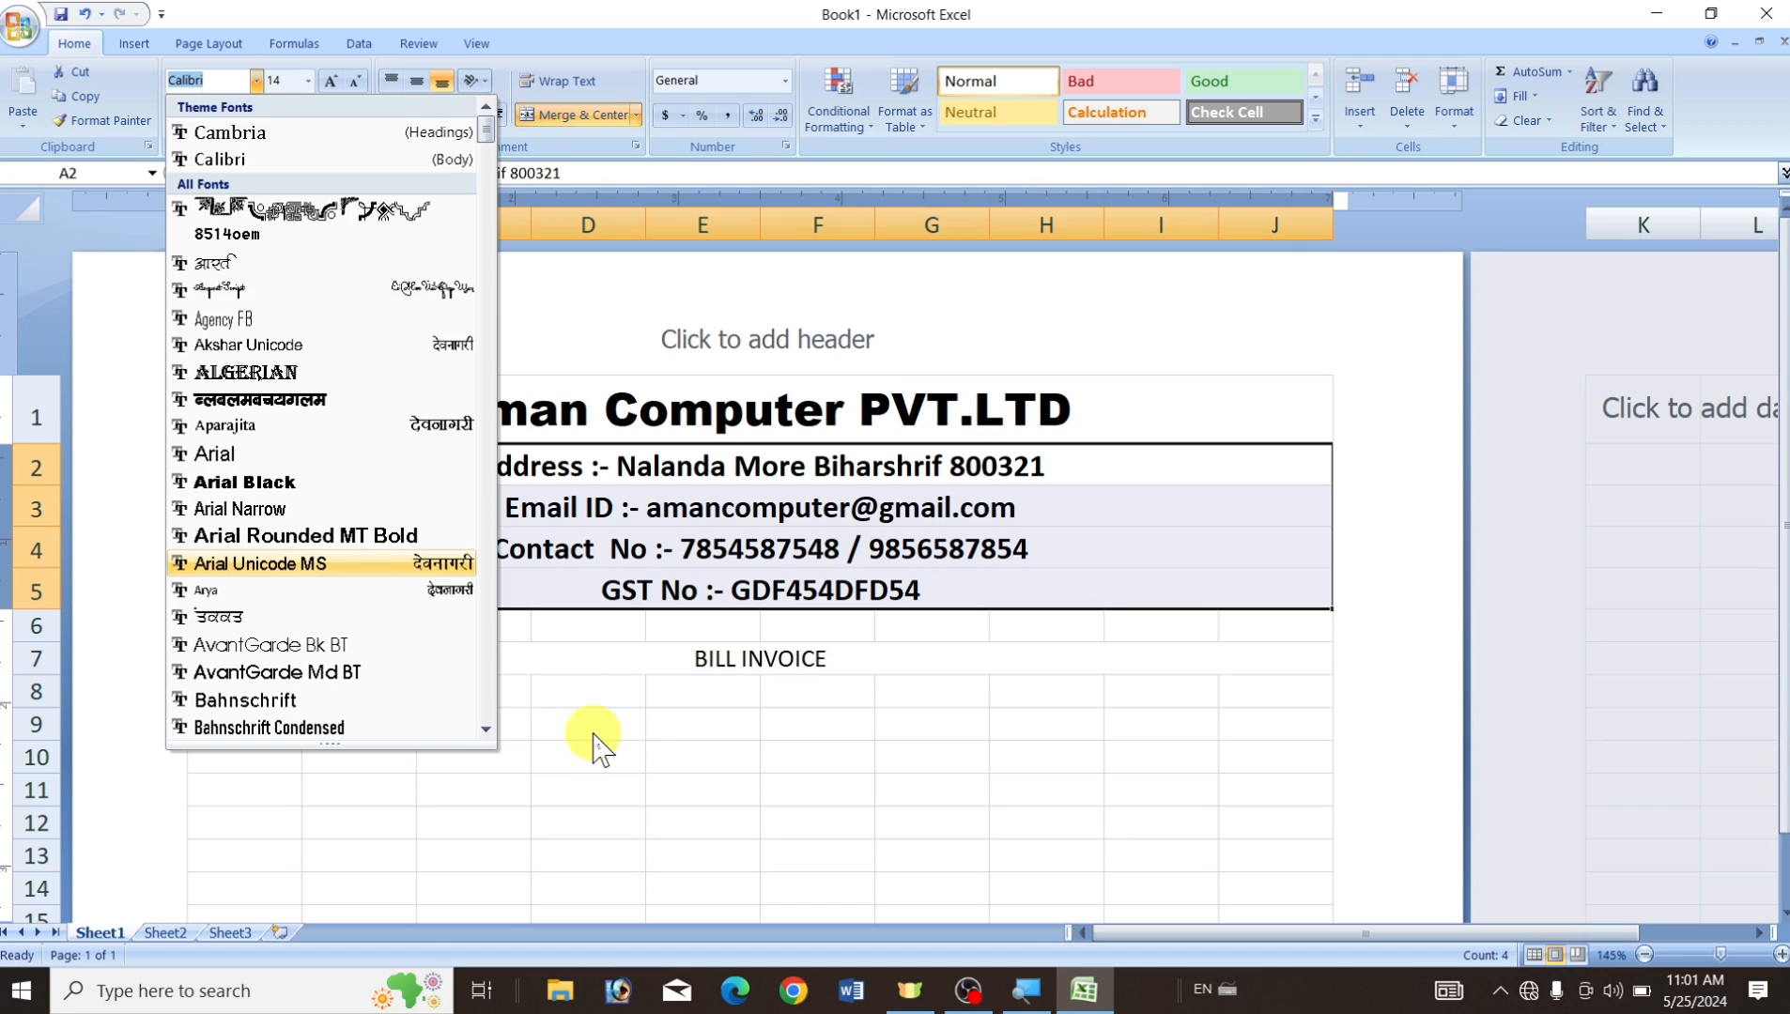
left_click(637, 763)
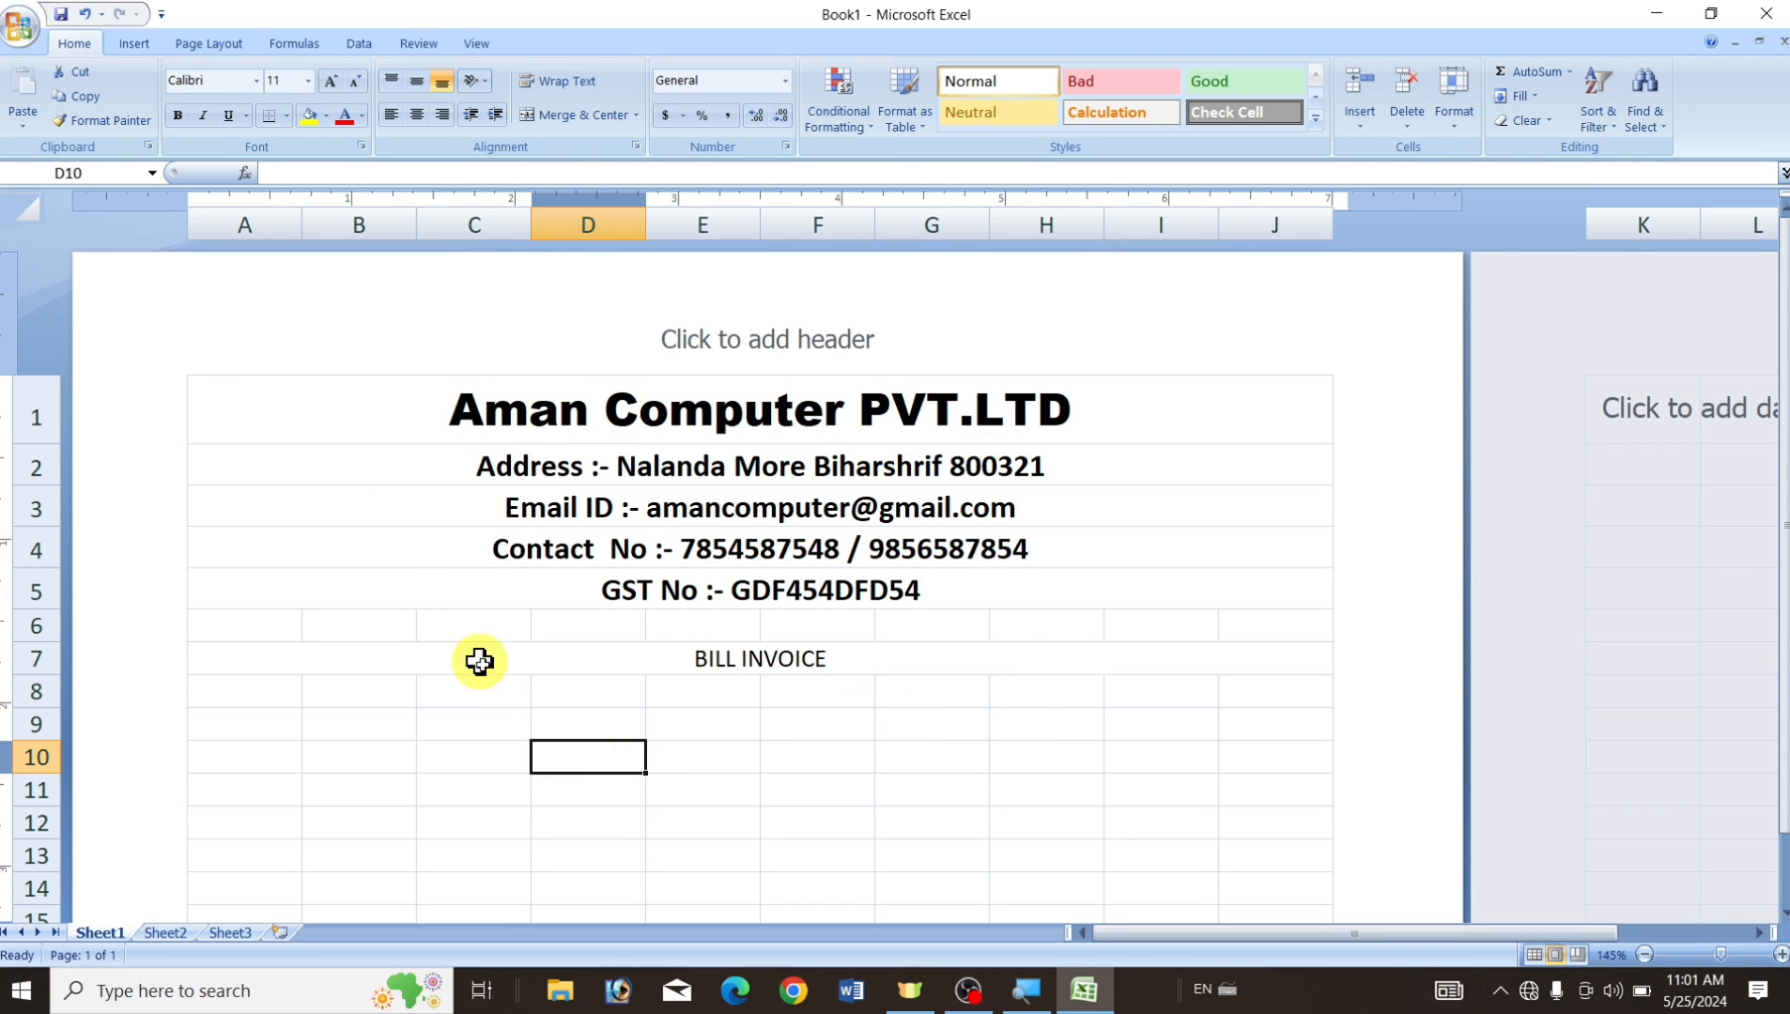
Restyle the BILL INVOICE heading as bold 16 pt Arial Black.
left_click(643, 664)
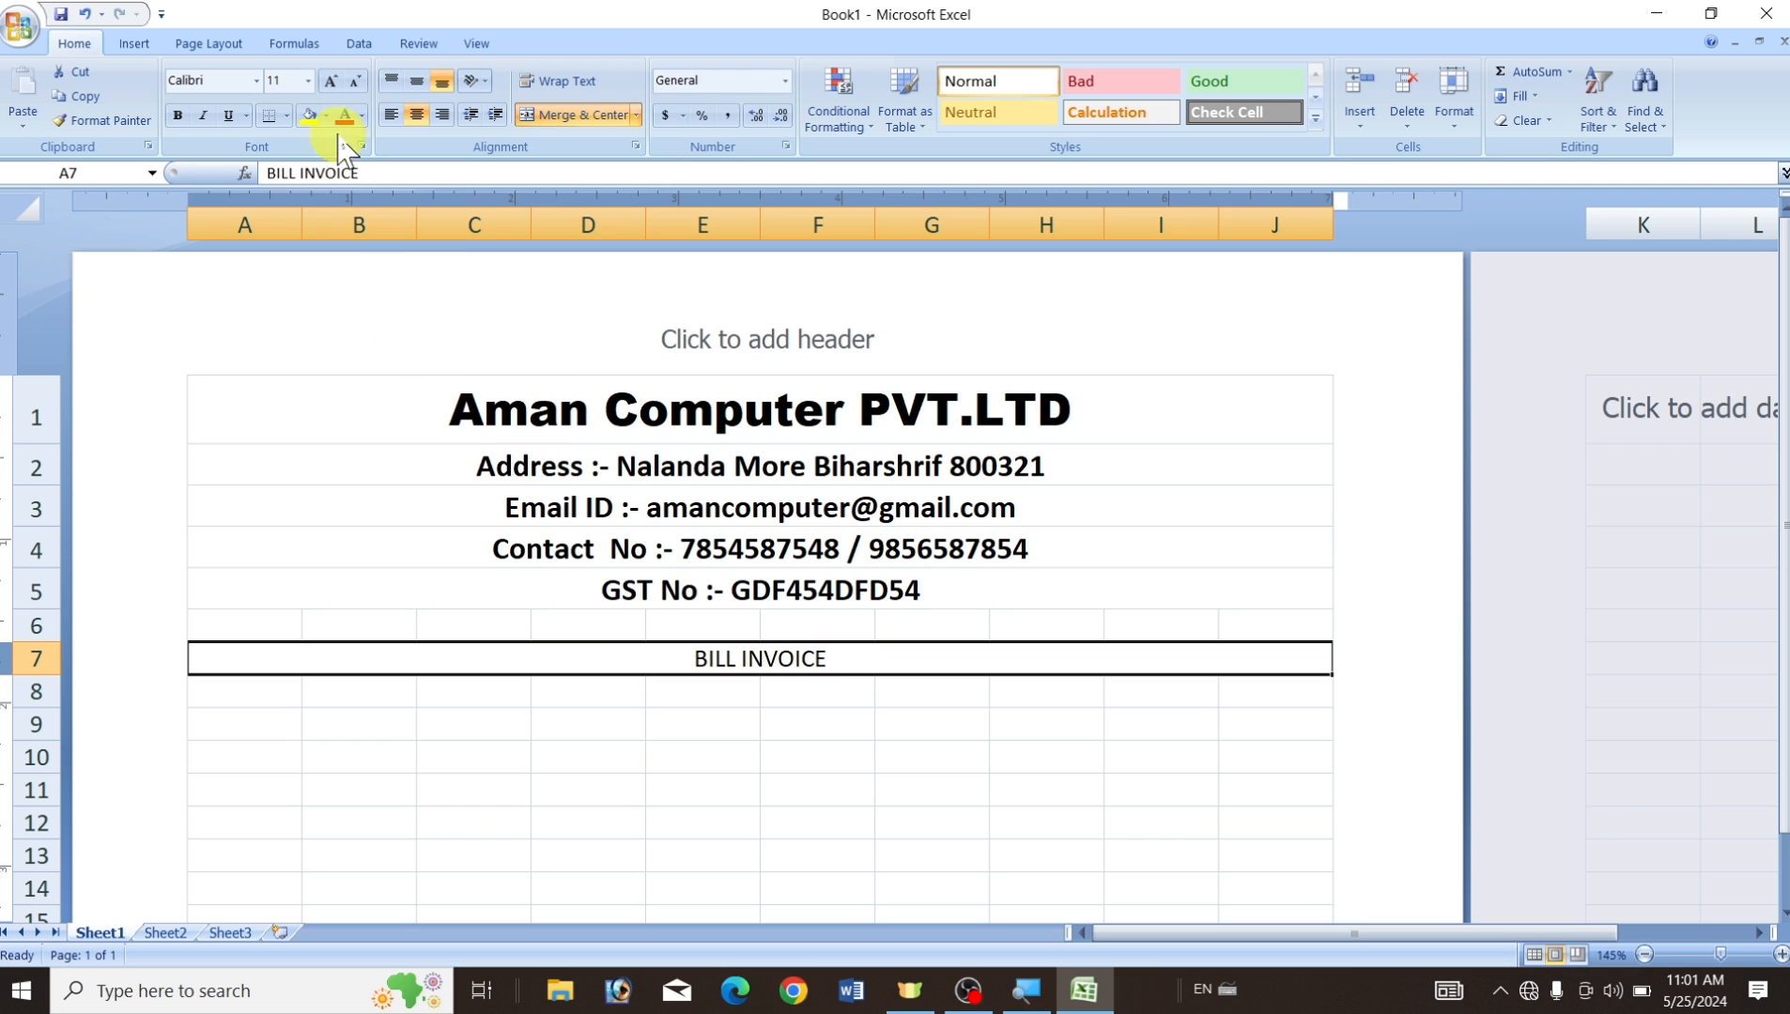
left_click(323, 84)
left_click(323, 84)
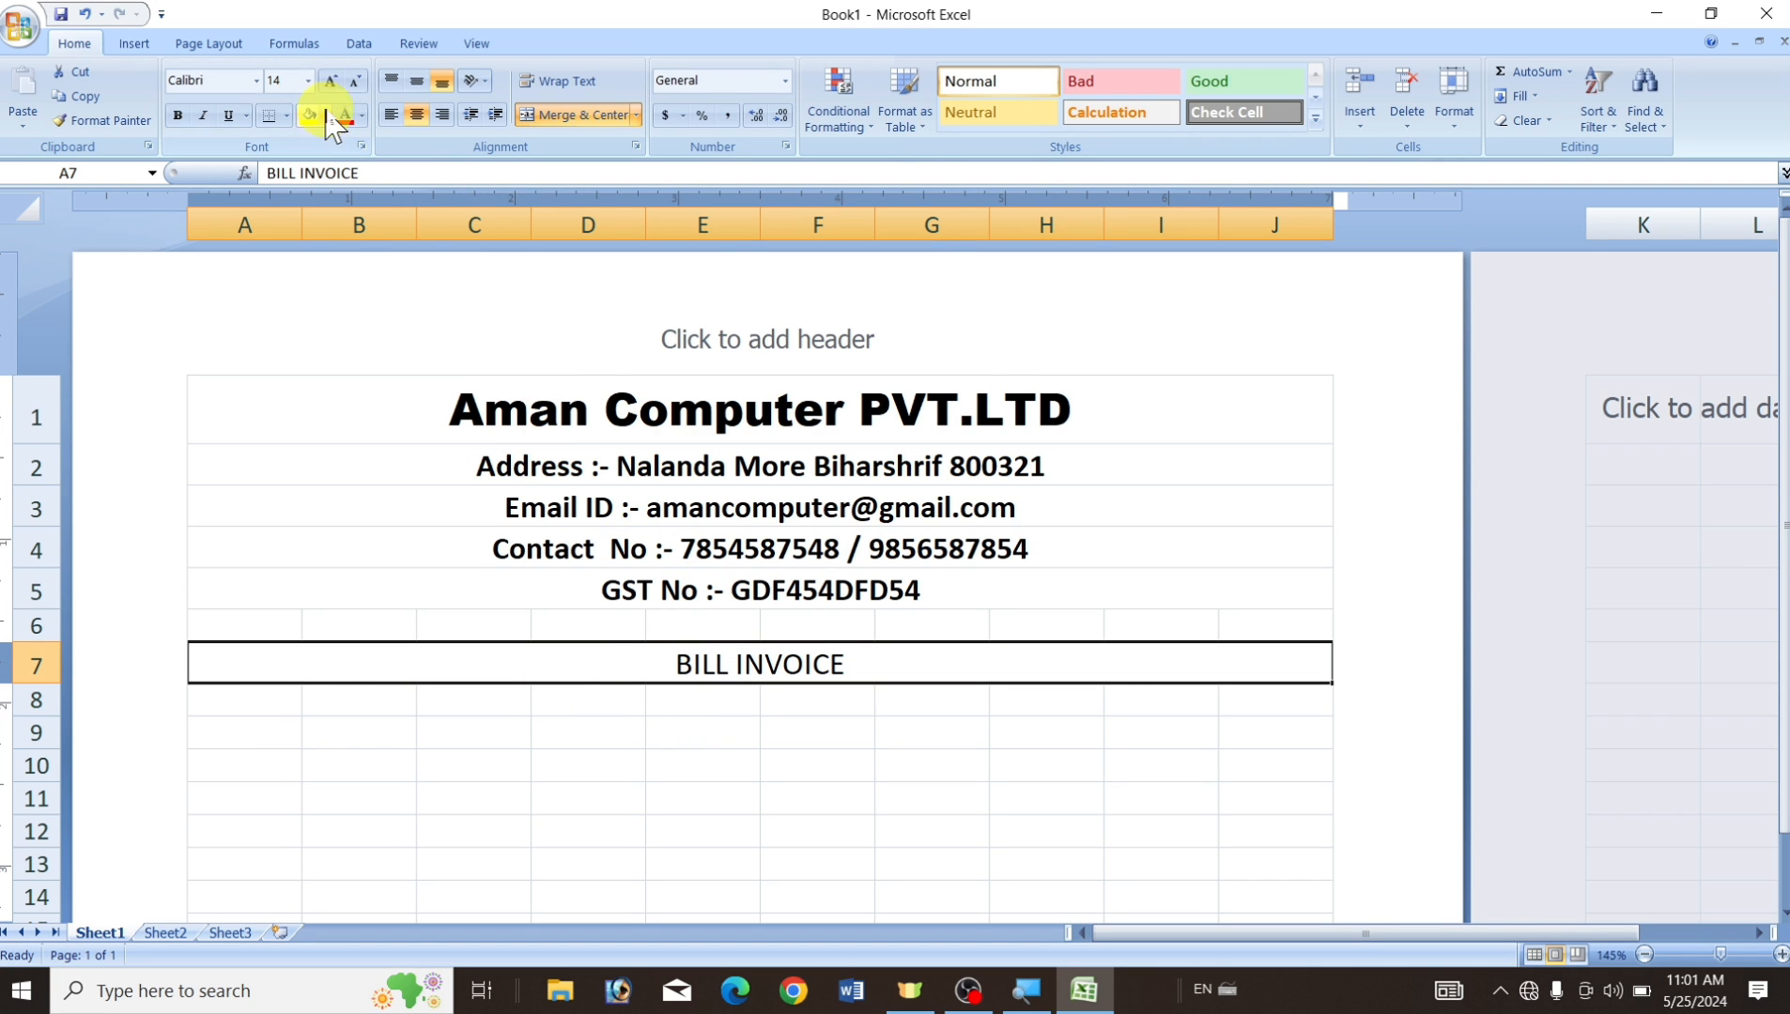
left_click(326, 84)
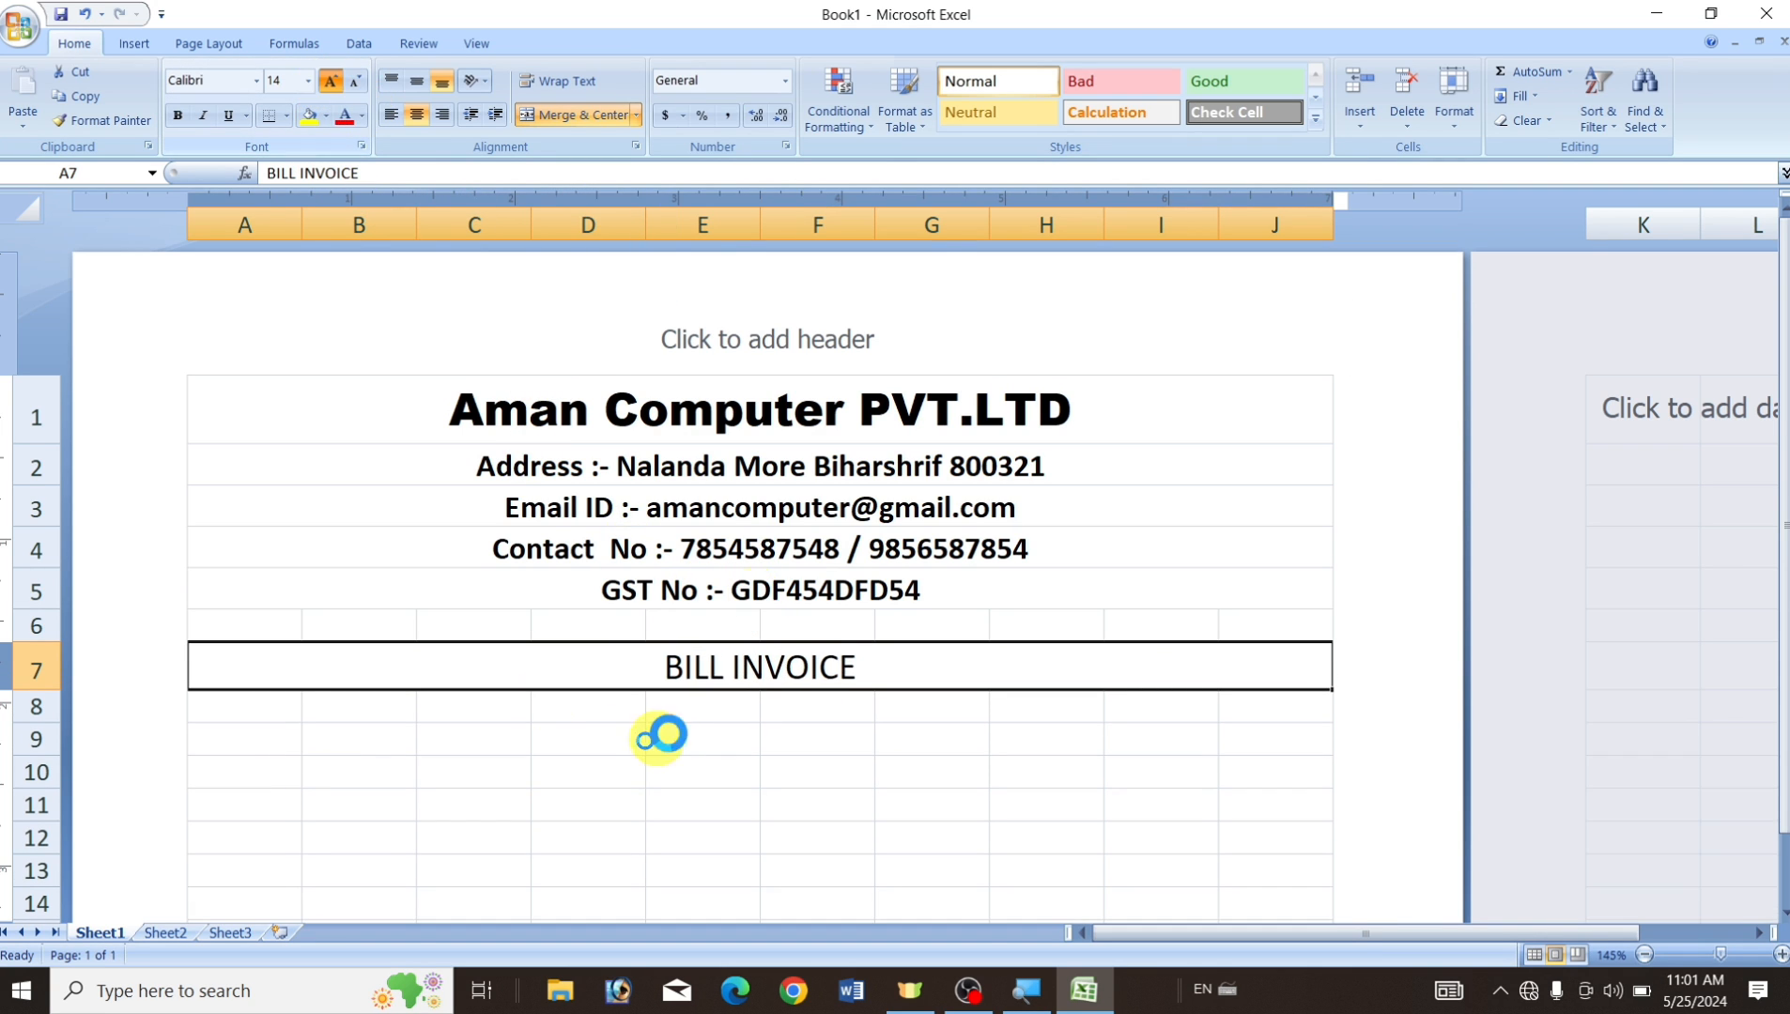
left_click(180, 116)
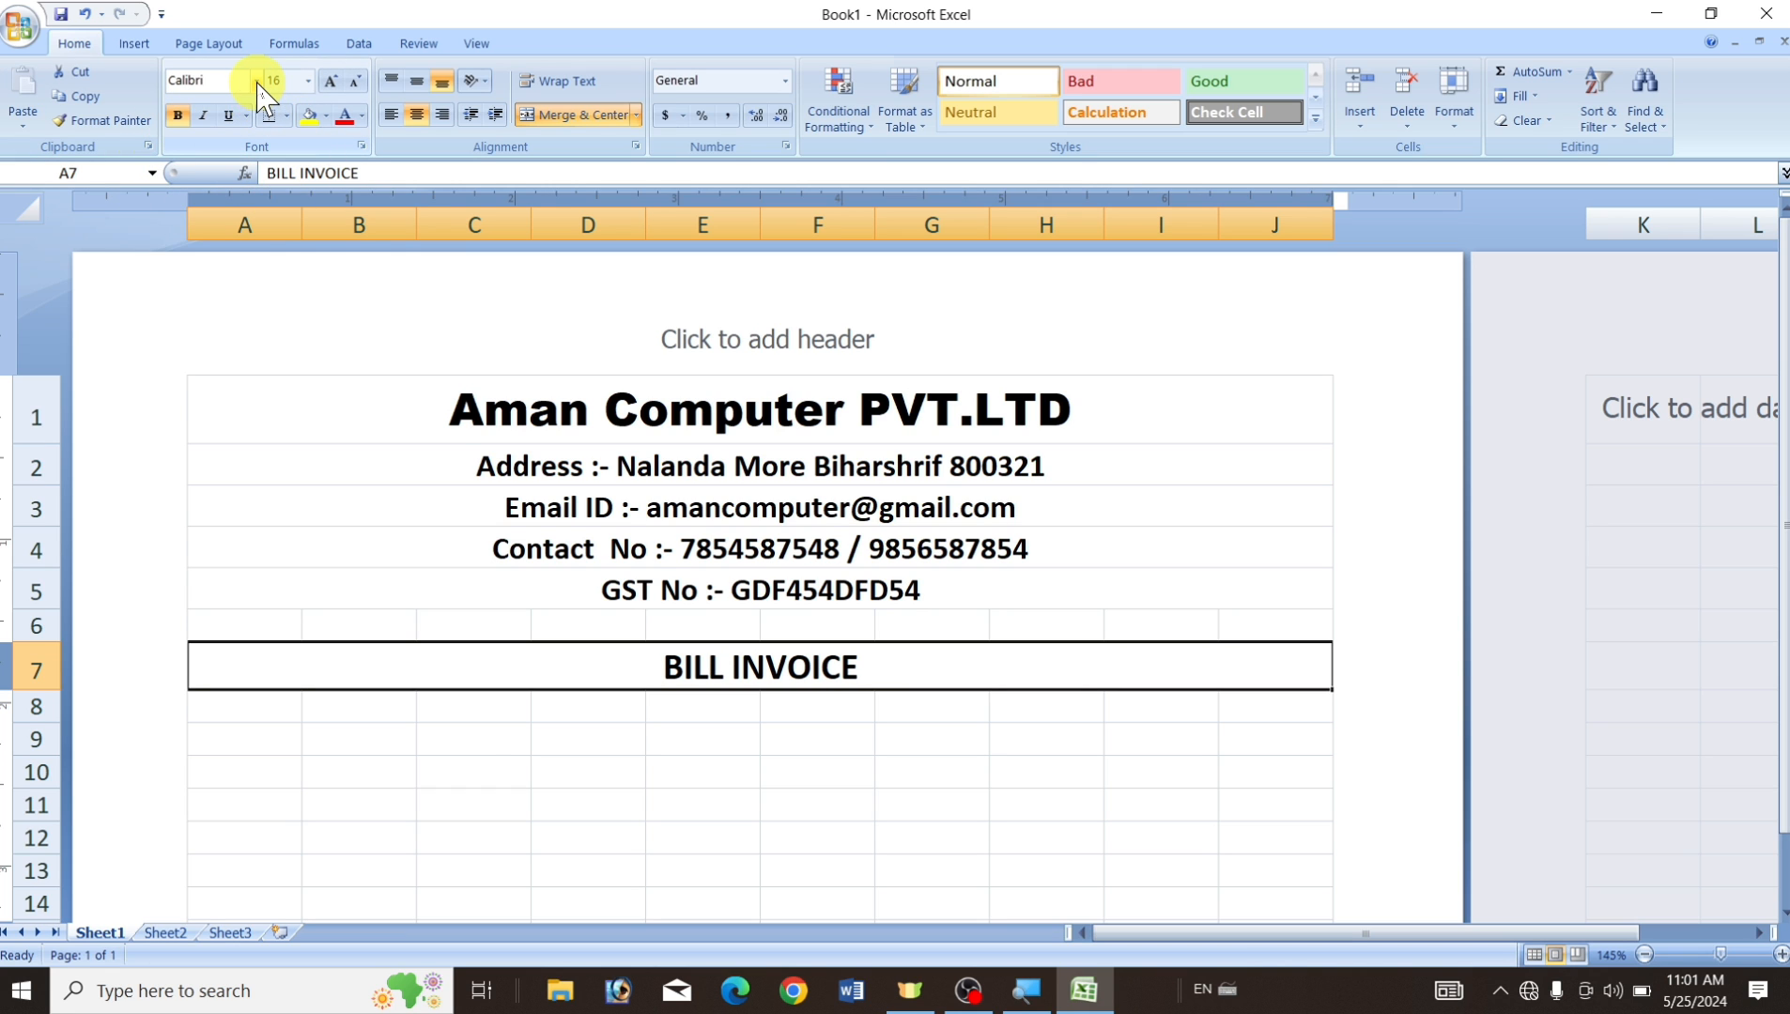
left_click(256, 83)
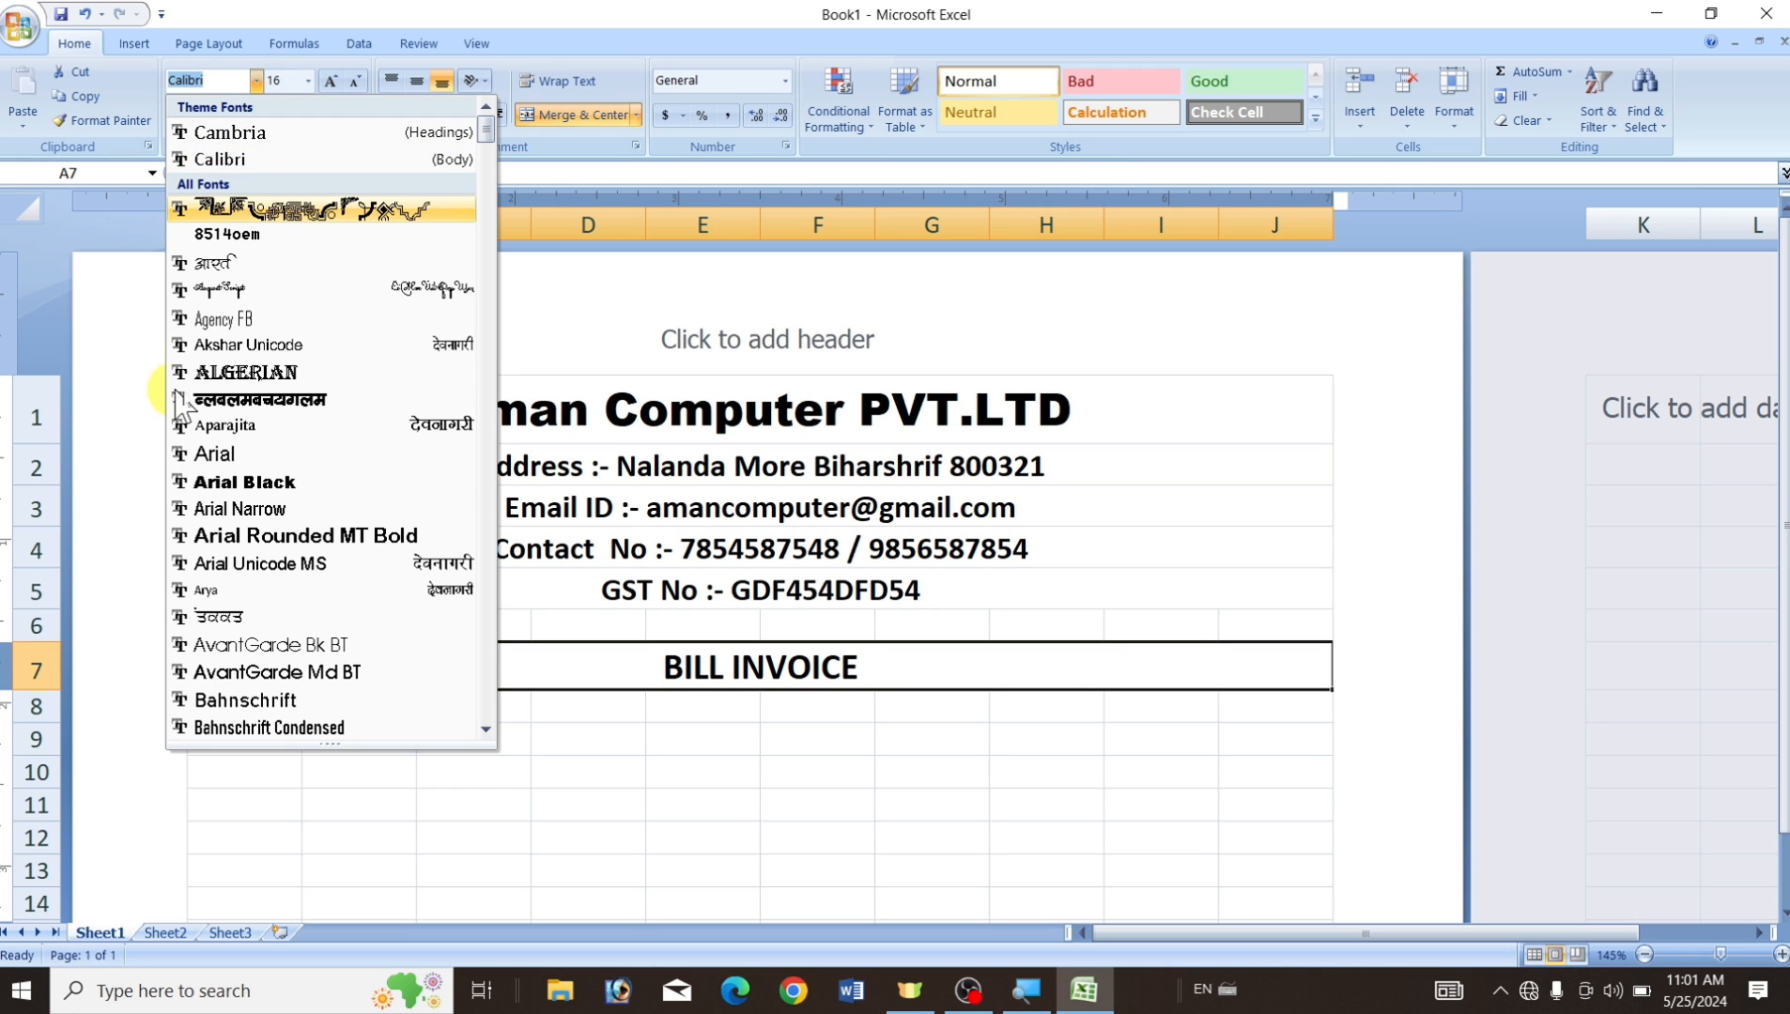
left_click(225, 483)
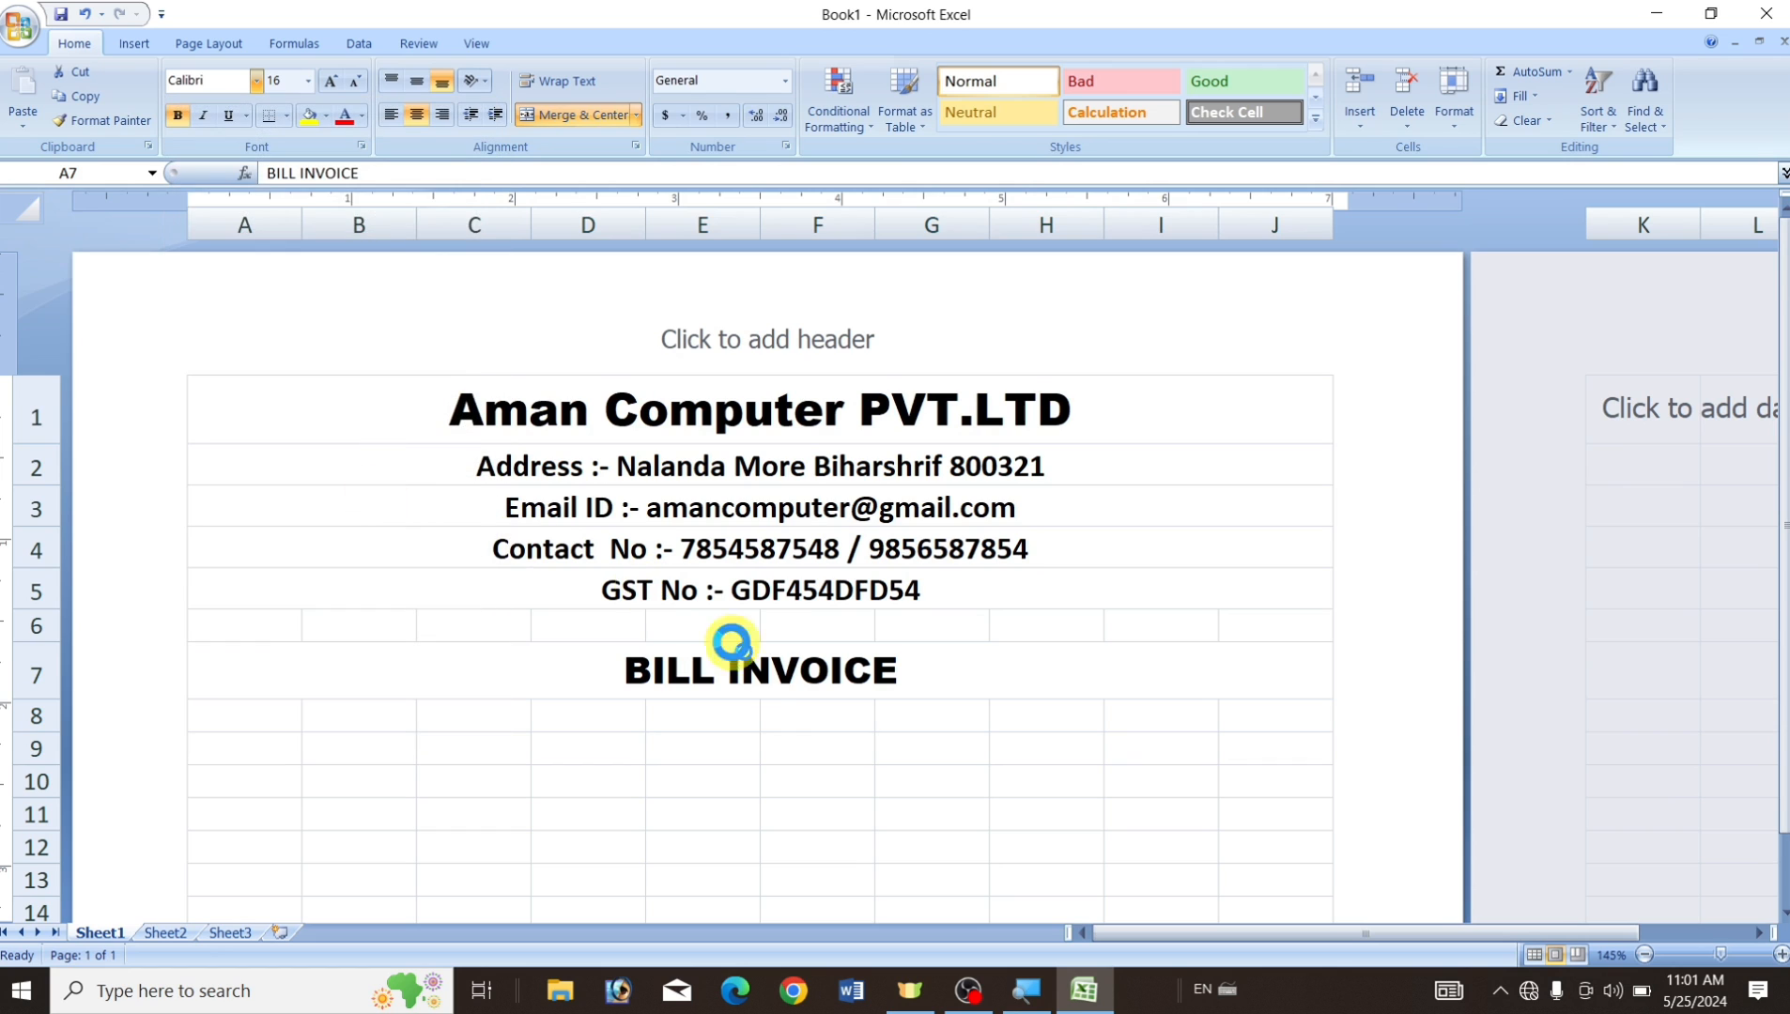
left_click(867, 826)
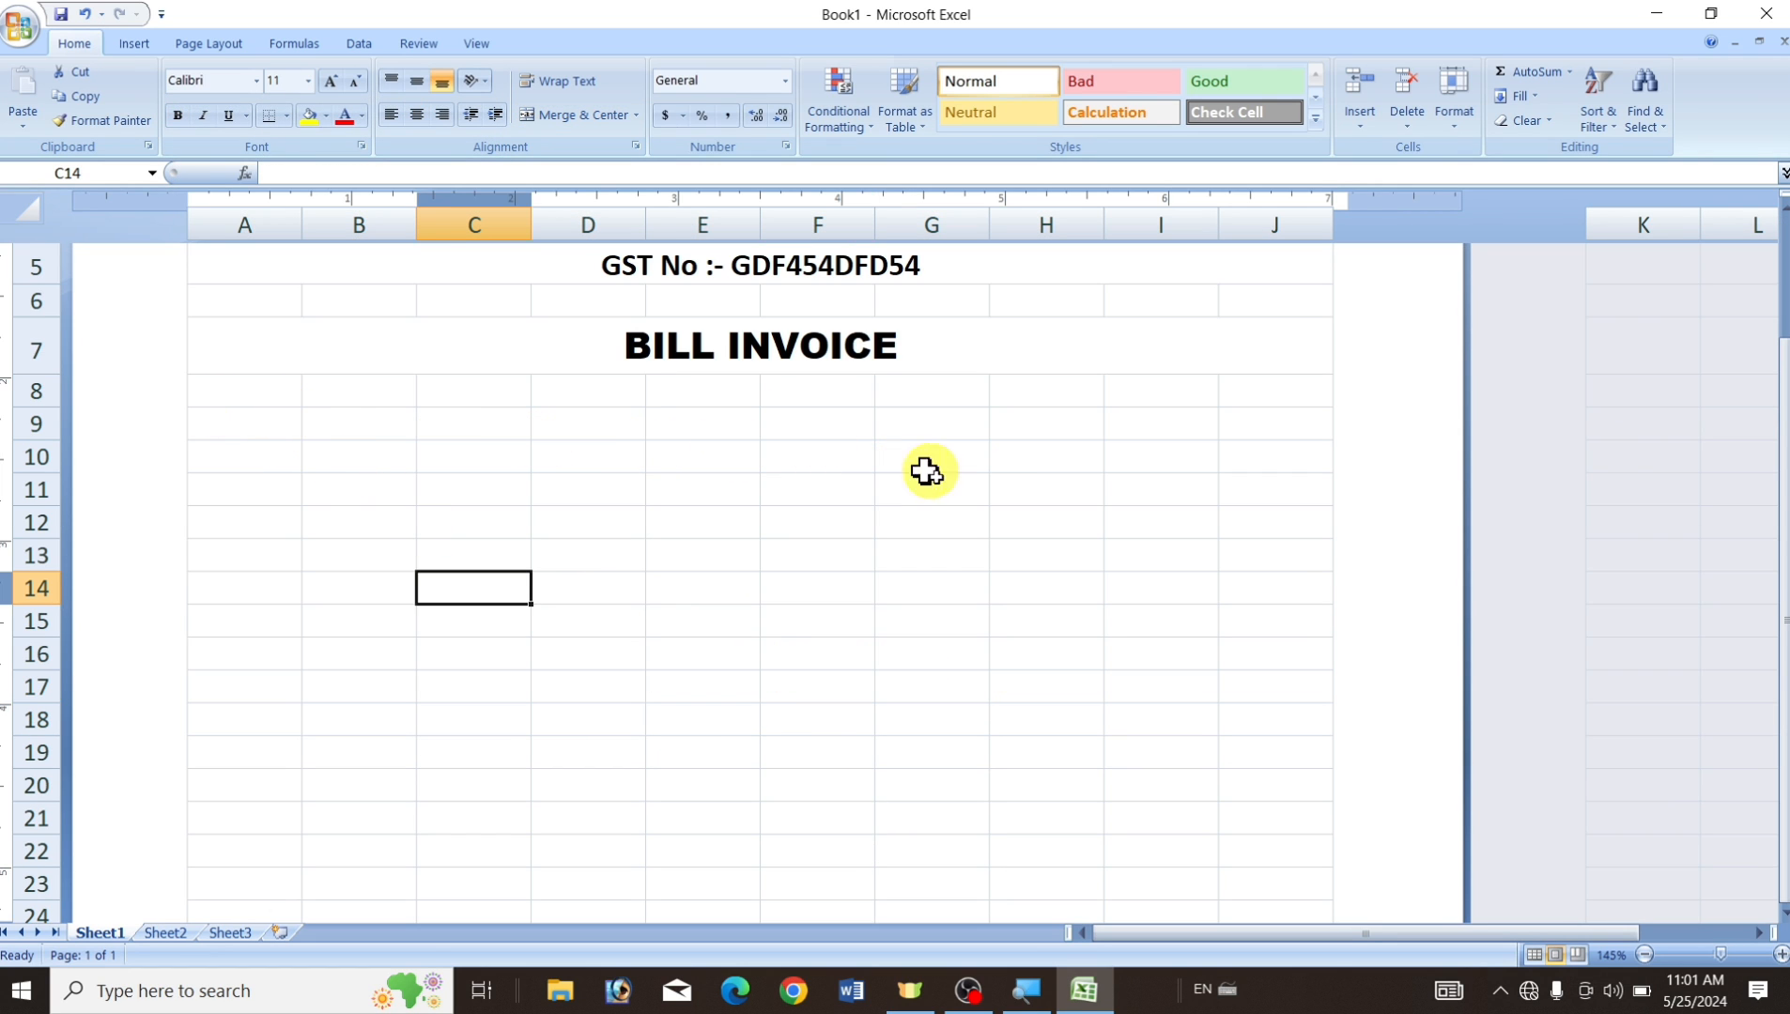
left_click(246, 399)
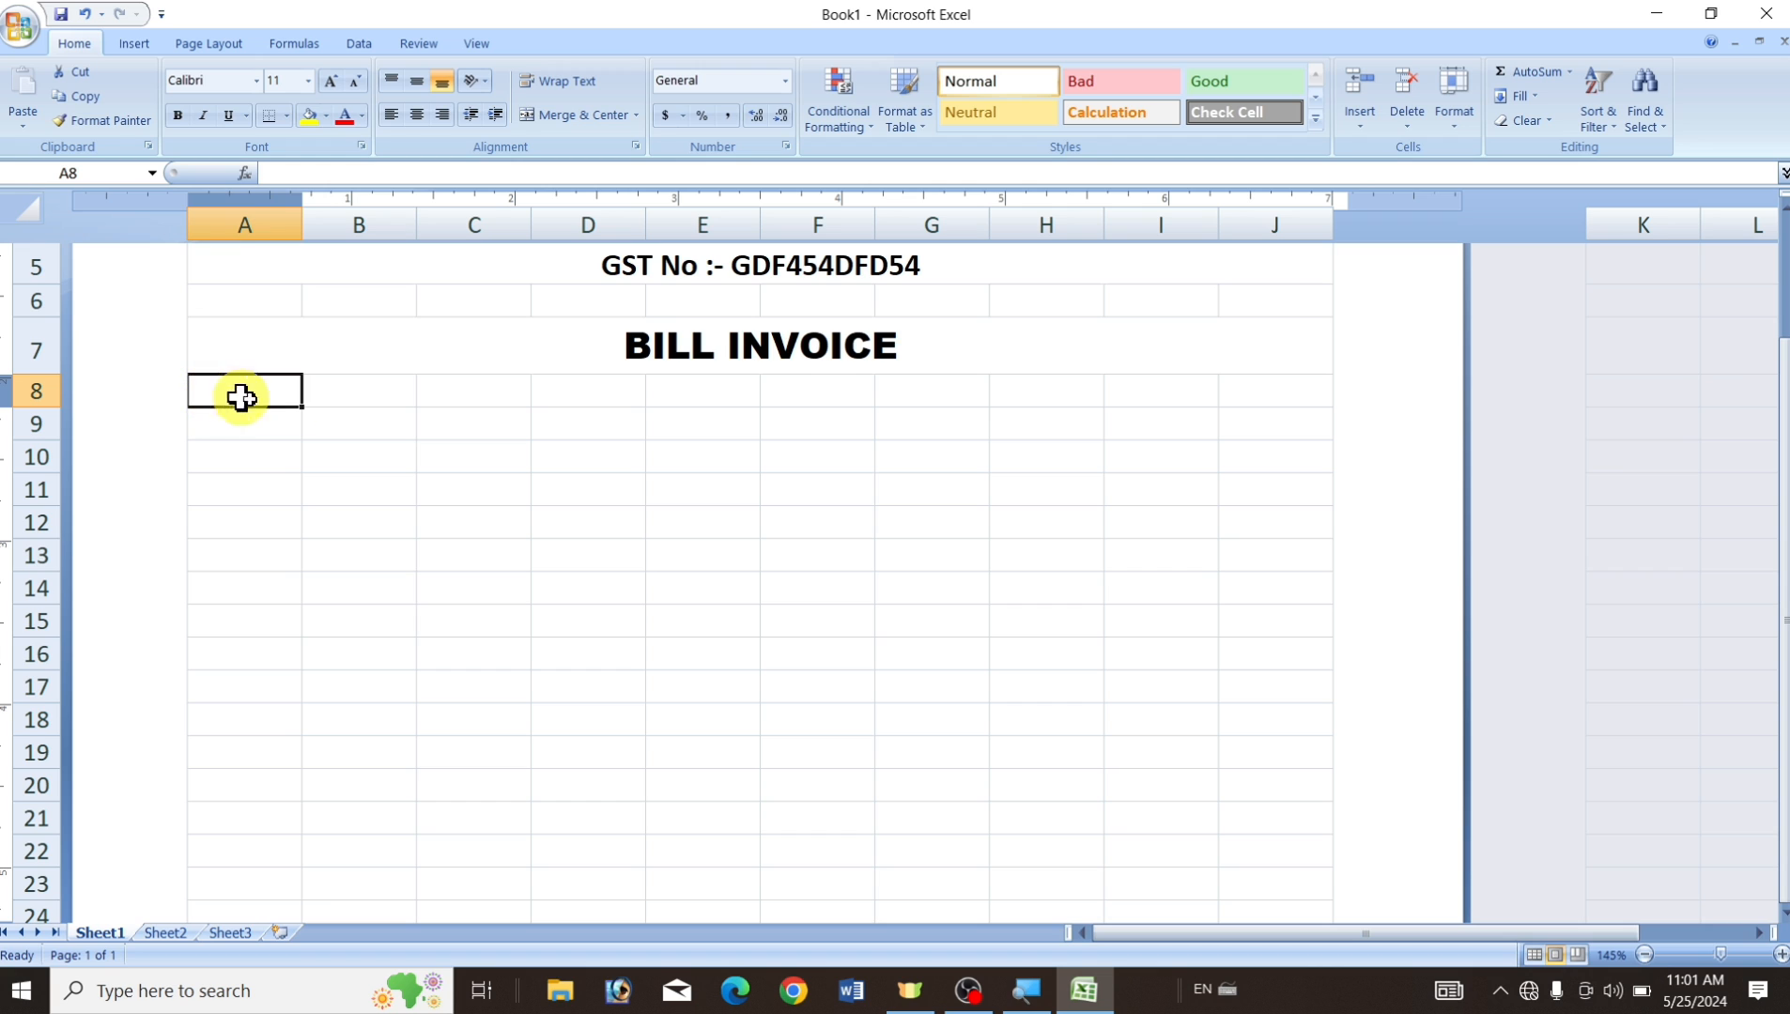
left_click(246, 427)
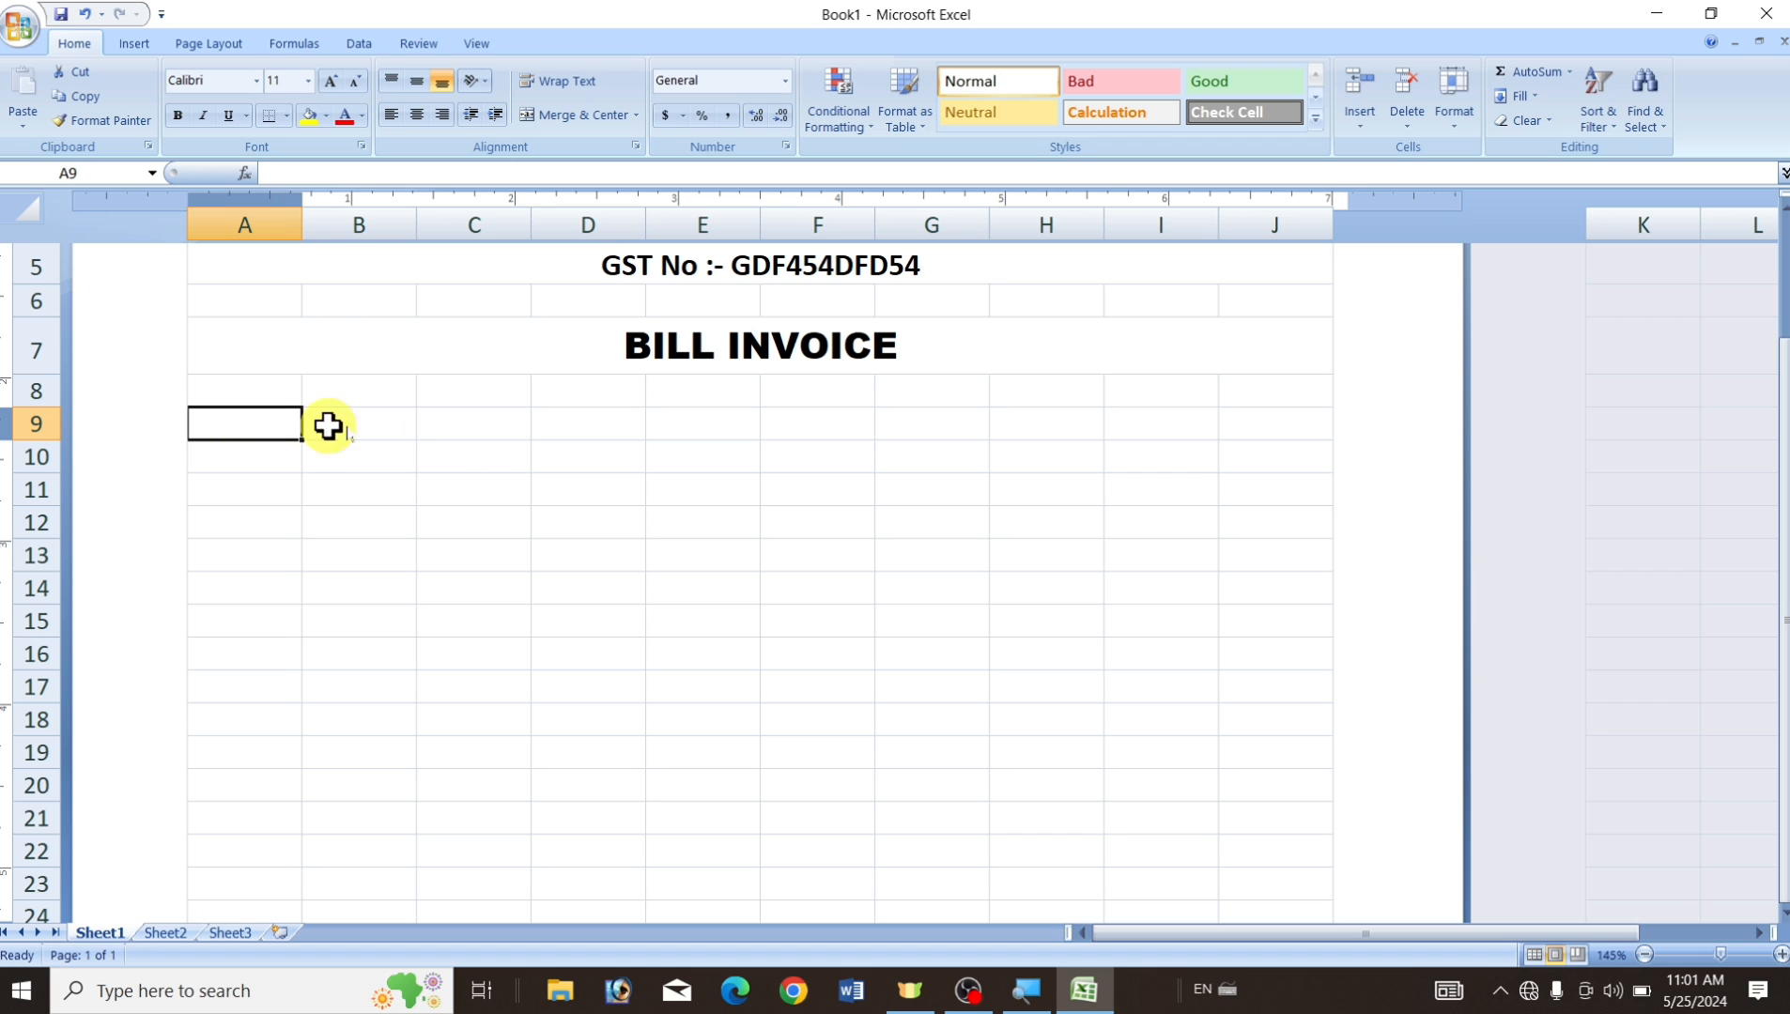
left_click(340, 545)
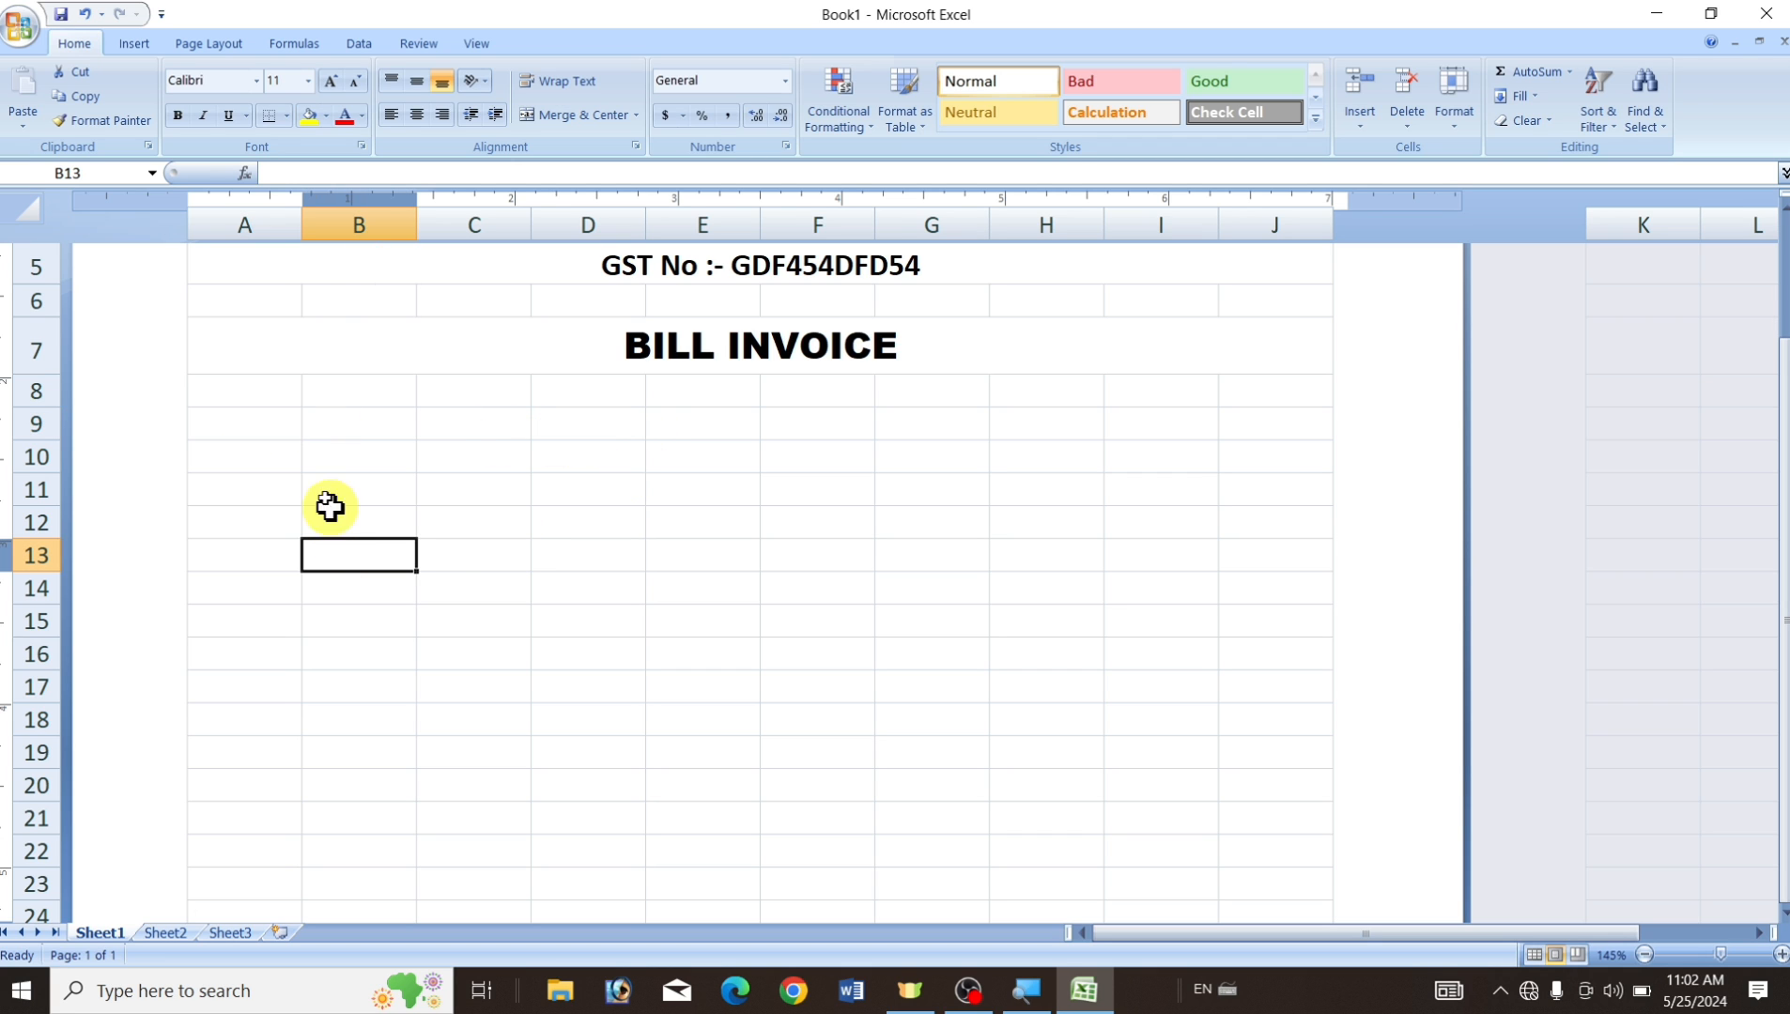
left_click(242, 430)
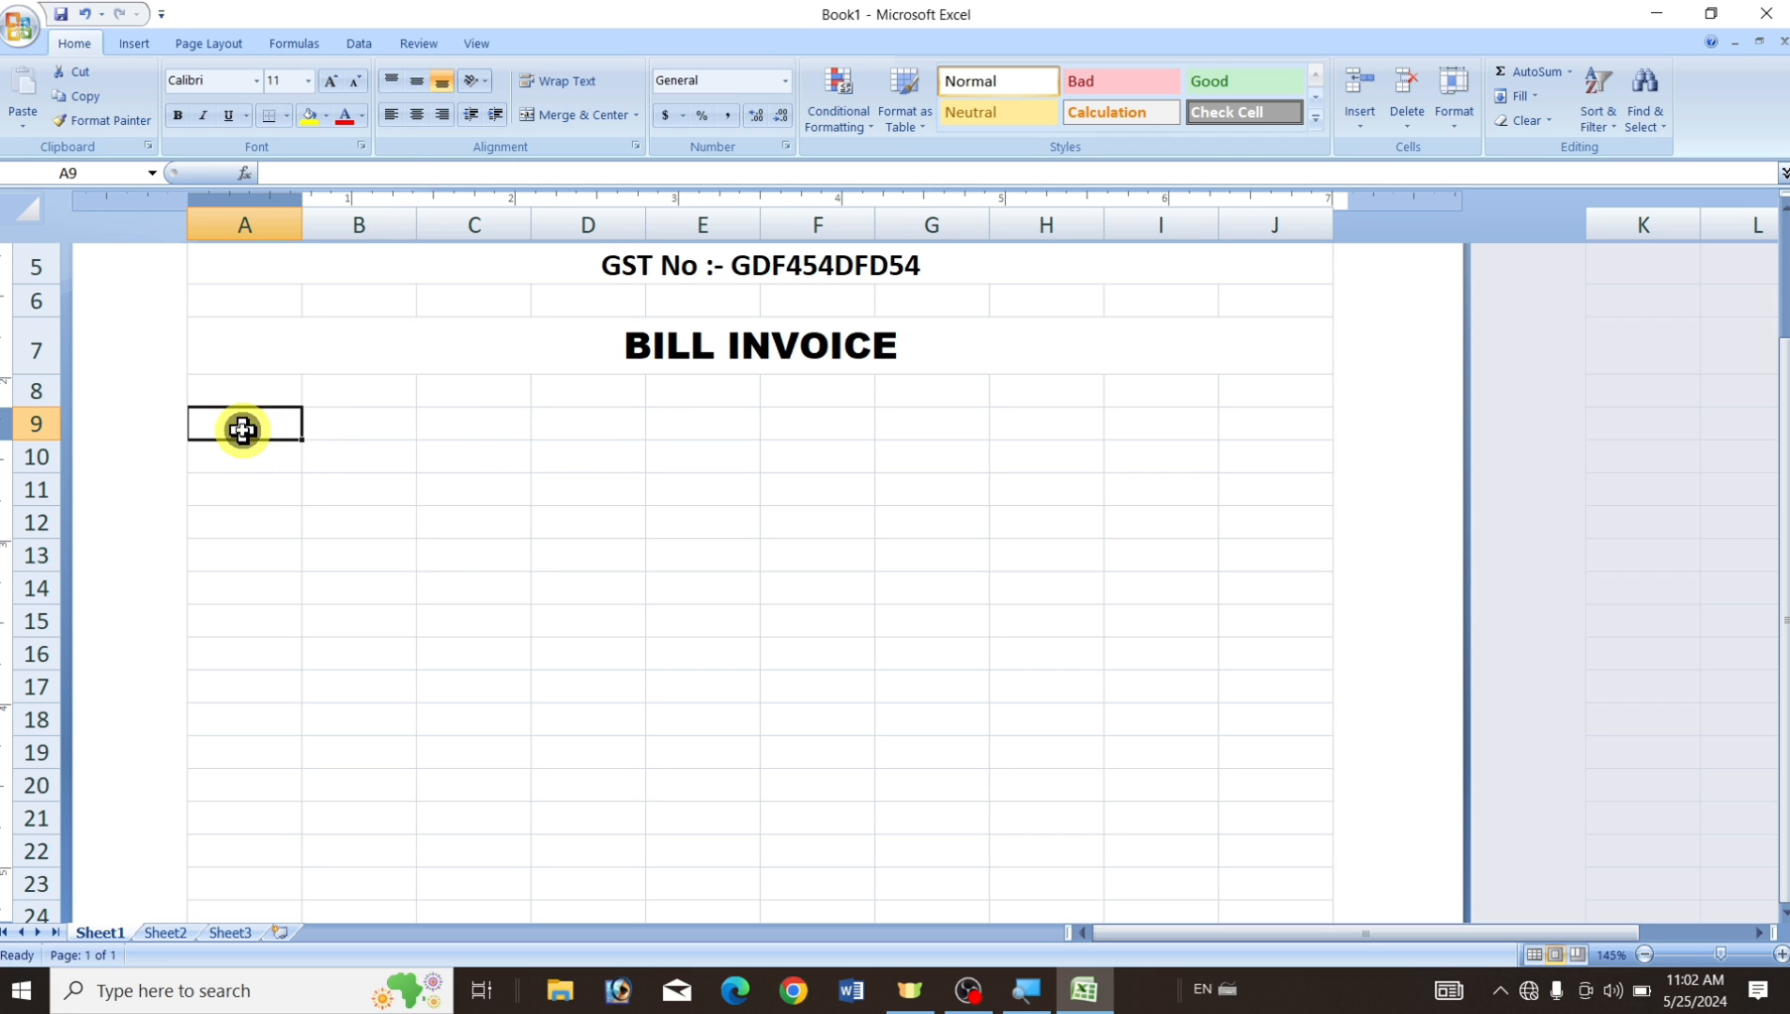
left_click(481, 432)
left_click(711, 425)
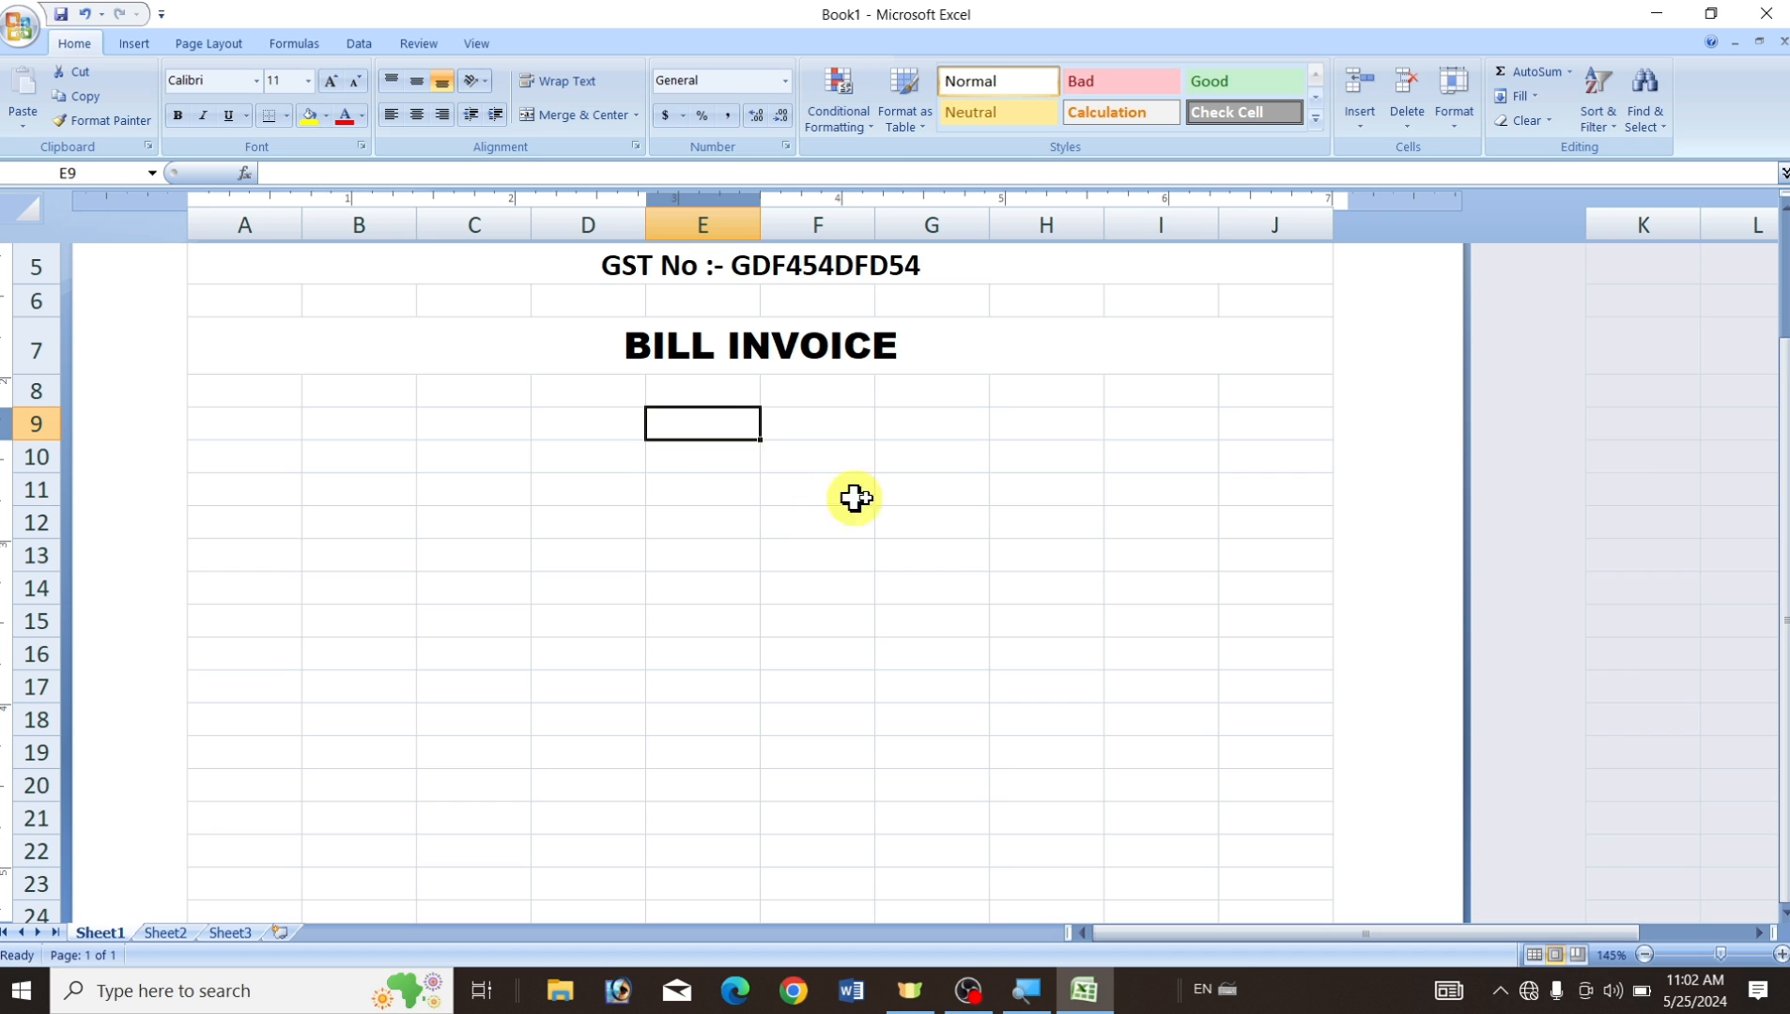
left_click(931, 425)
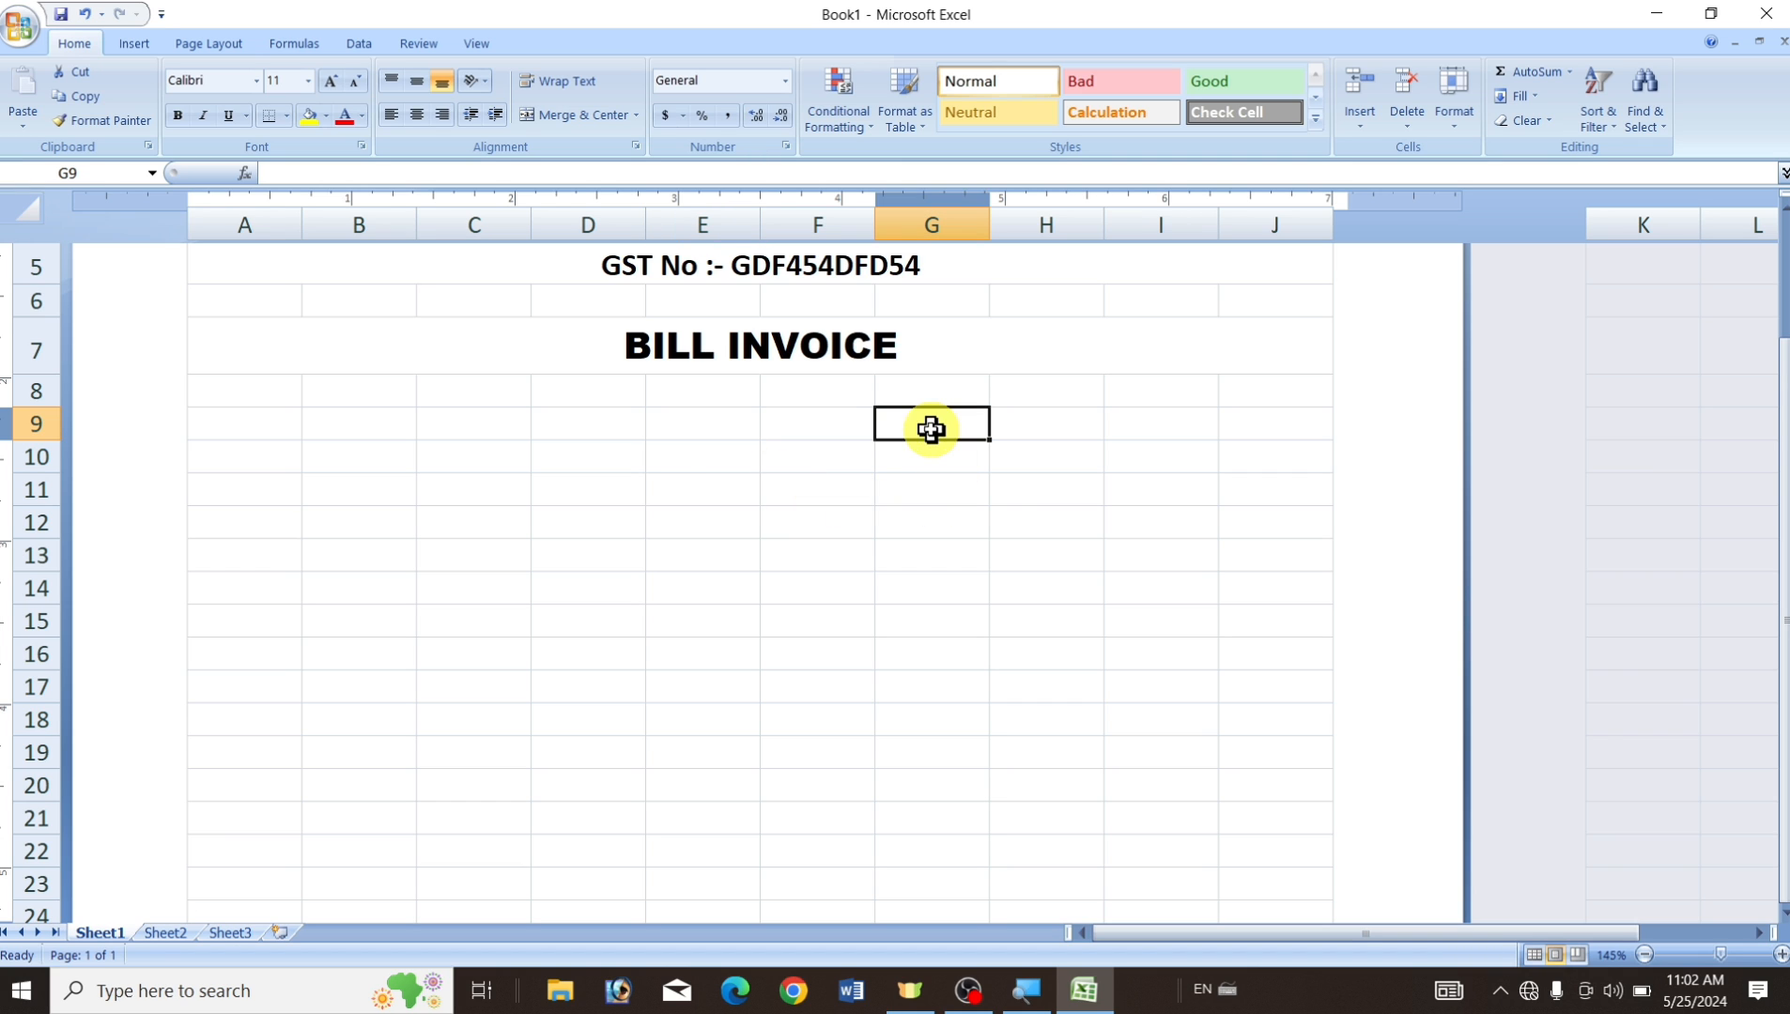
left_click(1158, 428)
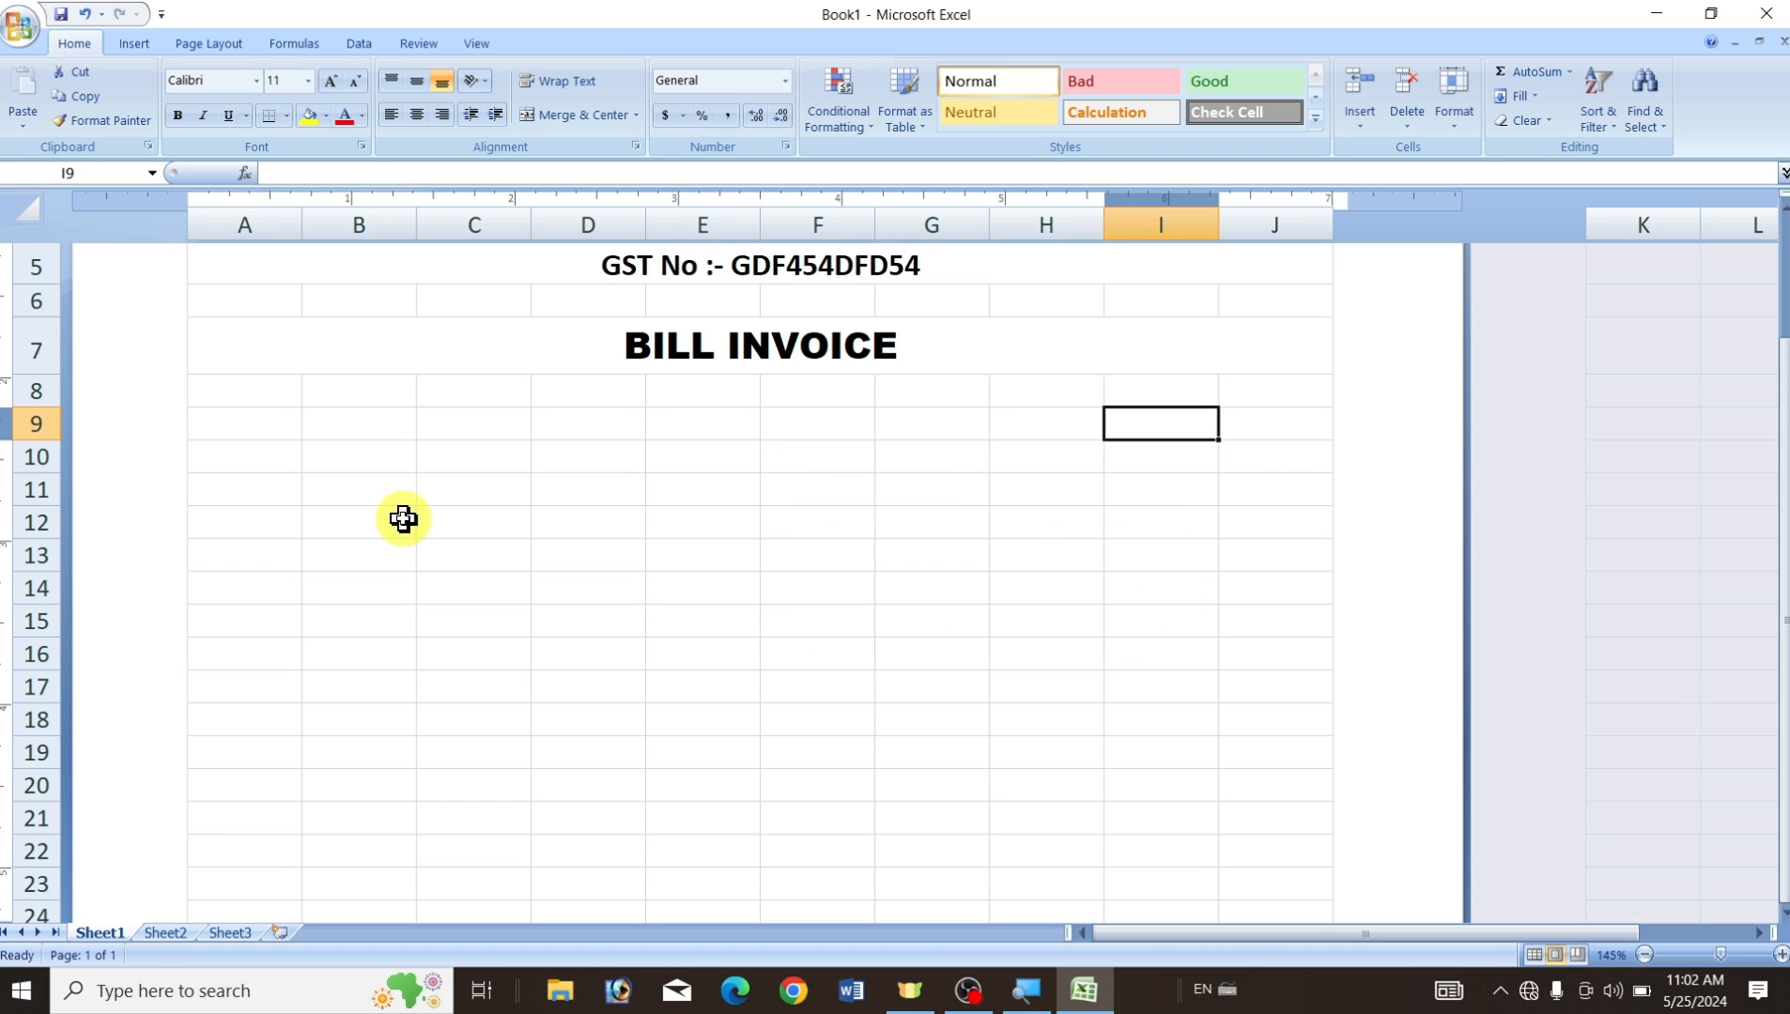
left_click(261, 423)
left_click(331, 424)
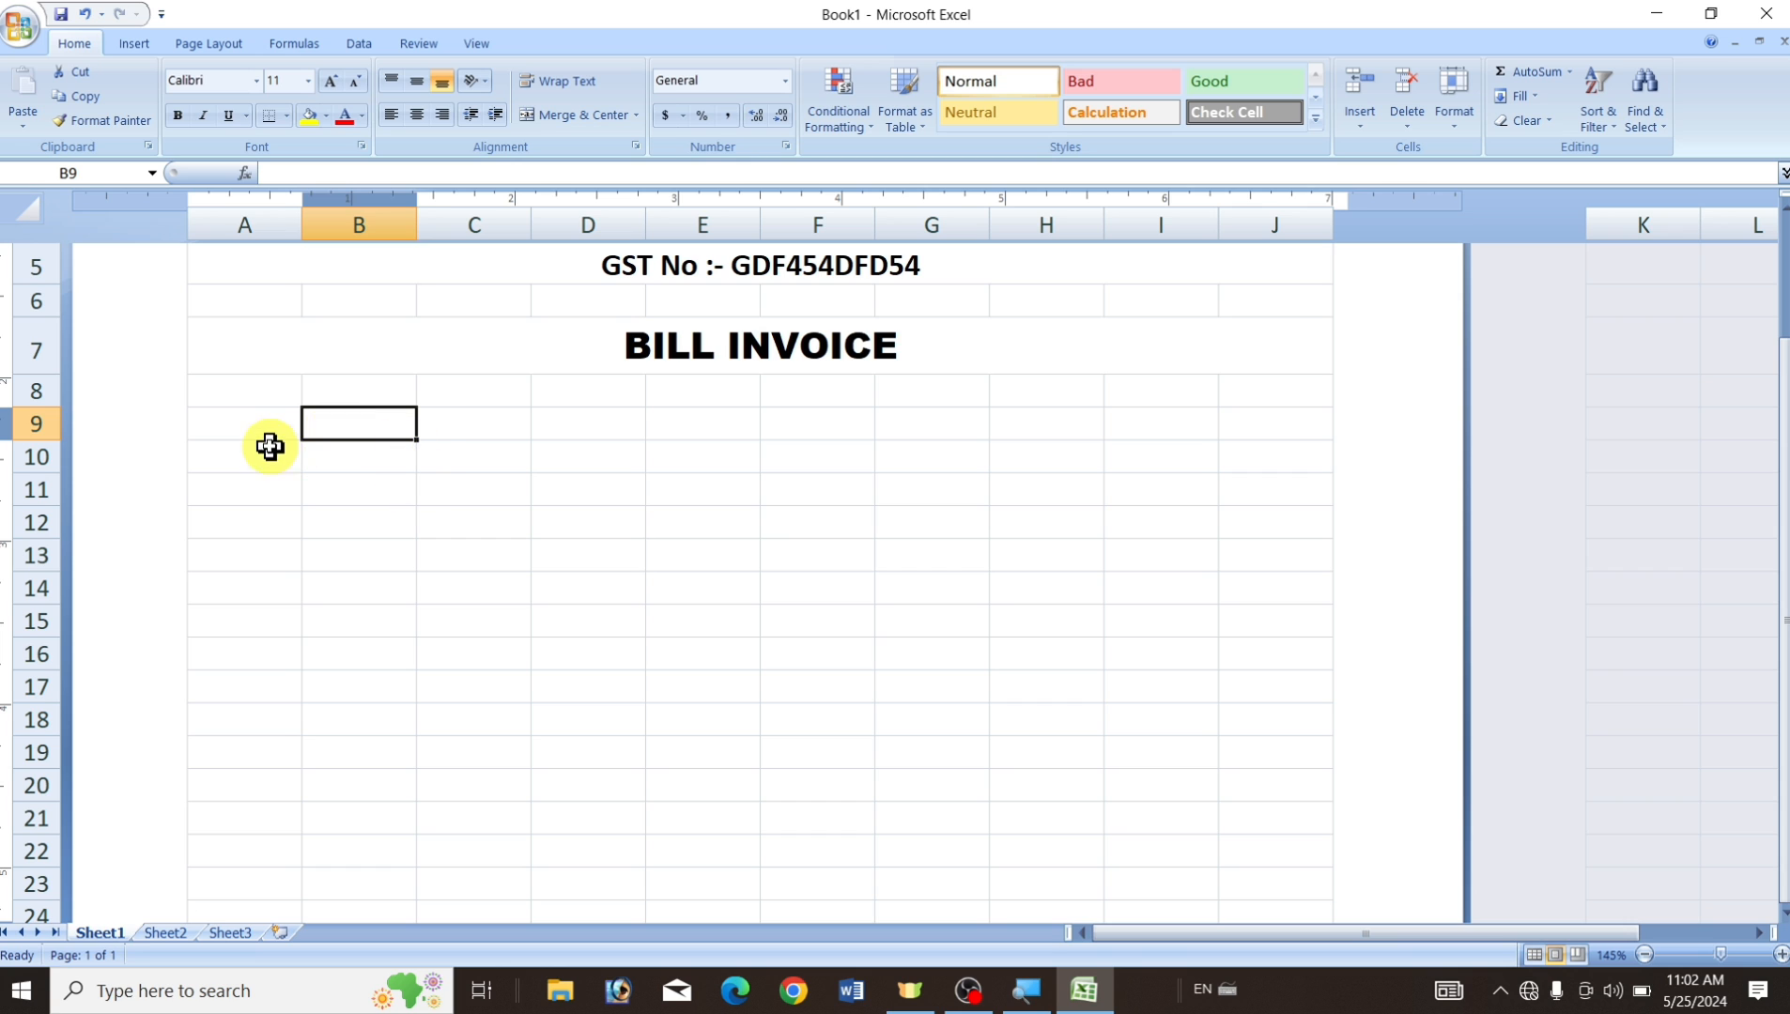
Merge A9:B9, C9:D9 and E9:F9 into two-column cells.
left_click(236, 427)
left_click_drag(236, 426, 360, 433)
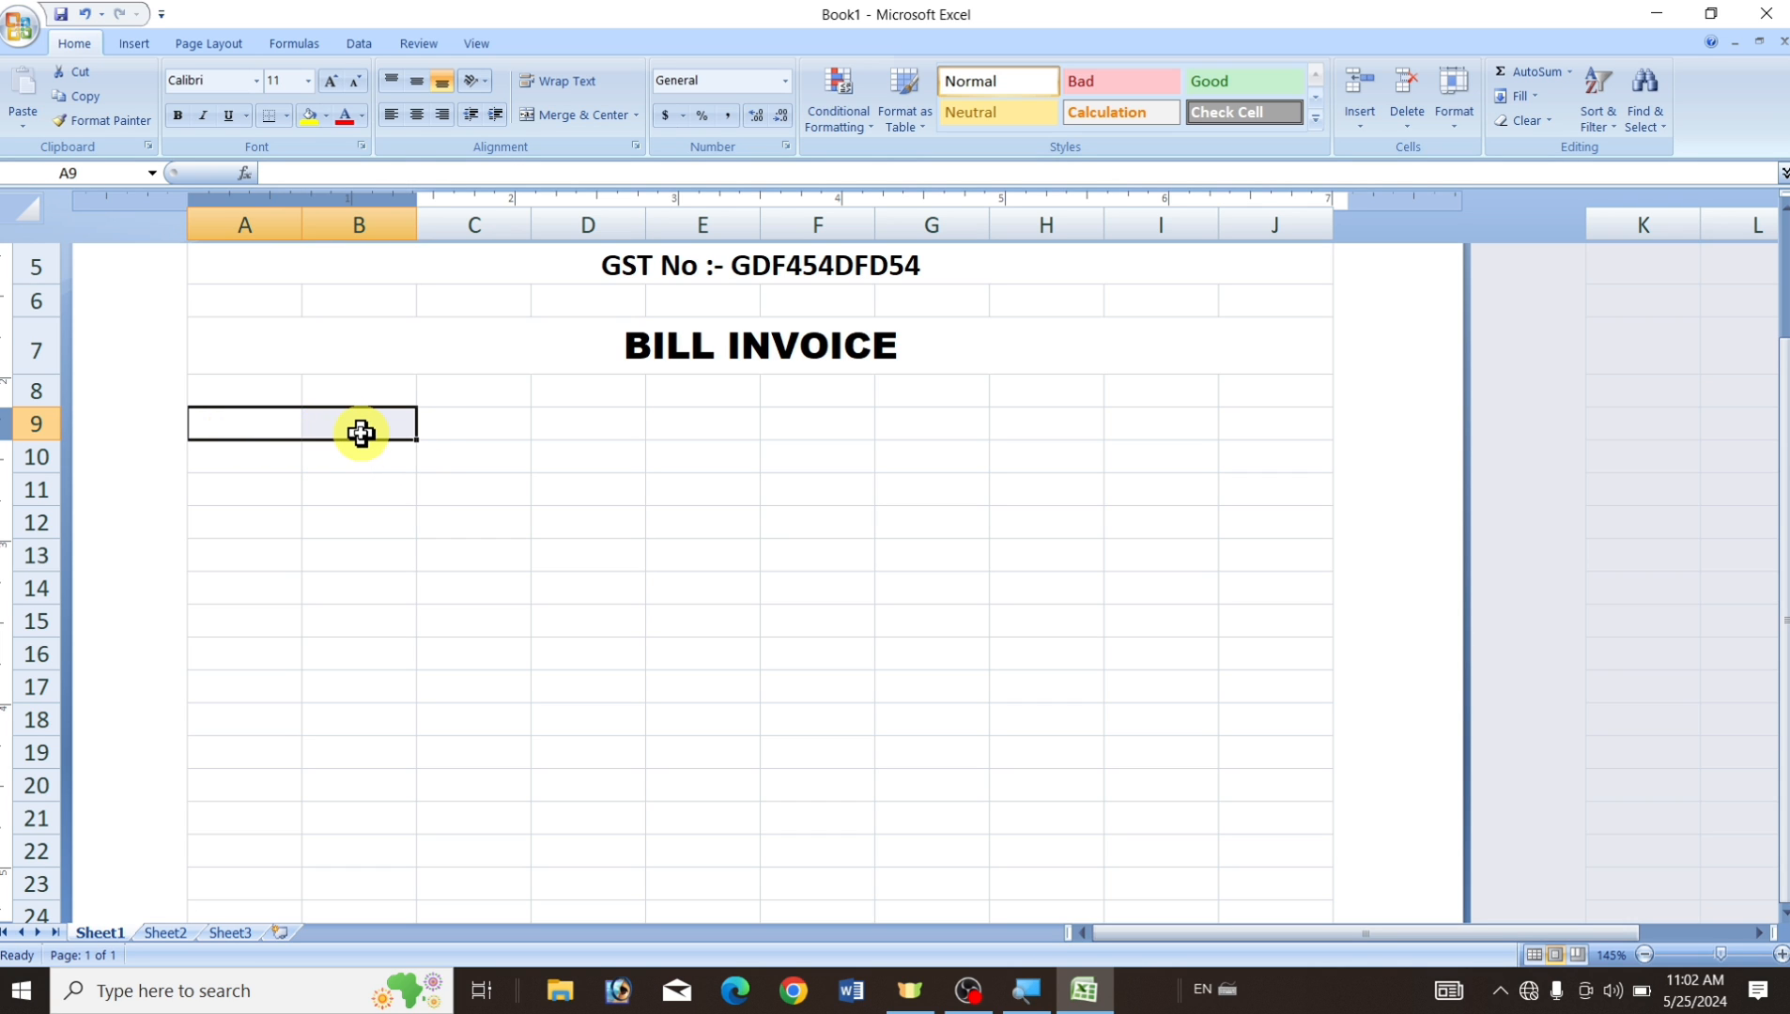
left_click(591, 116)
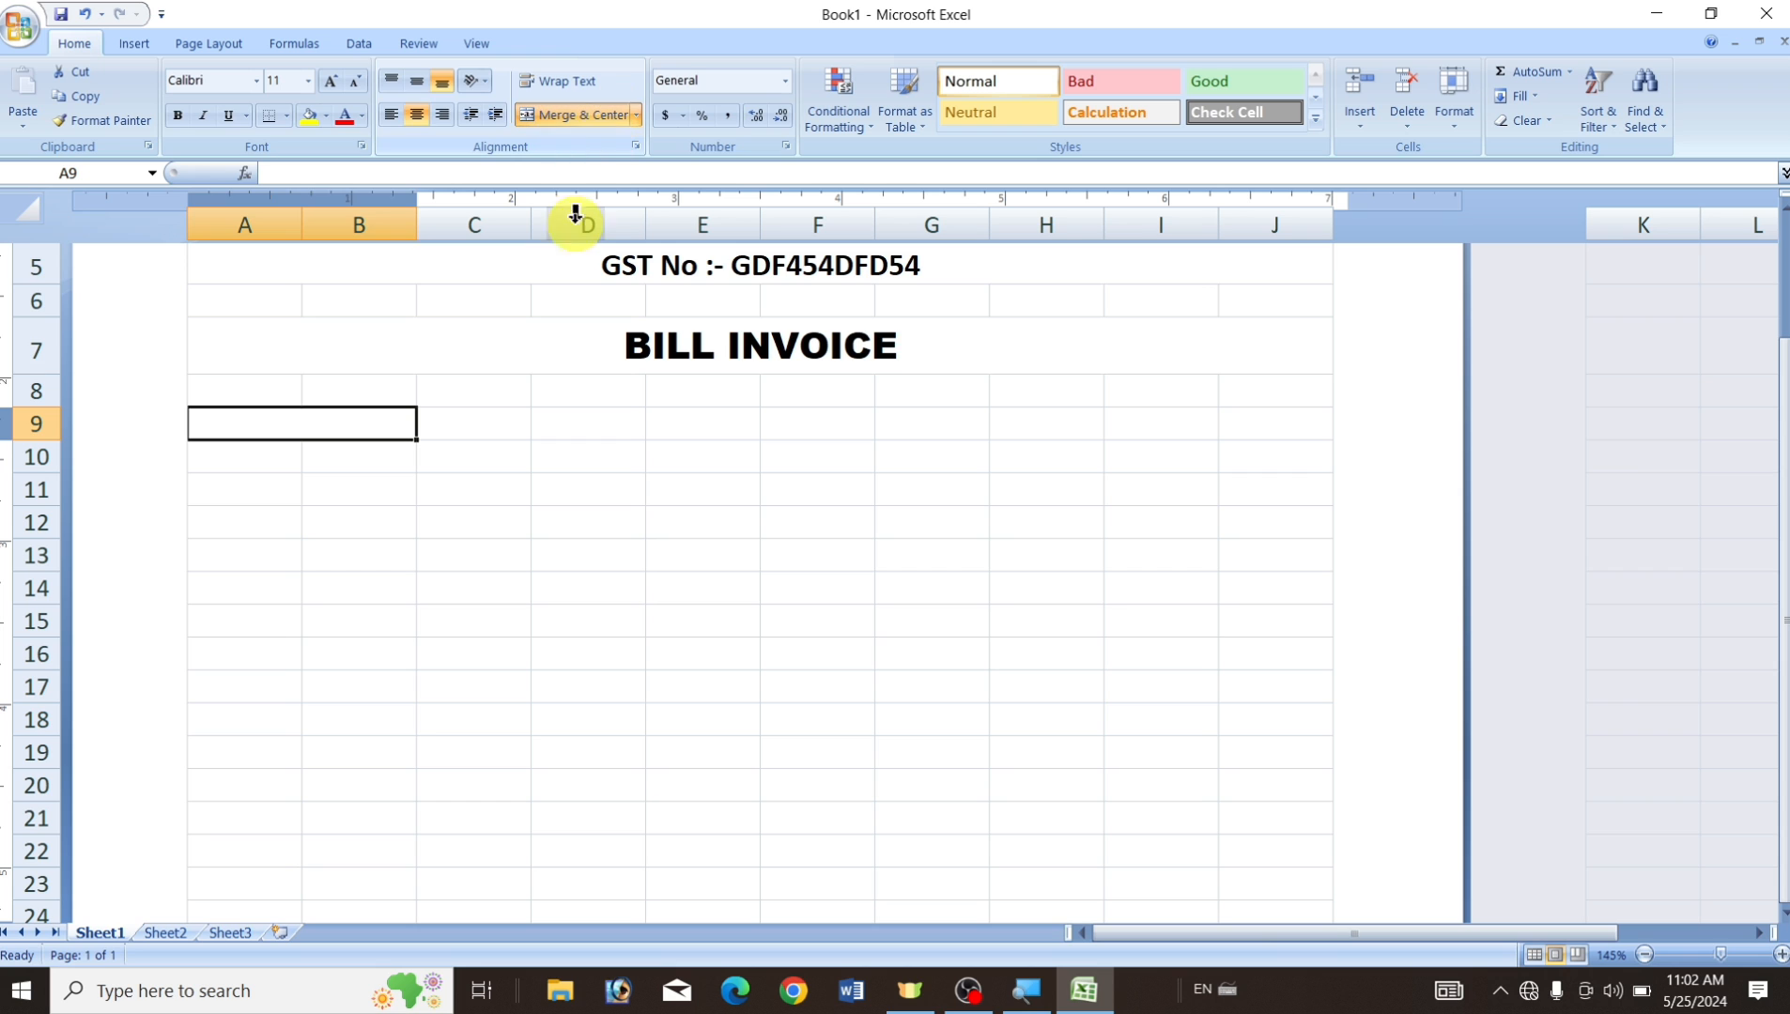
left_click(495, 503)
left_click_drag(464, 424, 557, 423)
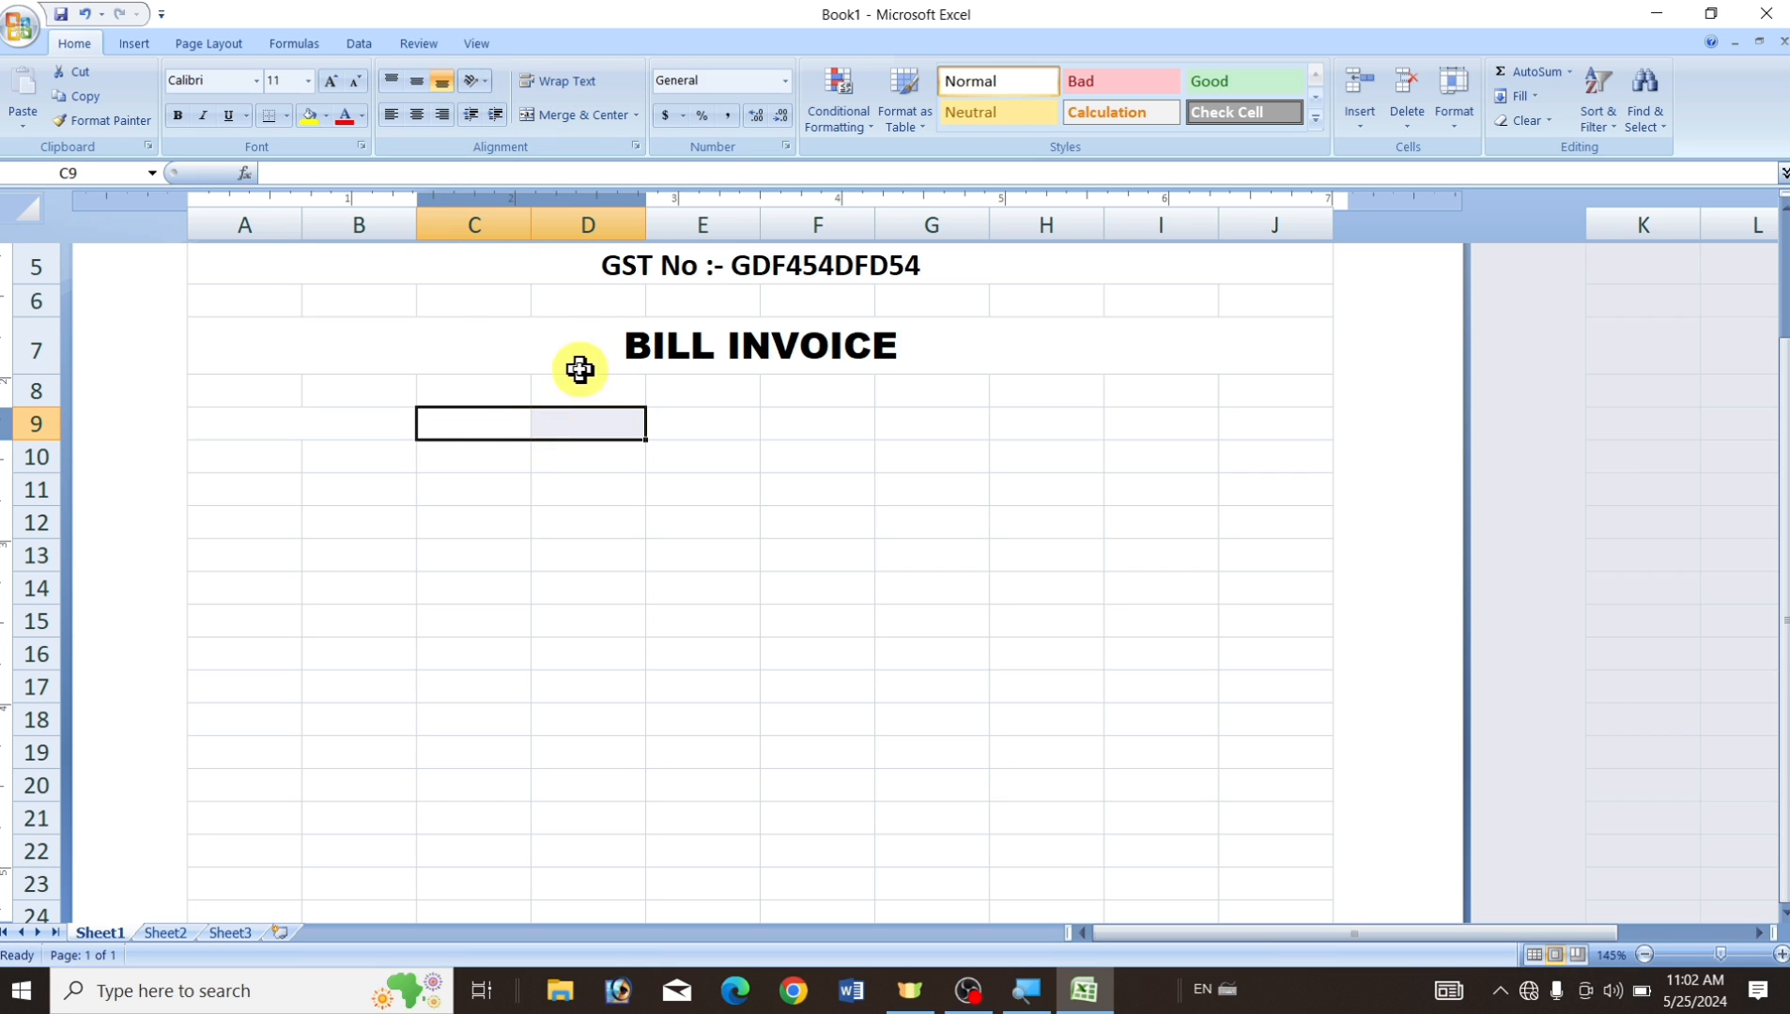
left_click(592, 116)
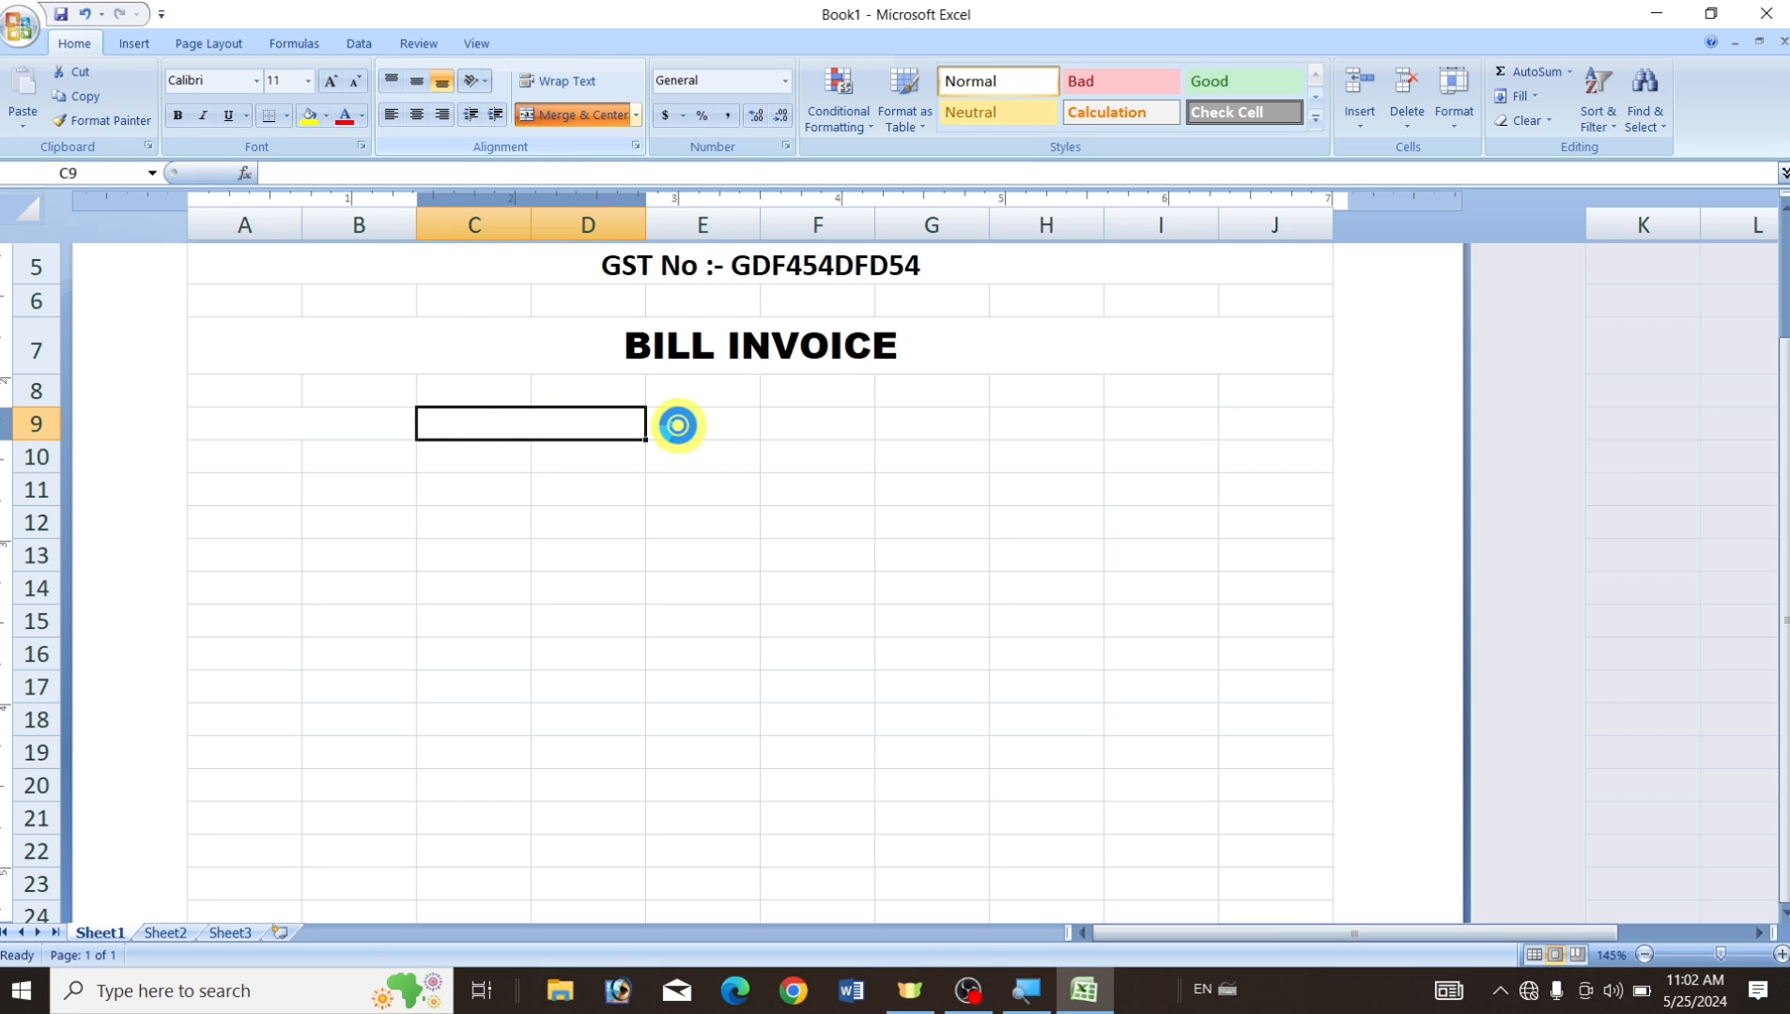
left_click(704, 424)
left_click_drag(703, 424, 812, 425)
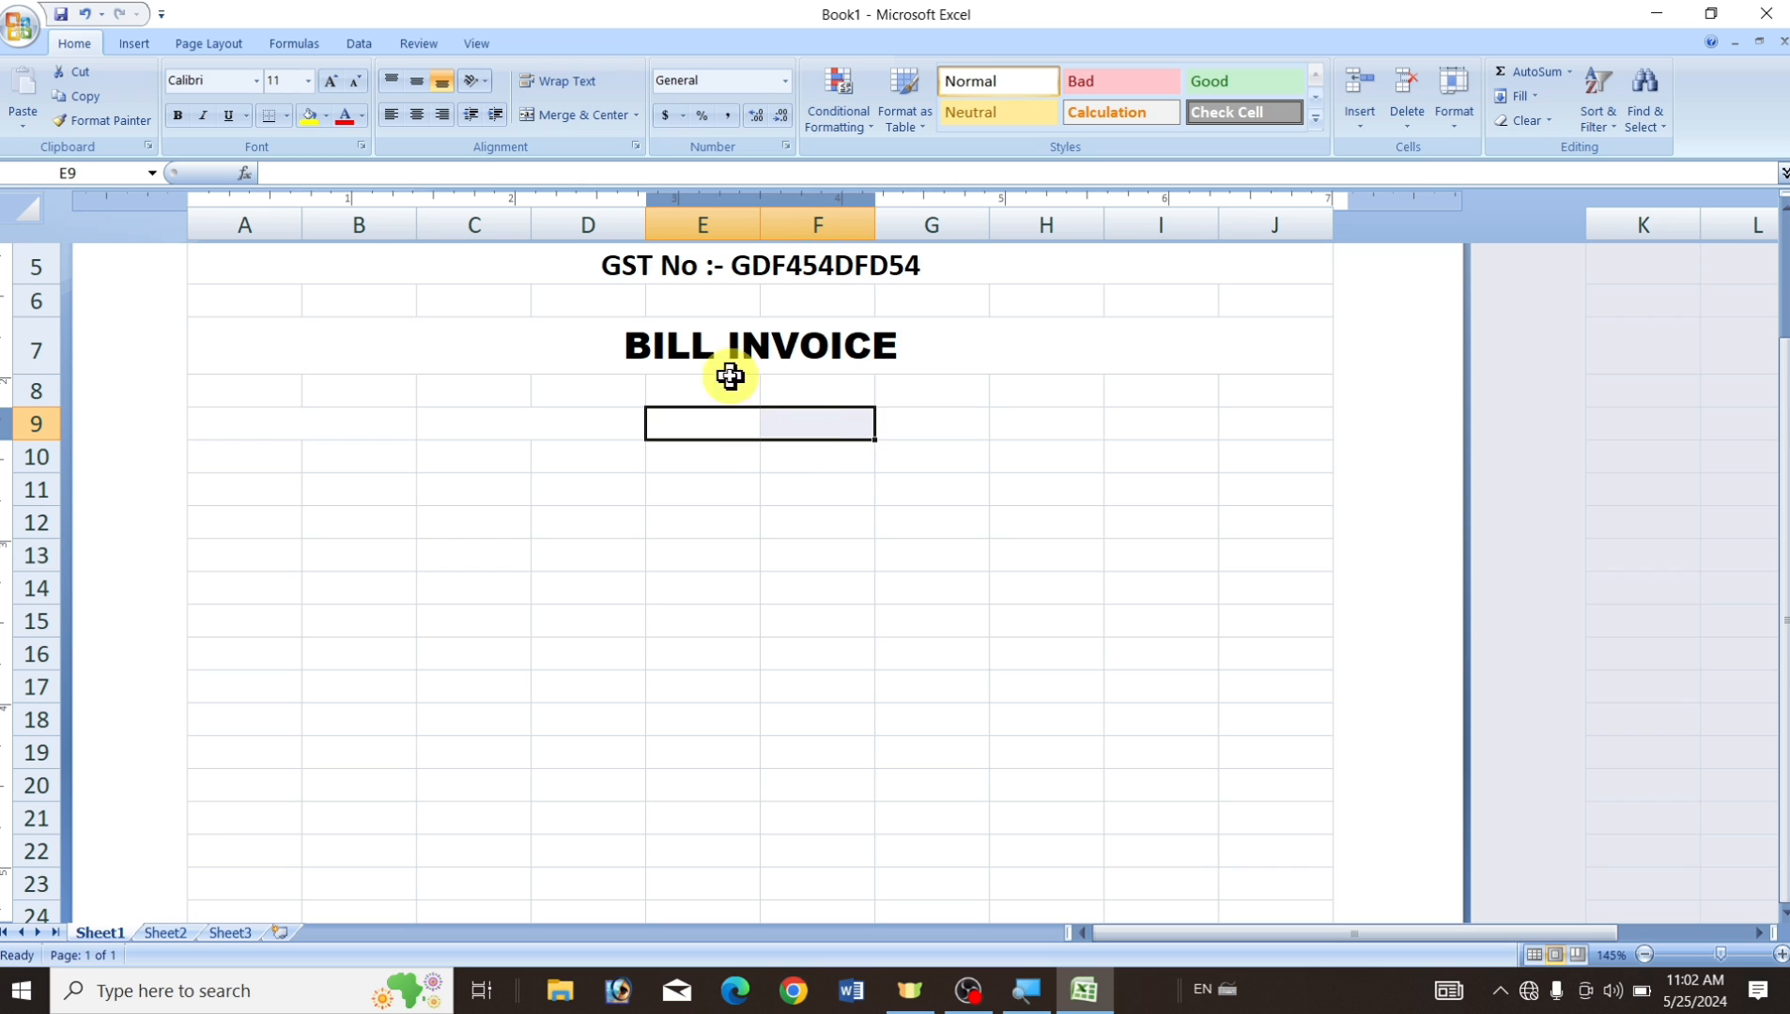
left_click(610, 118)
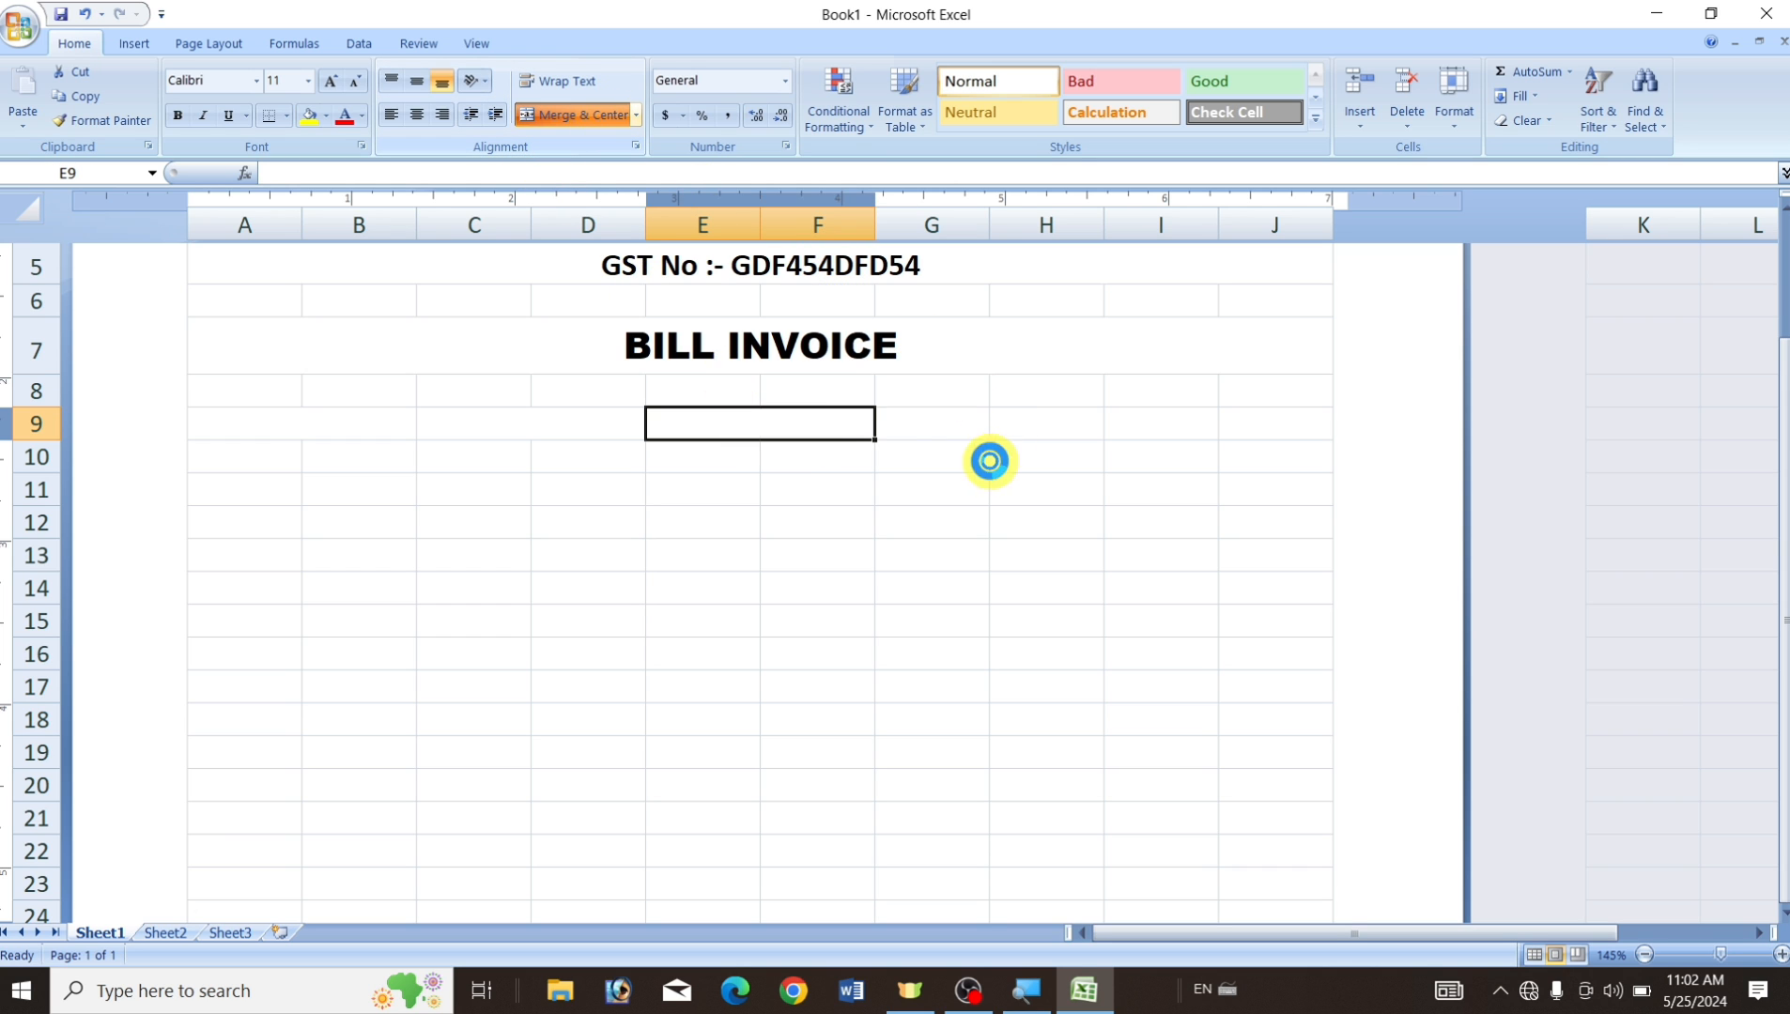
Merge G9:H9 and I9:J9 into two-column cells.
left_click(931, 425)
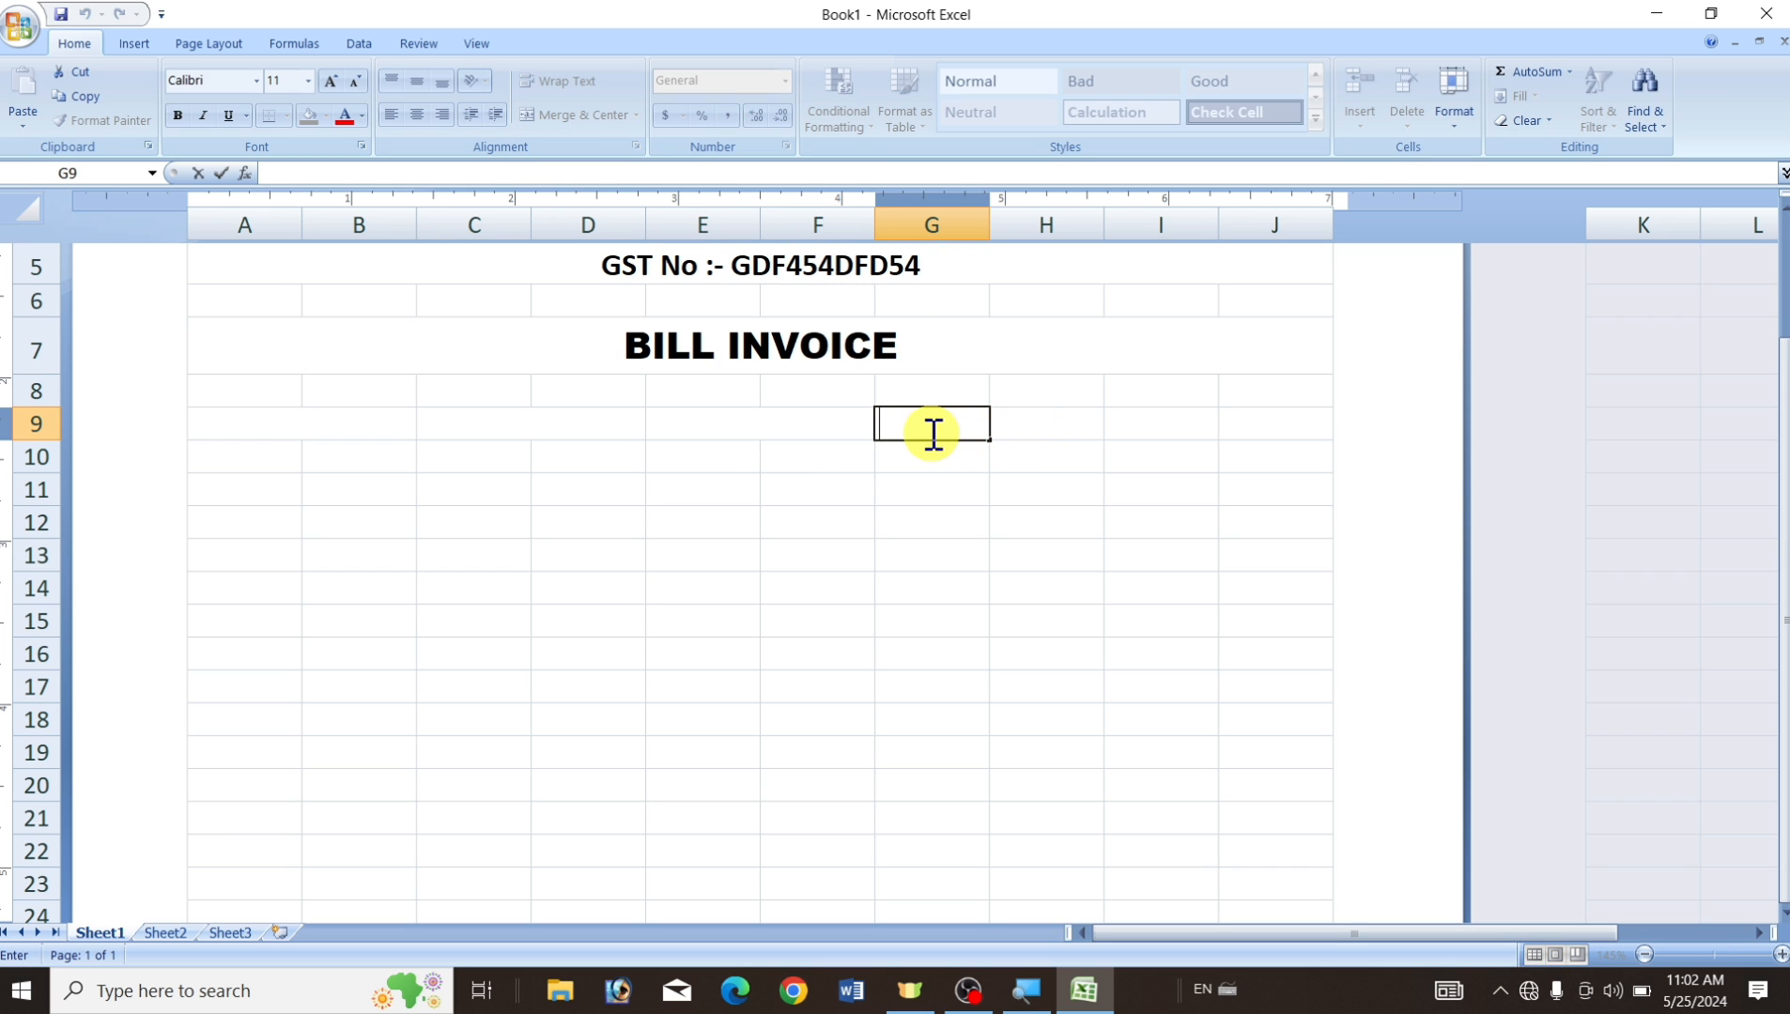
left_click(965, 479)
left_click_drag(933, 429, 1035, 419)
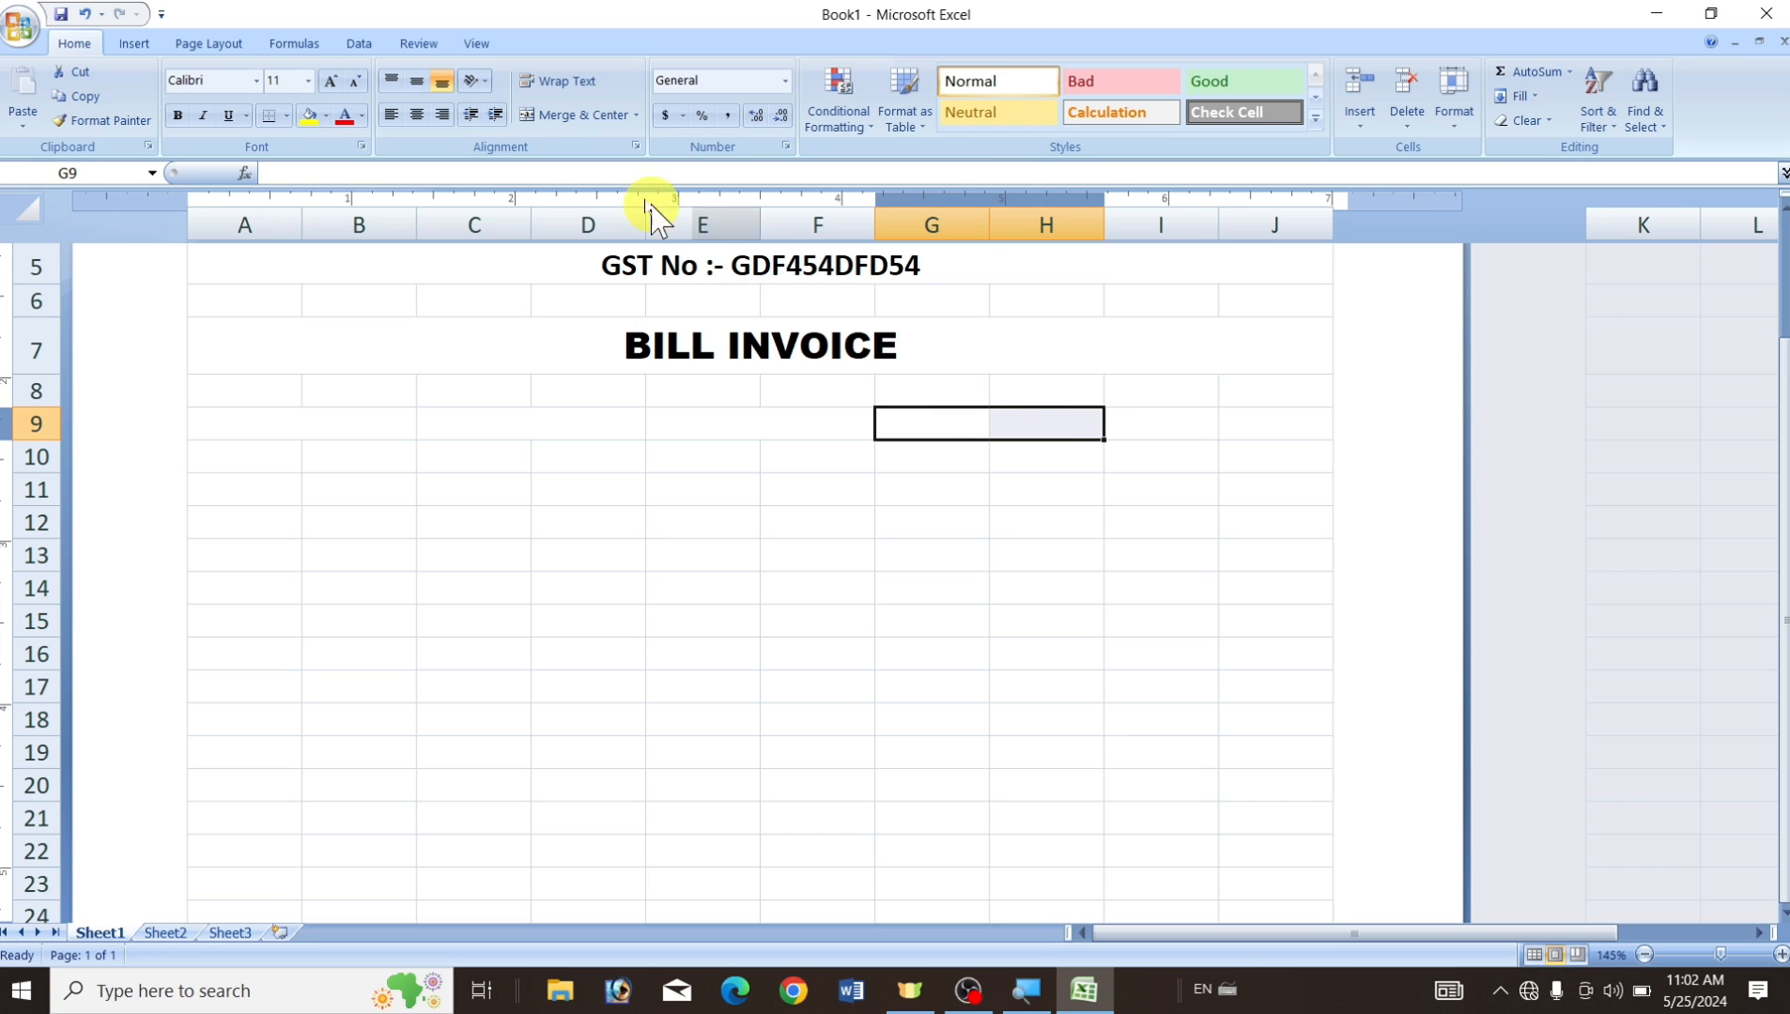
left_click(558, 110)
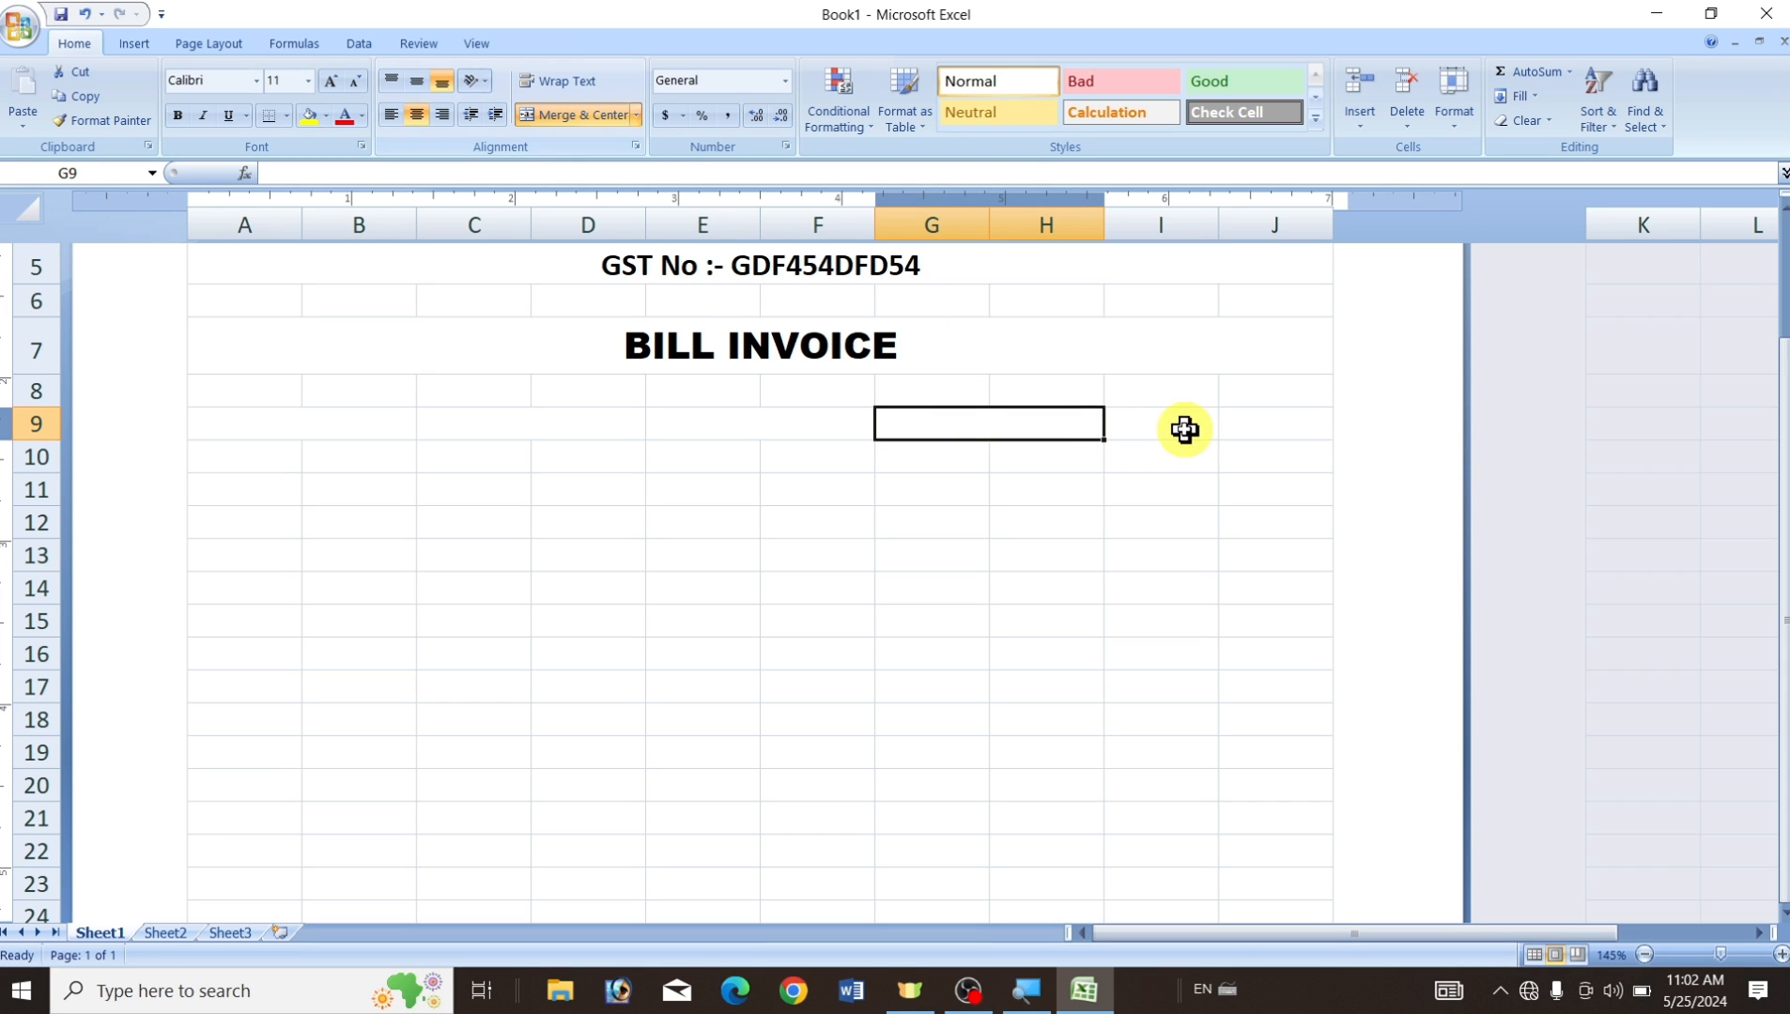
left_click_drag(1184, 429, 1264, 424)
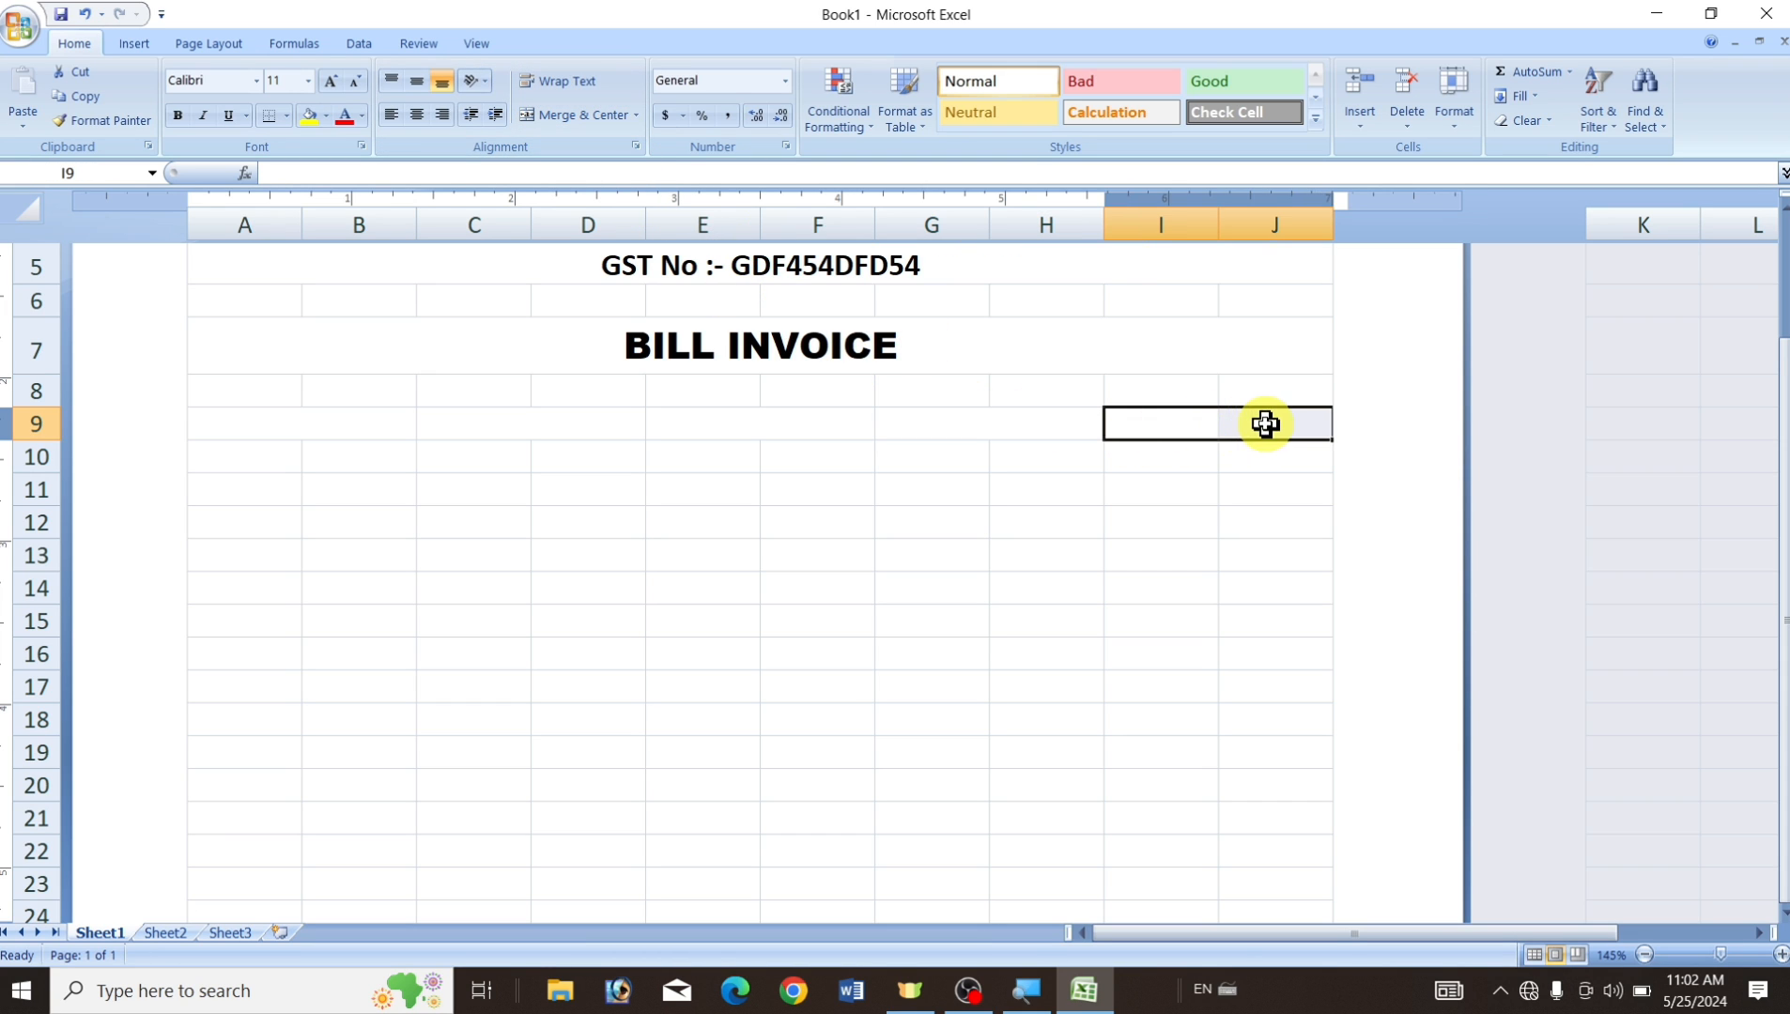
left_click(580, 131)
Verify the five merged cells across row 9, ending back on A9.
left_click(638, 548)
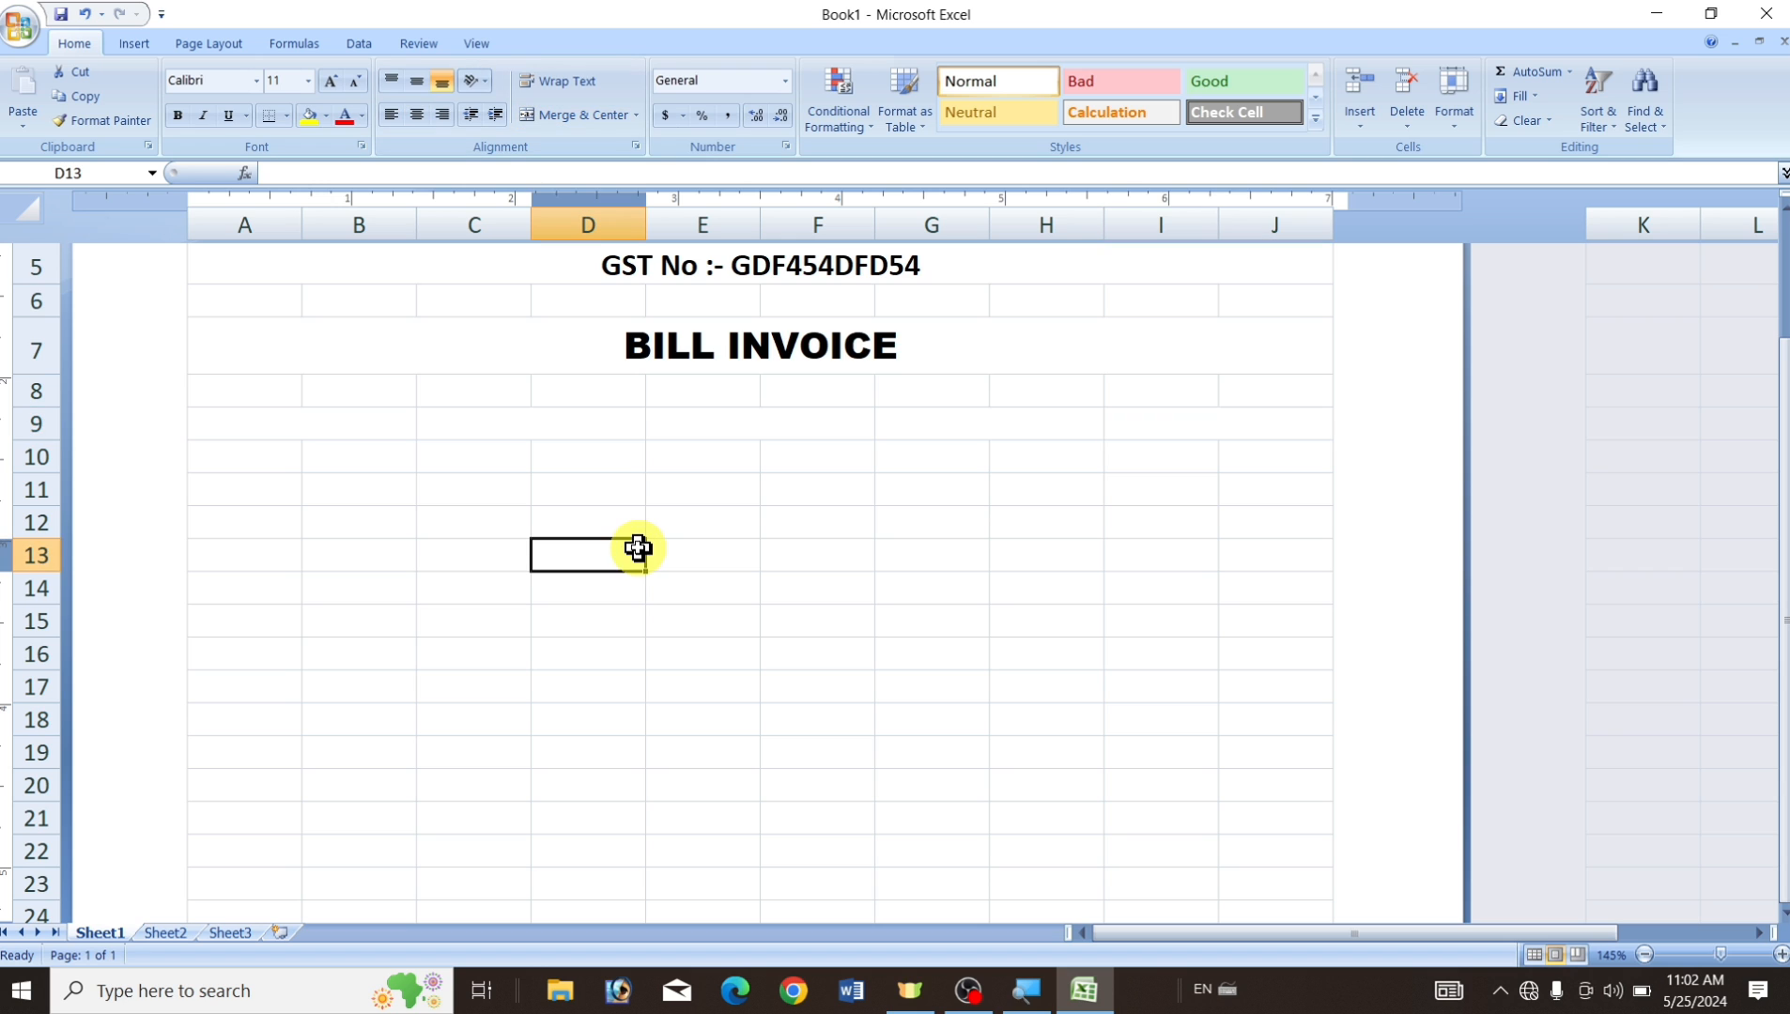
left_click(340, 424)
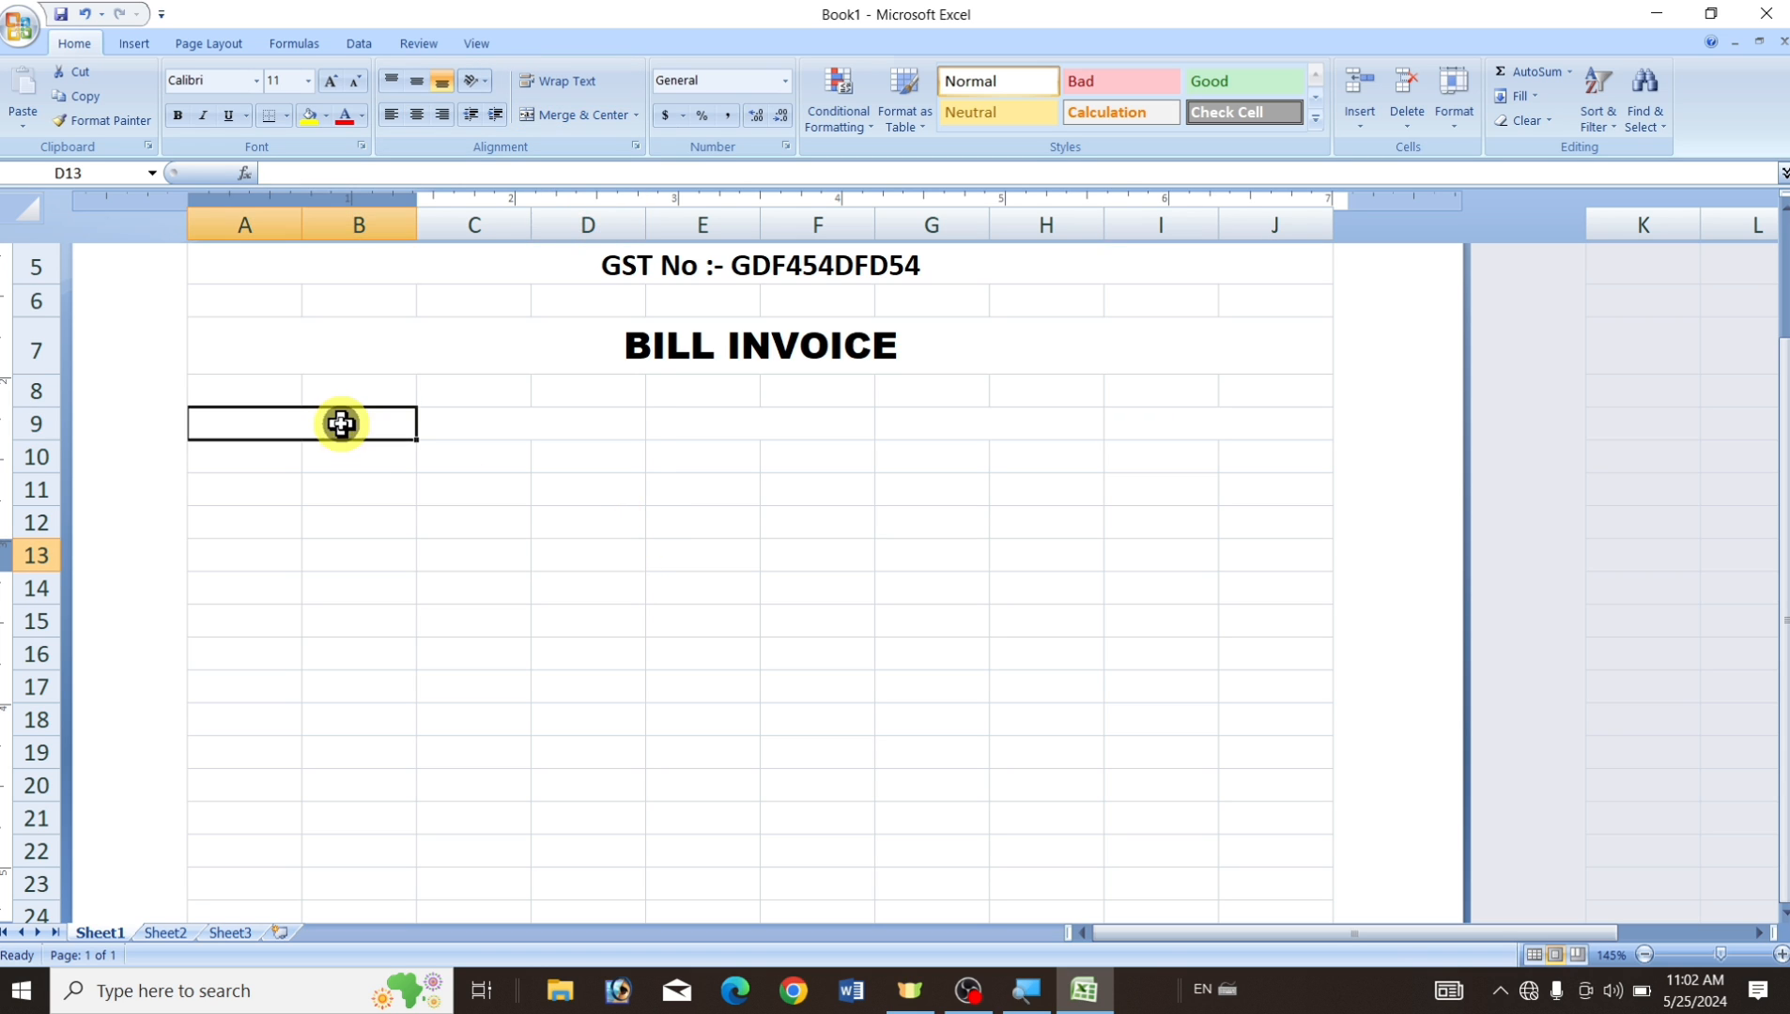
left_click(502, 433)
left_click(743, 428)
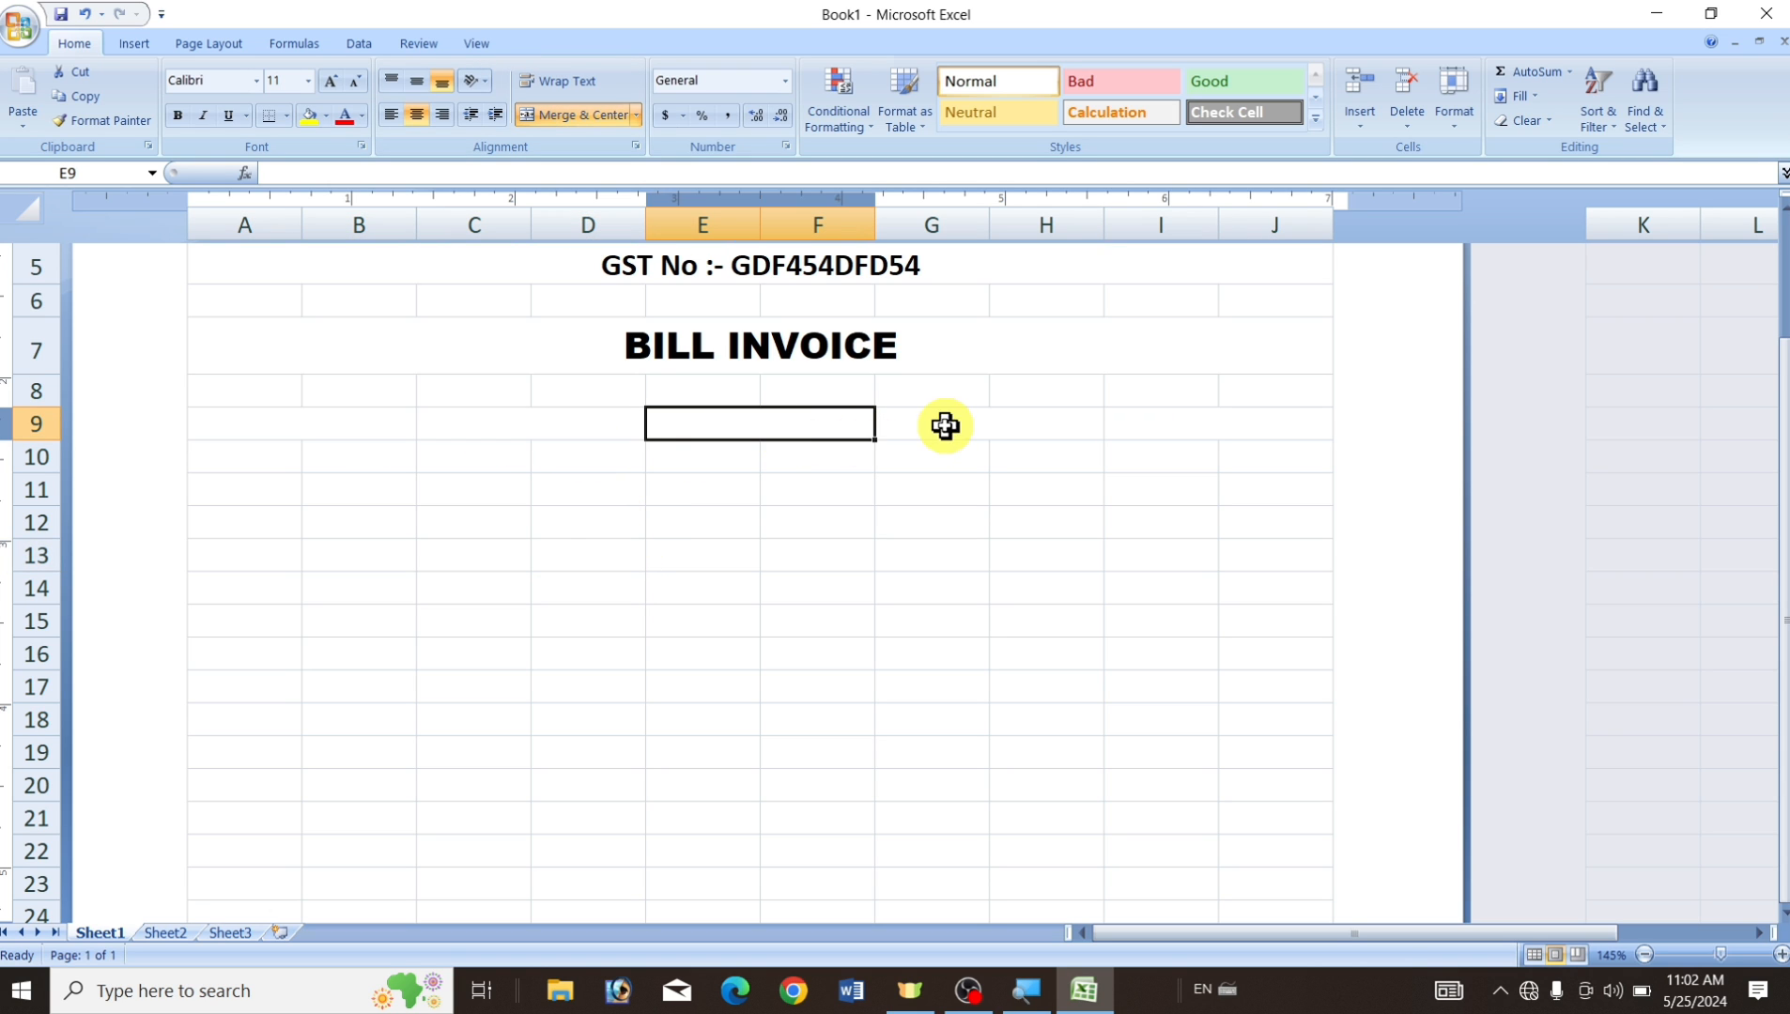
left_click(302, 424)
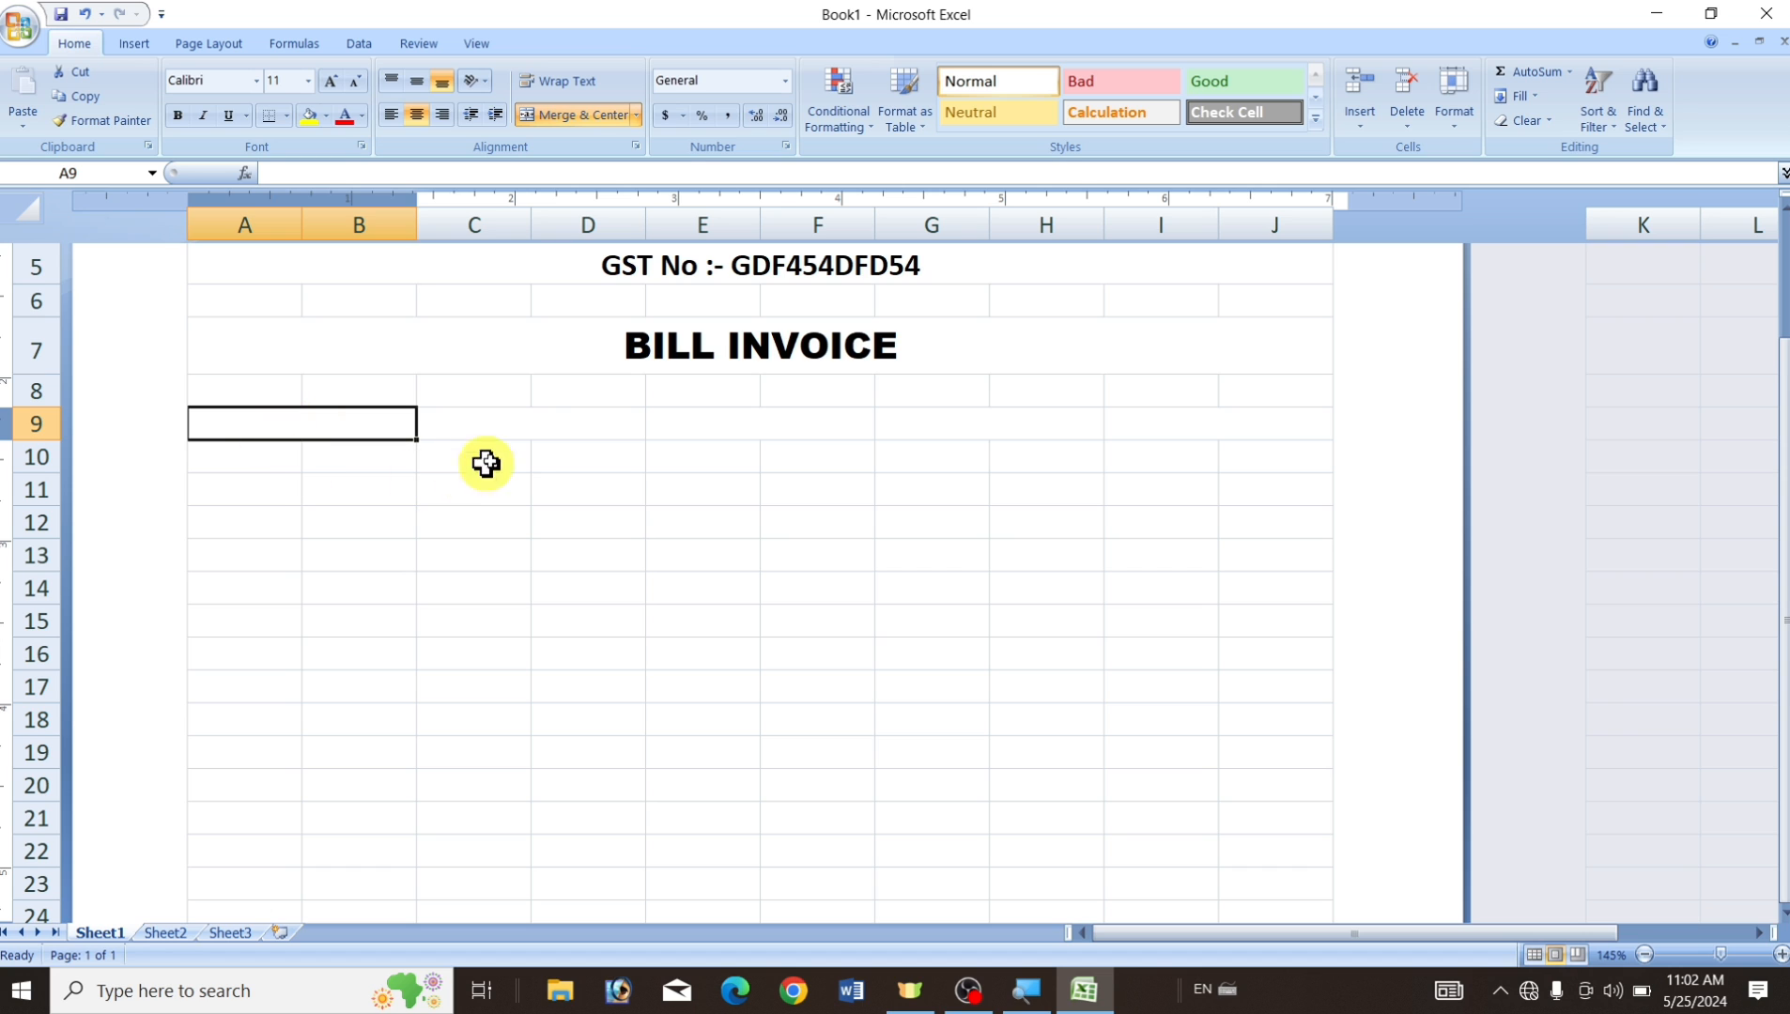
left_click(532, 429)
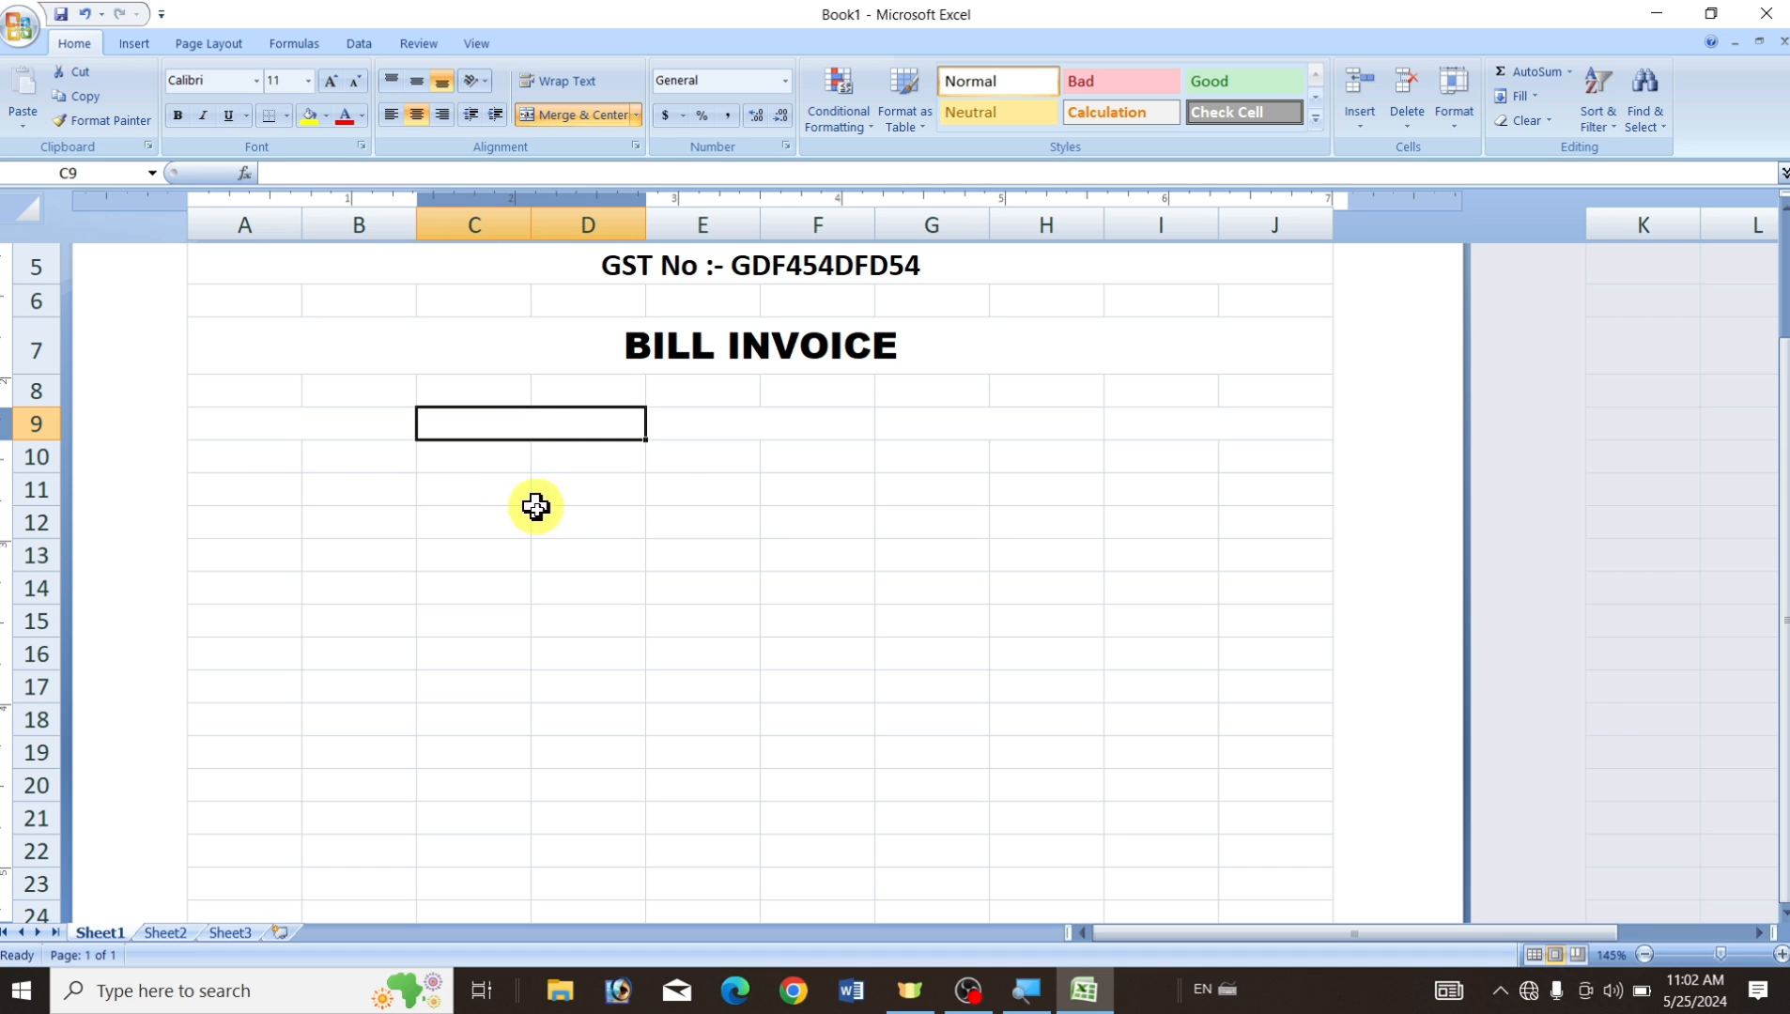
left_click(715, 425)
left_click(984, 421)
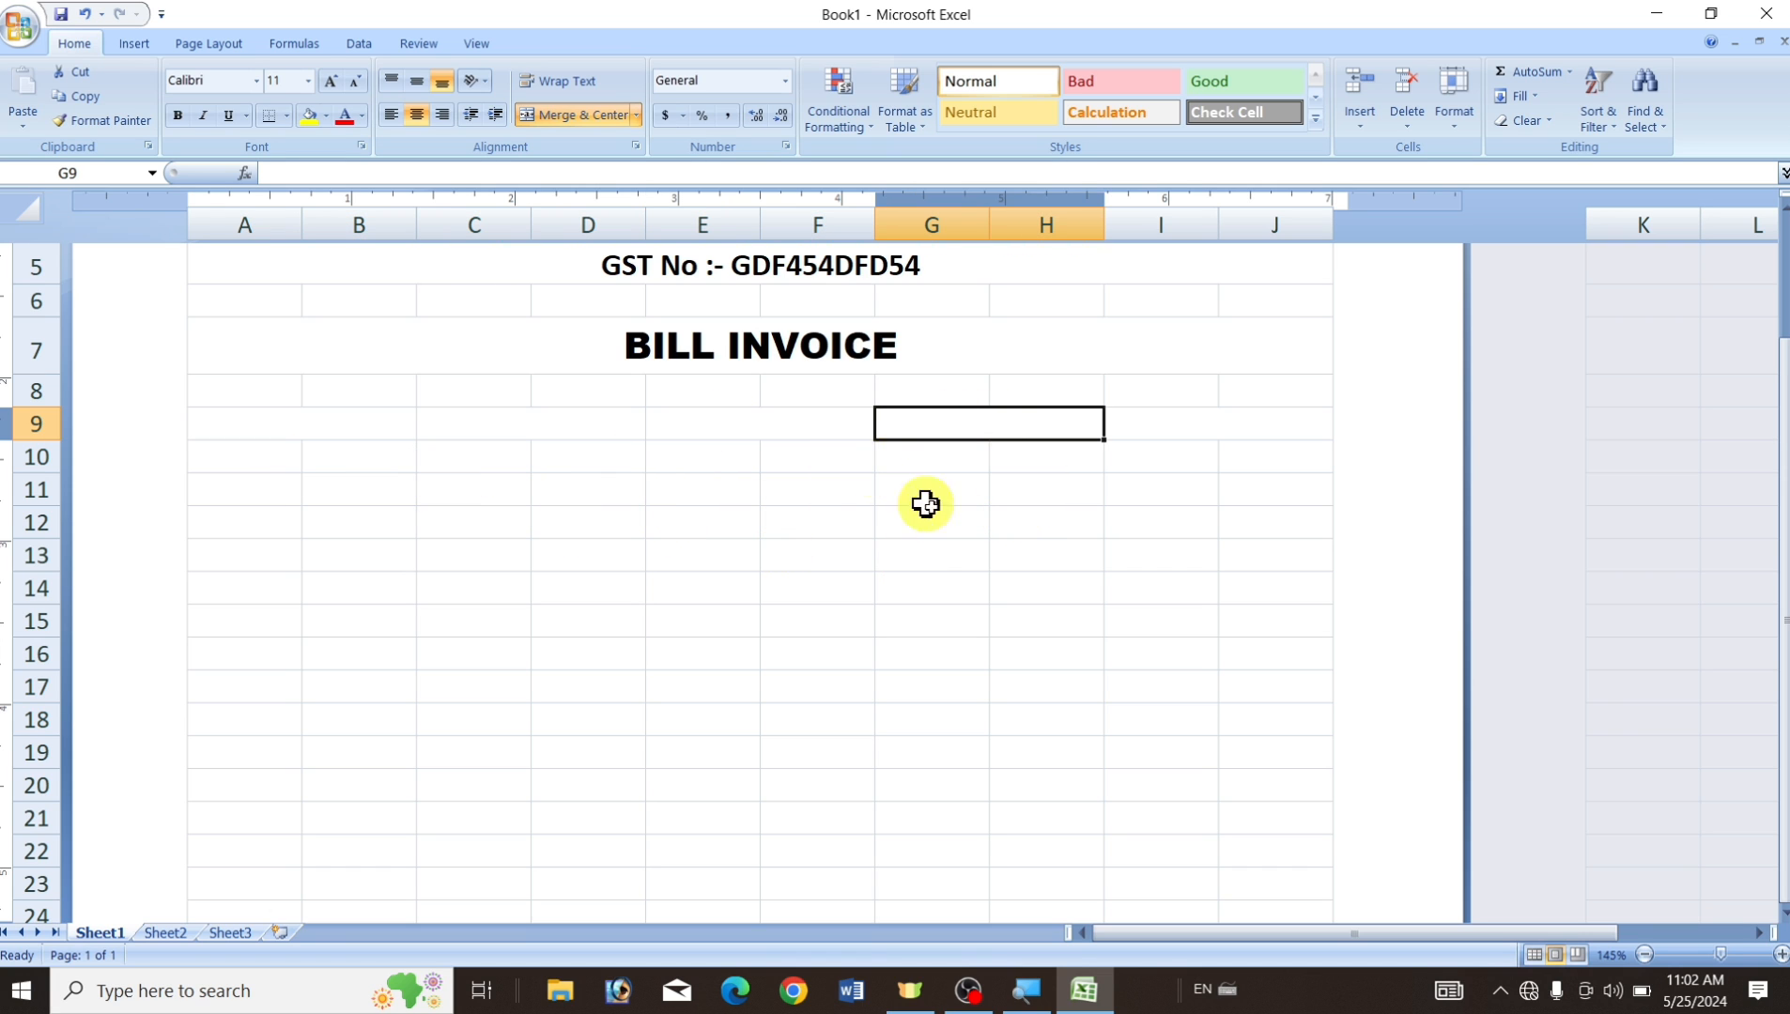
left_click(1160, 430)
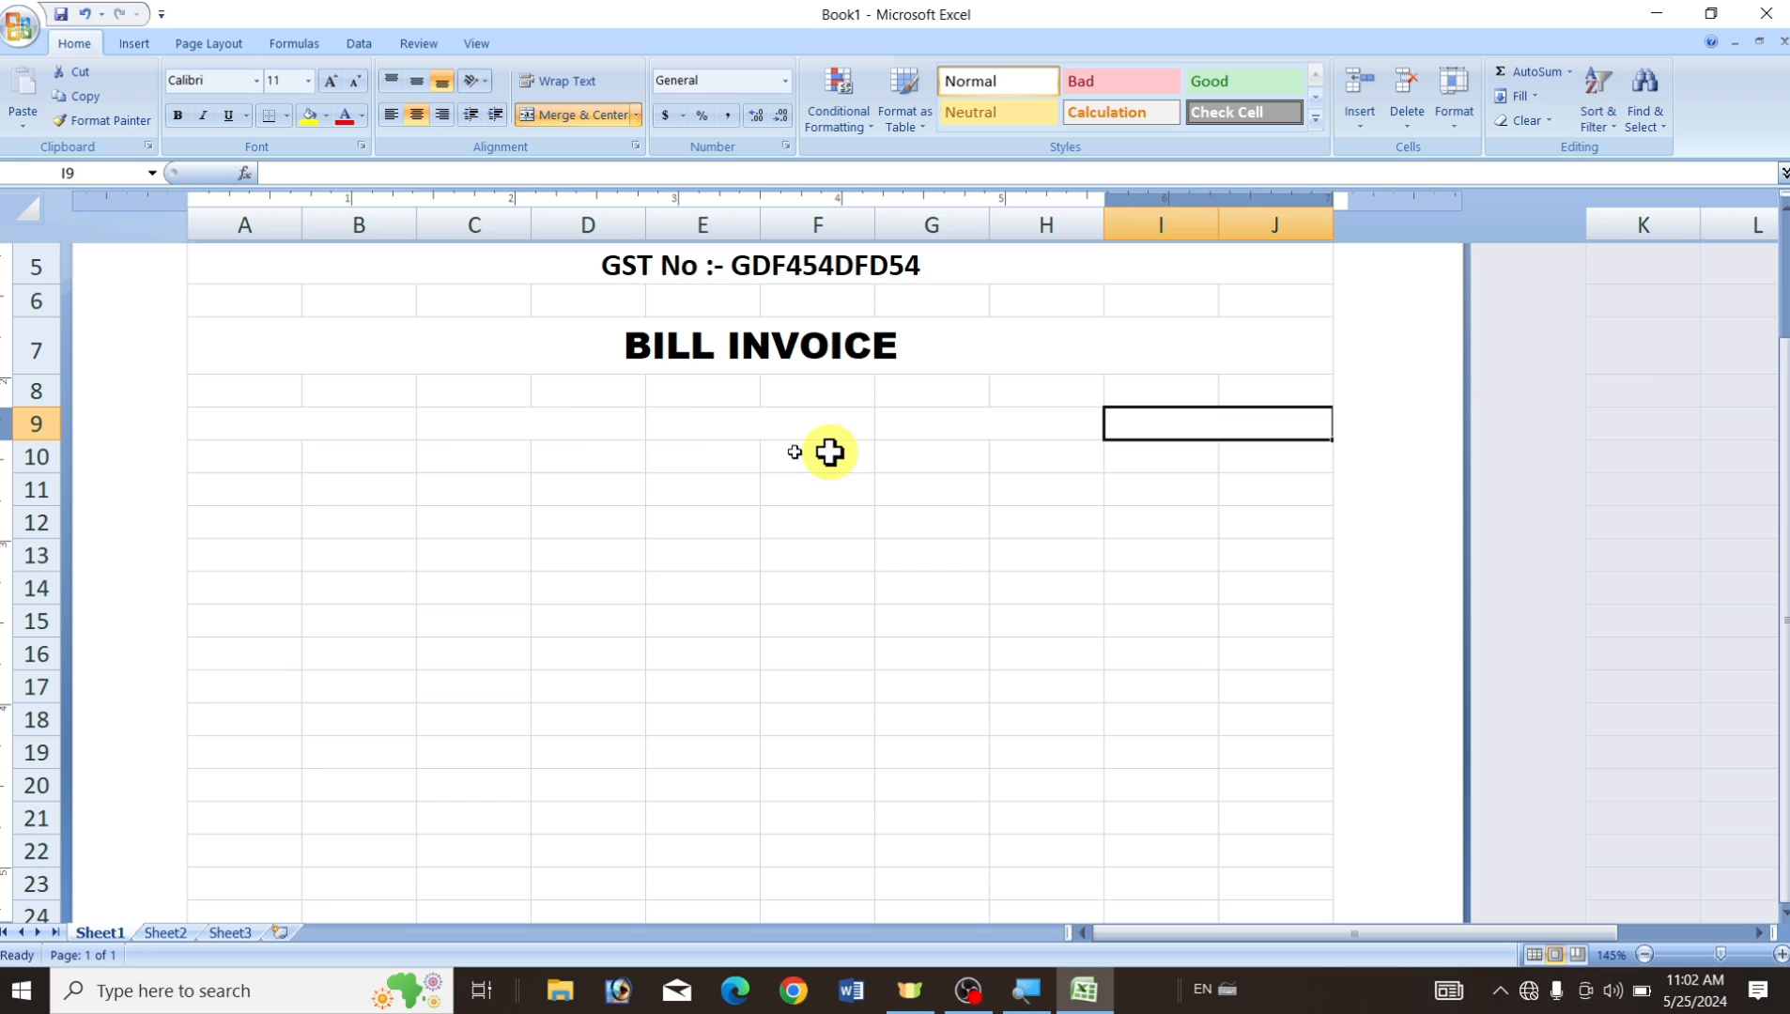
left_click(336, 434)
left_click(493, 429)
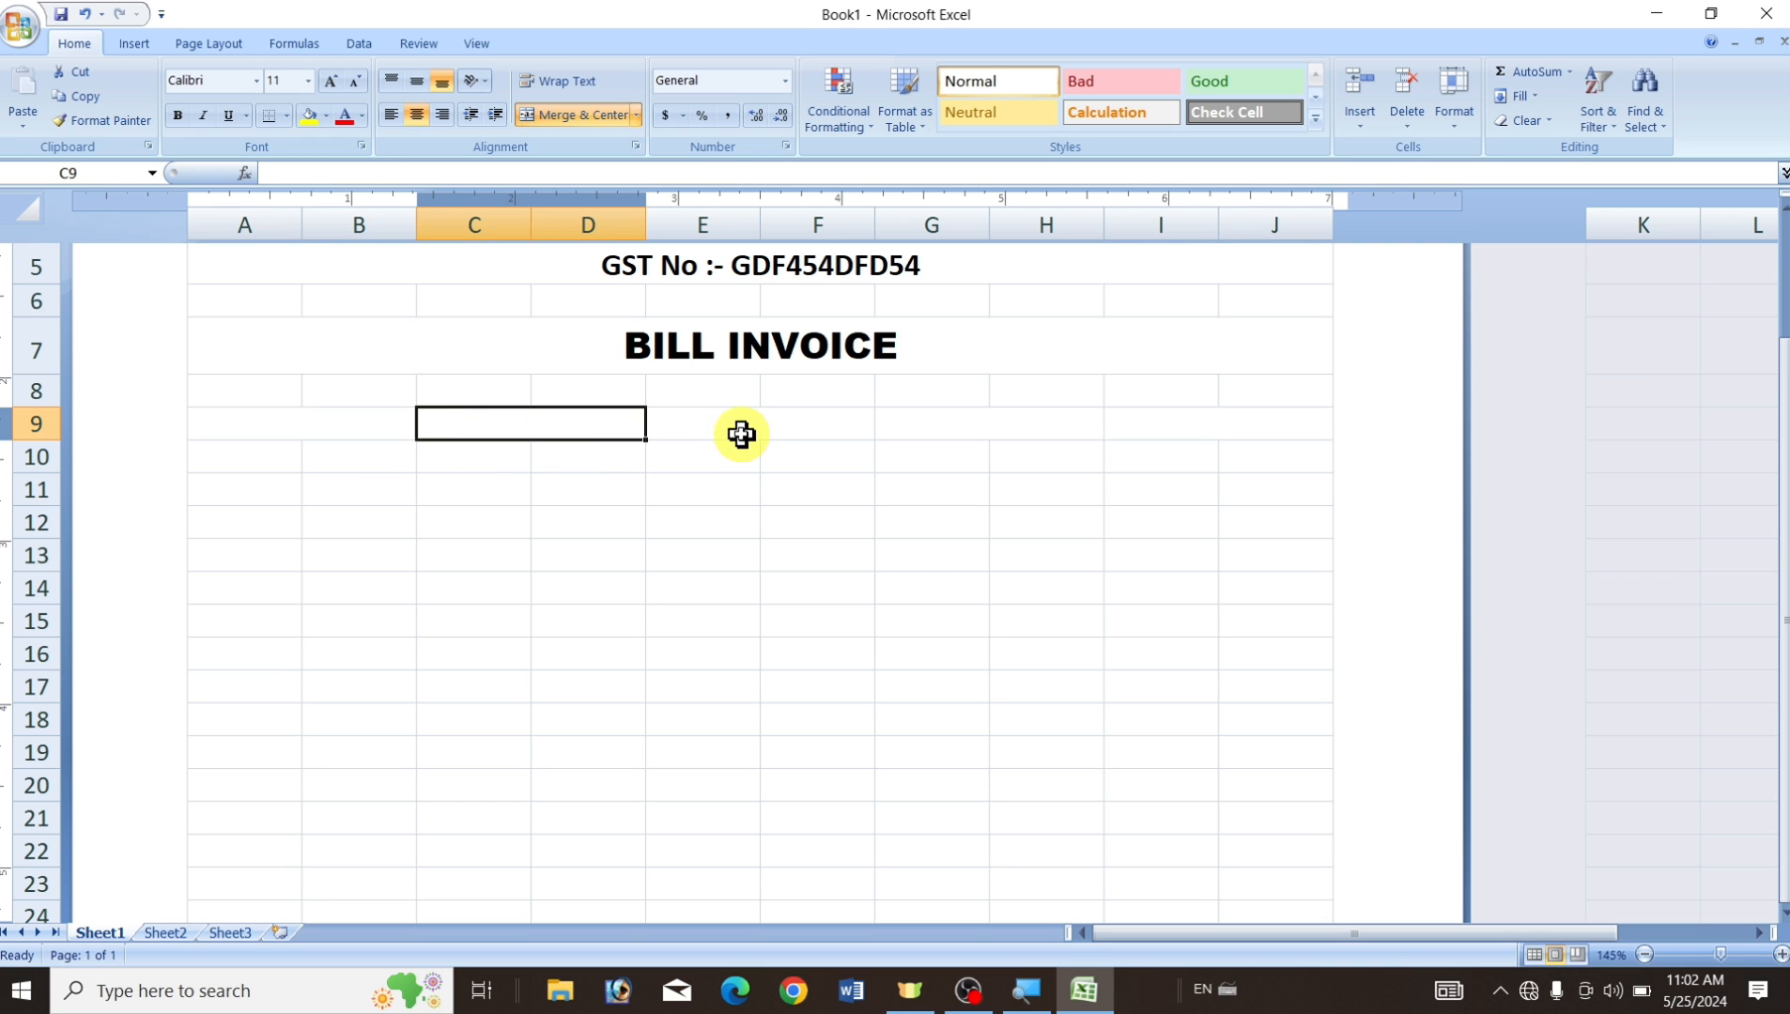
left_click(741, 434)
left_click(950, 434)
left_click(287, 429)
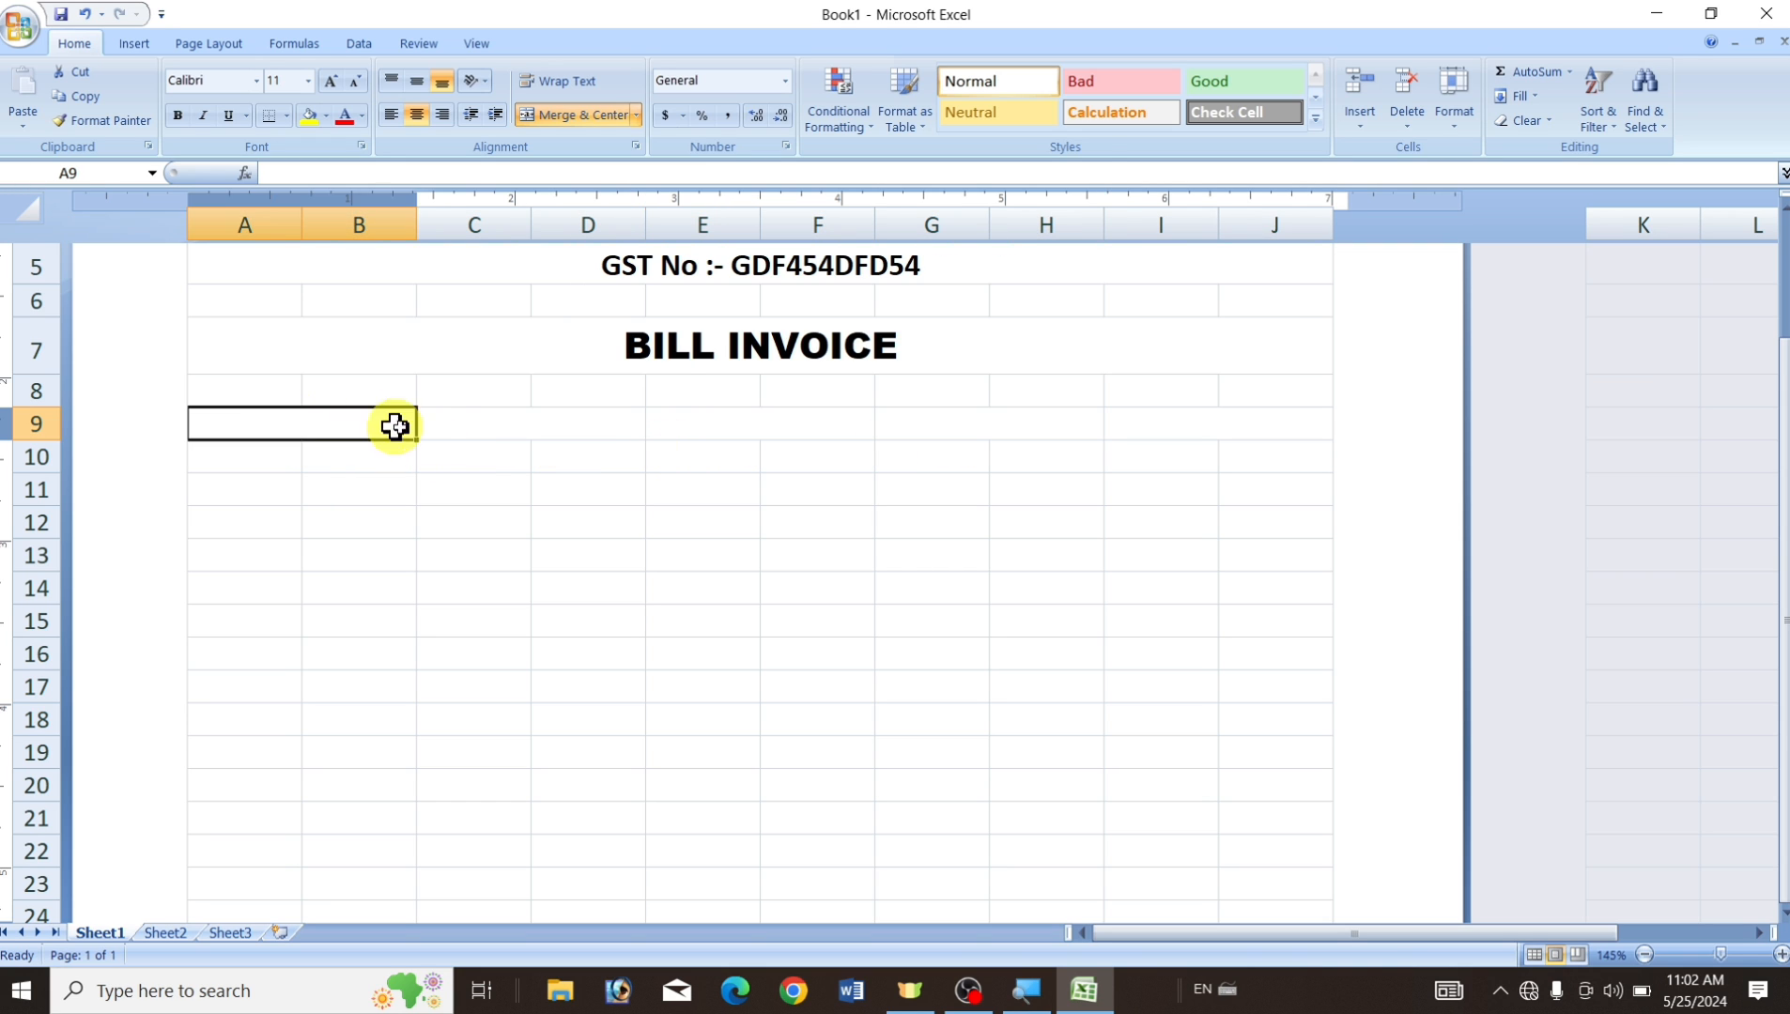
left_click(503, 427)
left_click(751, 435)
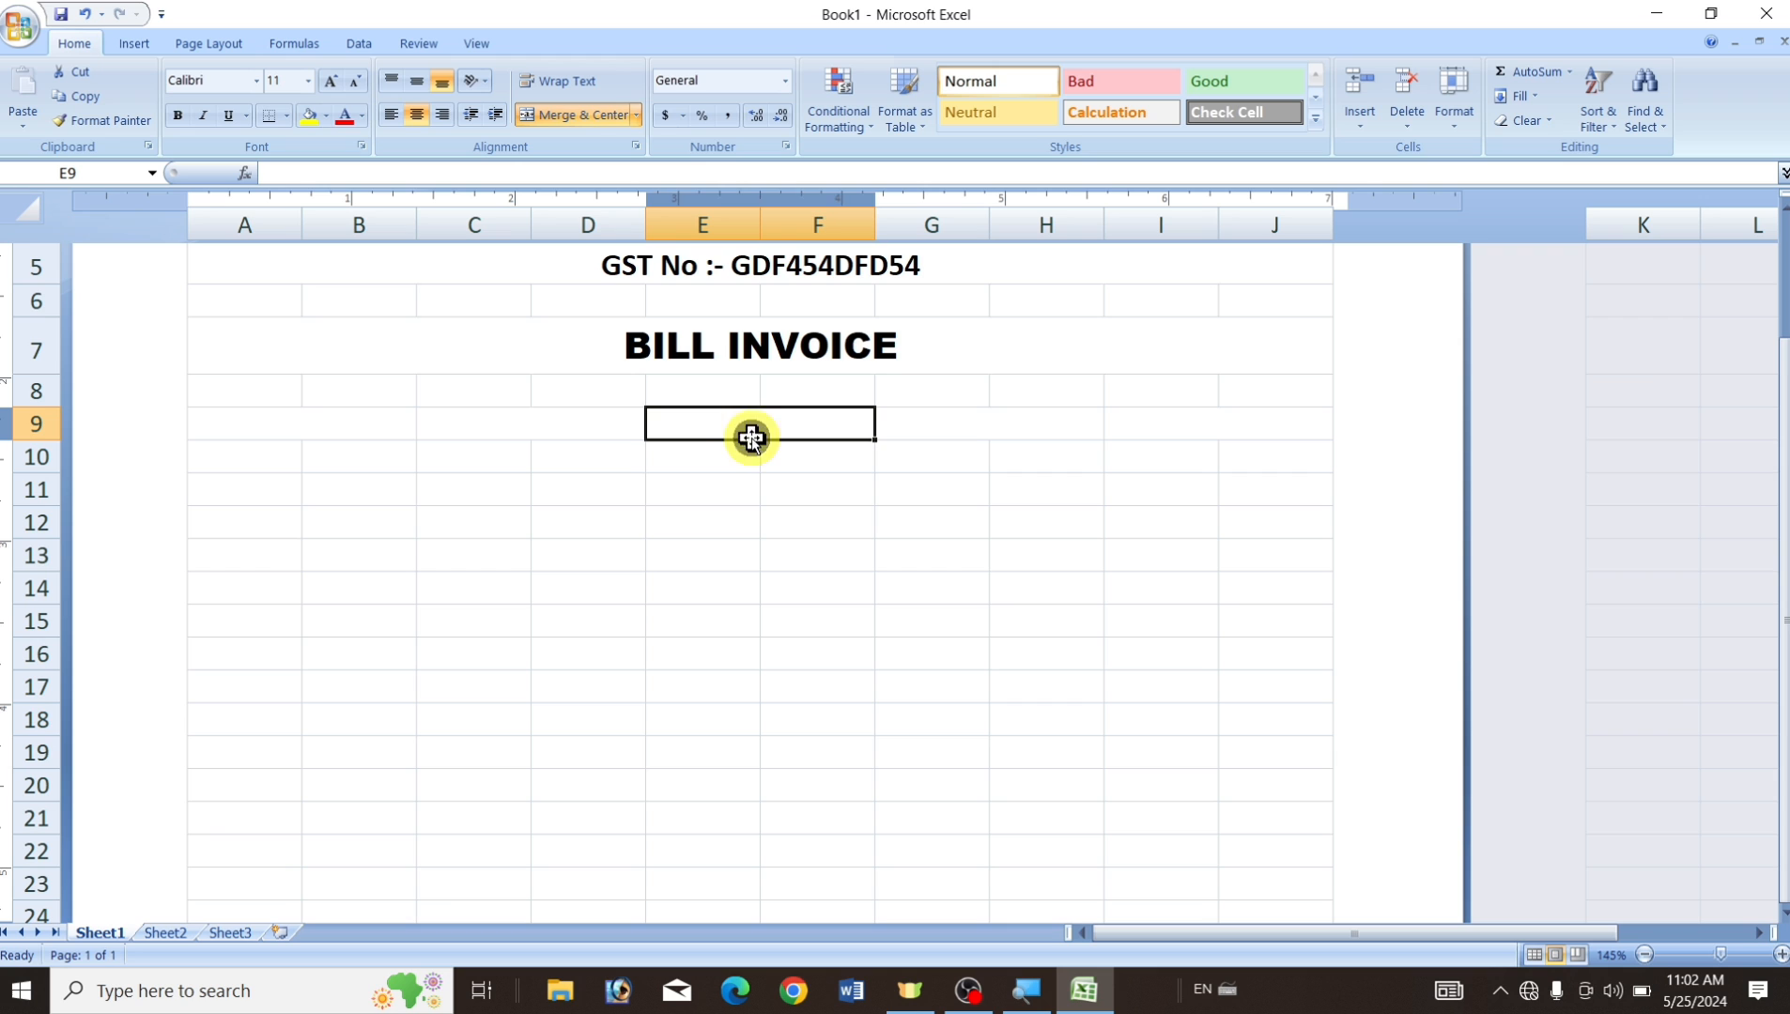
left_click(324, 424)
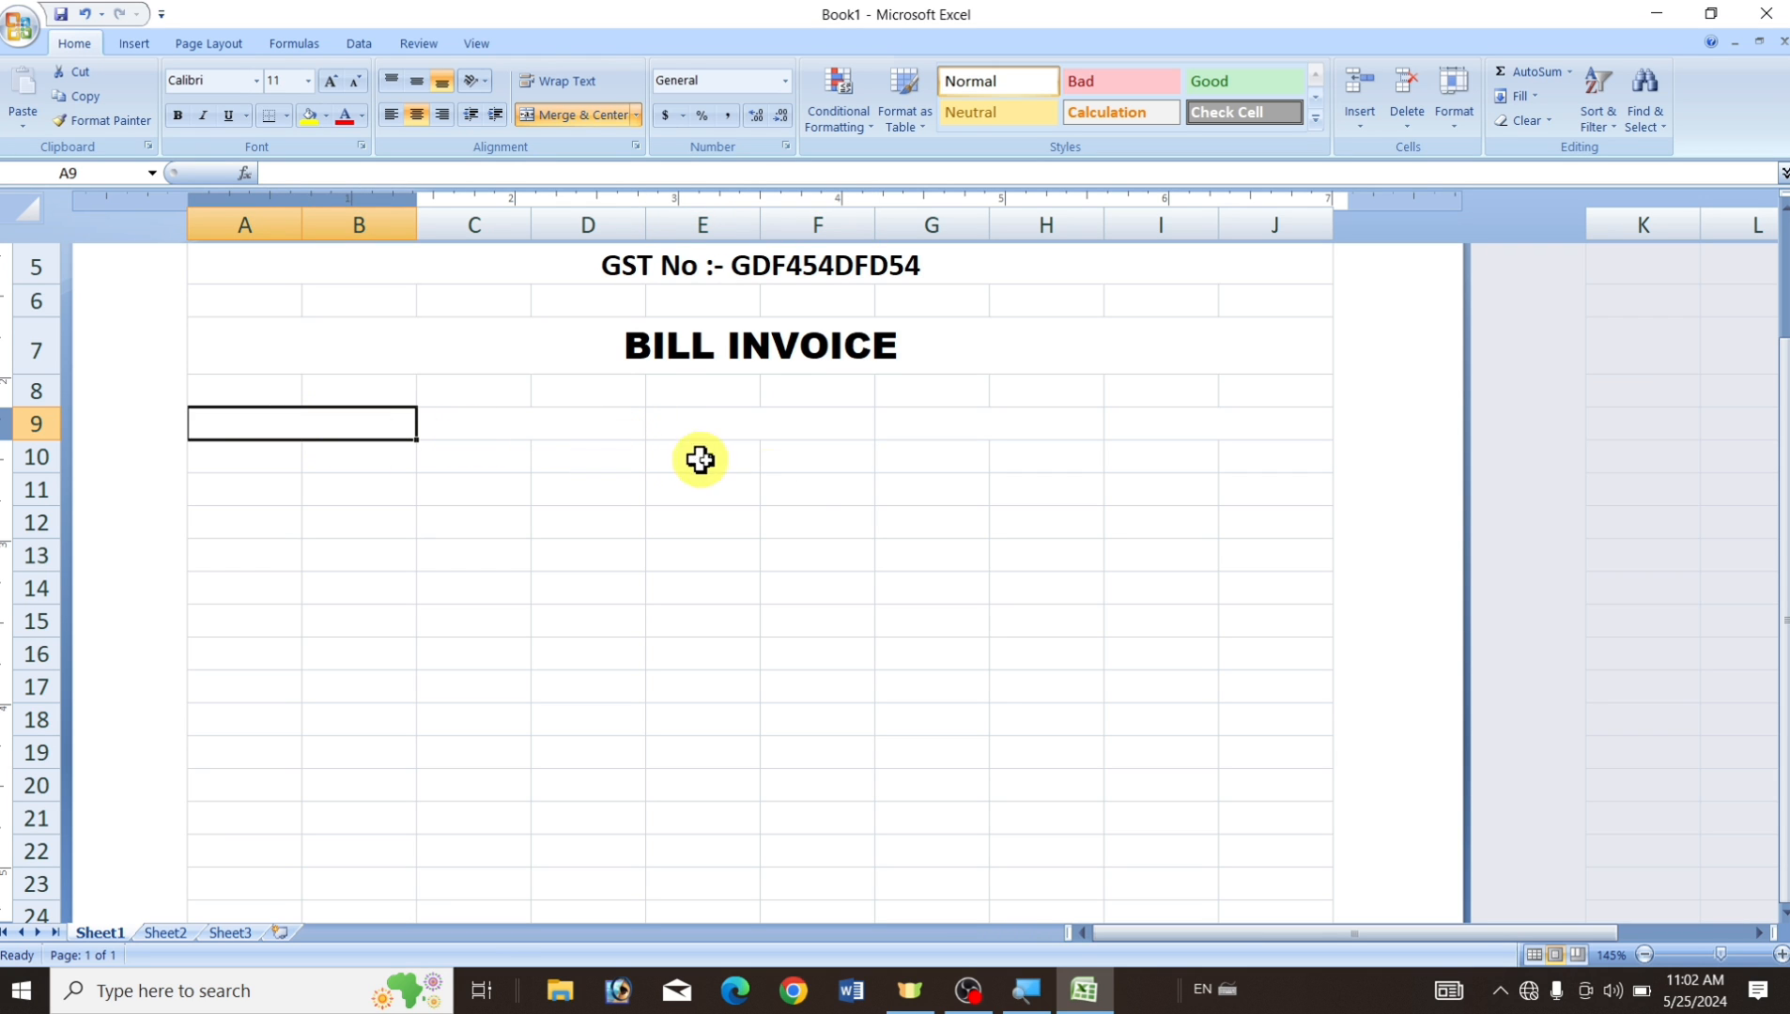
Type SL.NO., PRODUCT NAME, RATE, QUENTITY and AMOUNT across the merged row 9 cells.
type("SL.NO.")
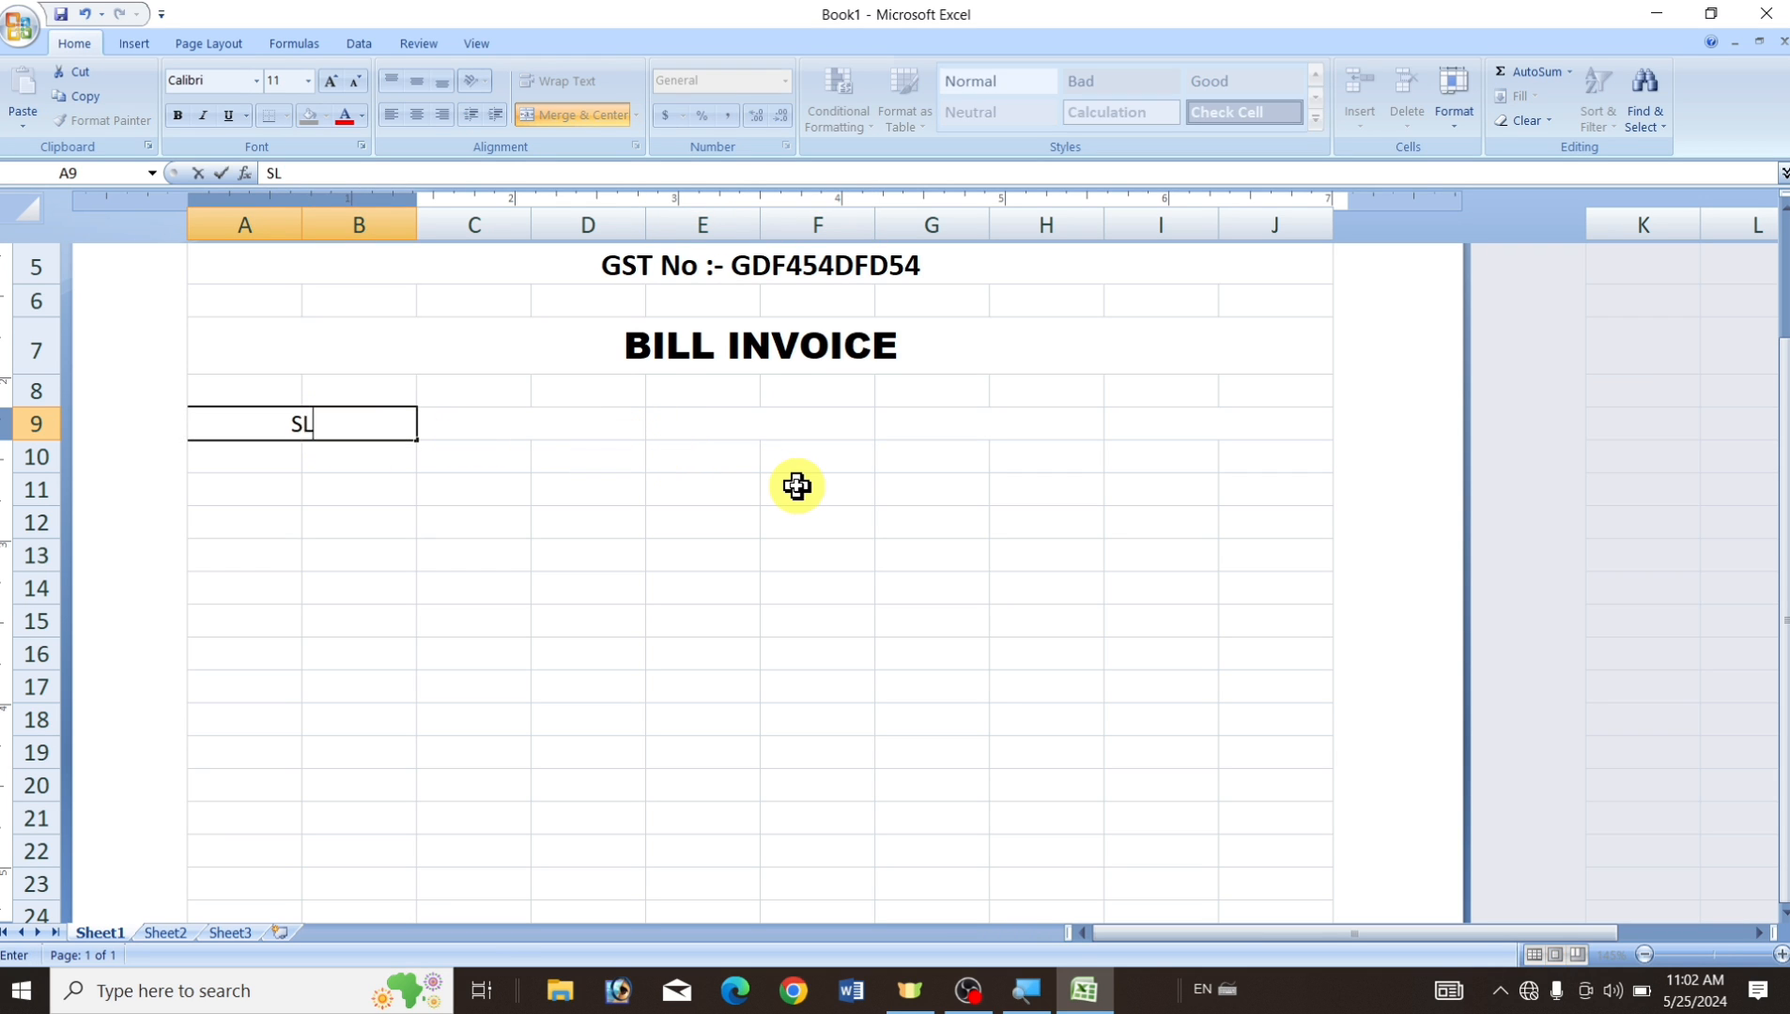
key("Tab")
type("PRODUCT NAME")
key("Tab")
type("RATE")
key("Tab")
type("QE")
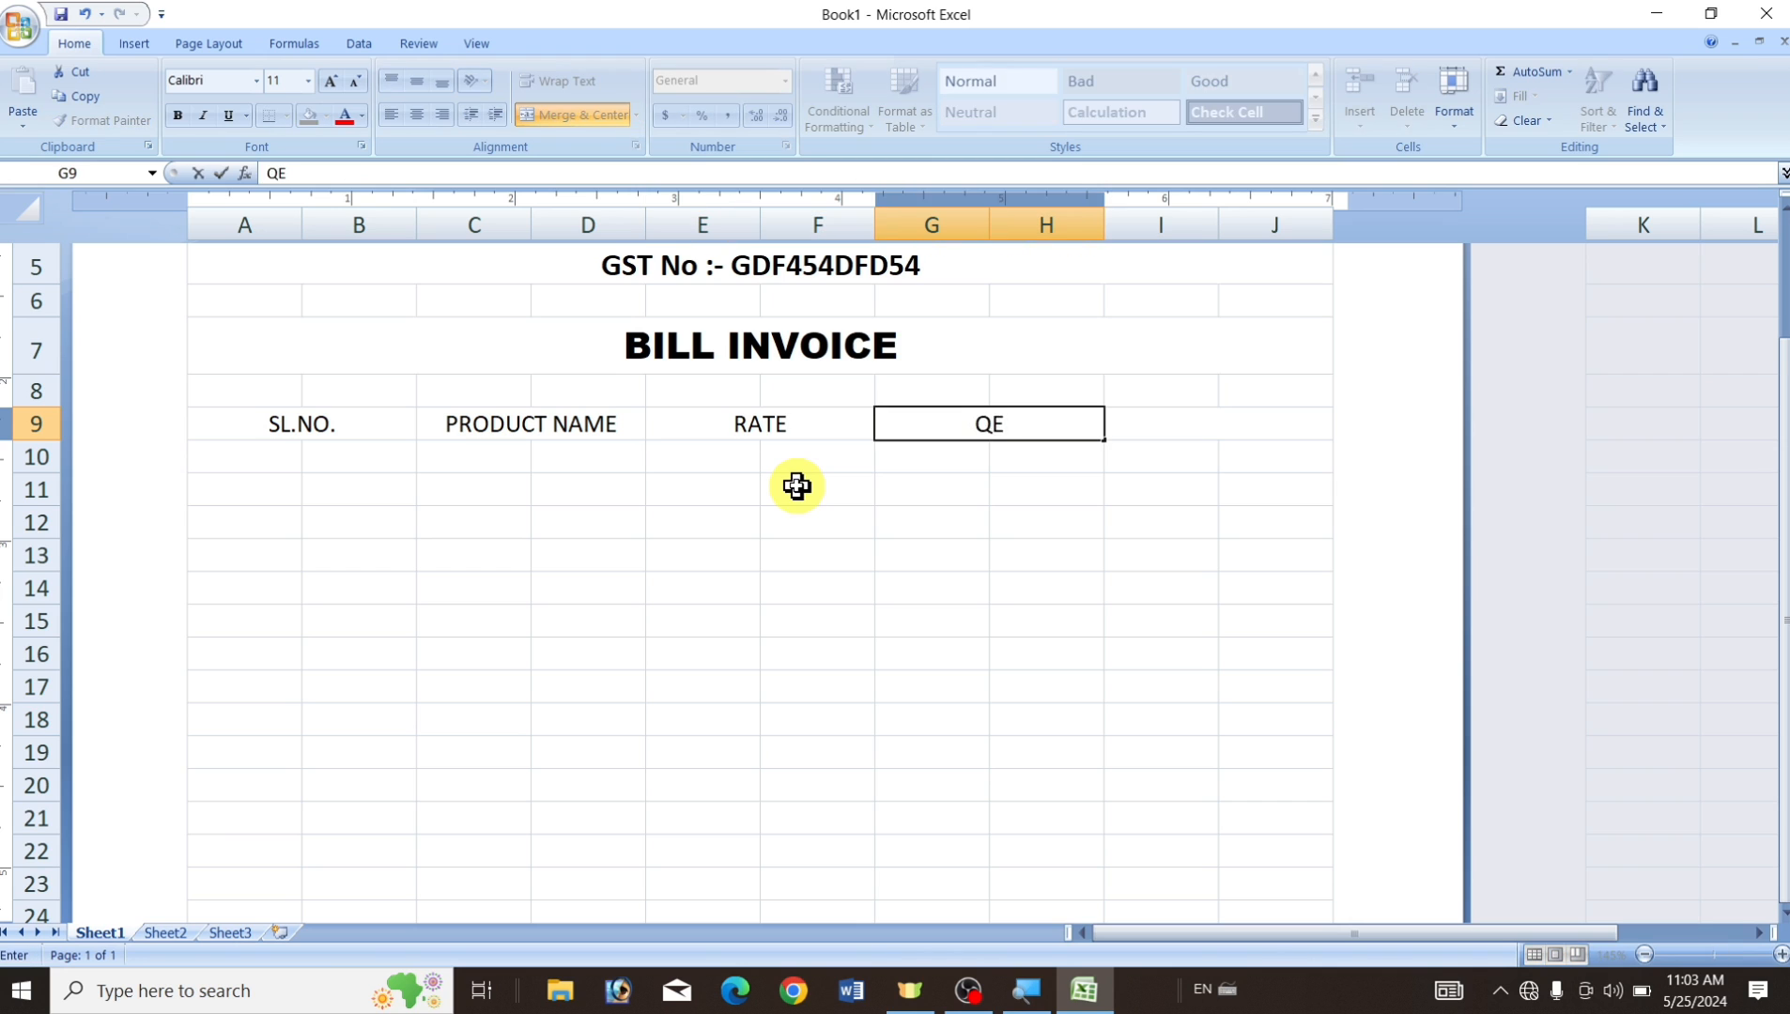
key("Tab")
type("AMOUNT")
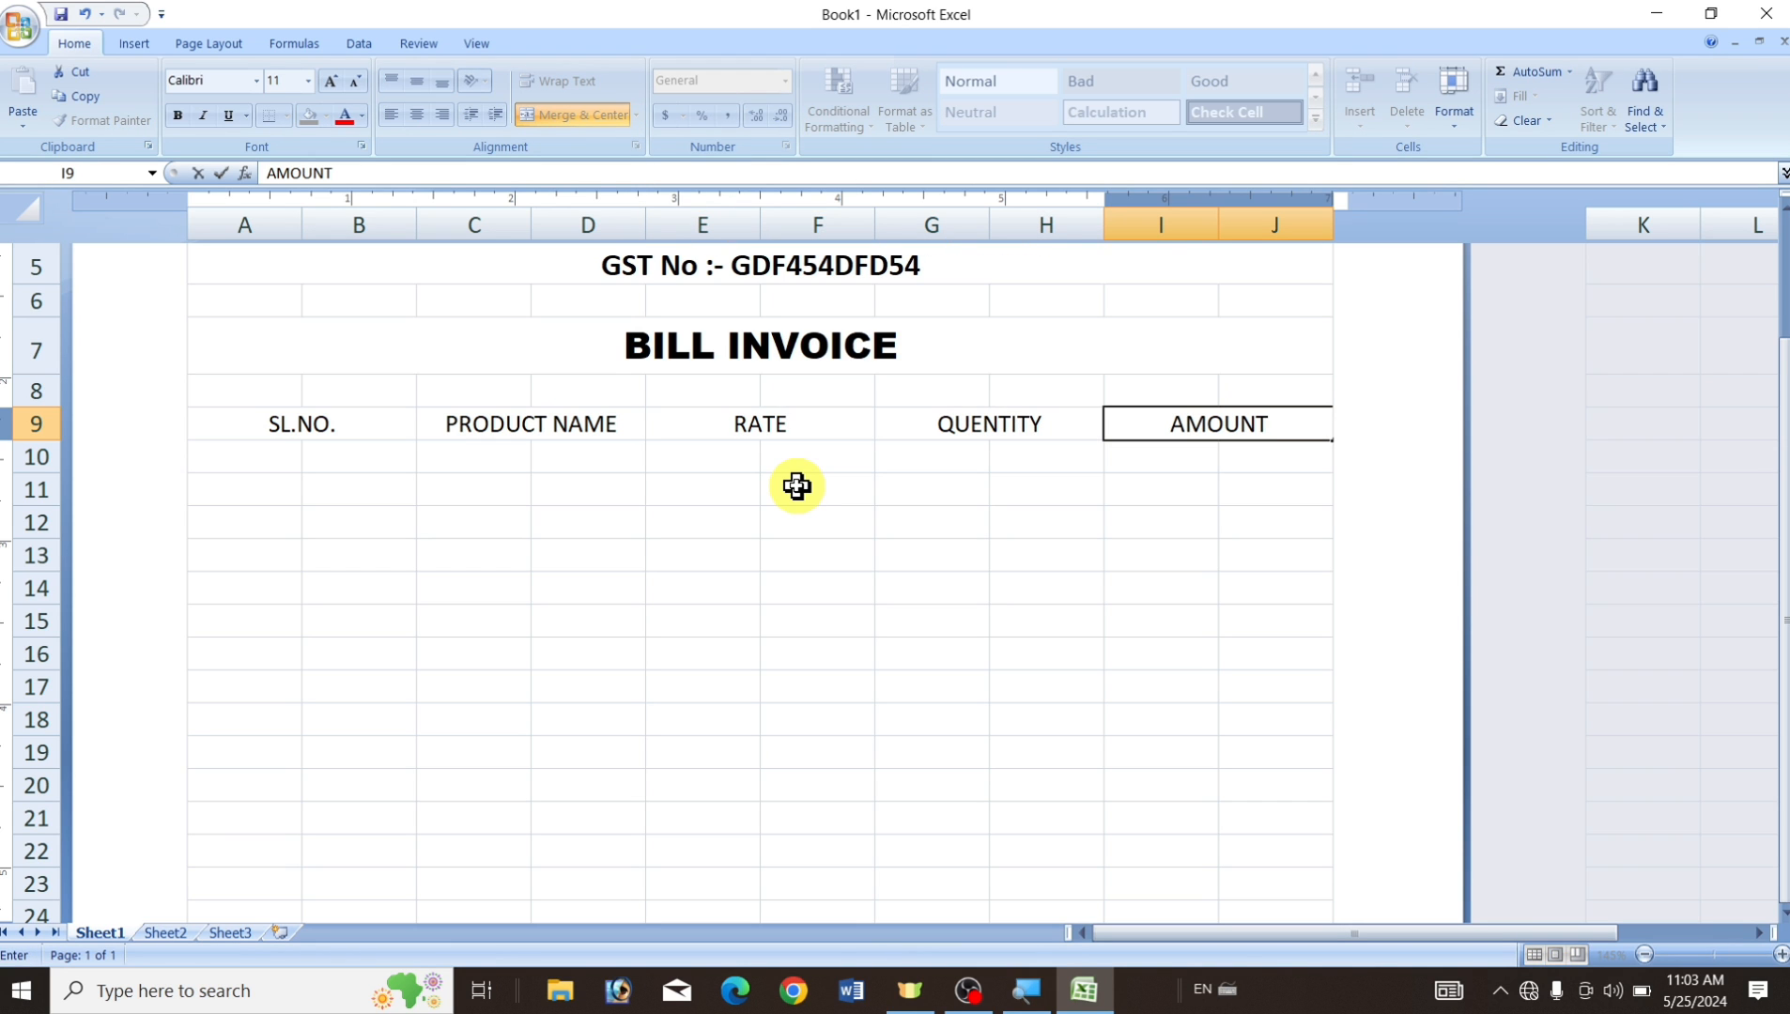
left_click(311, 429)
Review each row 9 heading cell, then move to A10 for the serial numbers.
left_click(534, 424)
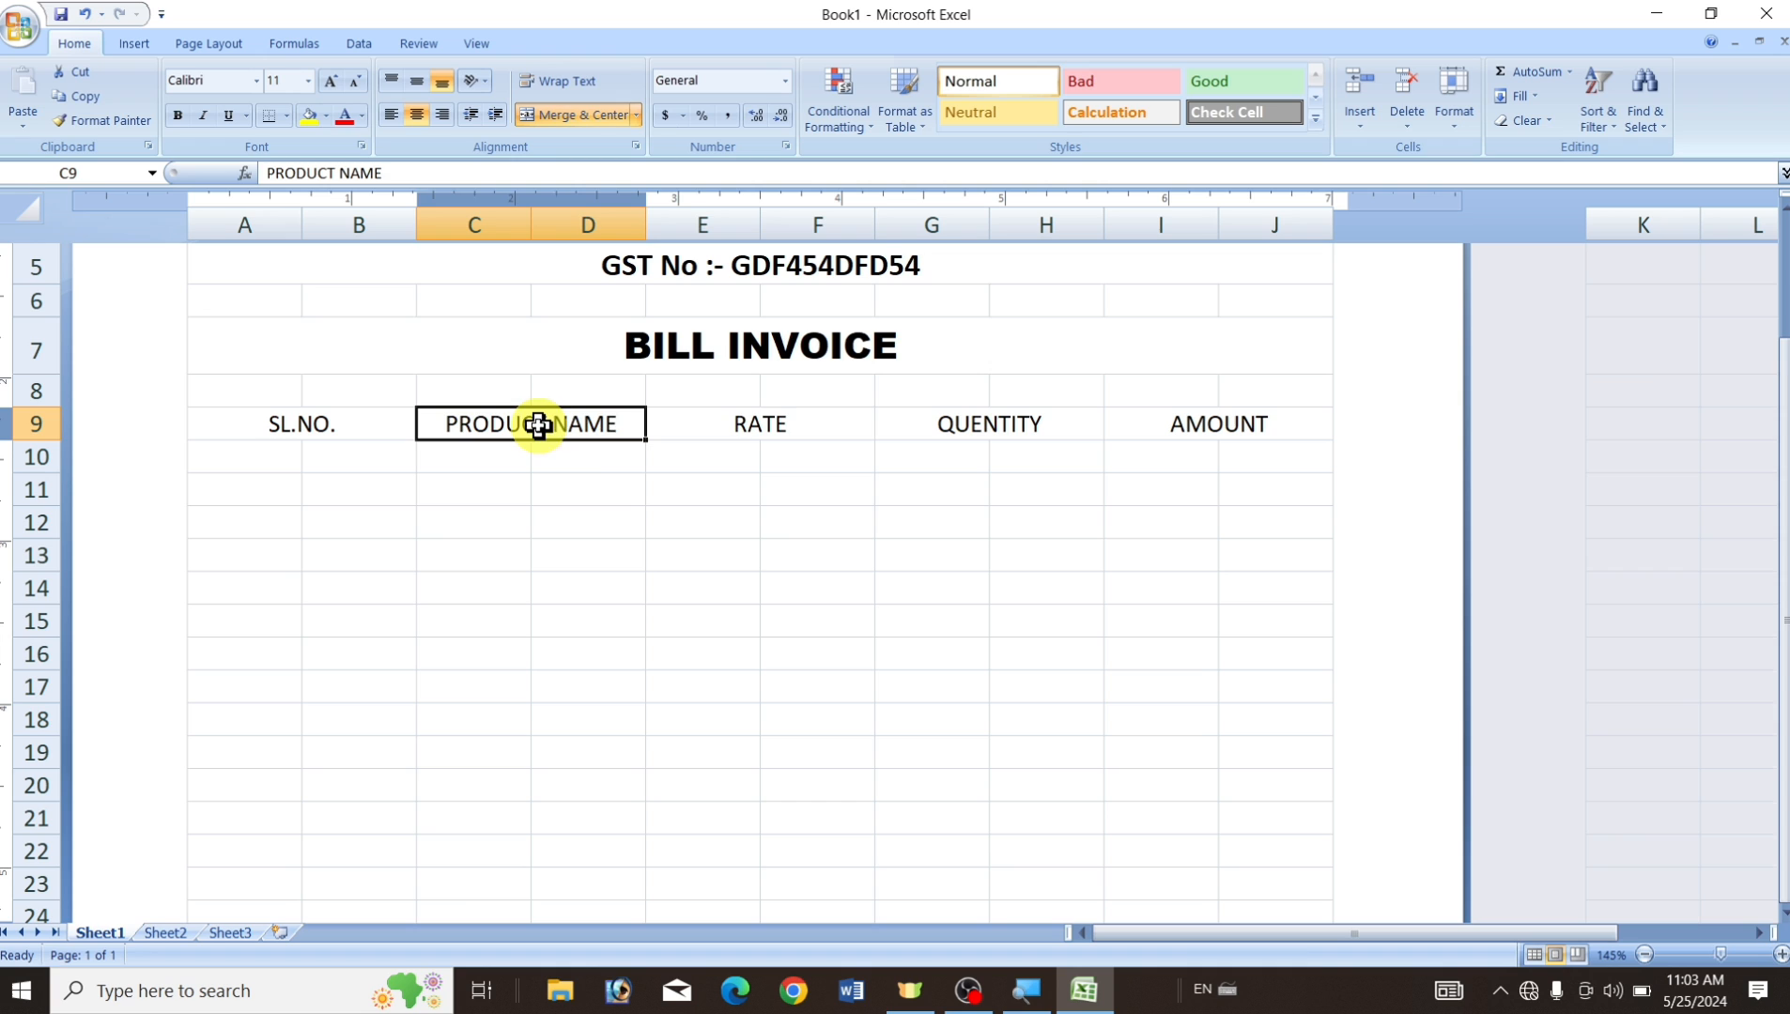
left_click(736, 430)
left_click(986, 430)
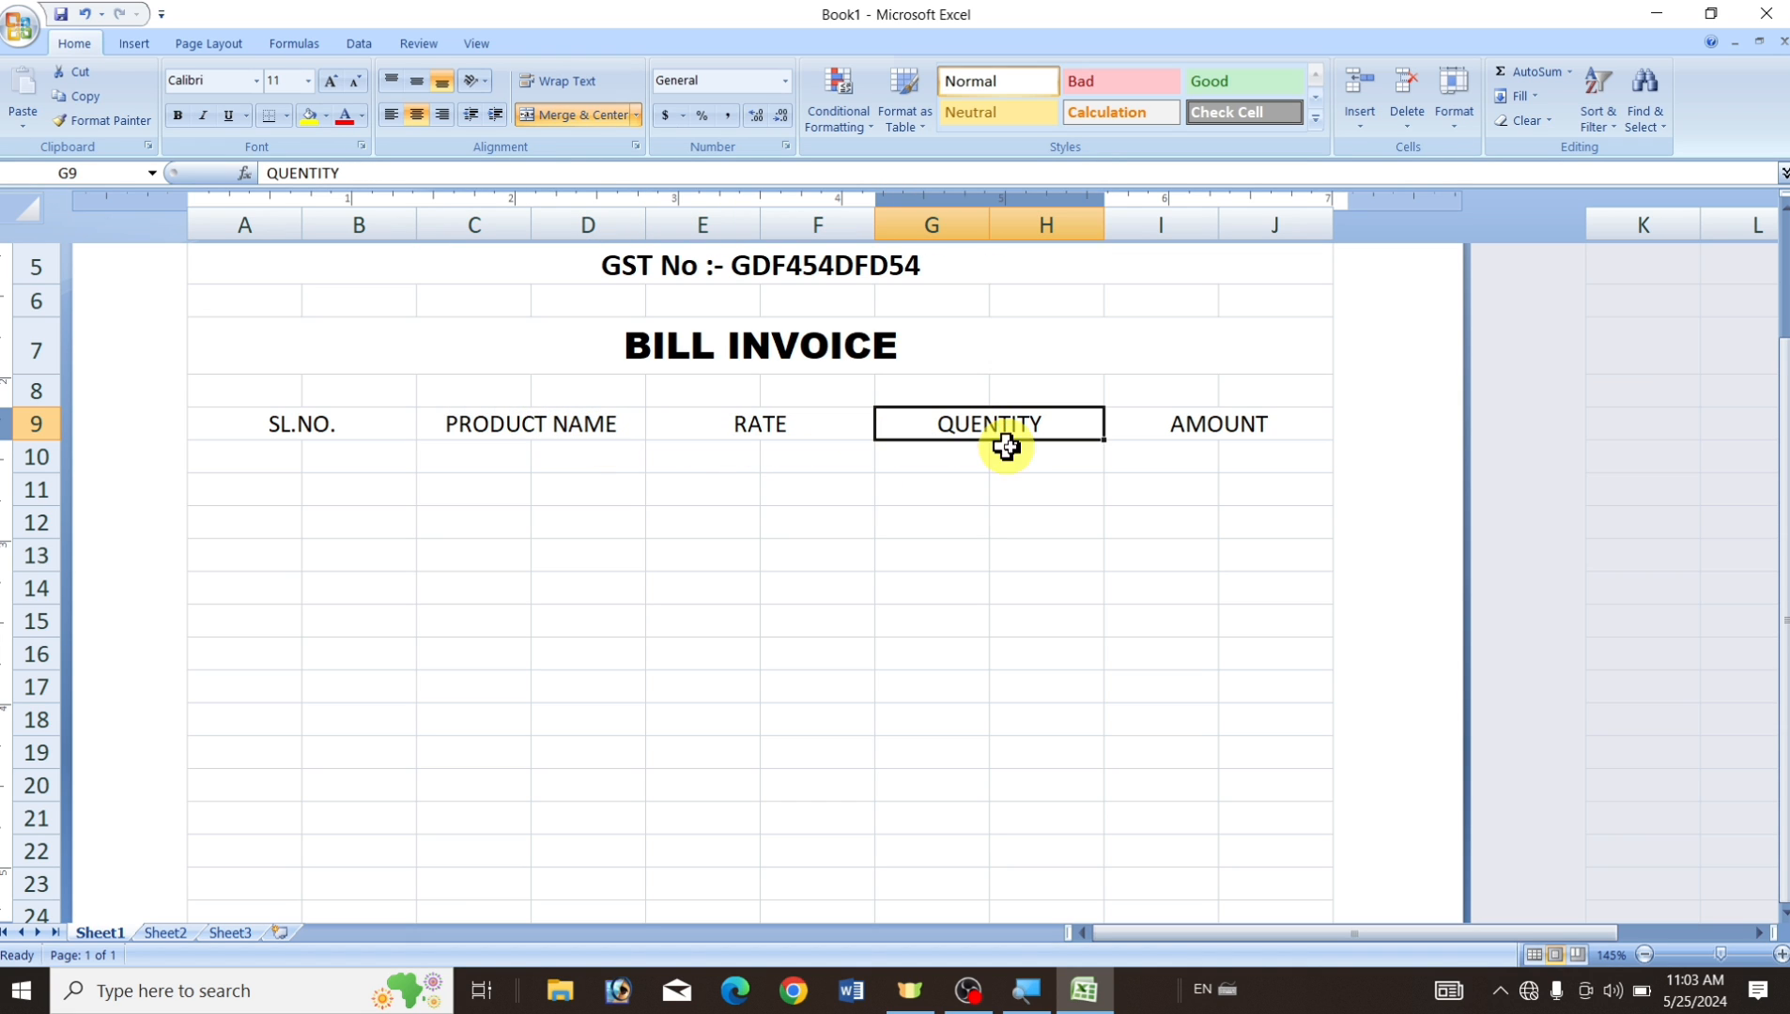
left_click(1196, 430)
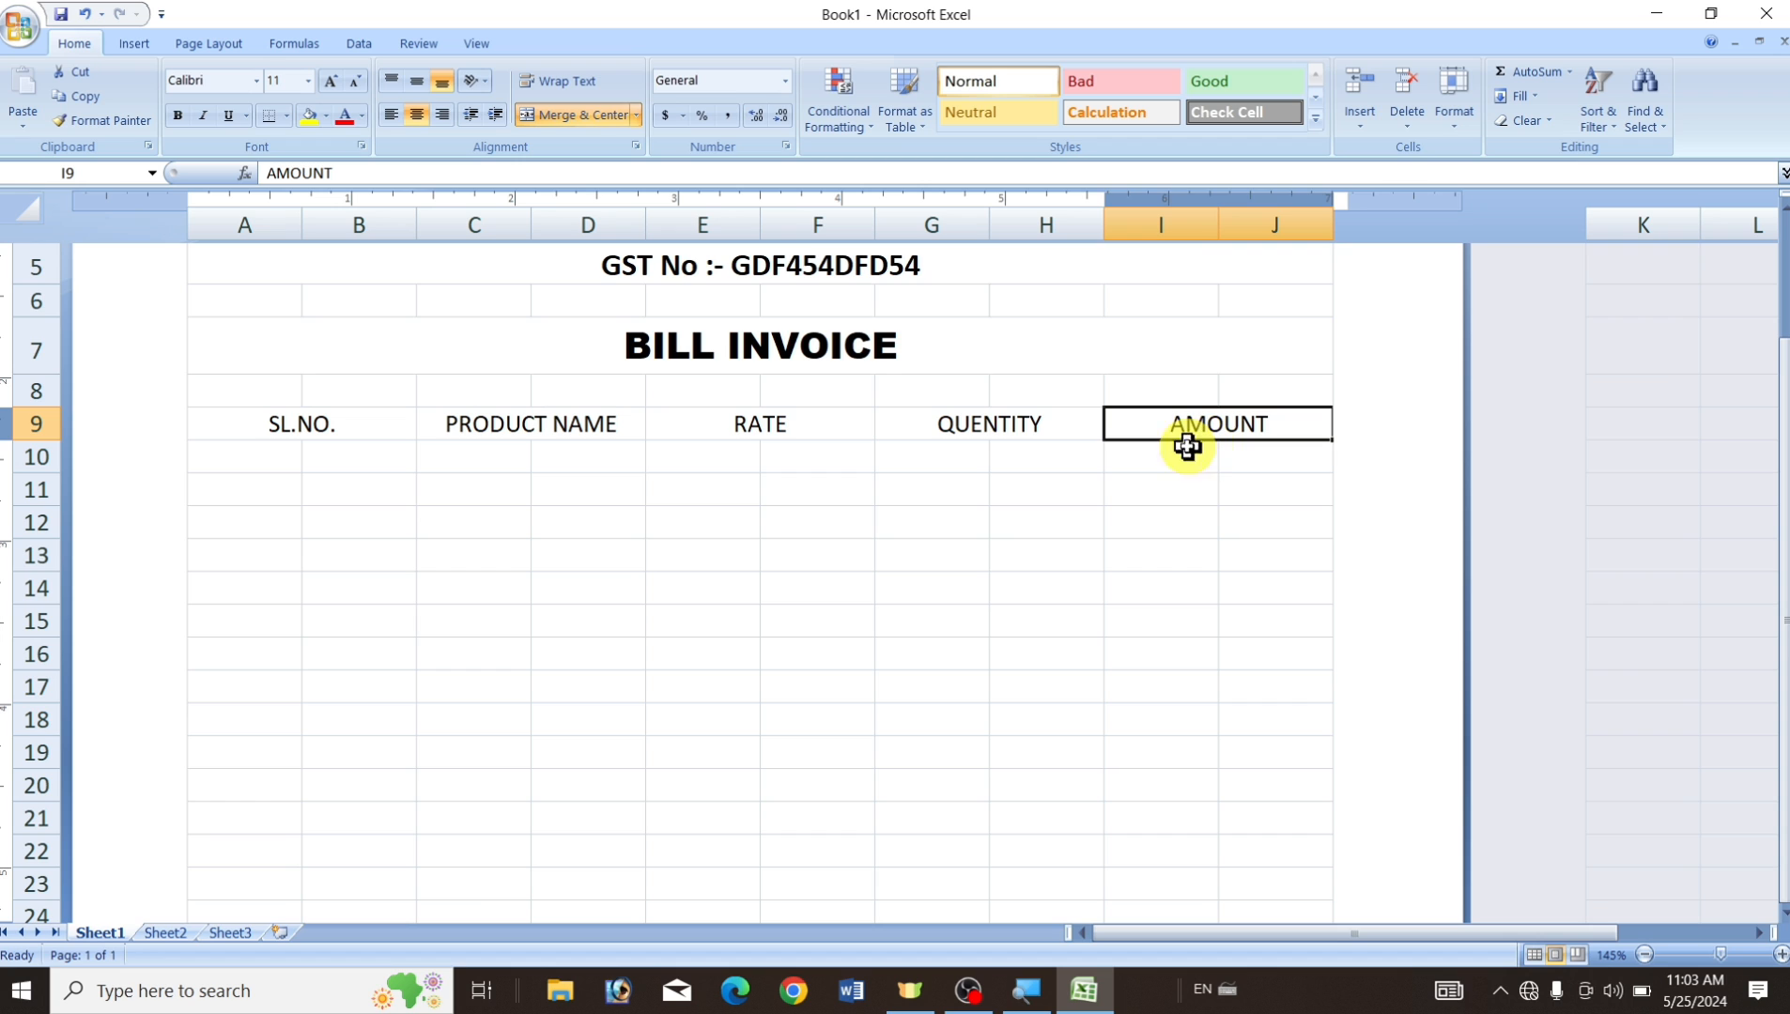
left_click(247, 460)
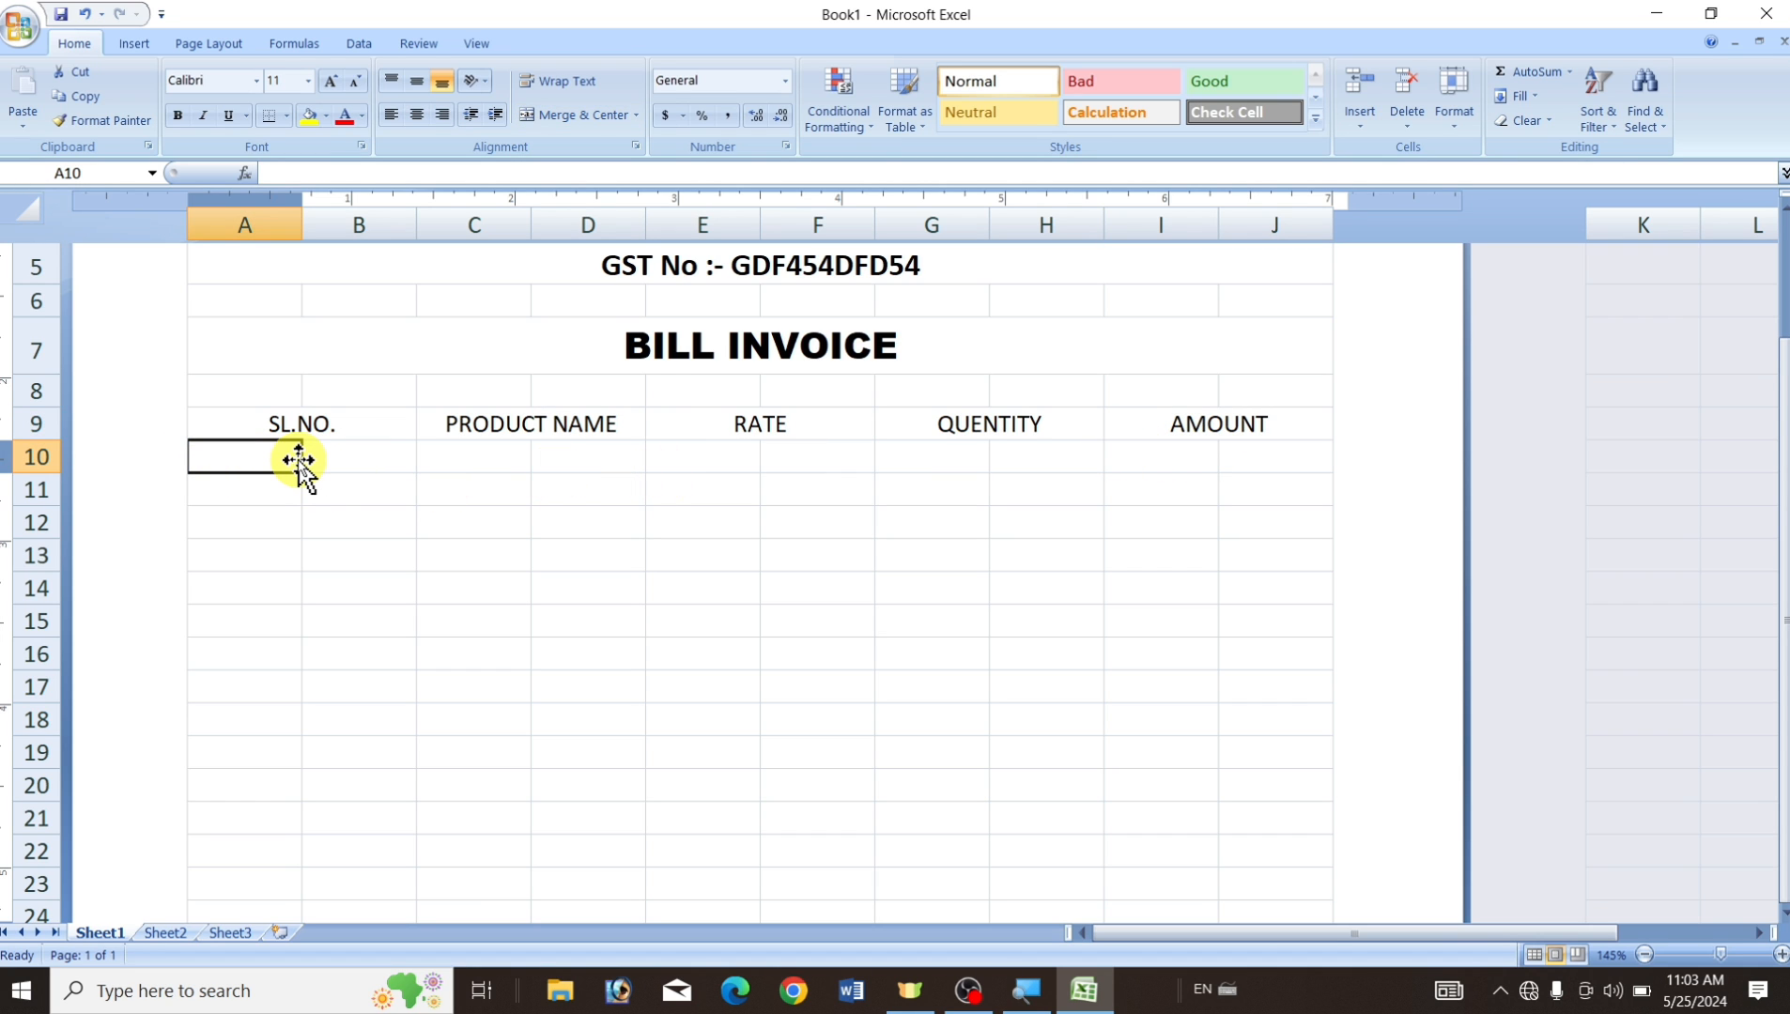
Enter 1 and 2 in A10:A11 and fill the serial numbers down to 10 in A19.
type("1")
key("Return")
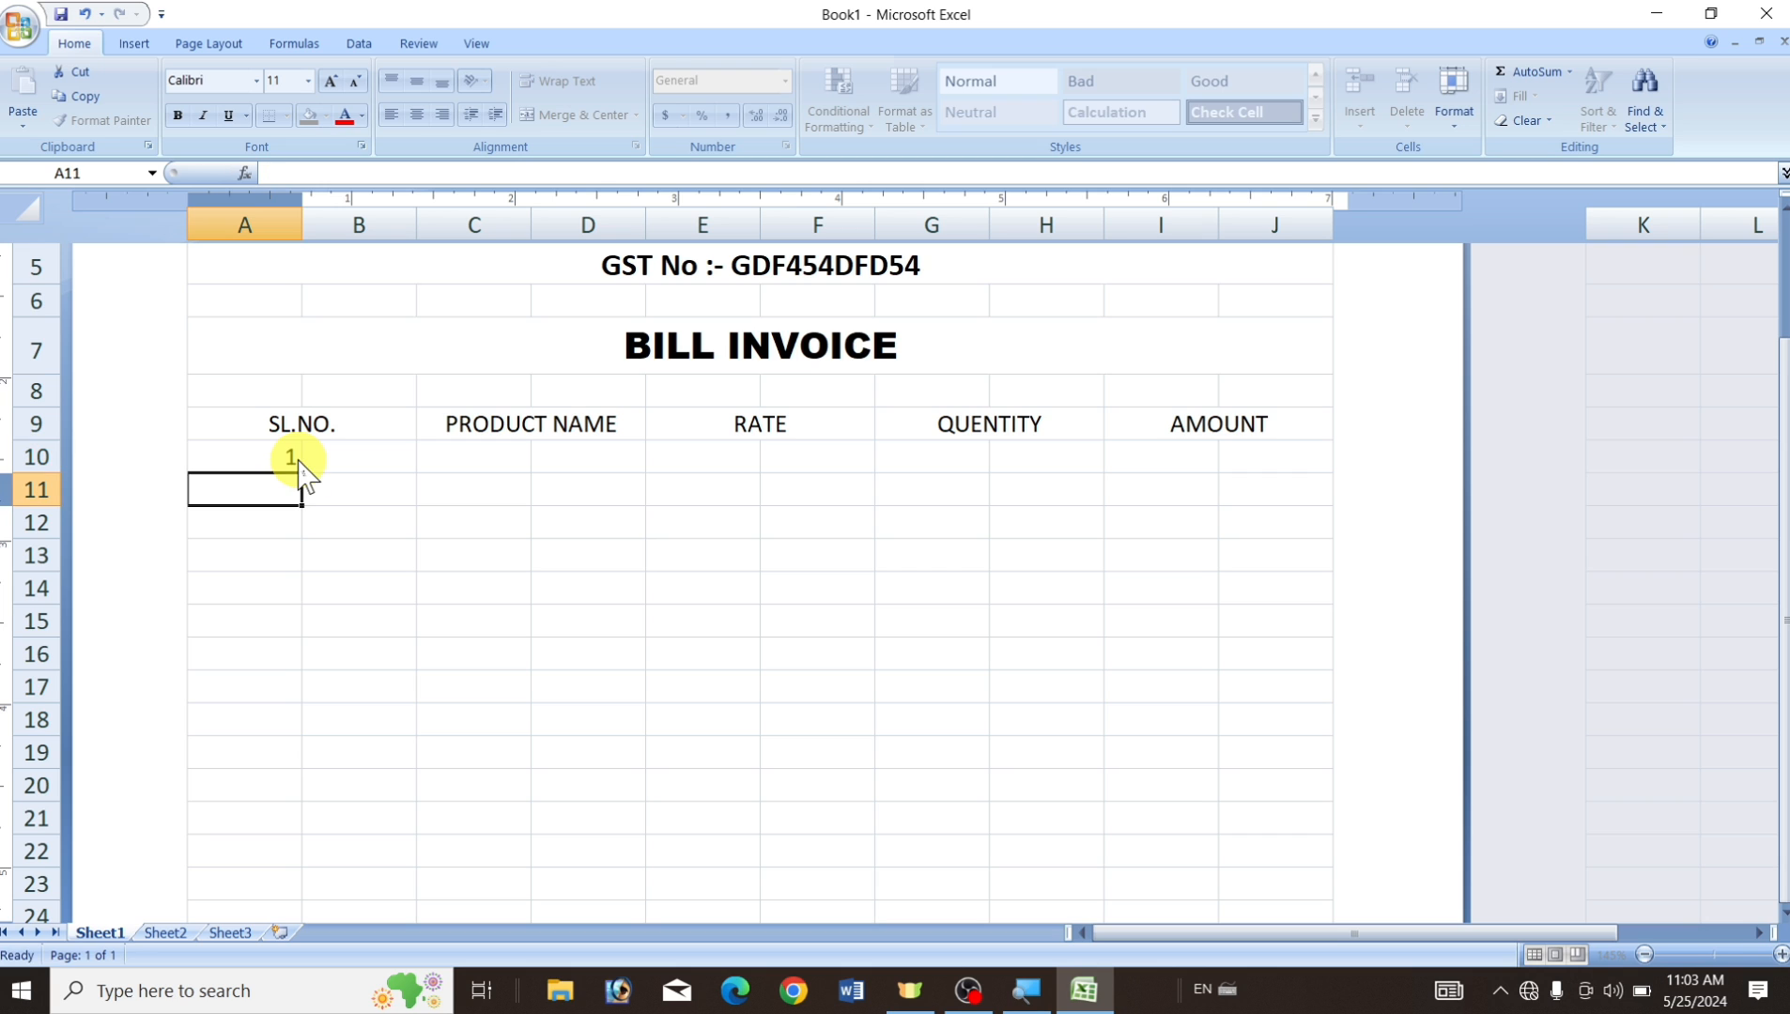
type("2")
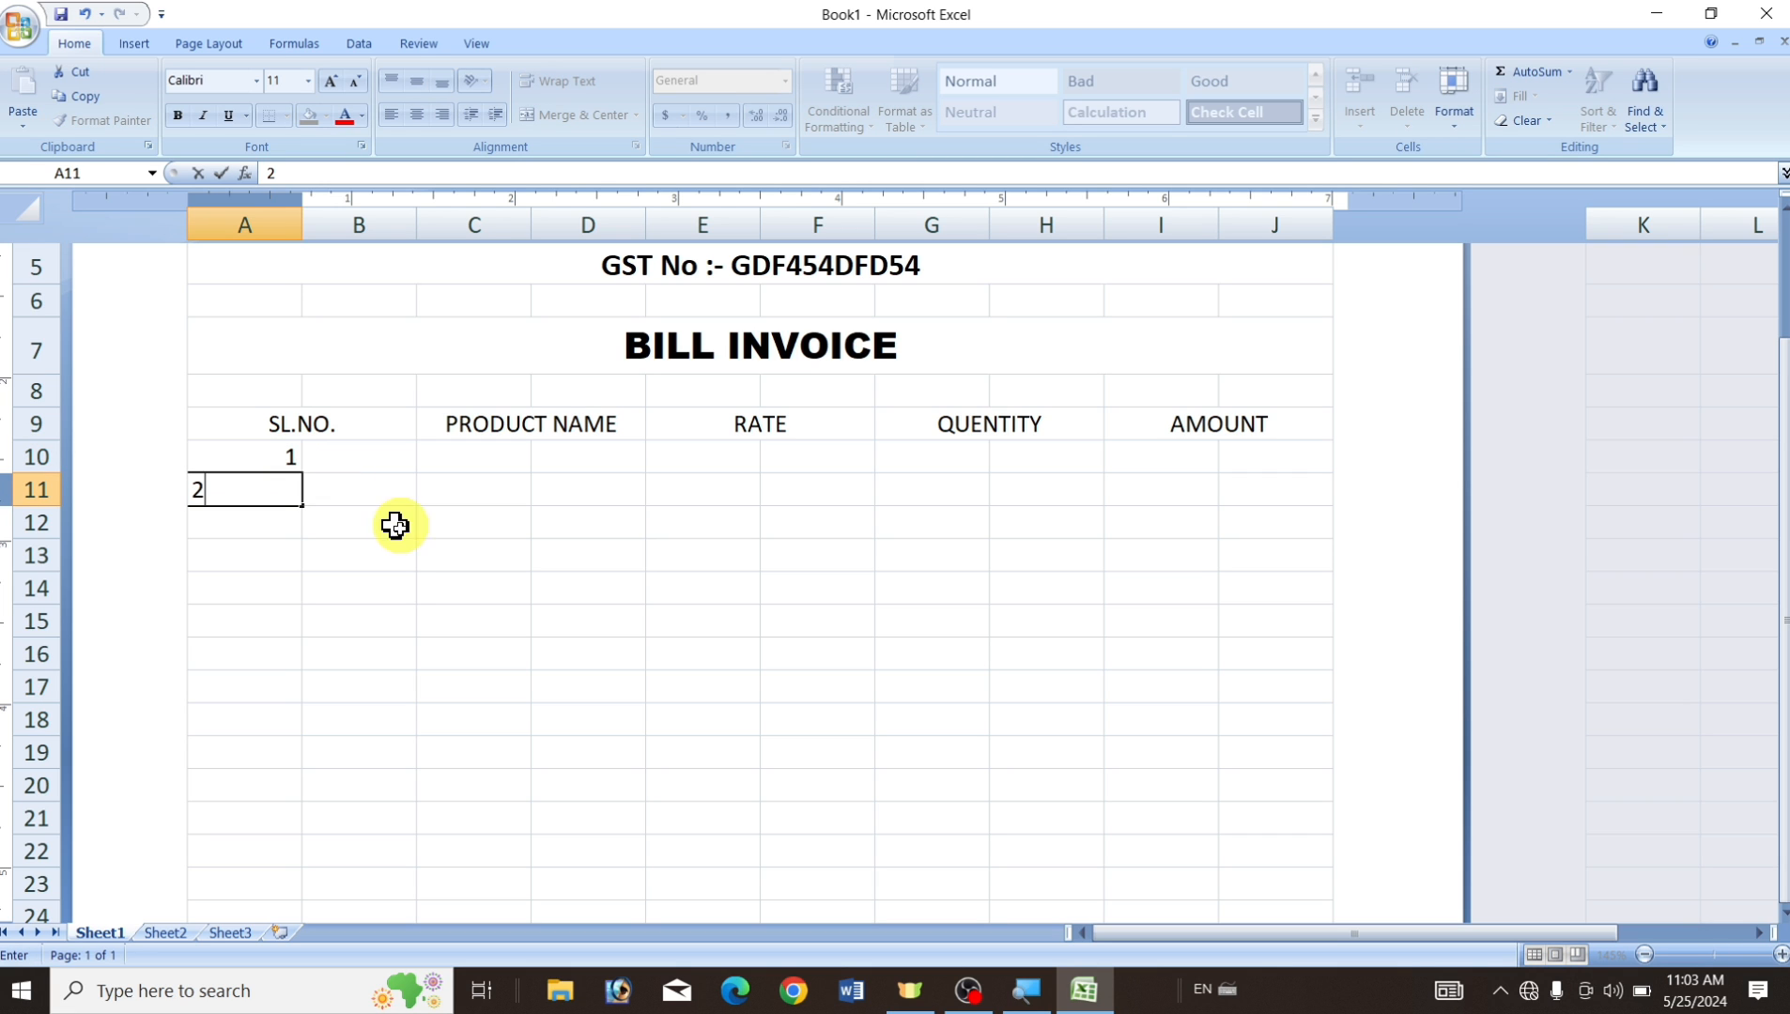
left_click(347, 577)
left_click(274, 465)
left_click_drag(275, 465, 279, 493)
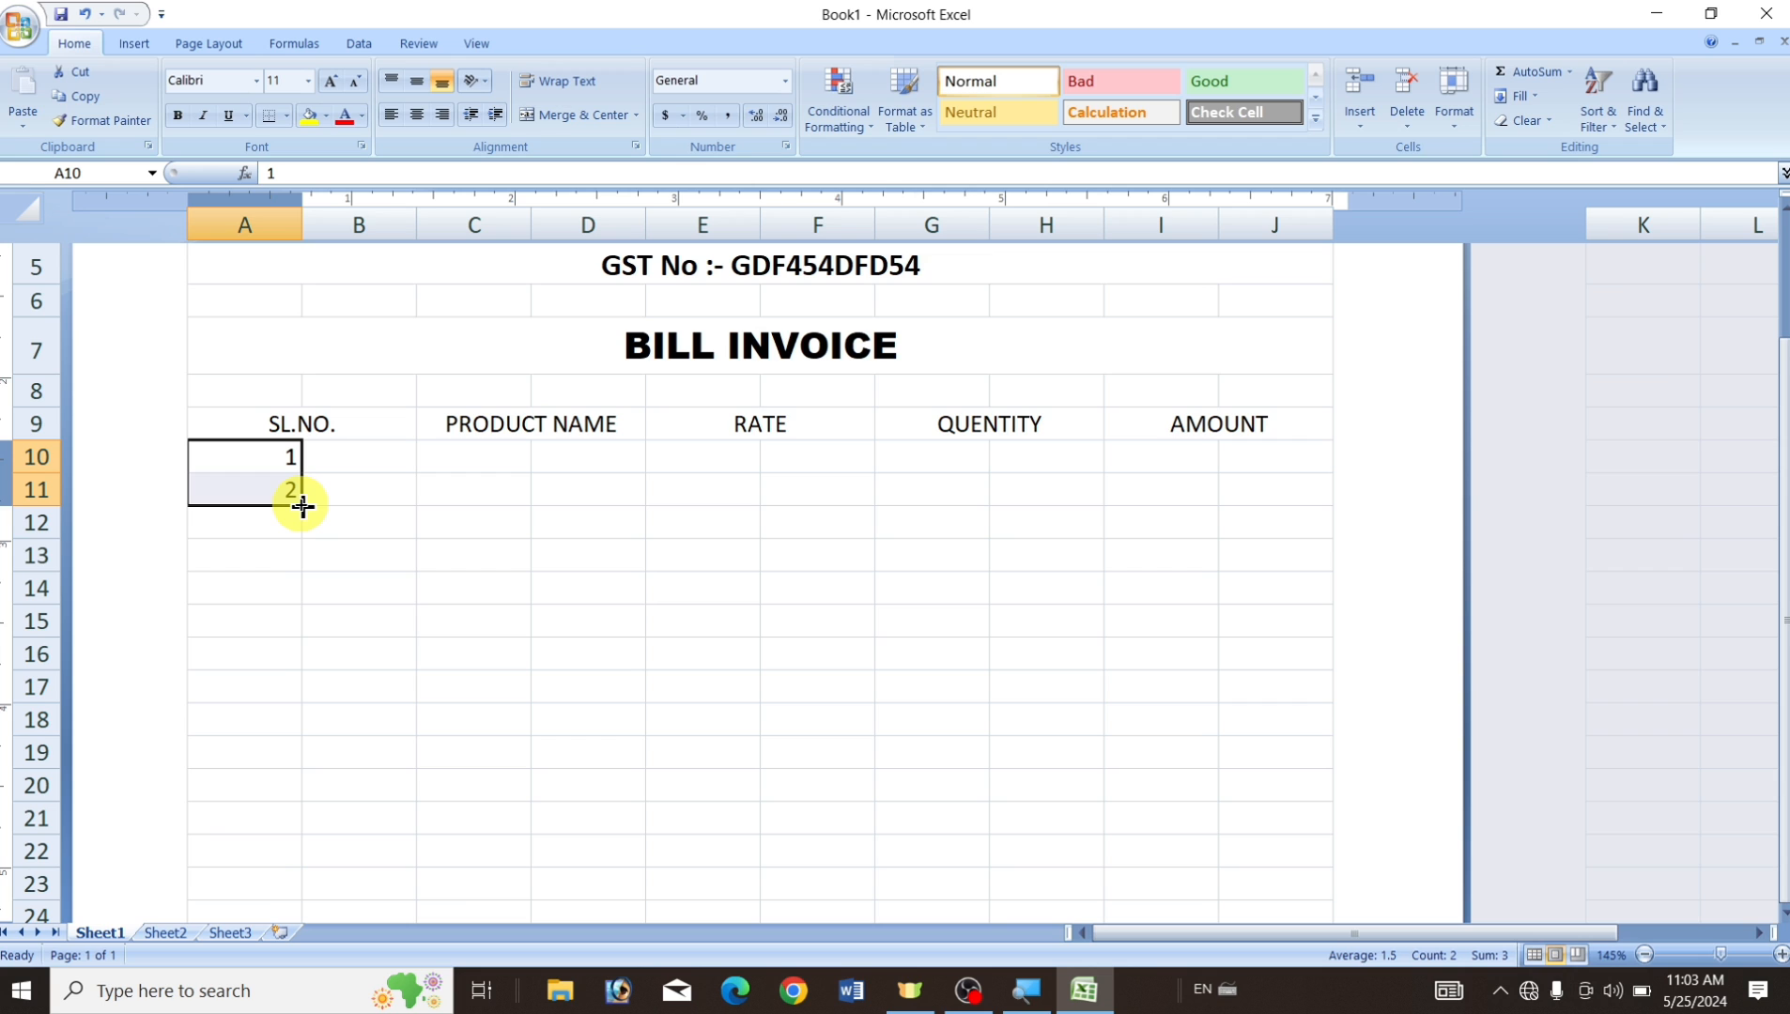
left_click_drag(301, 505, 308, 759)
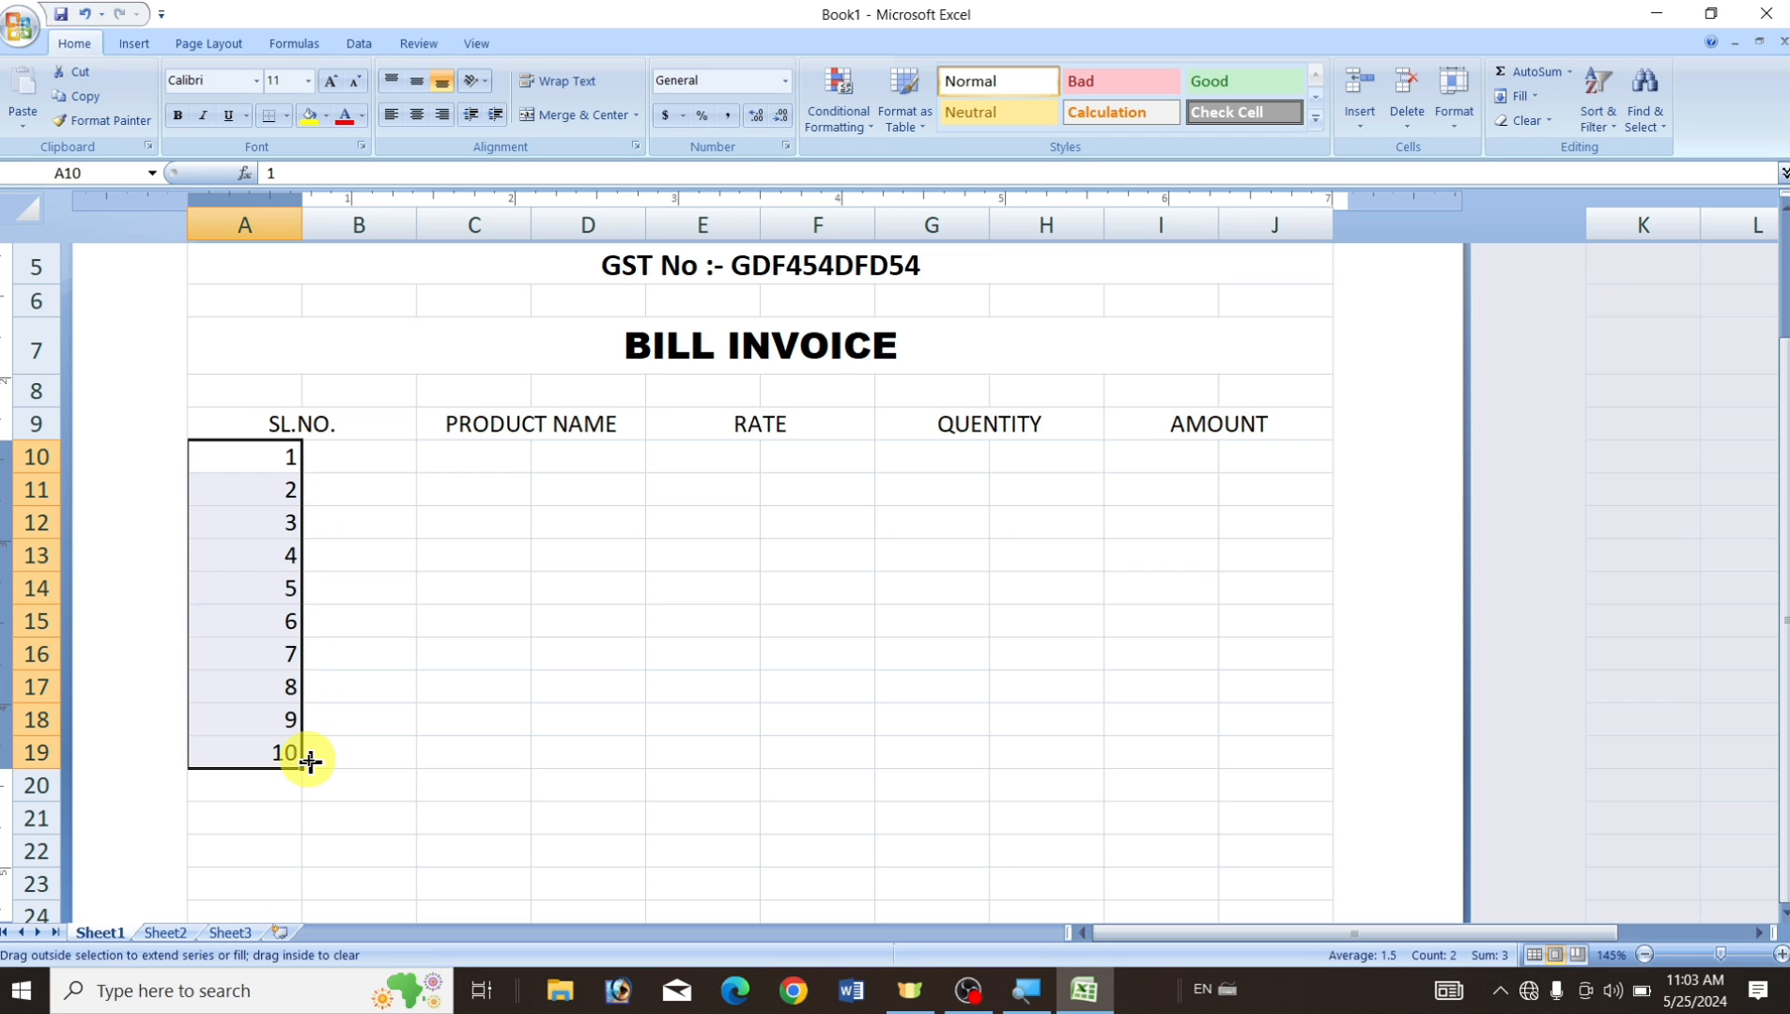
left_click(394, 740)
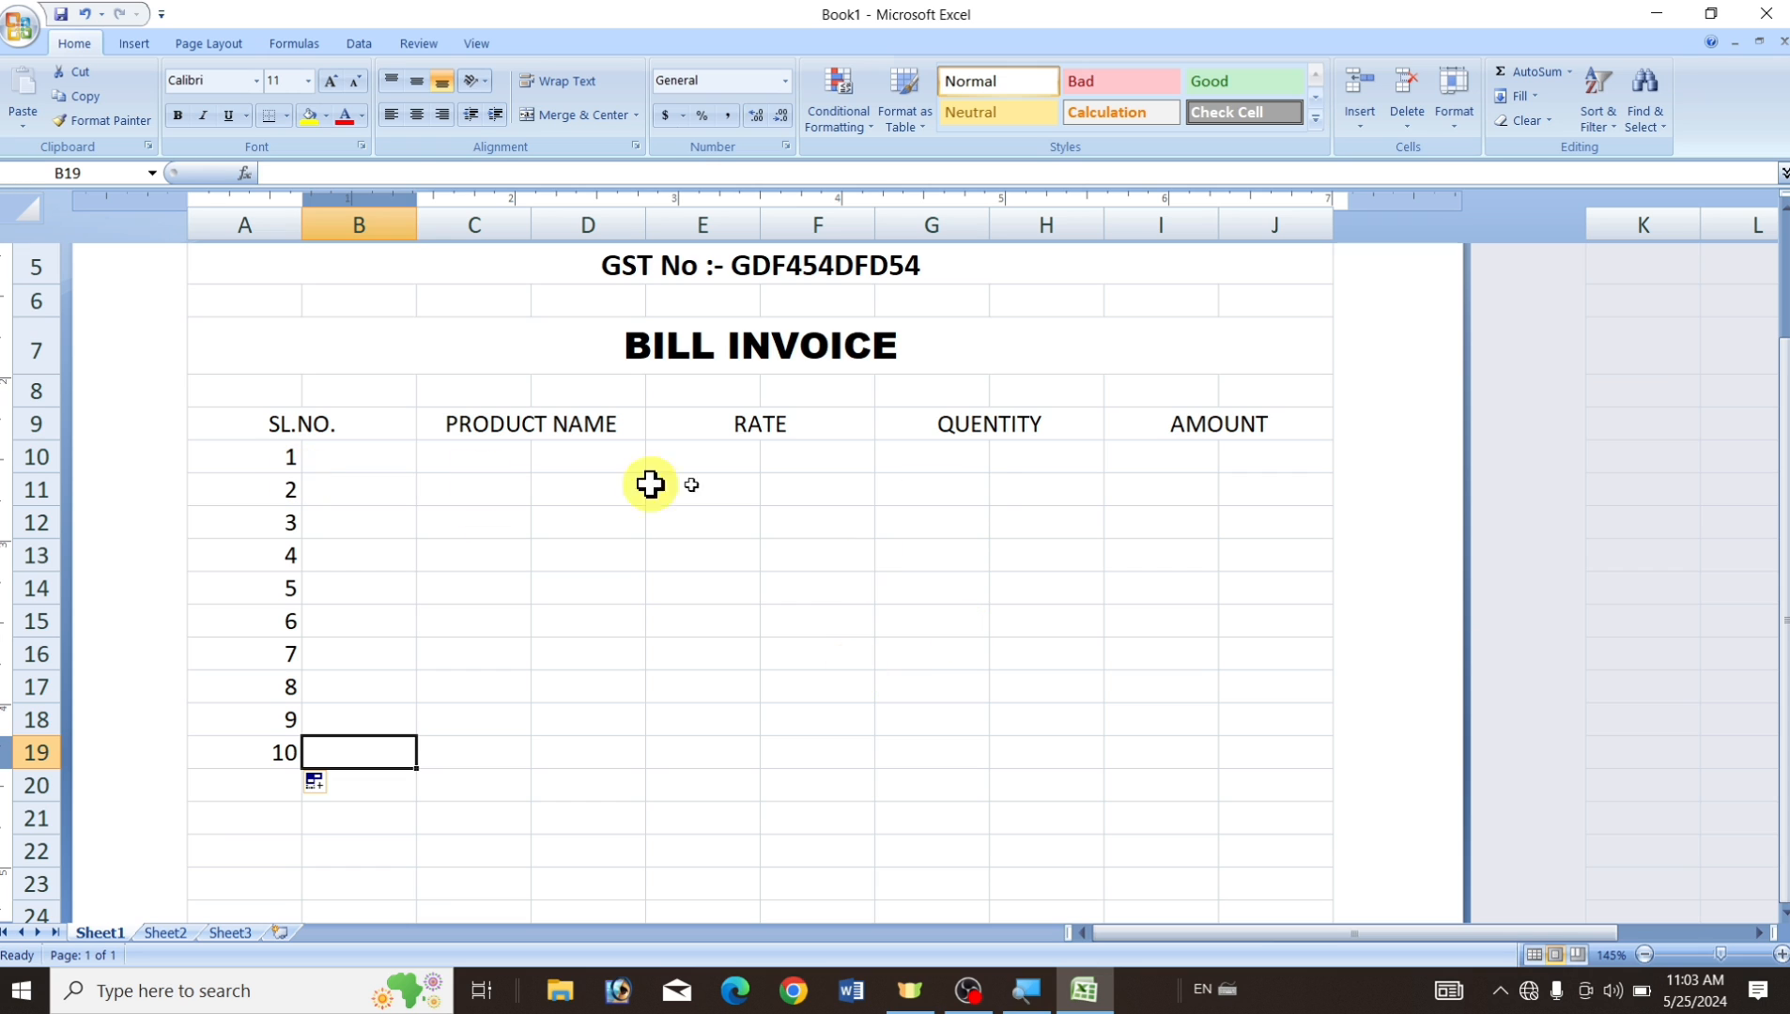
left_click_drag(266, 459, 428, 470)
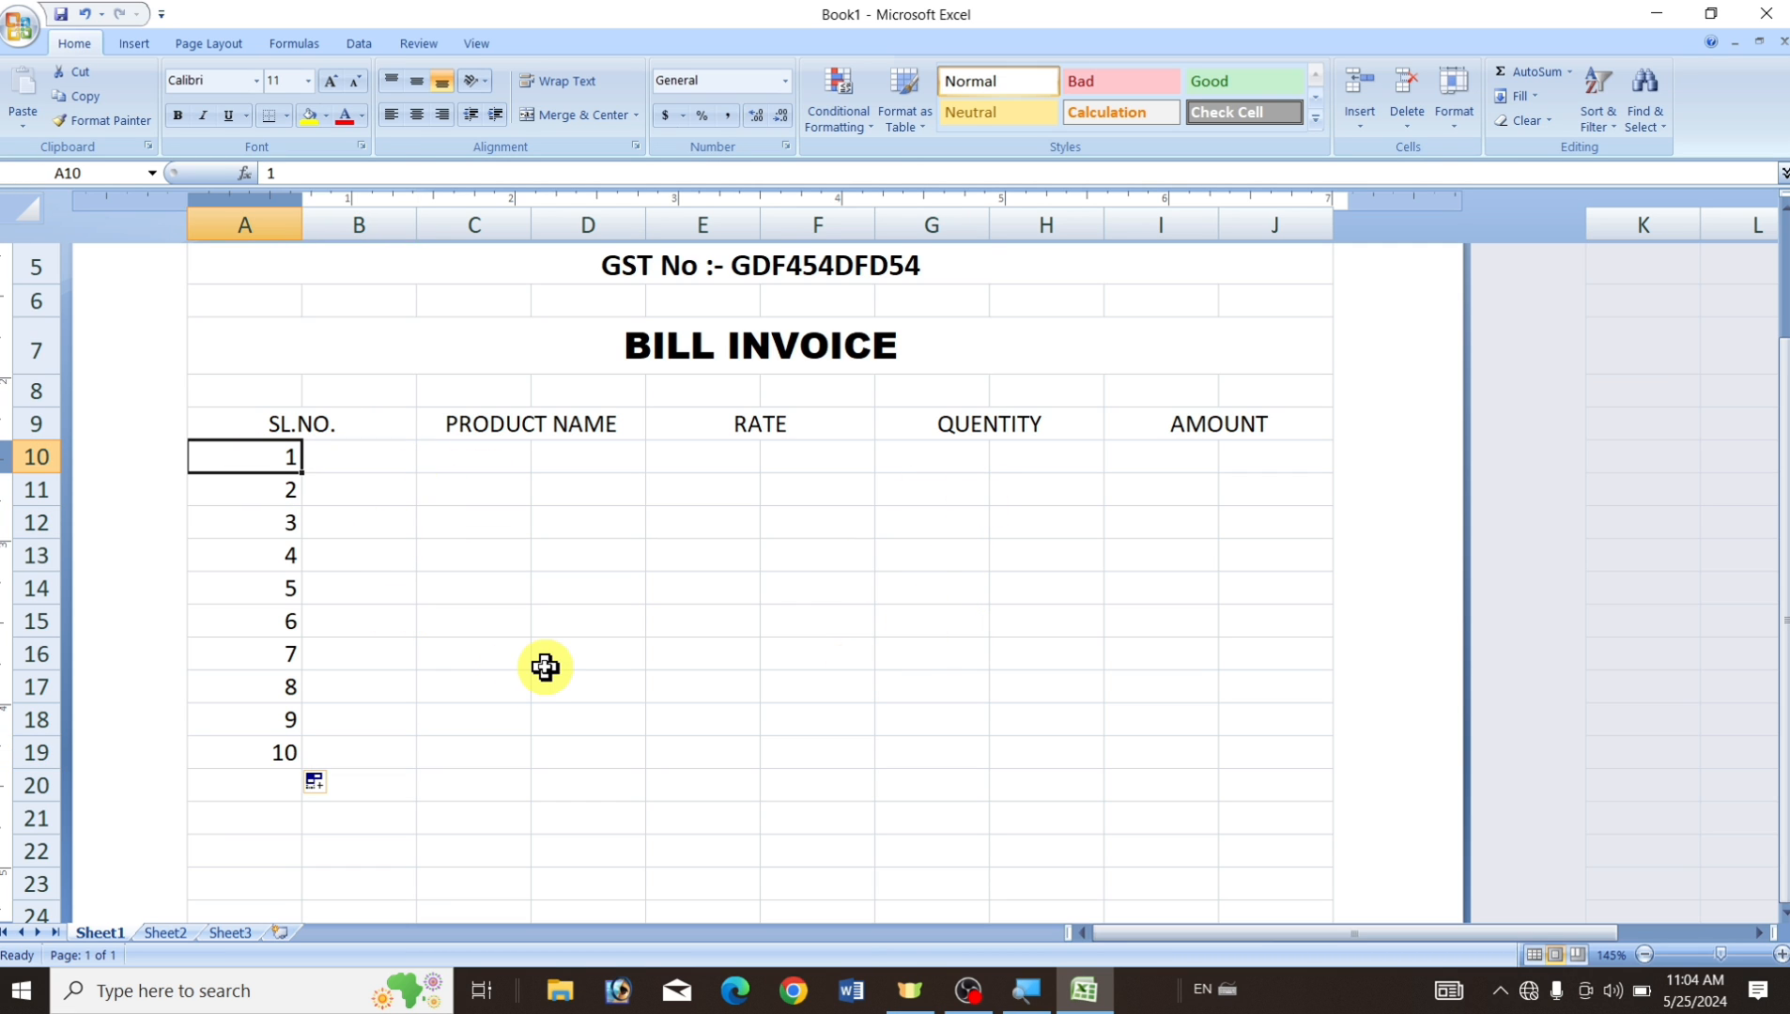
Merge rows 10–19 across columns A–B, C–D and E–F under SL.NO., PRODUCT NAME and RATE.
left_click(372, 547)
left_click_drag(251, 454, 396, 743)
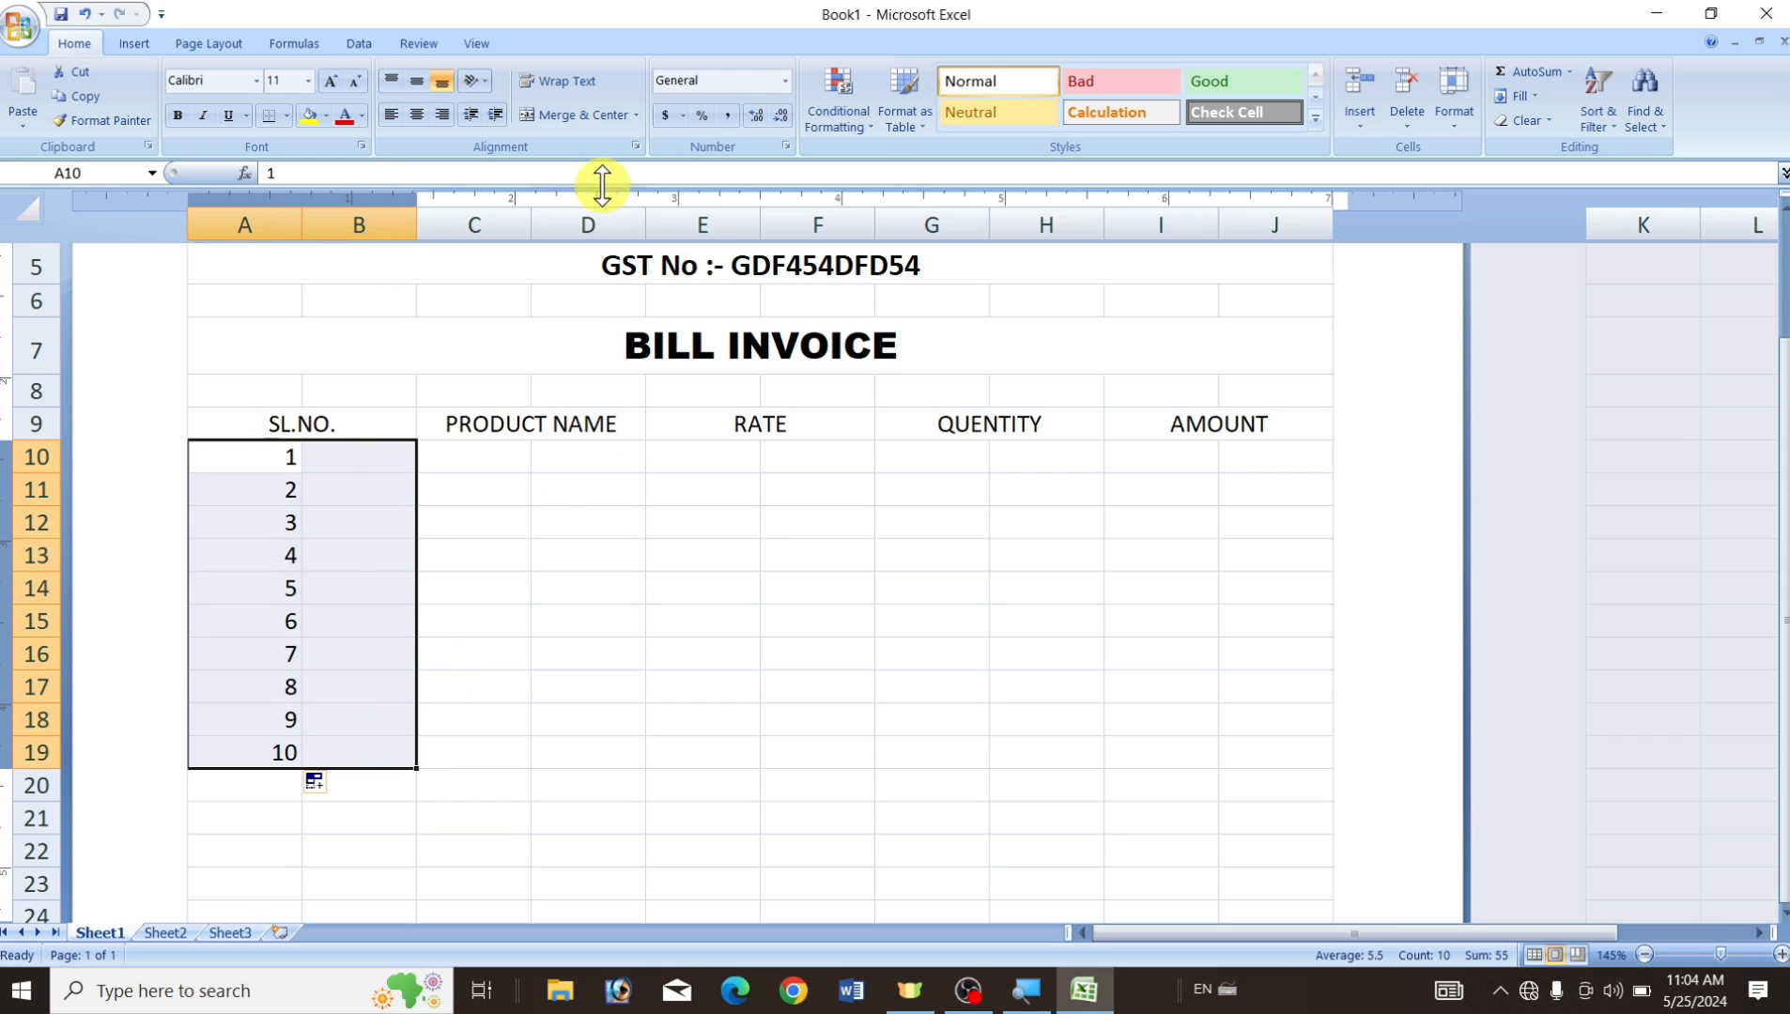
left_click(638, 115)
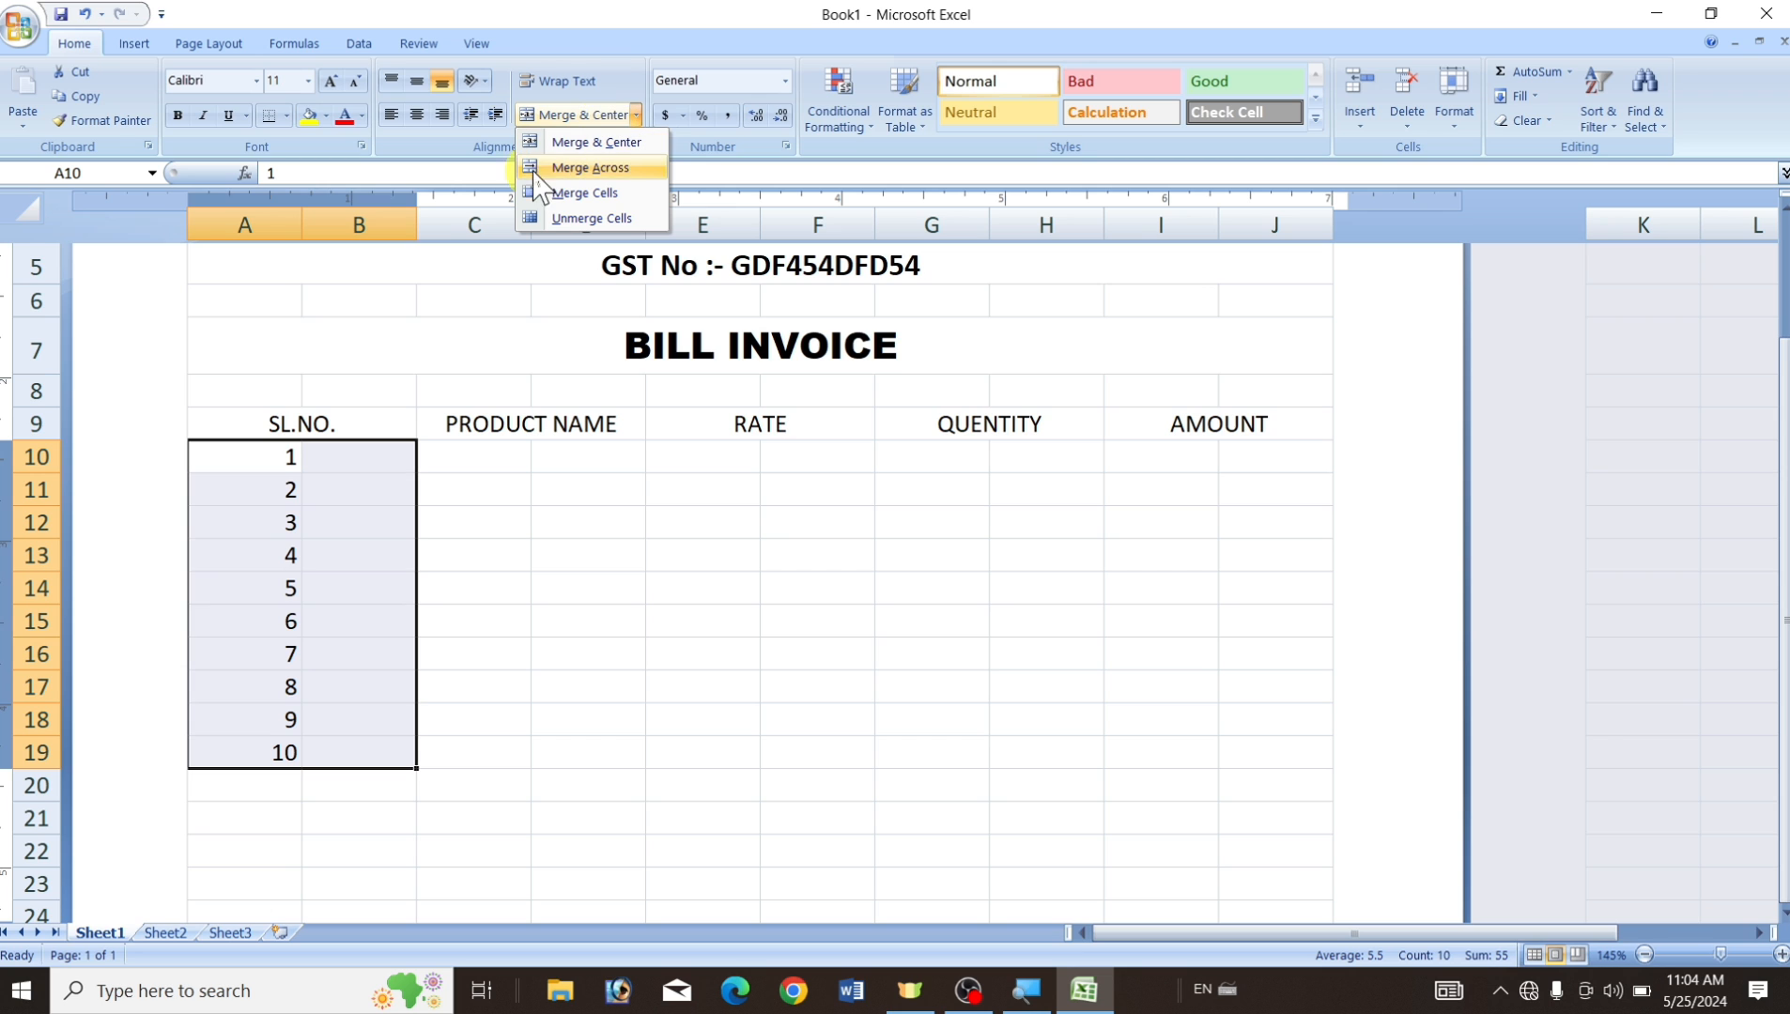
left_click(607, 172)
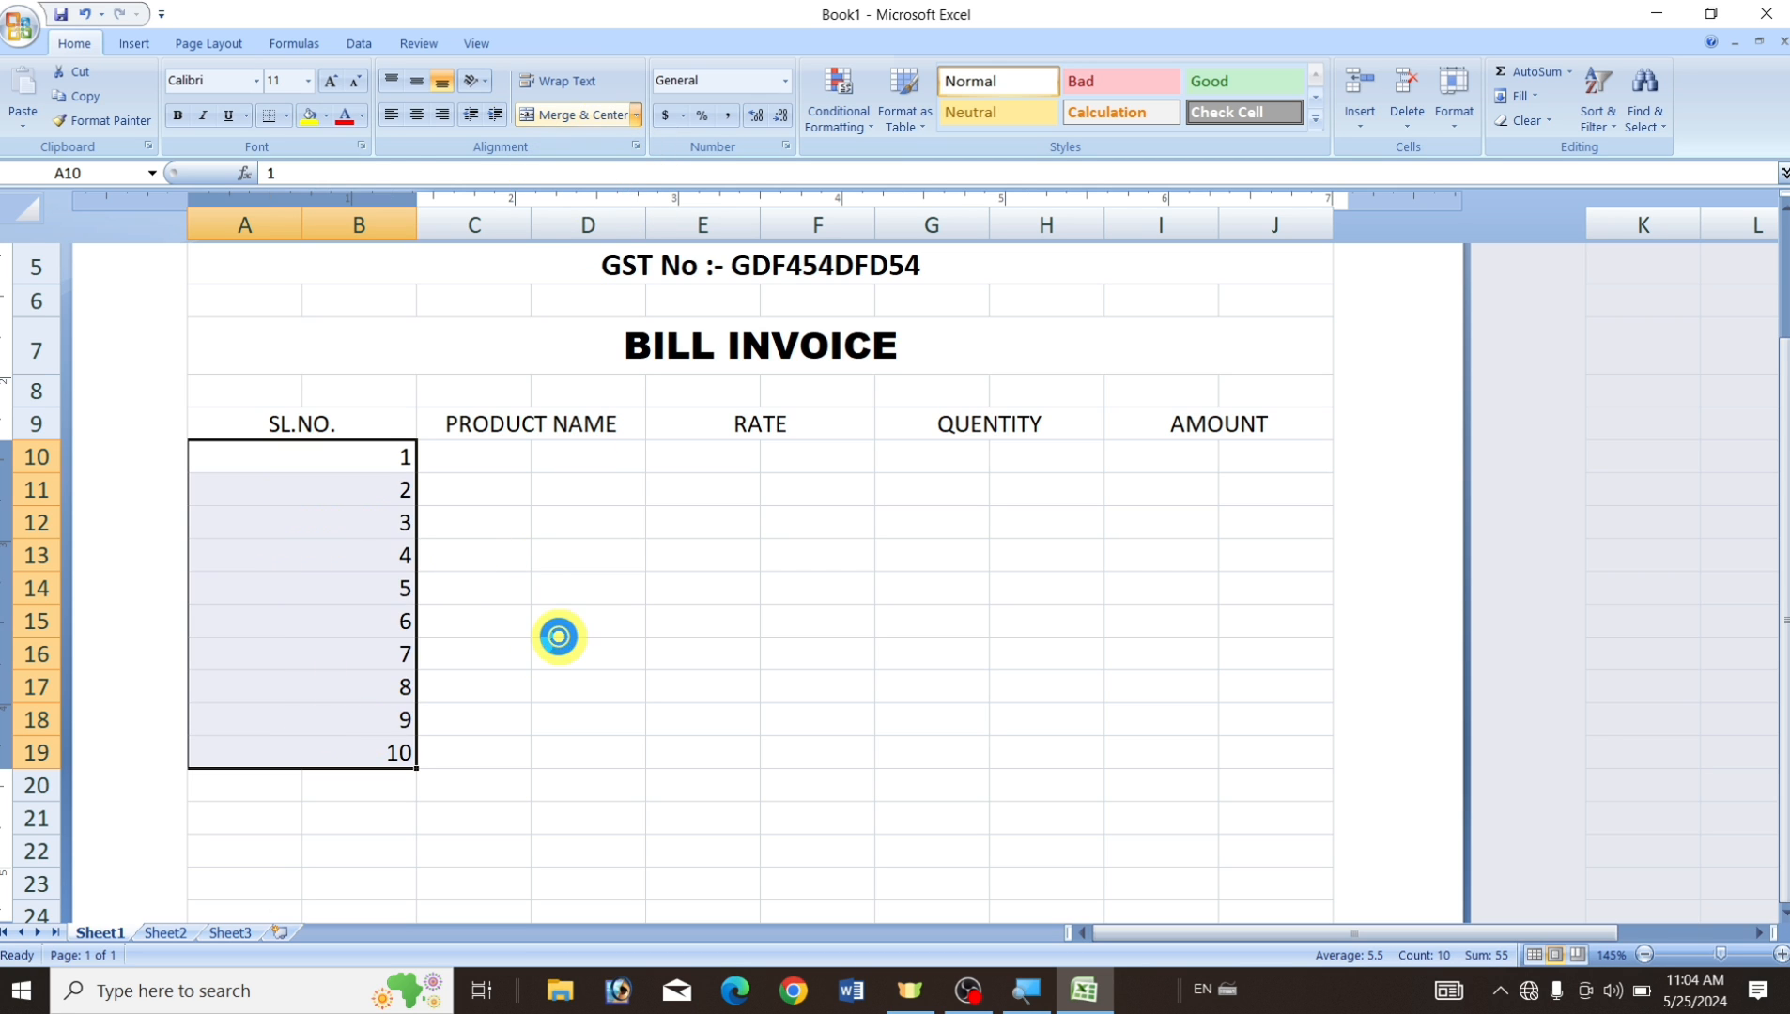
left_click(558, 631)
left_click_drag(483, 461, 591, 742)
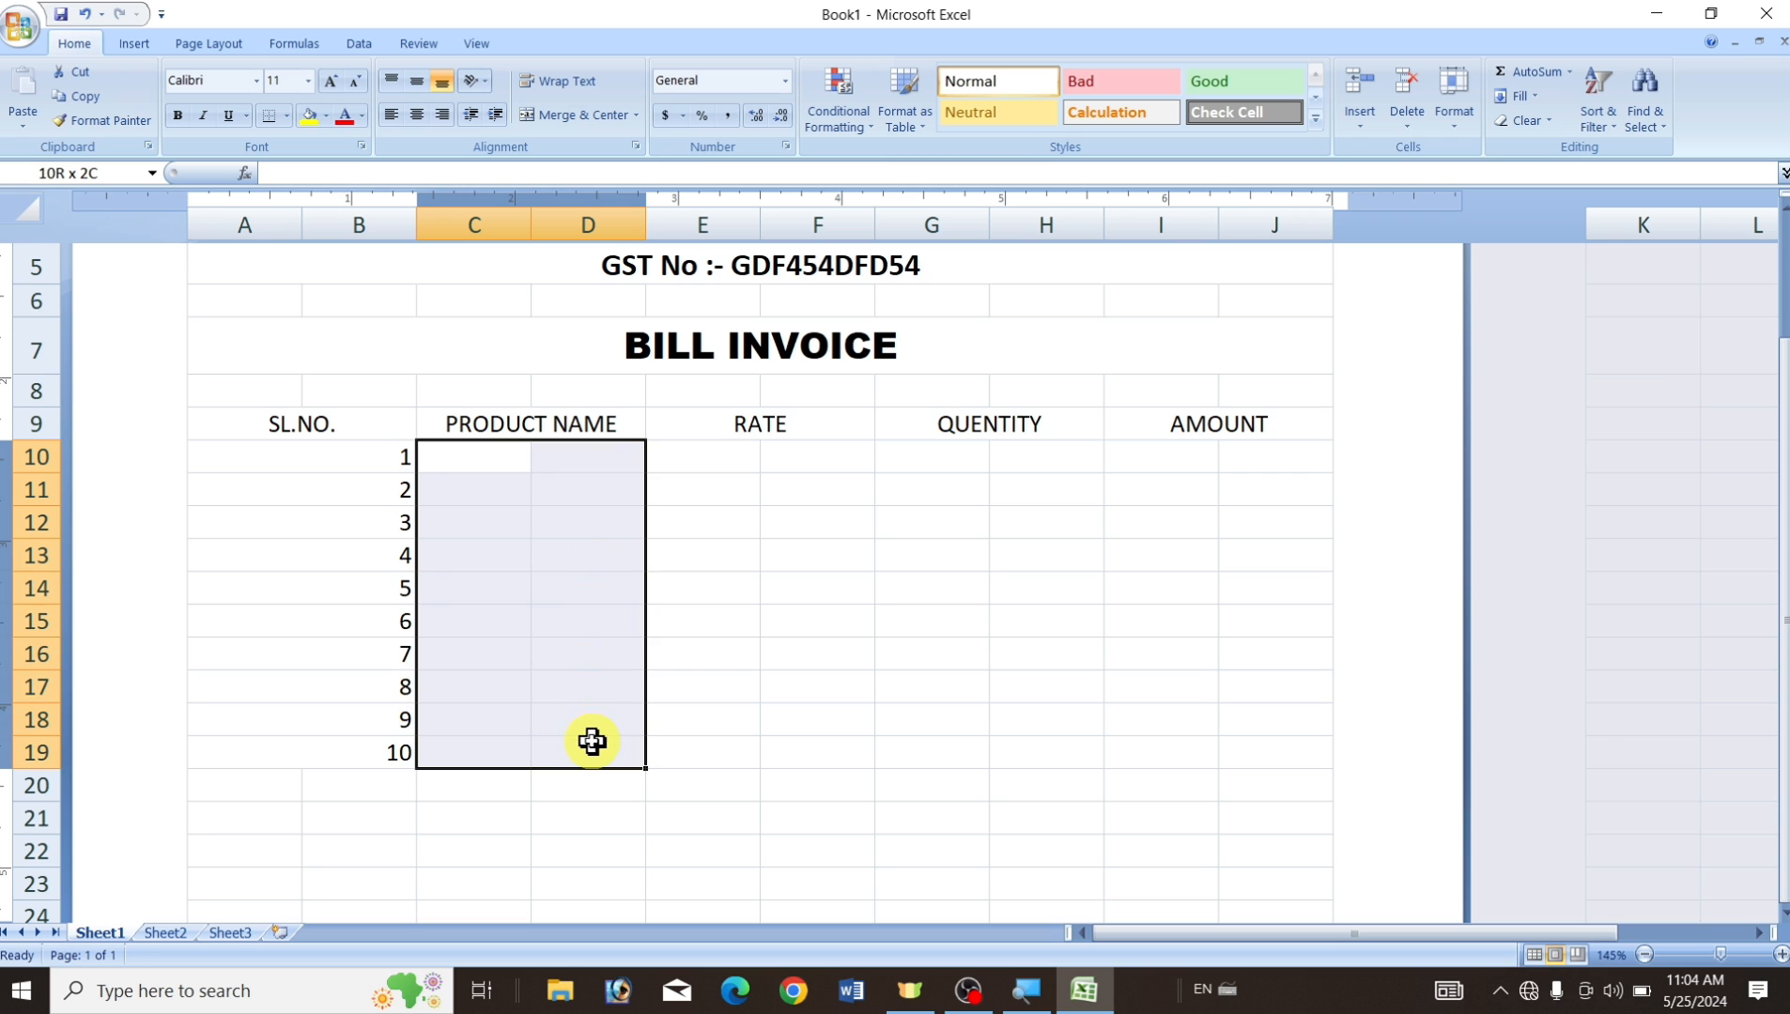
left_click(636, 114)
left_click(715, 313)
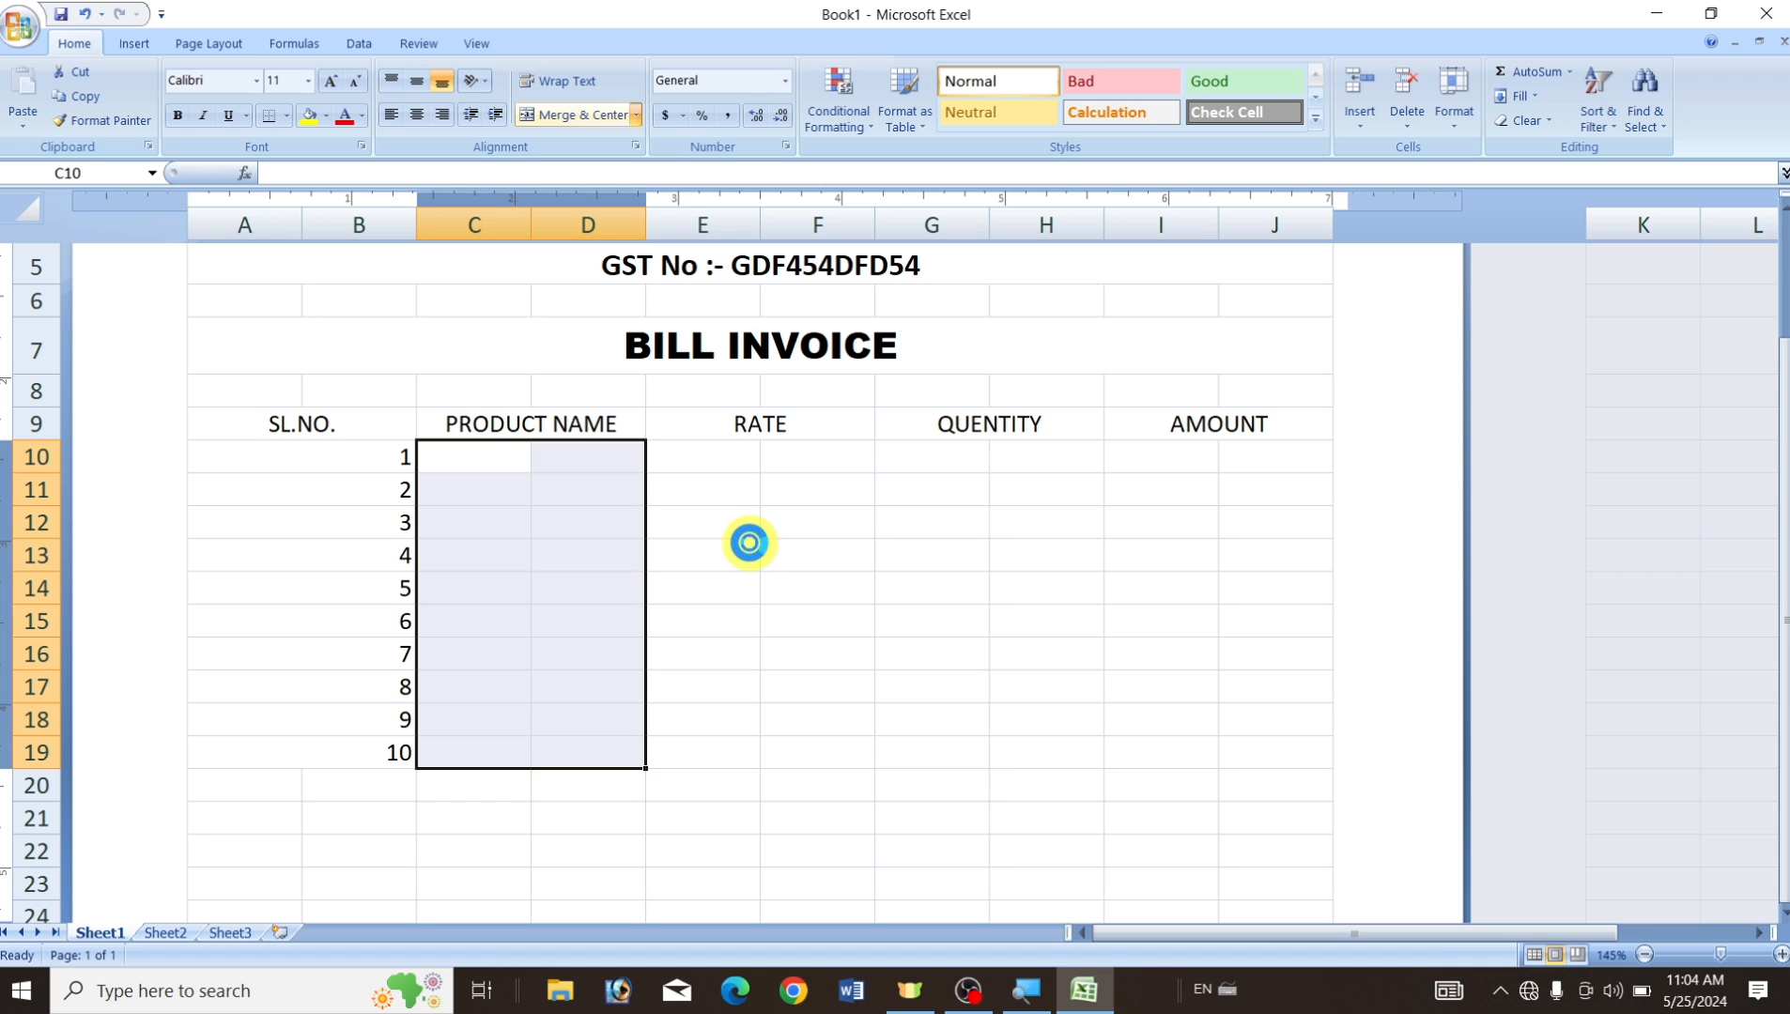
left_click(748, 543)
left_click_drag(699, 448, 866, 742)
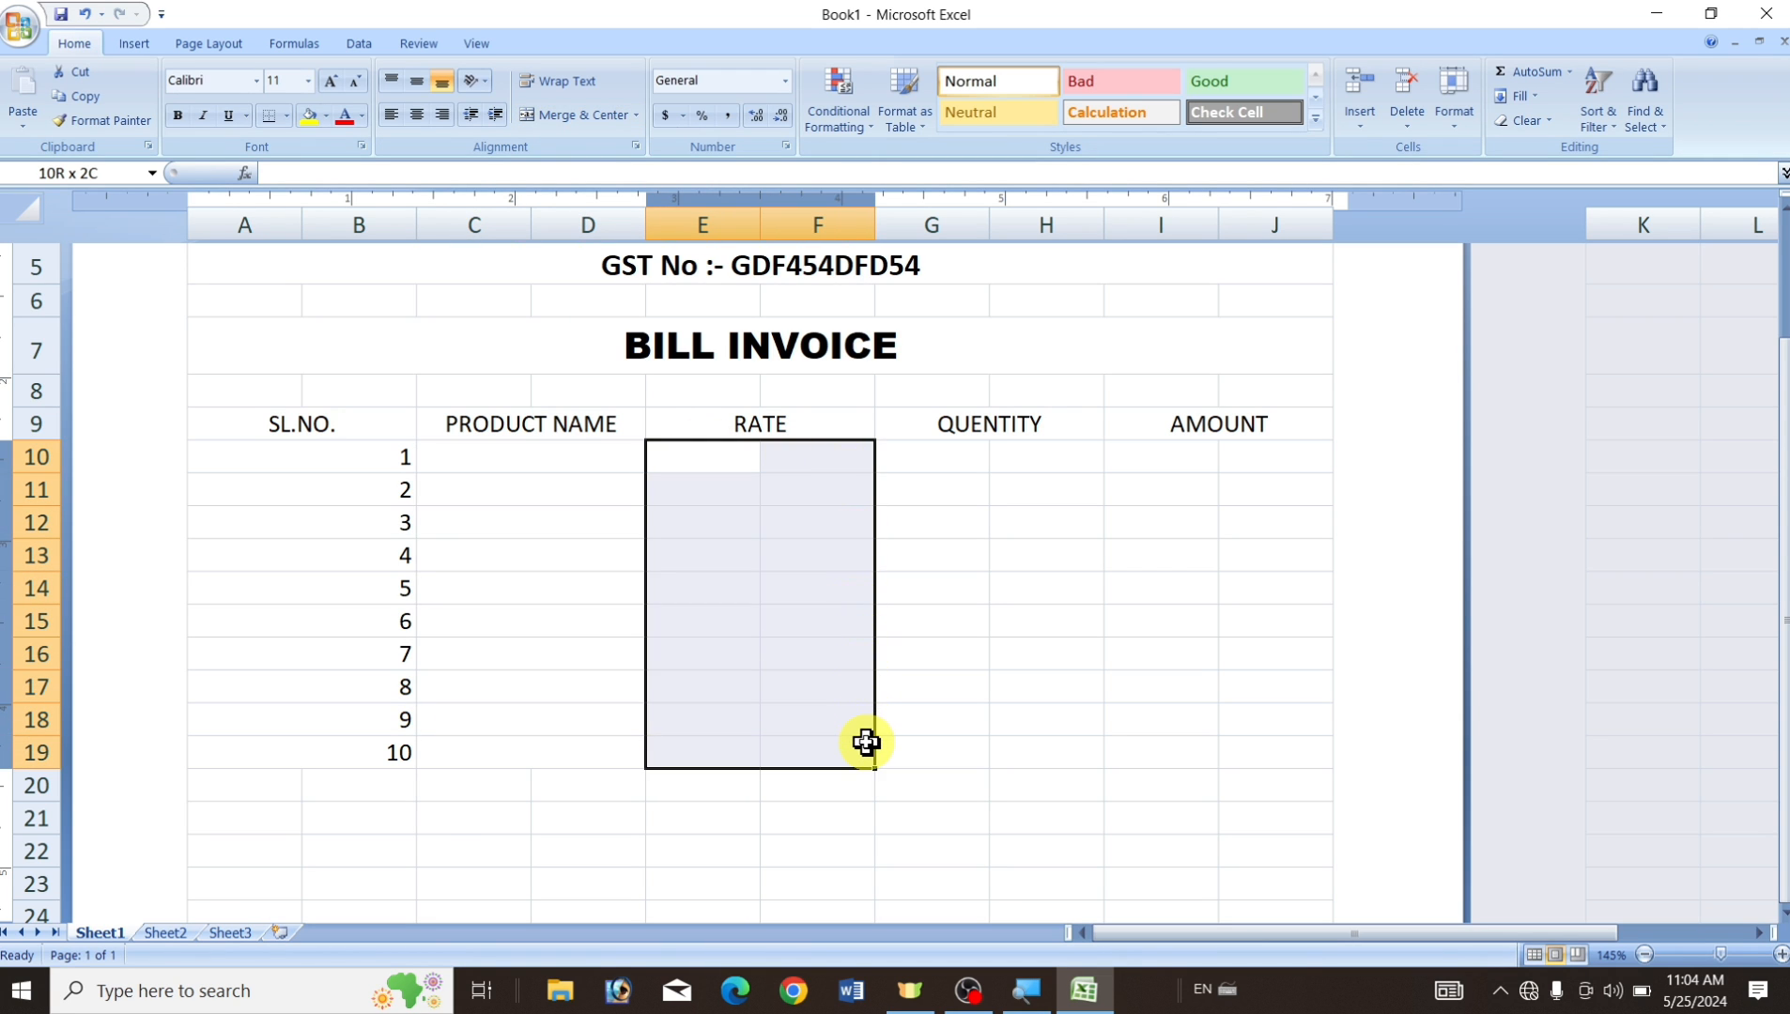
left_click(635, 115)
left_click(679, 214)
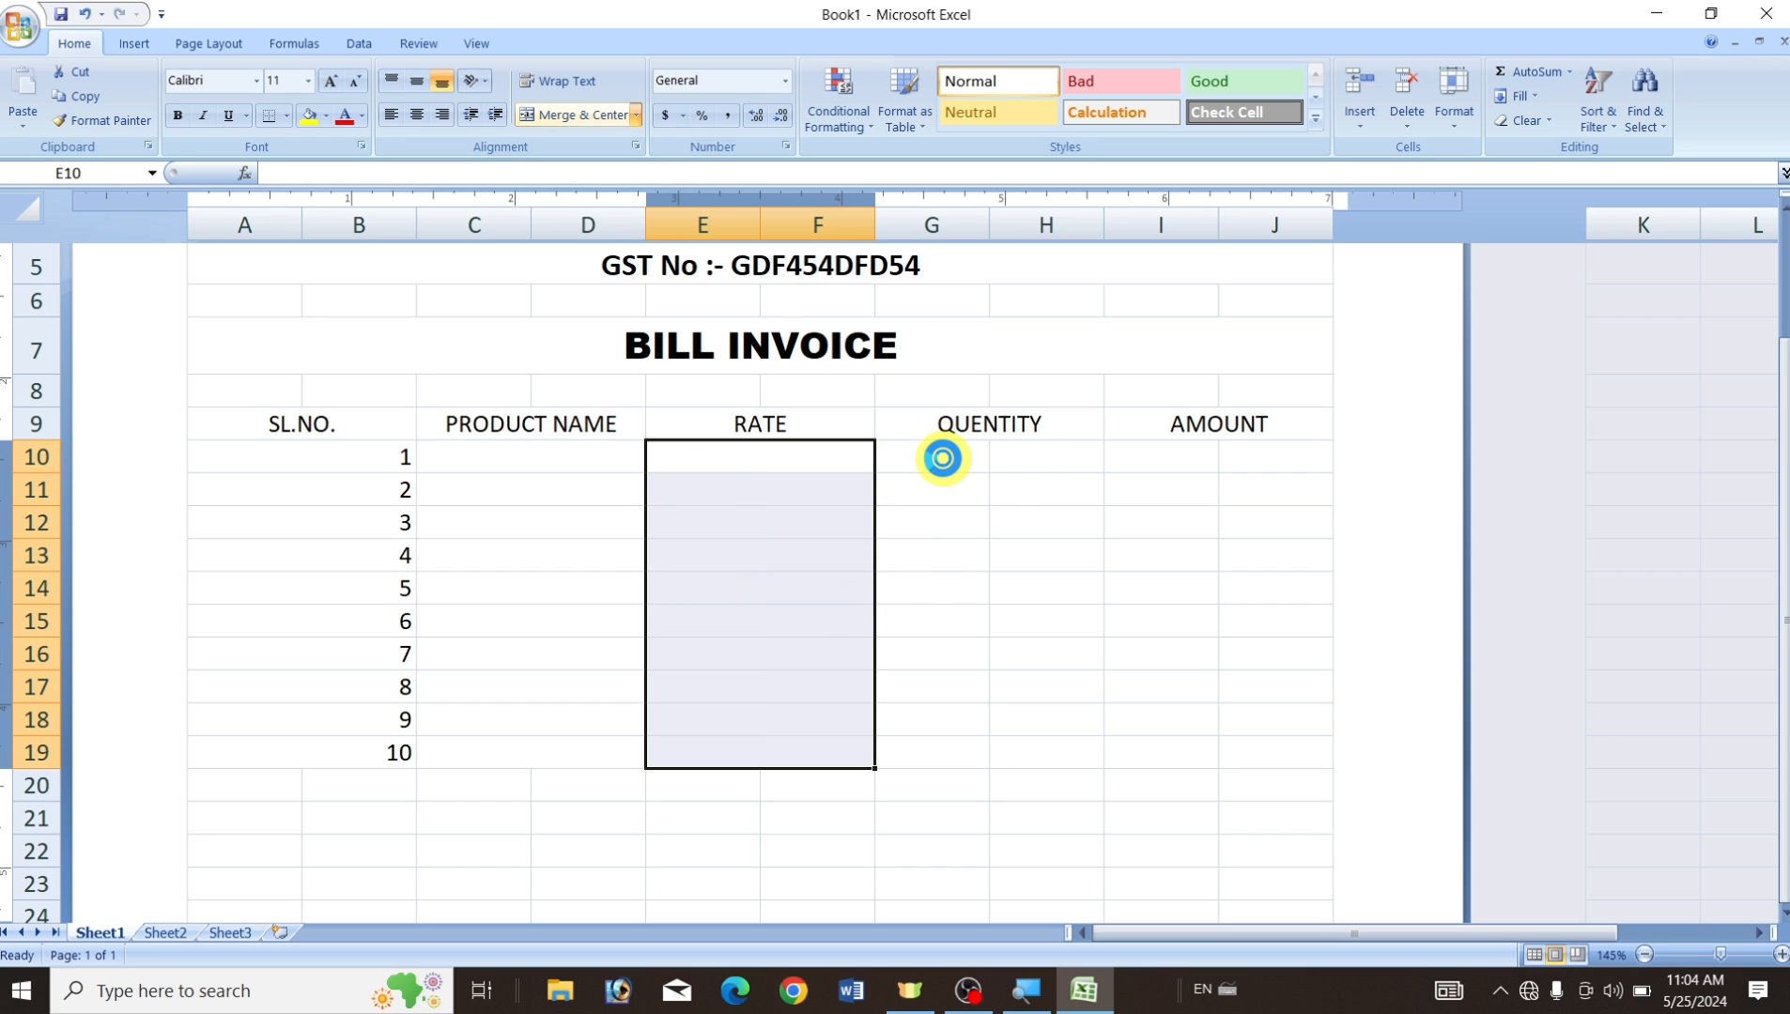
Merge rows 10–19 across columns G–H and I–J under QUENTITY and AMOUNT.
double_click(930, 457)
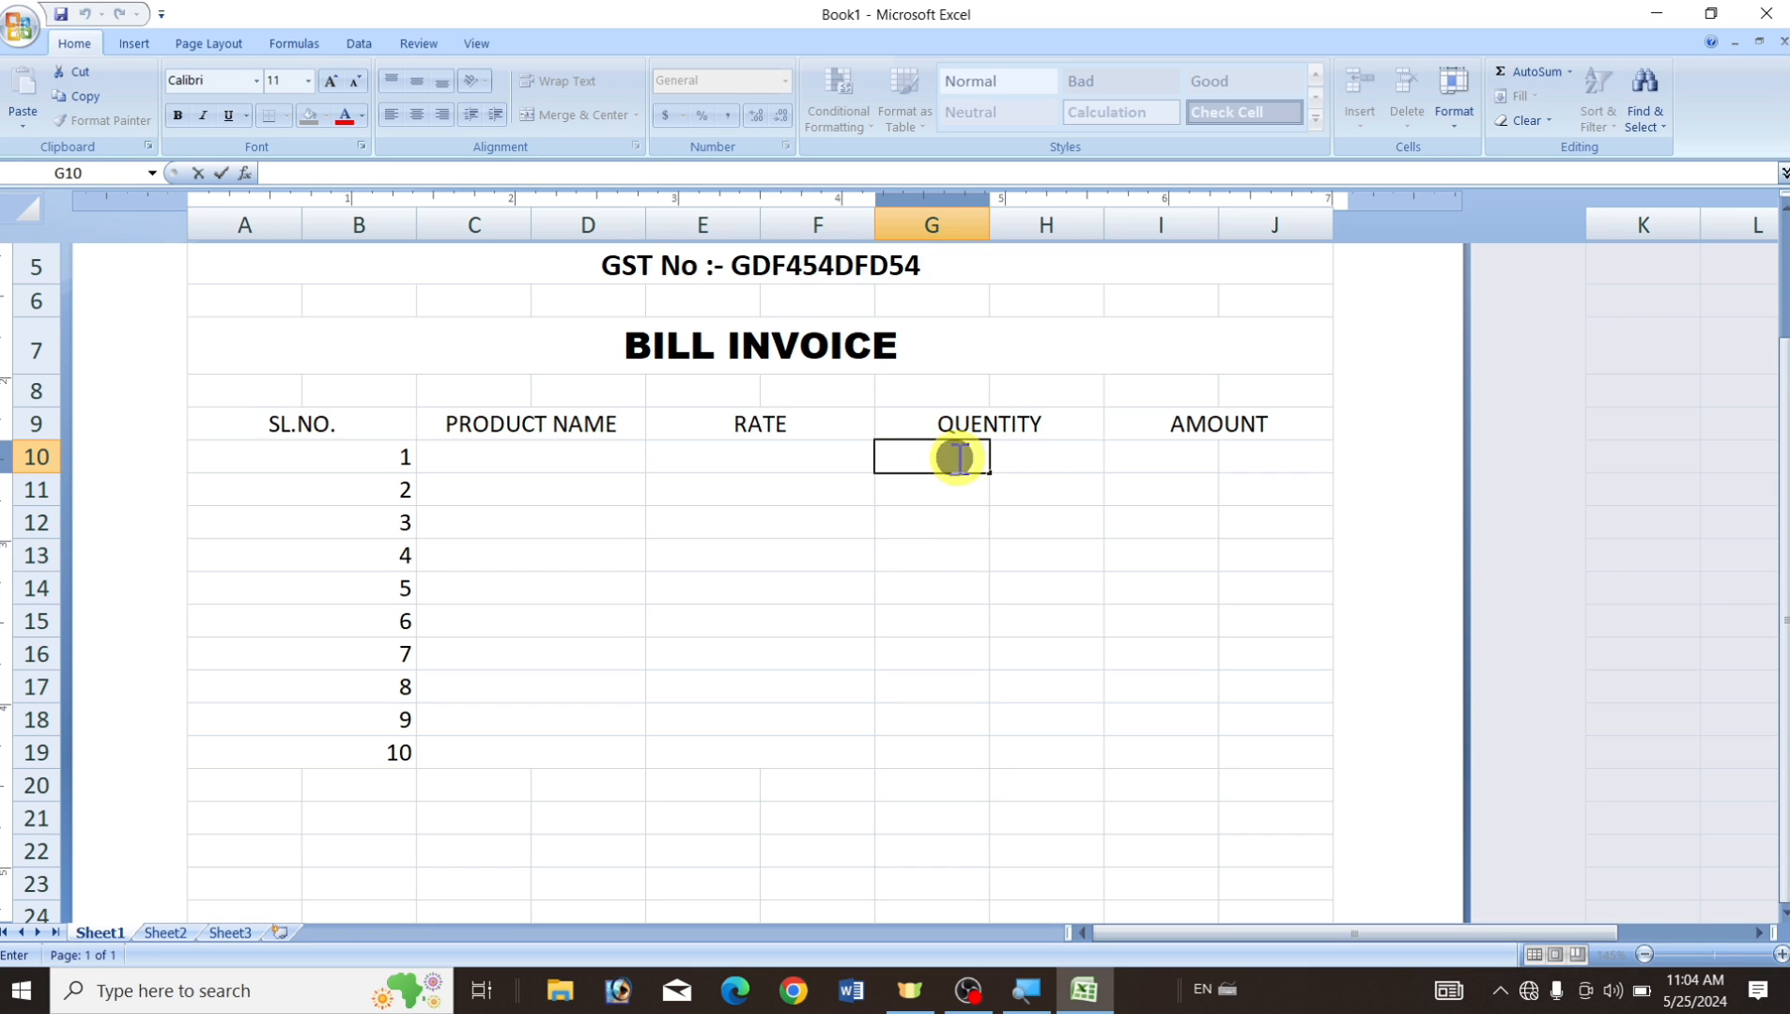
left_click(975, 520)
left_click_drag(920, 452, 1048, 738)
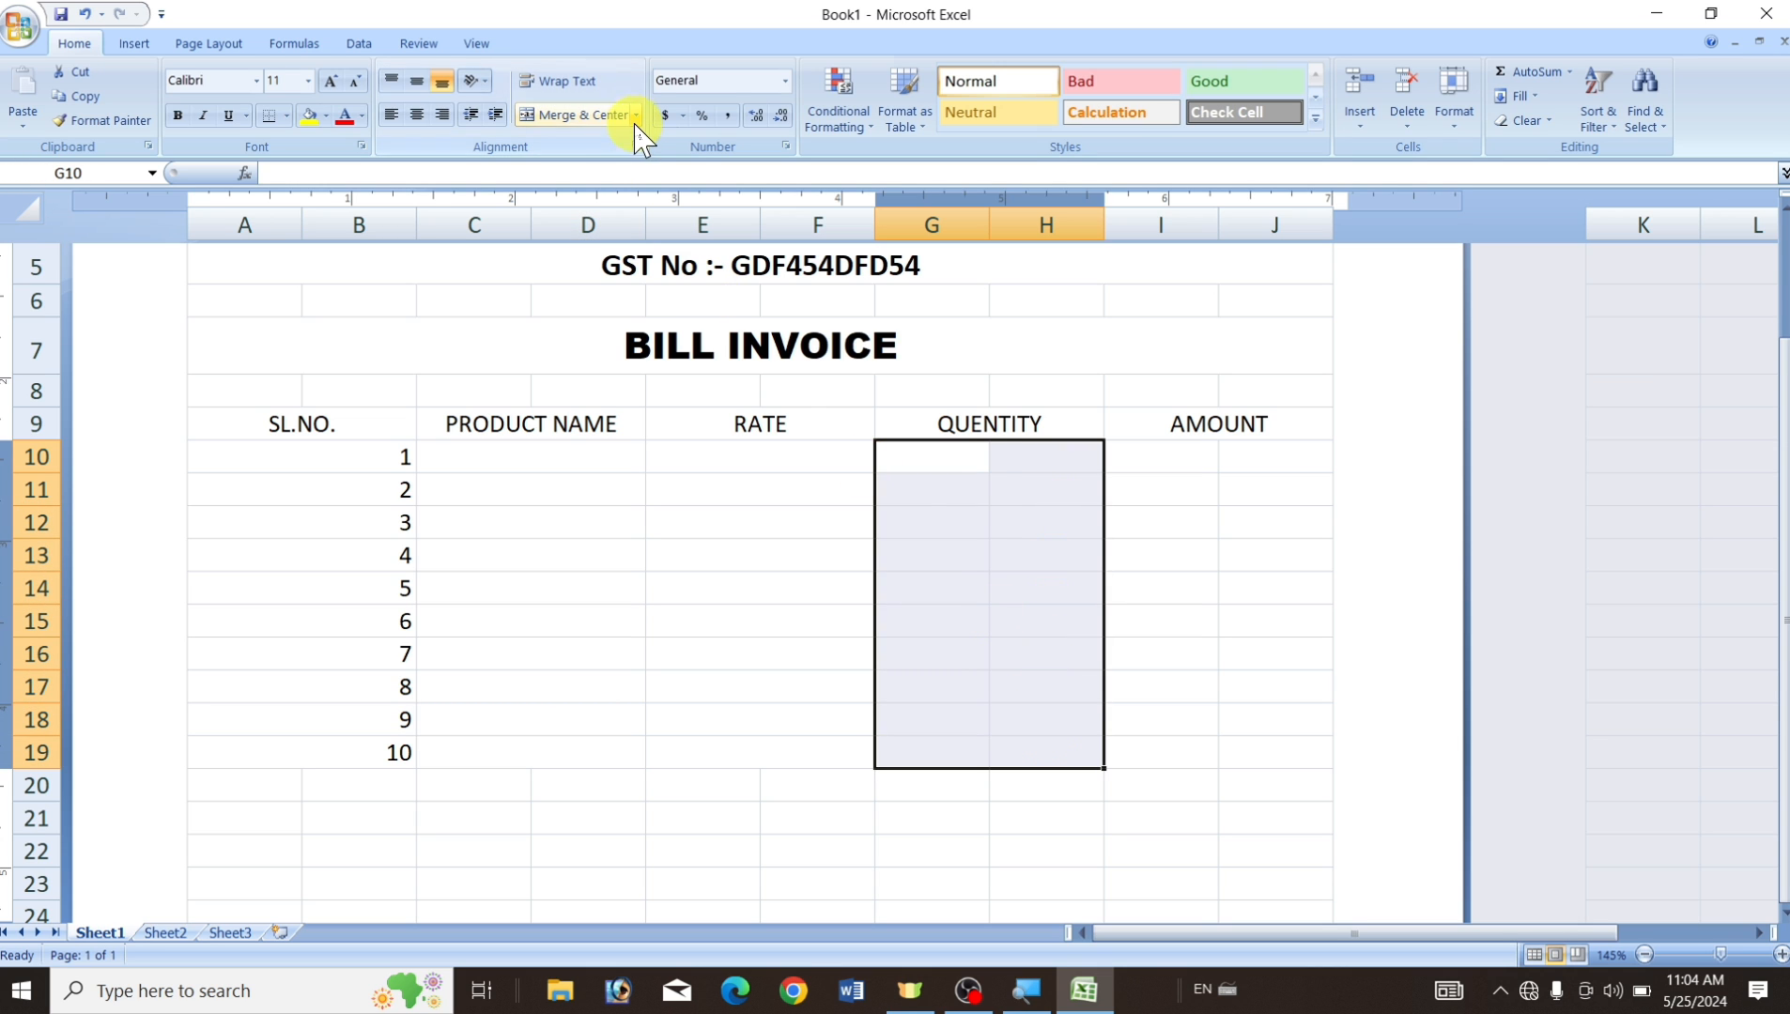
left_click(635, 114)
left_click(583, 171)
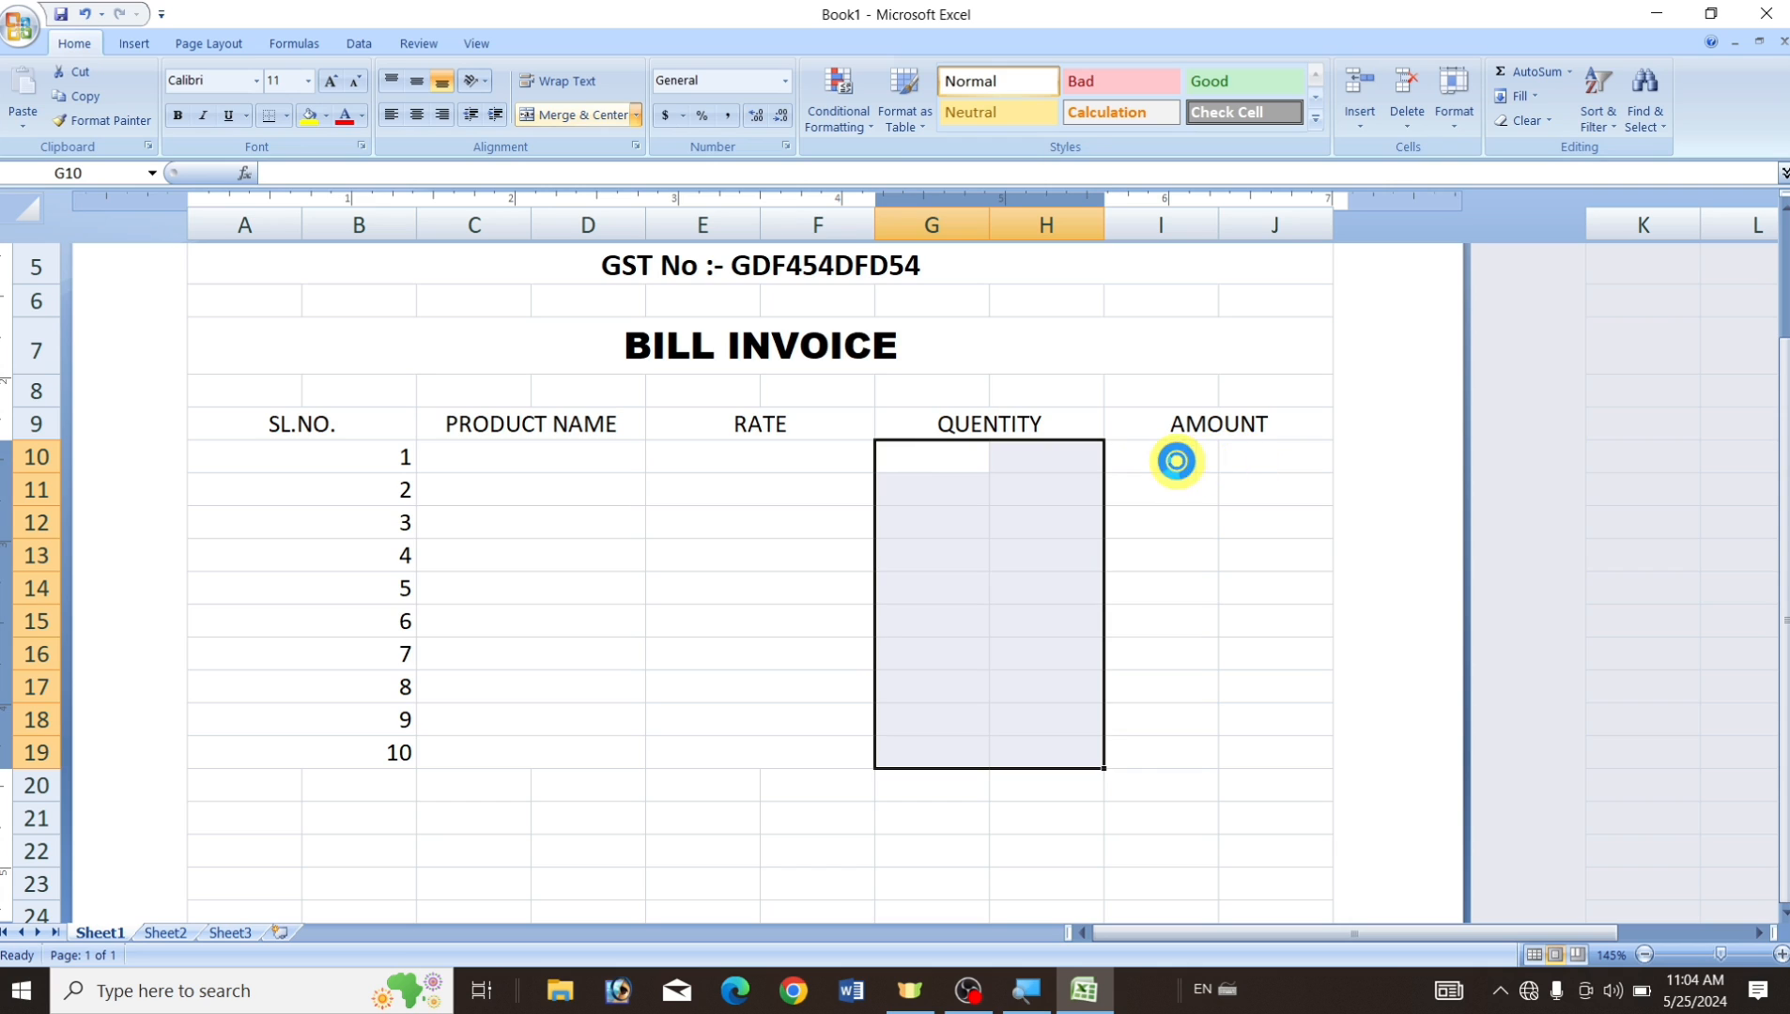
left_click(1224, 522)
left_click_drag(1158, 461, 1311, 765)
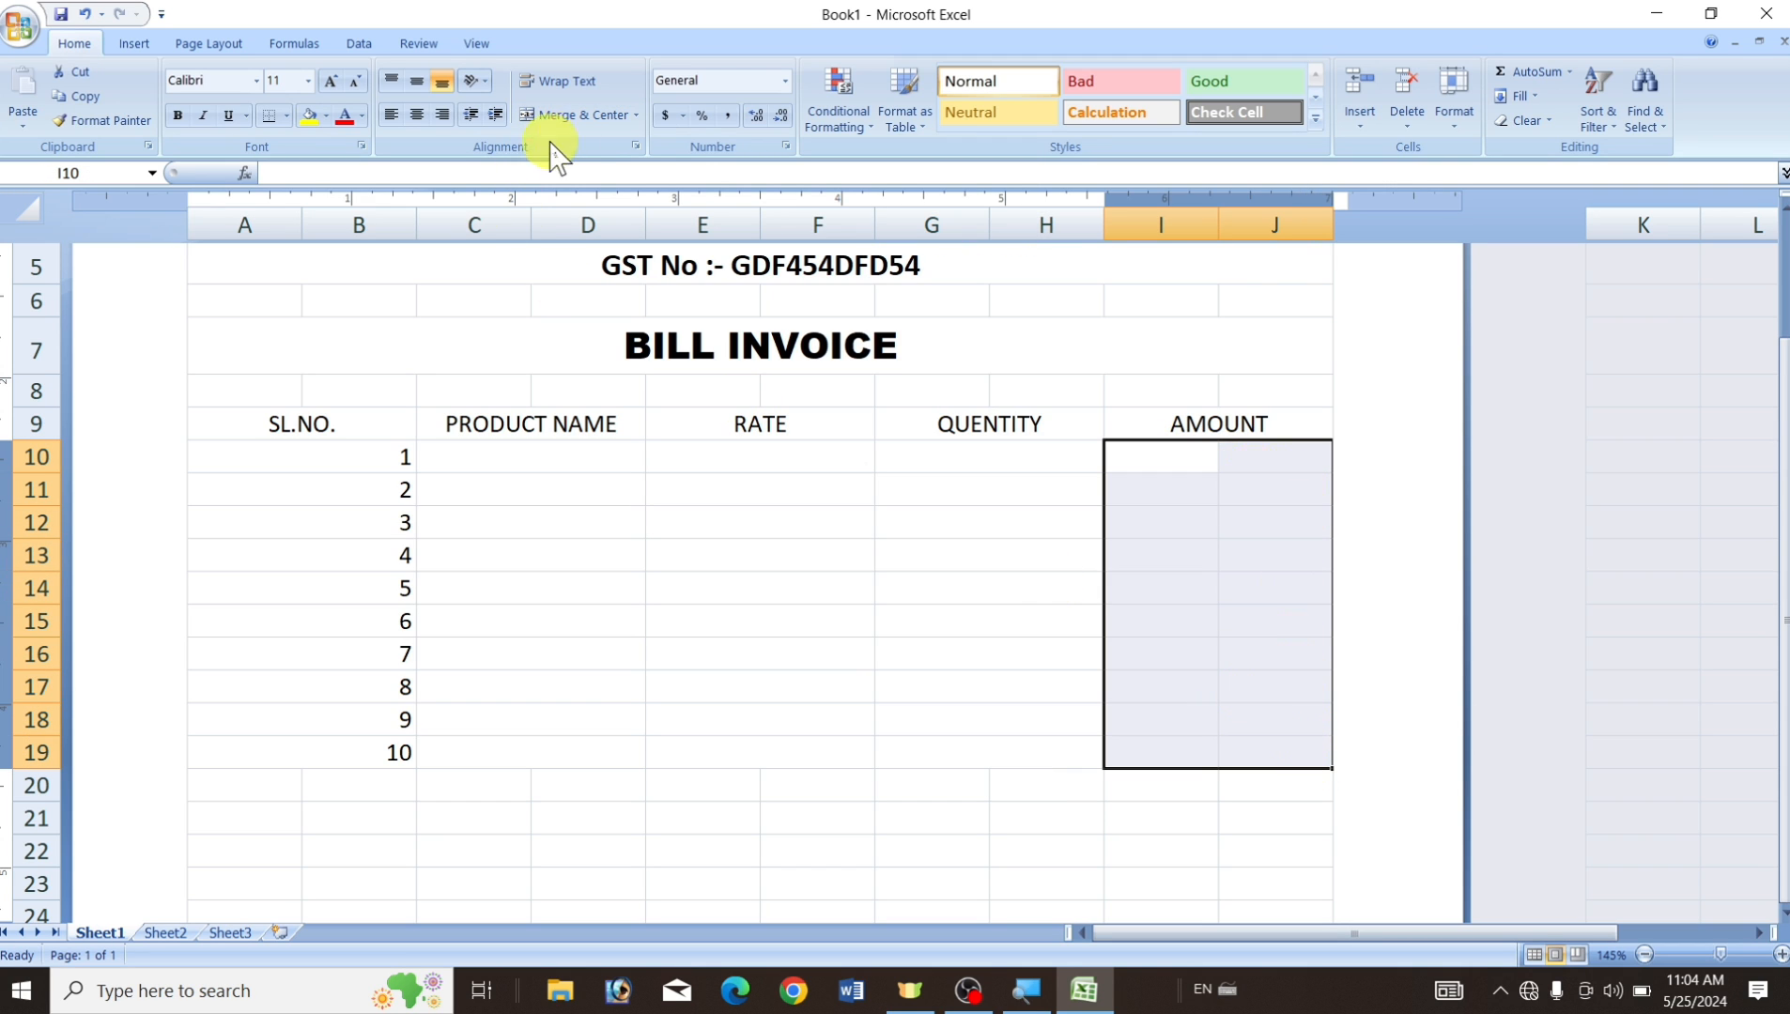
left_click(637, 117)
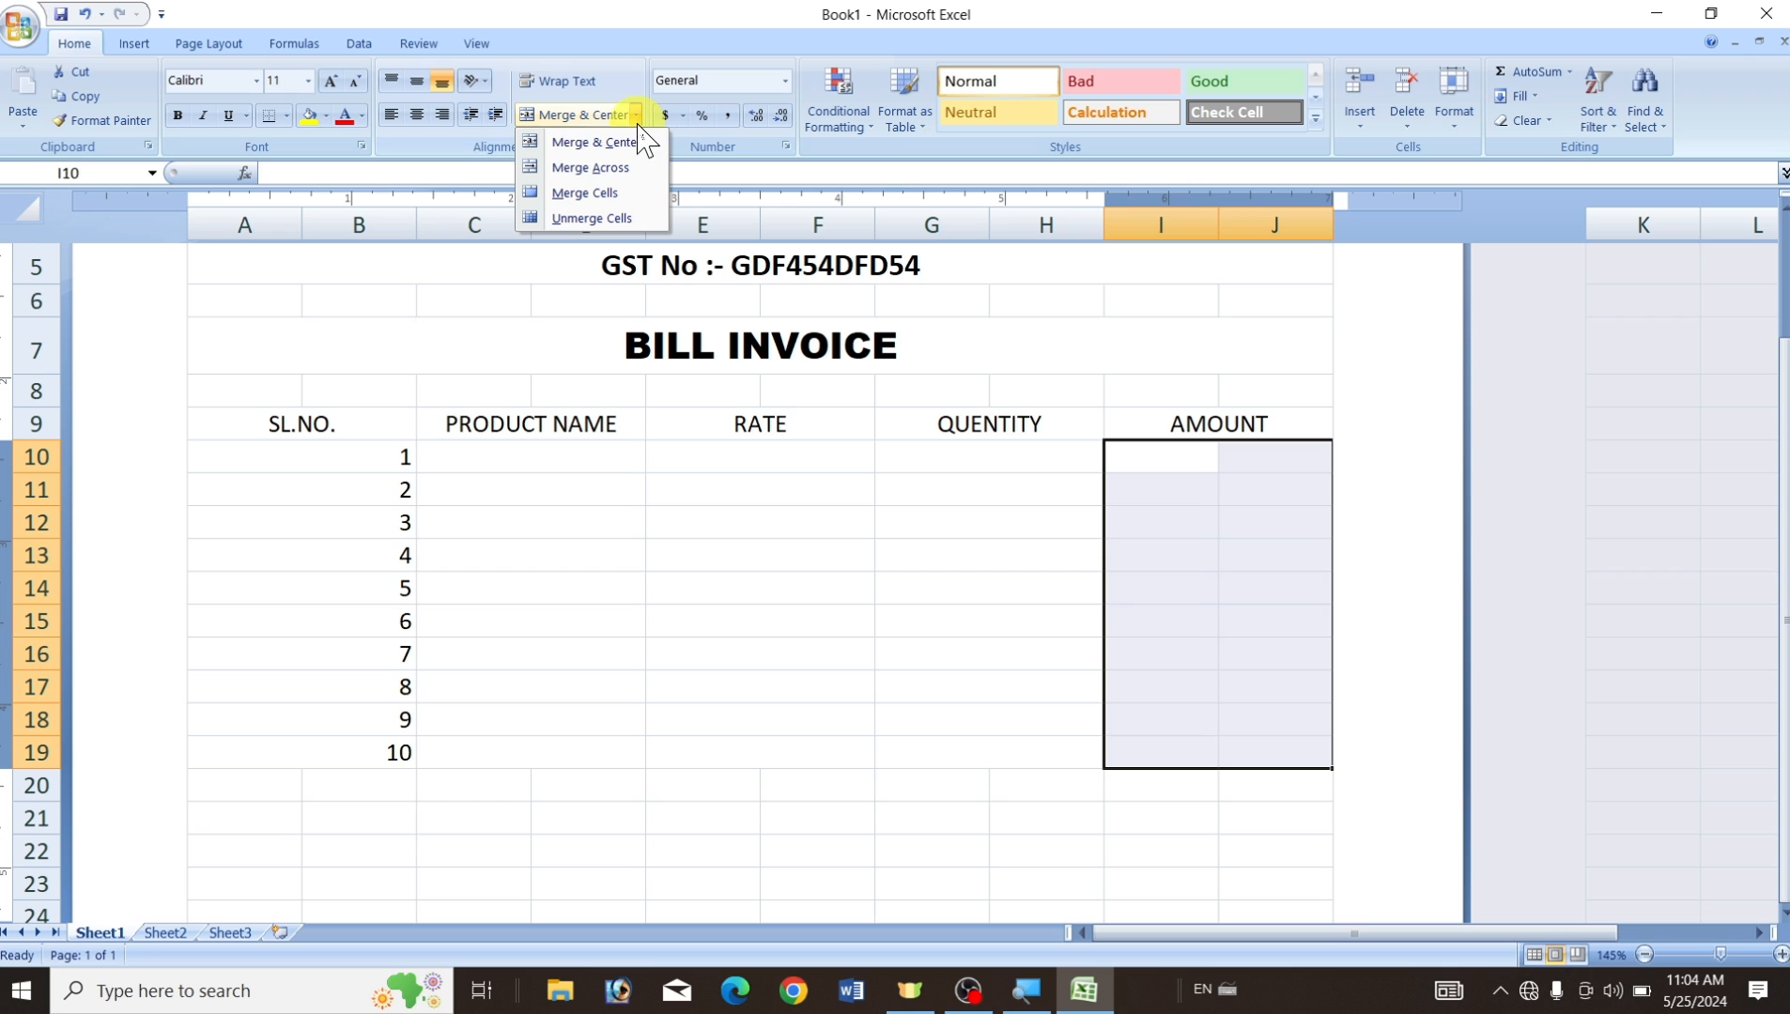
left_click(590, 167)
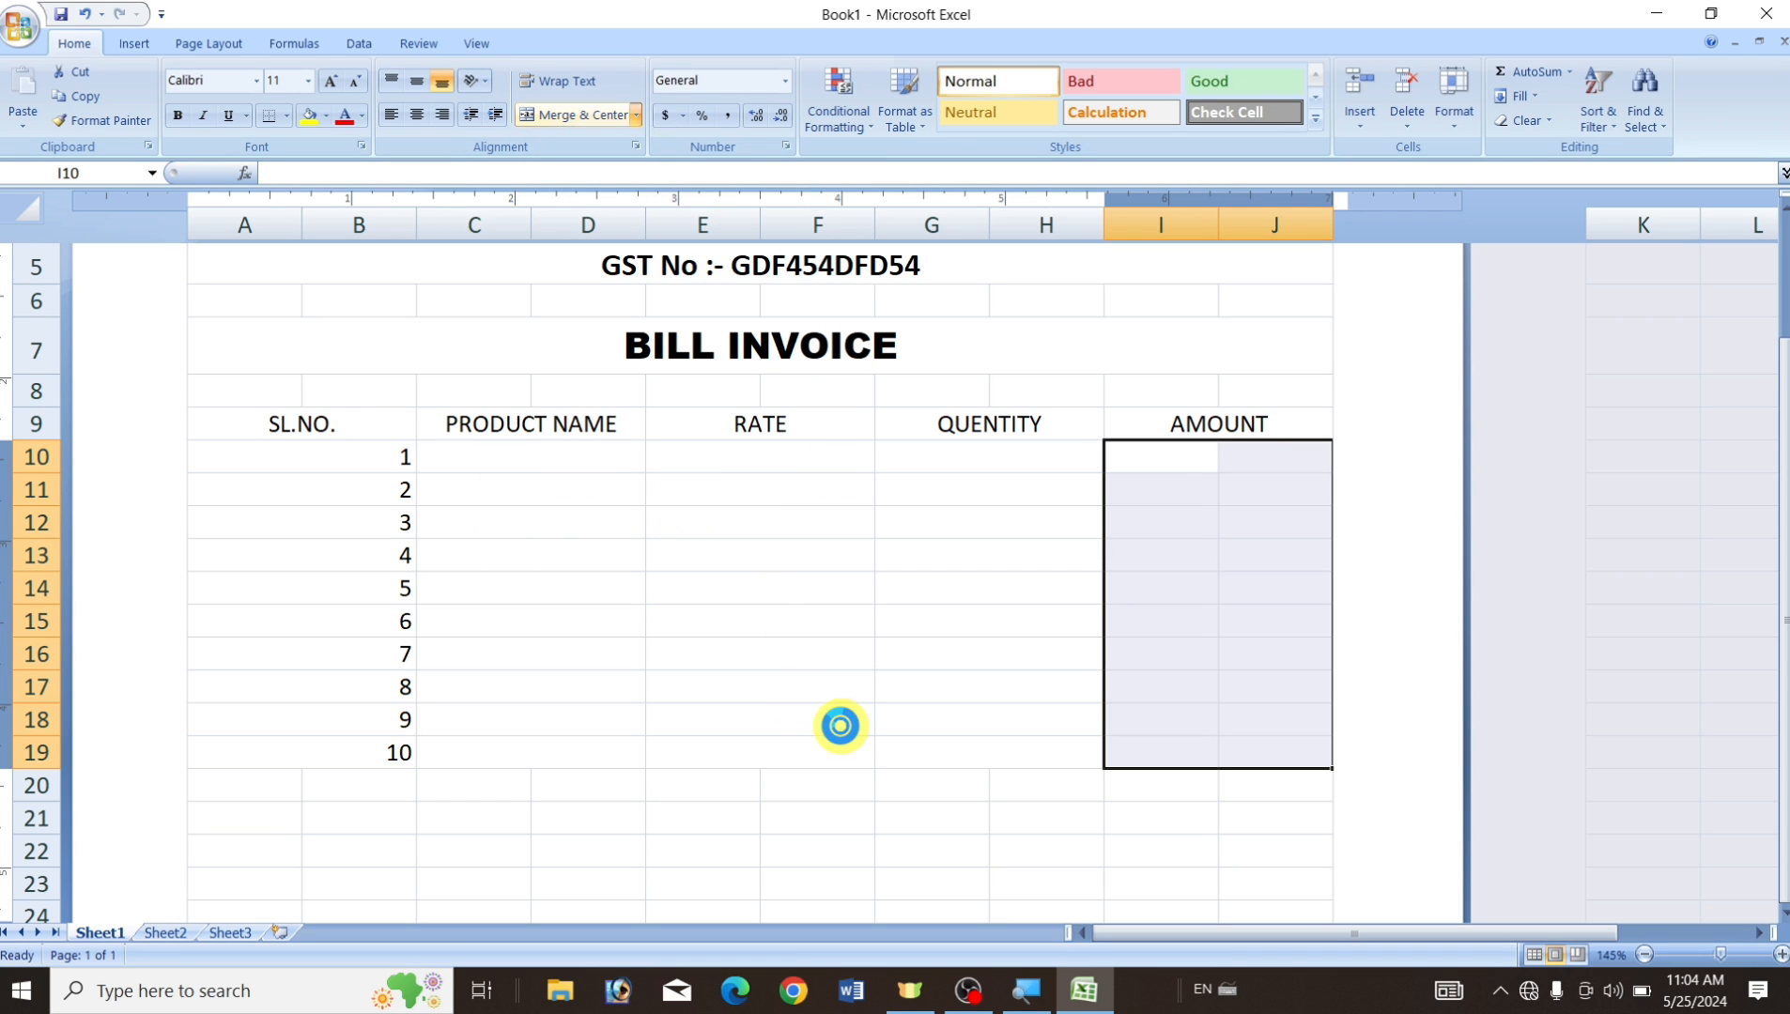
left_click(805, 809)
Format the table A9:J19 as 14 pt bold Calibri, centred.
left_click_drag(248, 420, 1196, 744)
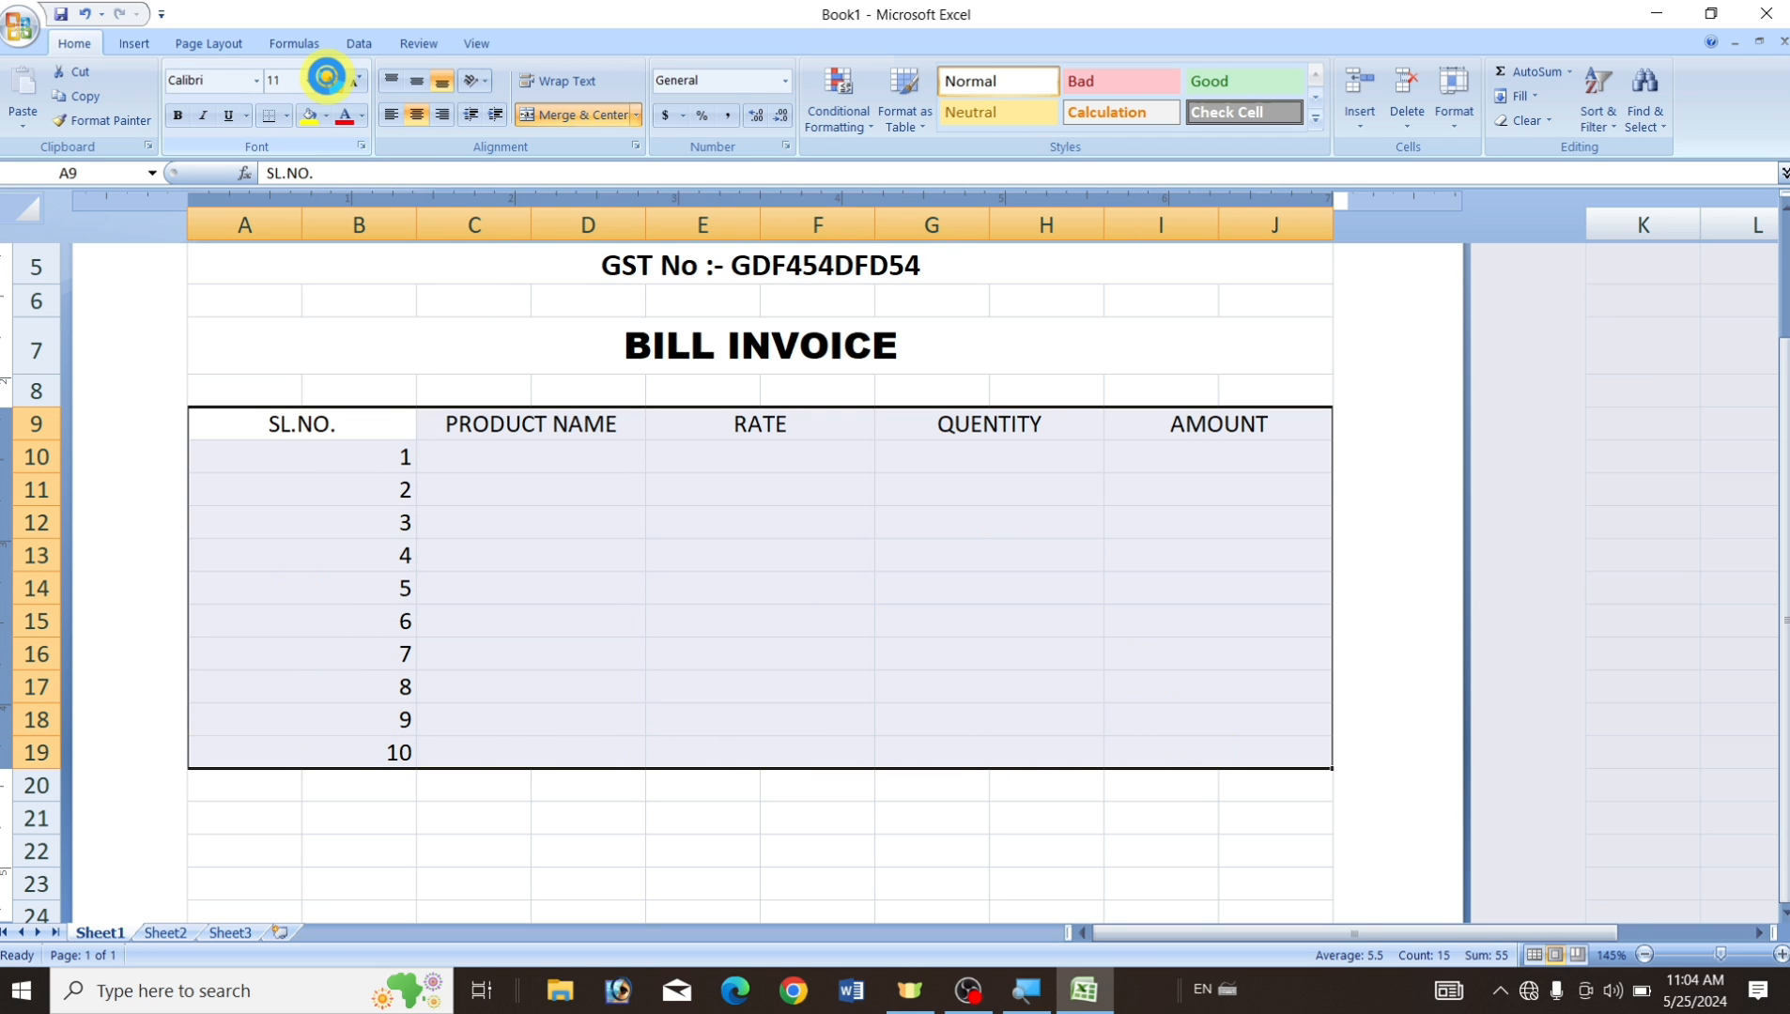
left_click(326, 77)
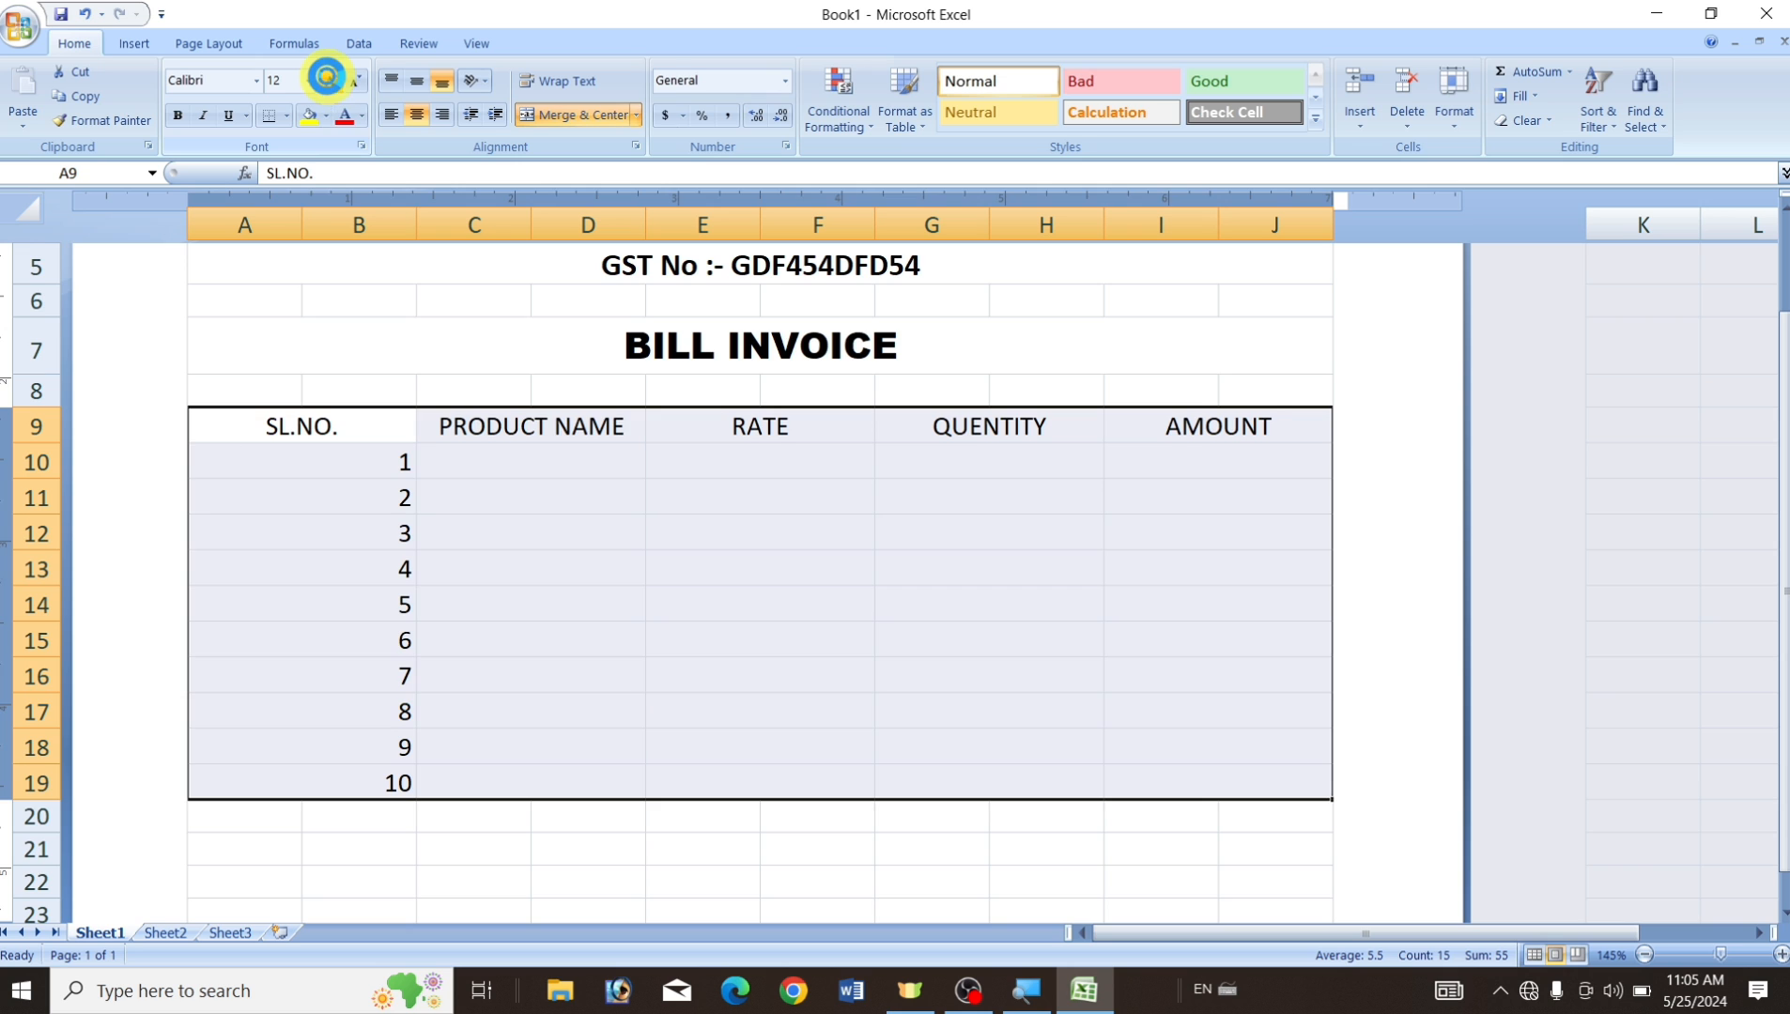
left_click(325, 77)
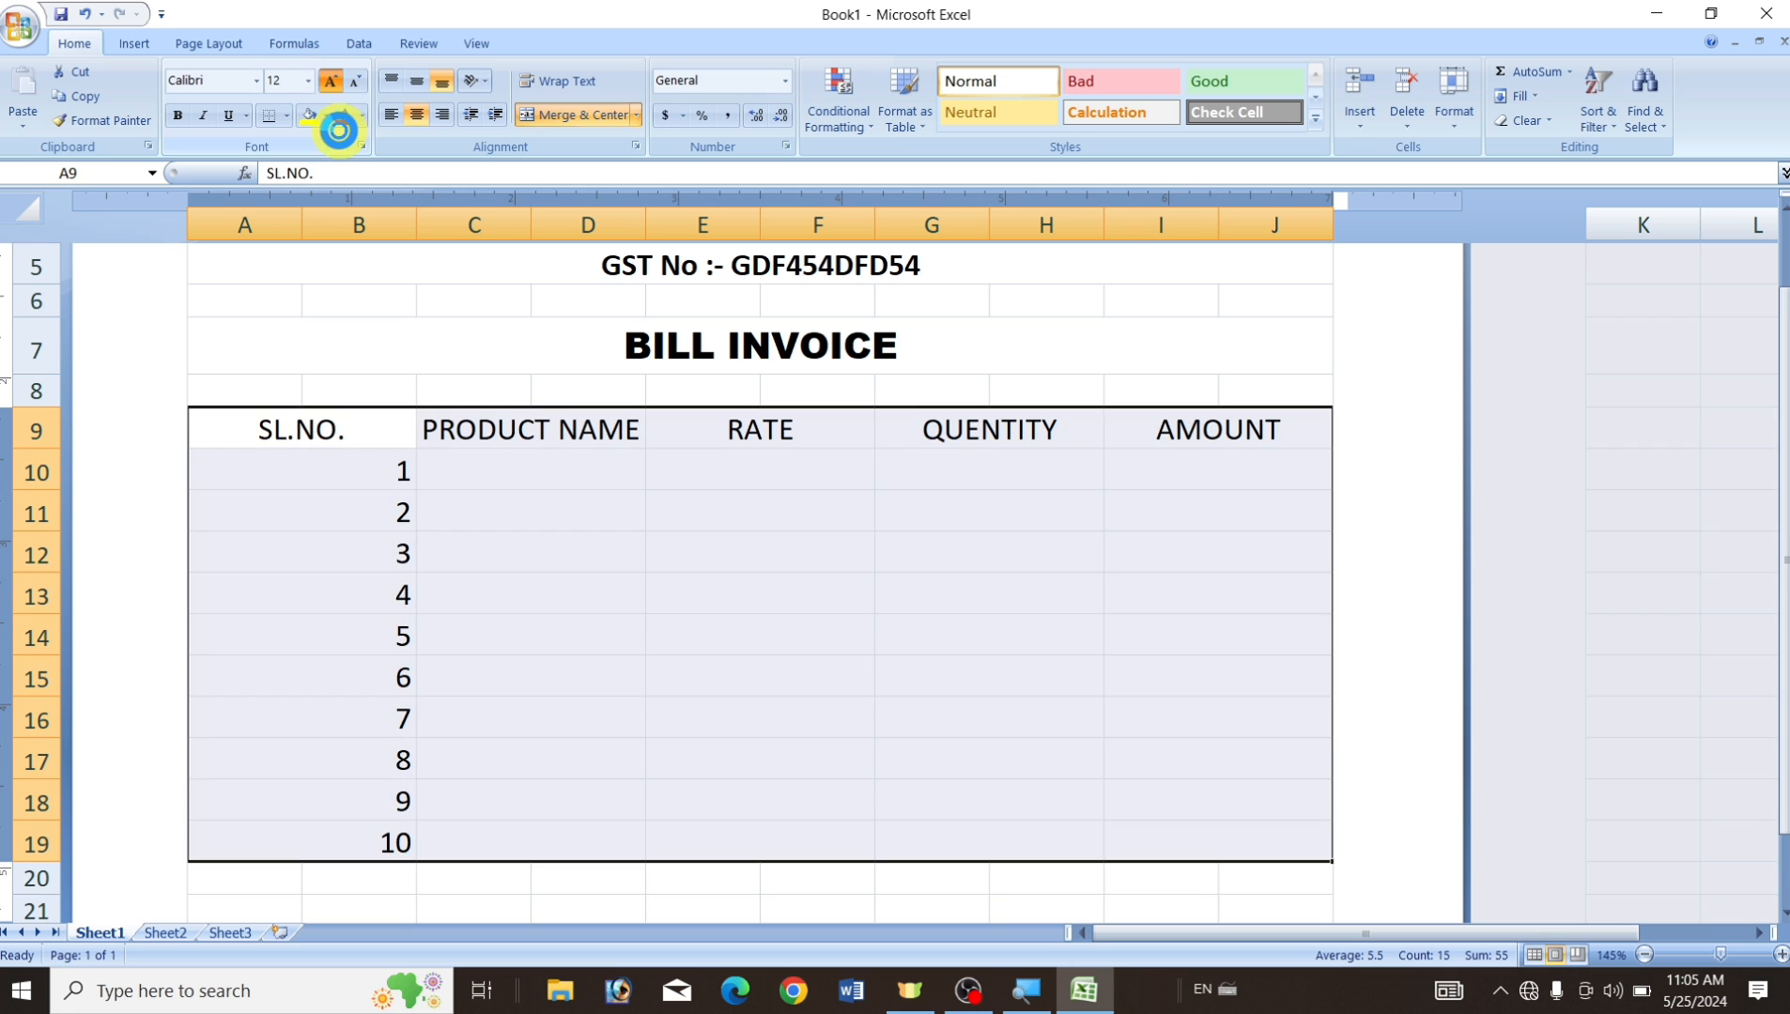
left_click(179, 117)
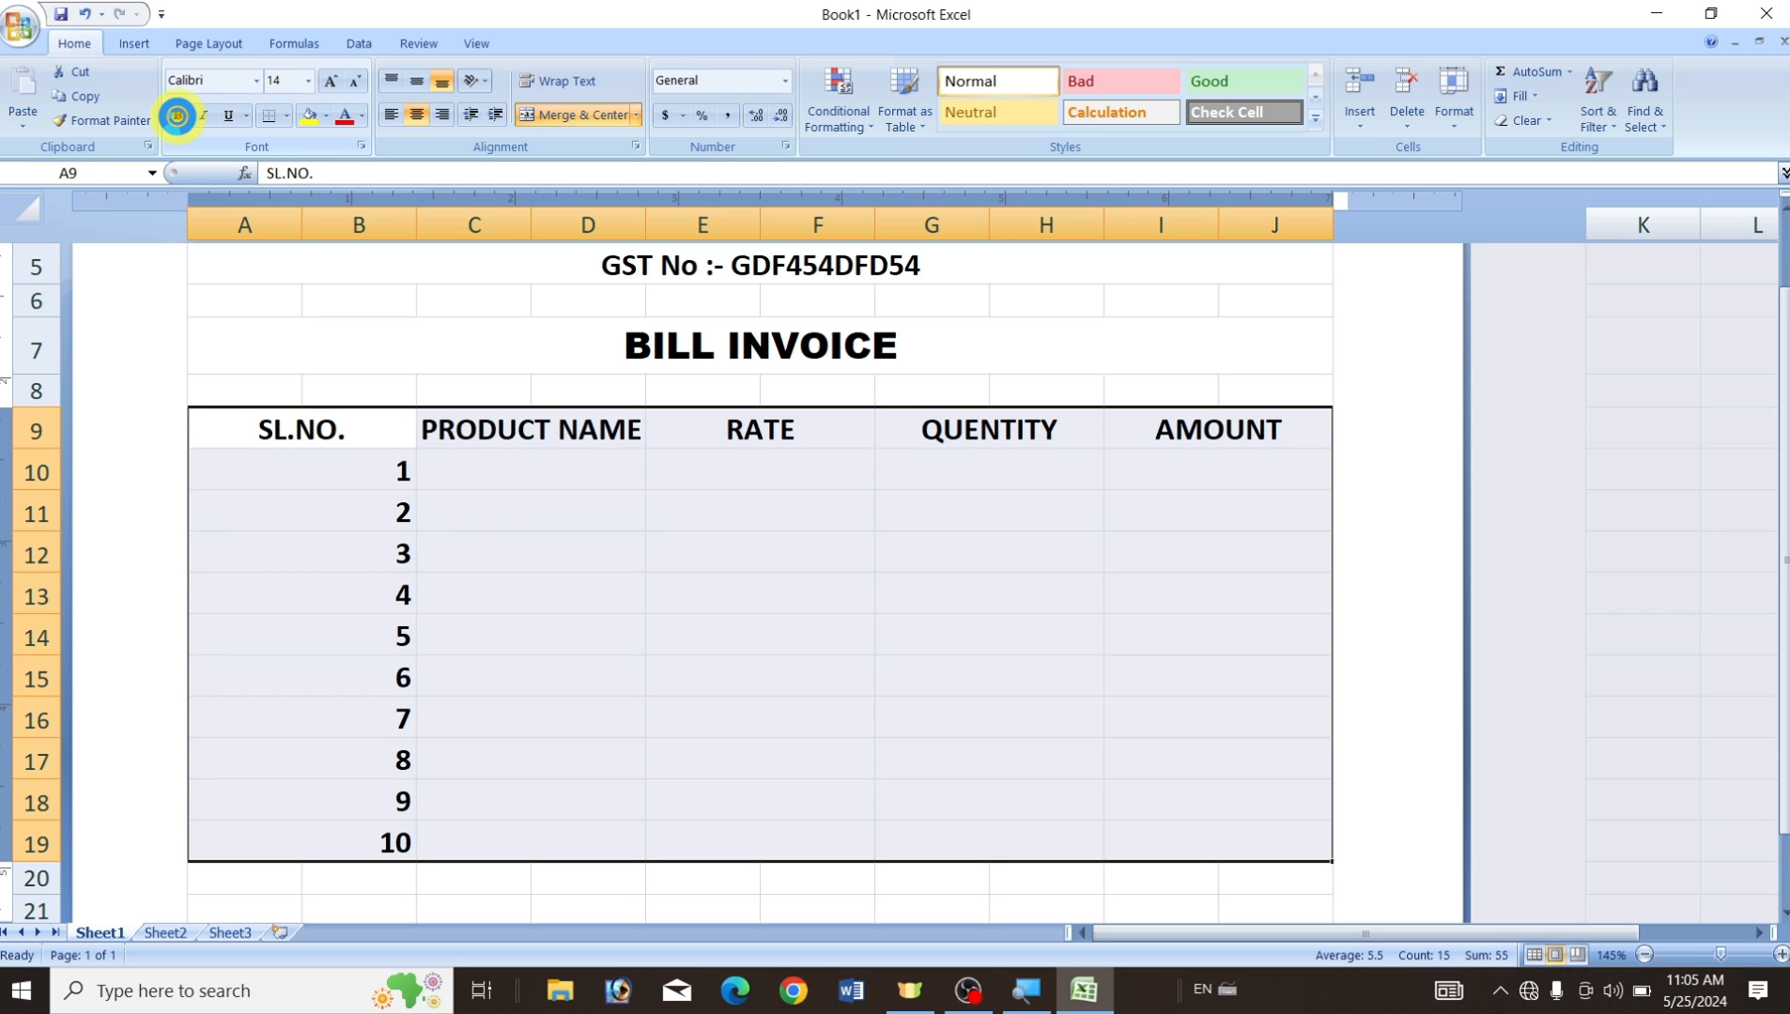
left_click(256, 81)
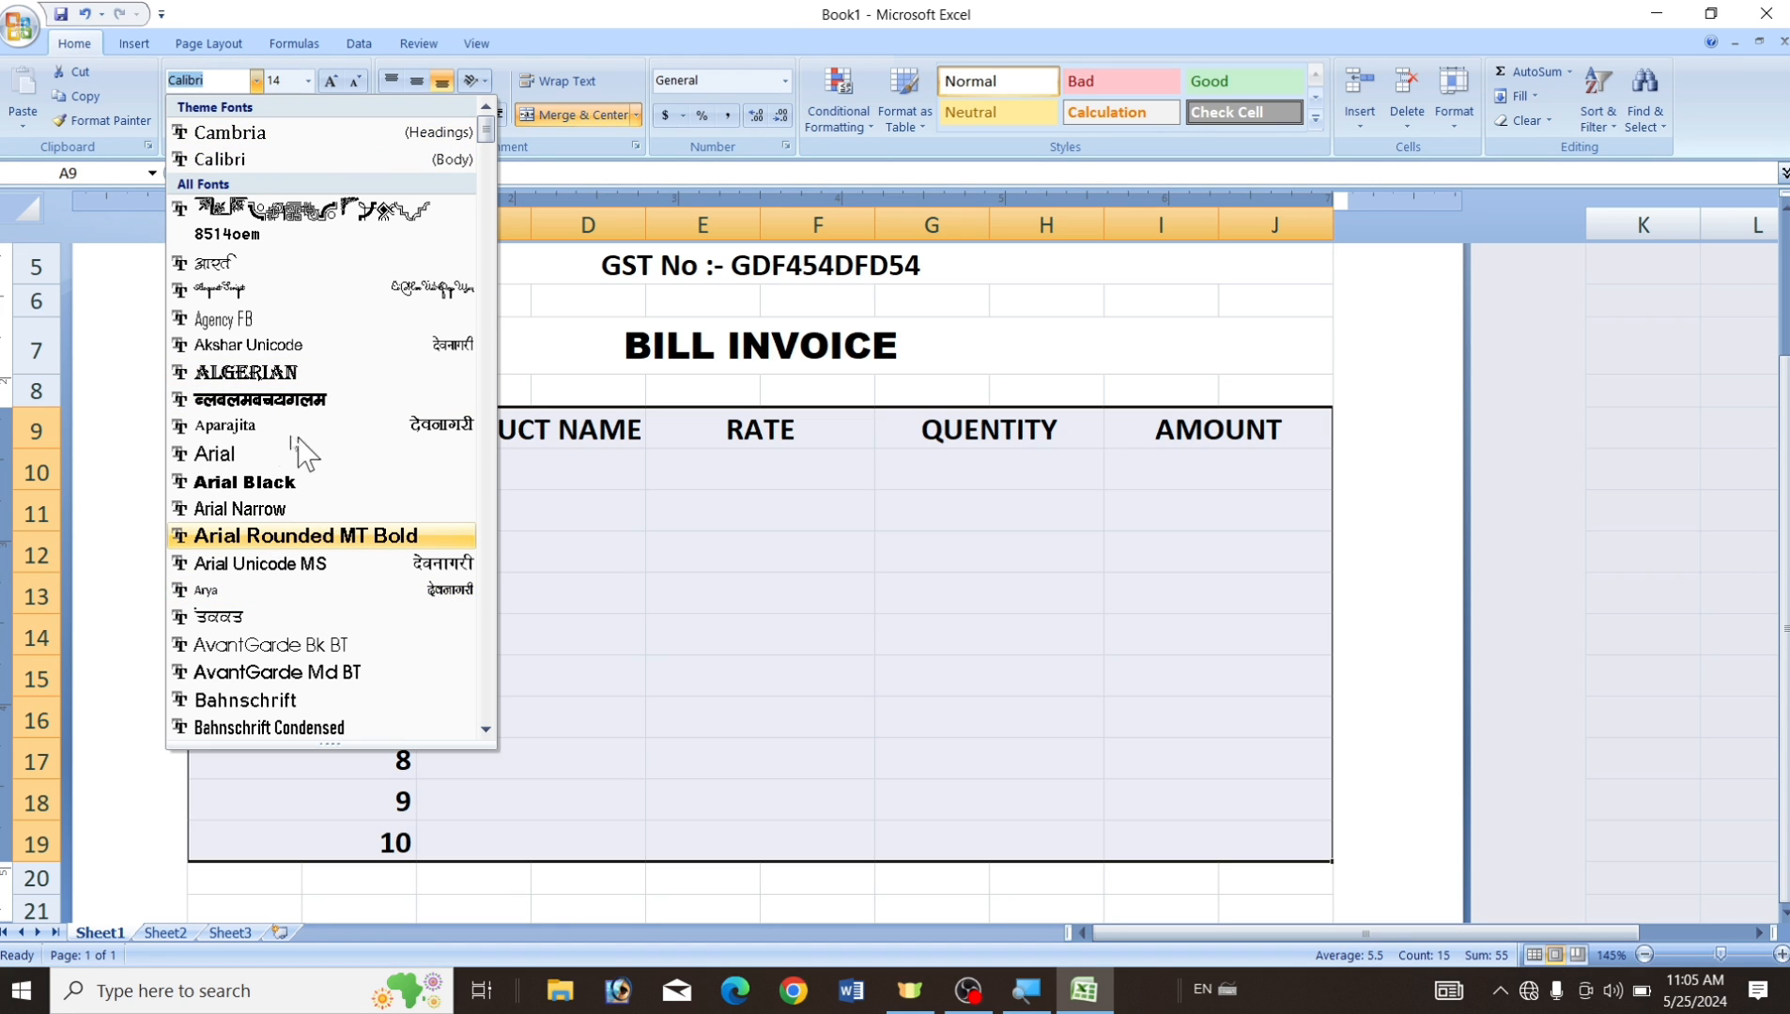
left_click(840, 660)
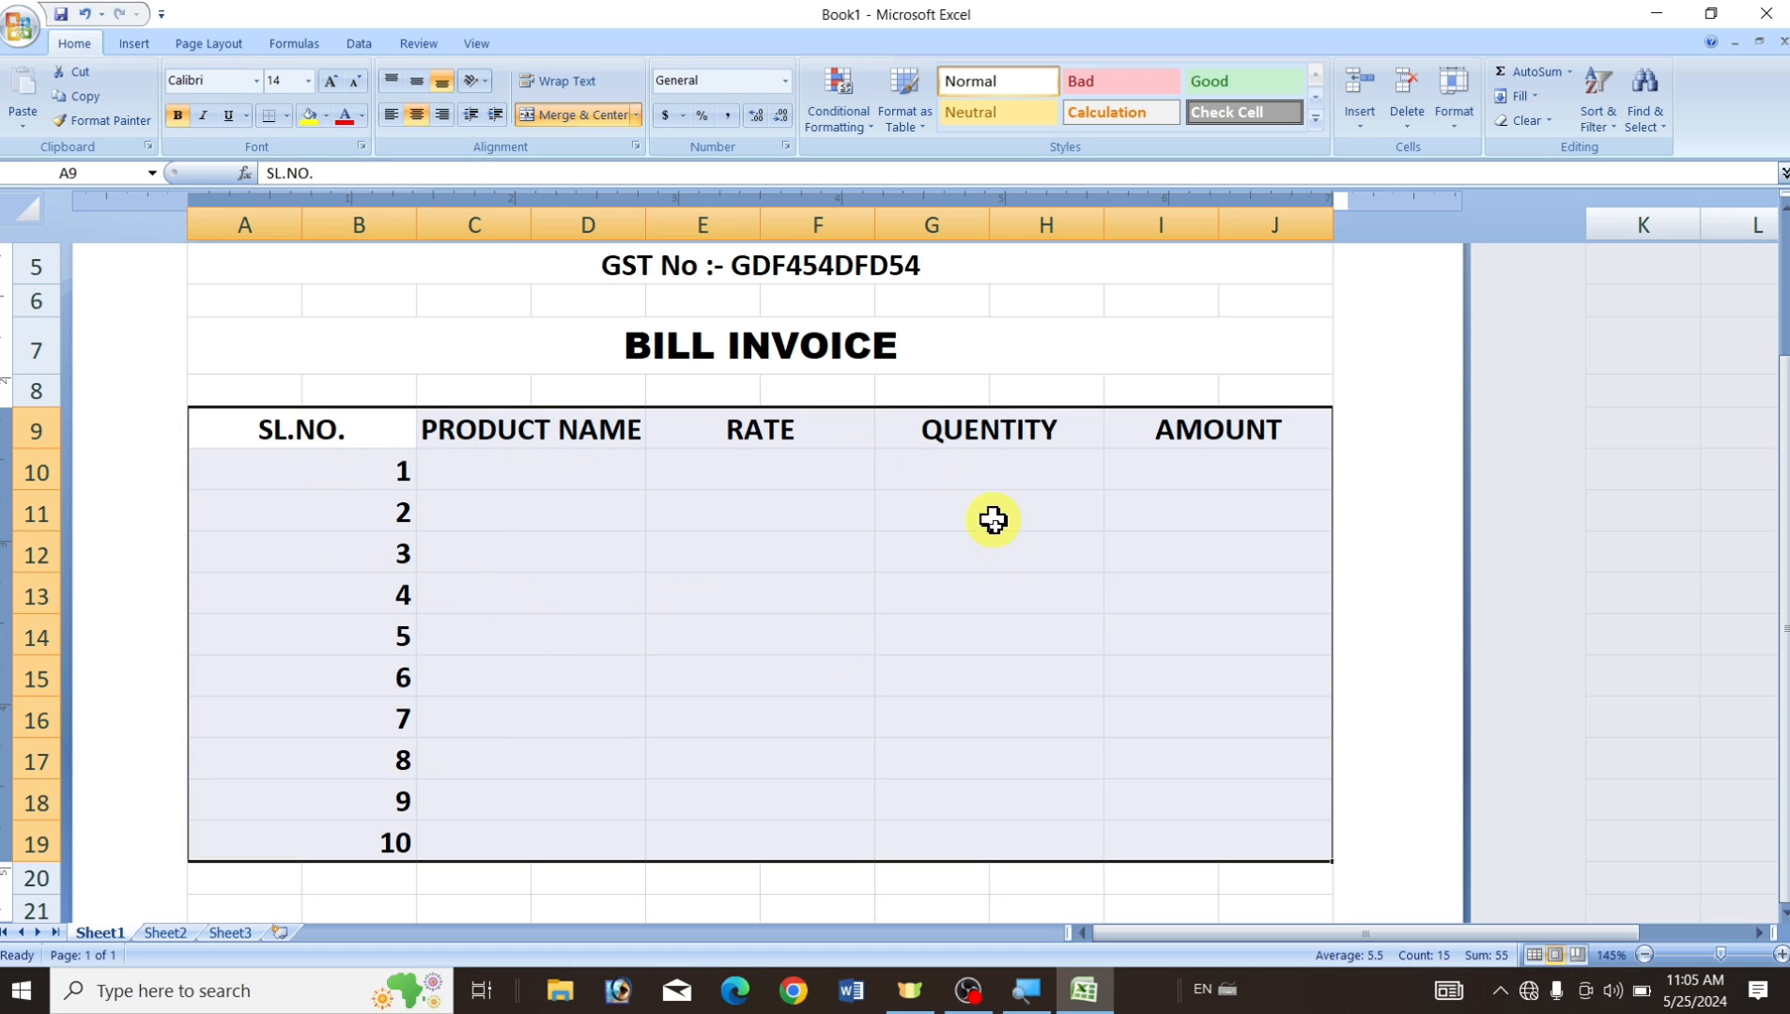
left_click(415, 113)
left_click(416, 113)
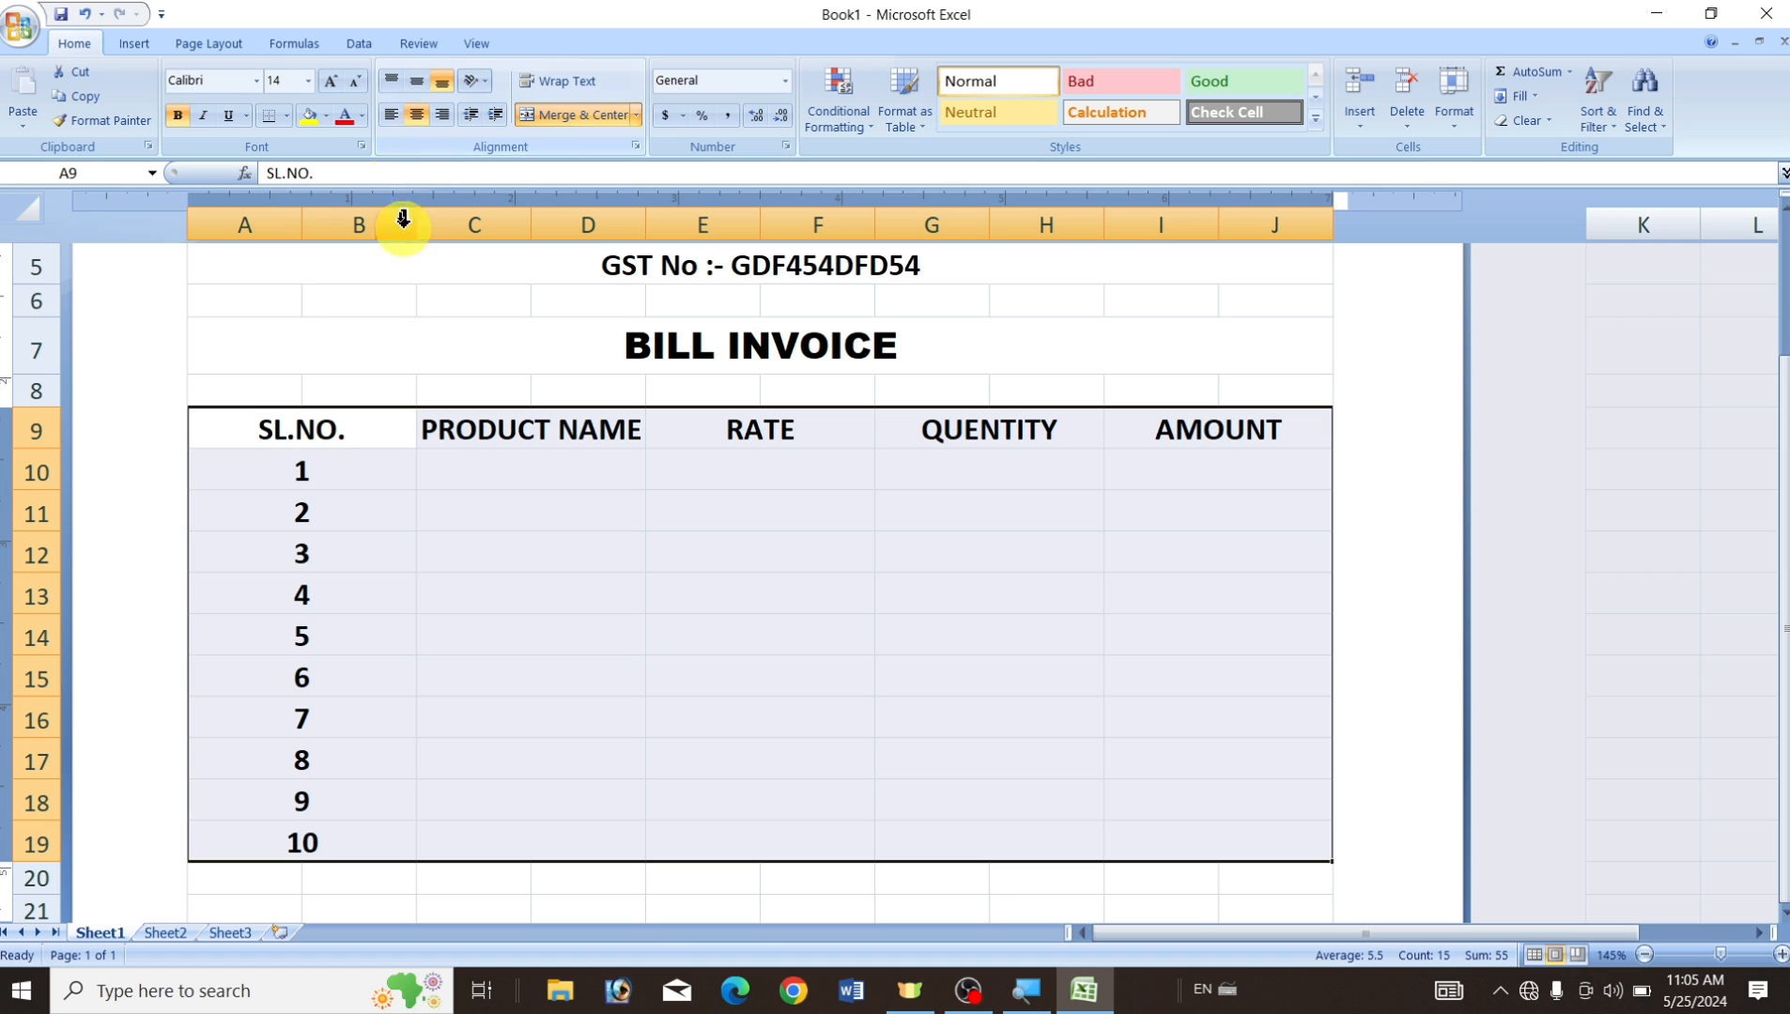
left_click(573, 635)
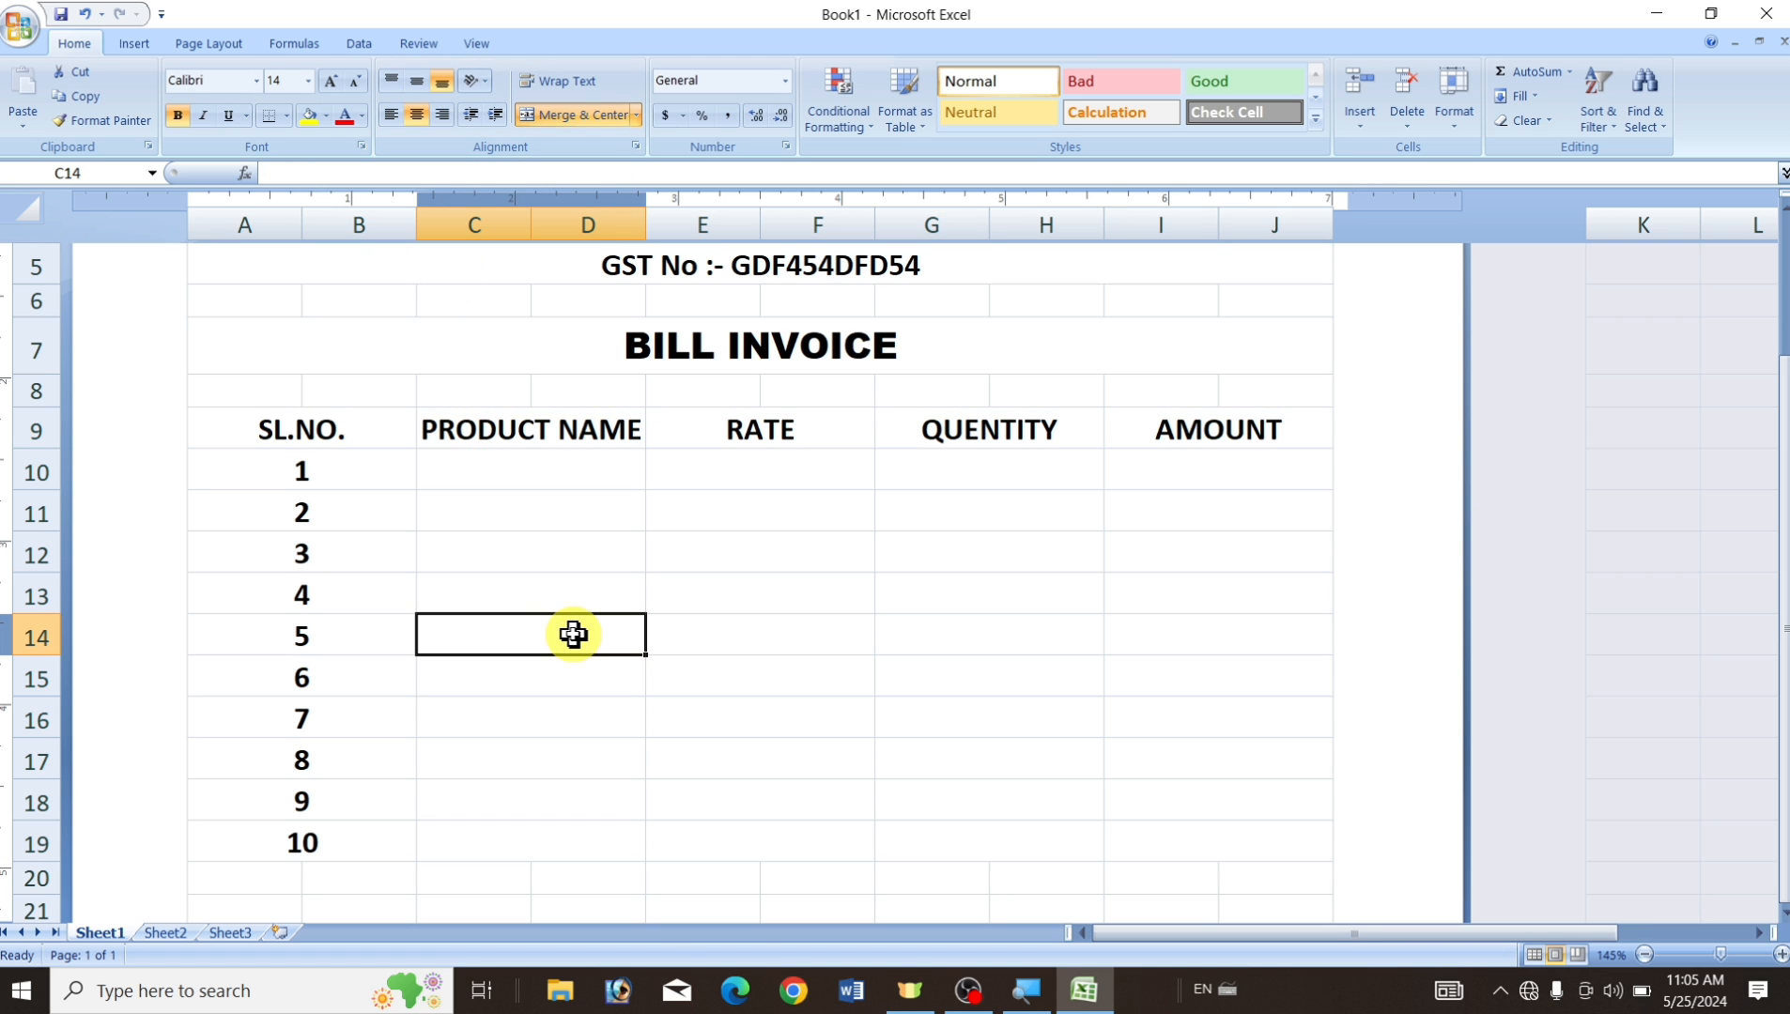
Check the empty row 10 cells under PRODUCT NAME, RATE, QUENTITY and AMOUNT.
left_click(528, 469)
left_click(707, 462)
left_click(1023, 469)
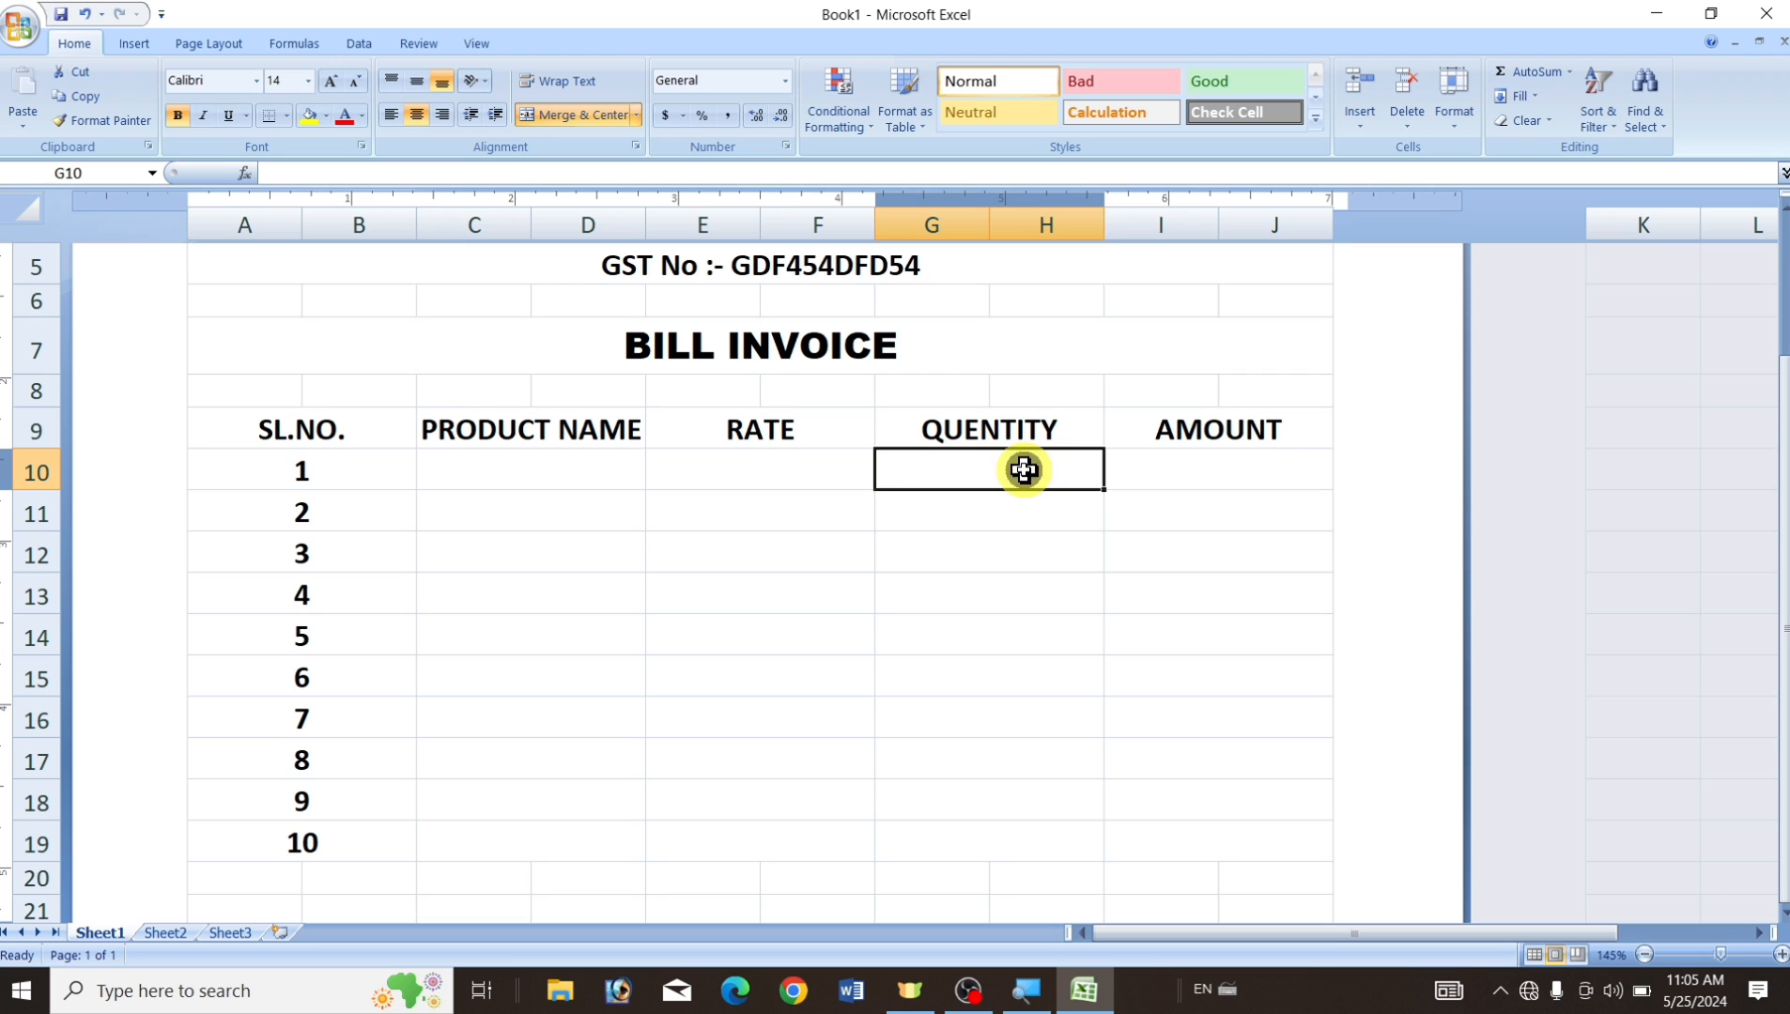
left_click(546, 471)
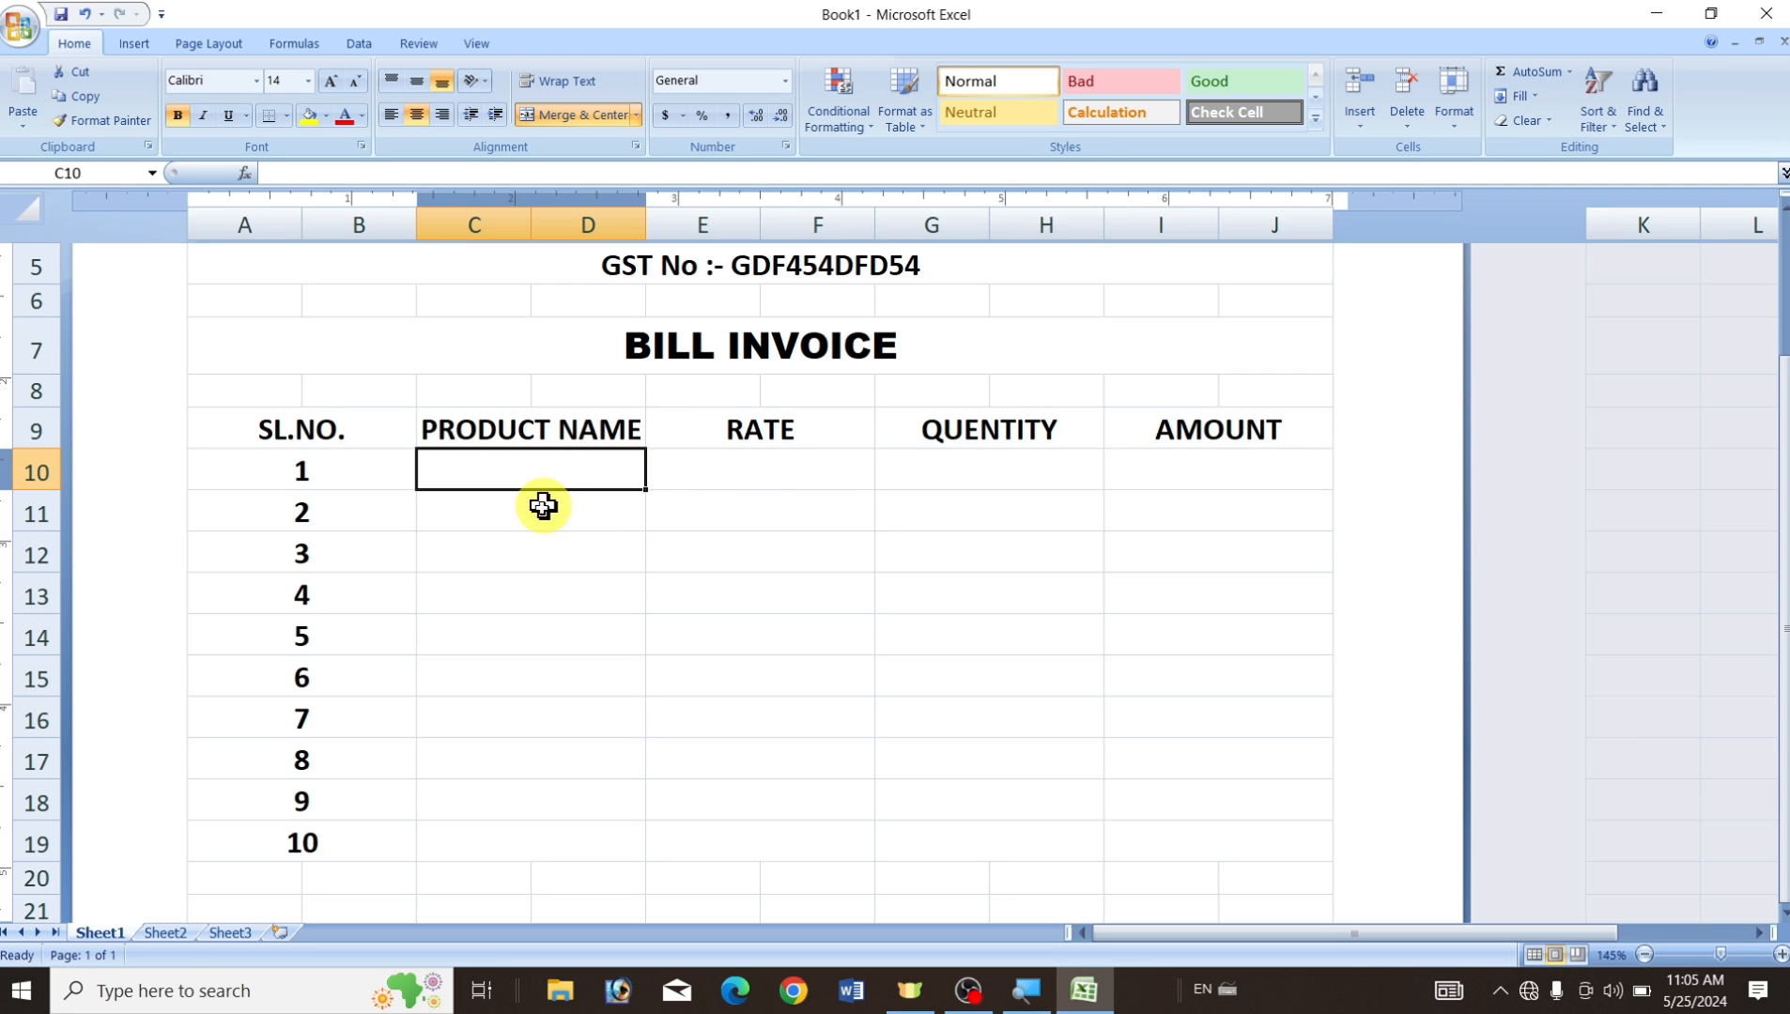
left_click(779, 471)
left_click(981, 465)
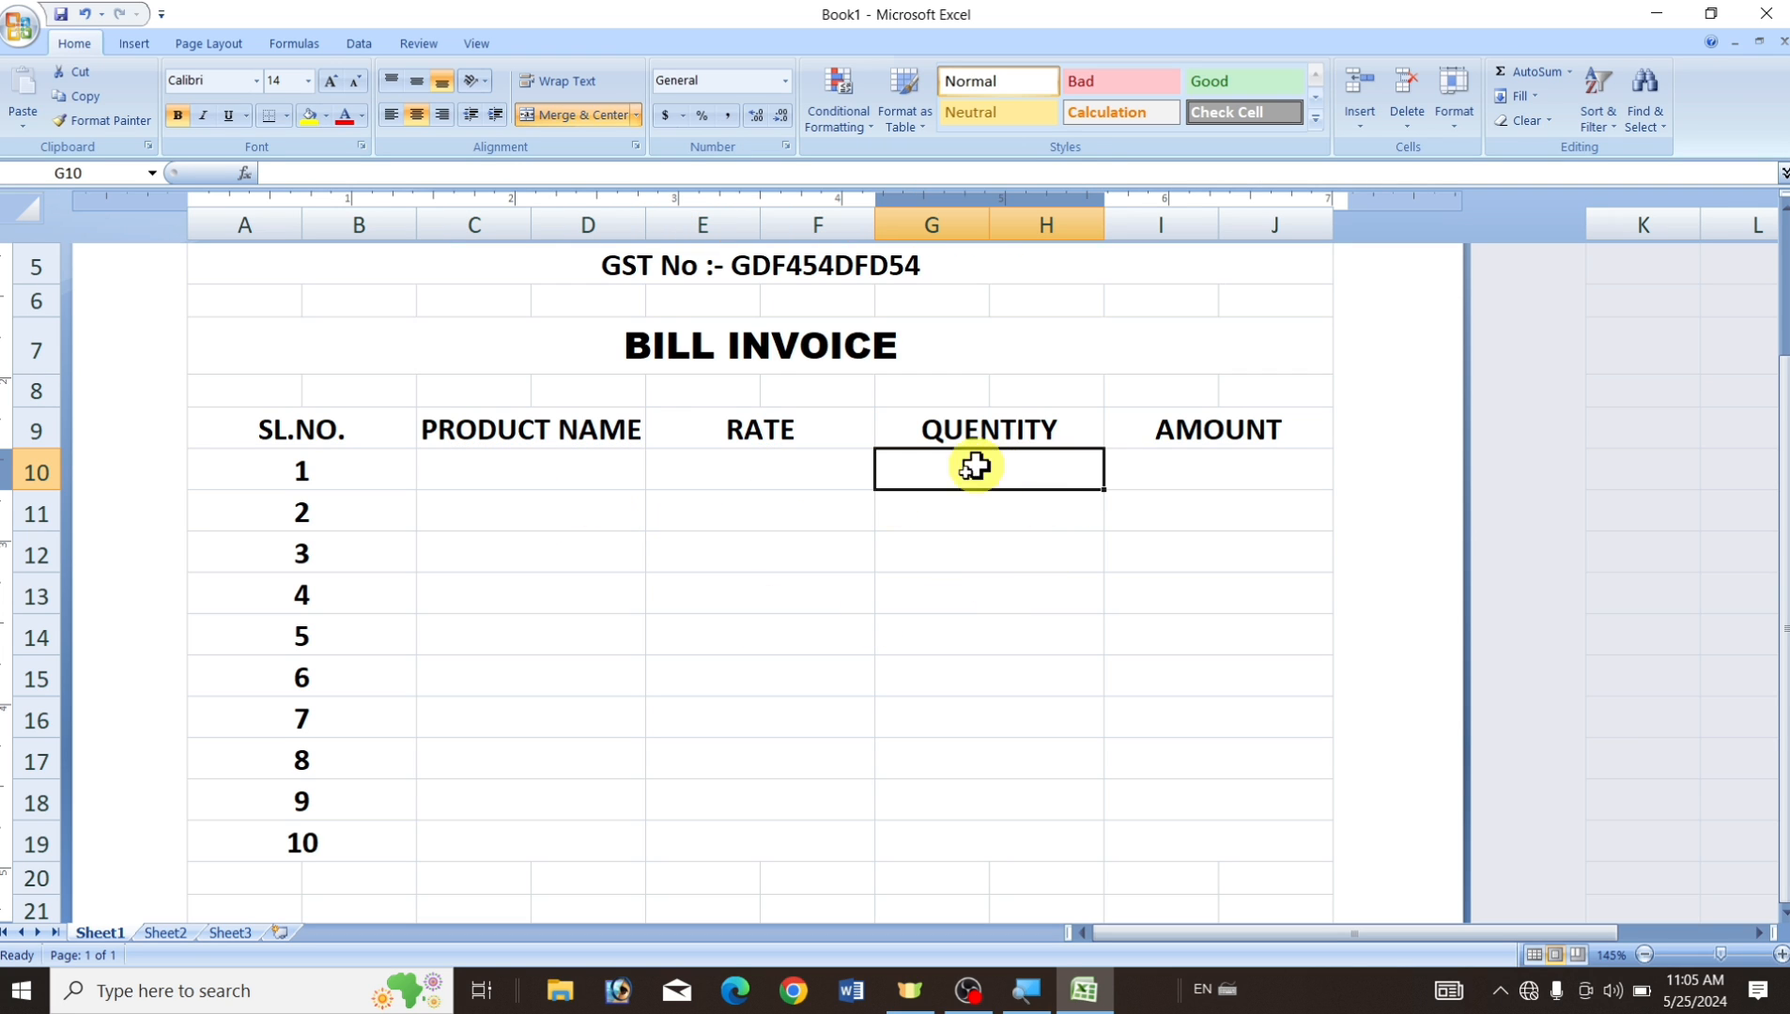
left_click(1167, 426)
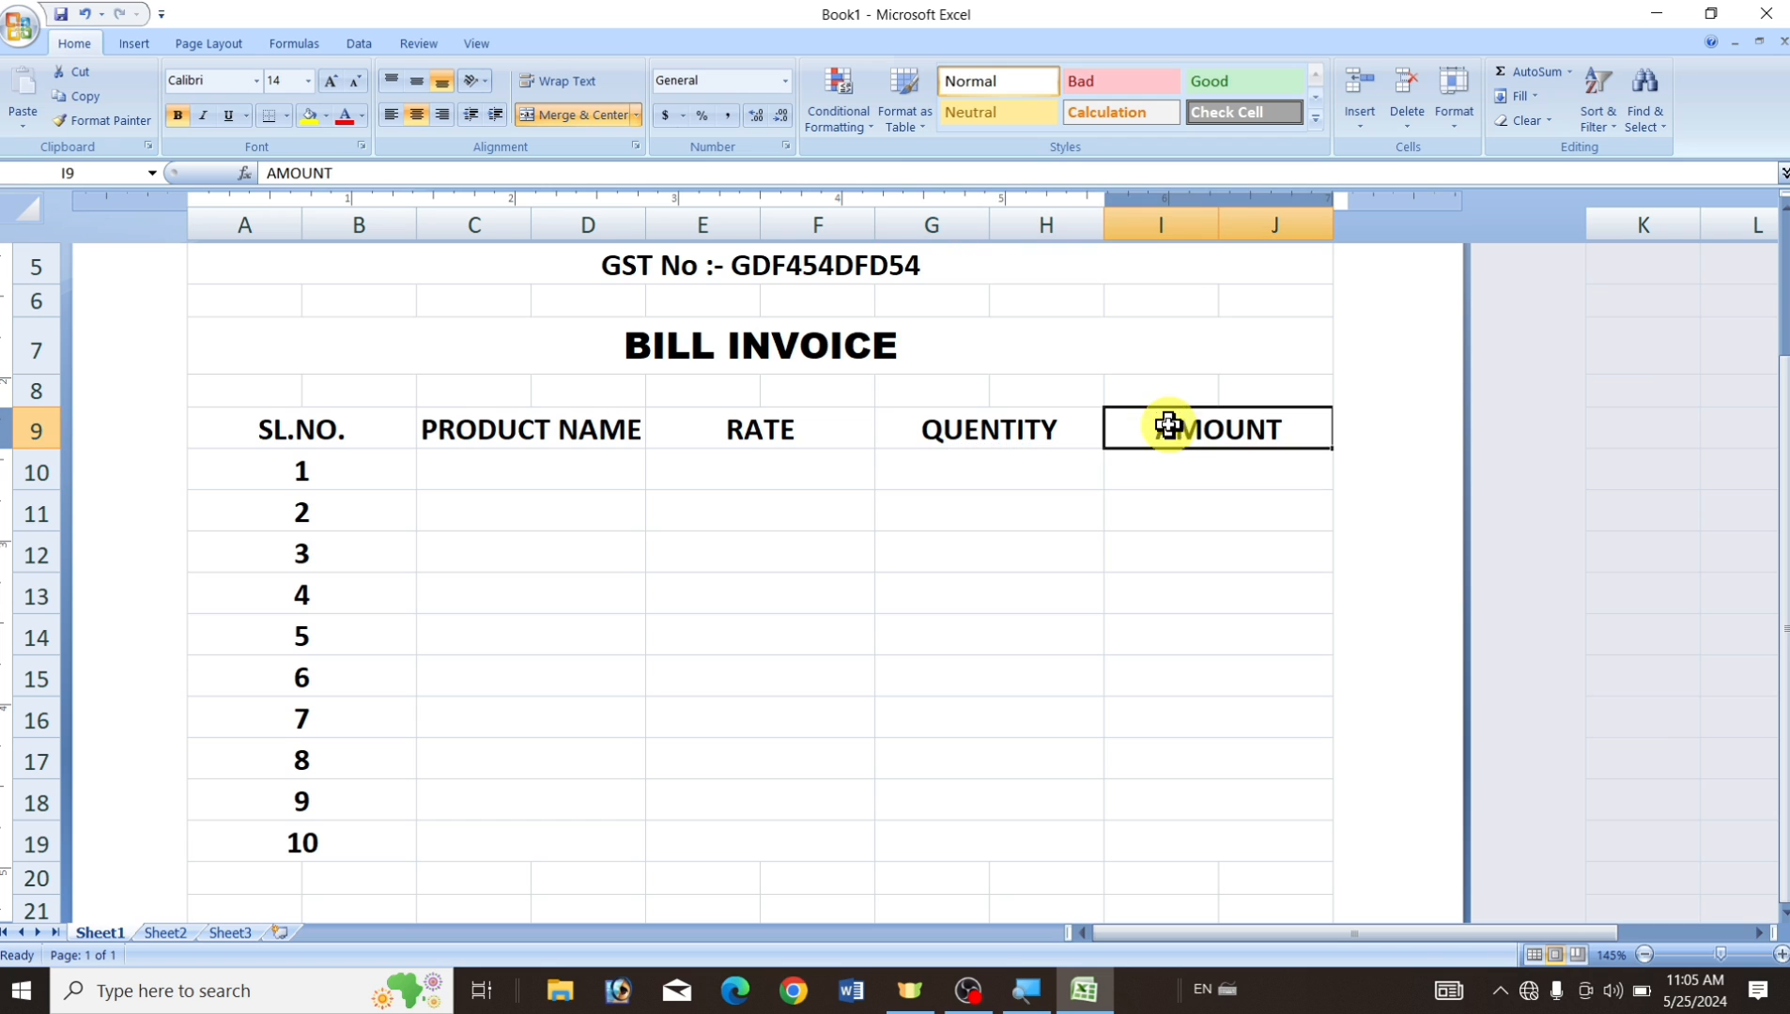
left_click(1184, 462)
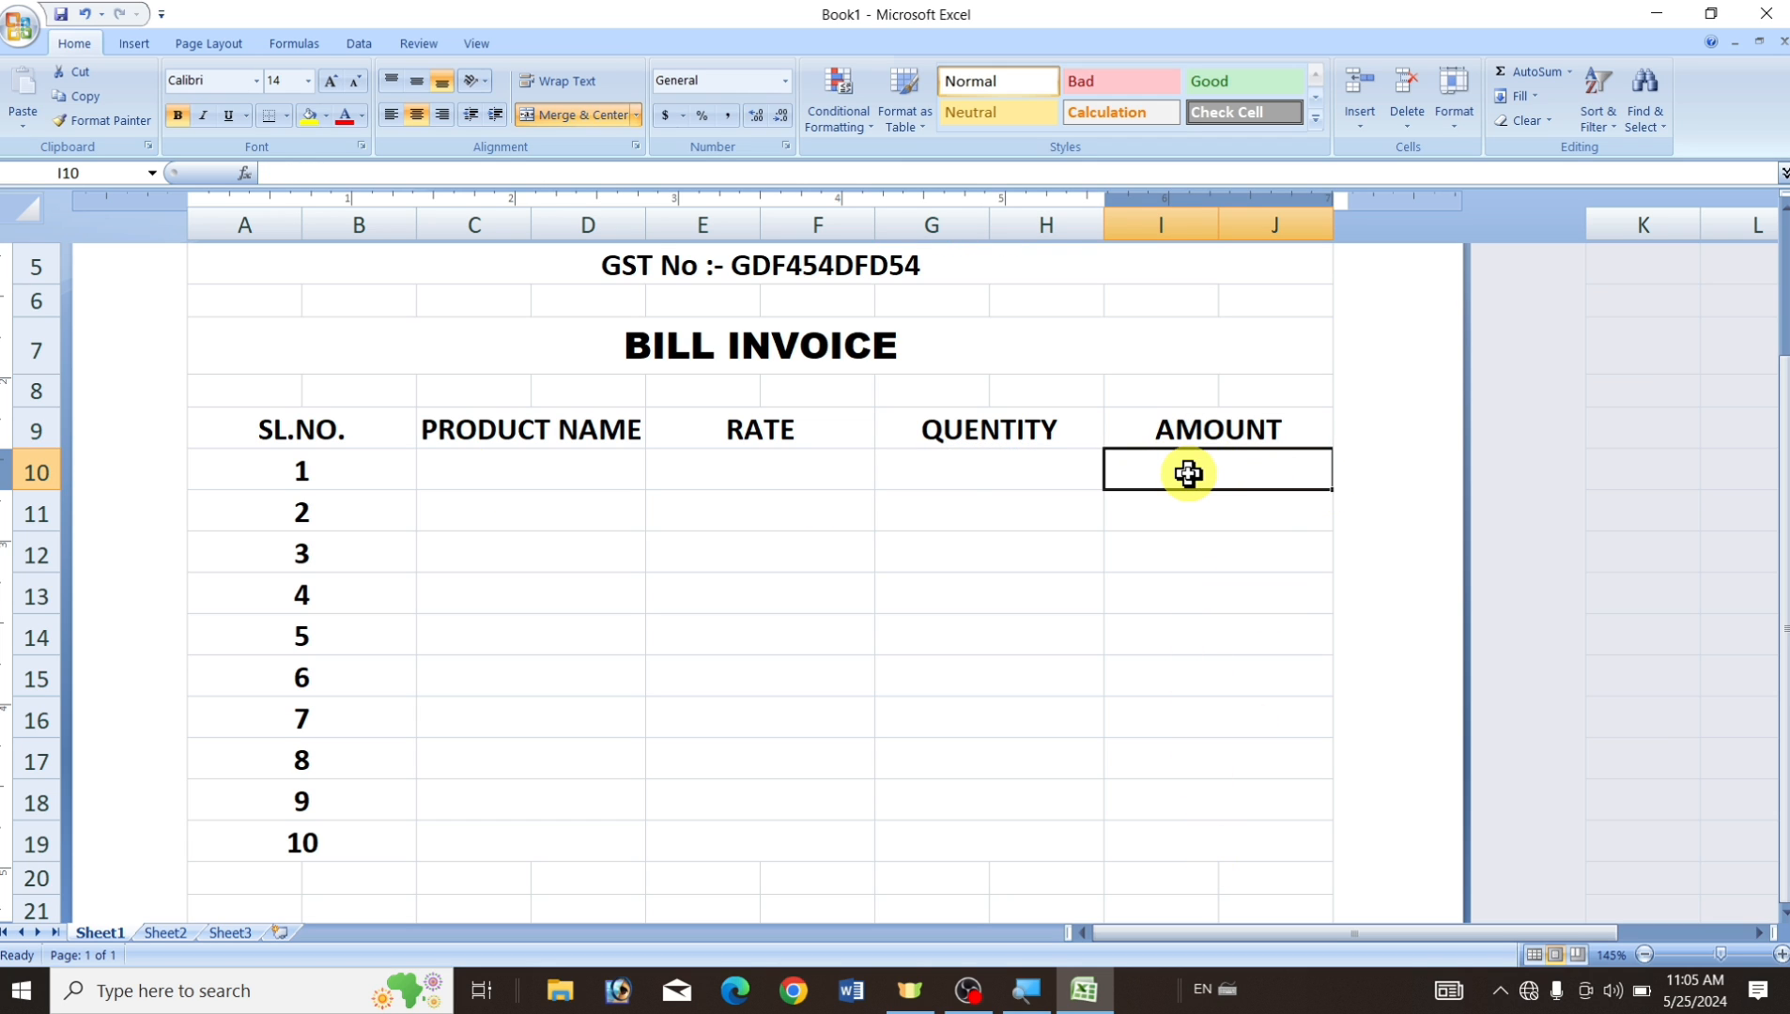
Enter product MOUSE, rate 150 and quantity 2 in row 10.
left_click(510, 472)
left_click(706, 467)
left_click(527, 475)
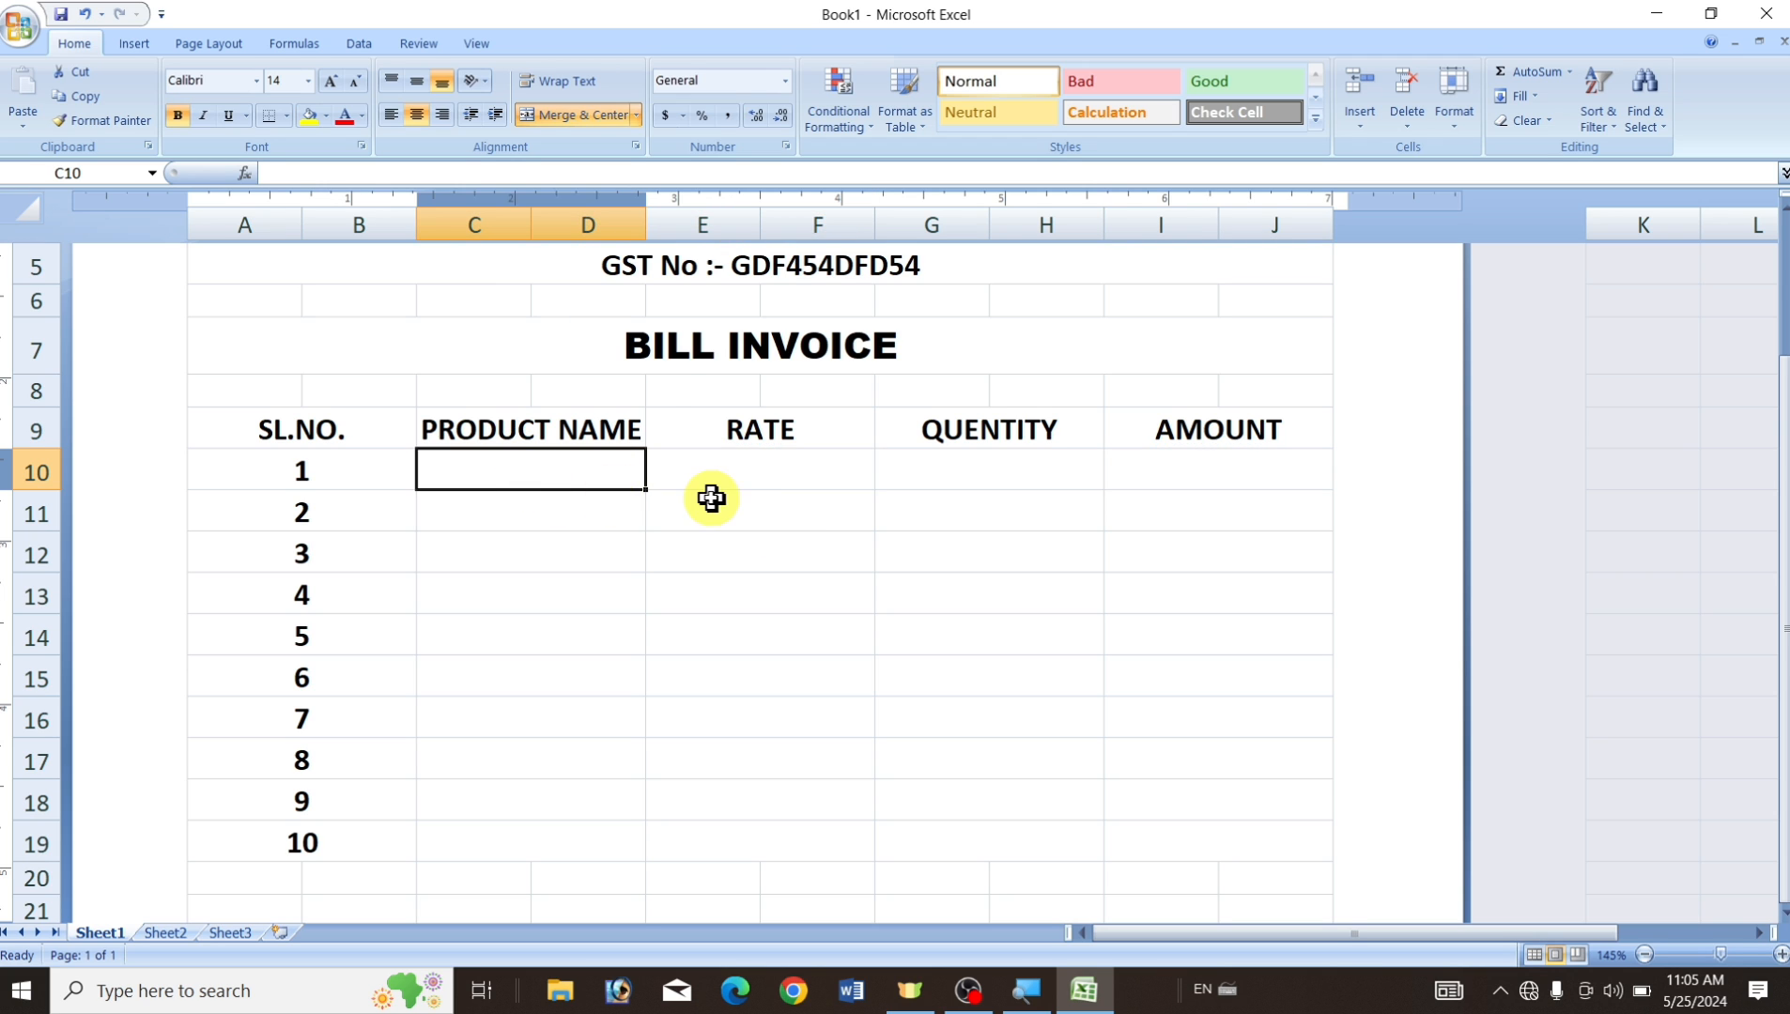
left_click(750, 471)
left_click(1030, 479)
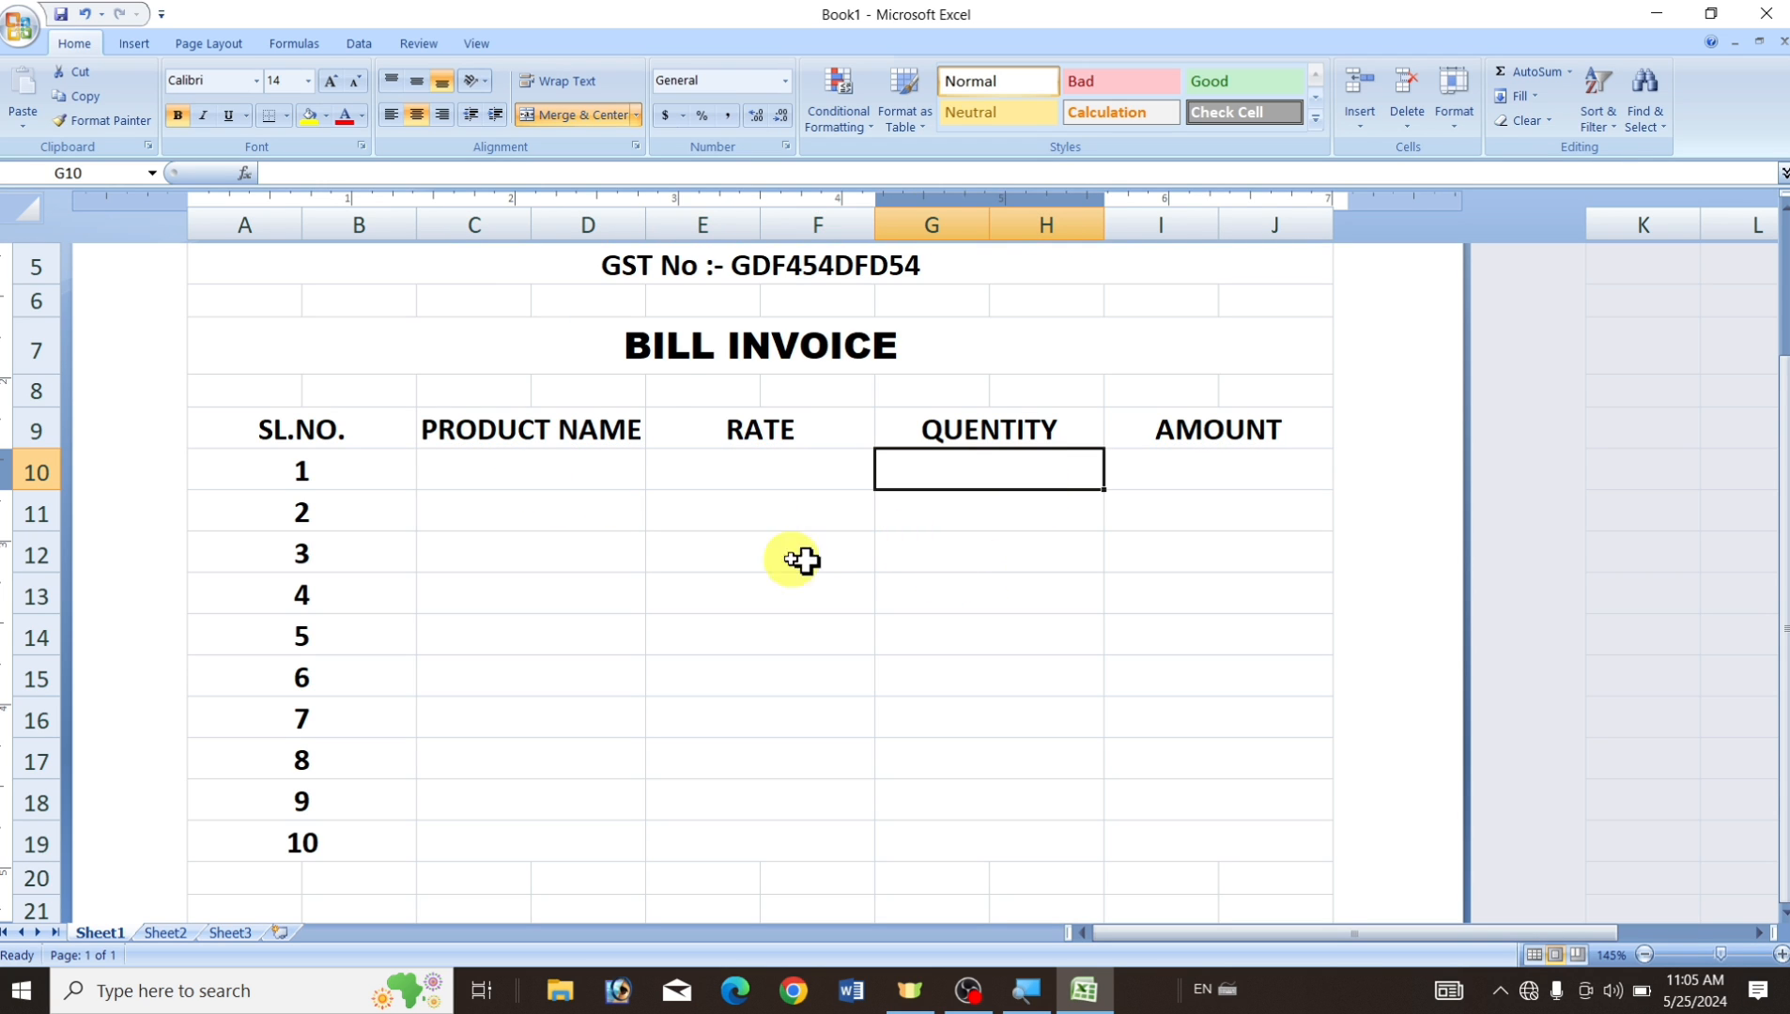
left_click(504, 475)
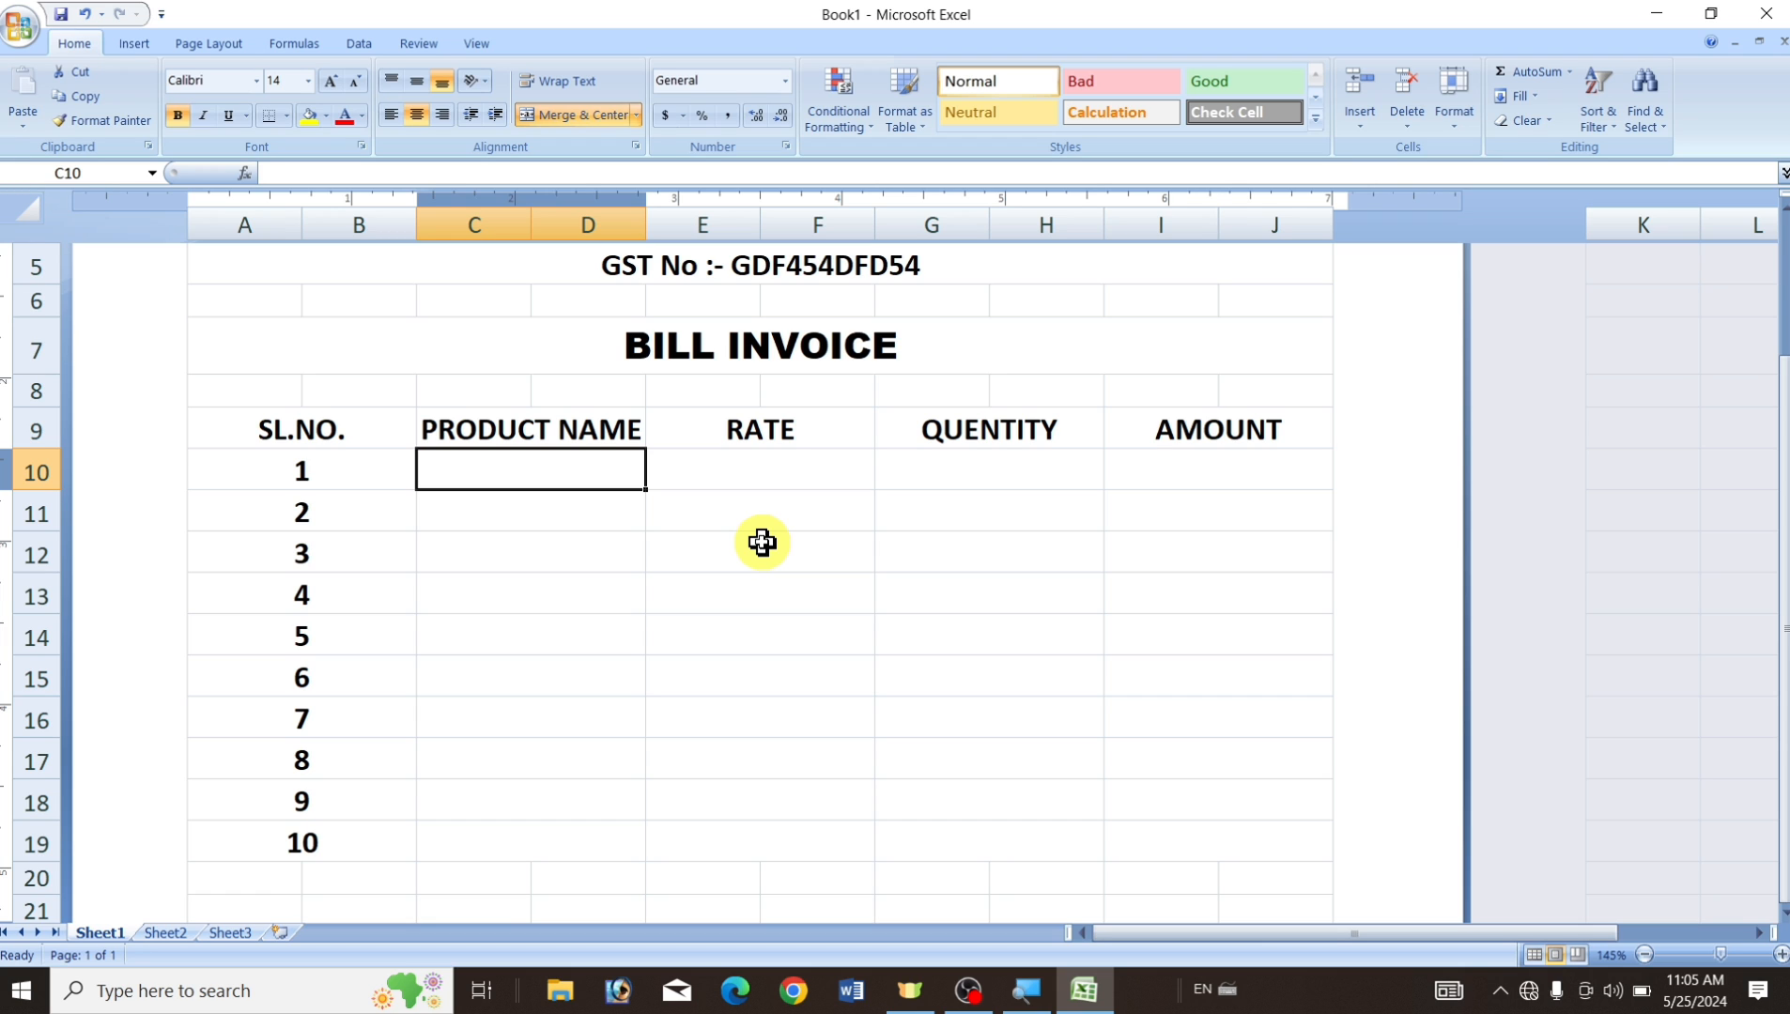
type("MOUSE")
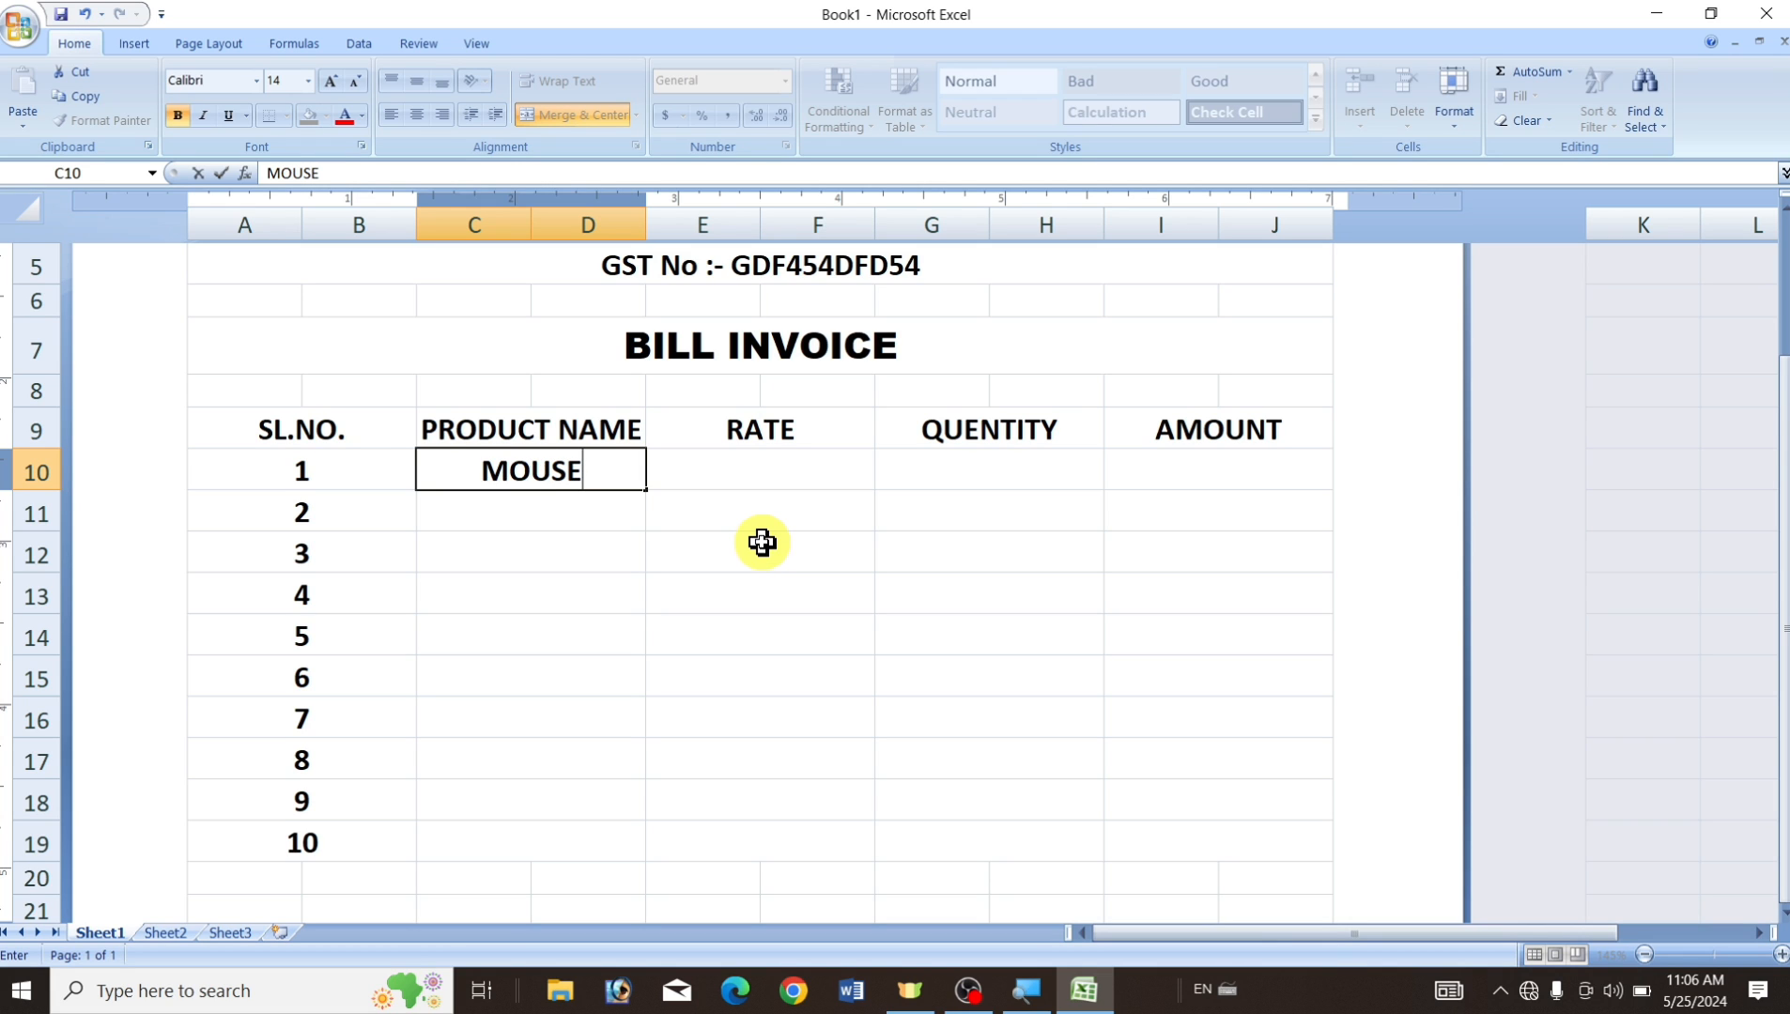
key("Tab")
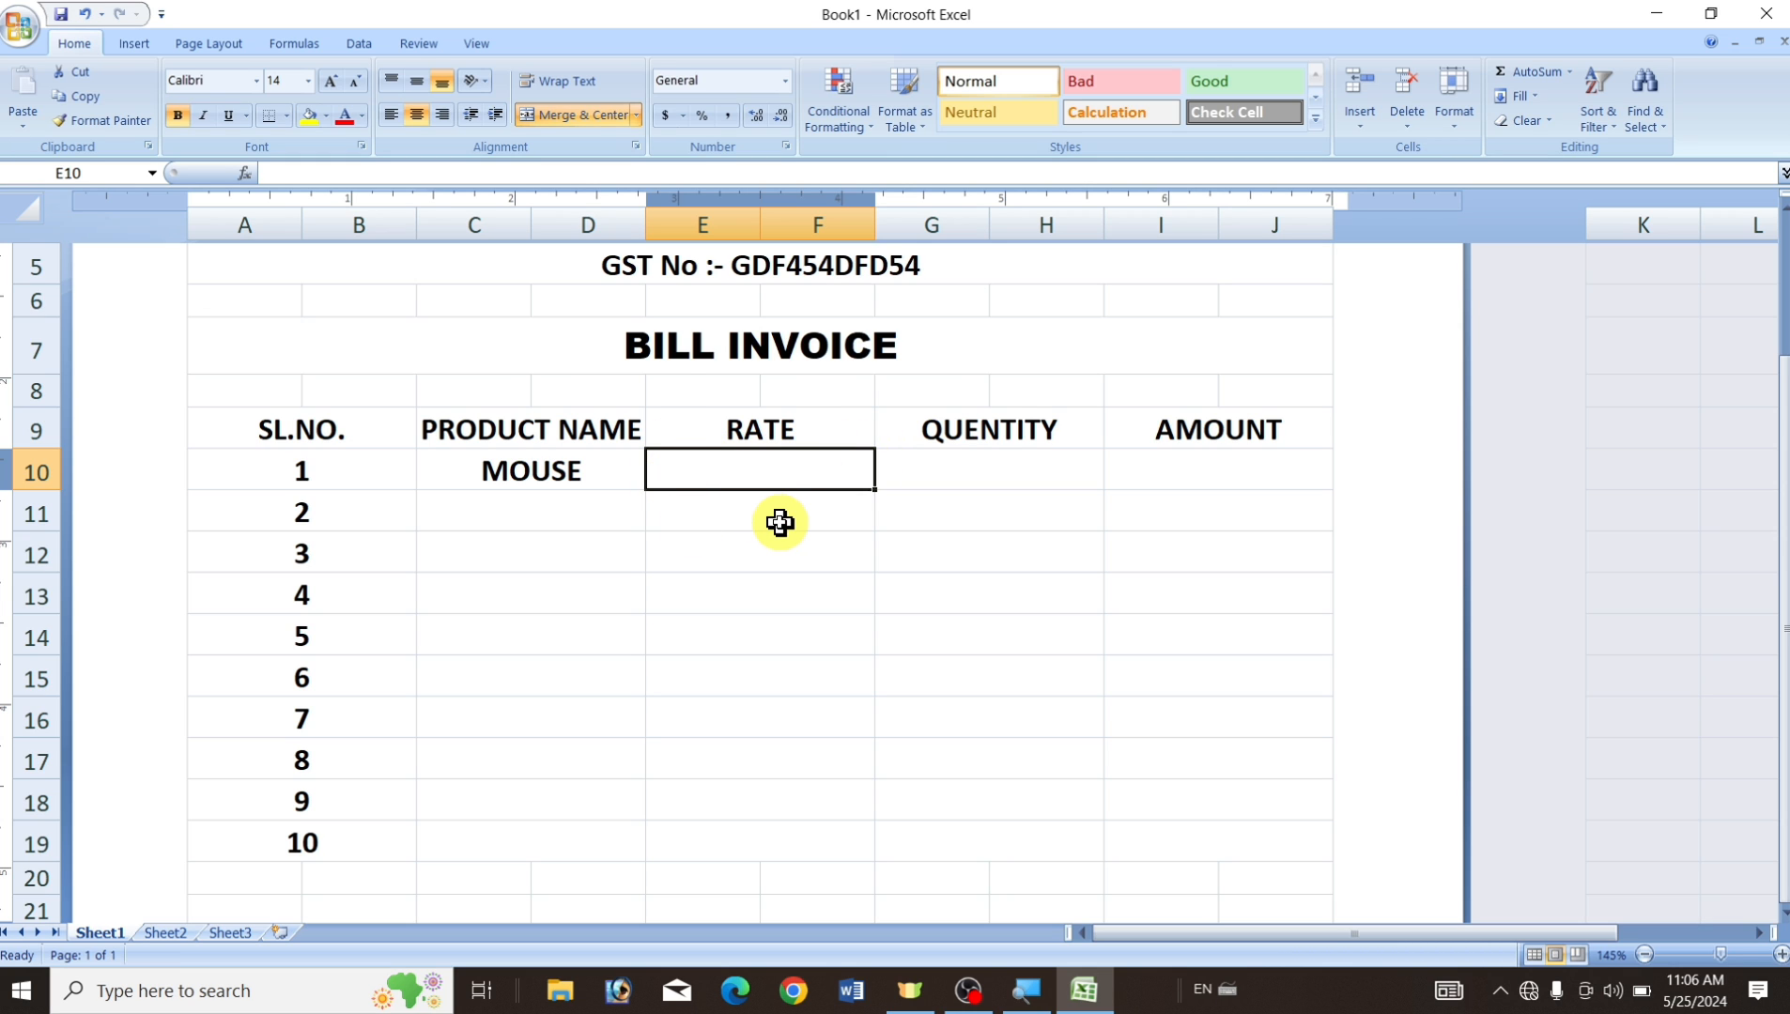
type("150")
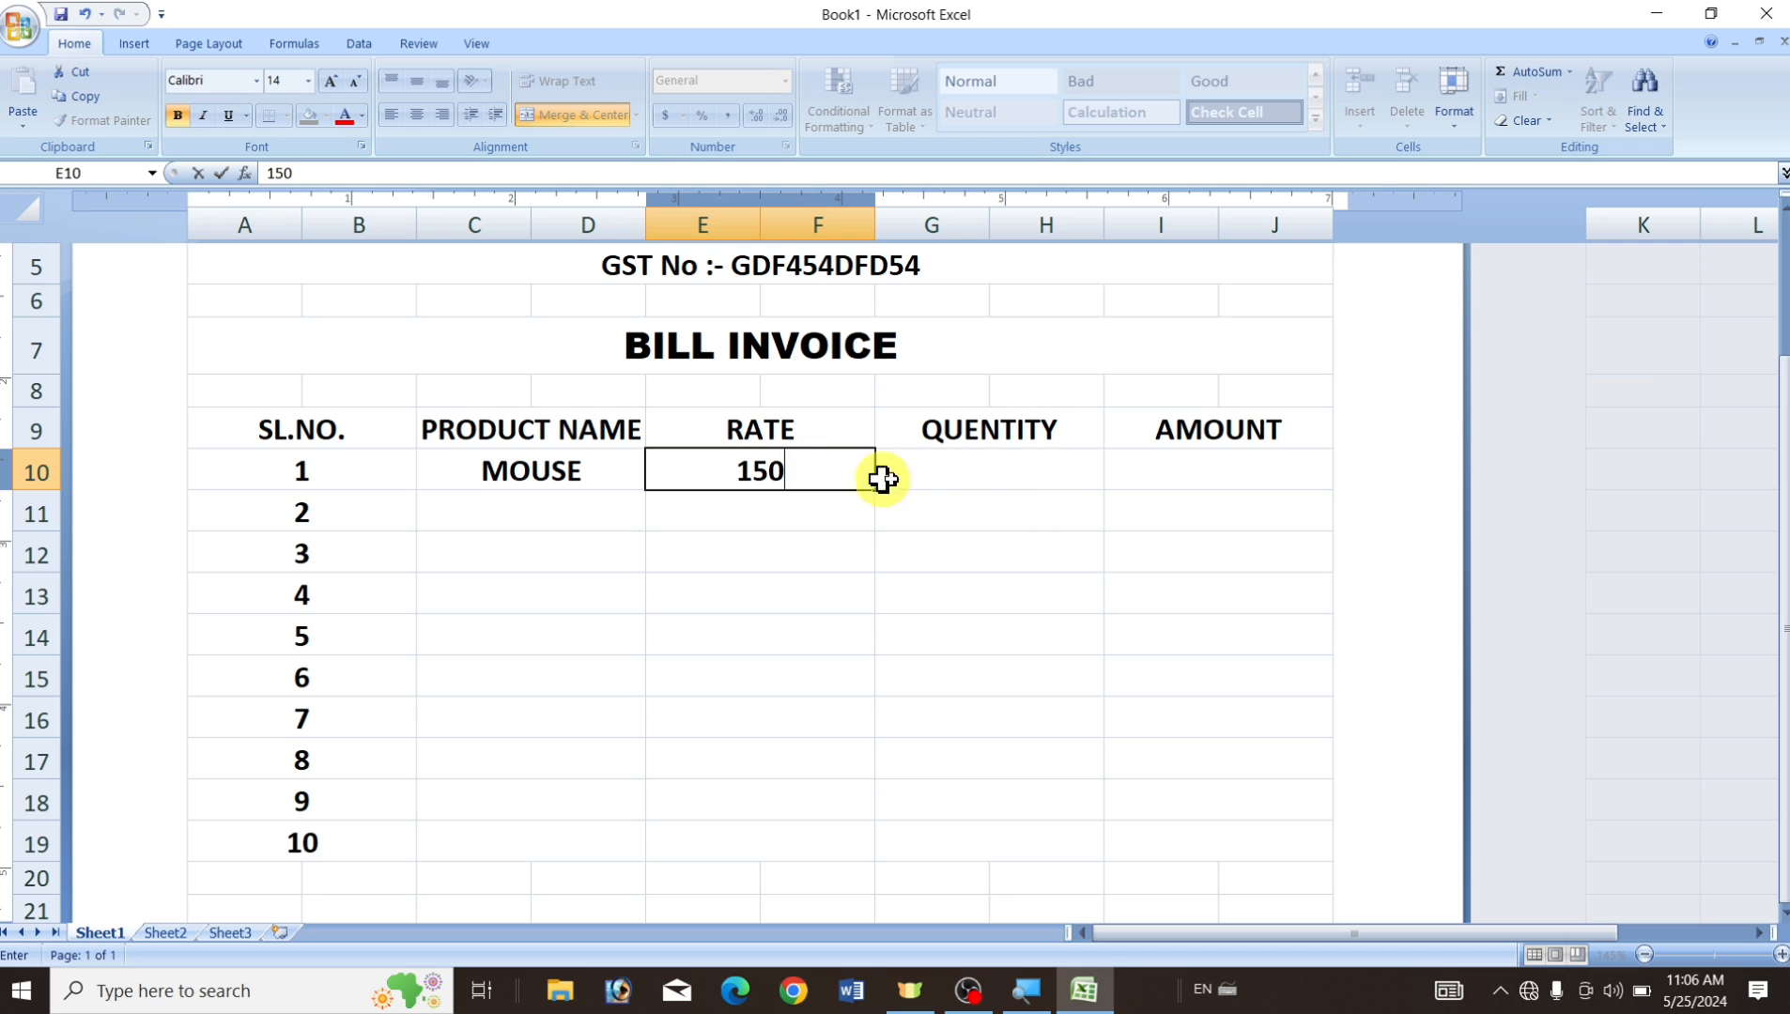
key("Tab")
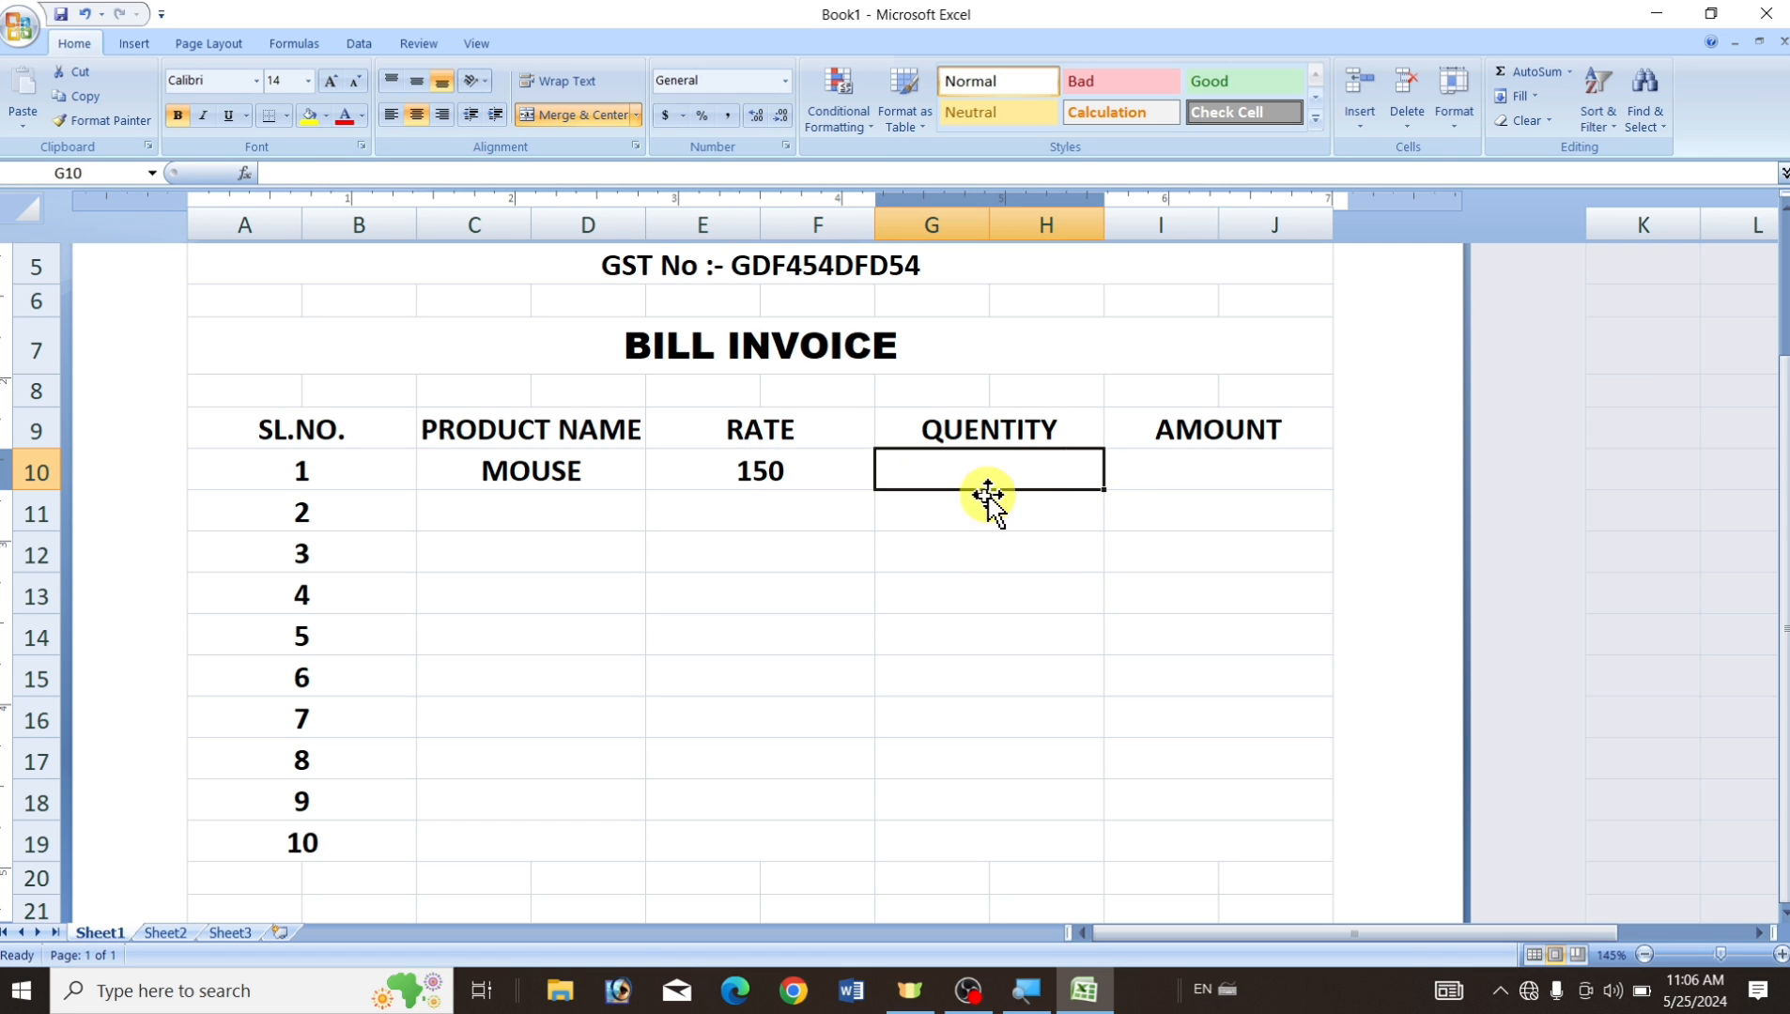
type("2")
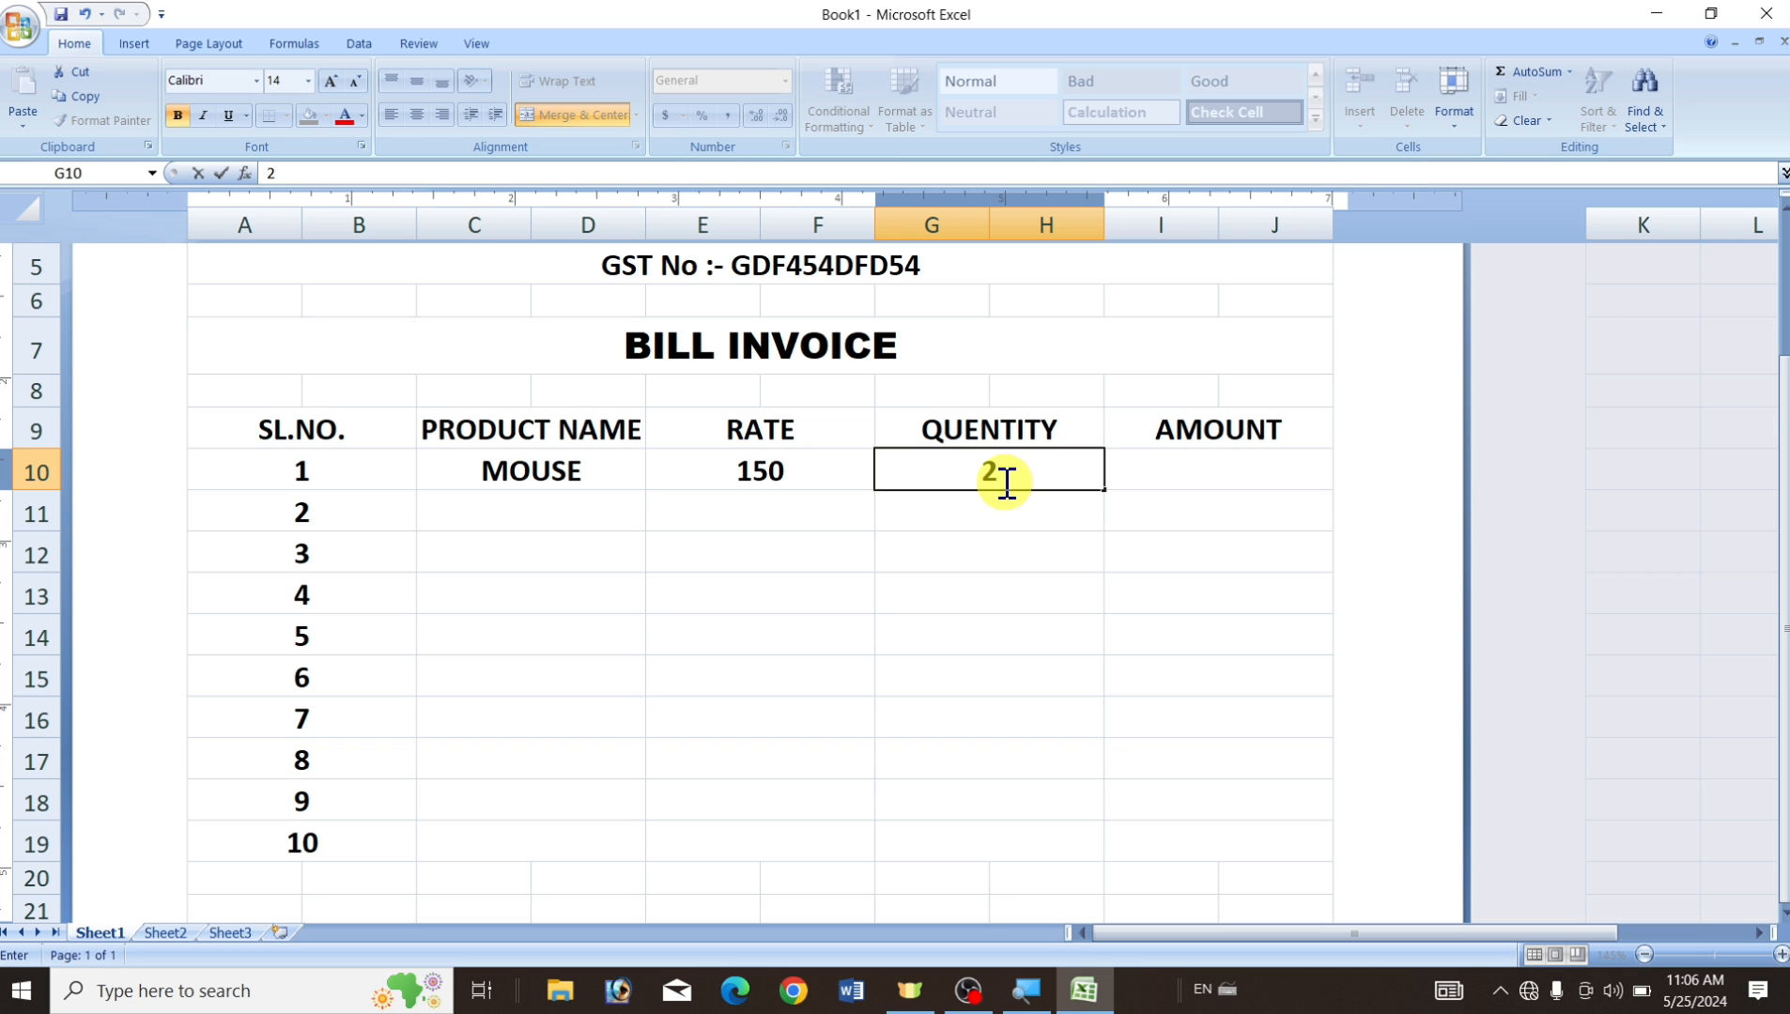
left_click(1221, 469)
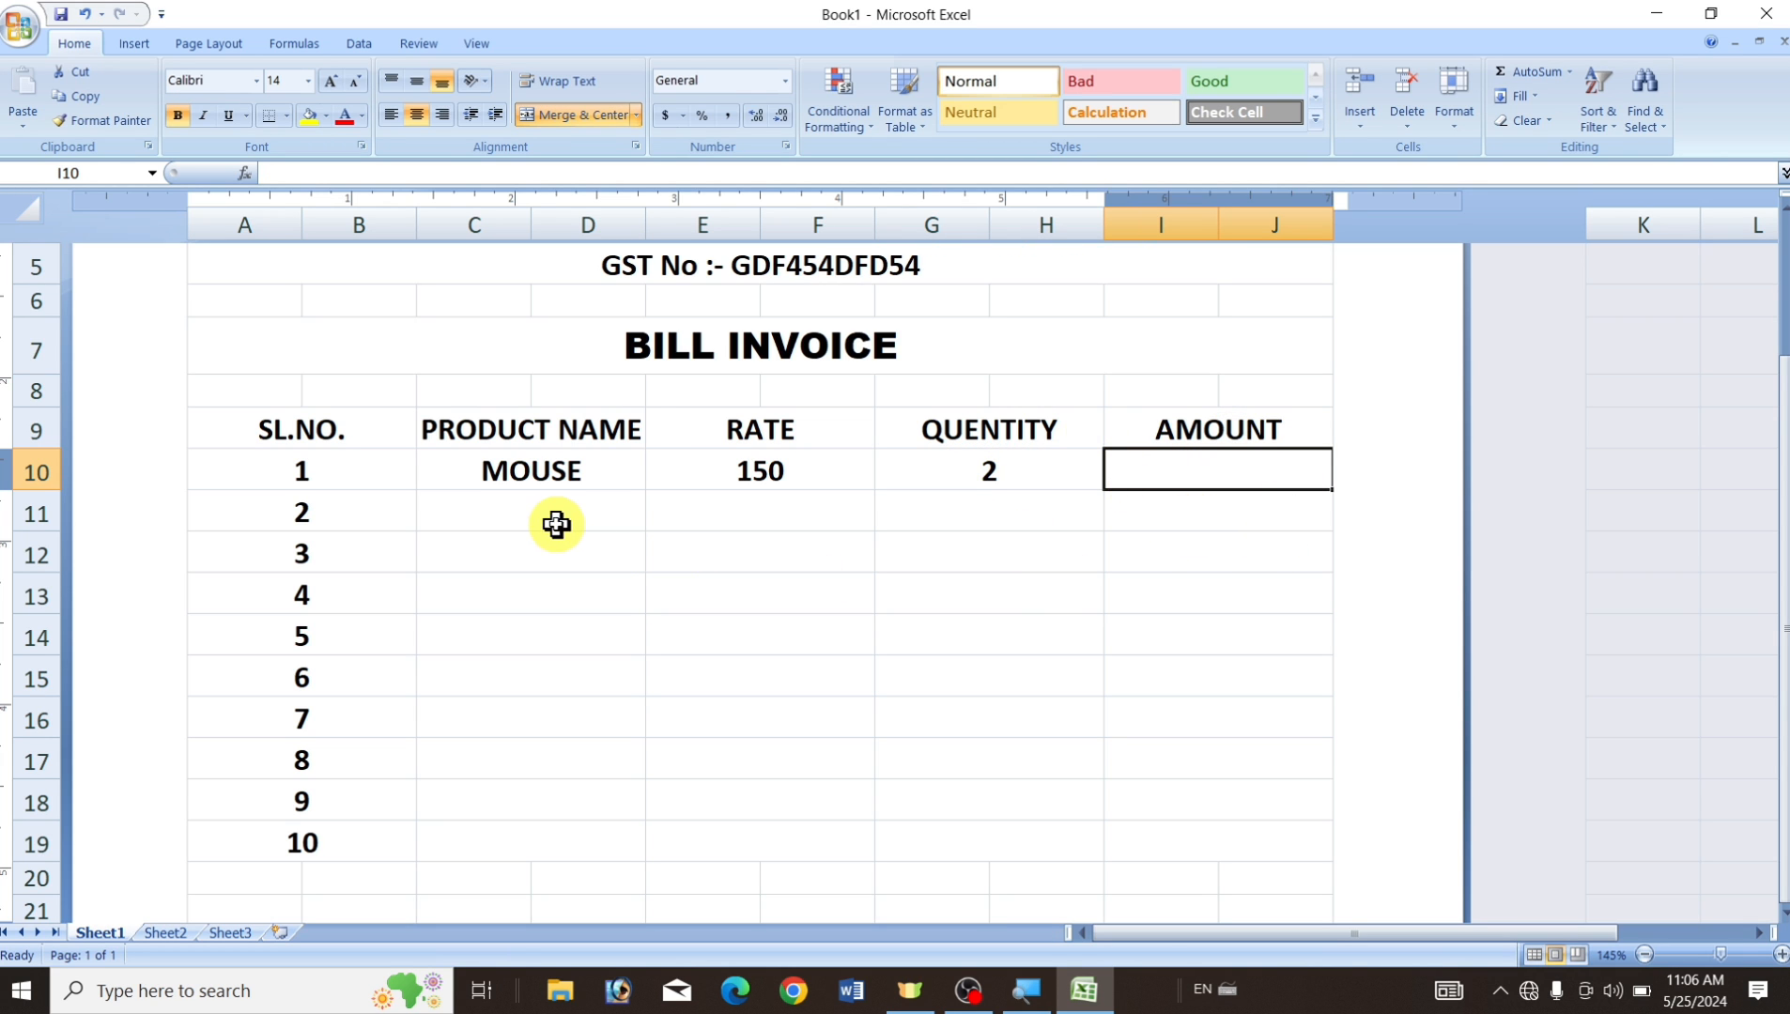
left_click(500, 511)
left_click(499, 560)
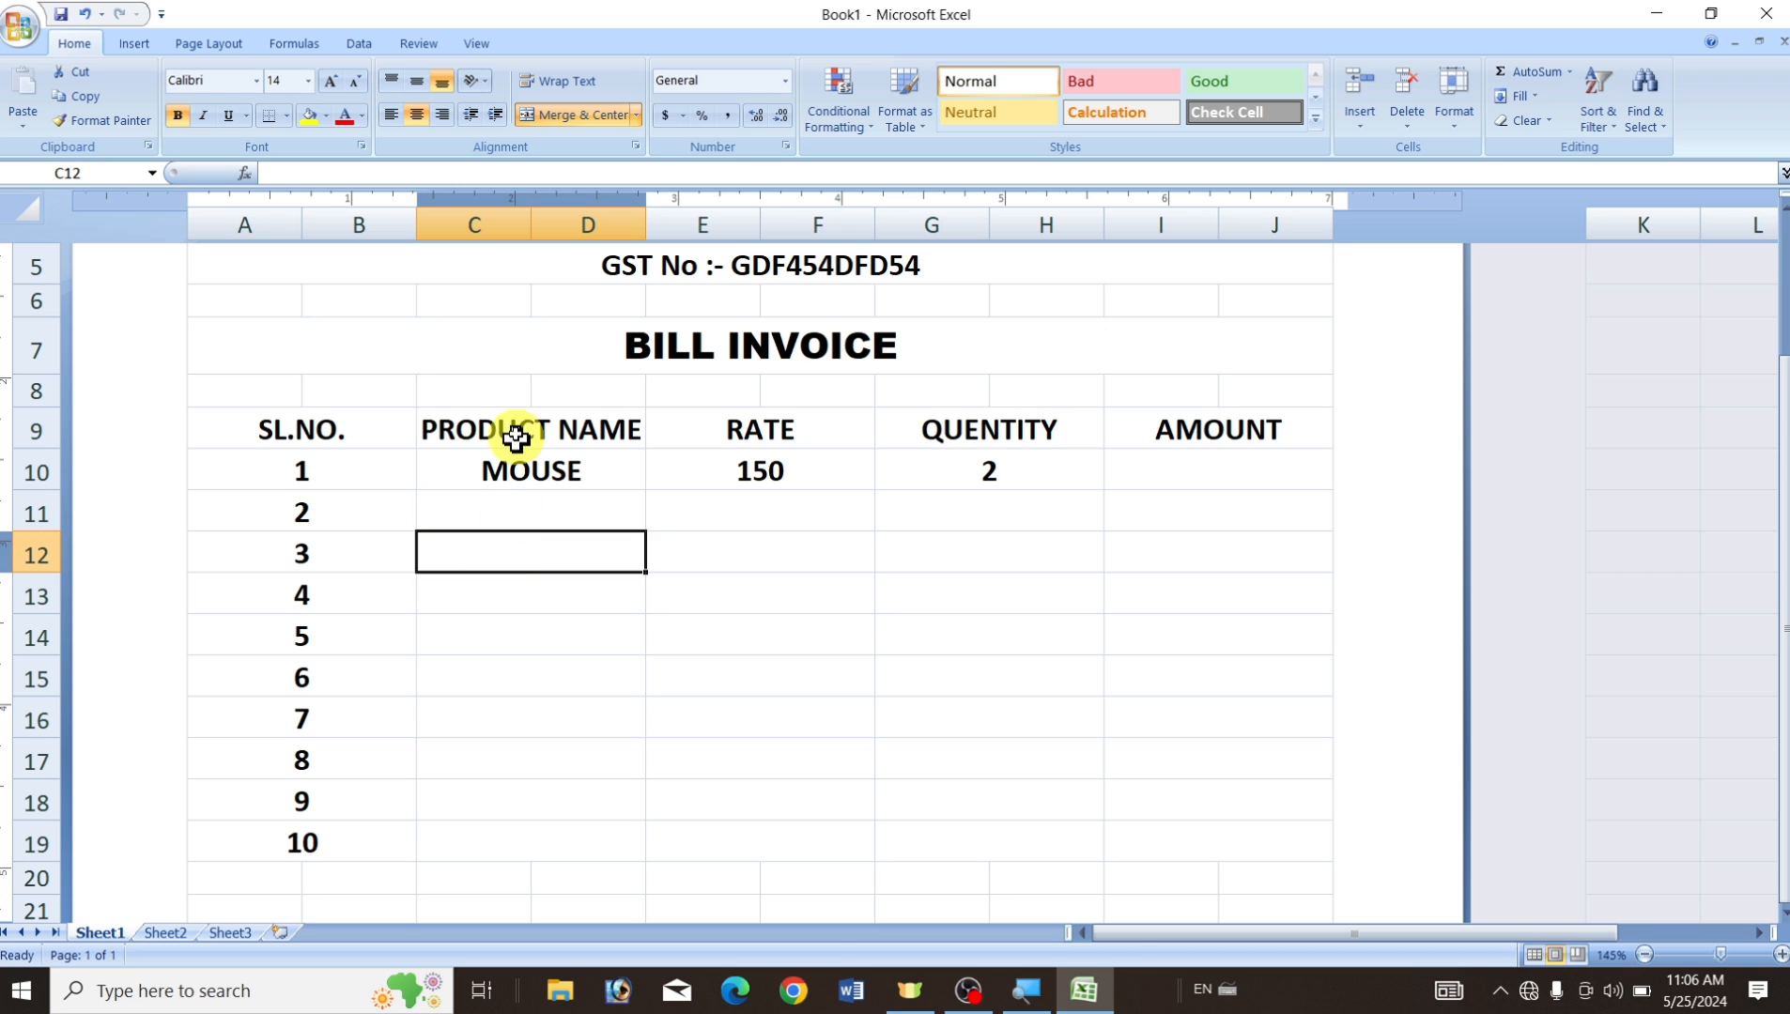
Fill rows 11–19 from KEYBOARD to A4 PAPER, then select amount cell I10.
left_click(758, 505)
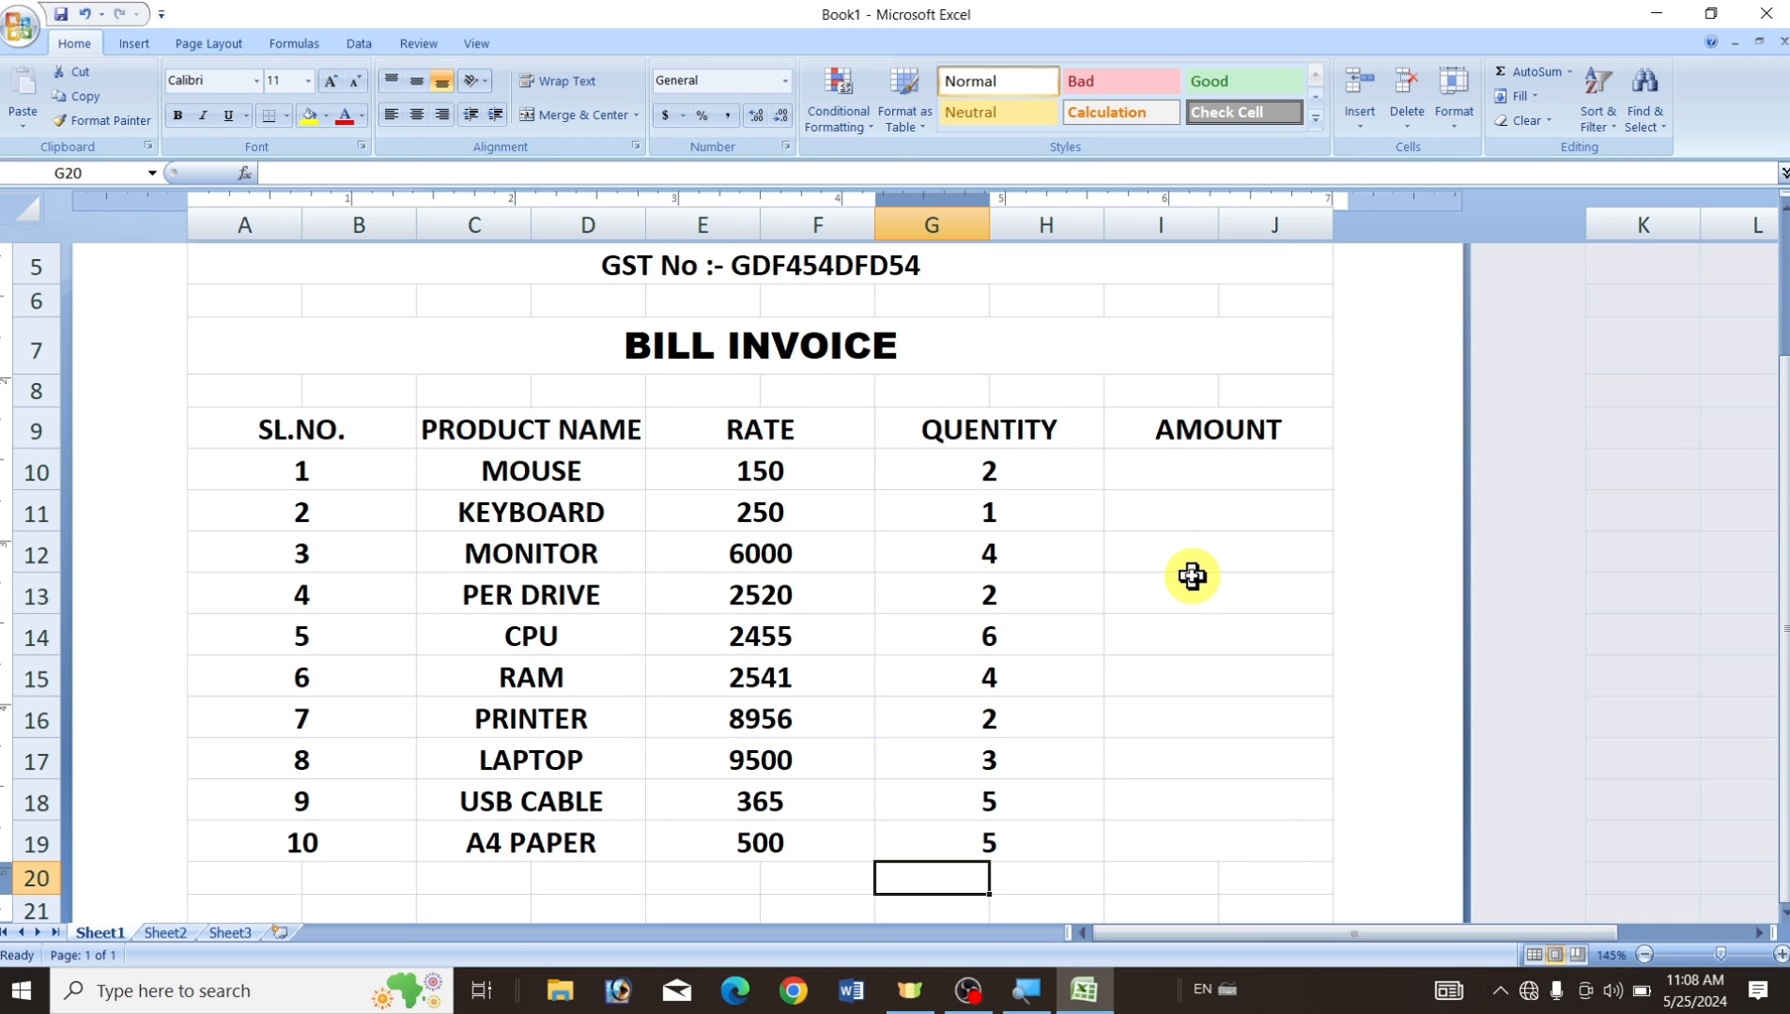
left_click(532, 466)
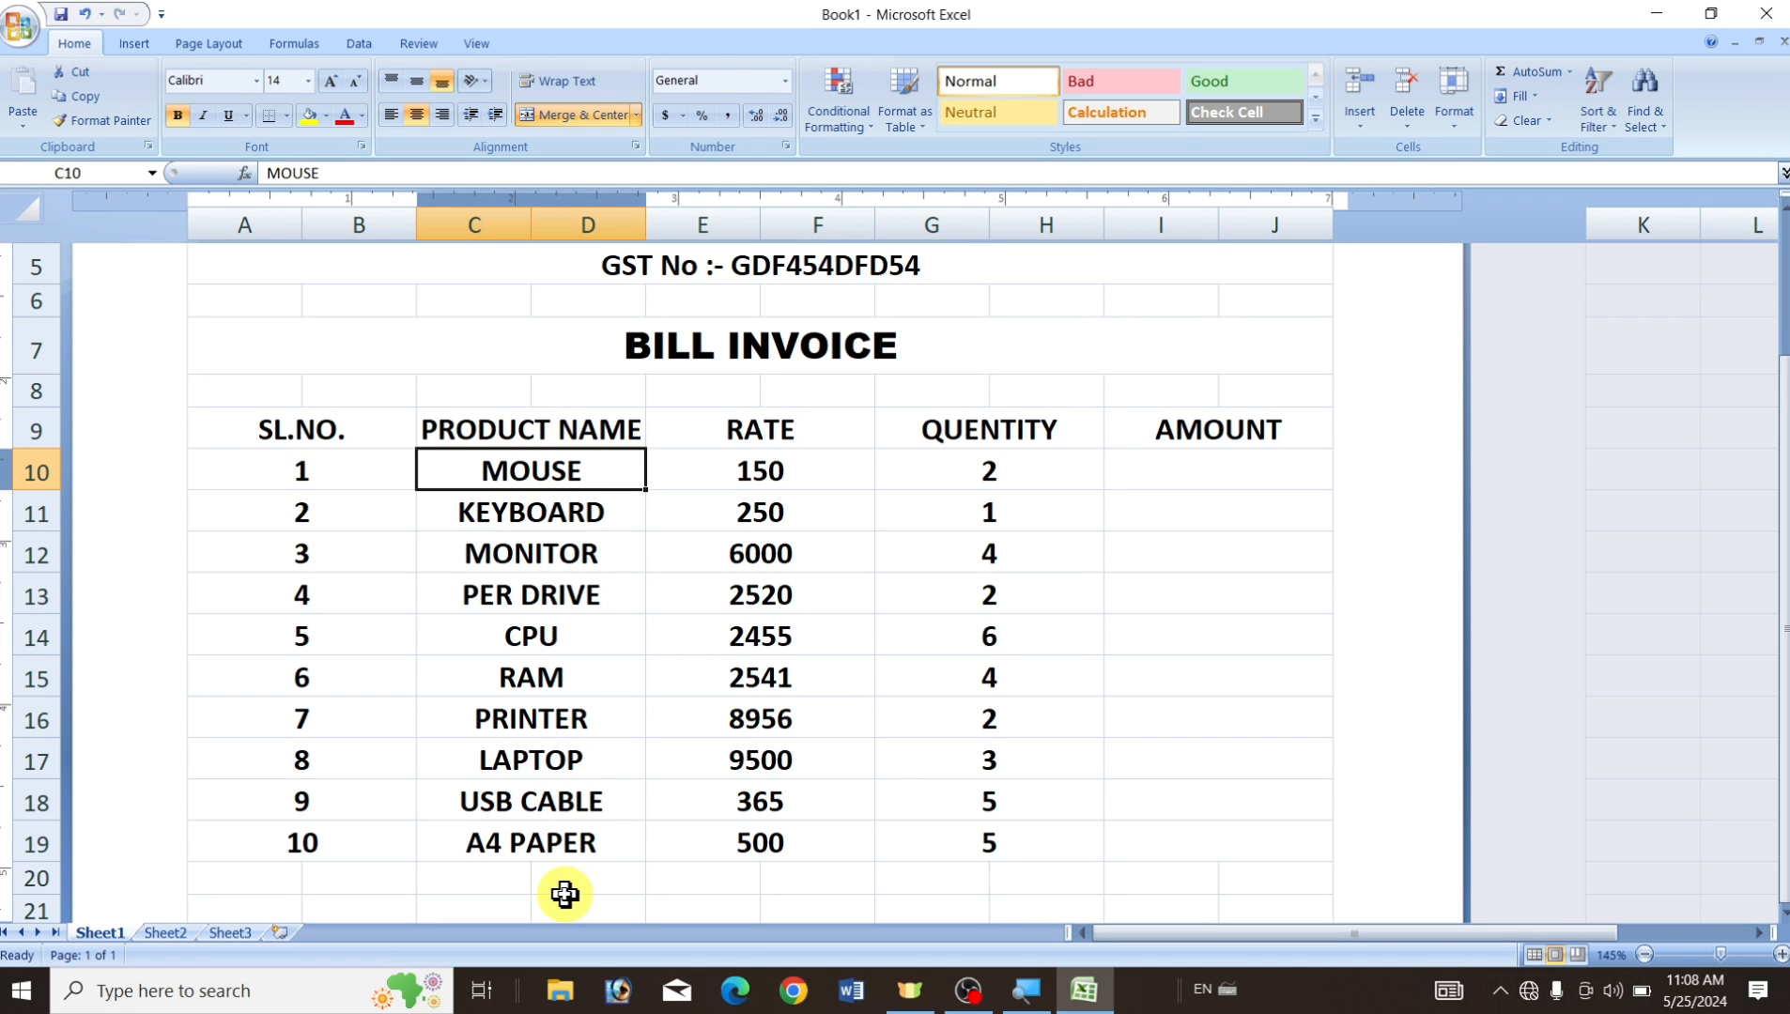
left_click(768, 465)
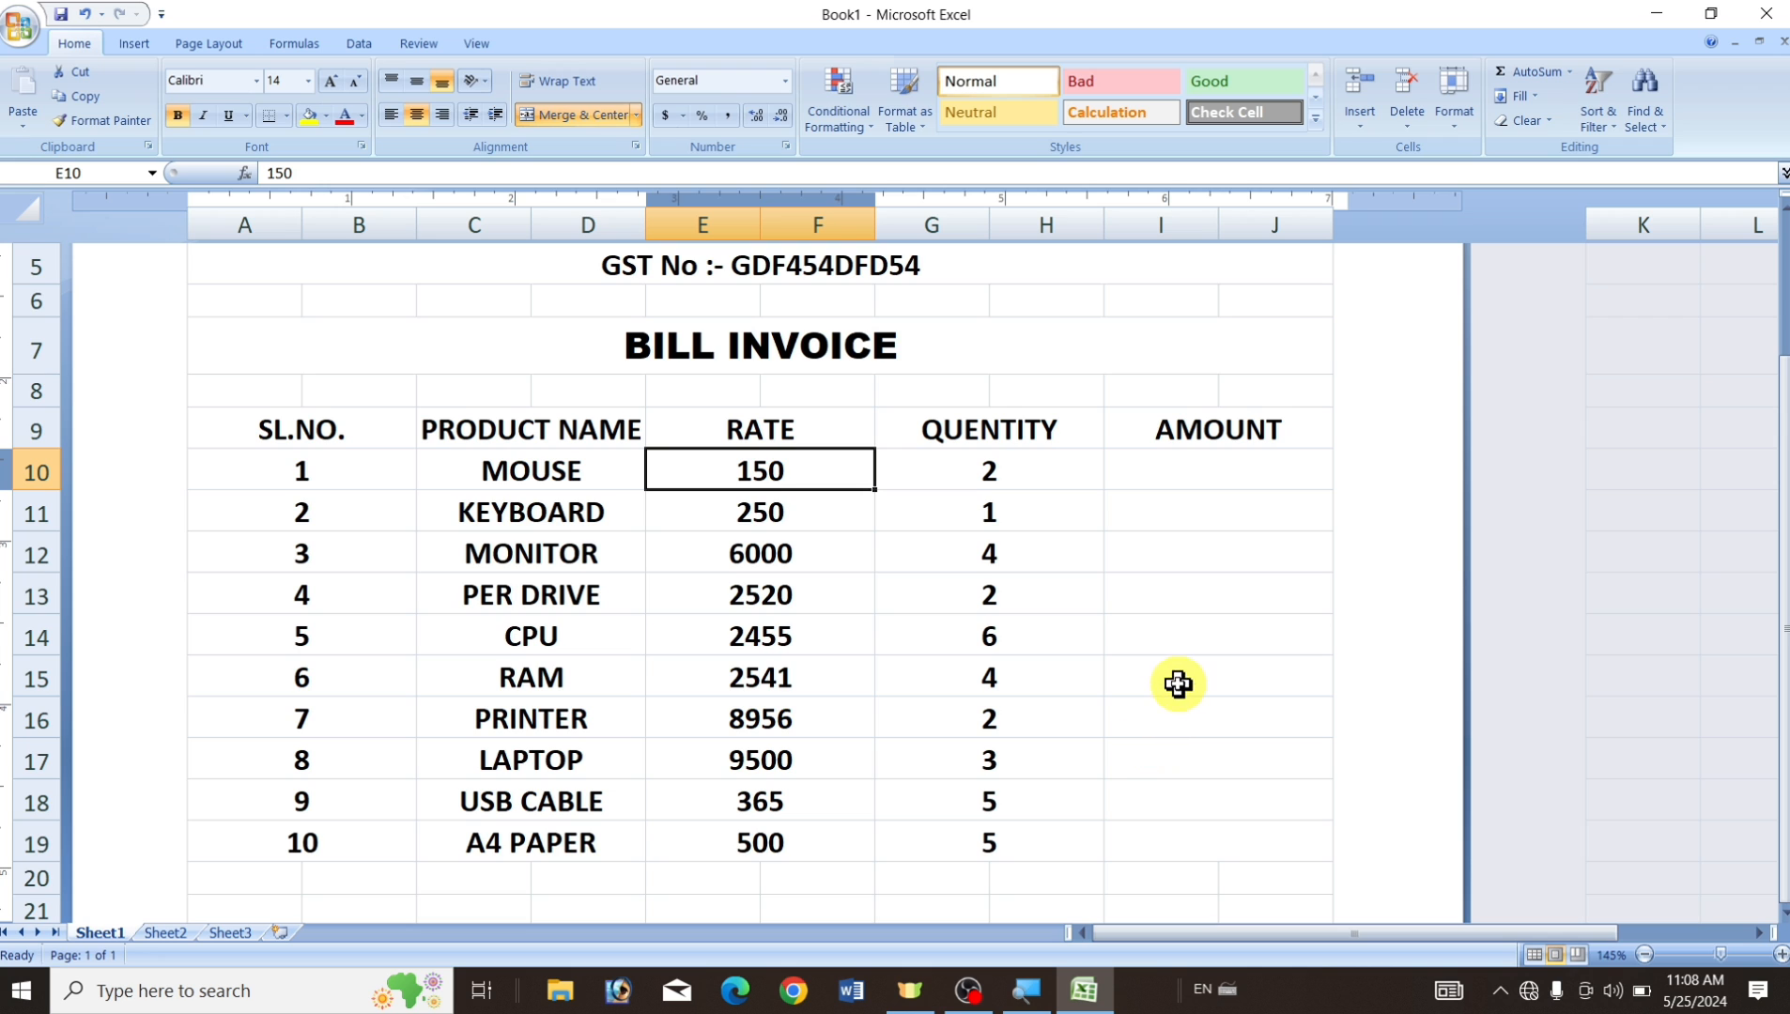
left_click(1218, 482)
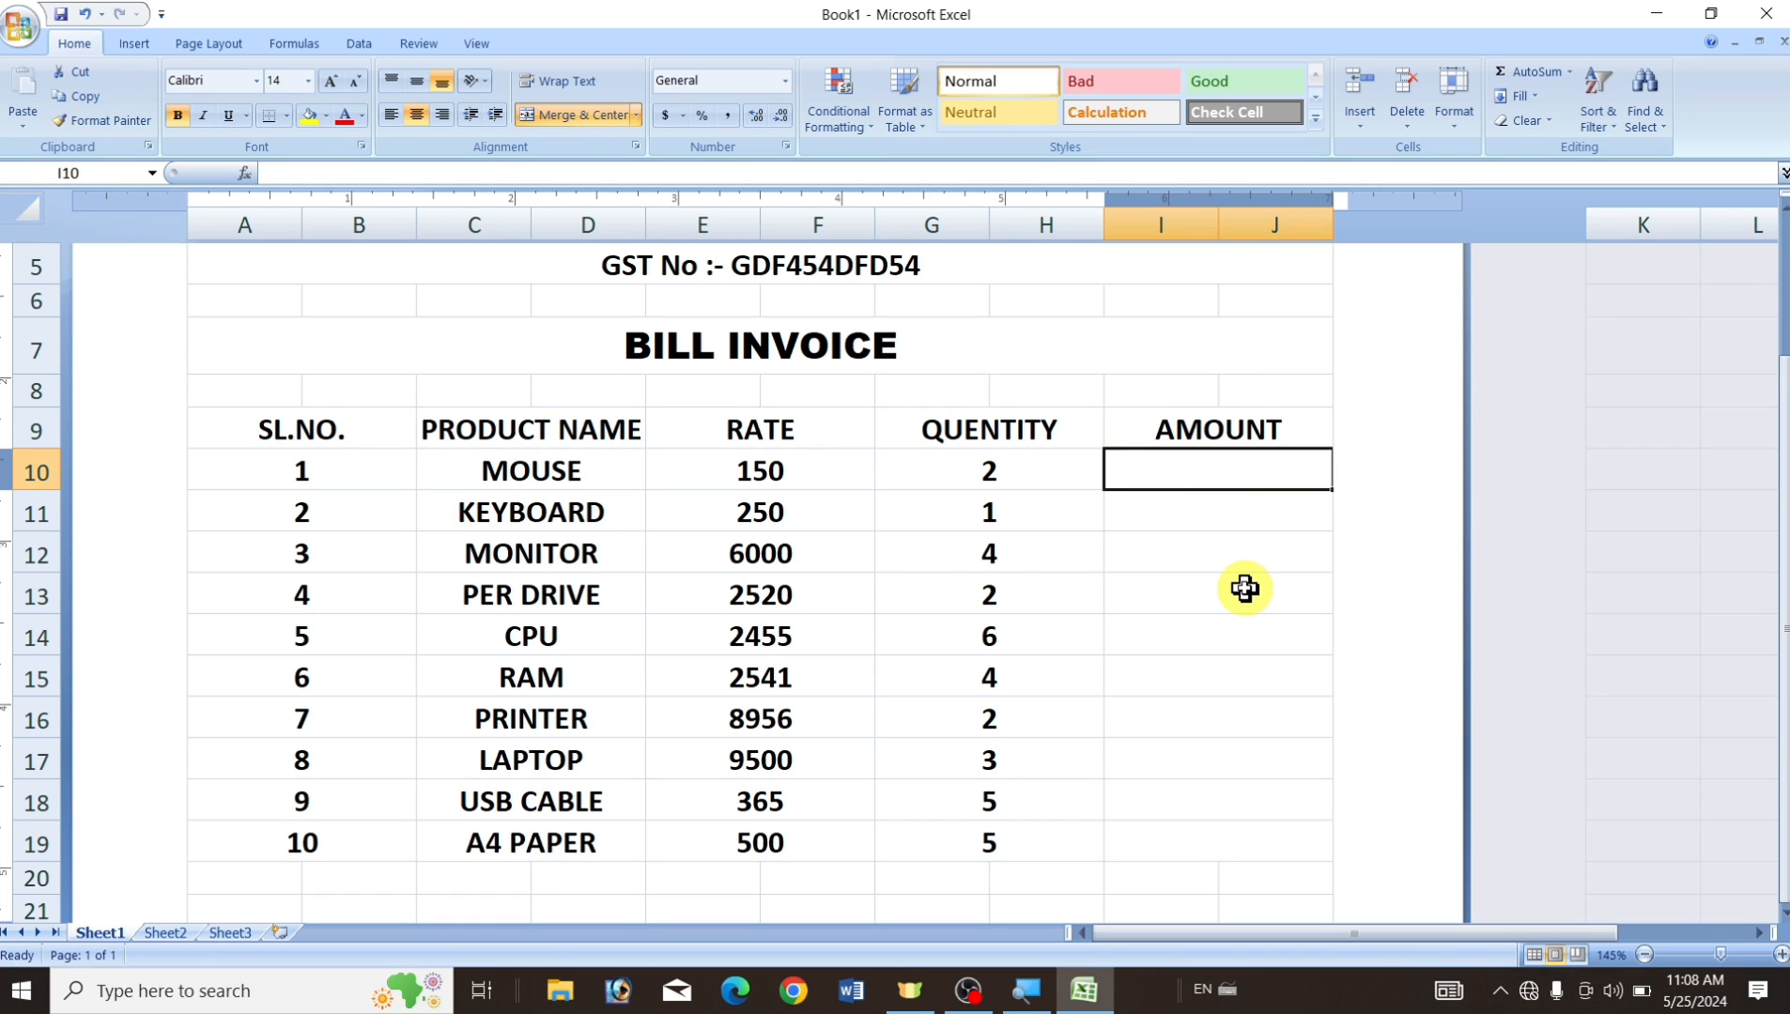
Enter =E10*G10 in I10, giving 300, and fill it down to I19.
type("=")
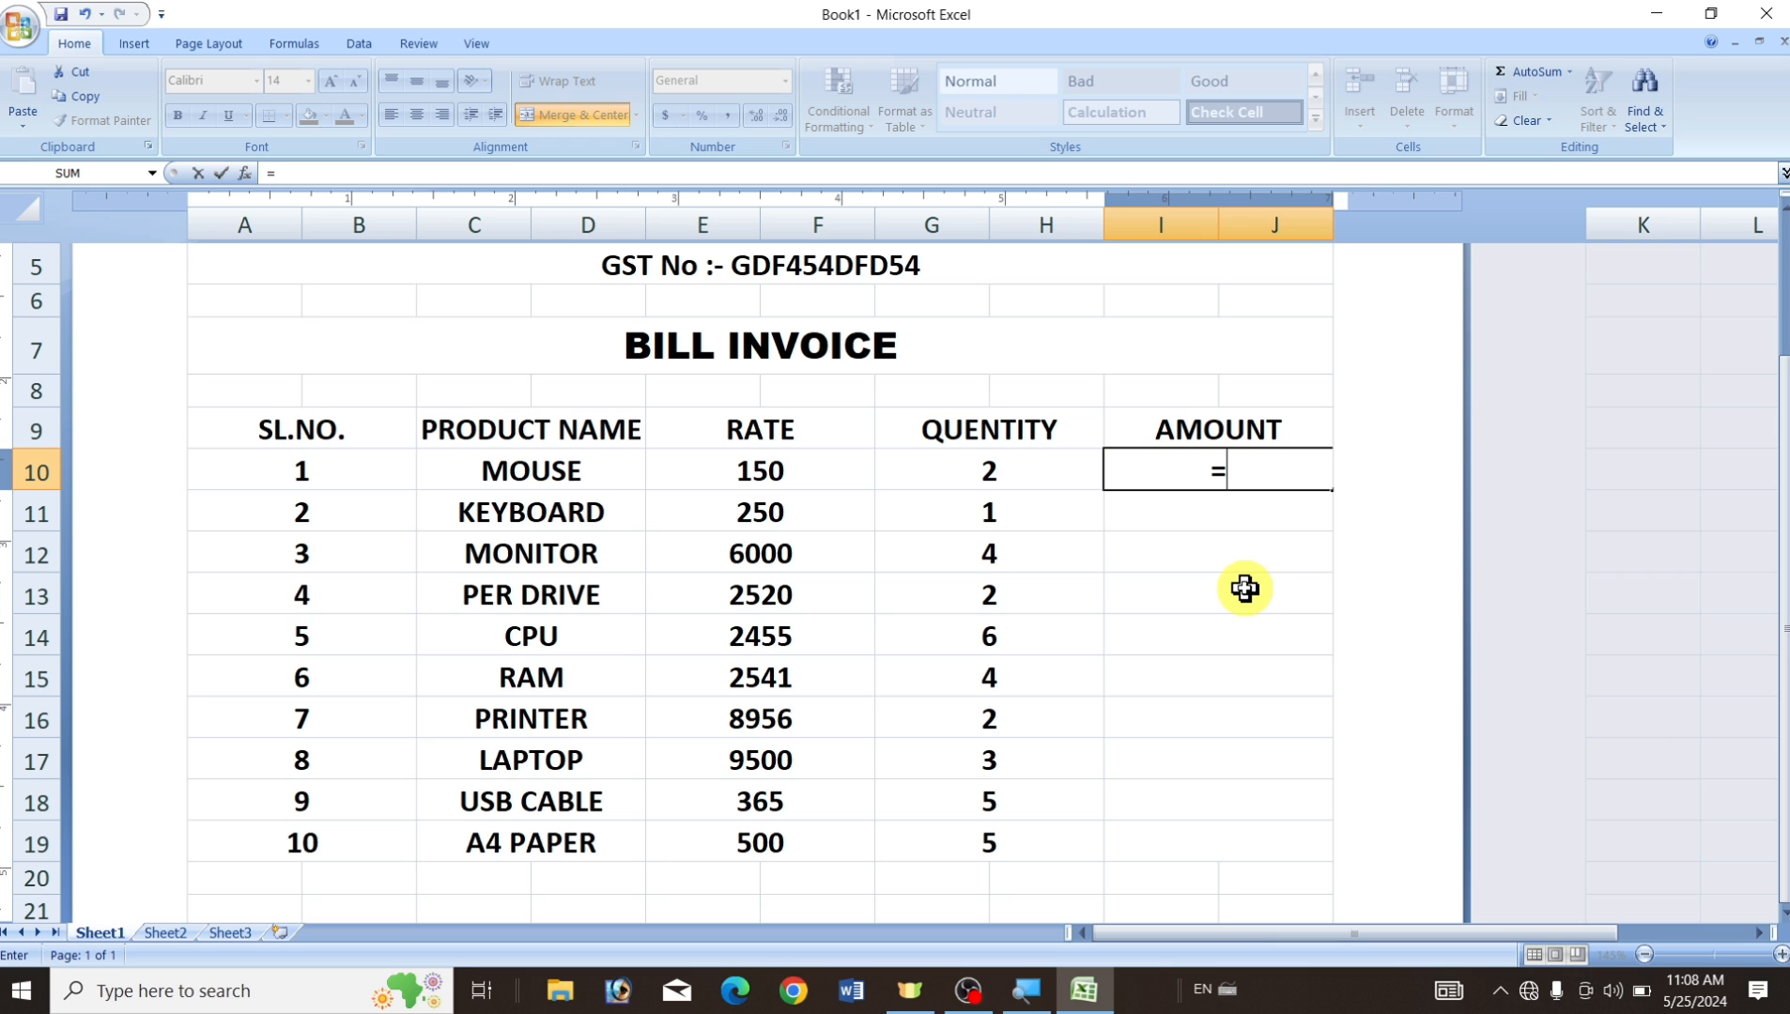
left_click(778, 471)
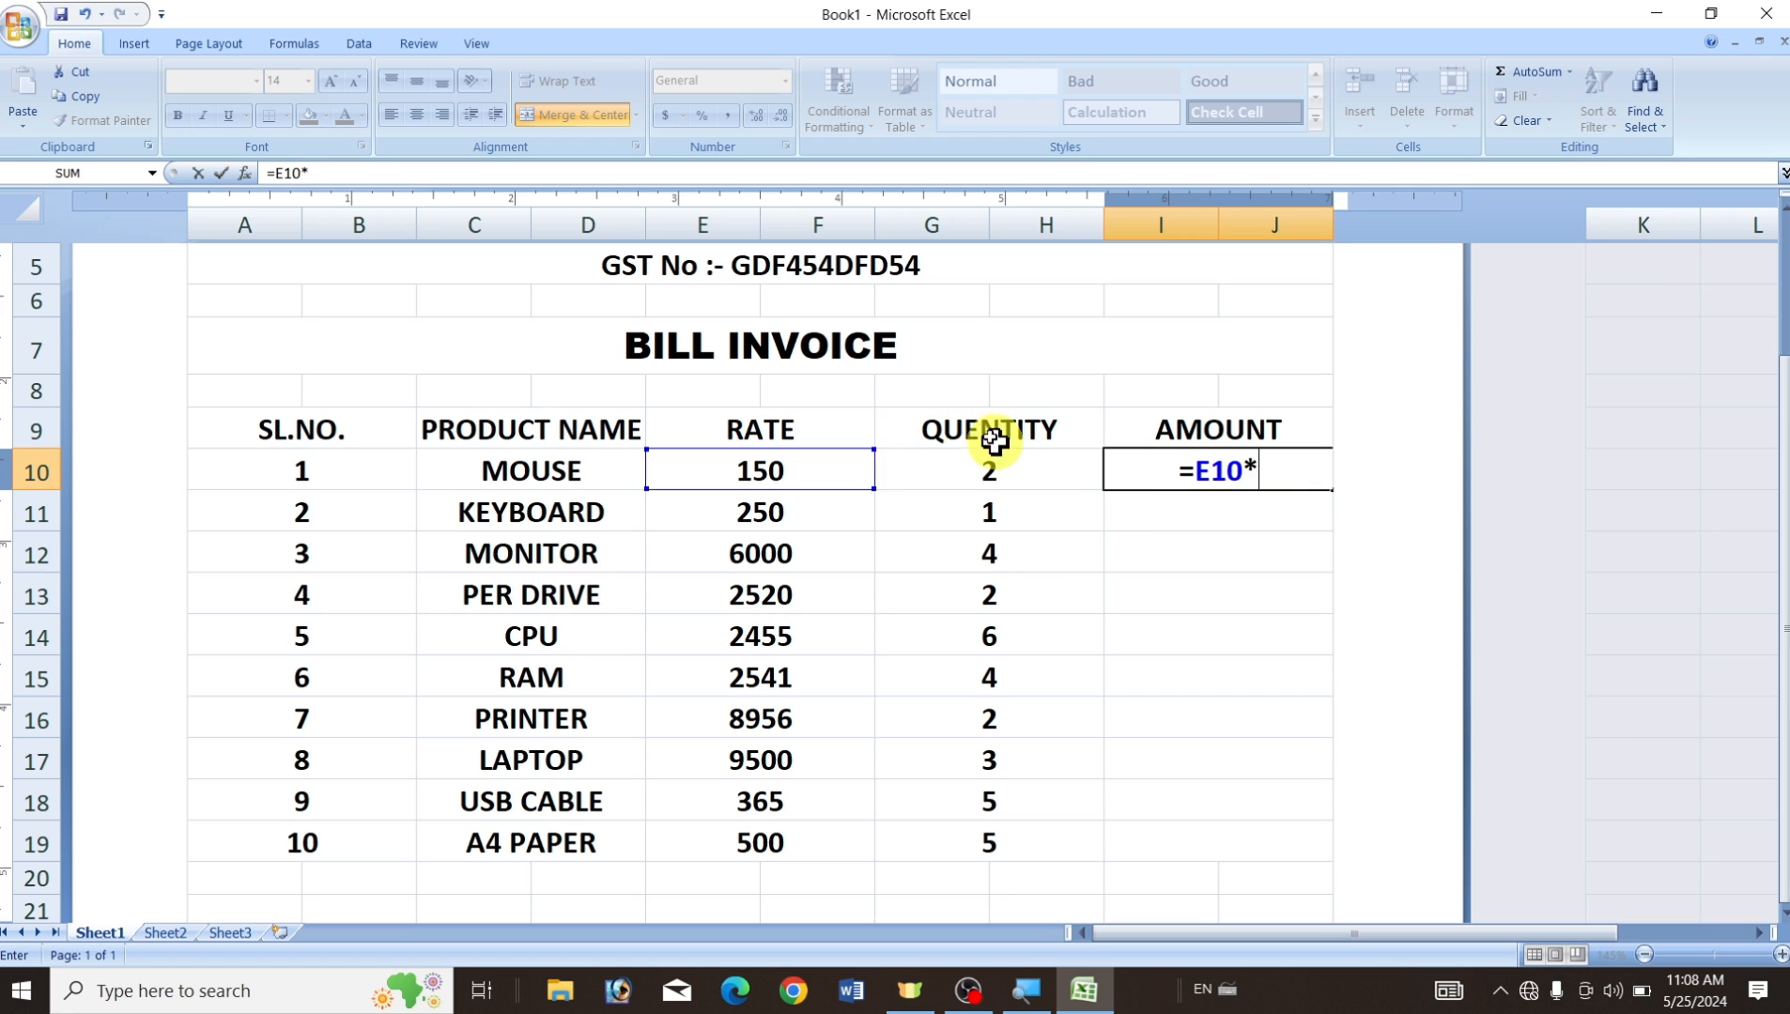
left_click(972, 480)
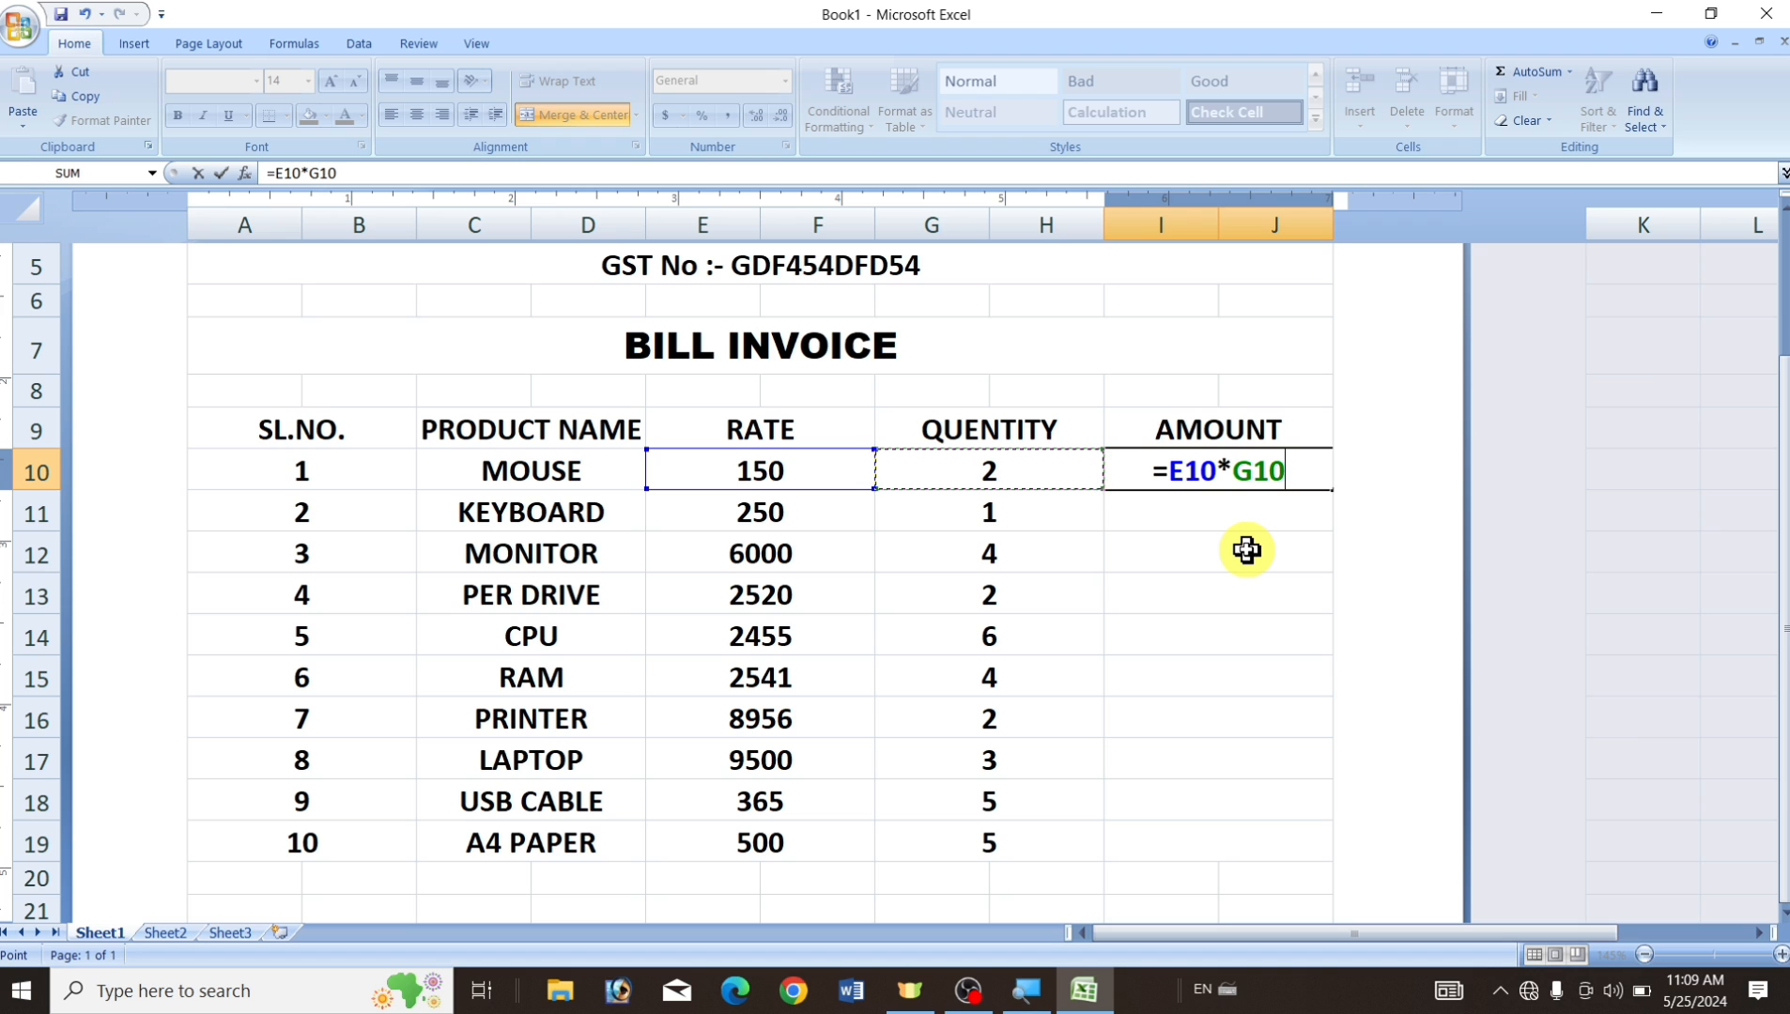
key("Return")
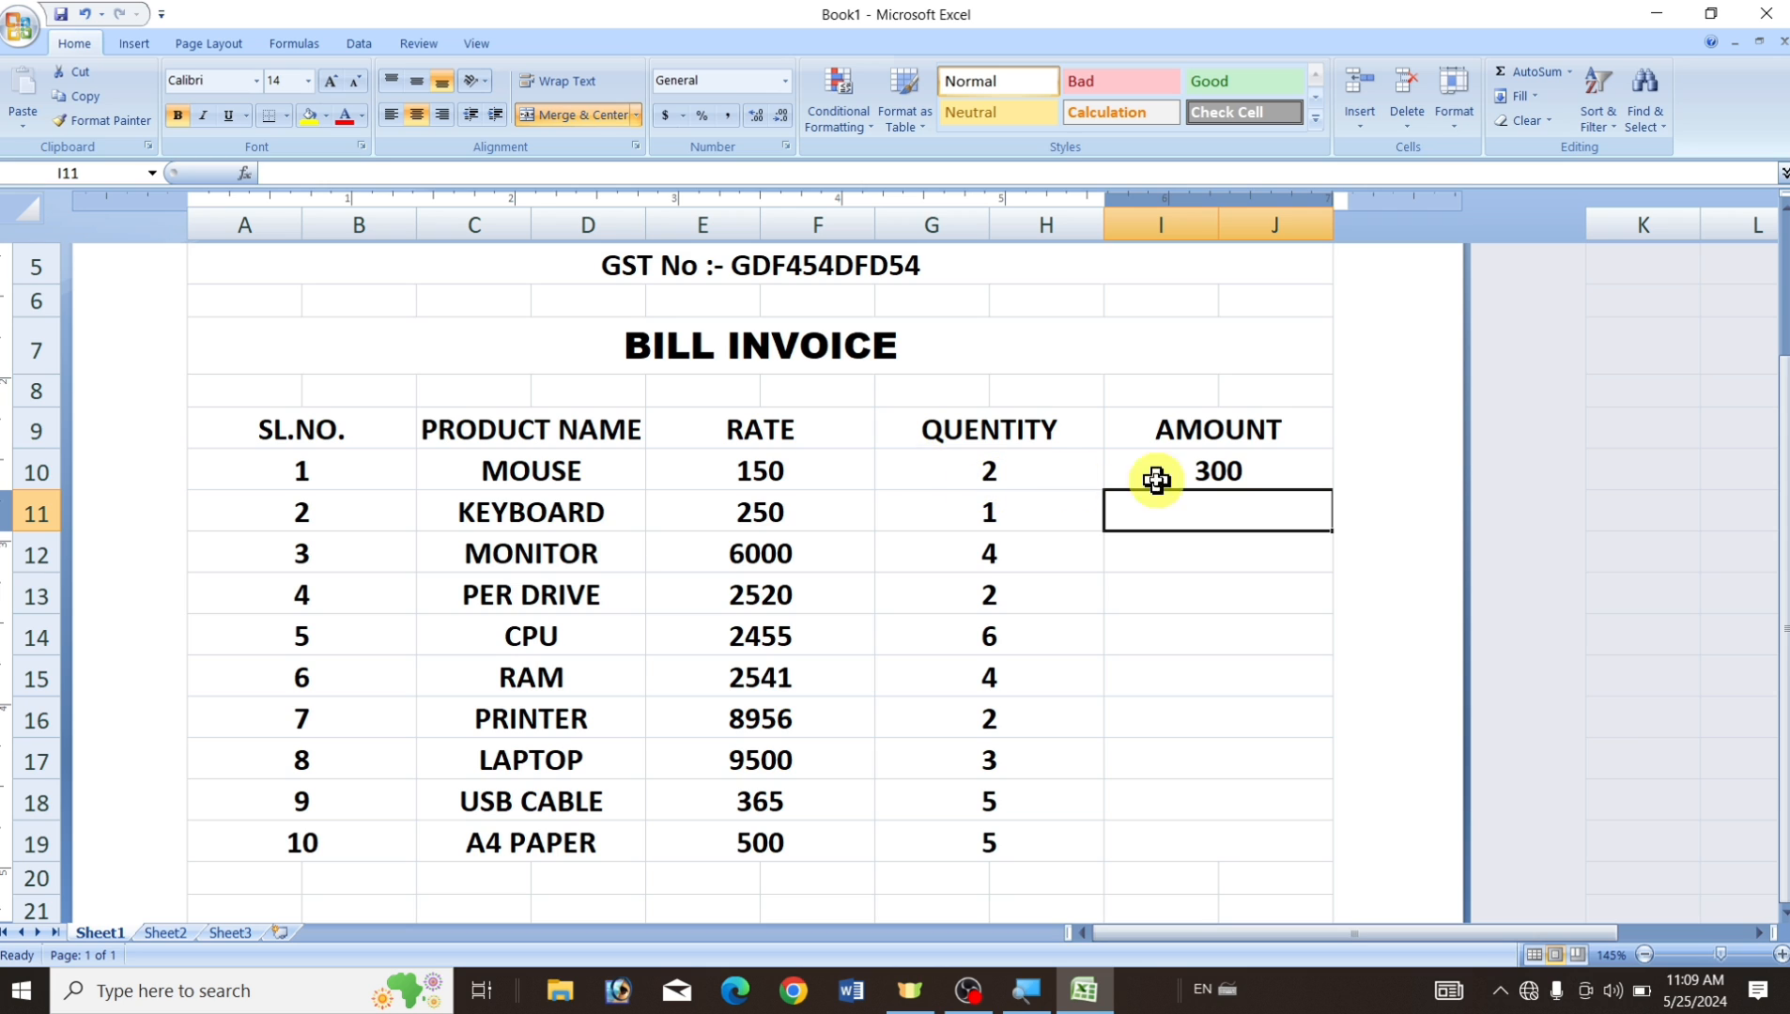
left_click(1219, 468)
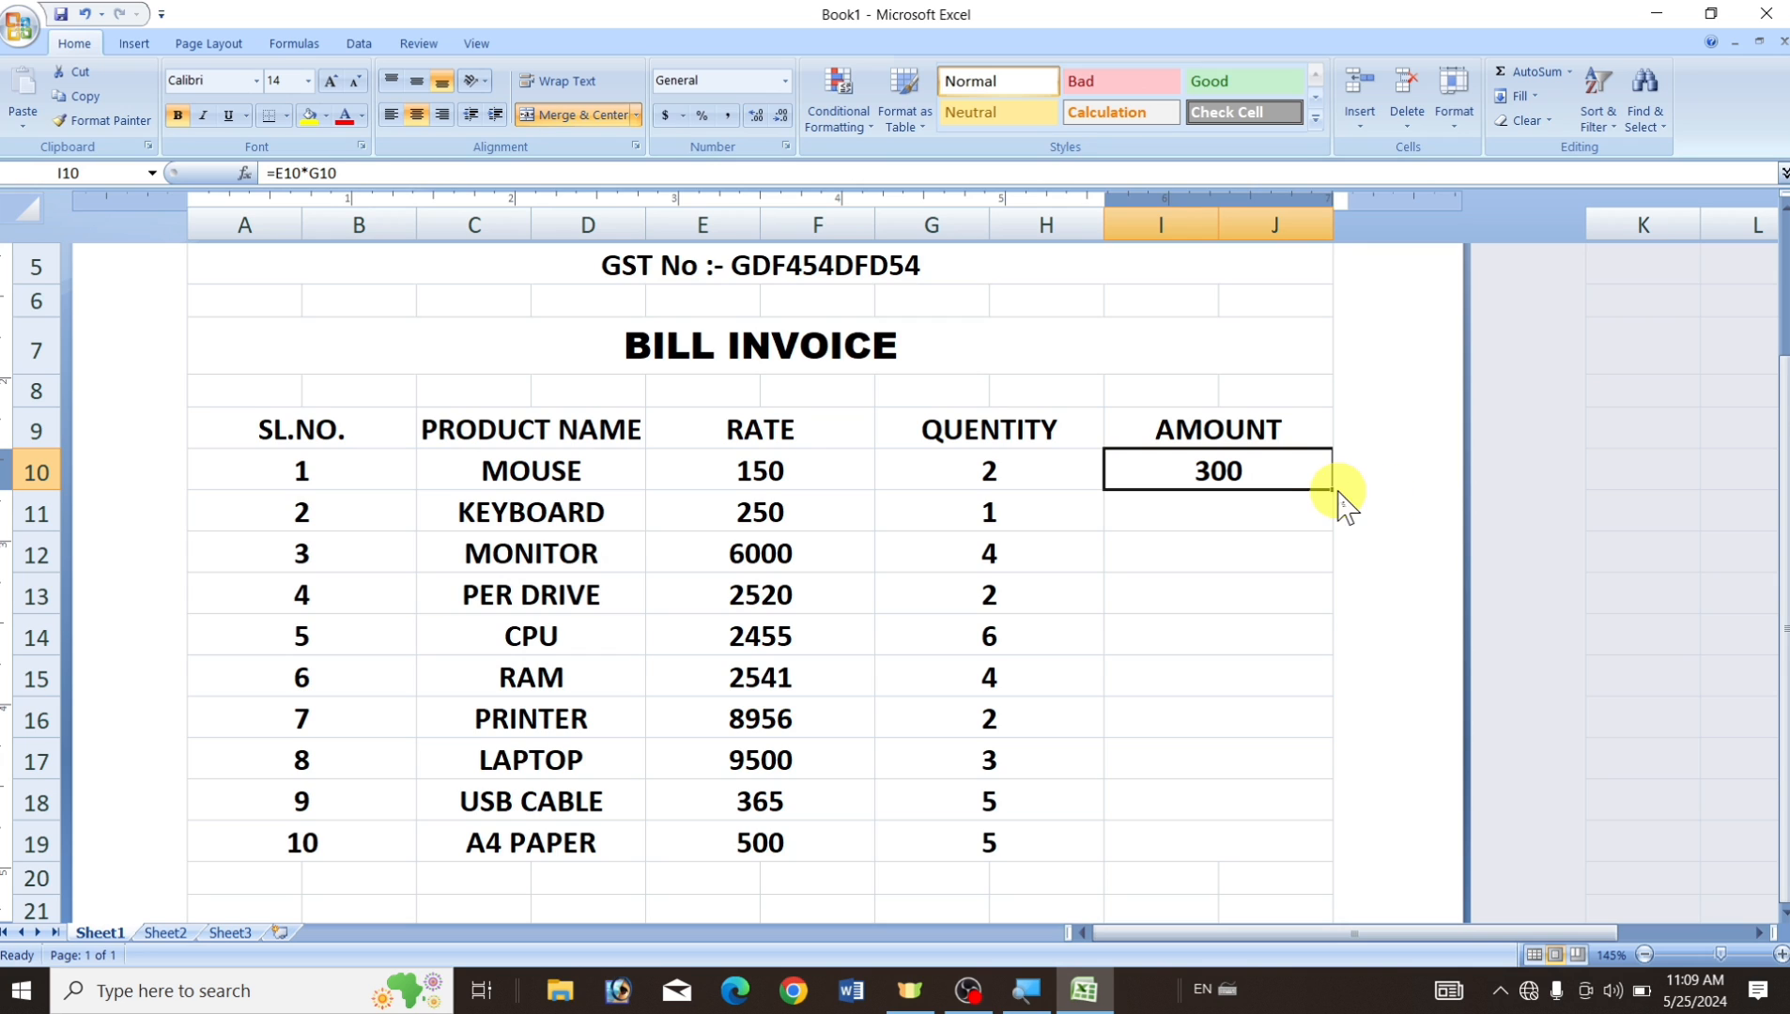
left_click_drag(1331, 491, 1316, 847)
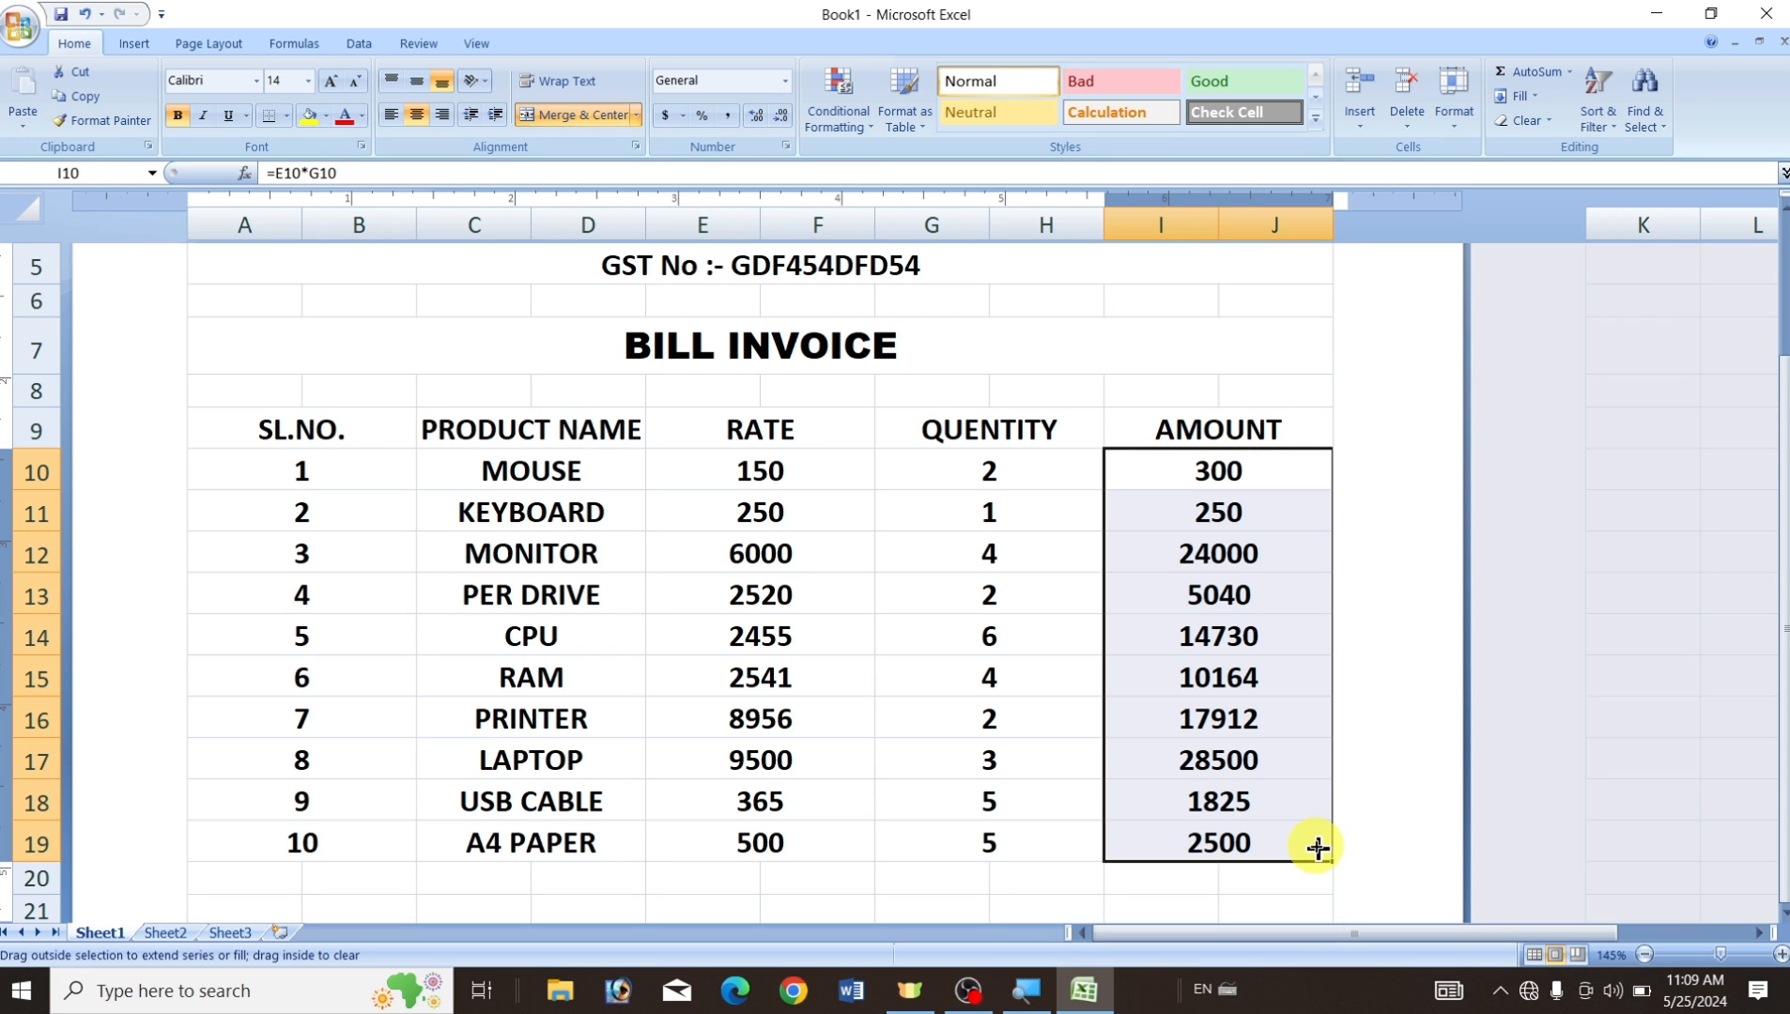
left_click(1197, 899)
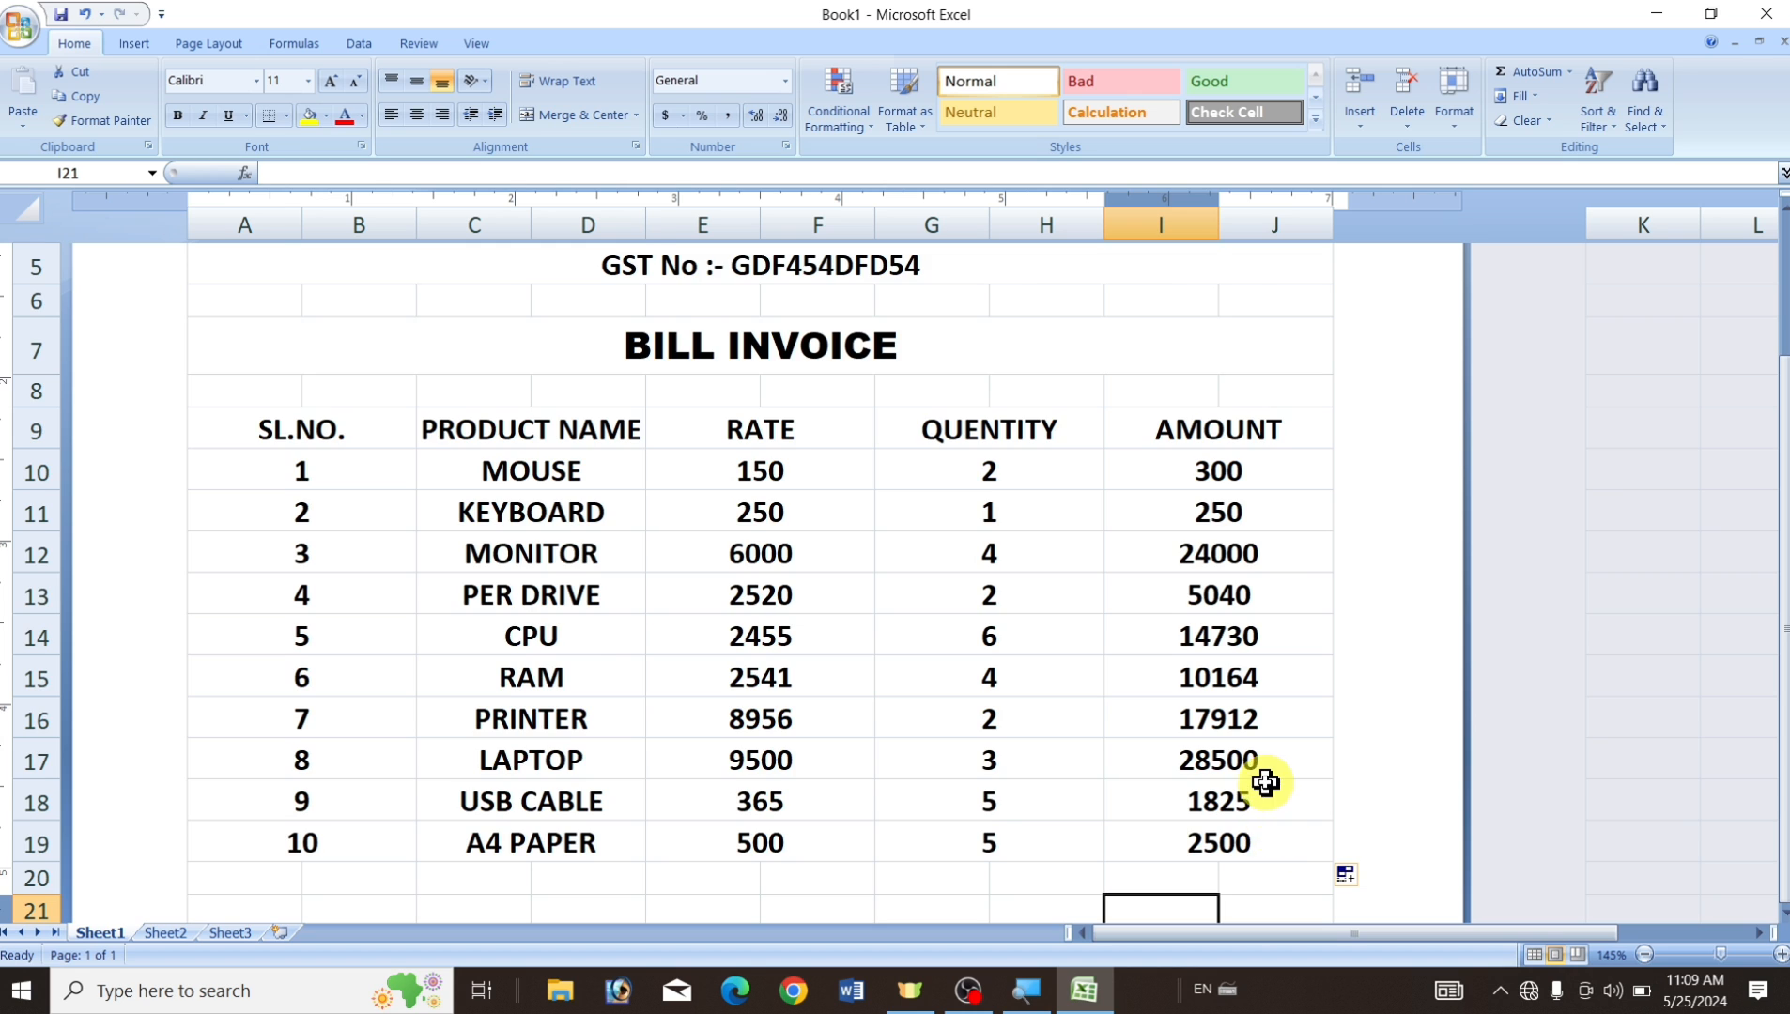
scroll(1261, 779, "down", 3)
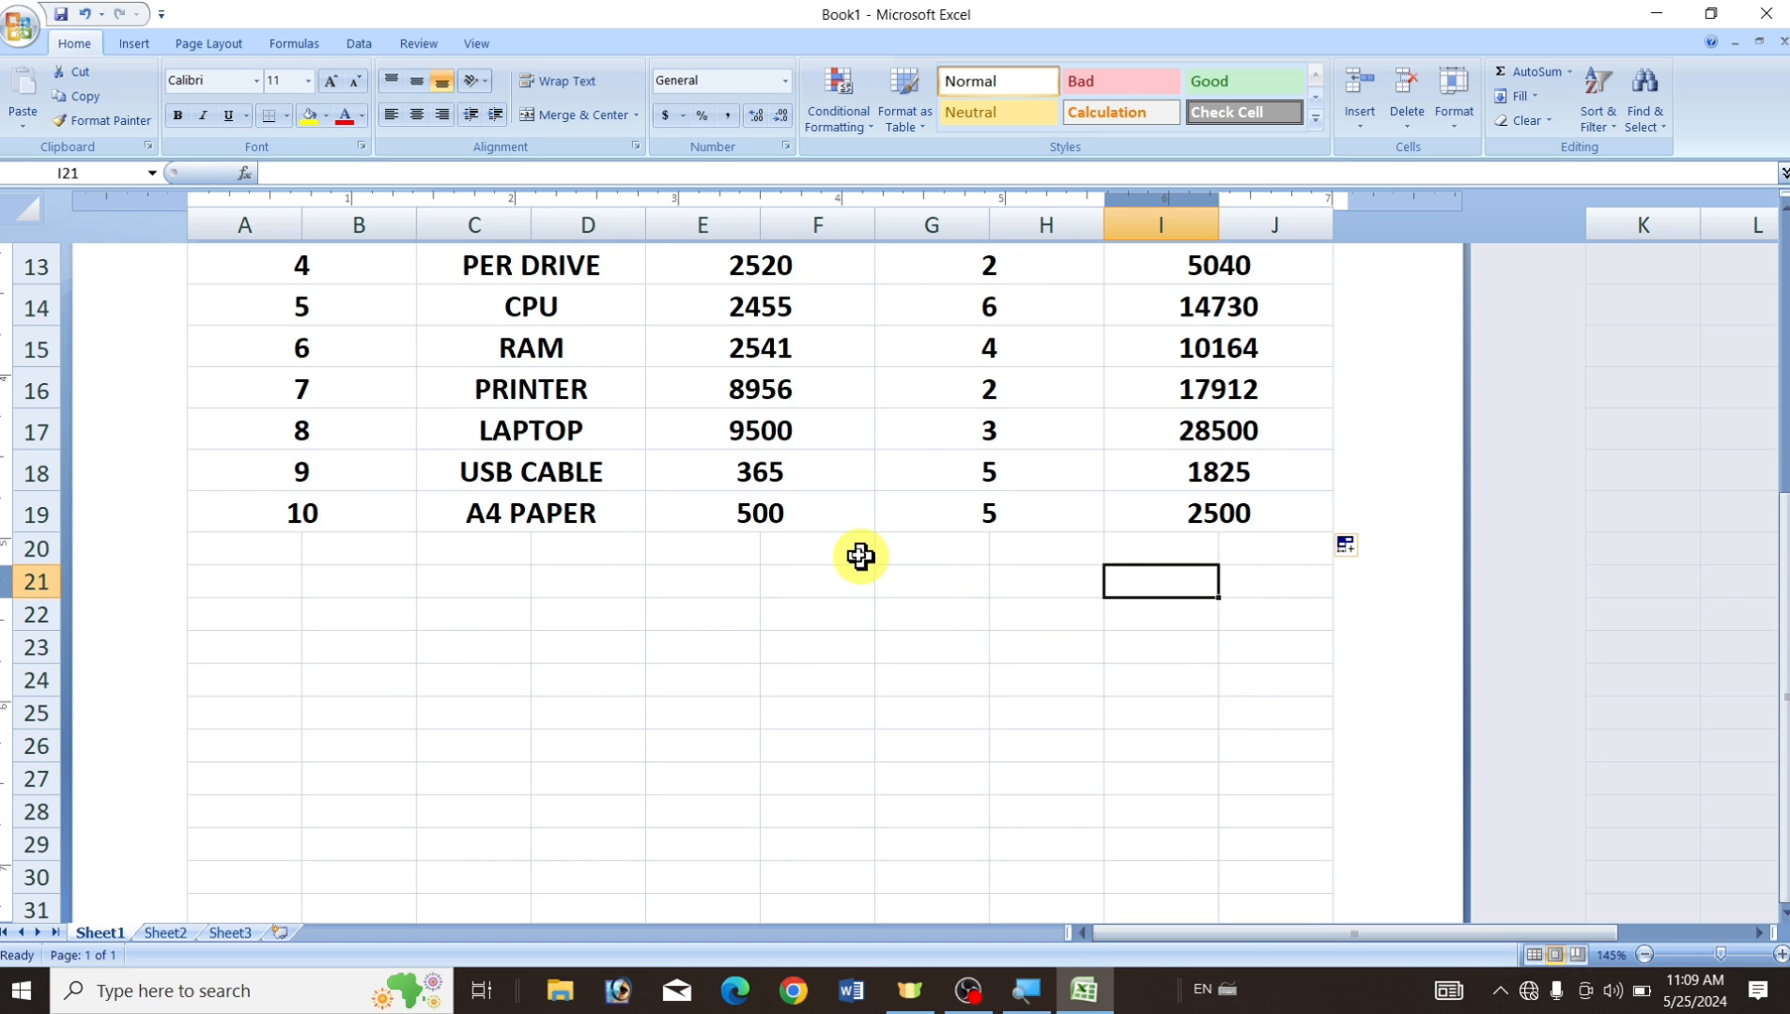
left_click(926, 554)
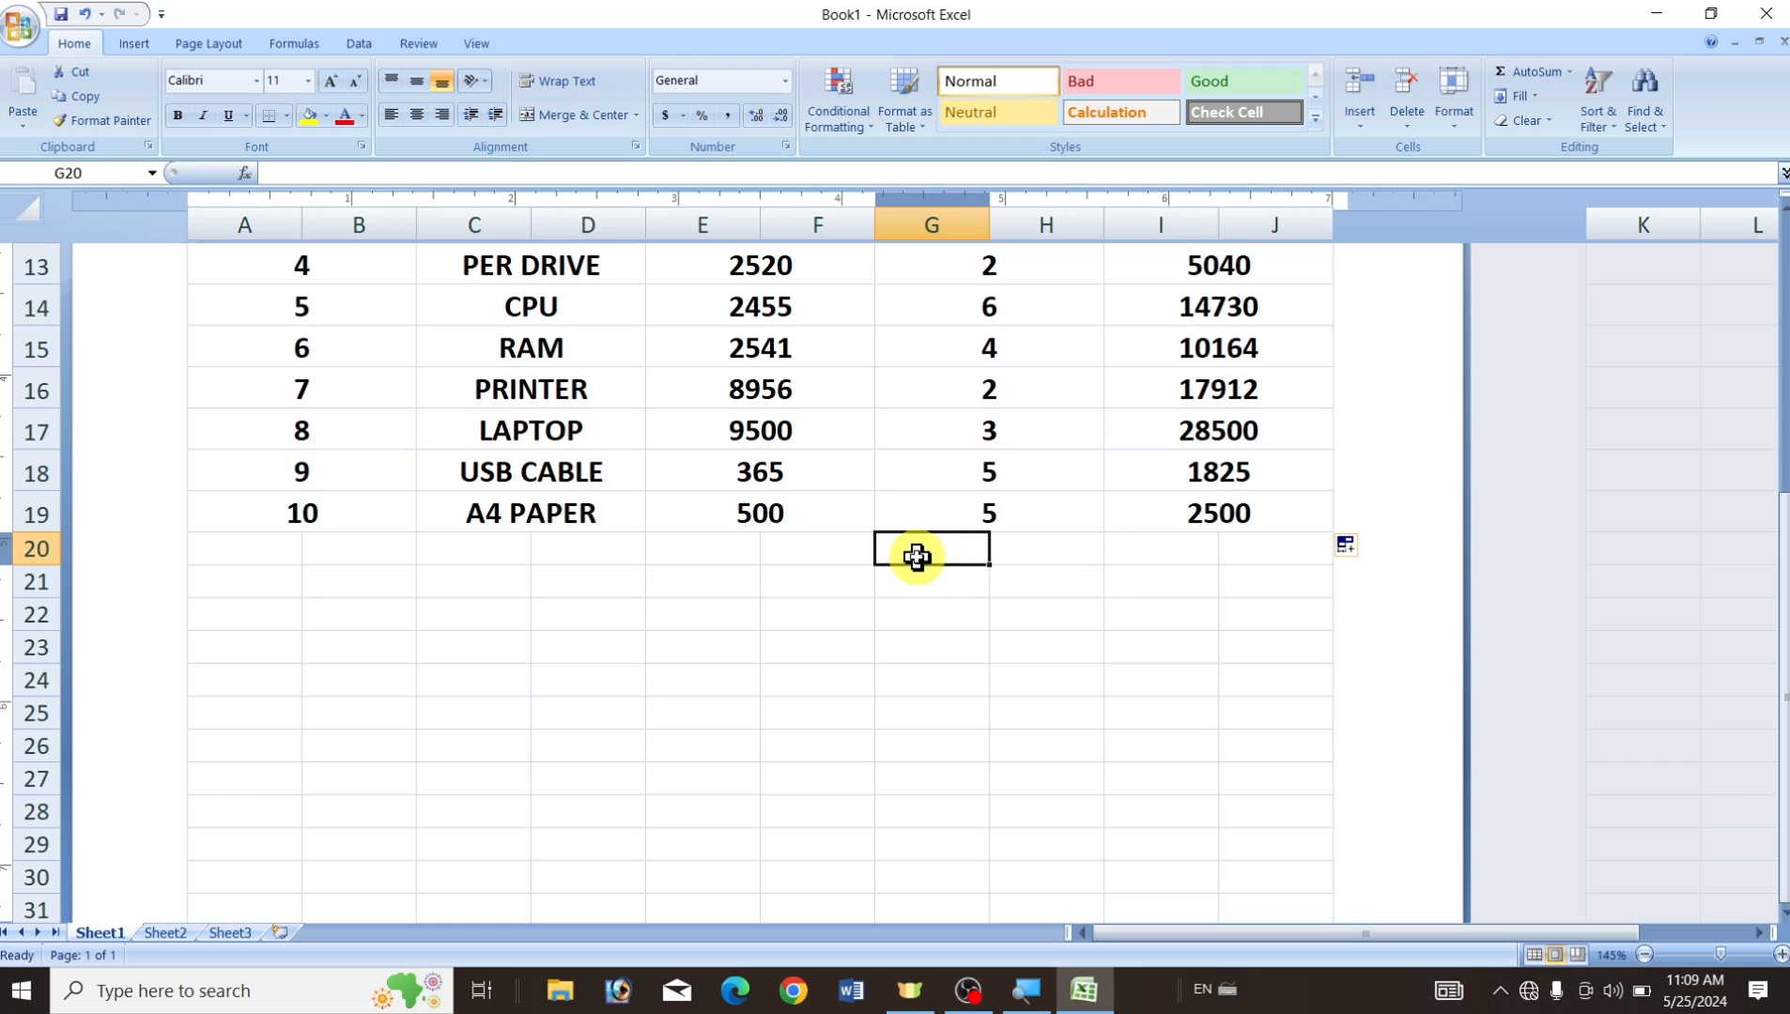
left_click(923, 590)
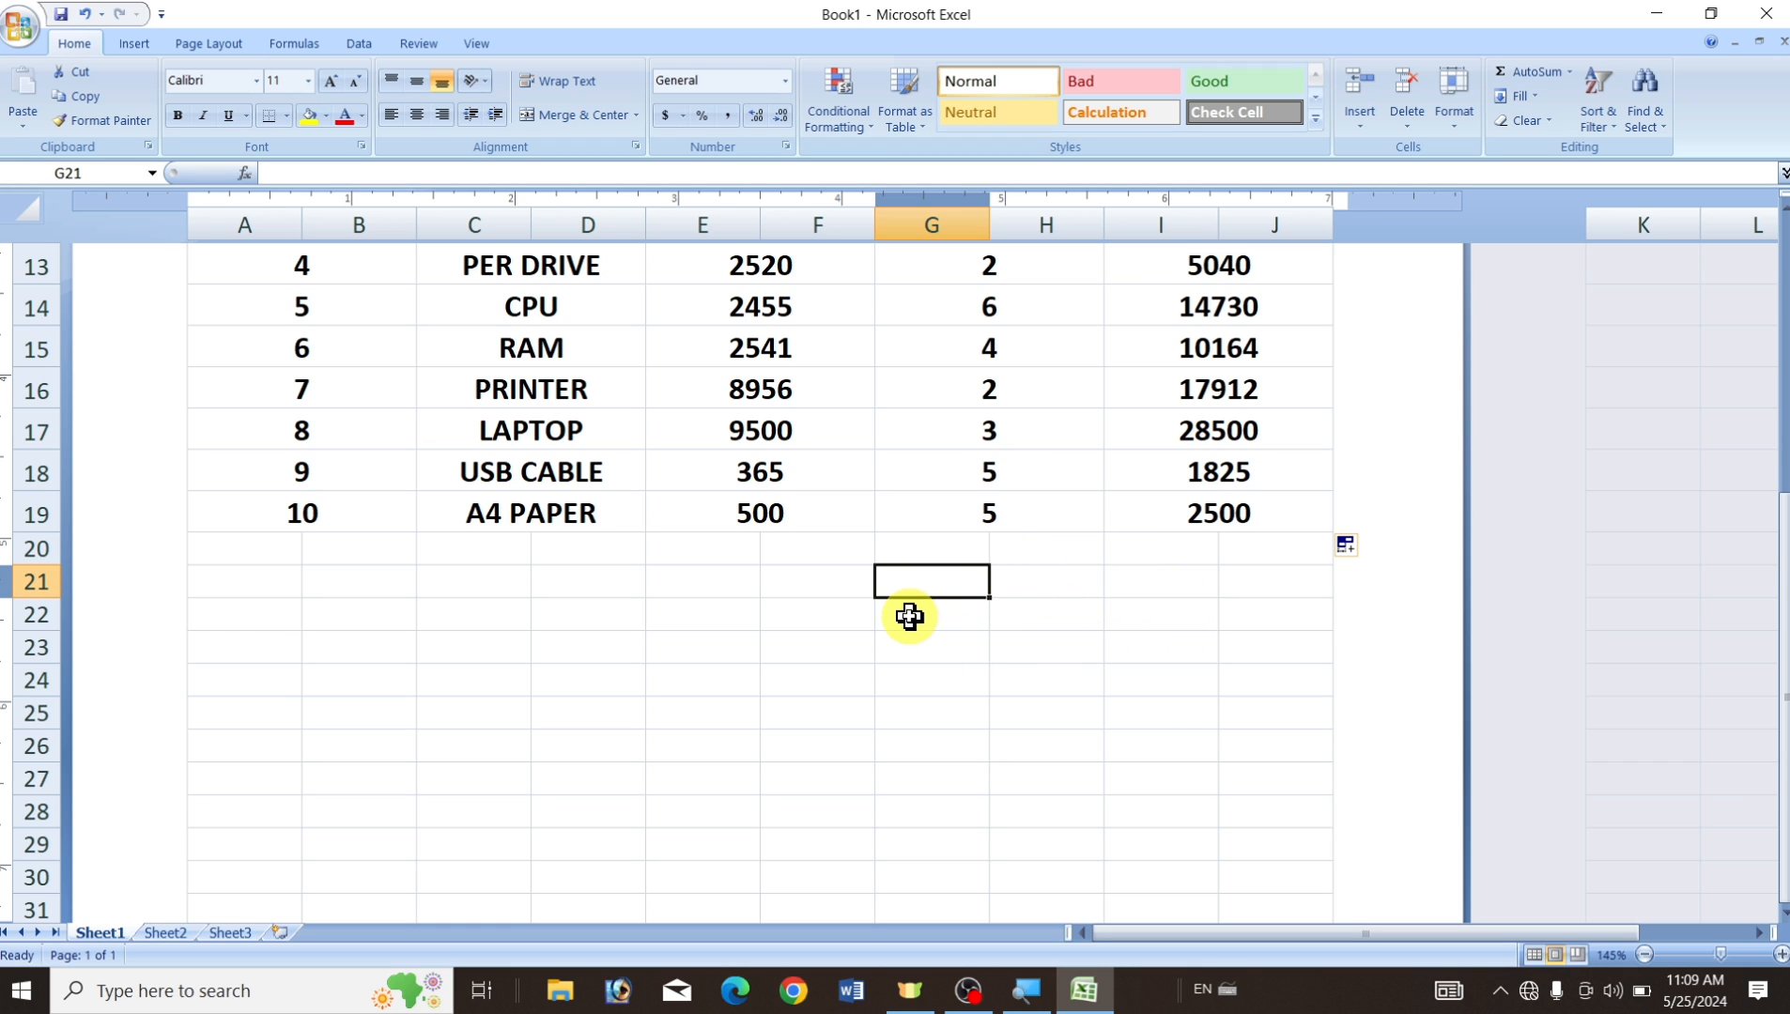
left_click(909, 617)
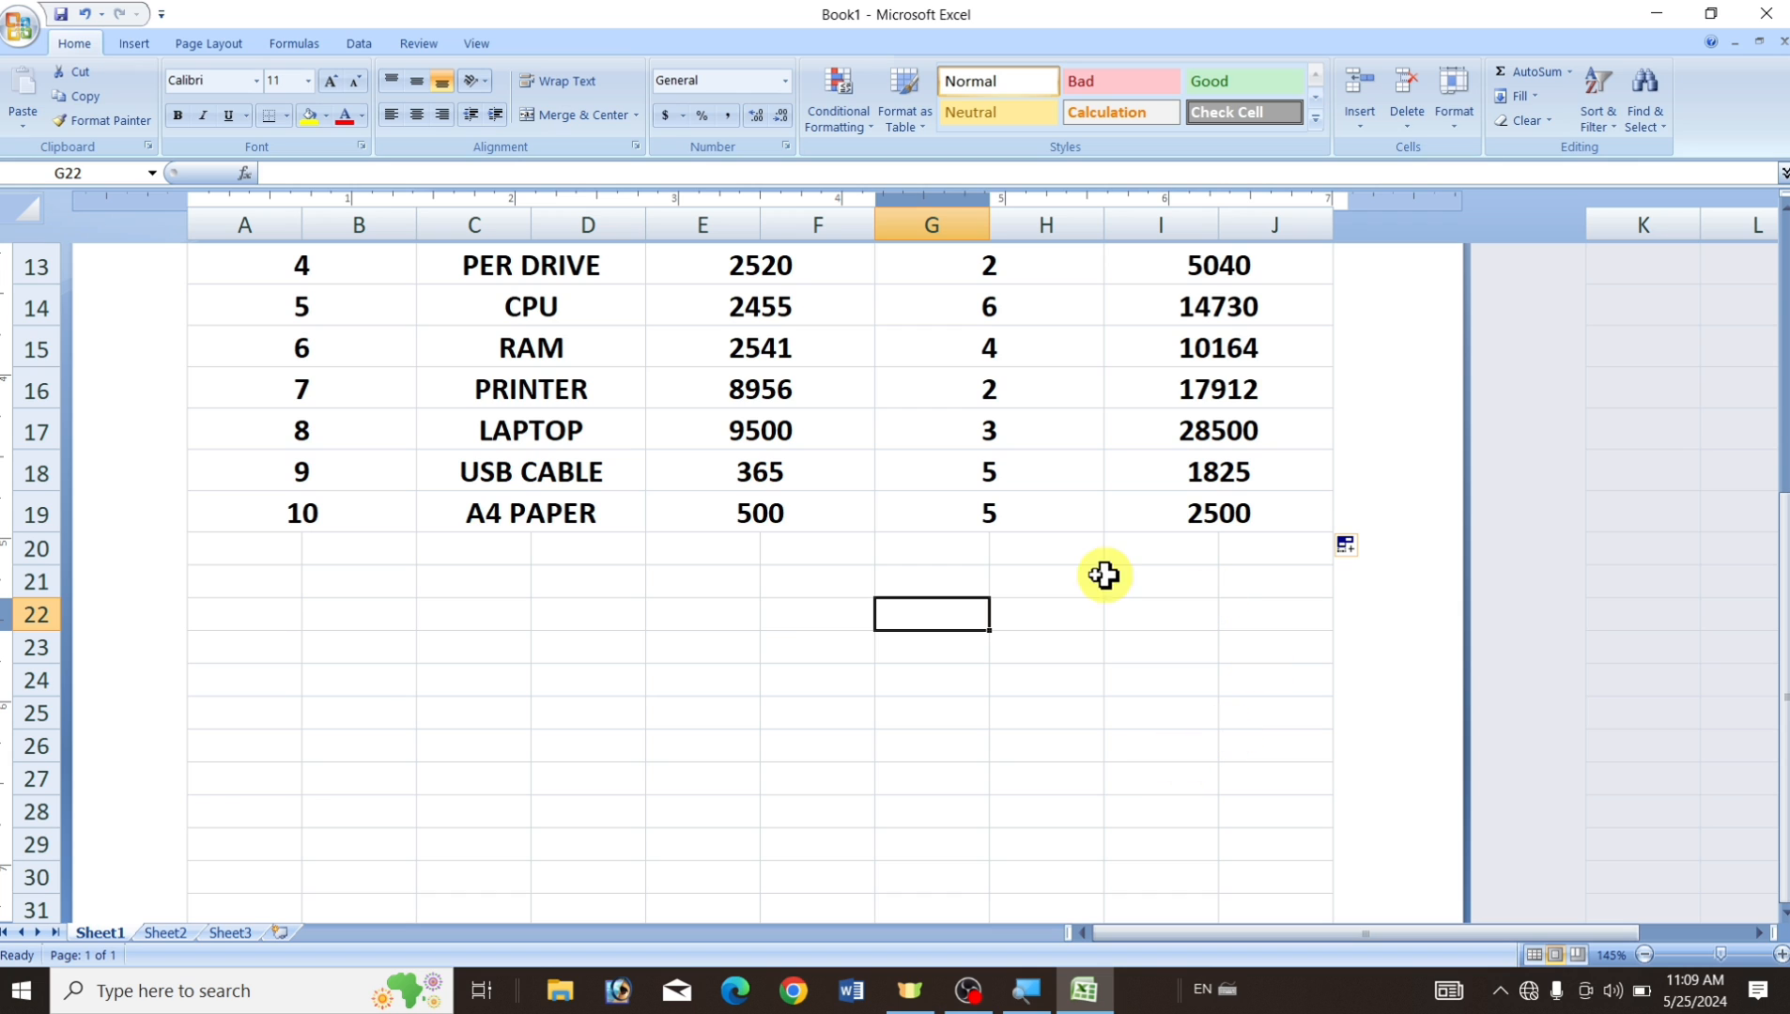
left_click(913, 553)
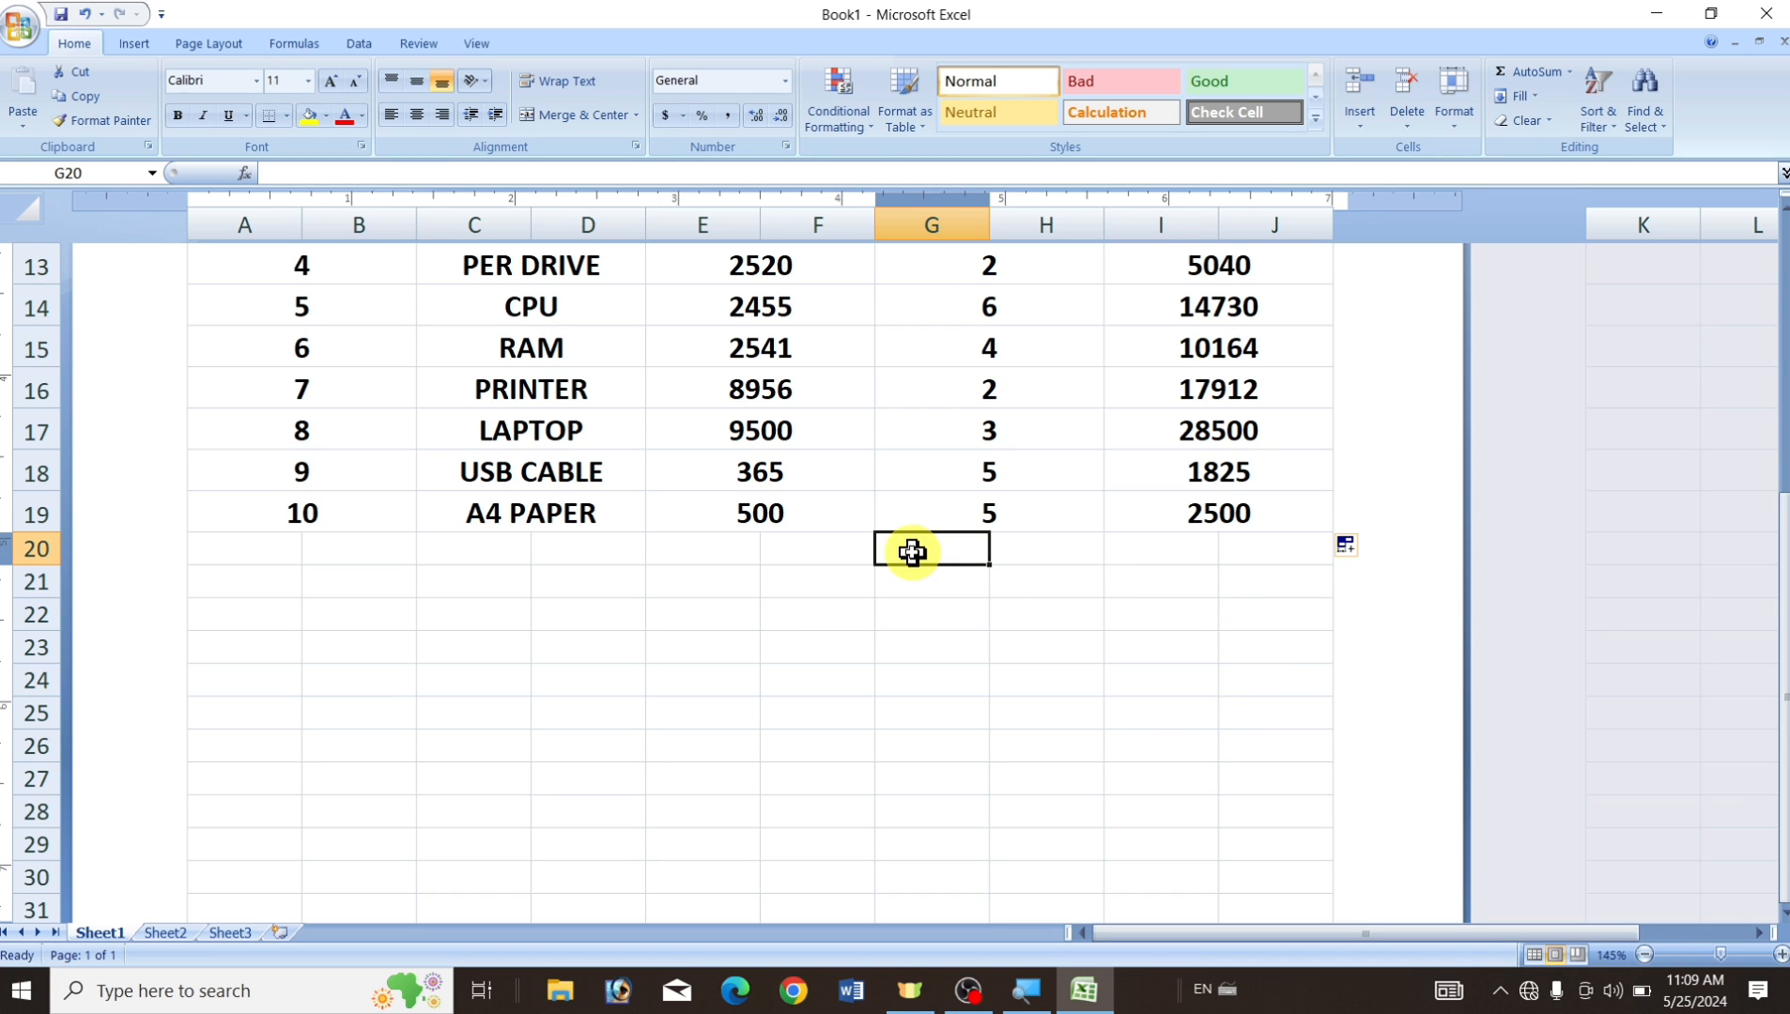
left_click(919, 590)
left_click(929, 621)
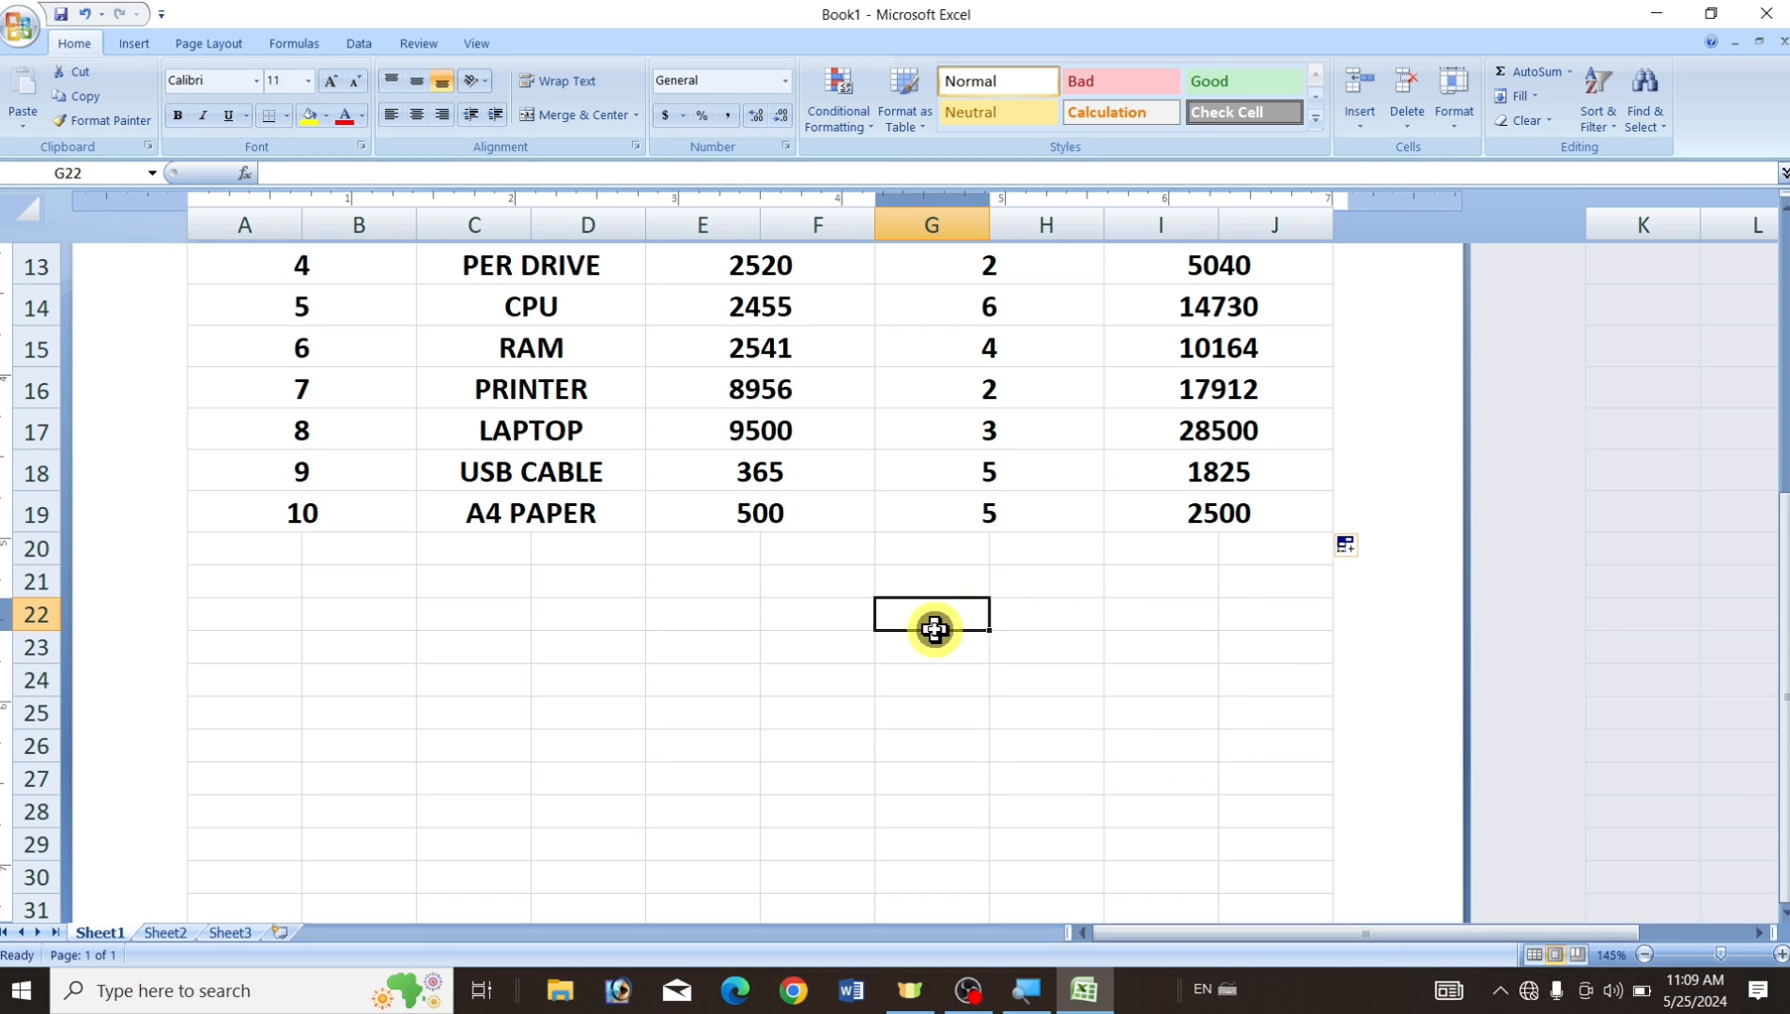
left_click(931, 655)
left_click(932, 686)
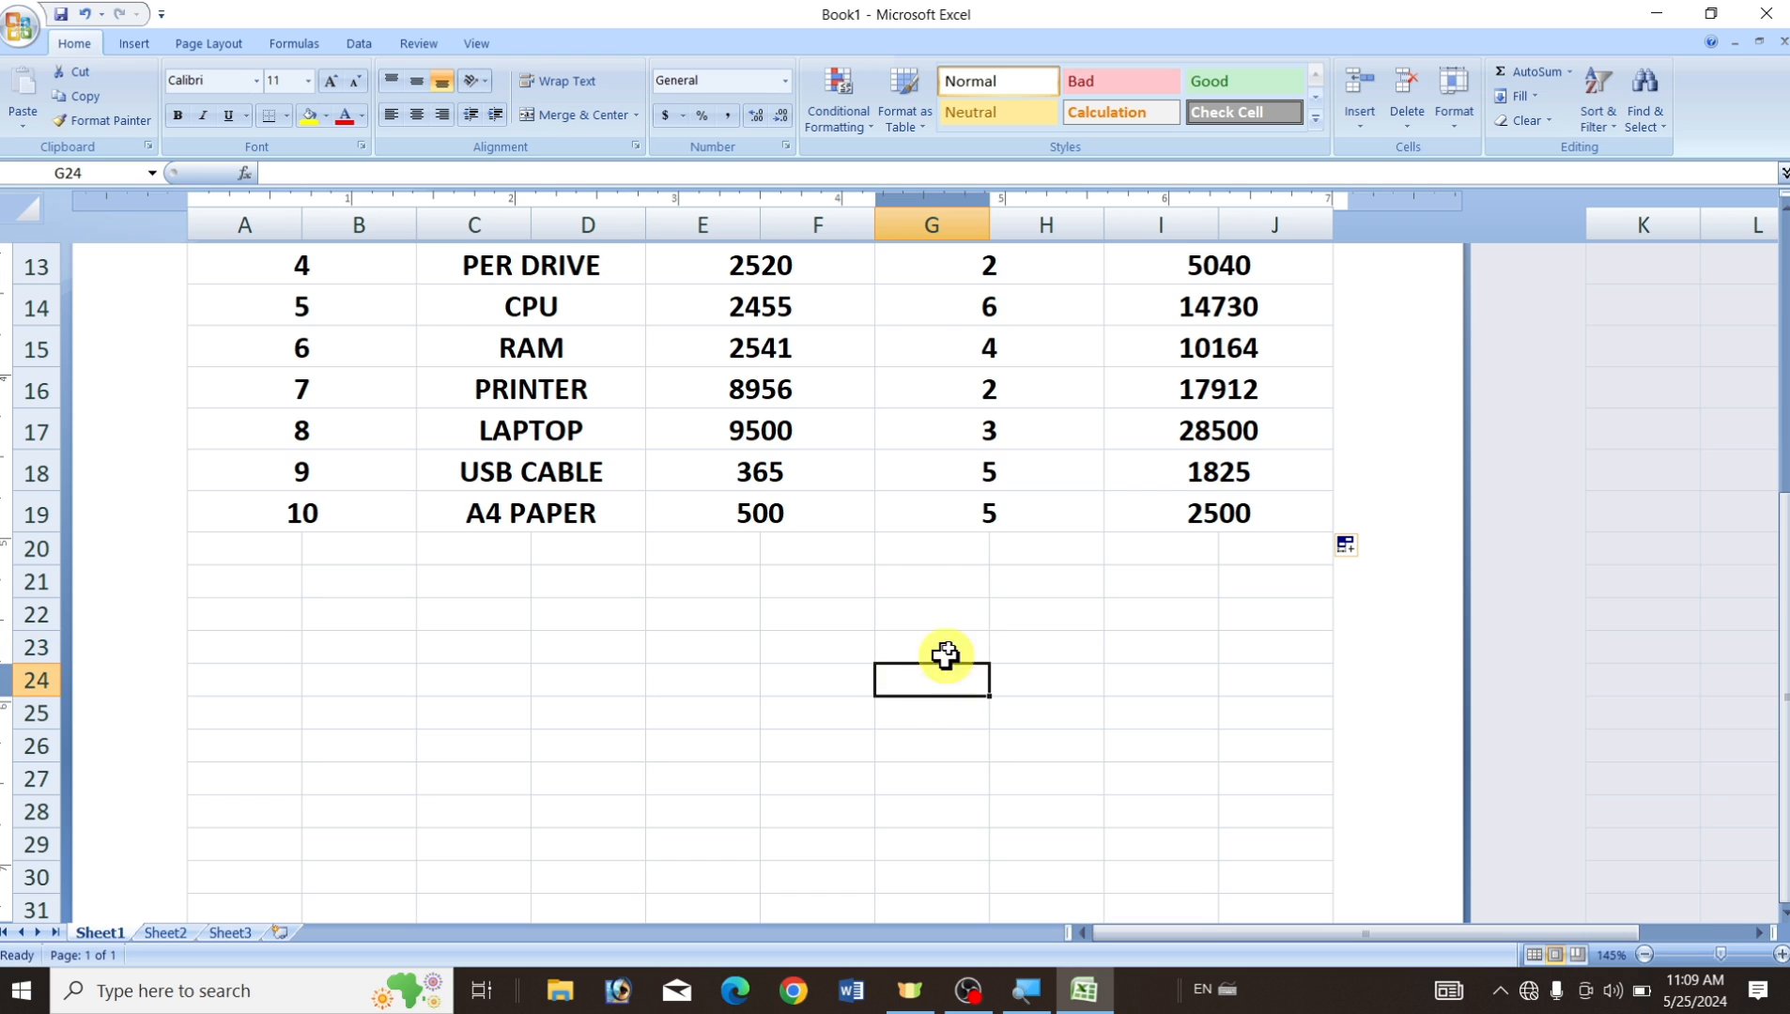
left_click(912, 554)
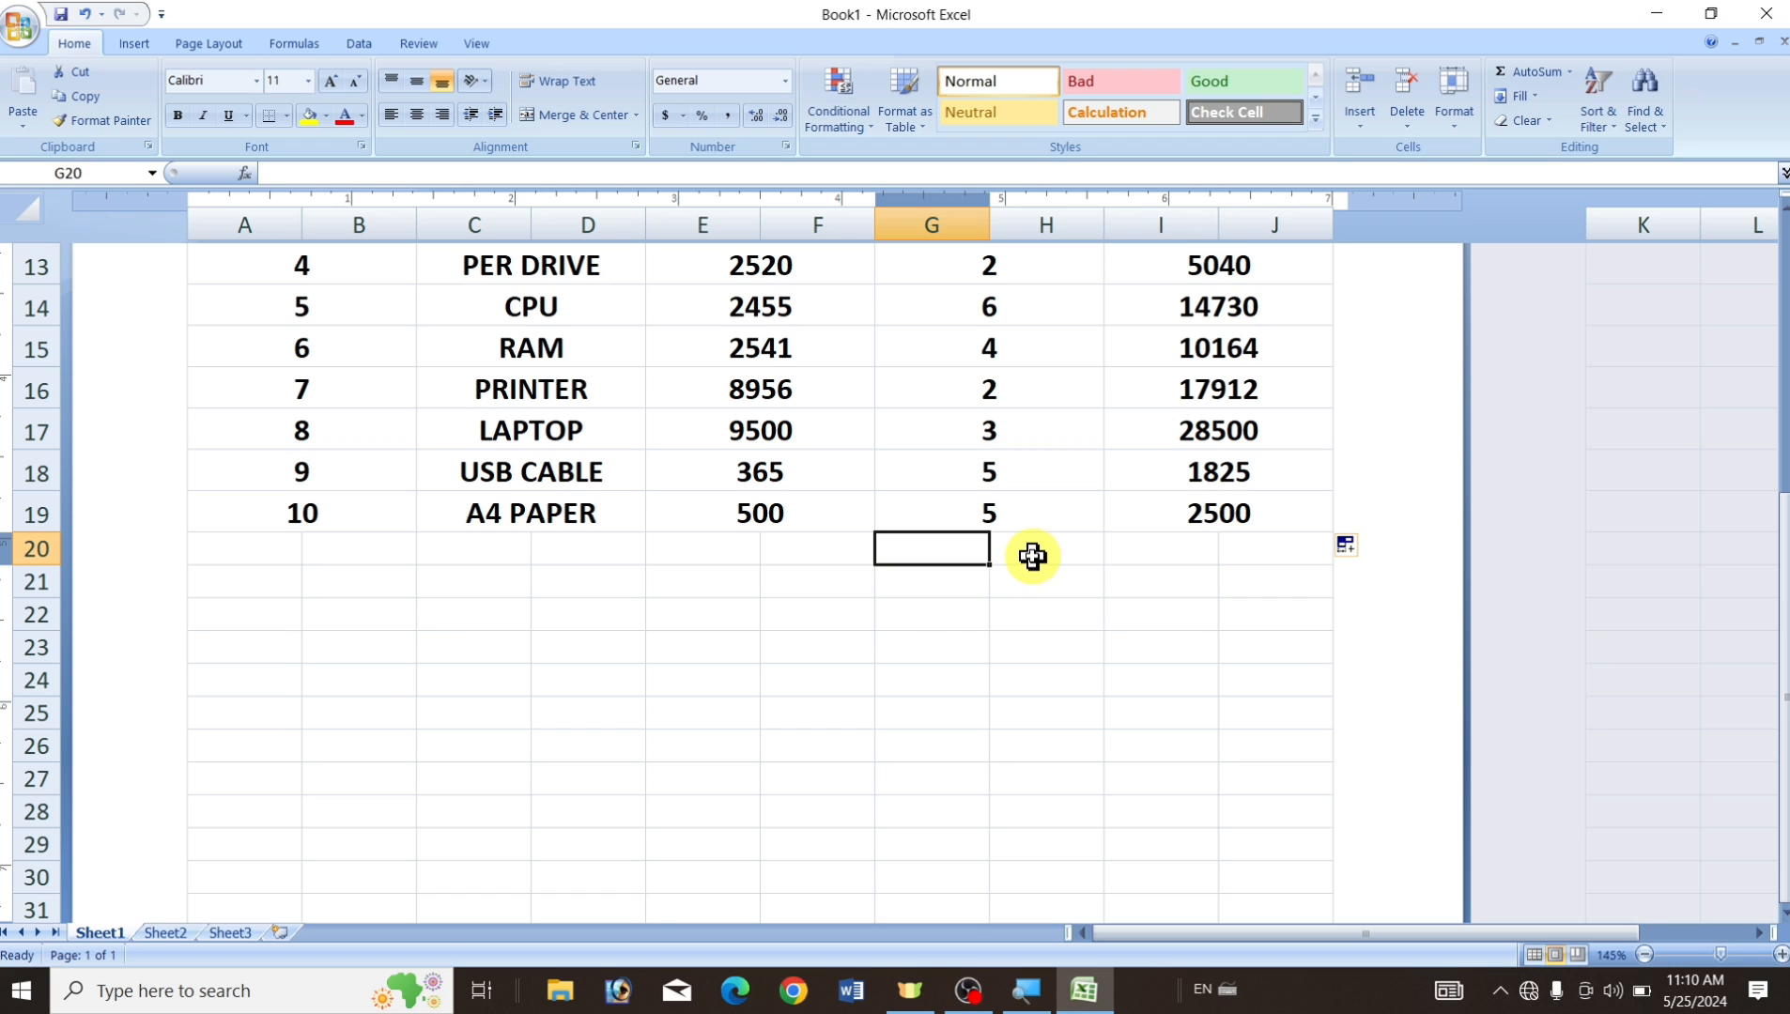
Type Total Amount, Discount 10%, SubTotal Amount, GST 18% and Grand Total into G20:G24.
type("Total Amount")
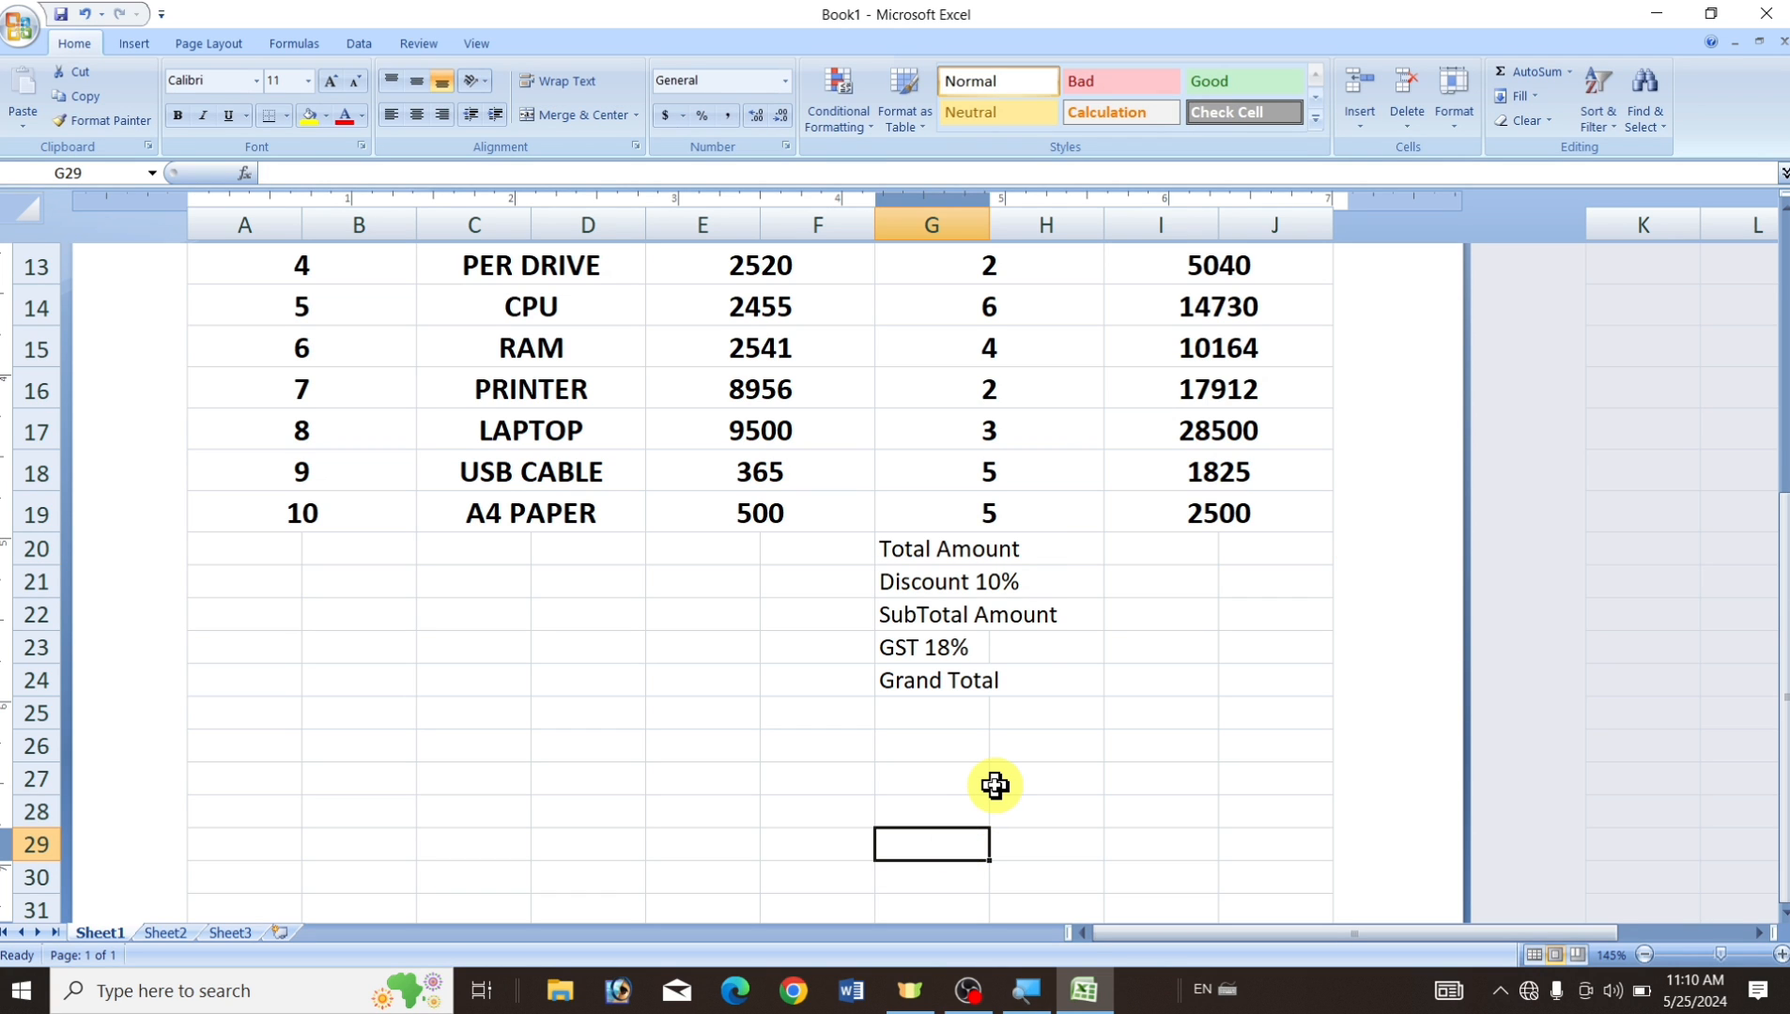
left_click(921, 545)
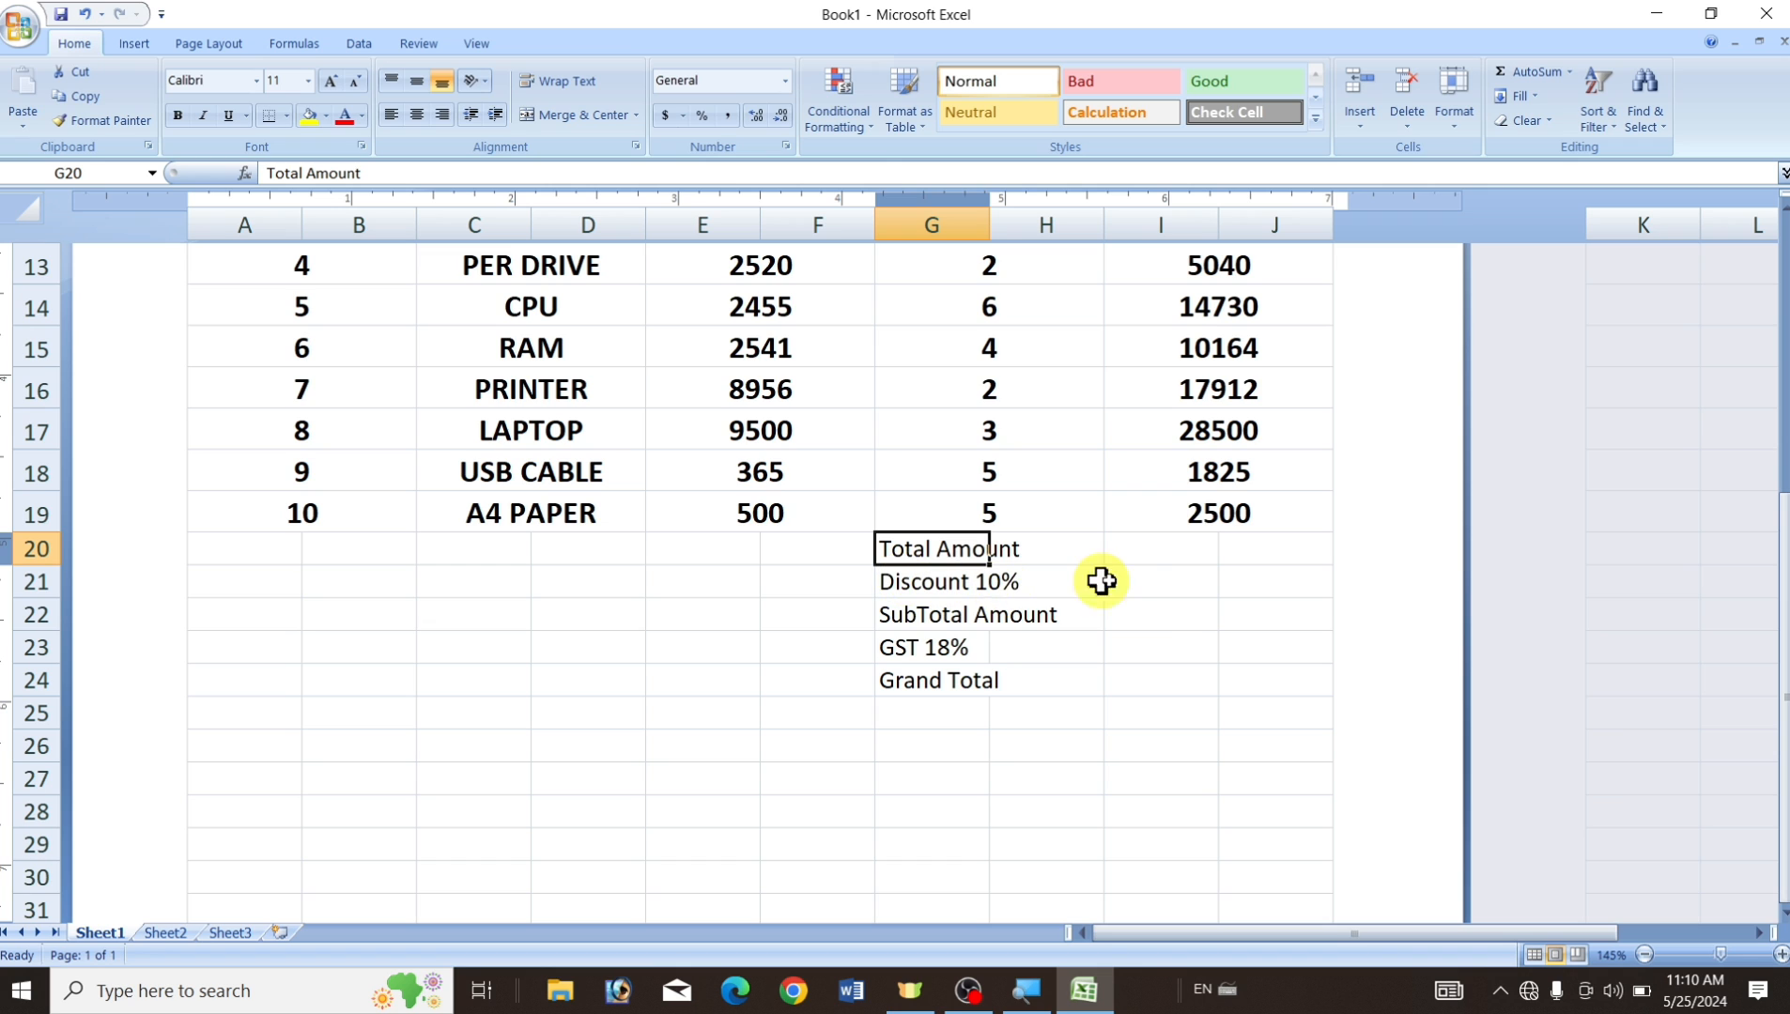
left_click(927, 582)
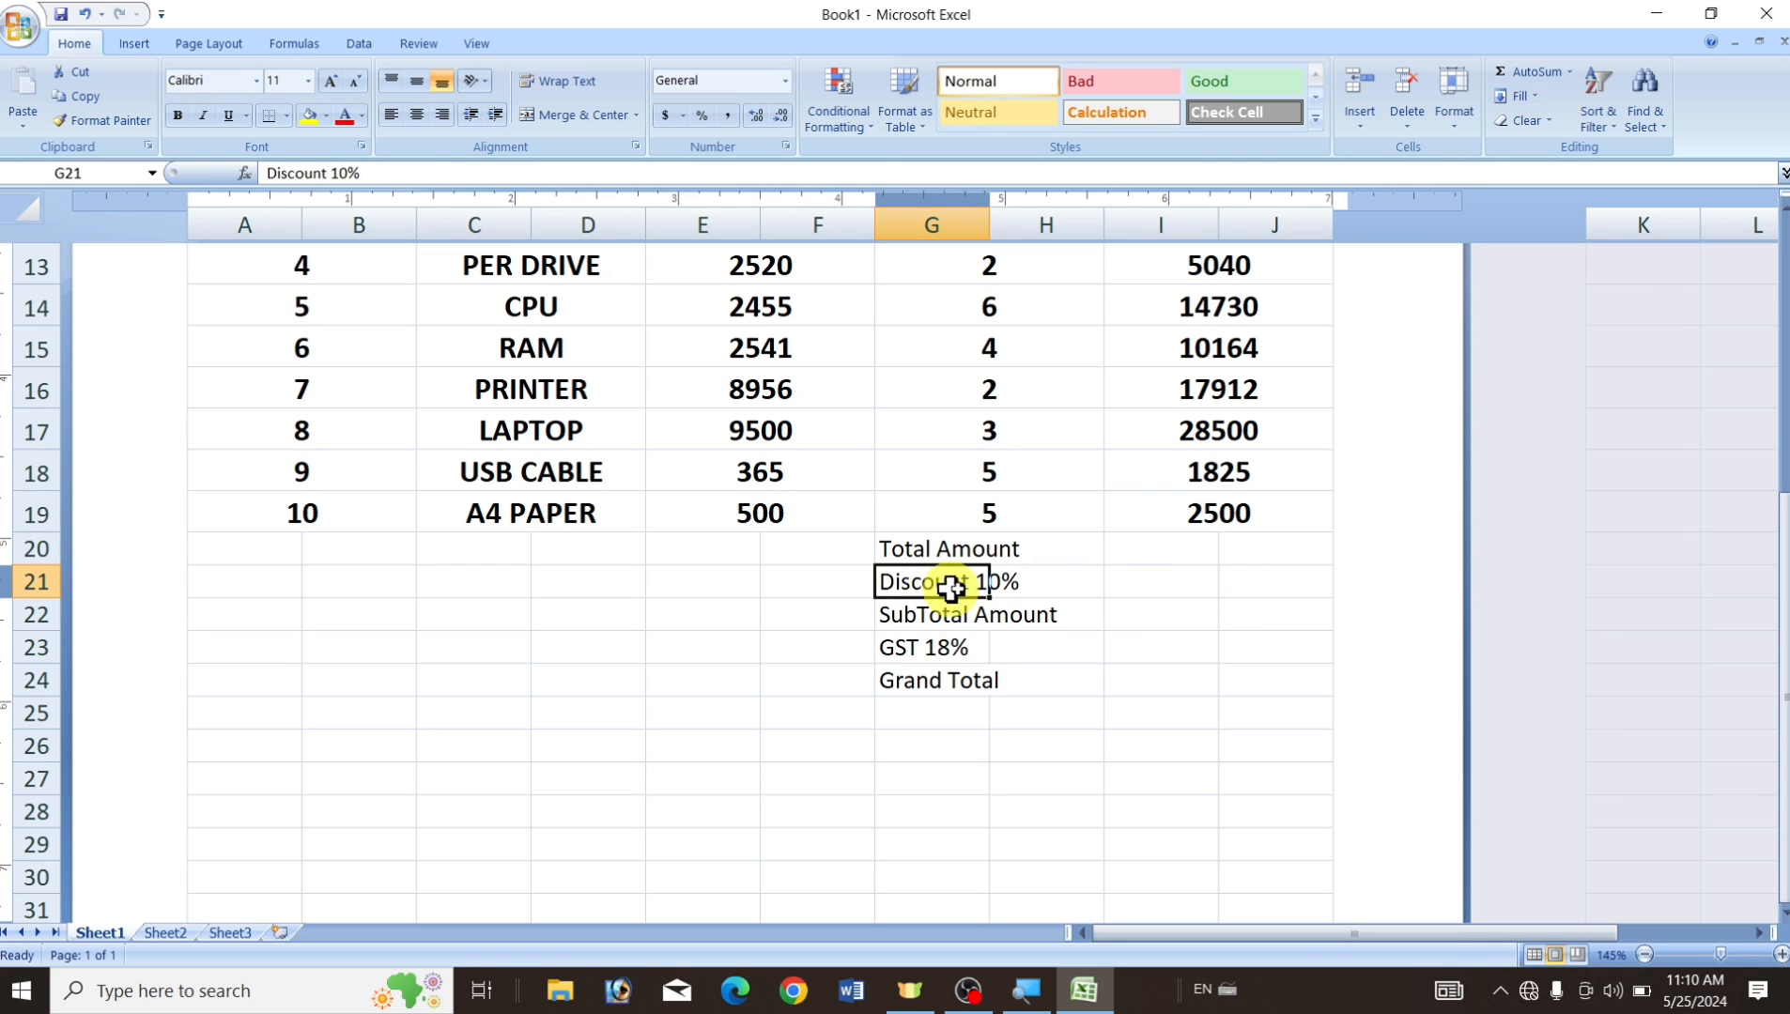
left_click(1068, 587)
left_click(1099, 652)
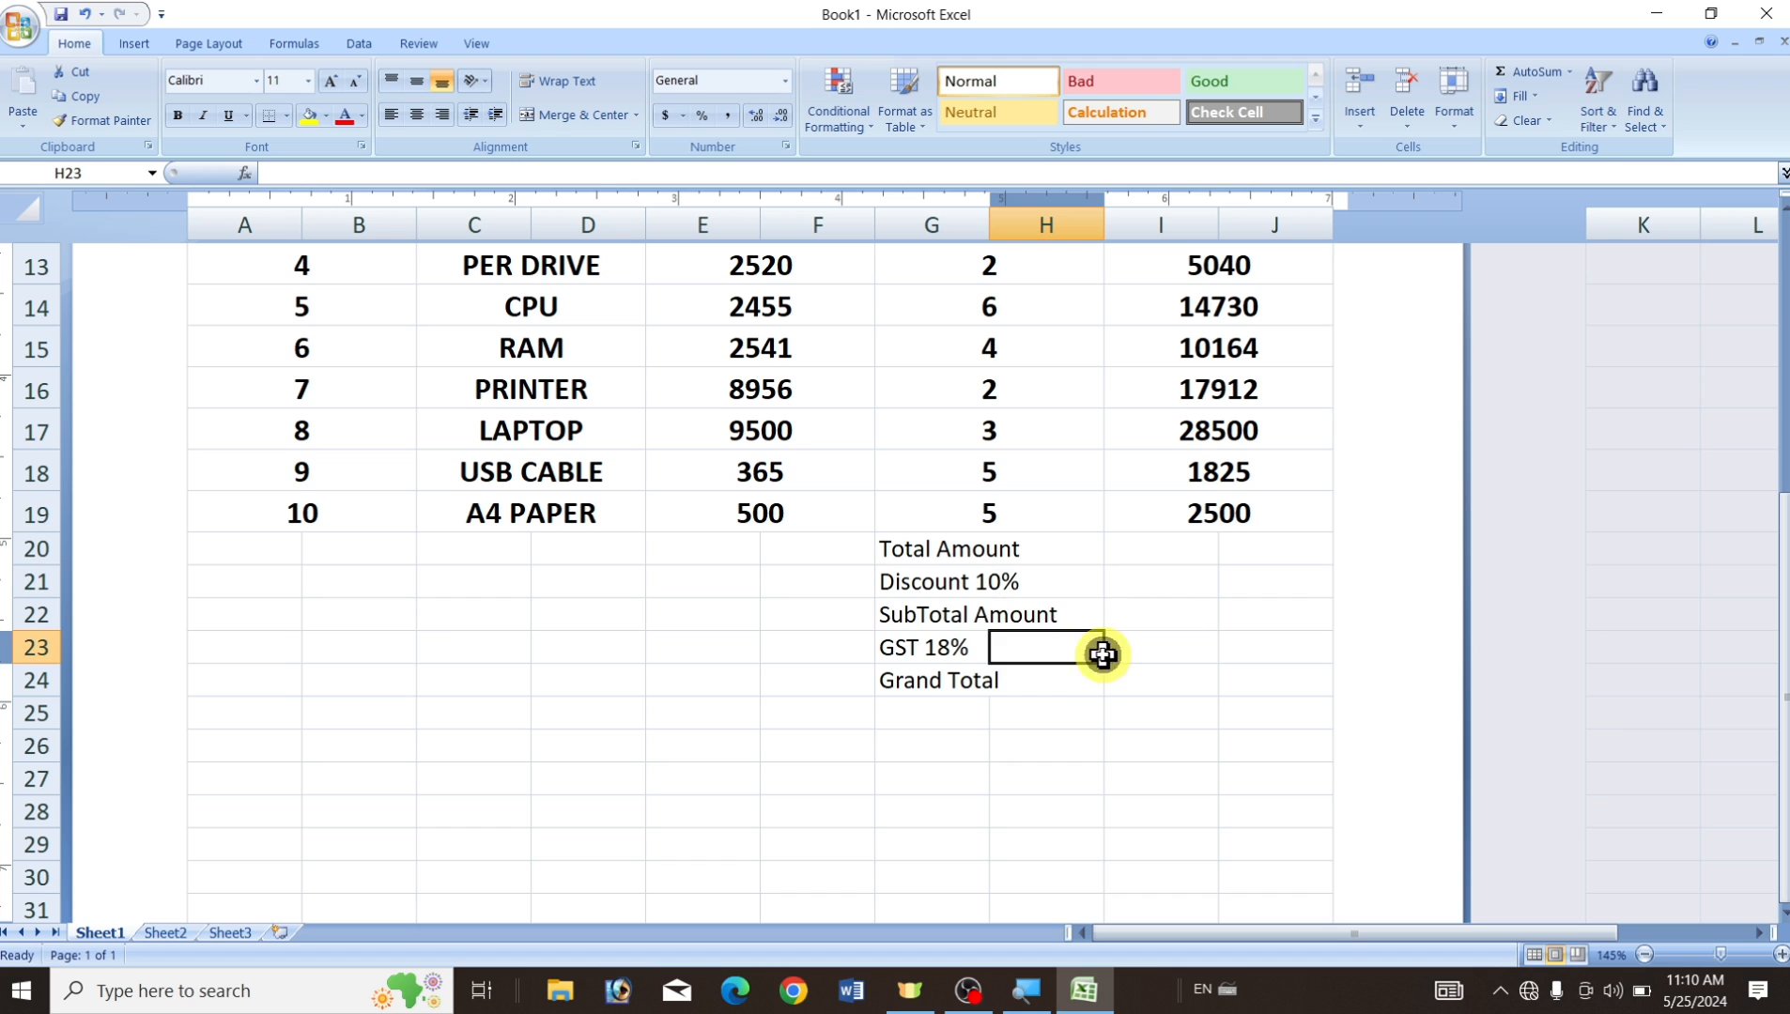
left_click(889, 613)
left_click(1115, 651)
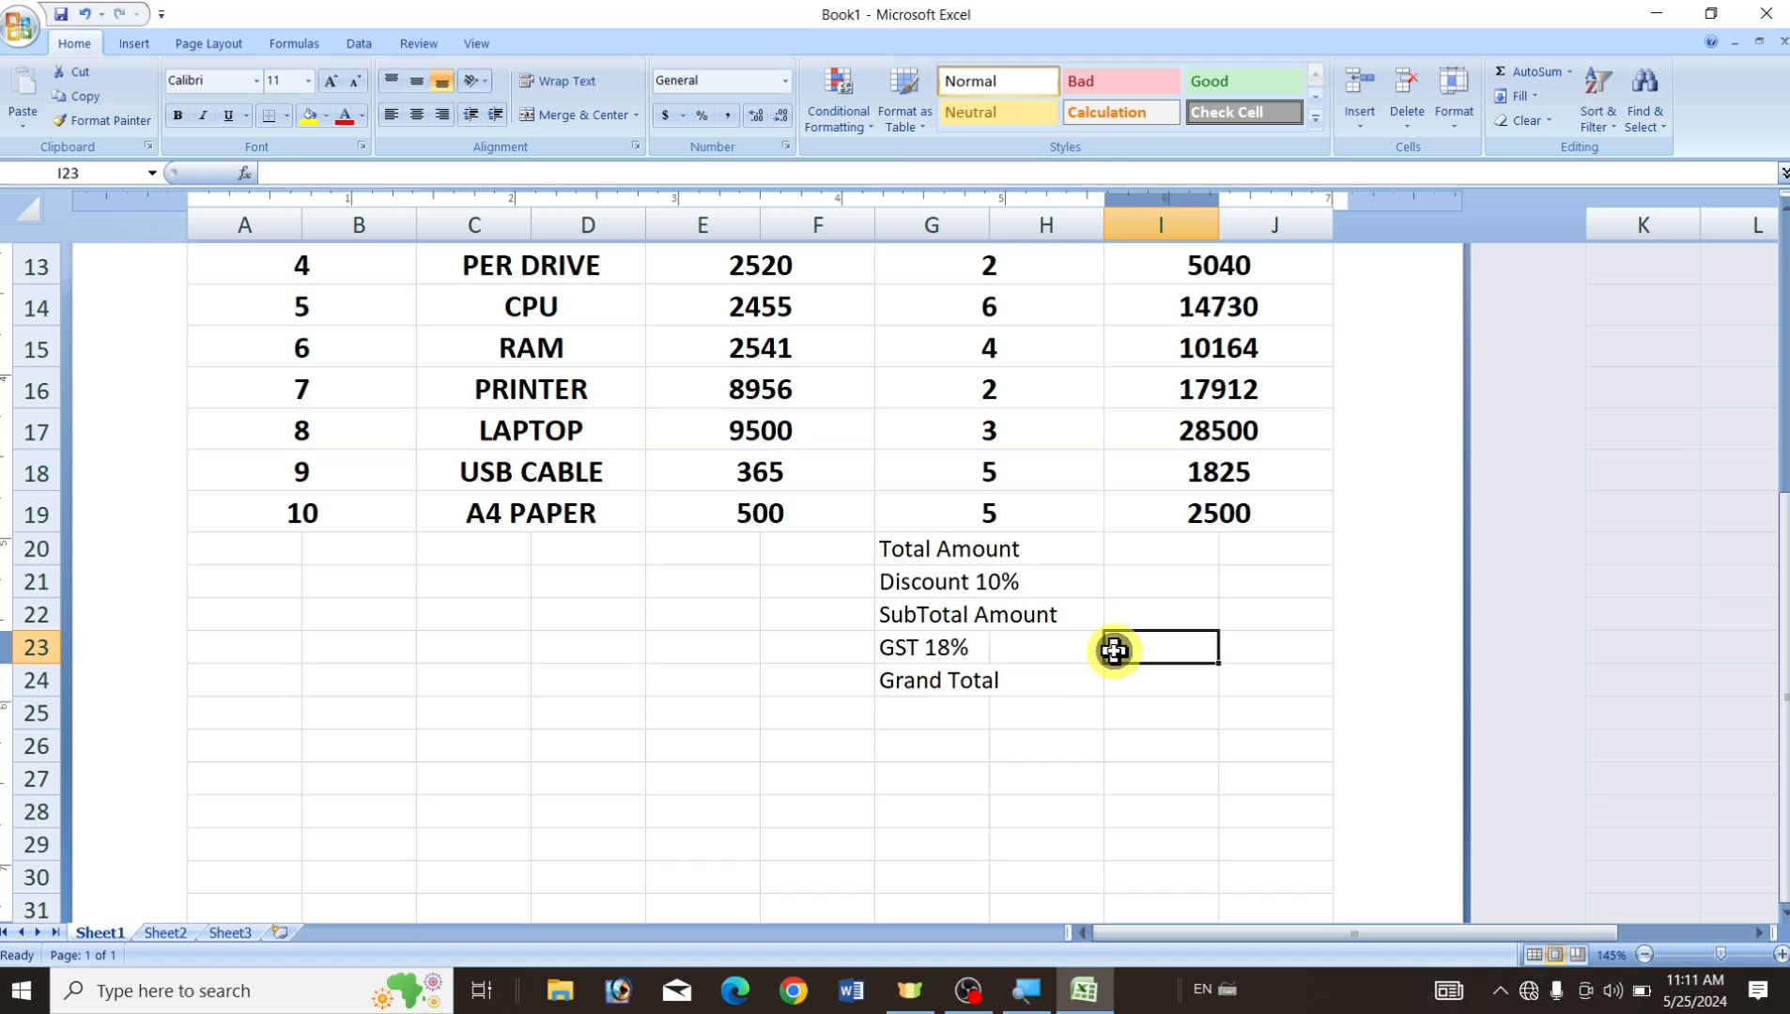
left_click(923, 647)
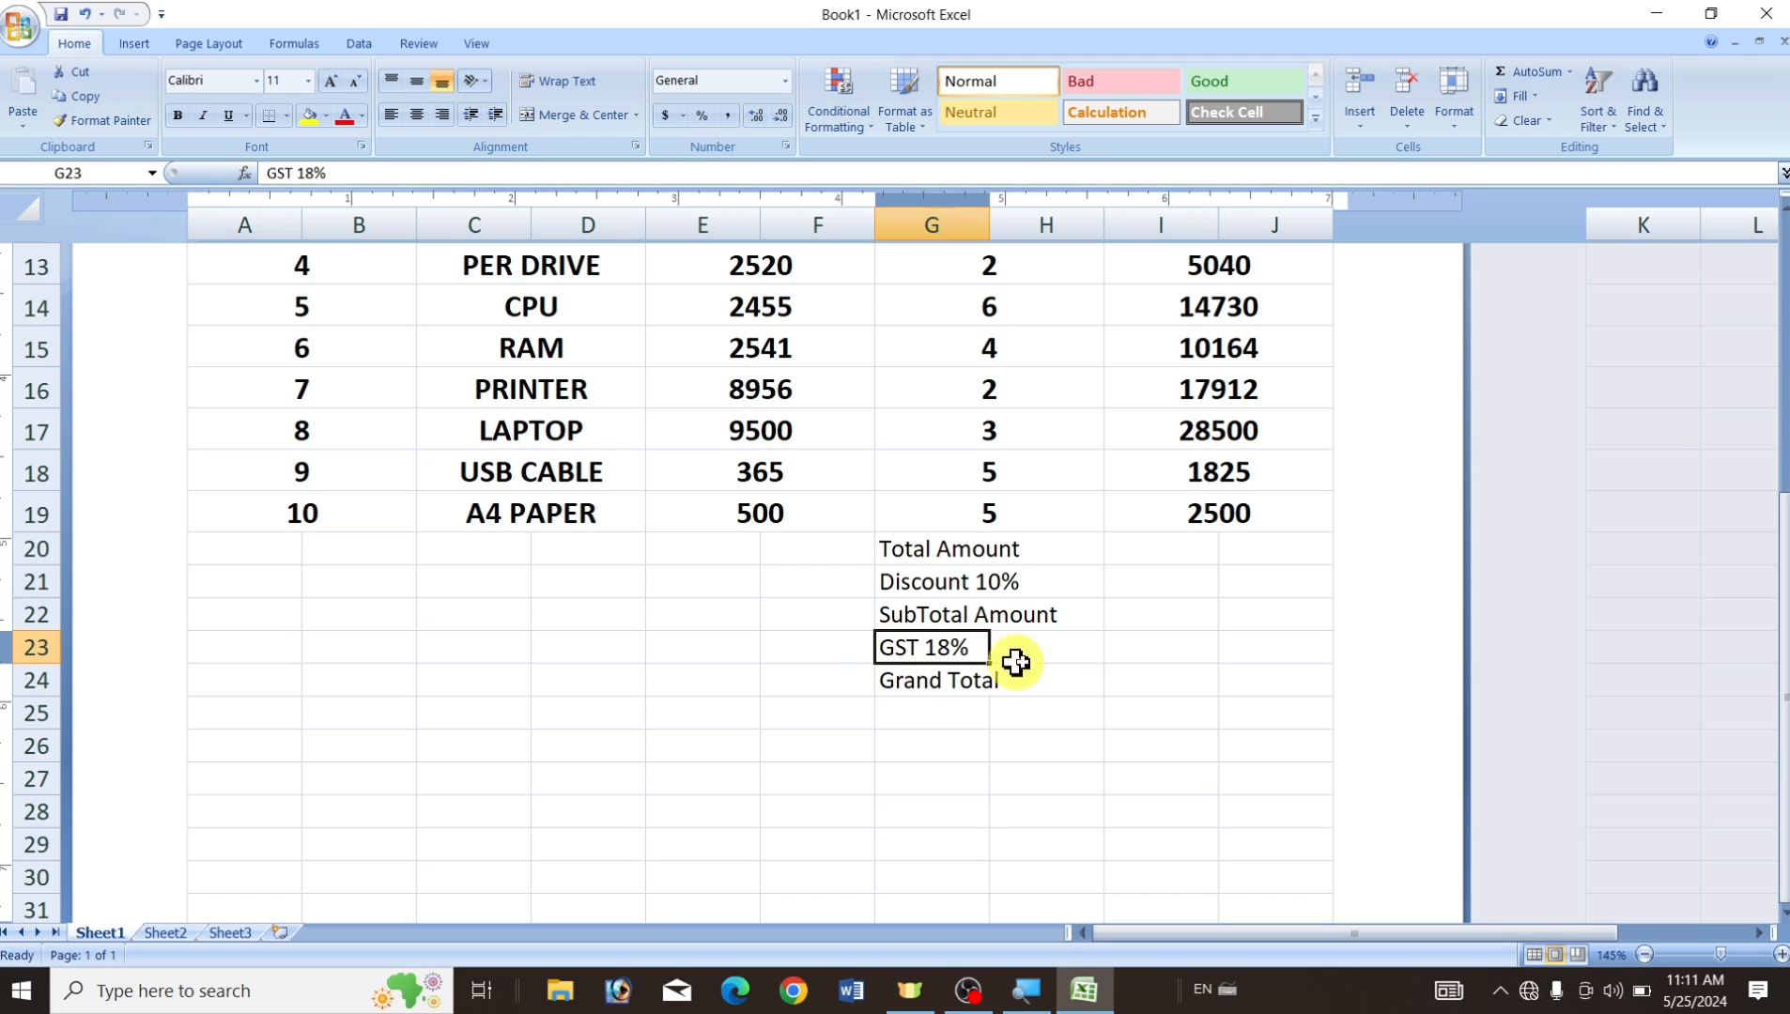
left_click(981, 717)
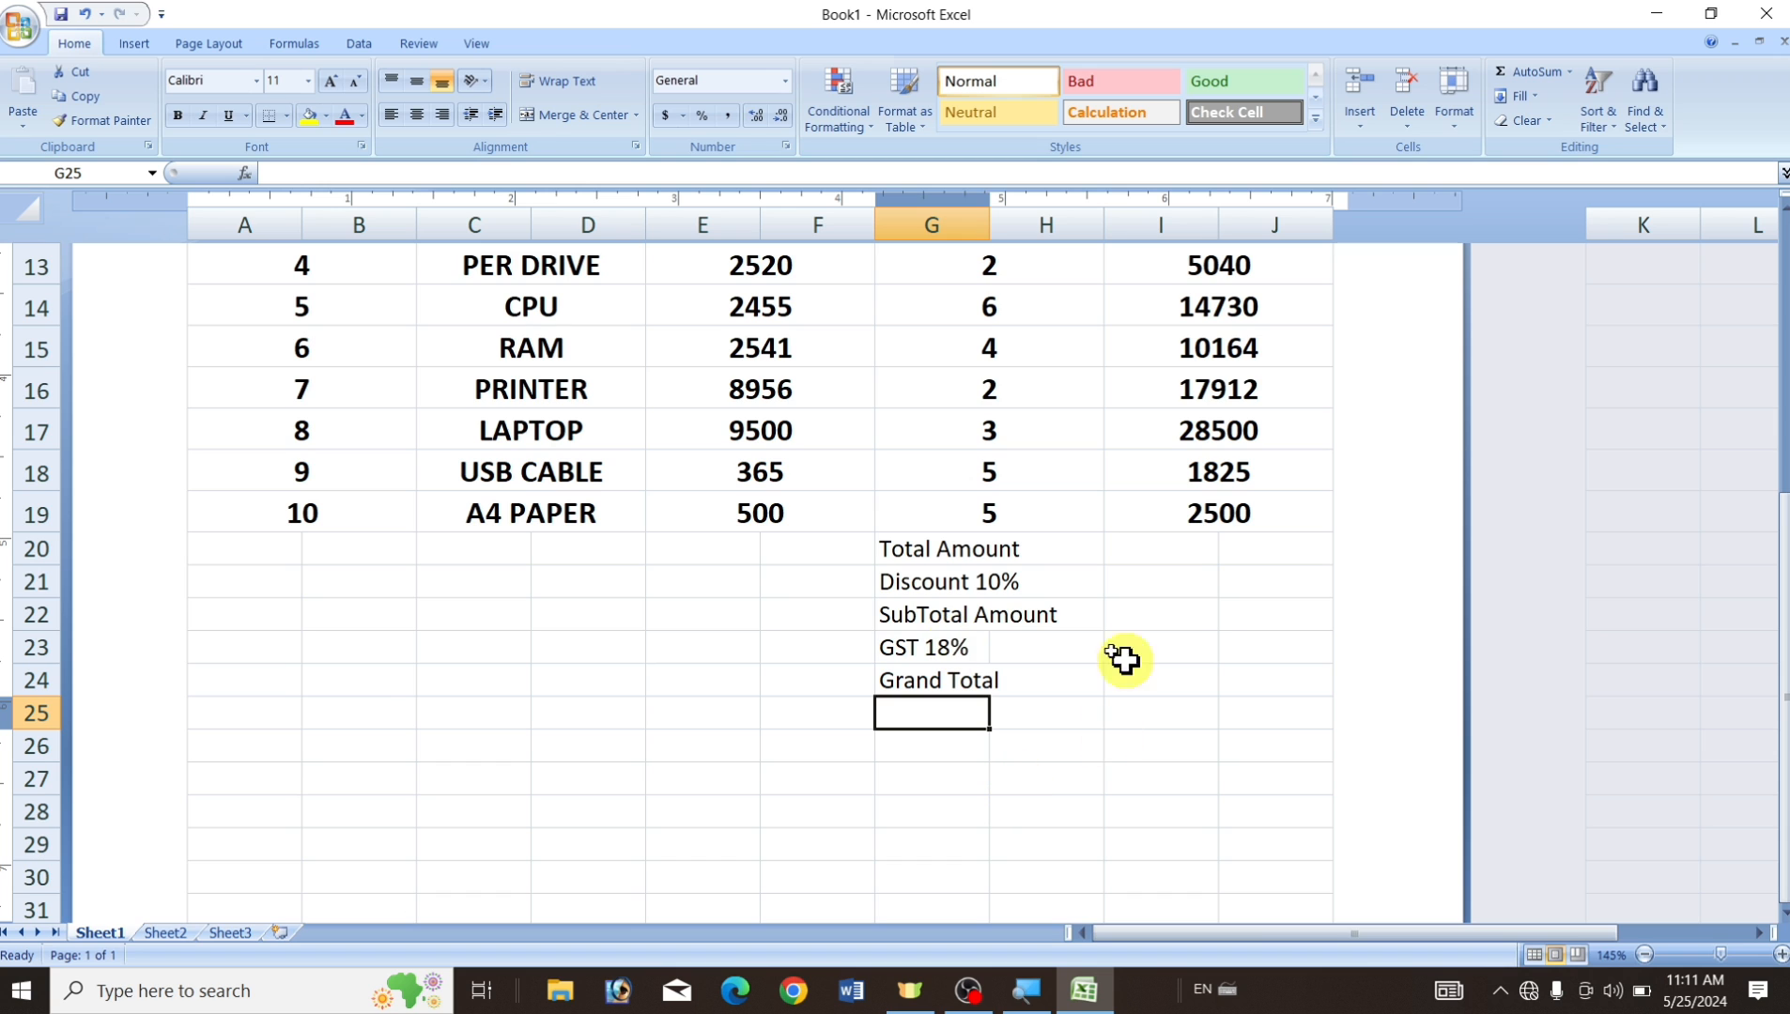
Merge rows 20–24 across G–H for the centred labels and across I–J for the values.
left_click_drag(904, 550, 1066, 678)
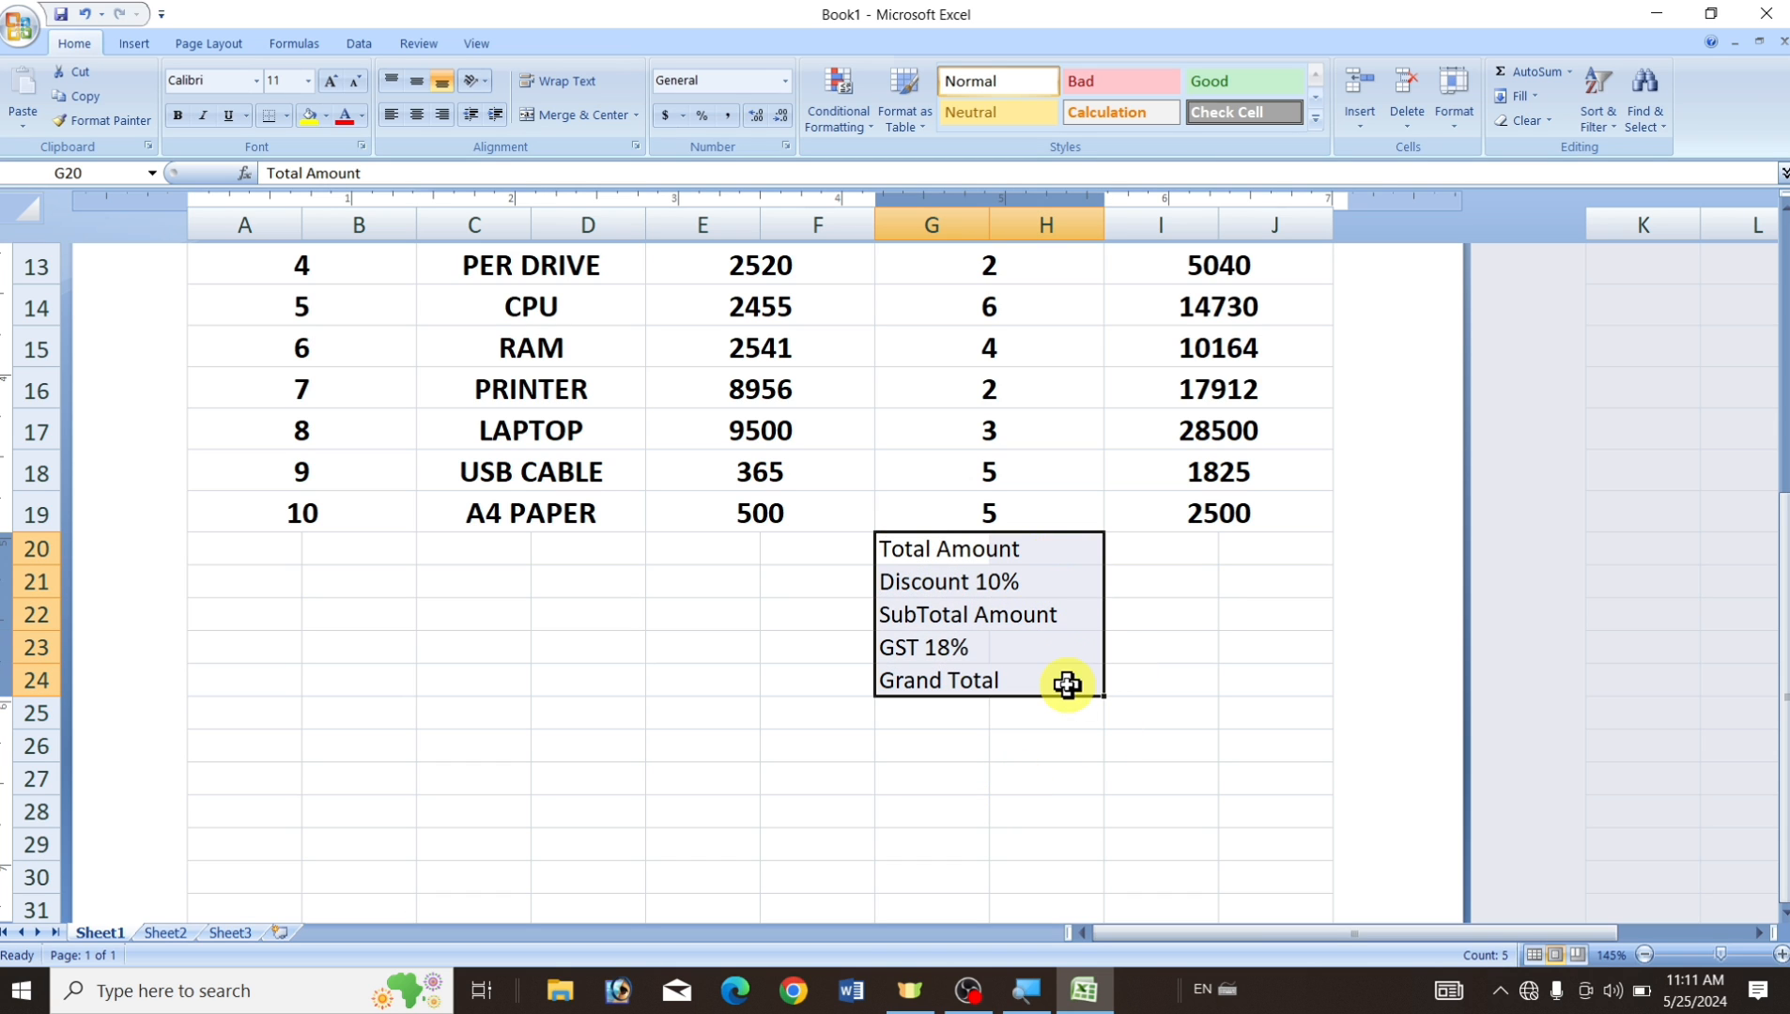
left_click(638, 115)
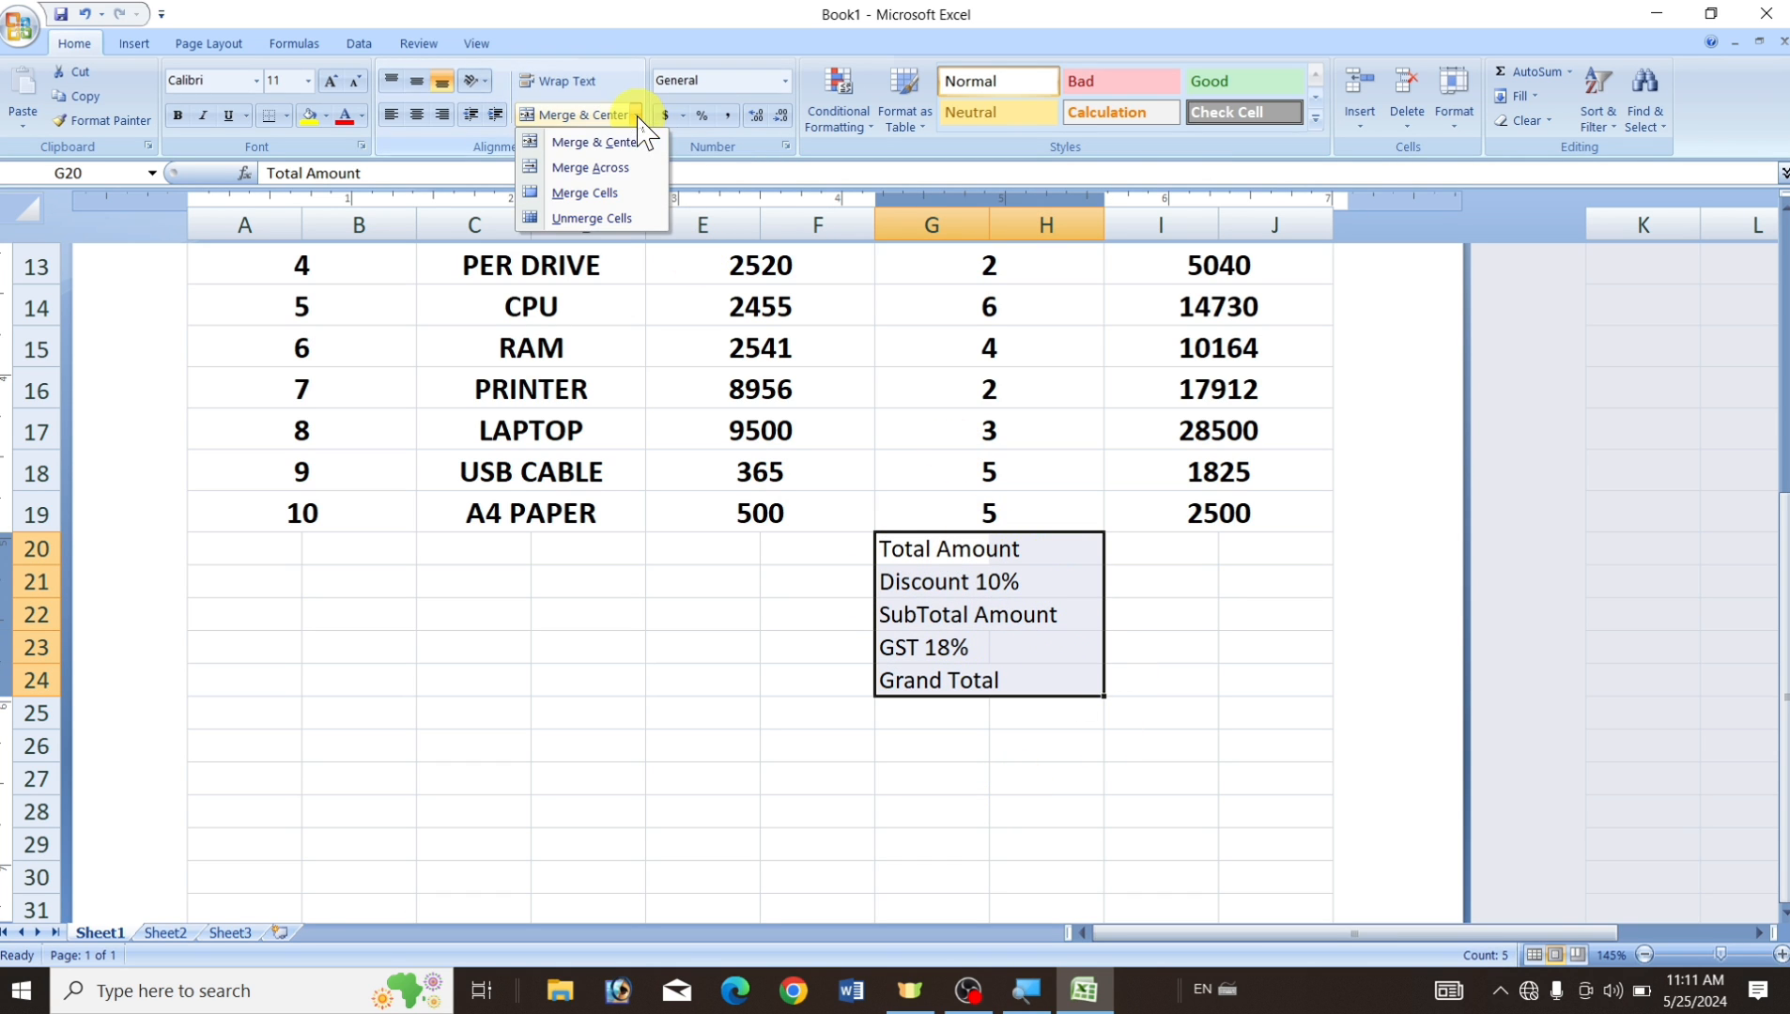
left_click(617, 175)
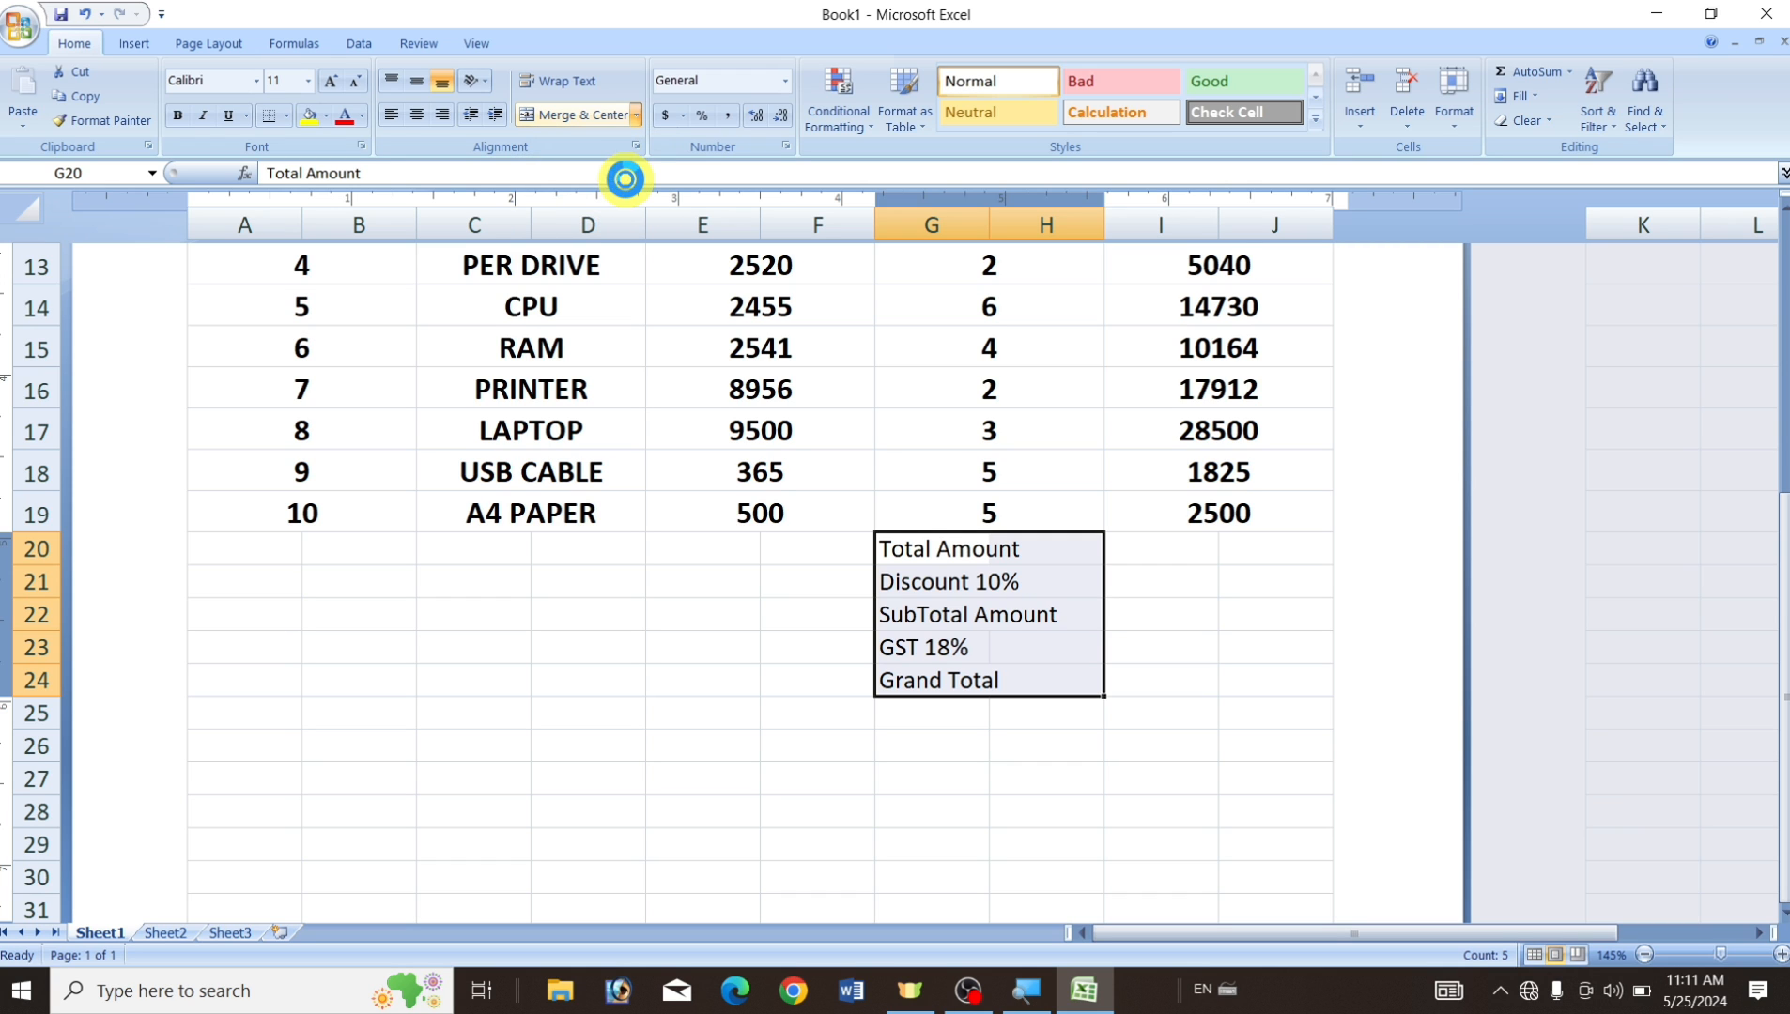
left_click(415, 115)
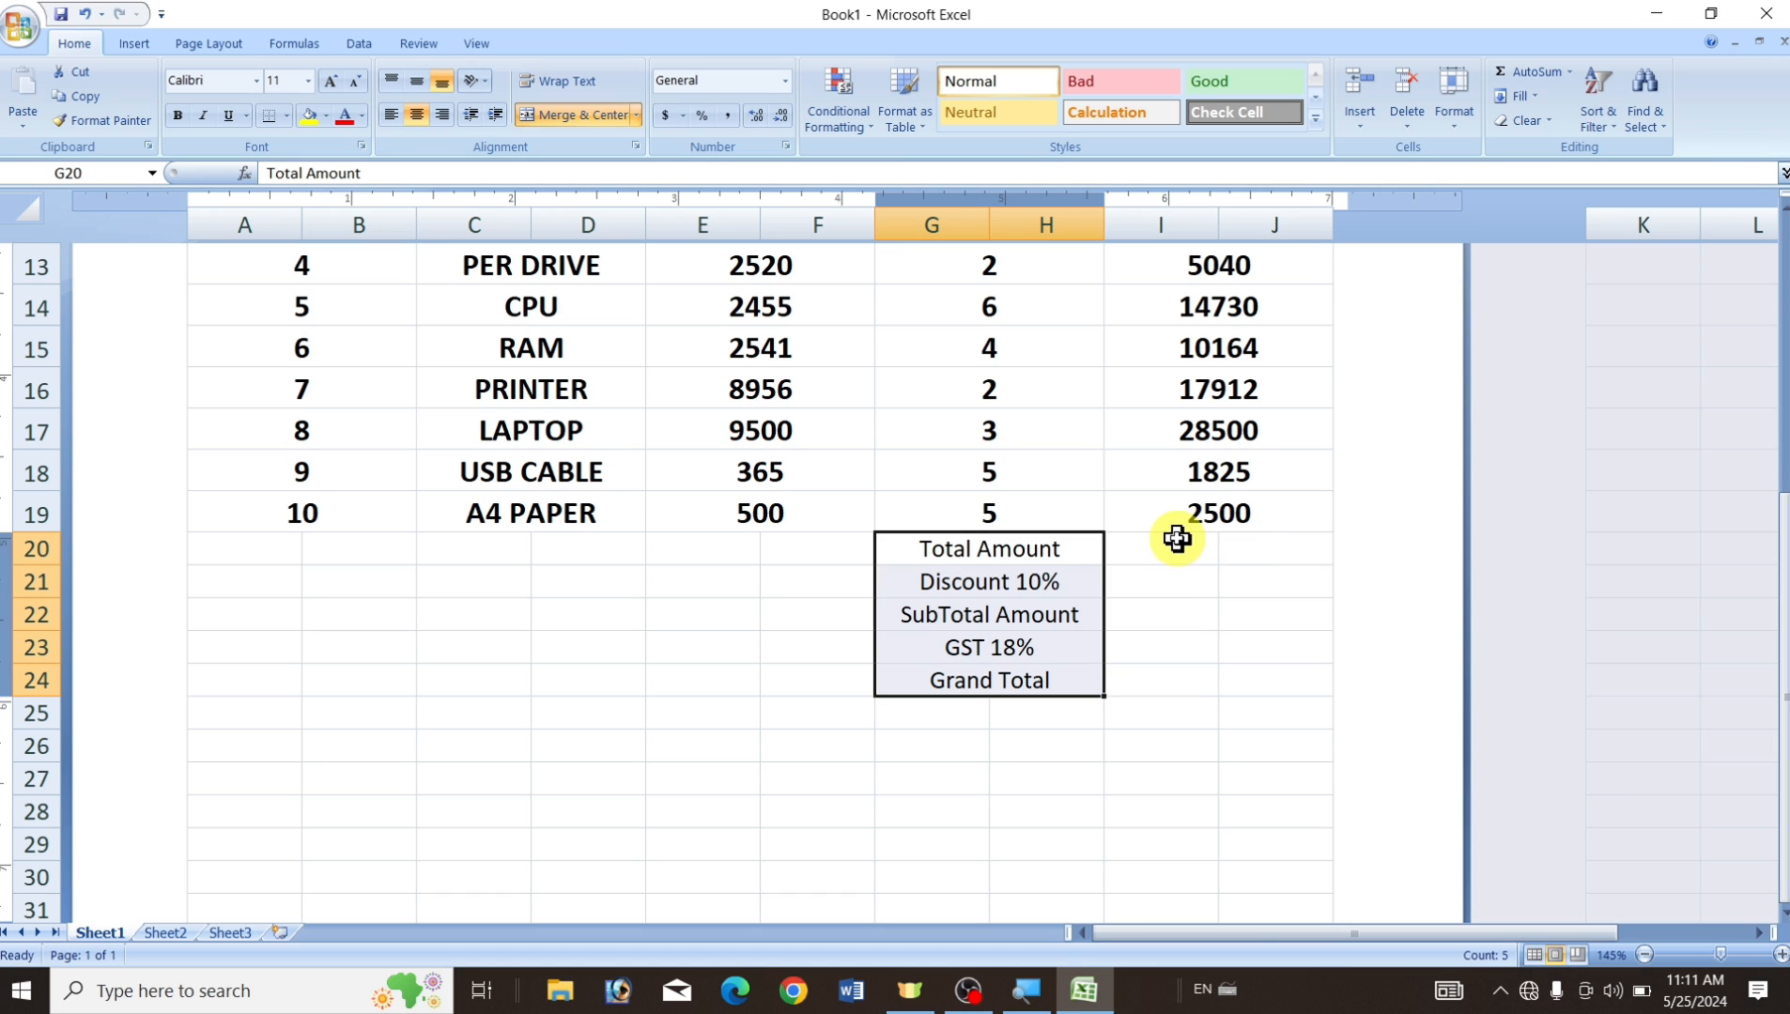
left_click_drag(1175, 546, 1291, 672)
left_click(1290, 672)
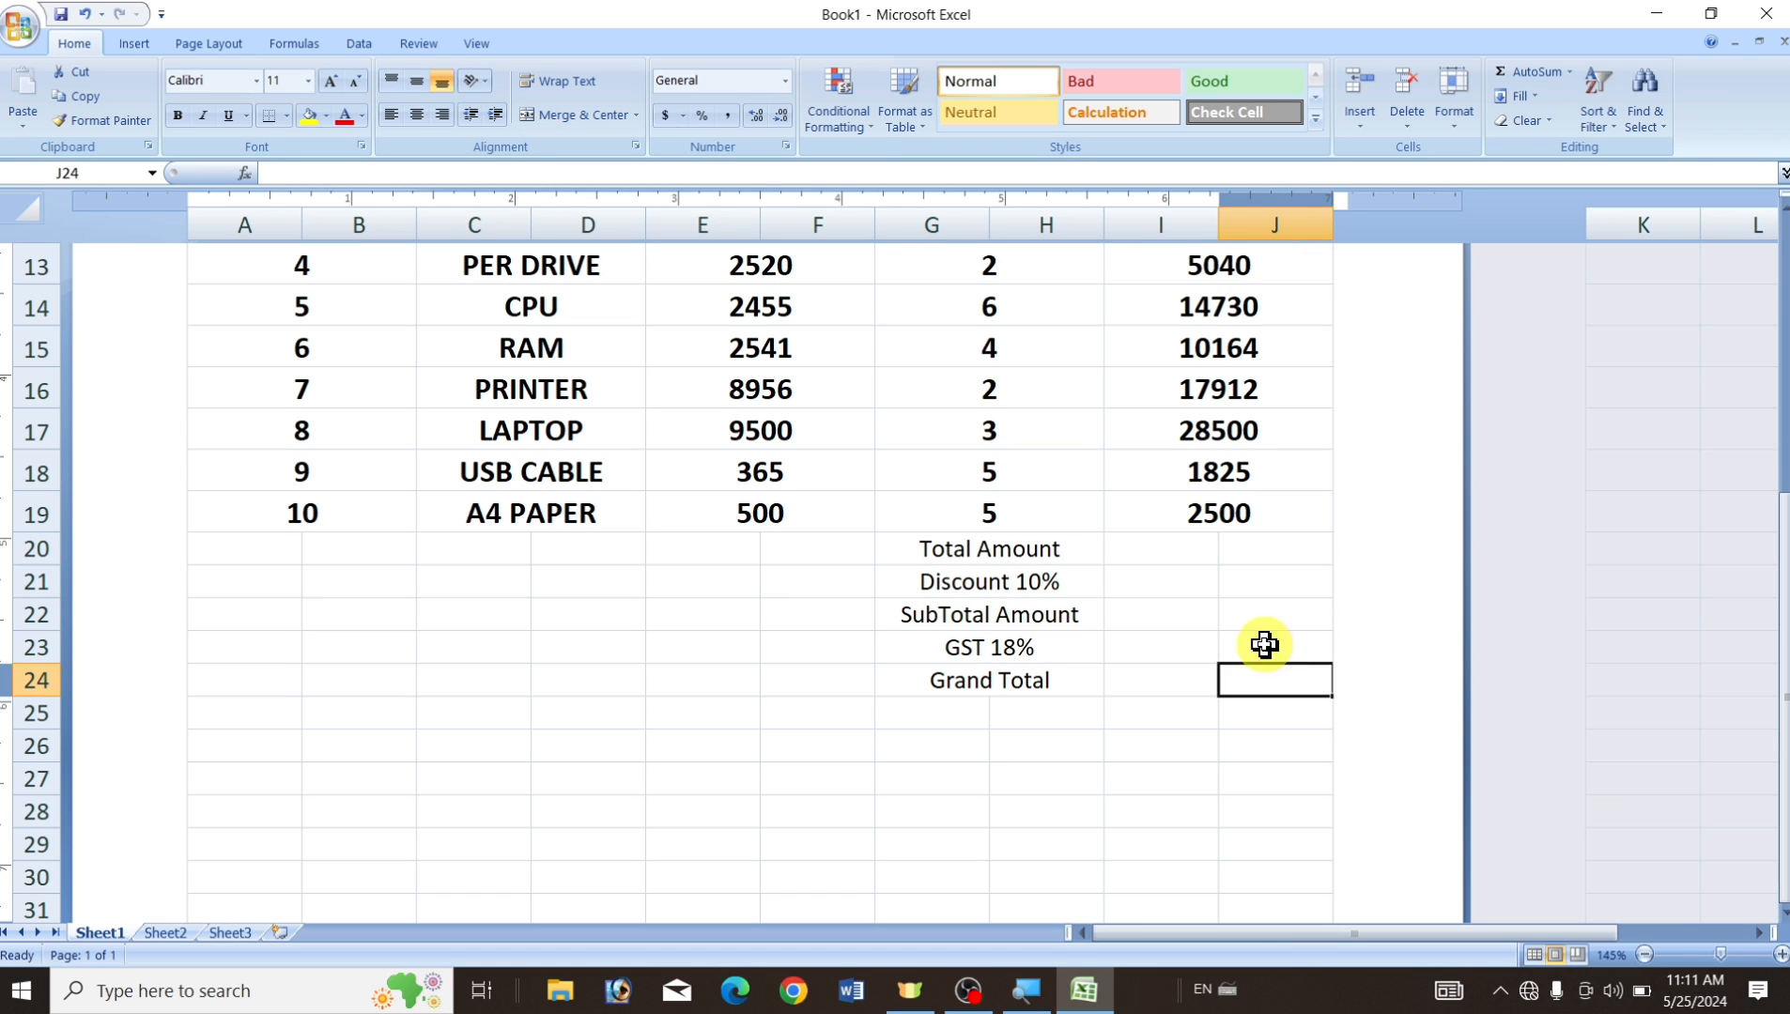
left_click_drag(1165, 548, 1293, 675)
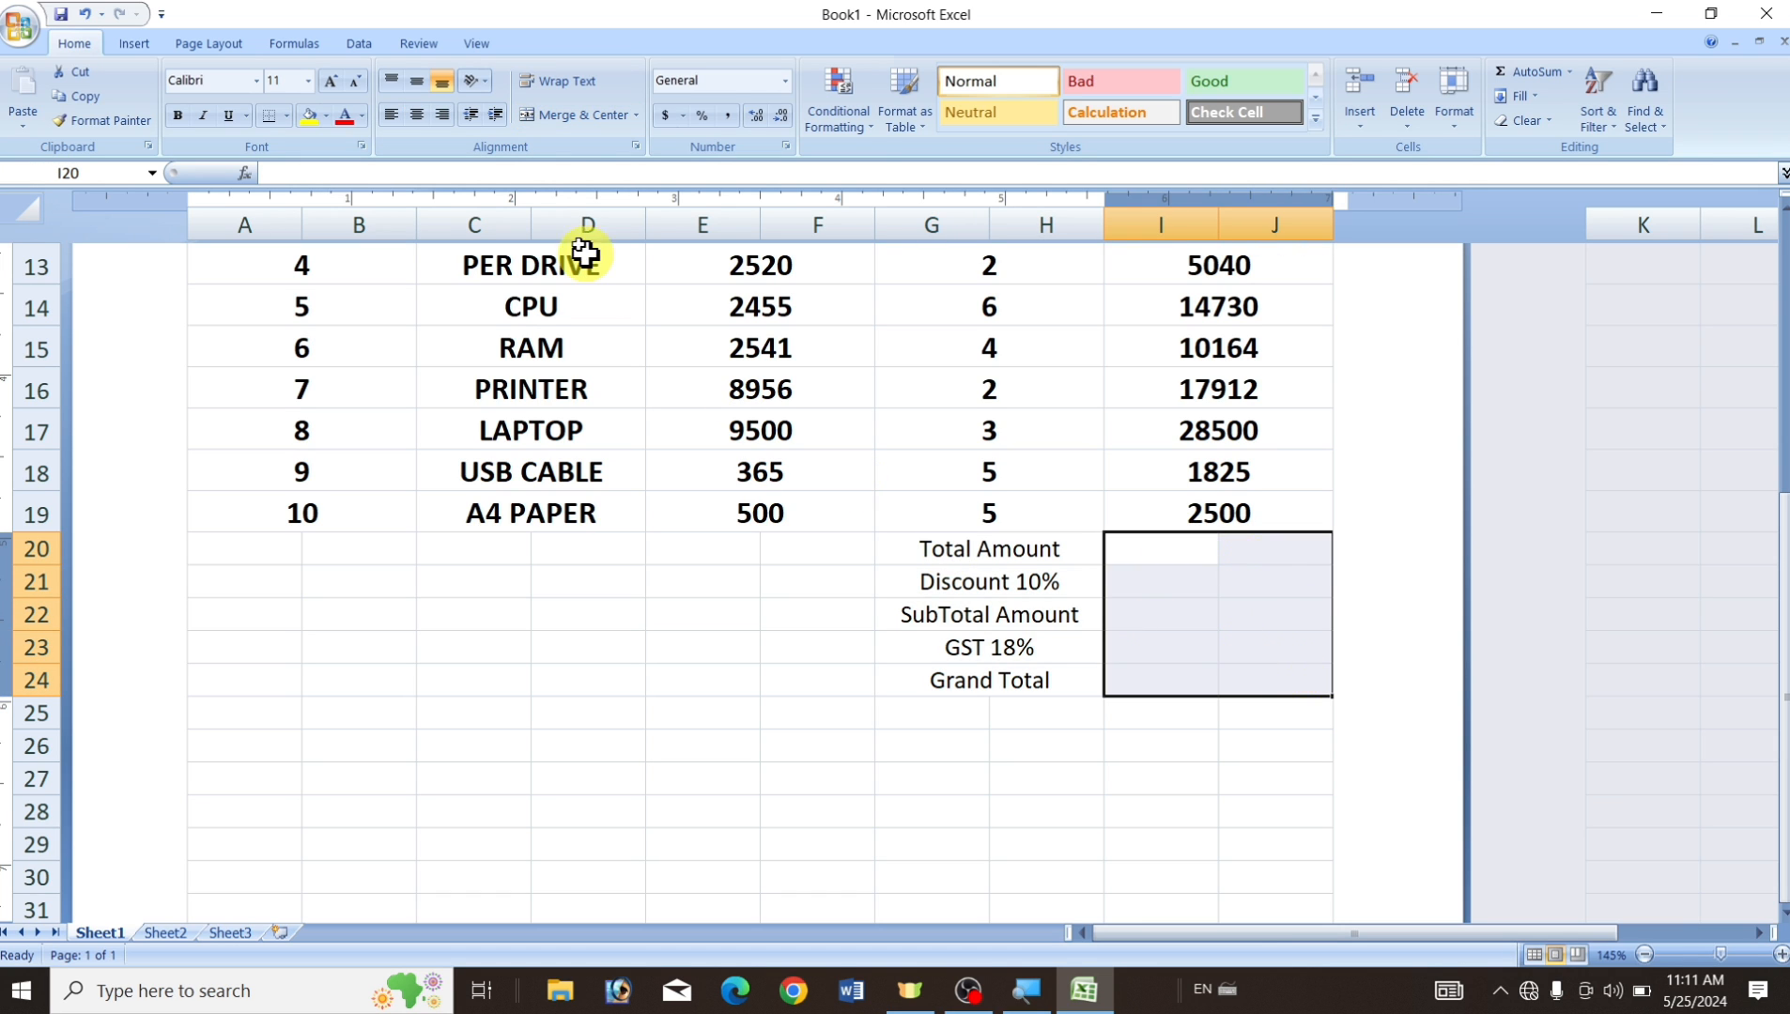
left_click(635, 115)
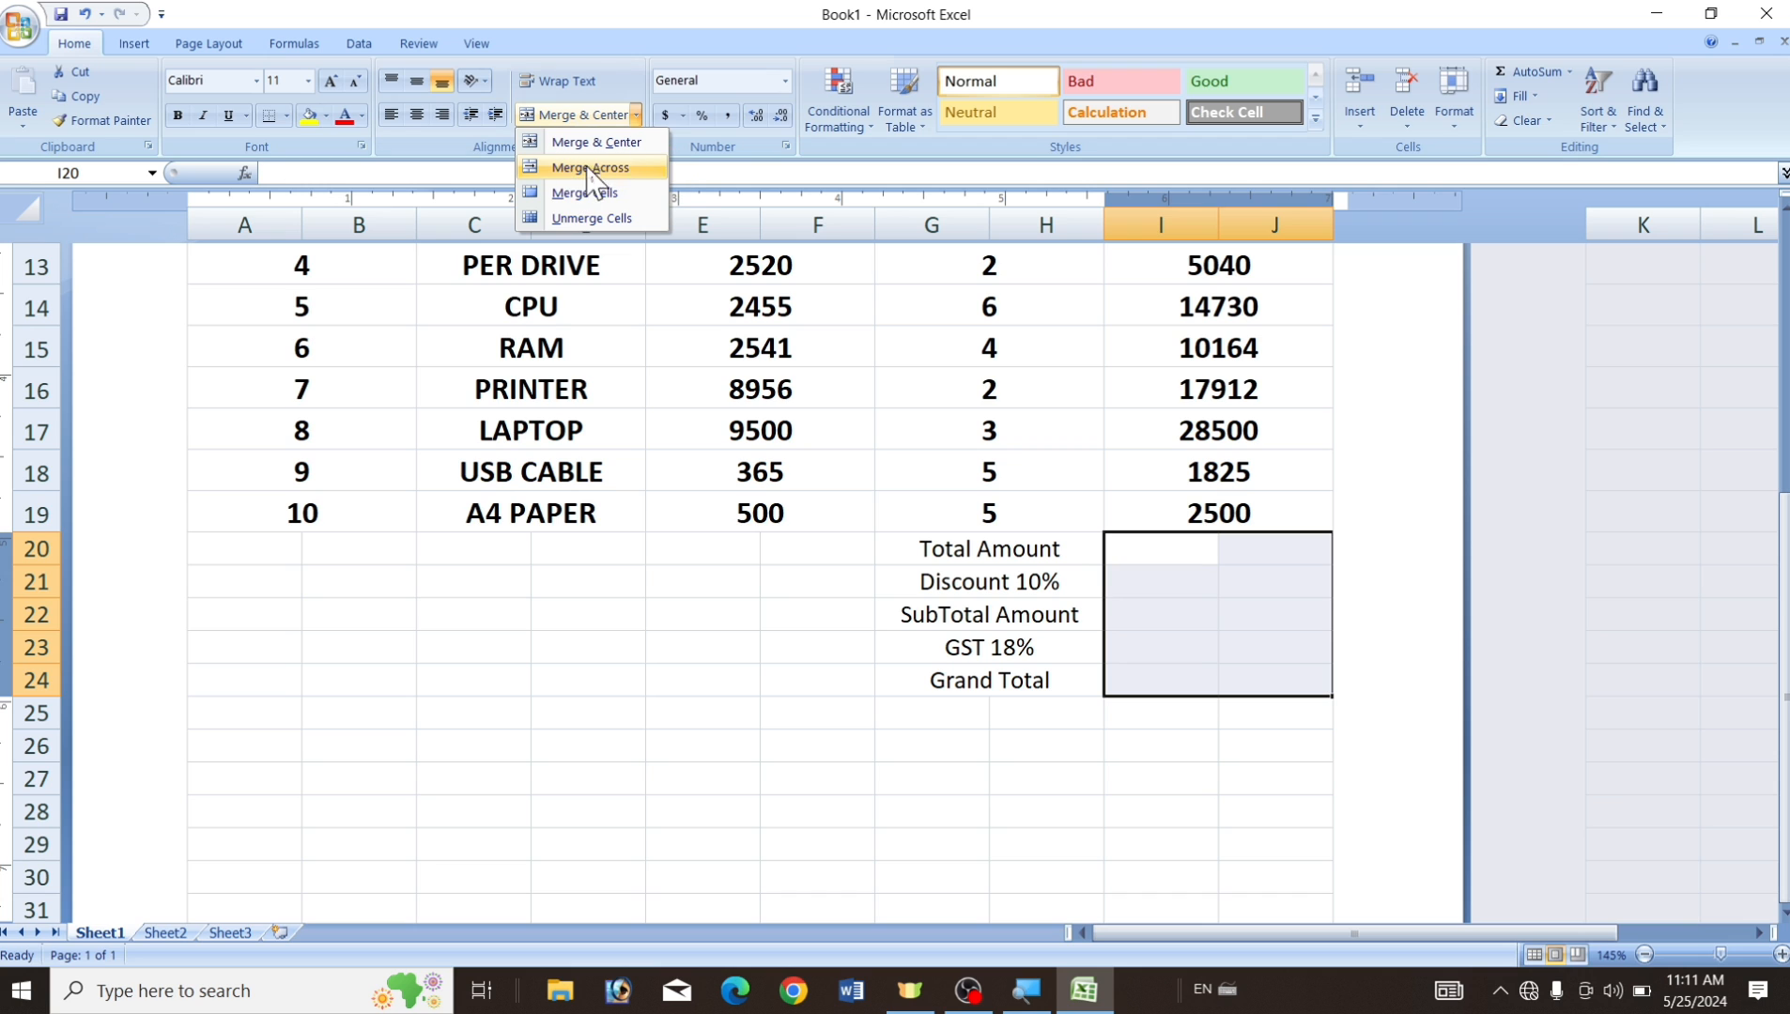
left_click(633, 169)
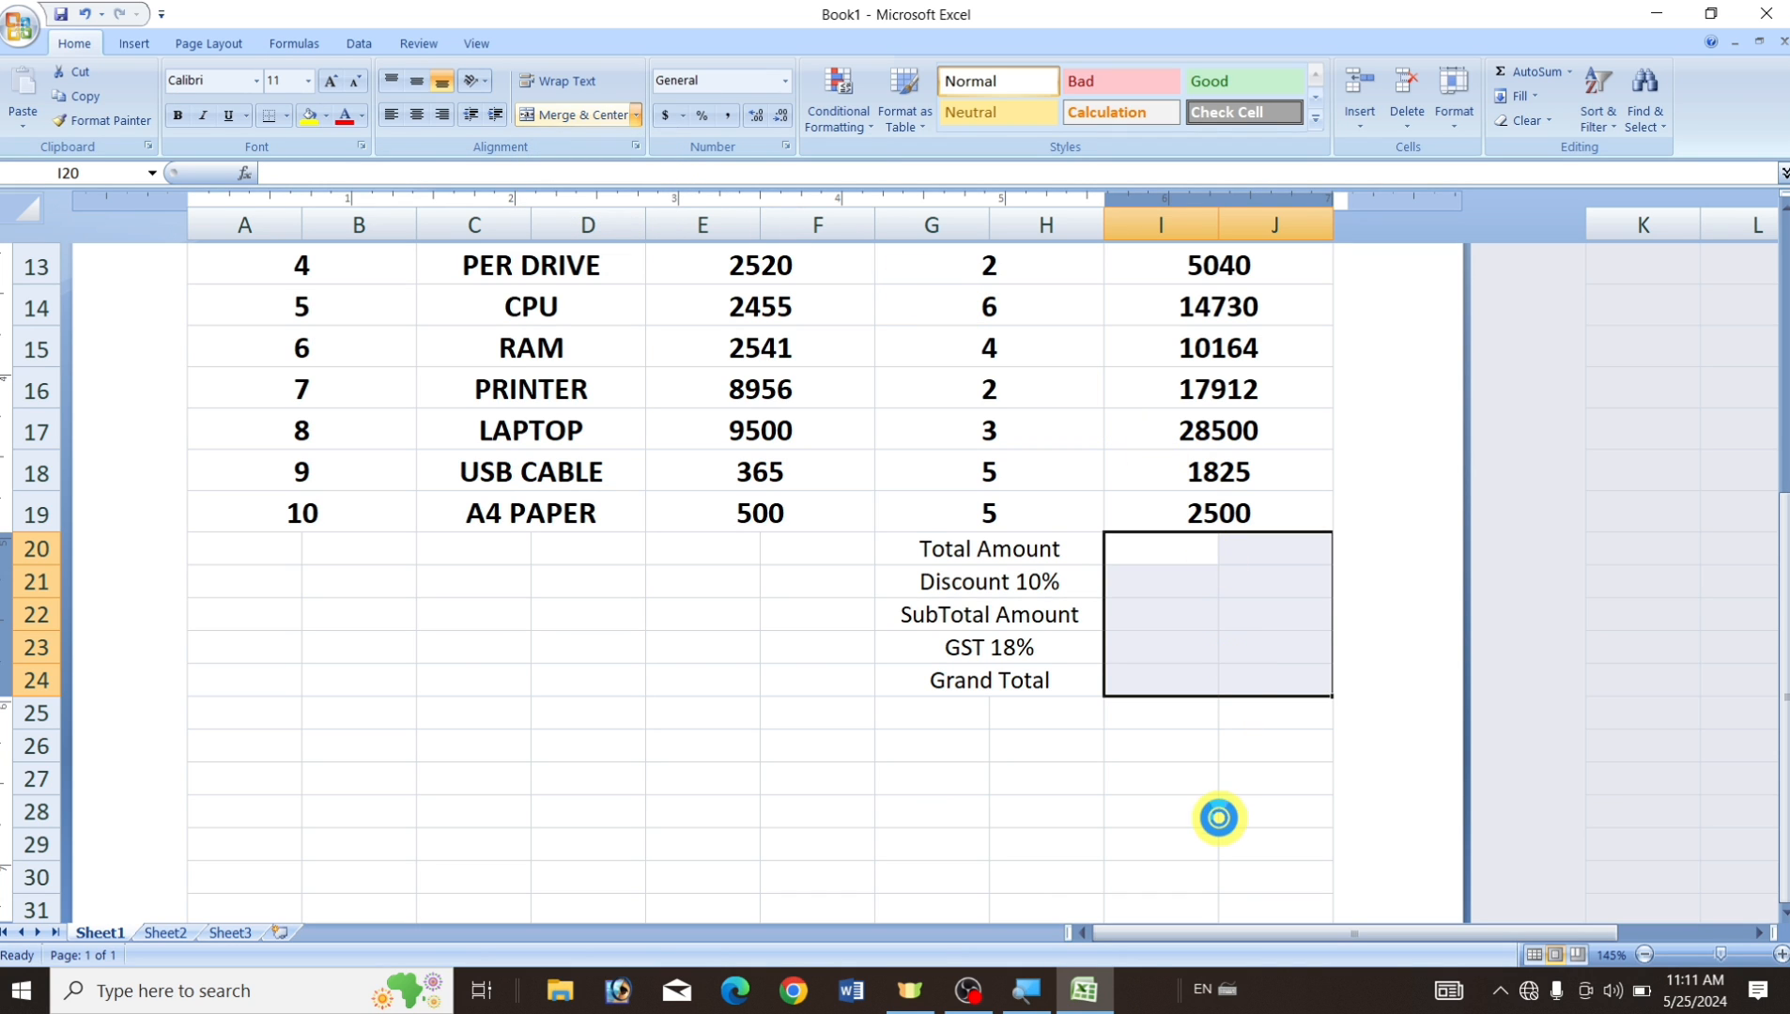
left_click(1221, 817)
Make the G20:J24 totals block 14 pt bold and centred.
left_click_drag(928, 552, 1230, 674)
left_click(1230, 674)
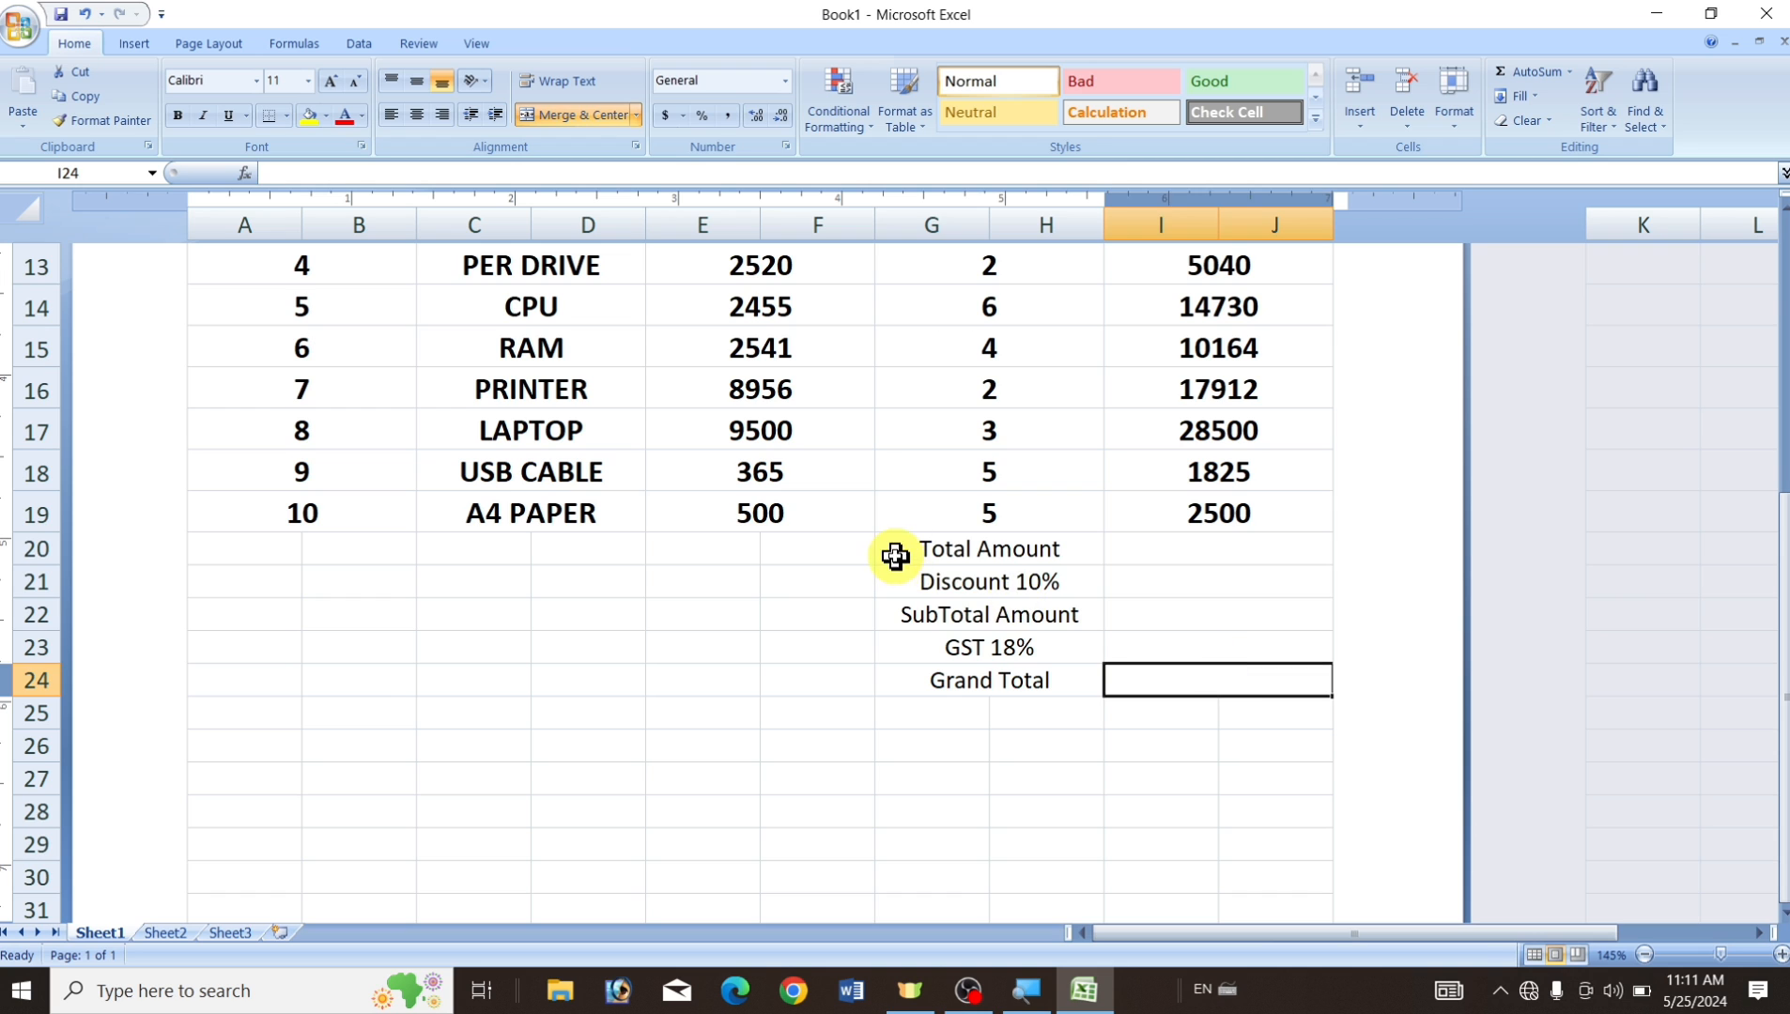
left_click_drag(895, 555, 1197, 669)
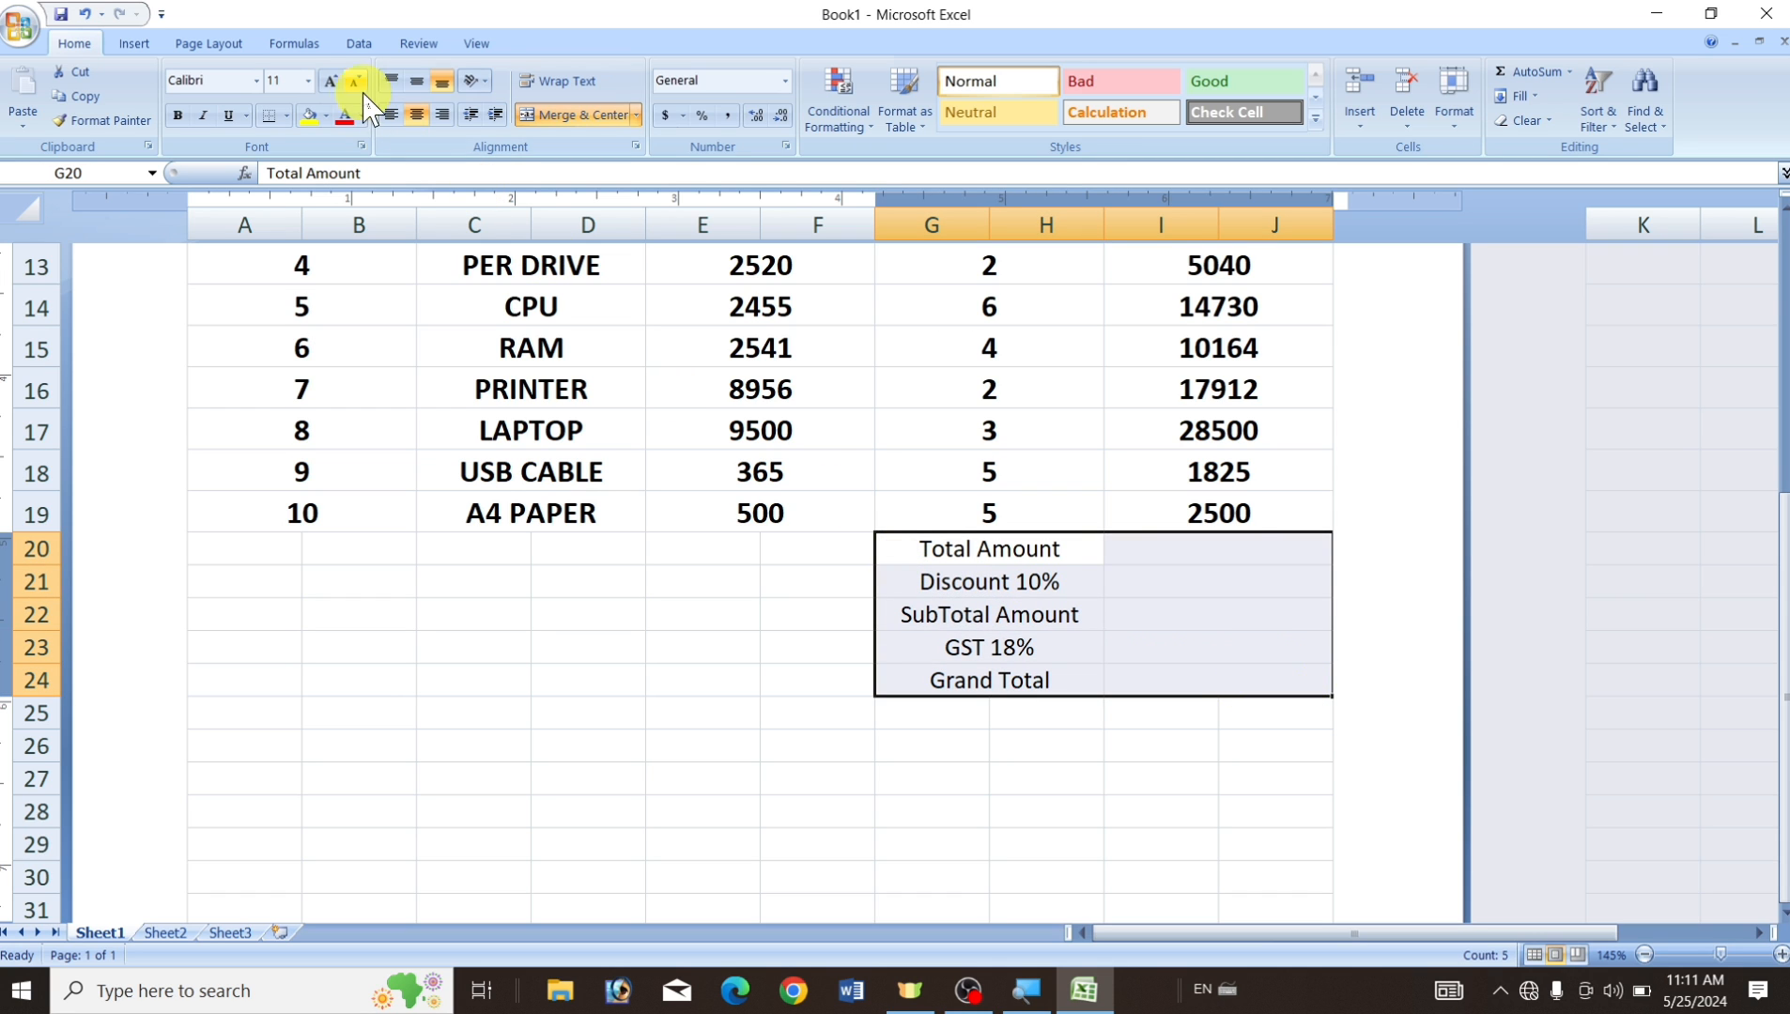
left_click(332, 82)
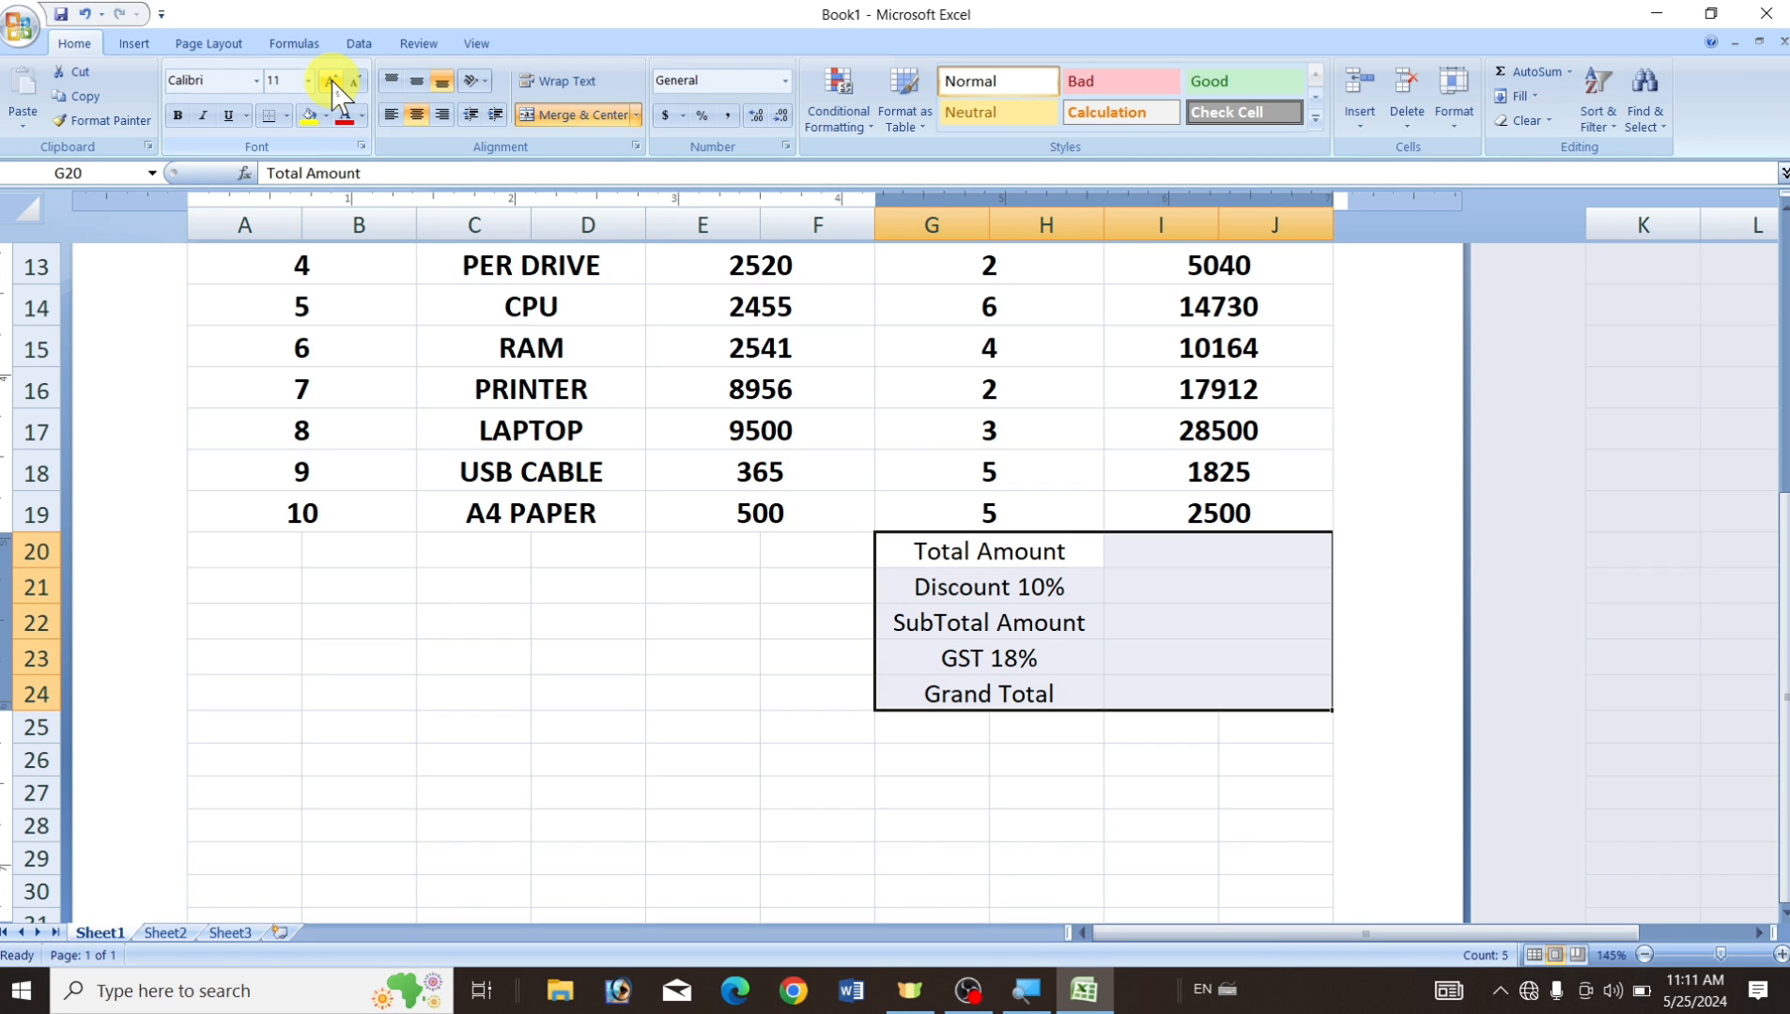
left_click(330, 81)
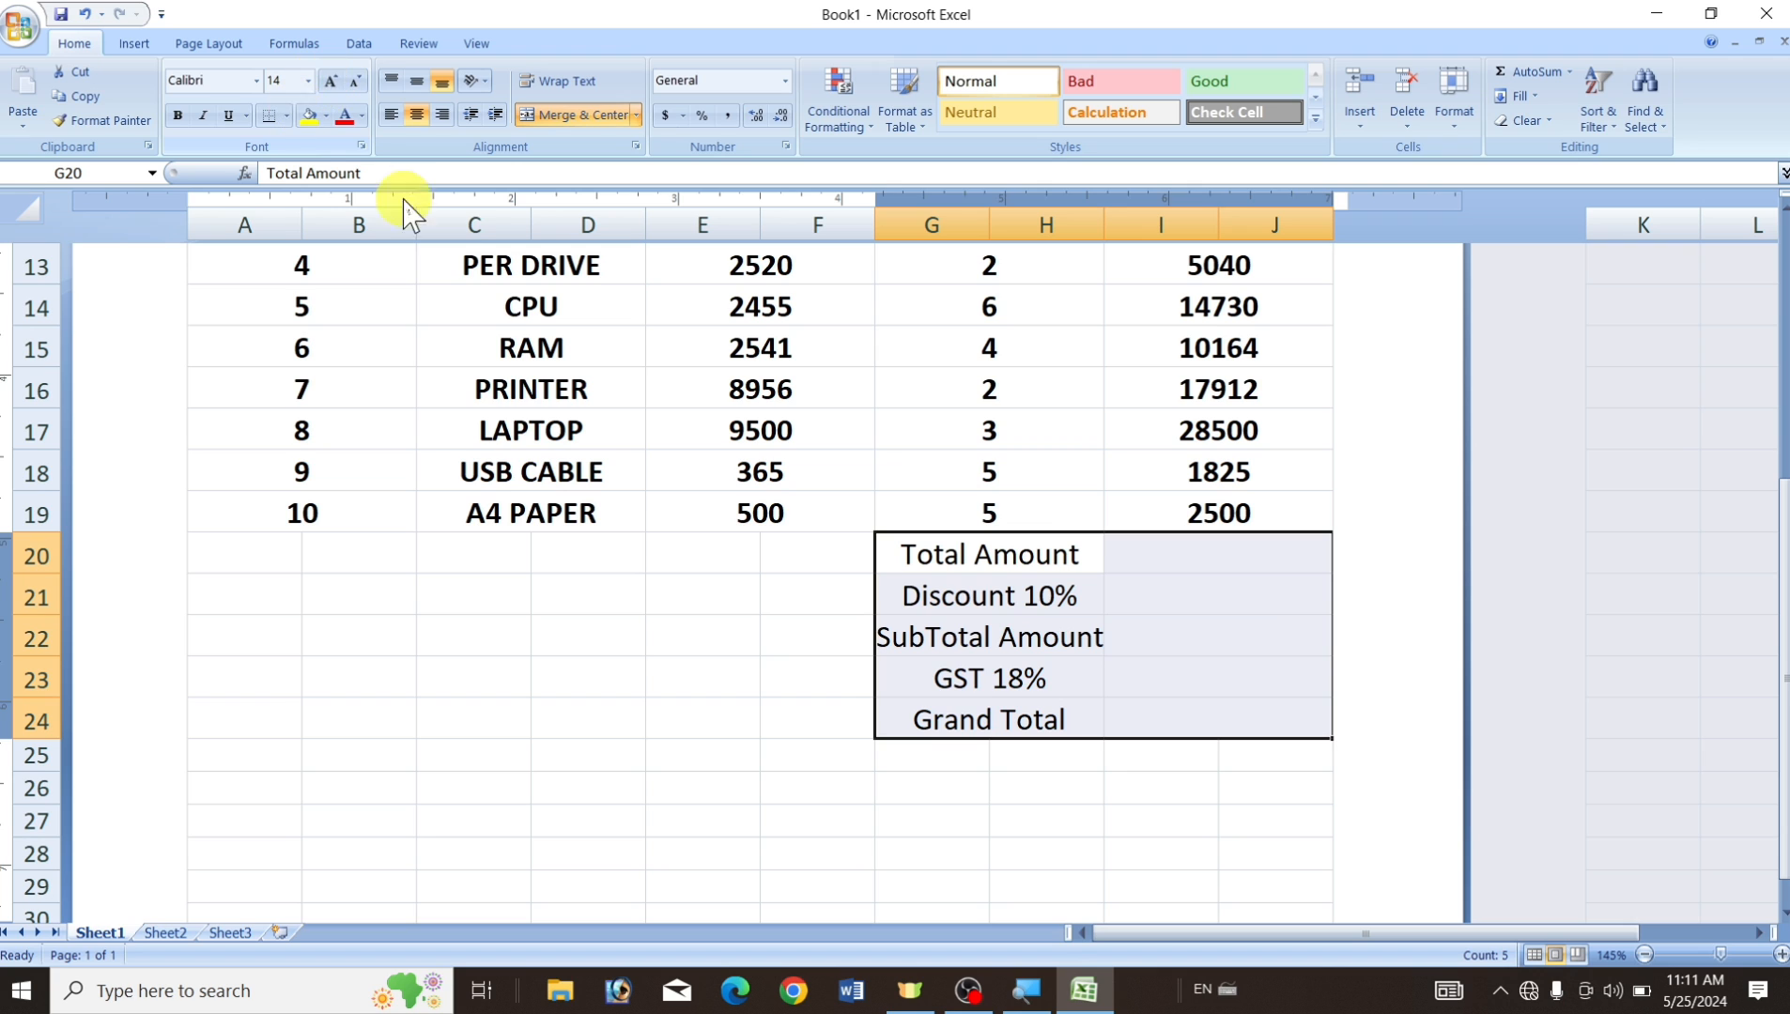
left_click(179, 115)
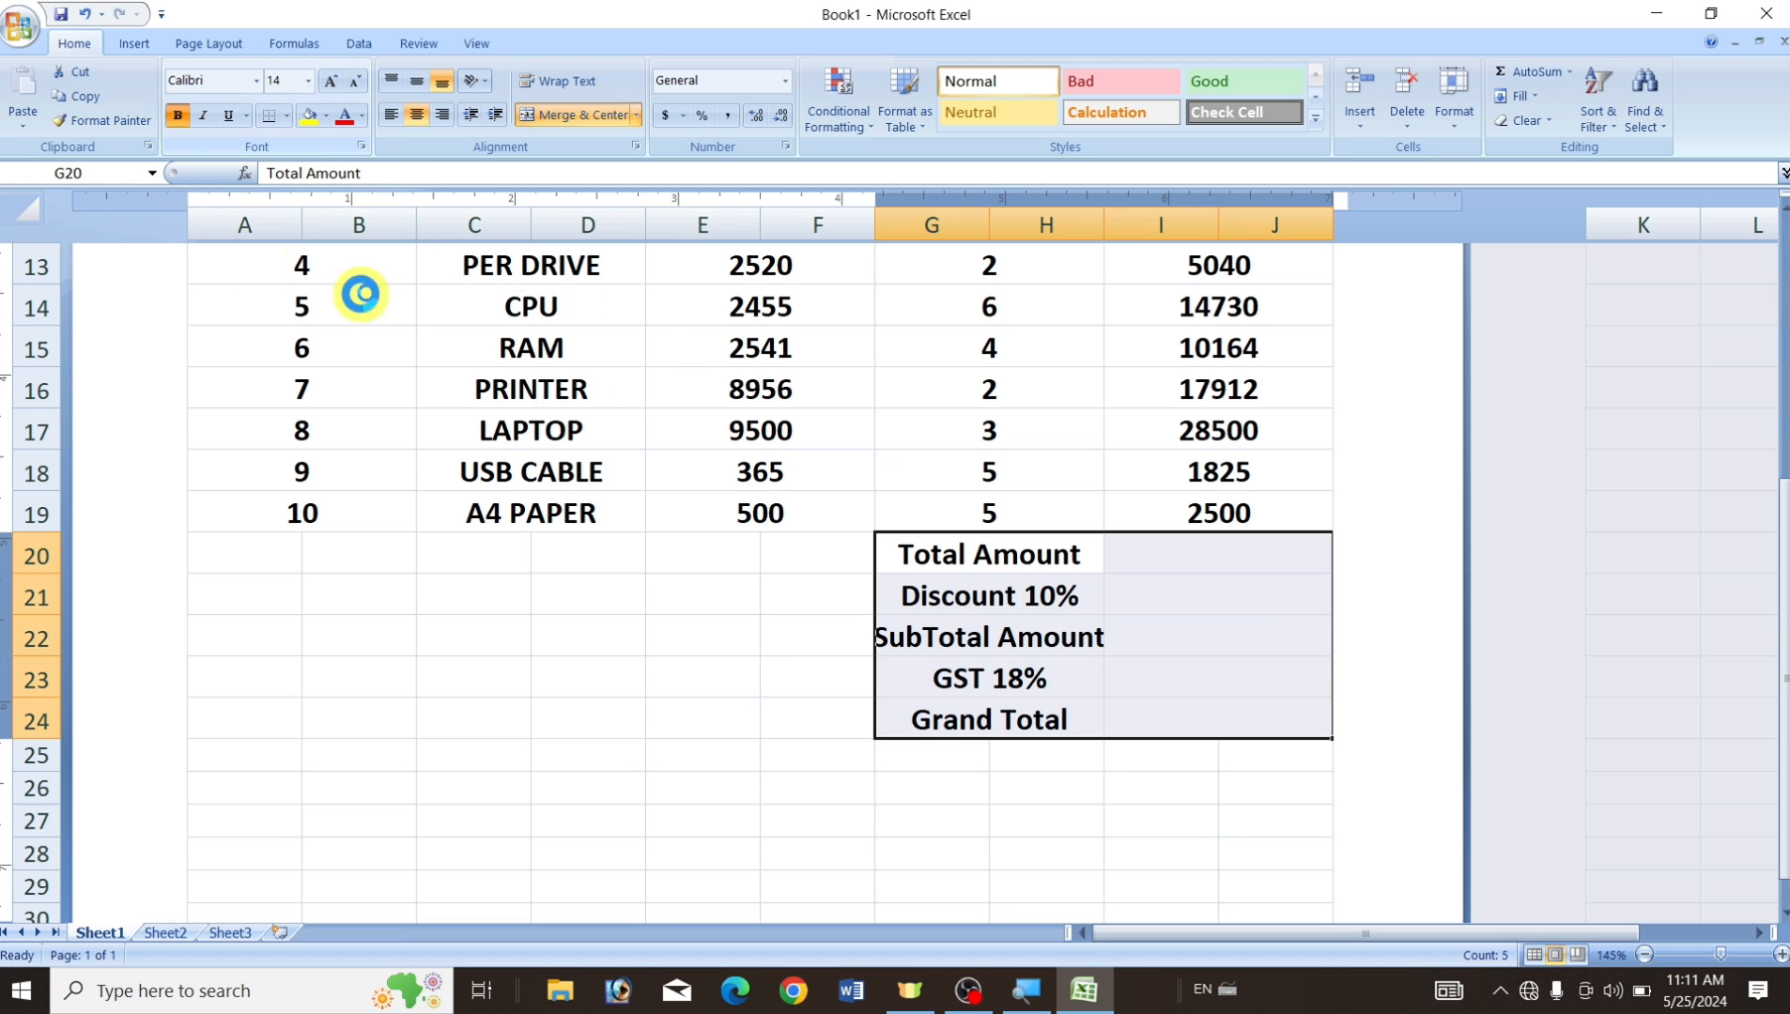
left_click(416, 114)
left_click(415, 114)
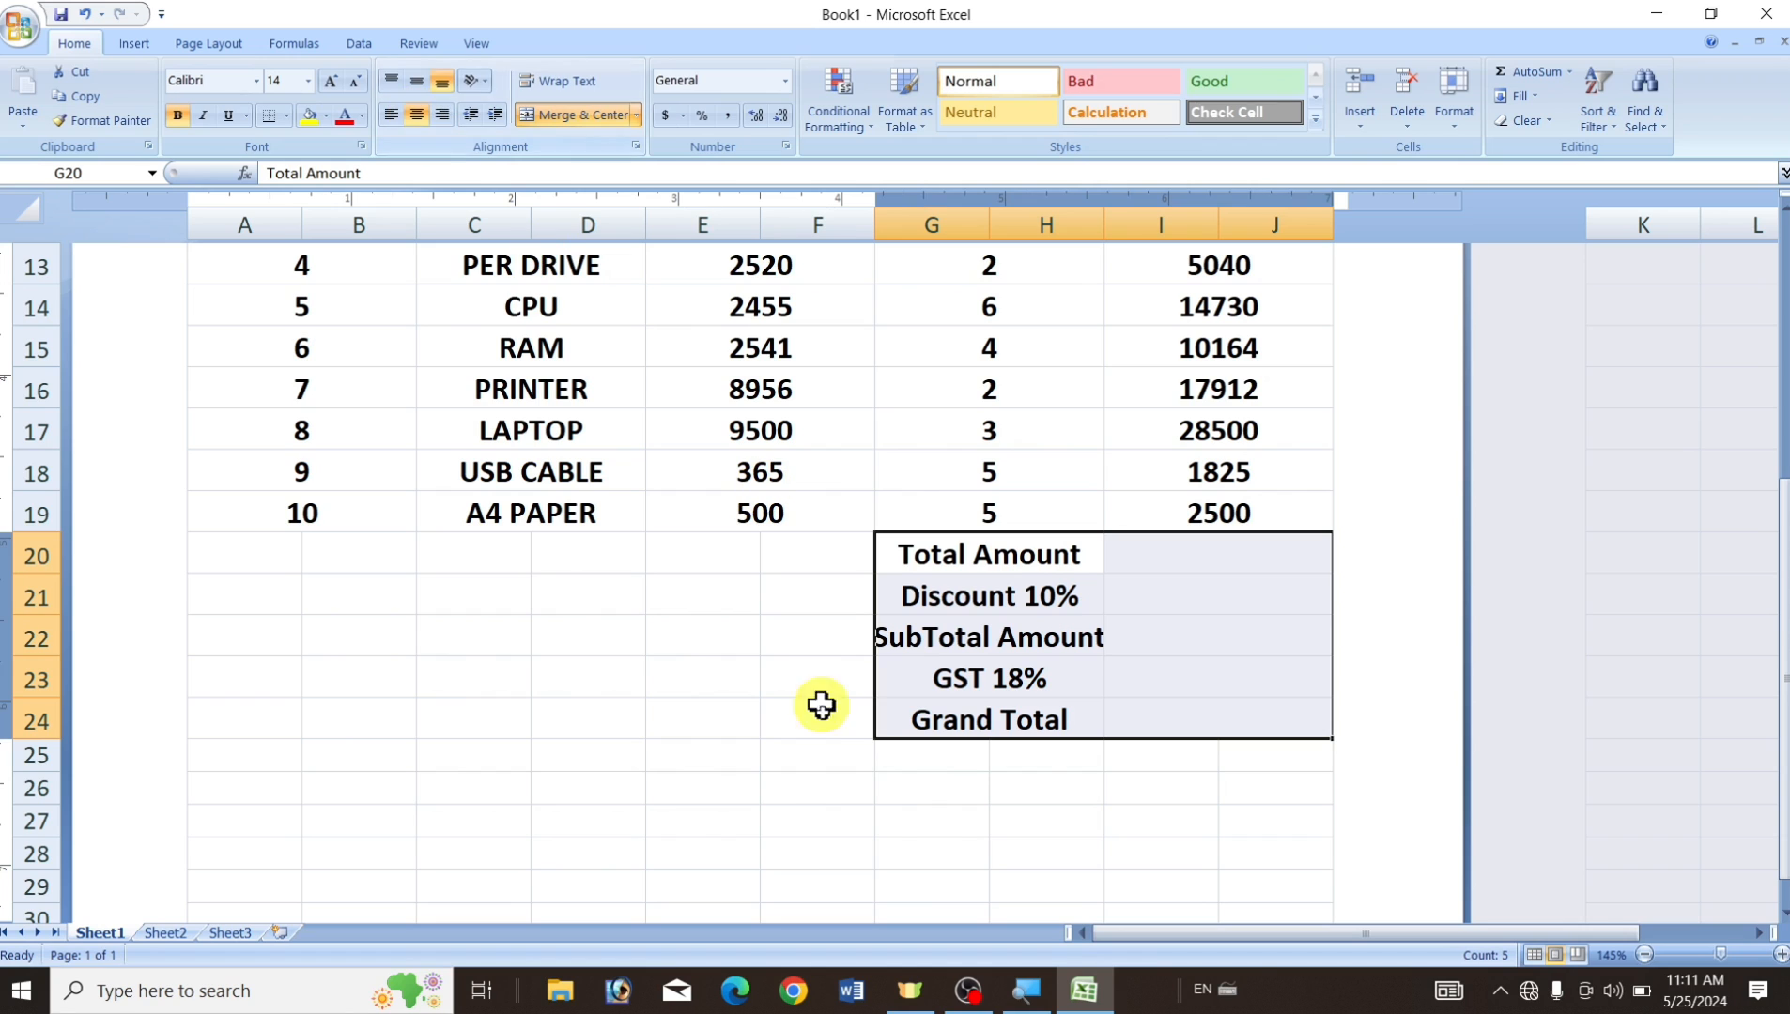
left_click(826, 757)
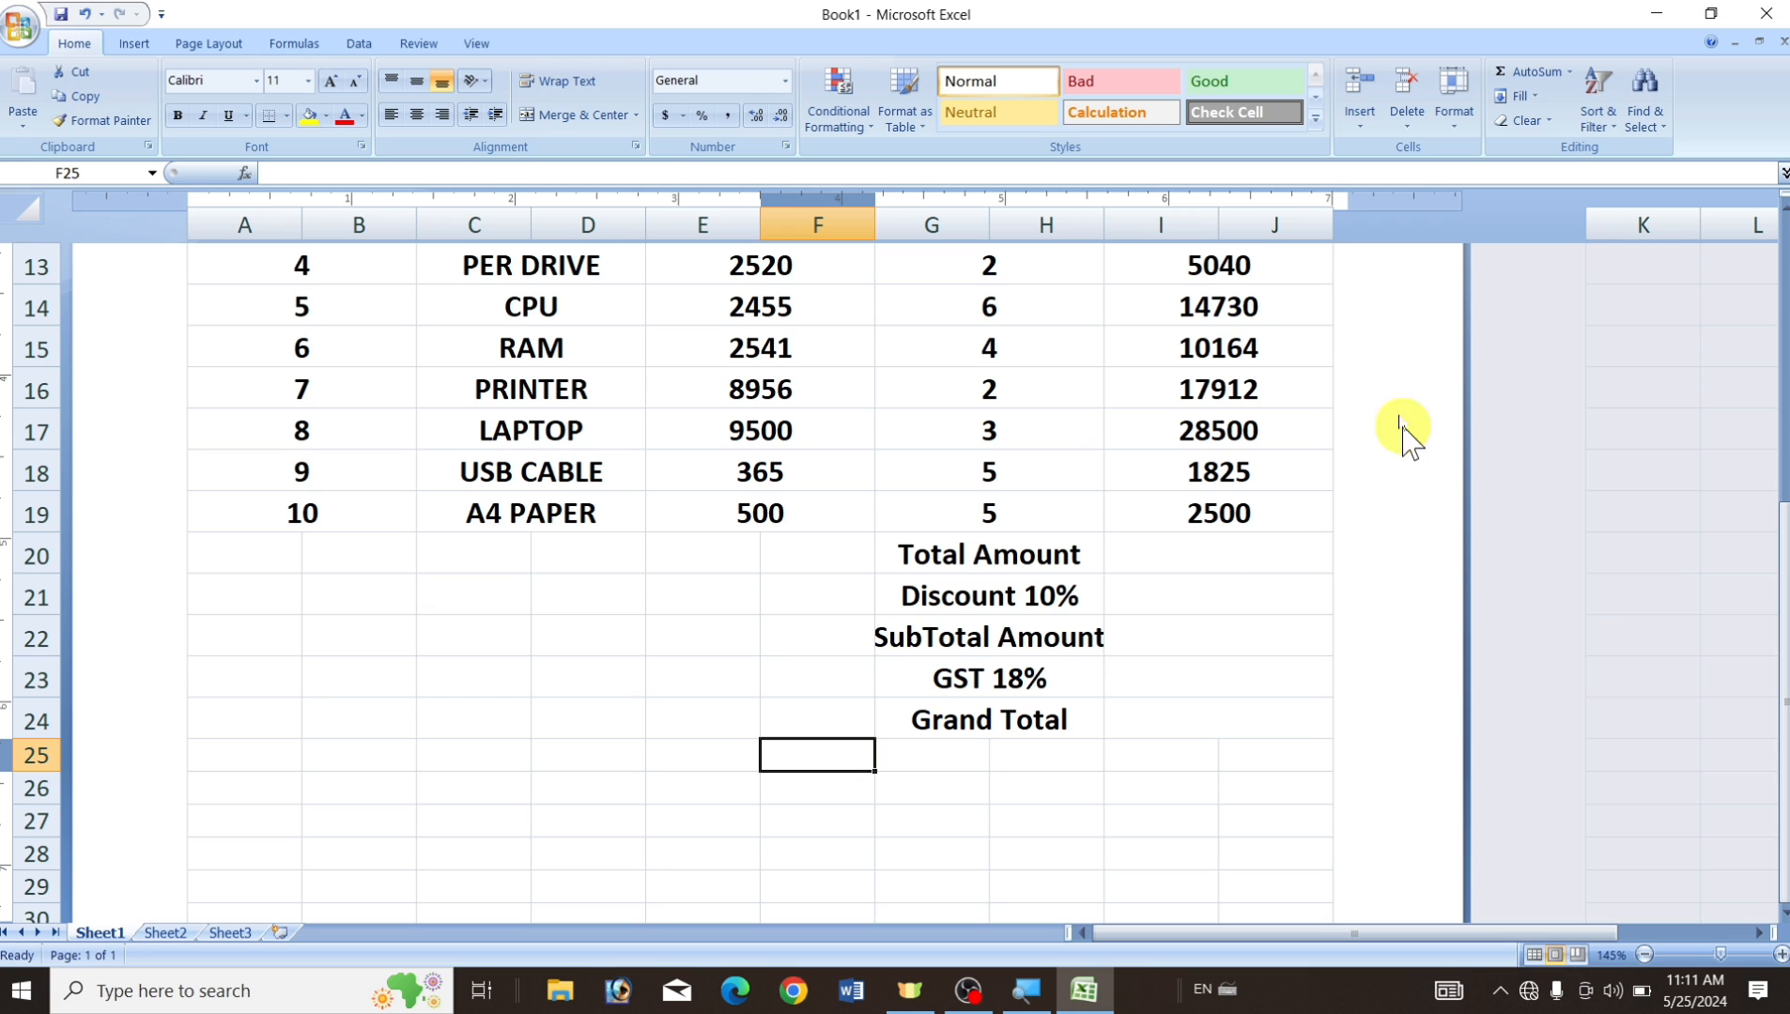
AutoSum I10:J19 into I20, giving a Total Amount of 105221.
left_click(1202, 555)
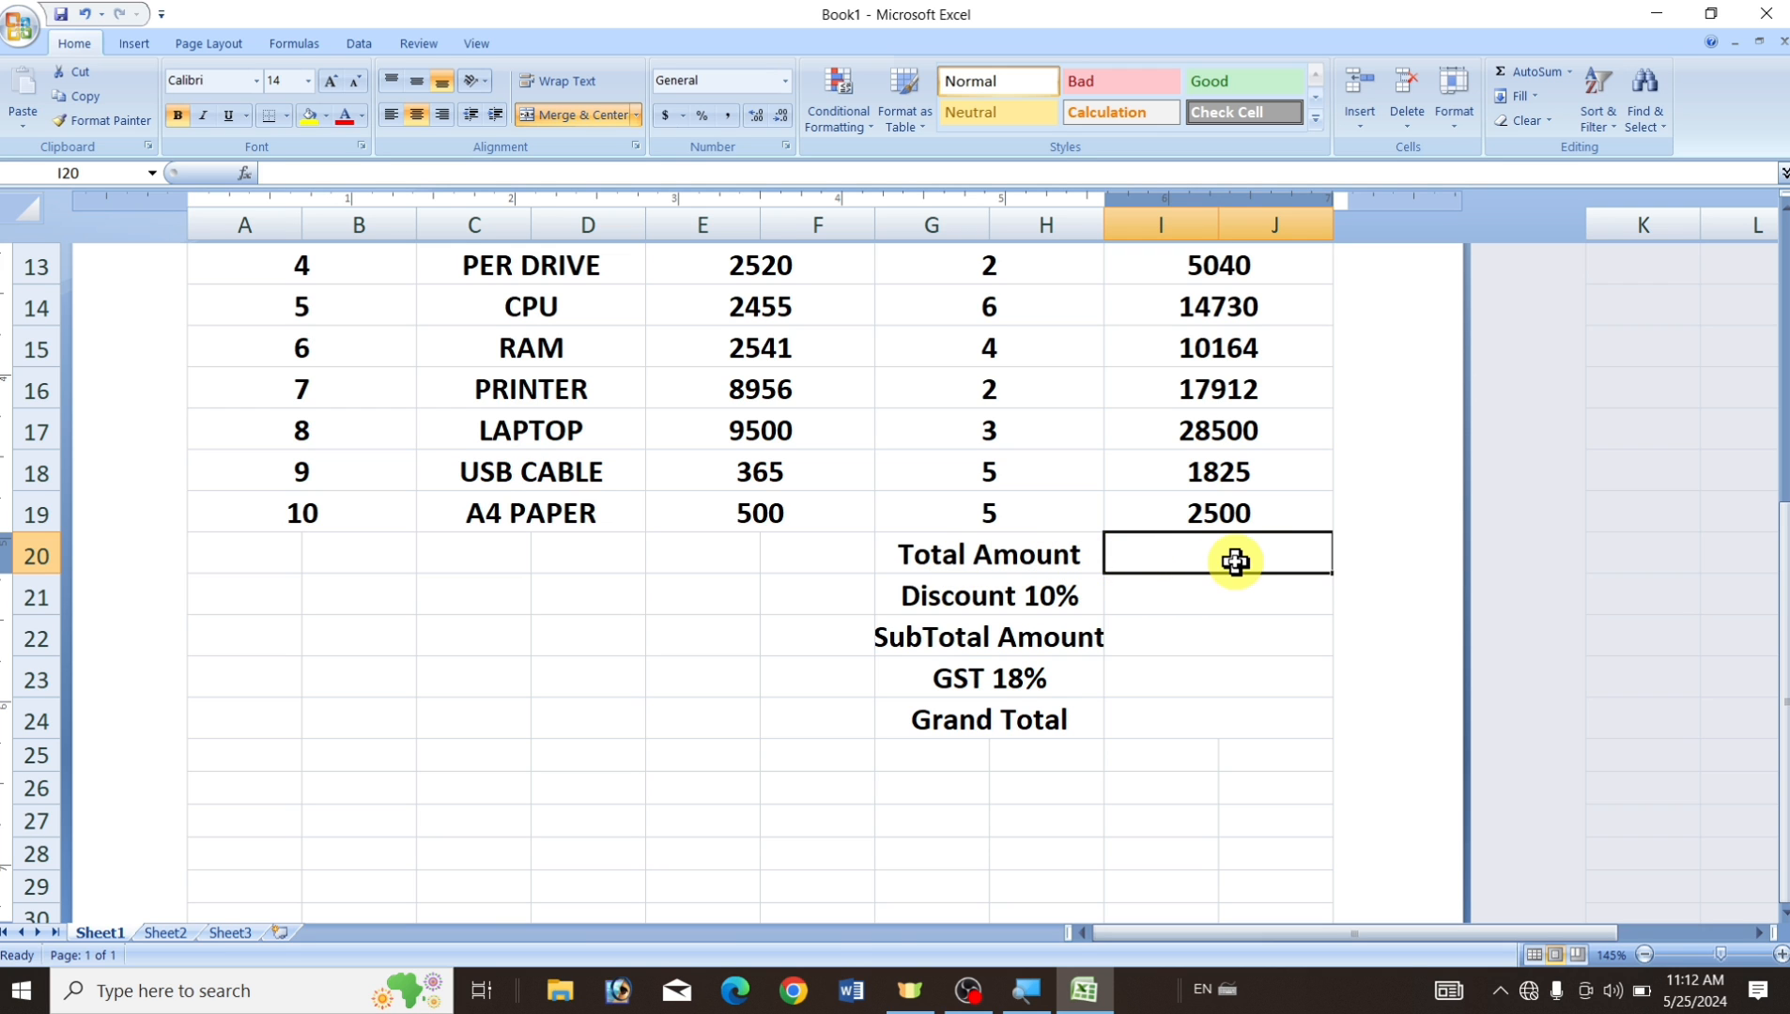
scroll(1249, 547, "up", 5)
scroll(1210, 658, "down", 2)
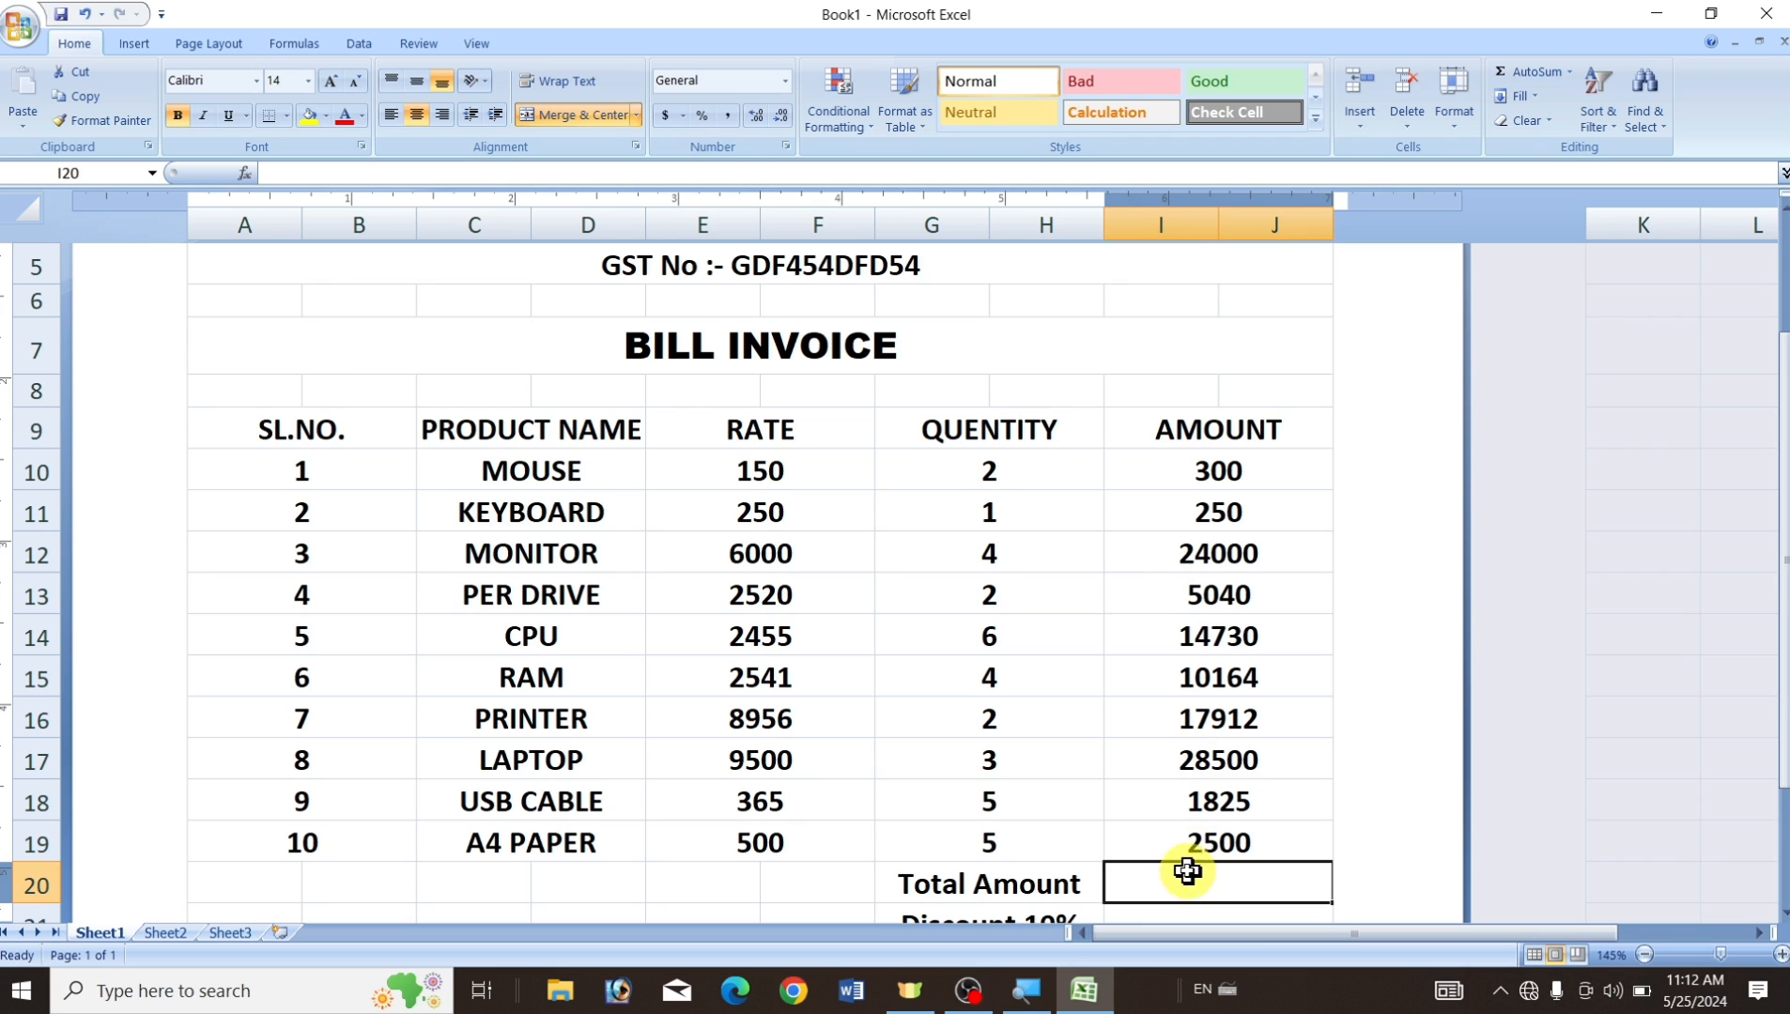
scroll(1191, 850, "down", 3)
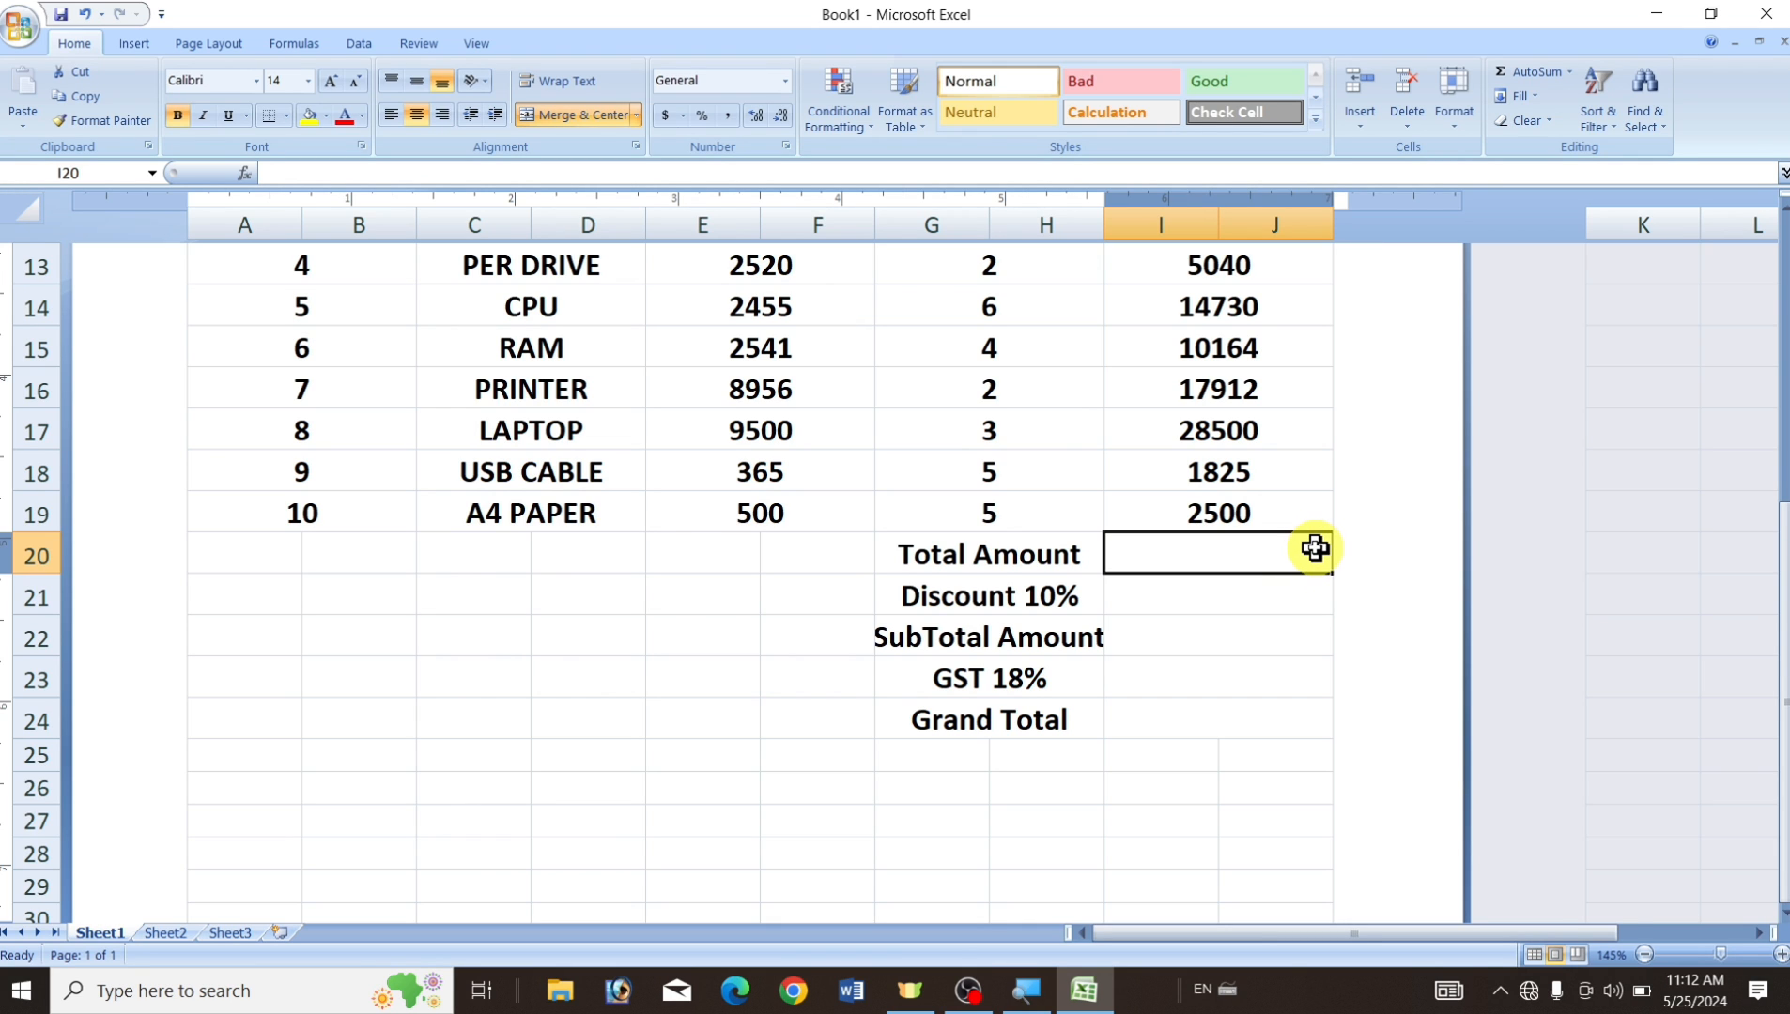
key("alt+equal")
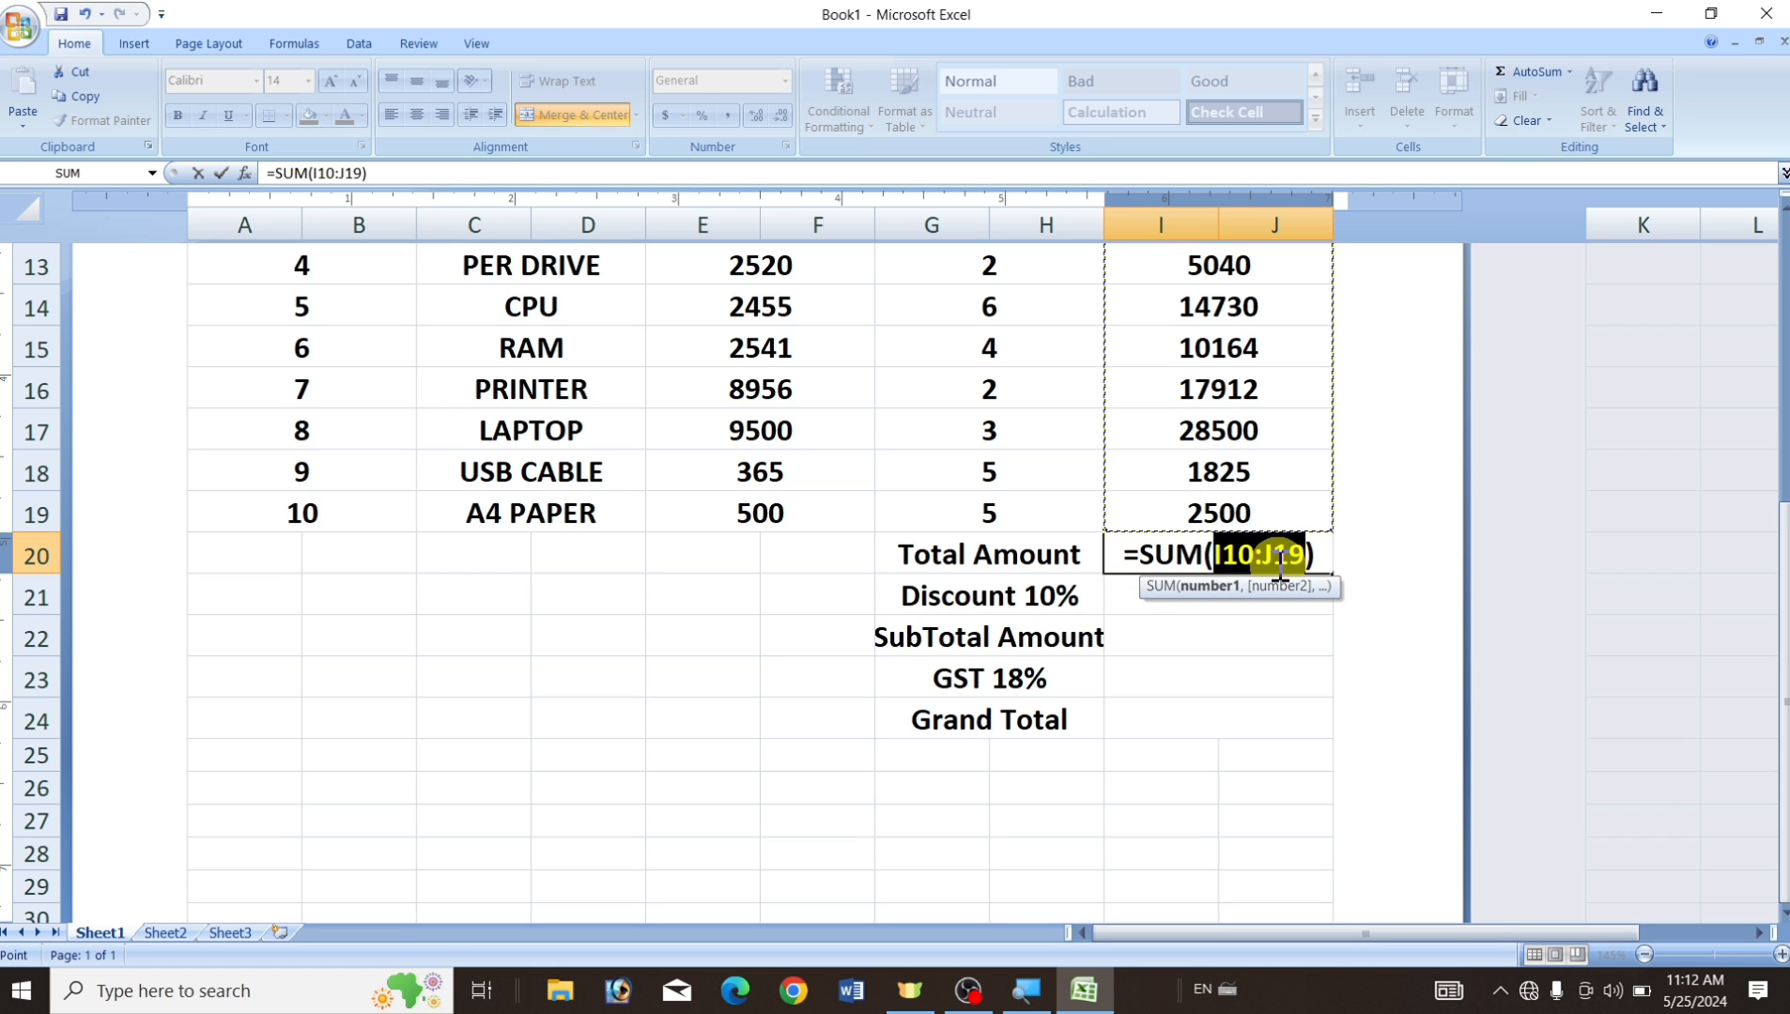
scroll(1271, 551, "up", 2)
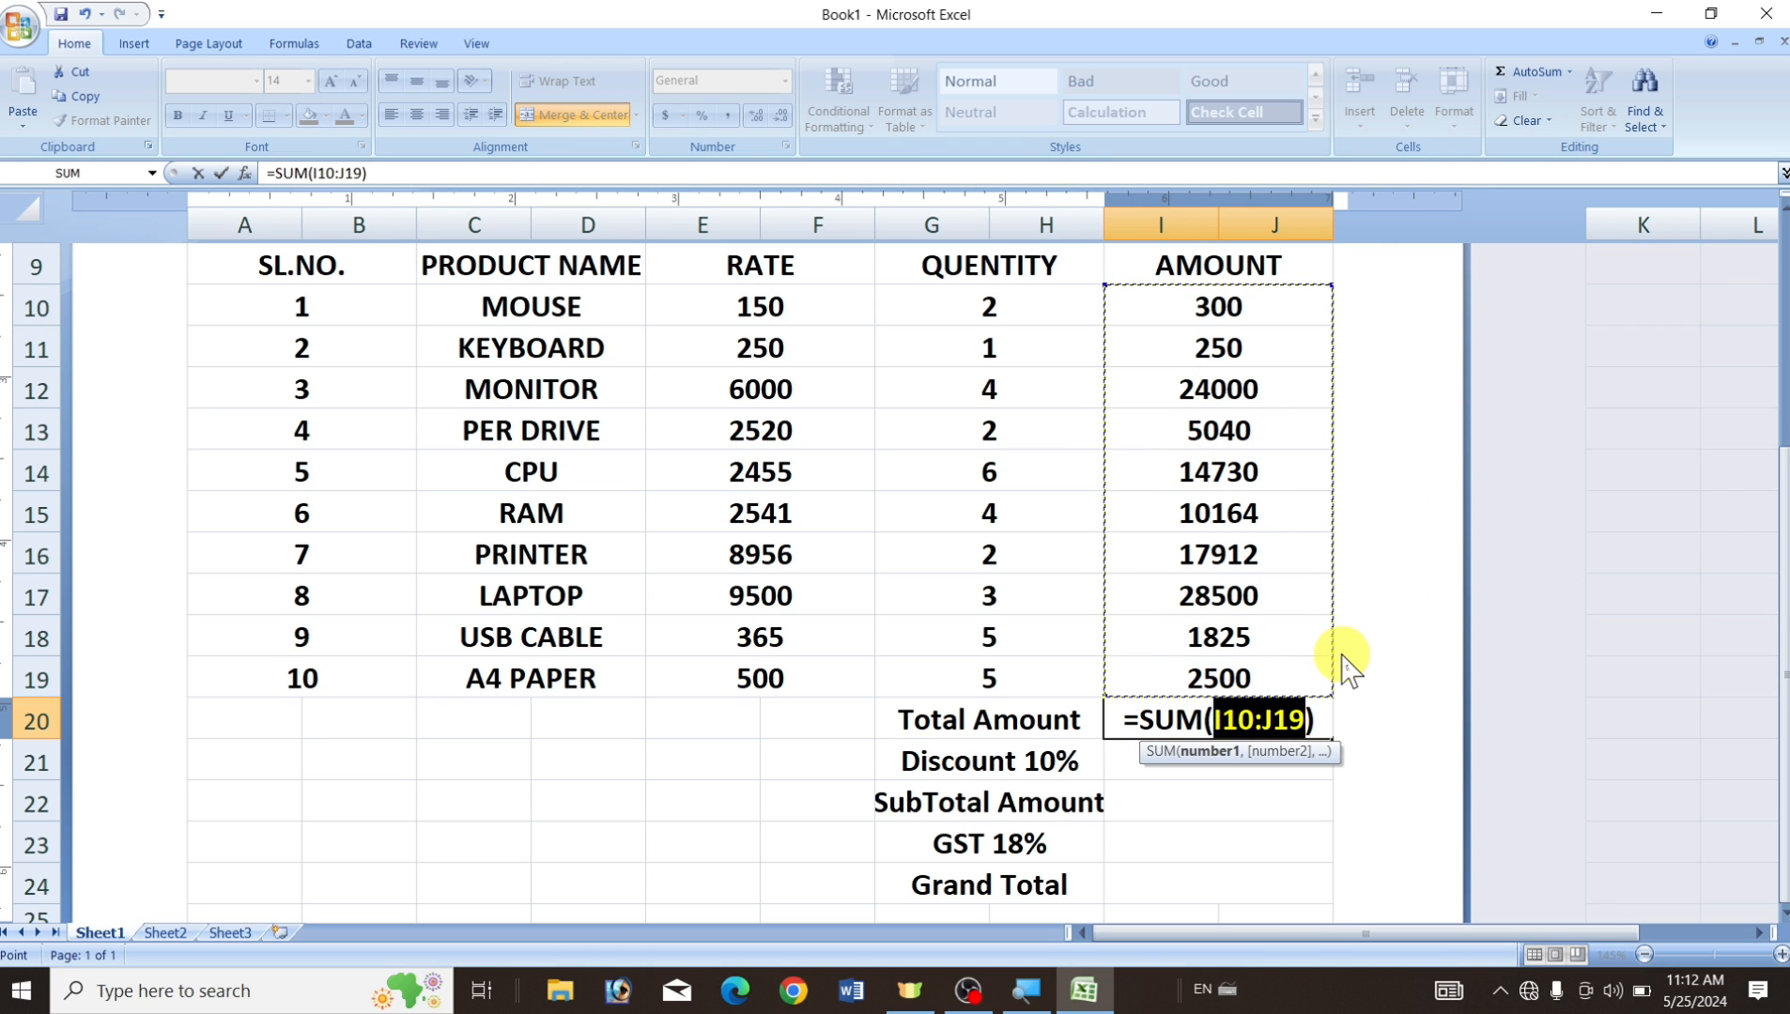
key("Return")
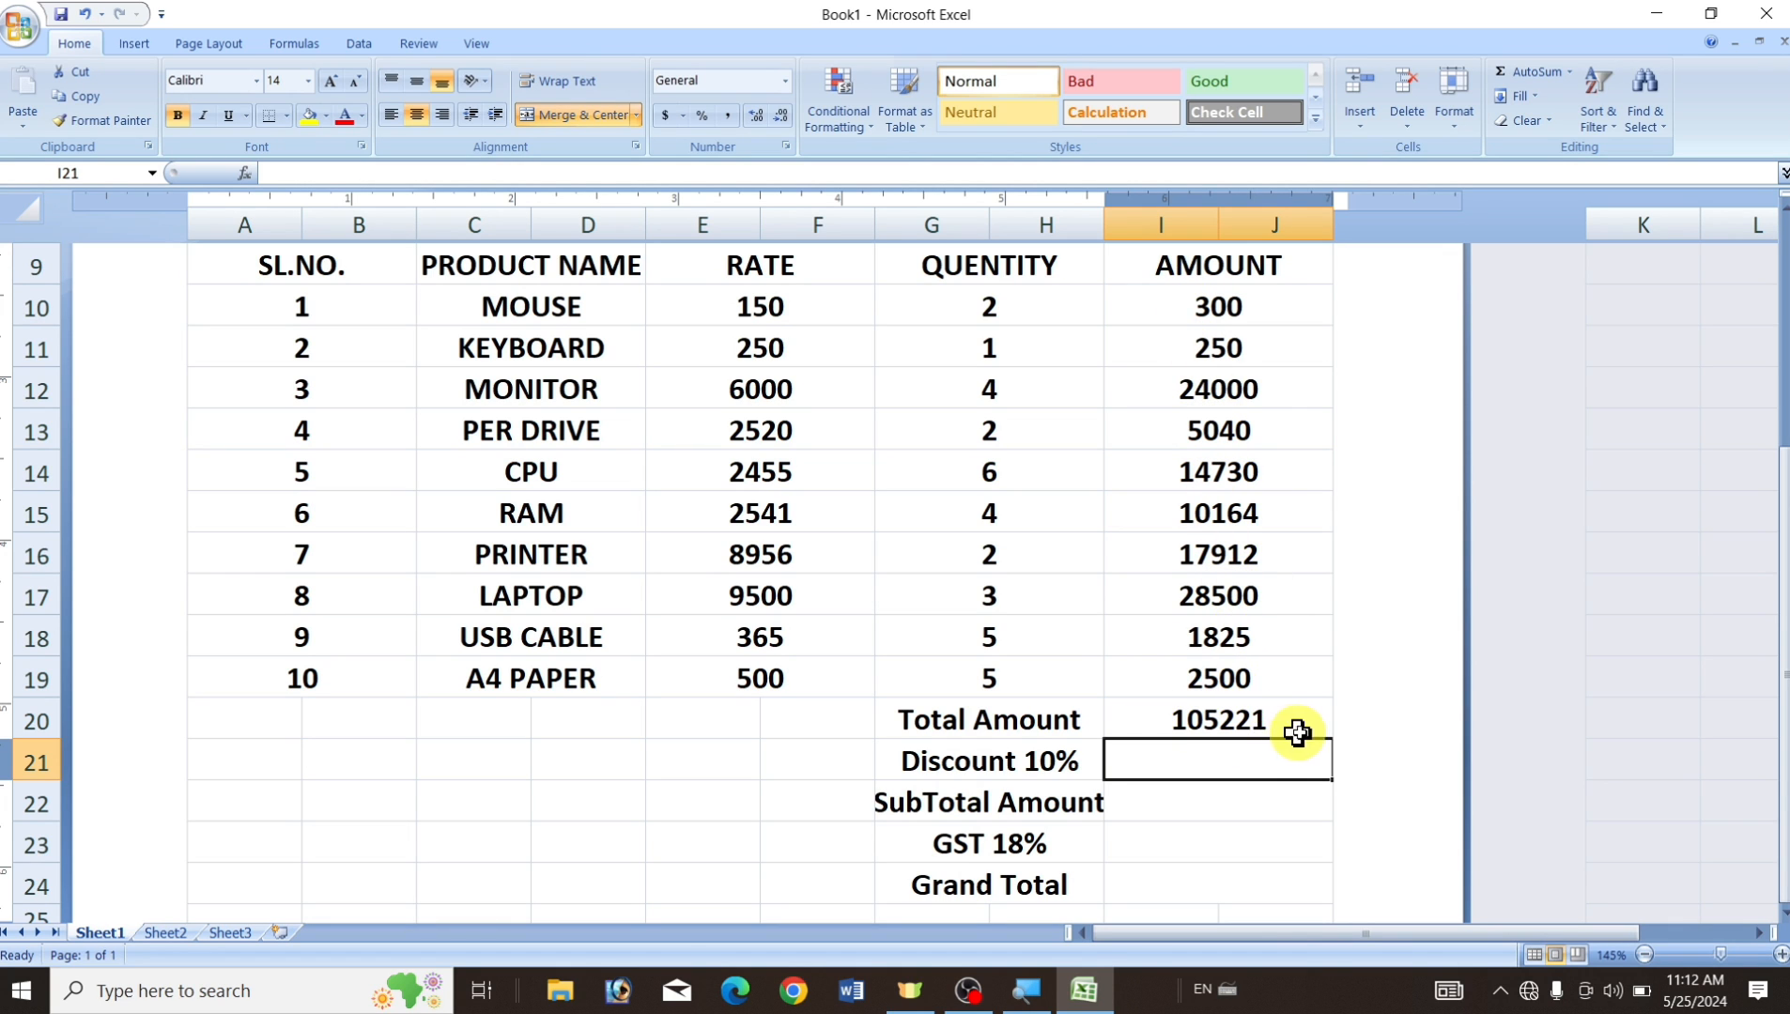
left_click(1203, 718)
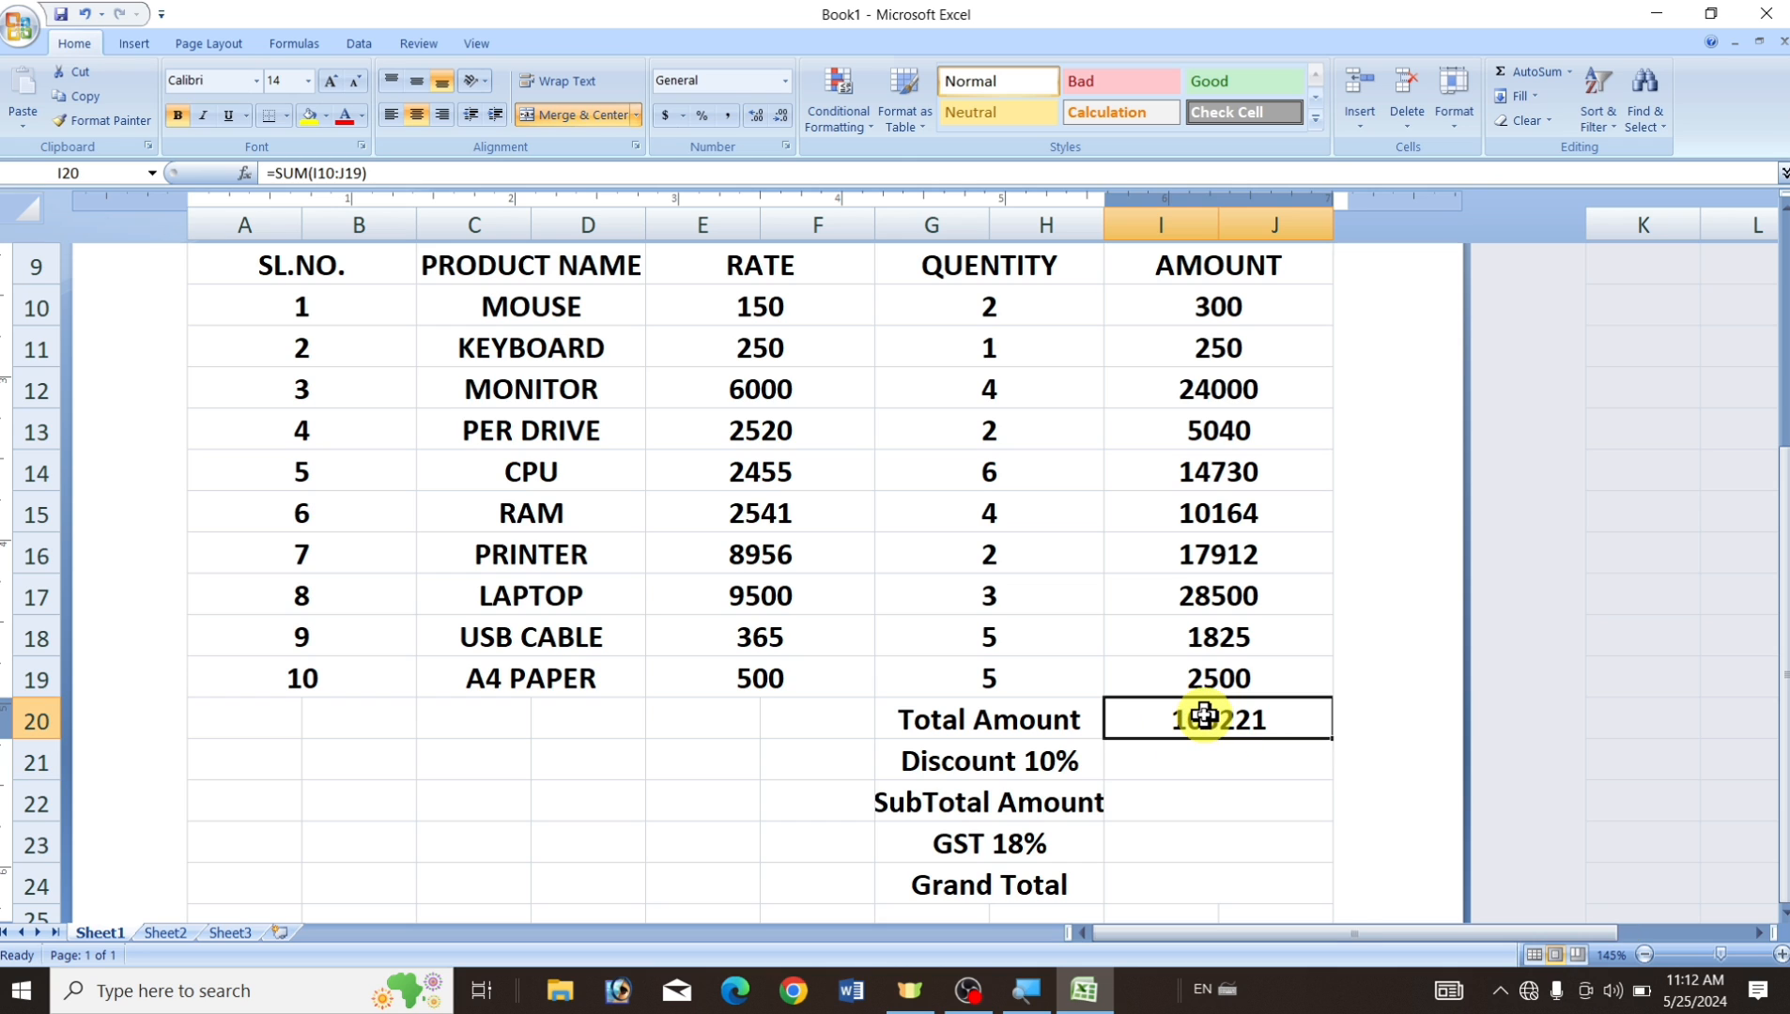
Enter =I20*10/100 in I21 for a discount of 10522.1.
left_click(1187, 768)
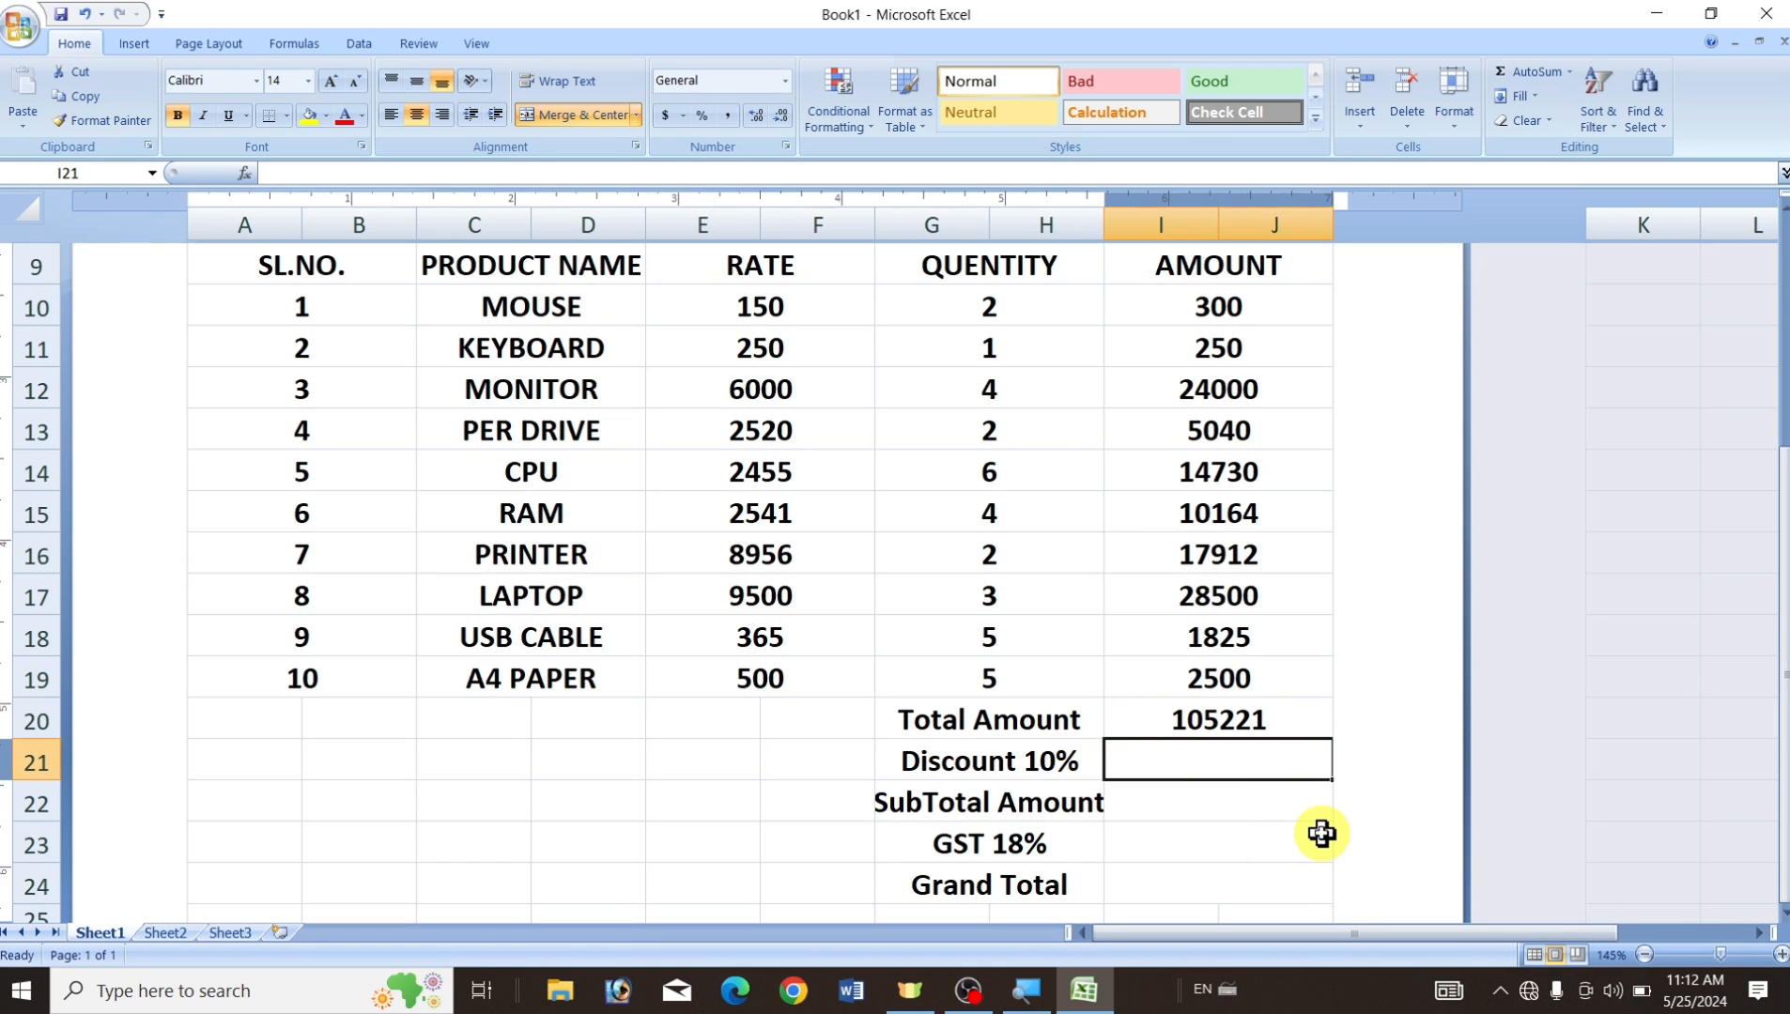
type("=")
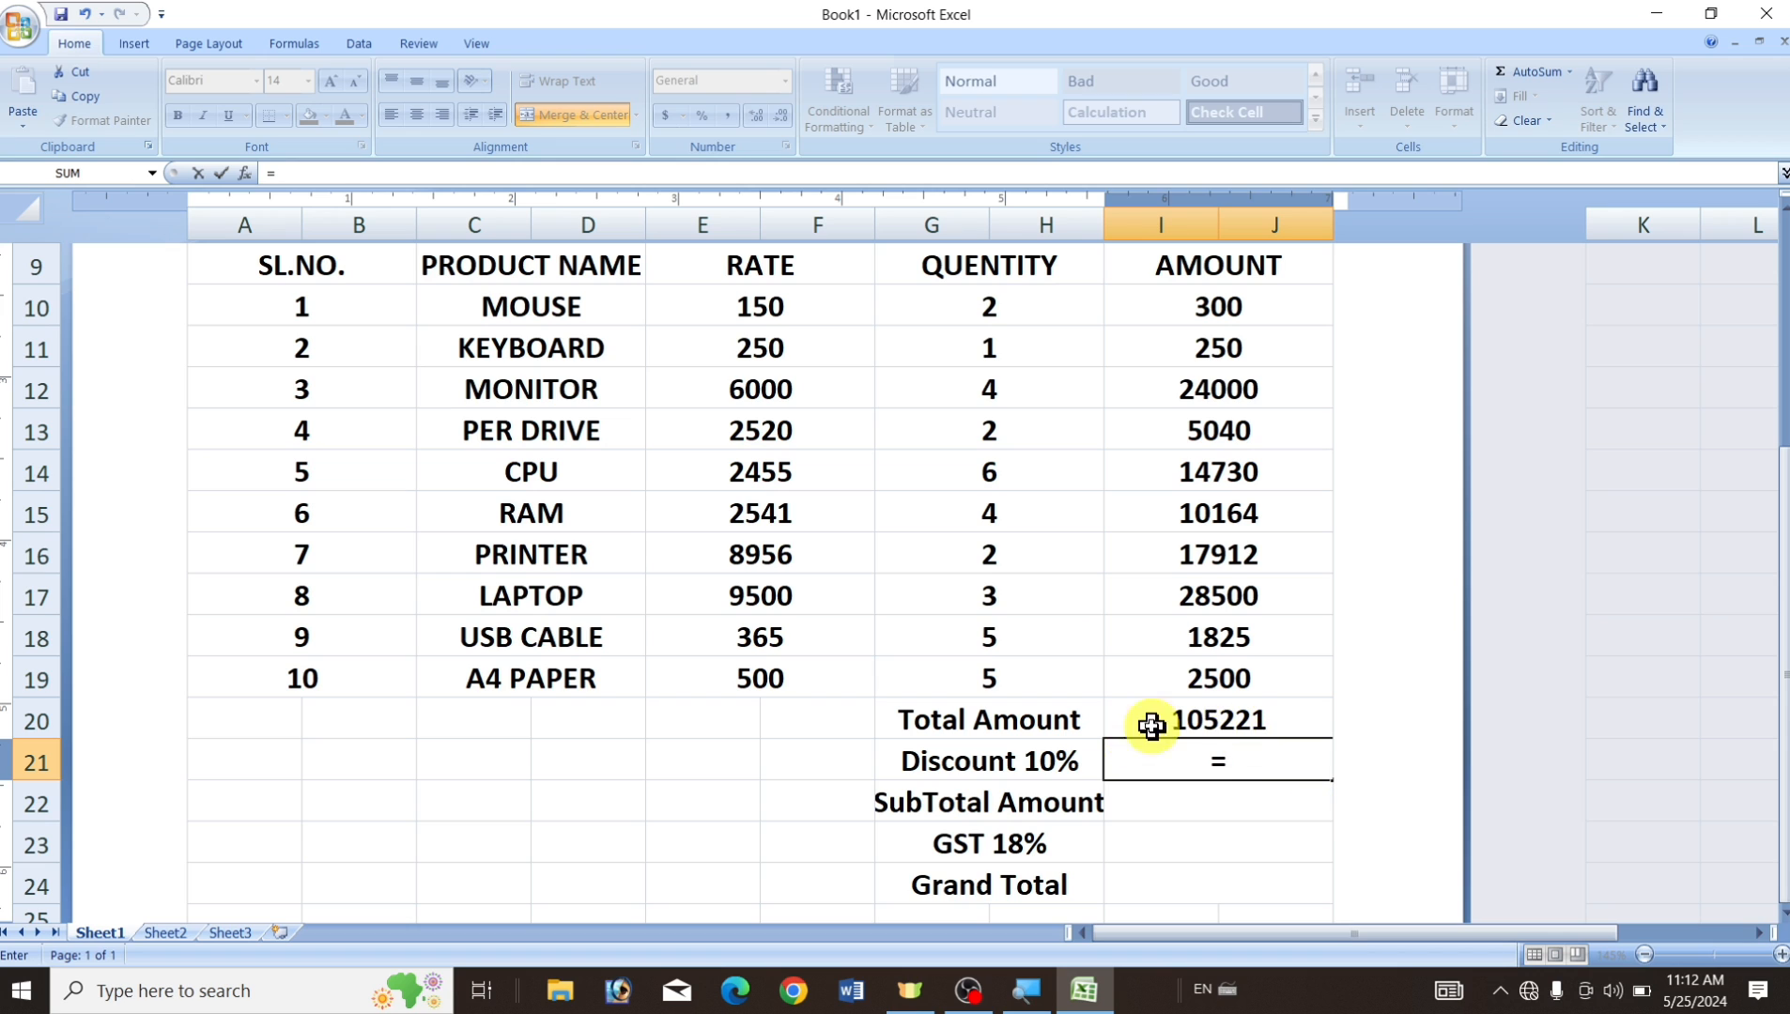
left_click(1195, 721)
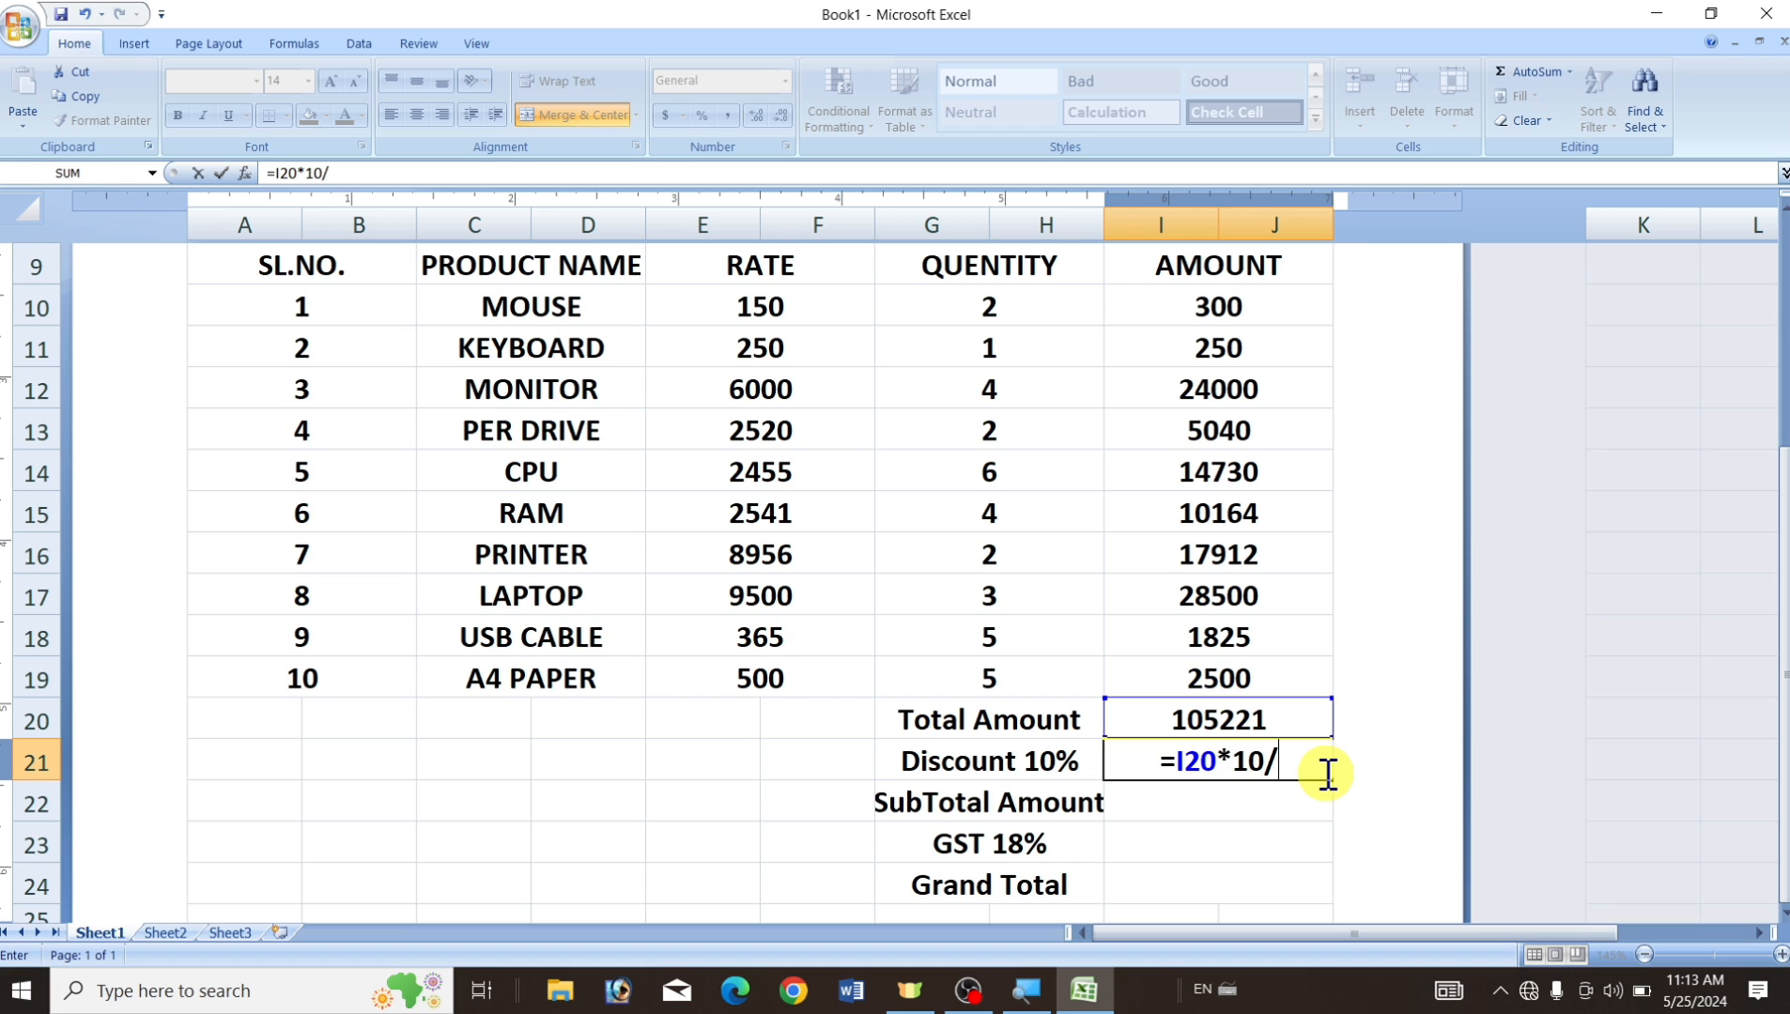
type("00")
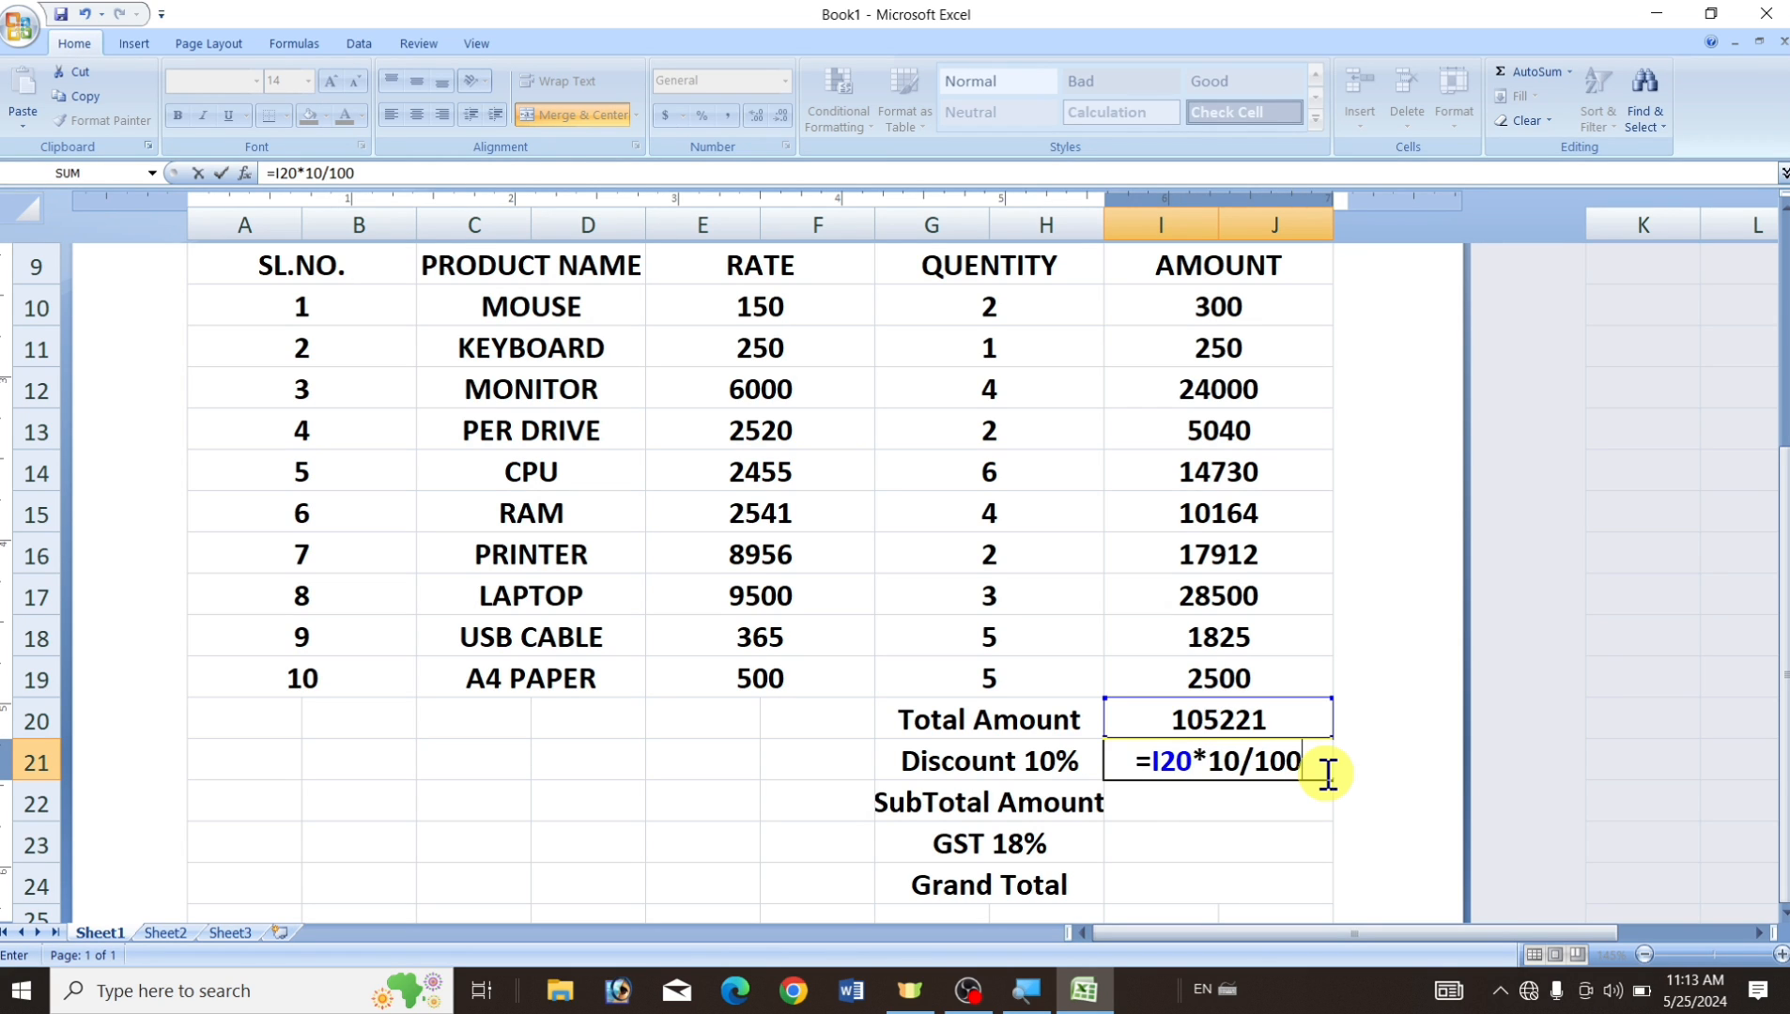
key("Return")
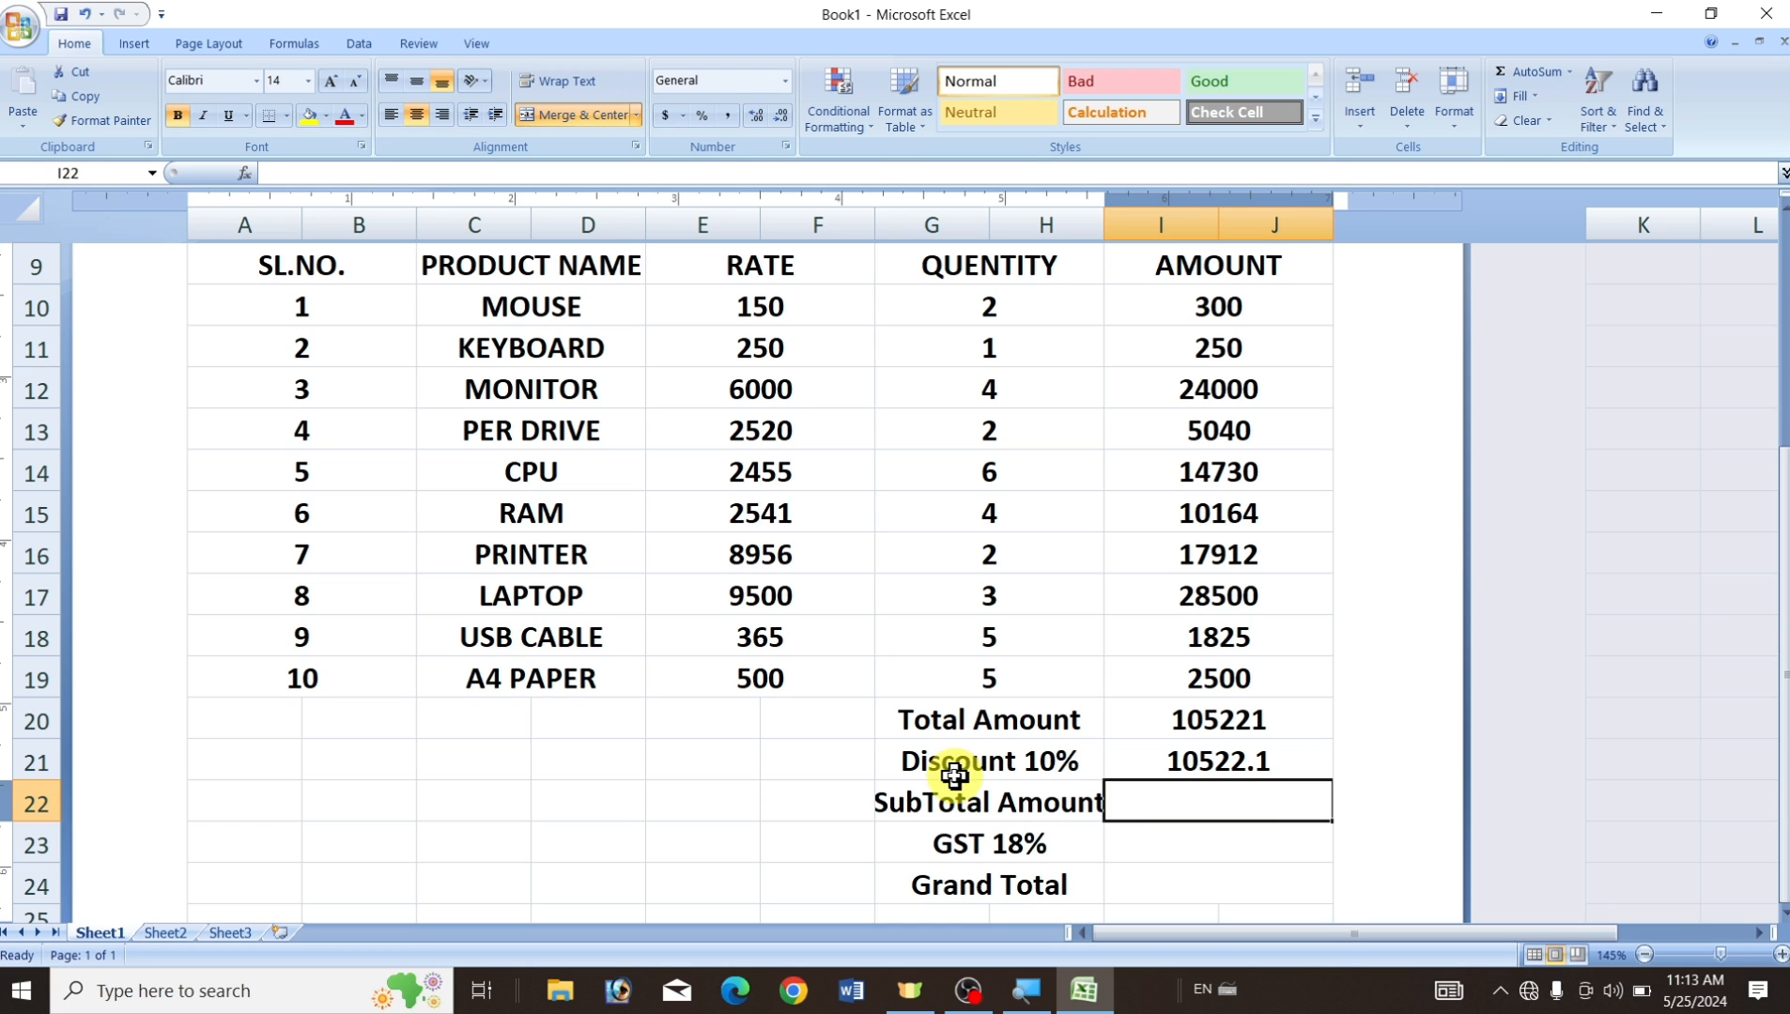
left_click(1192, 728)
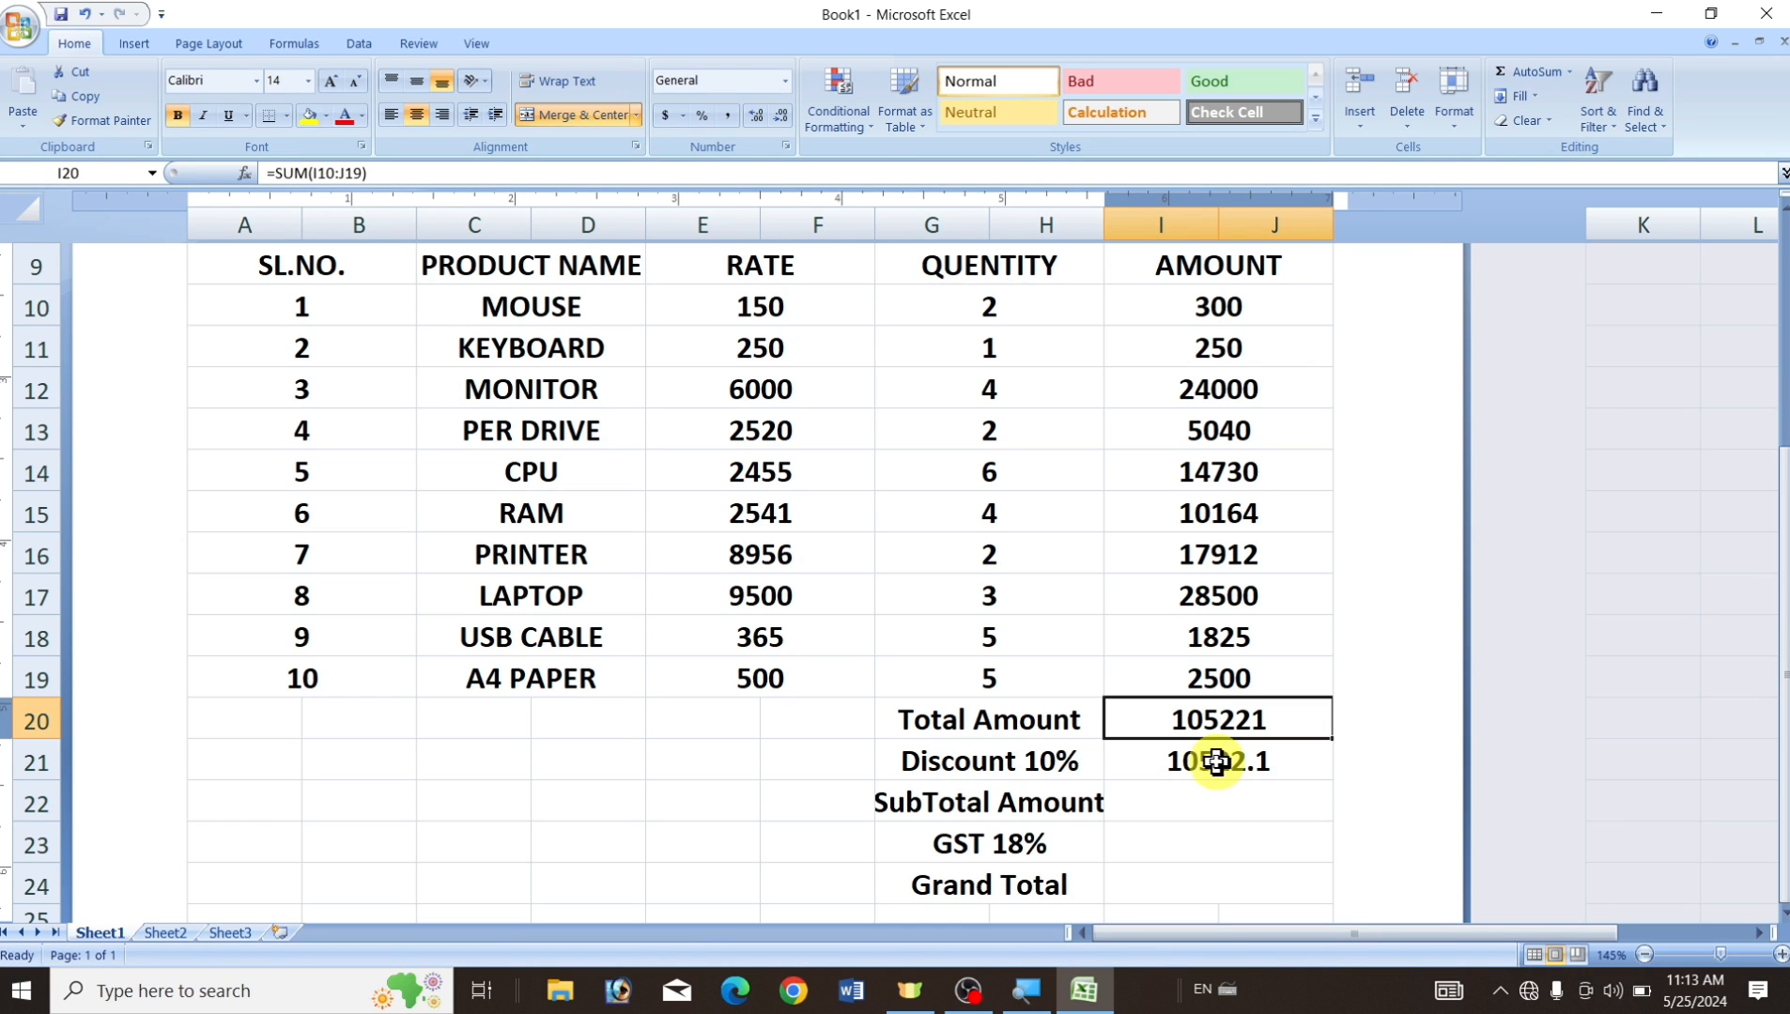
Enter =I20-I21 in I22 so the SubTotal Amount shows 94698.9.
left_click(1195, 760)
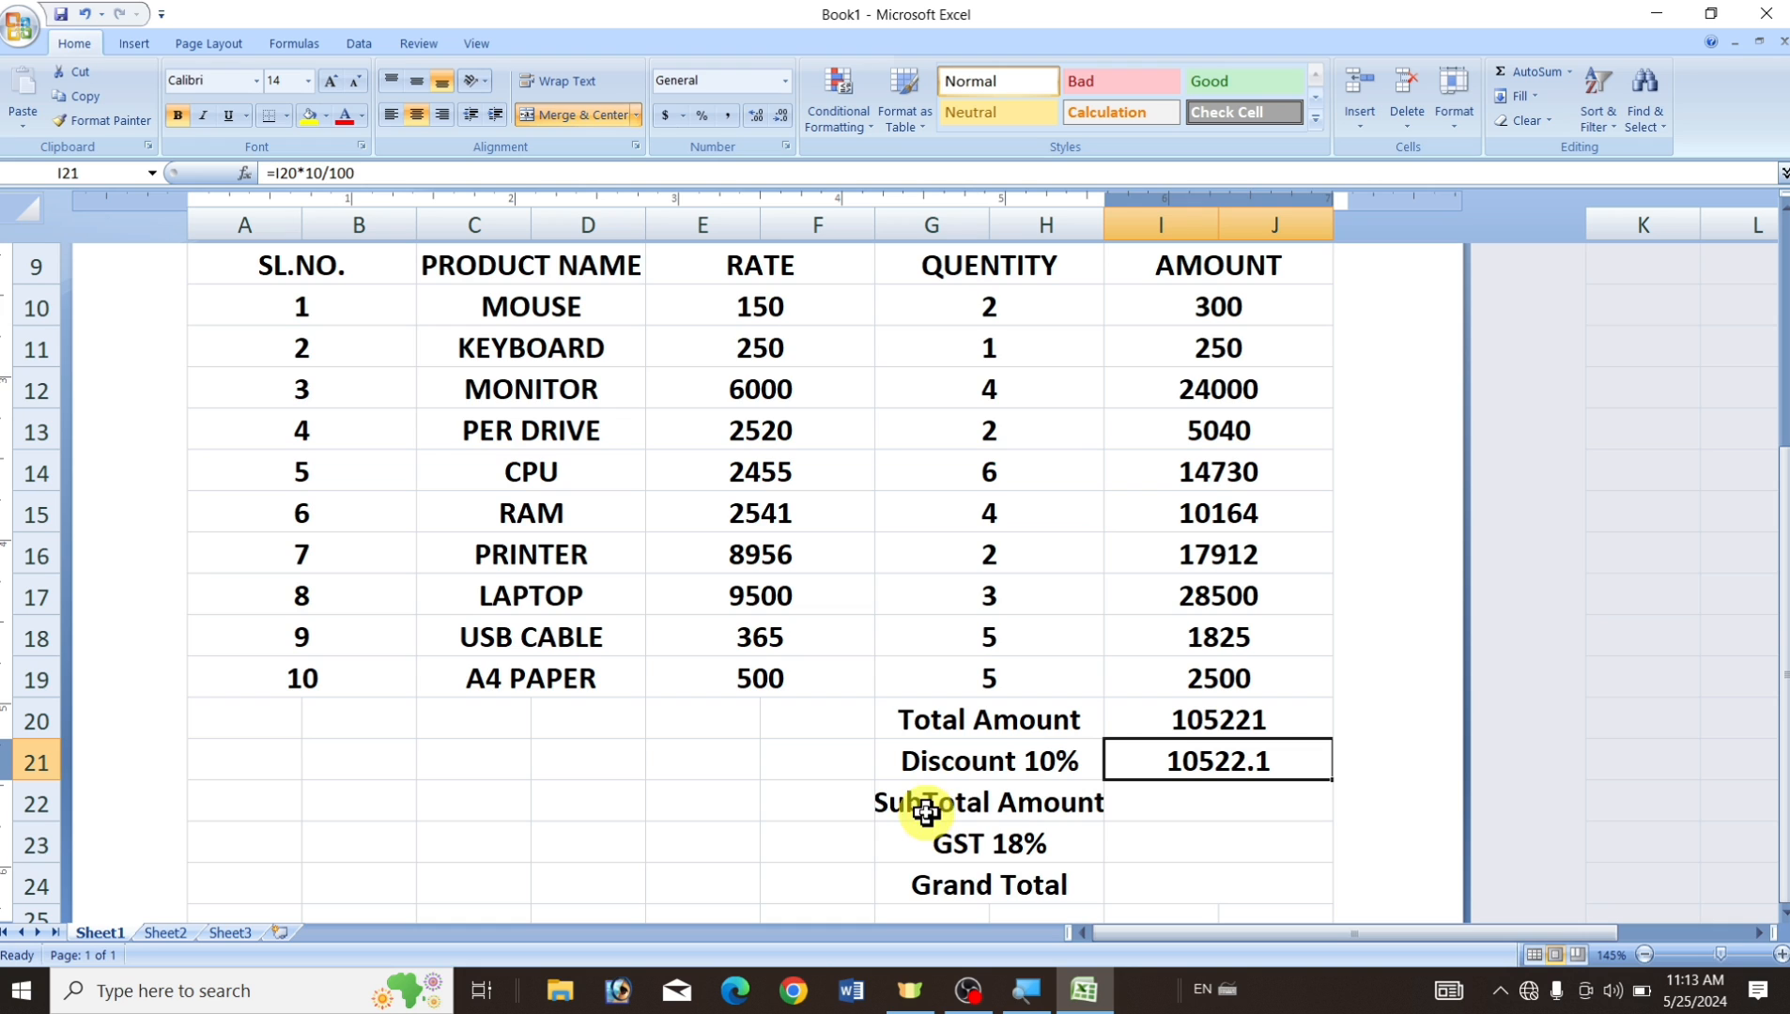
left_click(1208, 810)
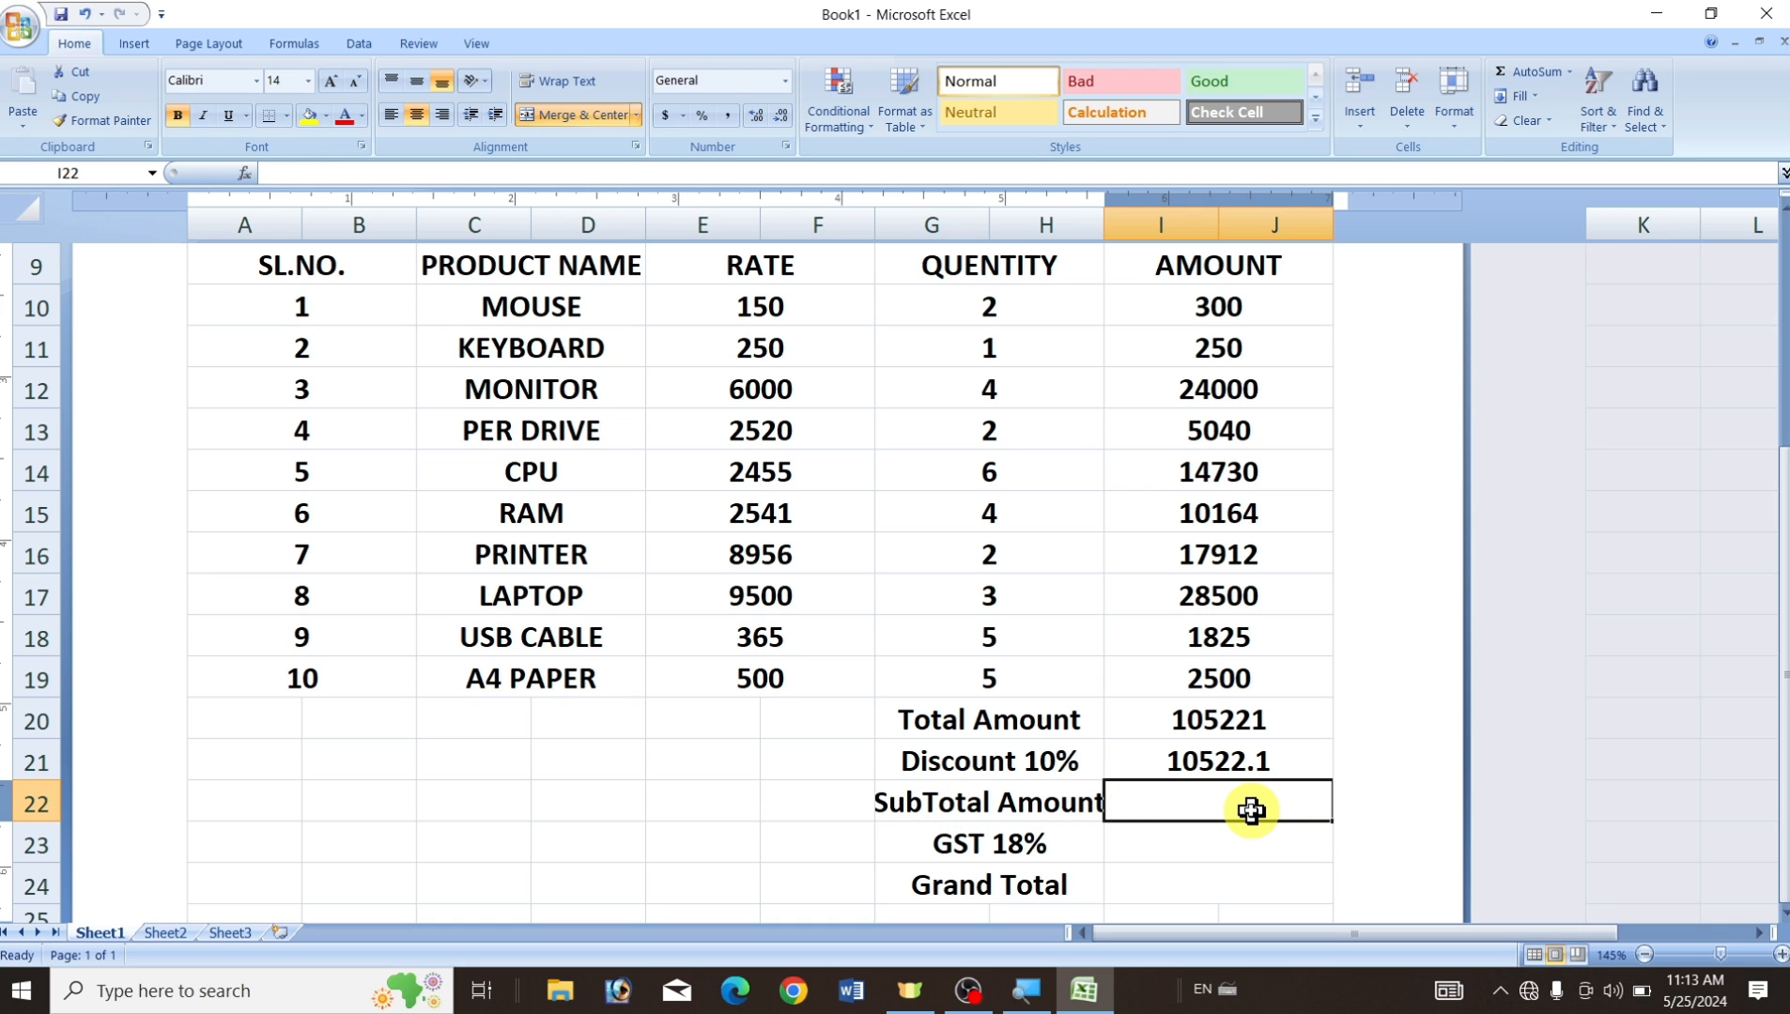
type("=")
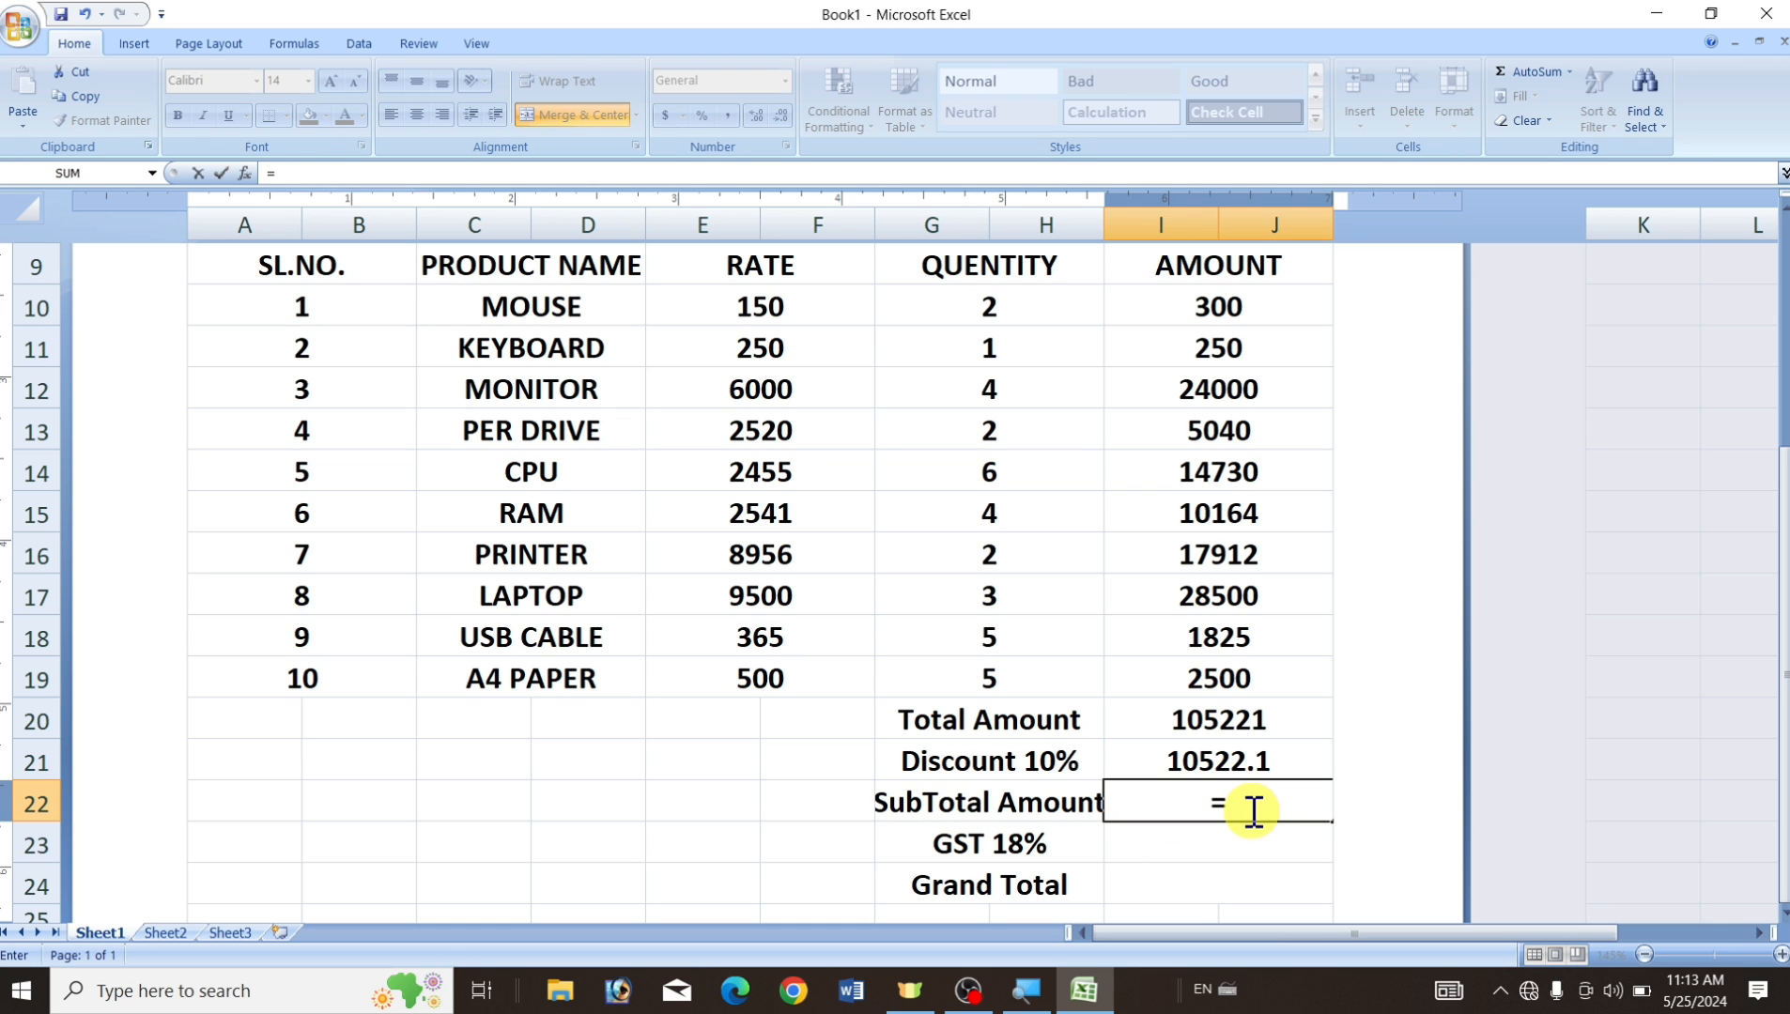
left_click(1264, 719)
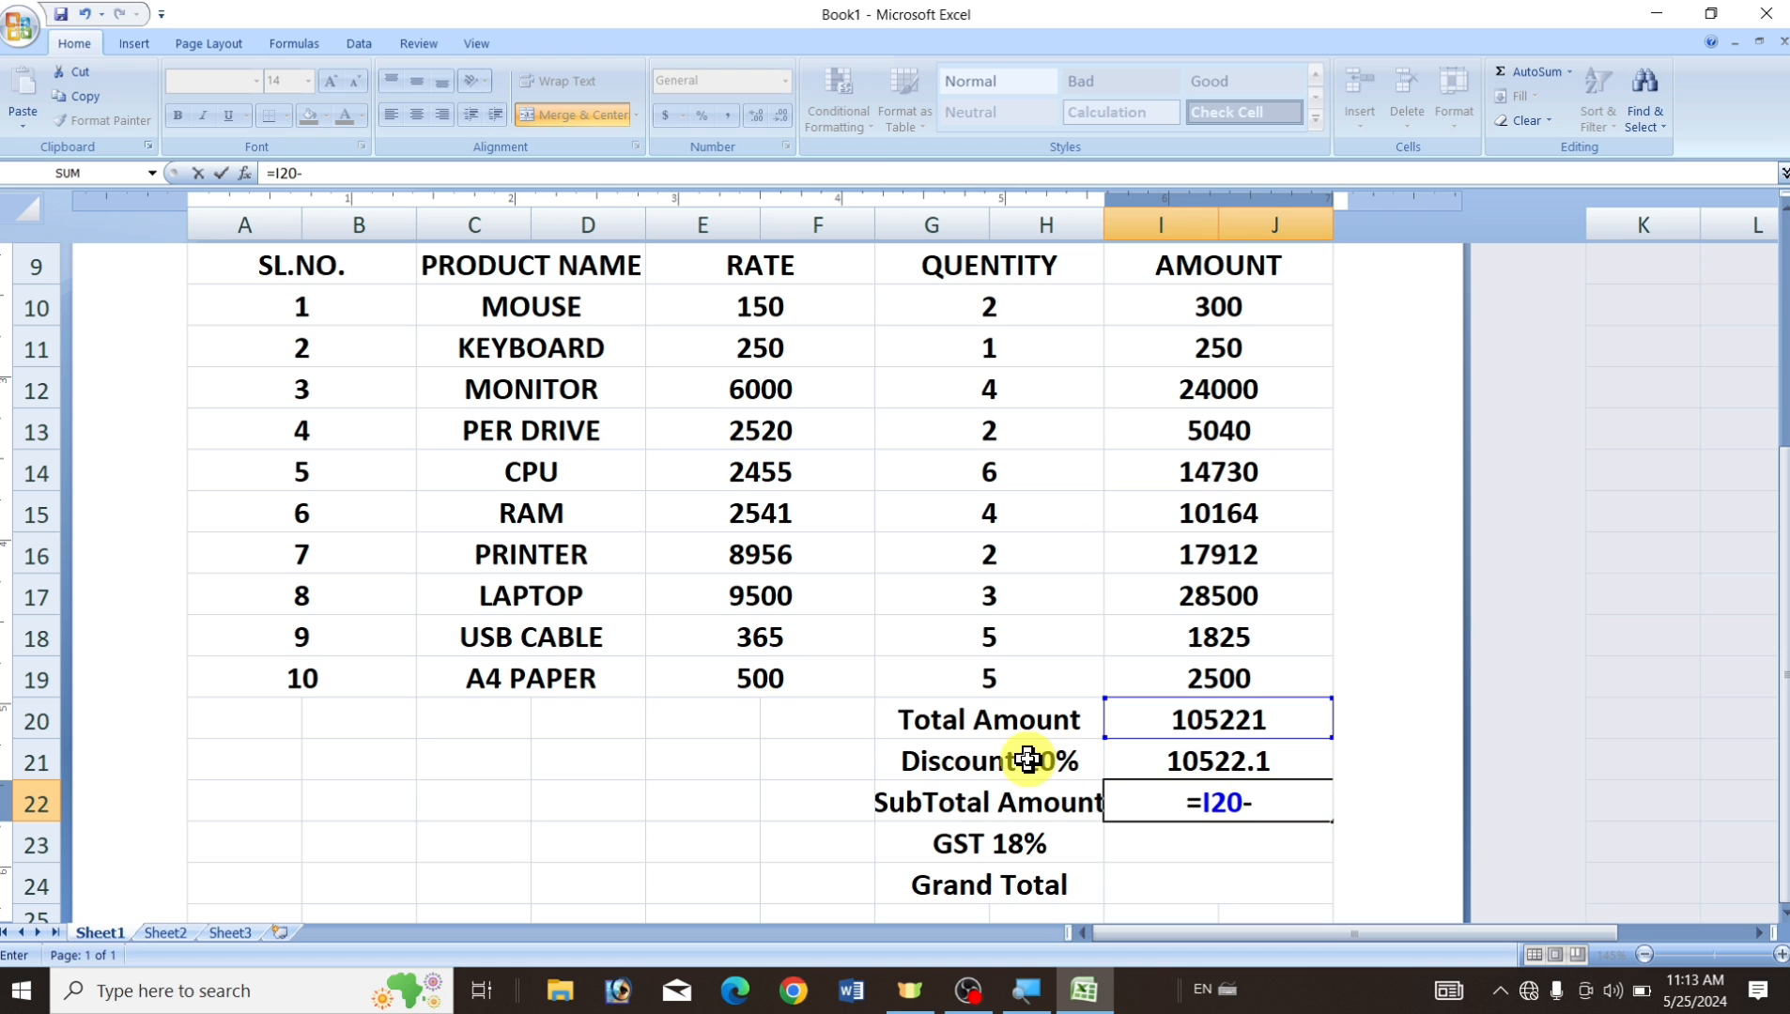
left_click(1286, 766)
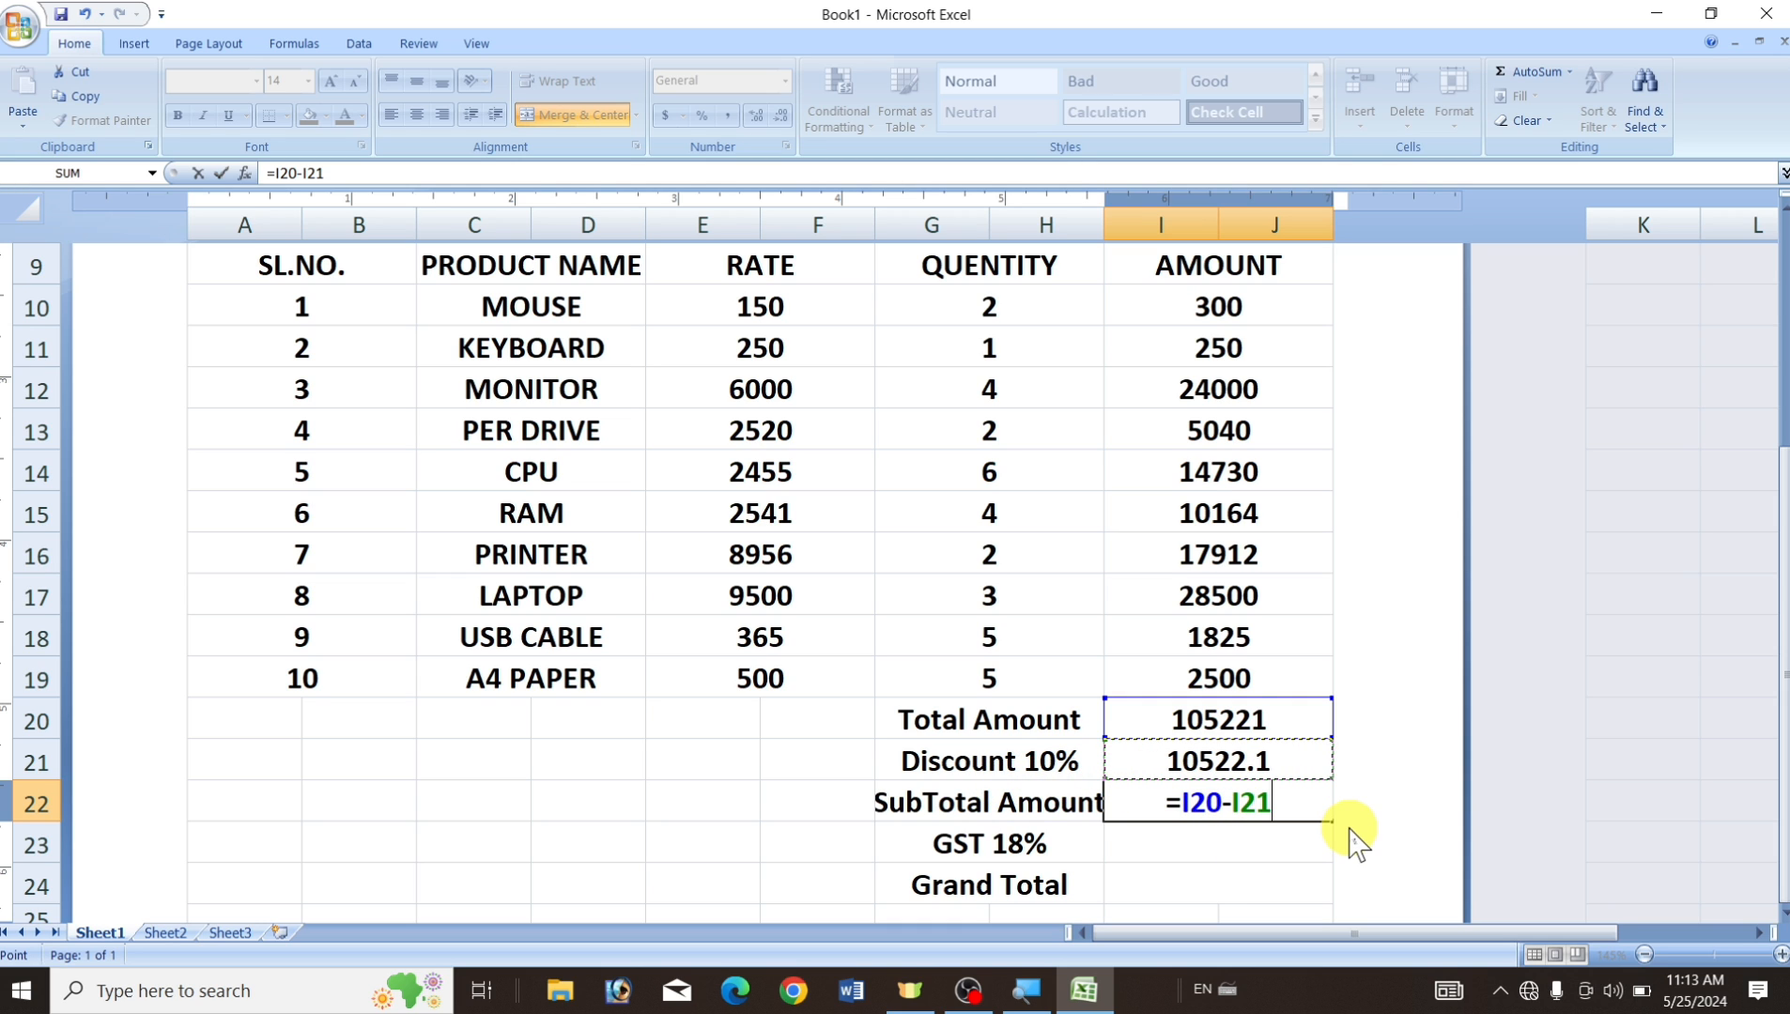
key("Return")
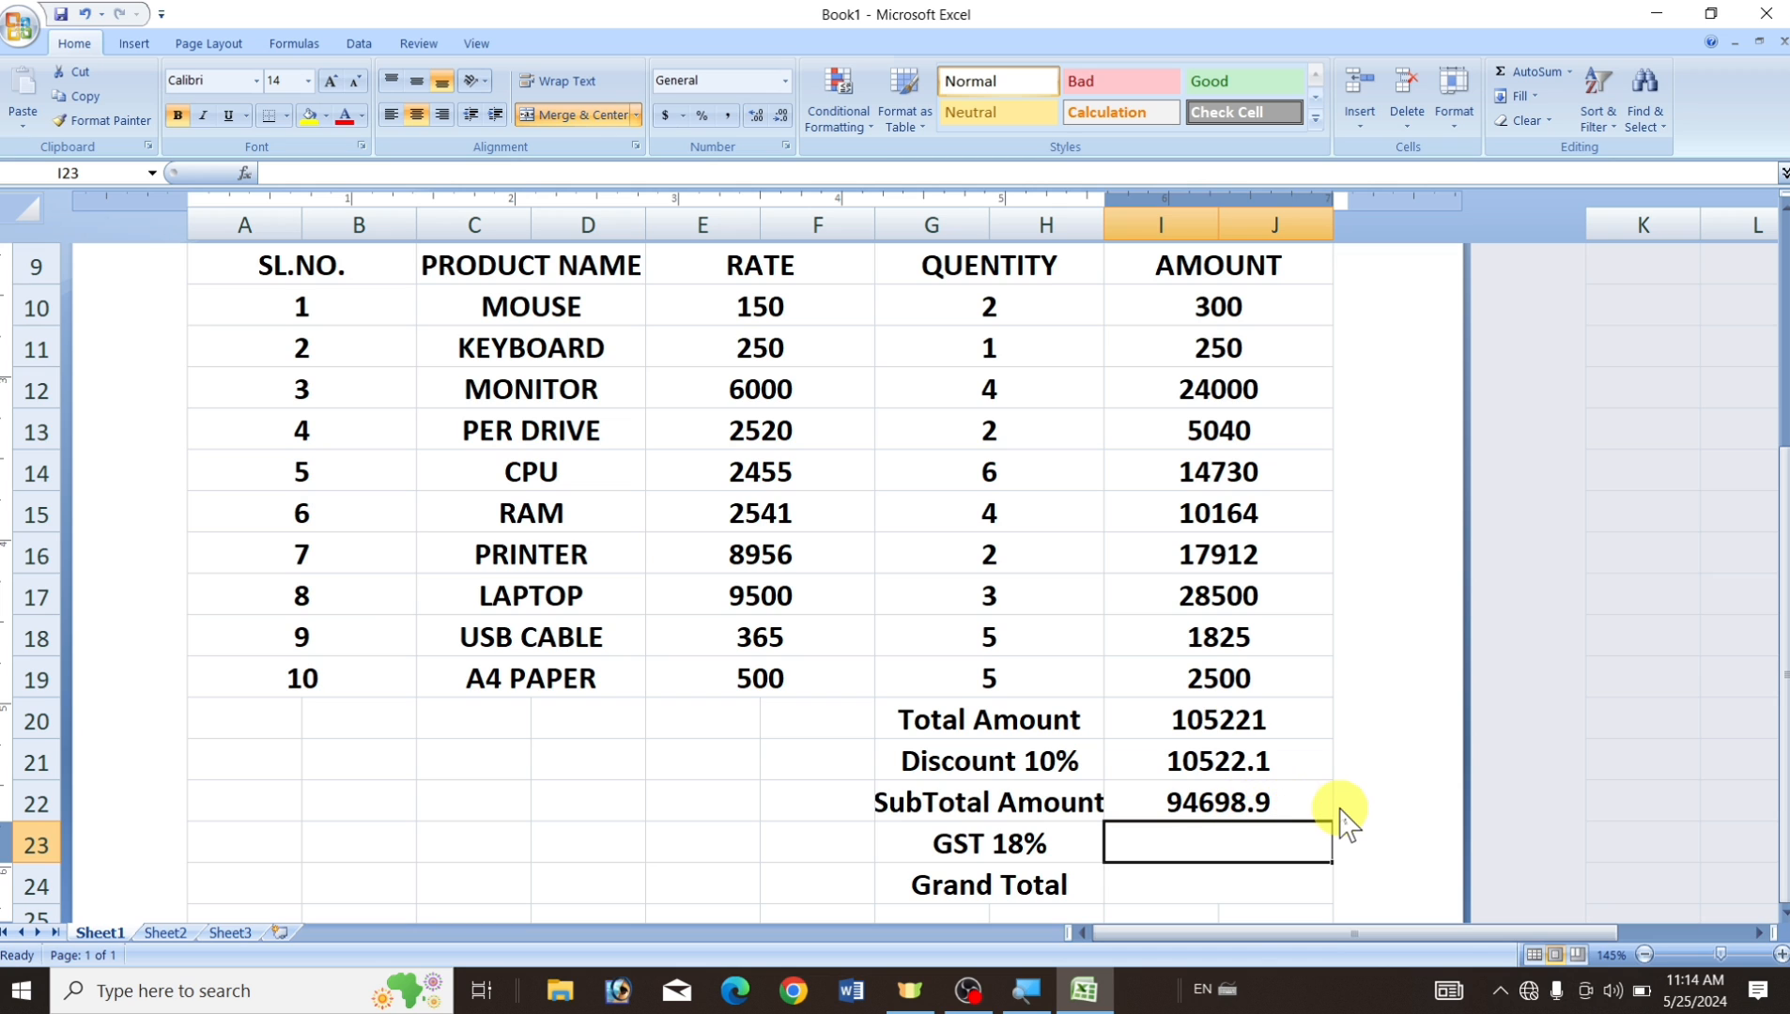
Enter the GST 18% formula in I23 from the subtotal in I22, giving 17045.802.
scroll(1345, 817, "down", 3)
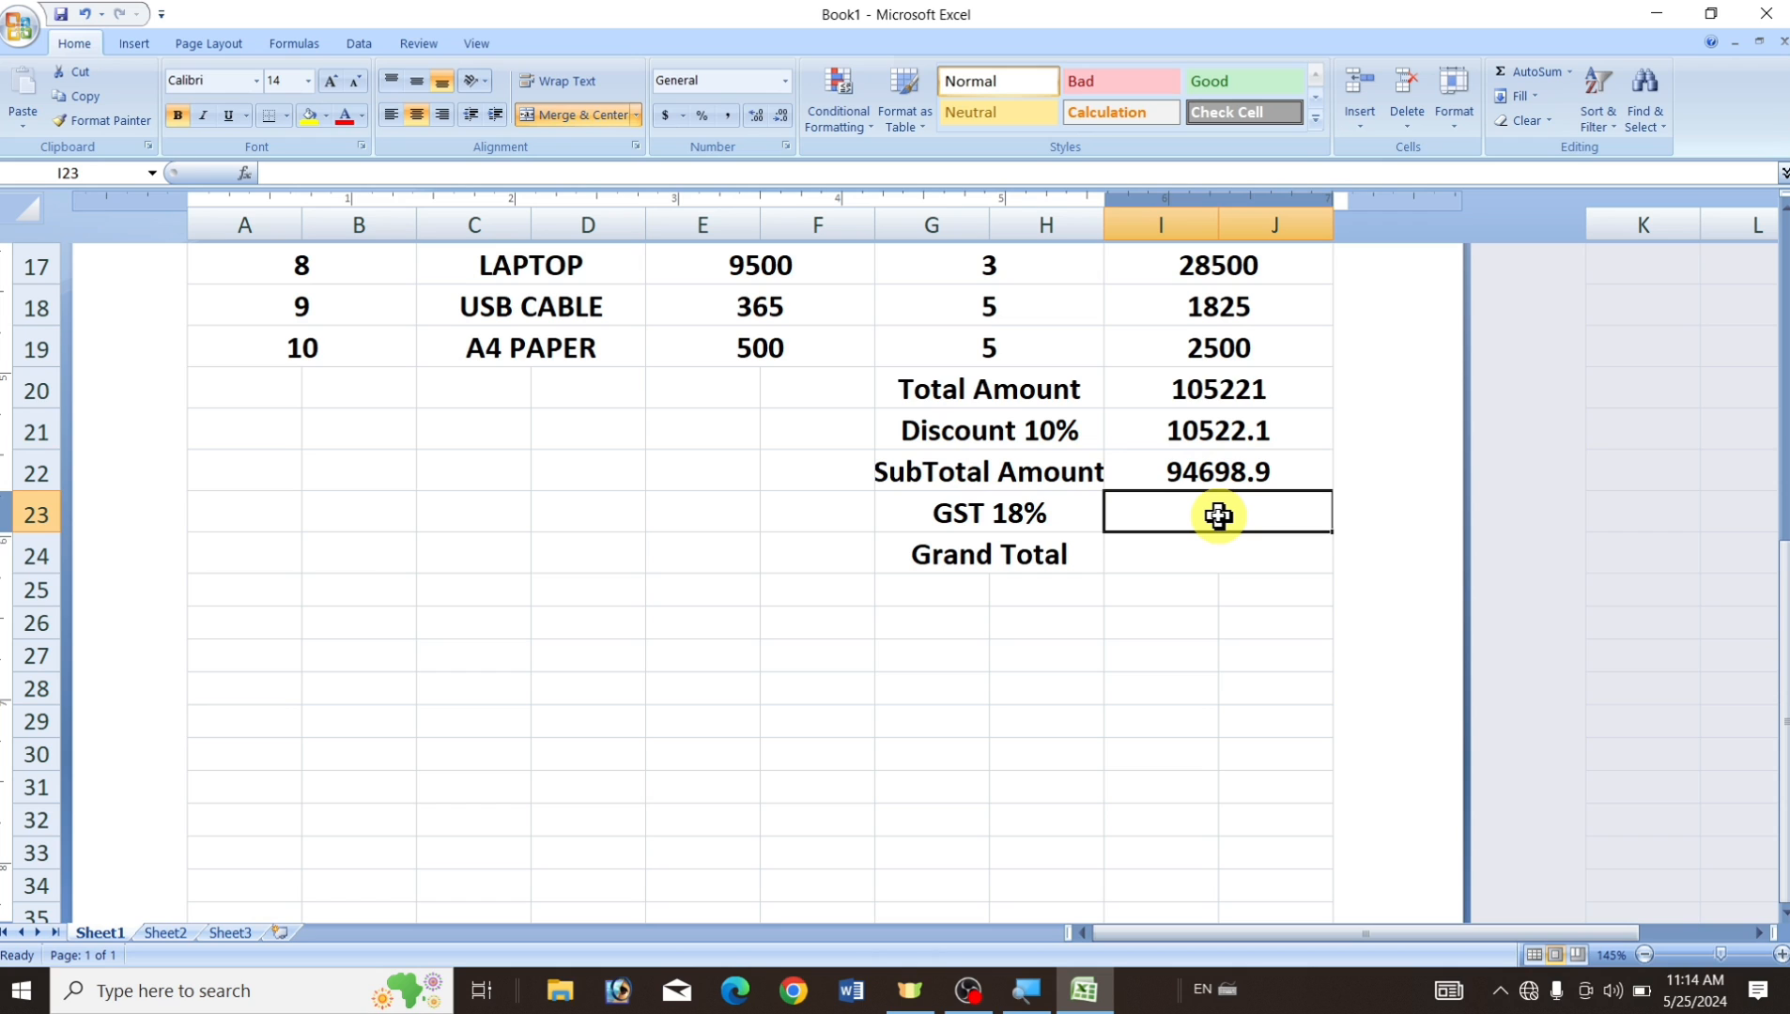
type("=")
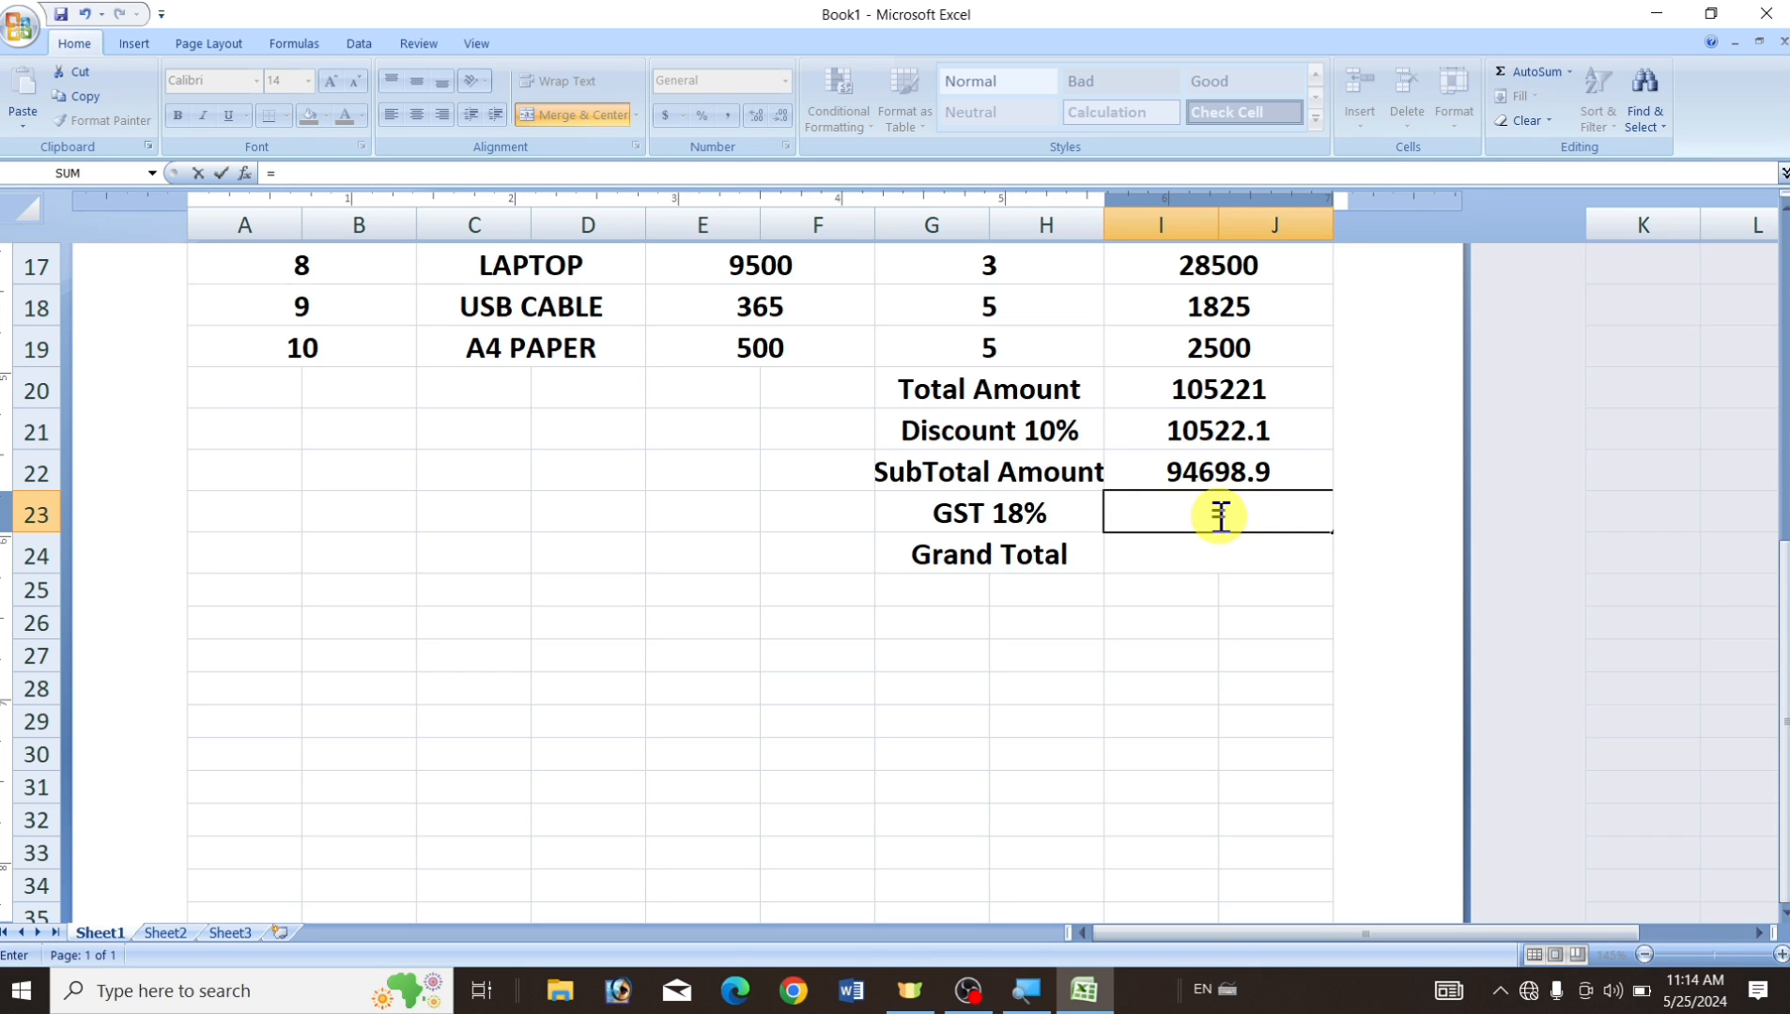
left_click(1268, 470)
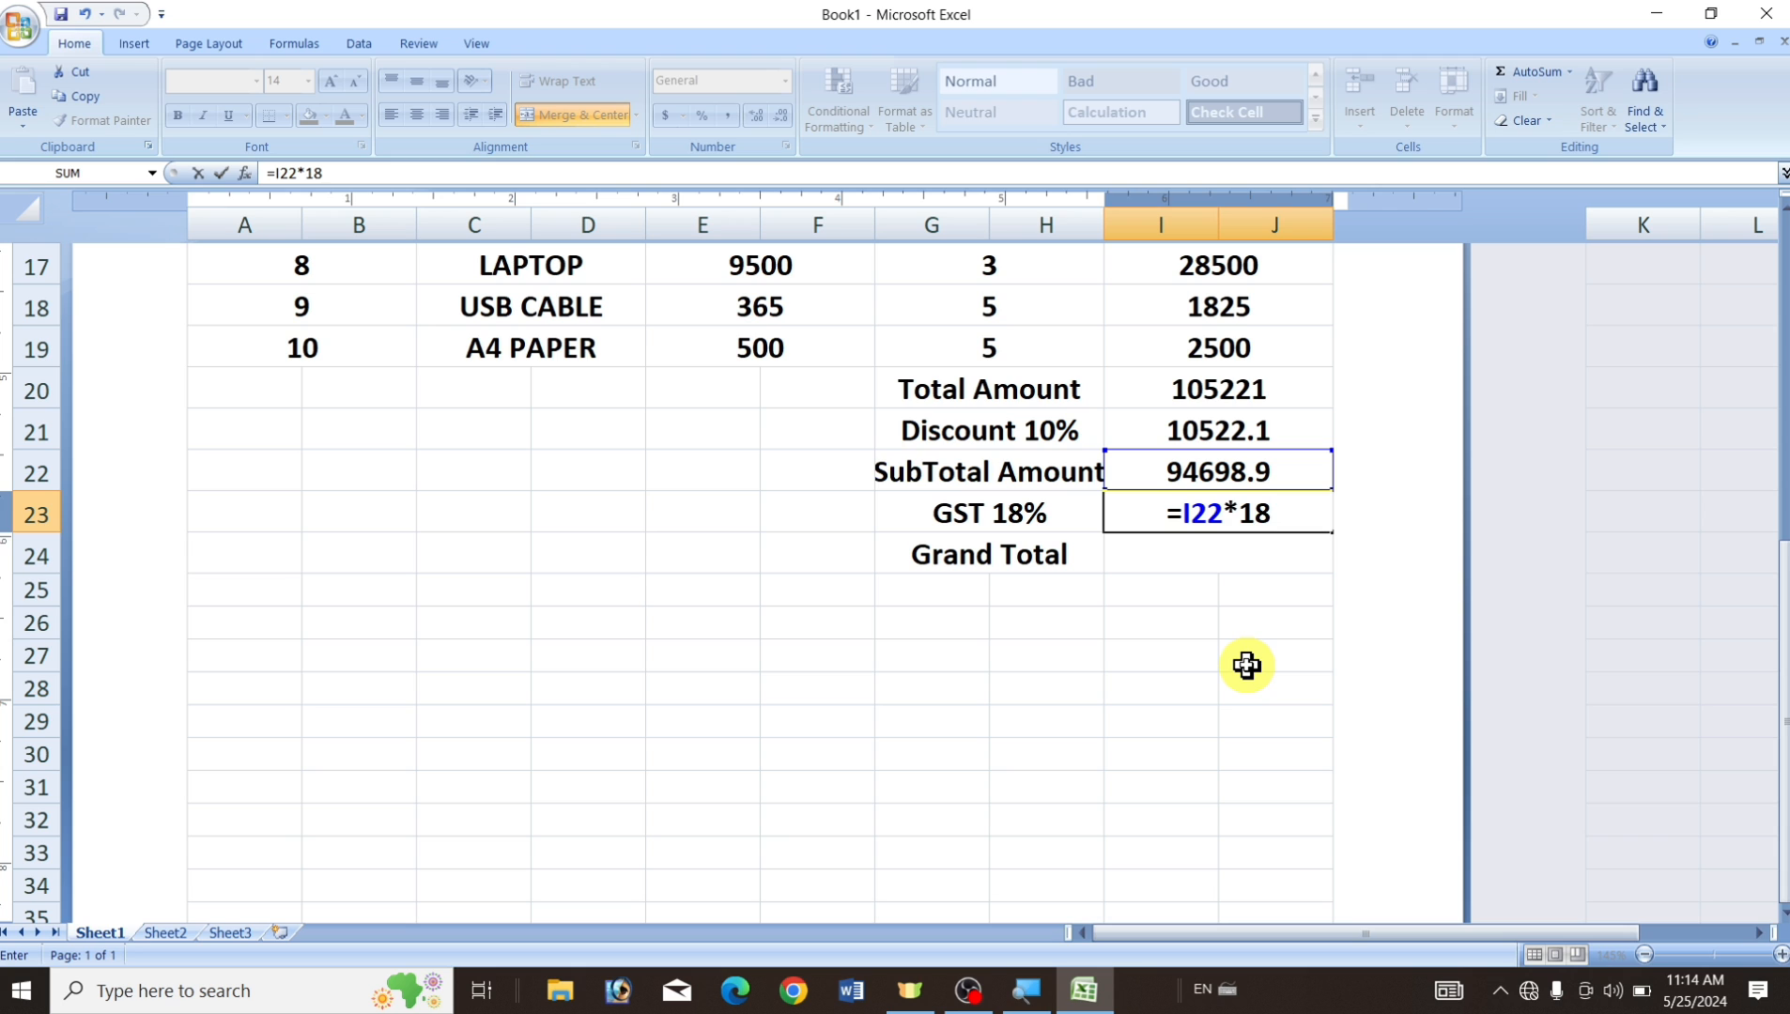
type("00")
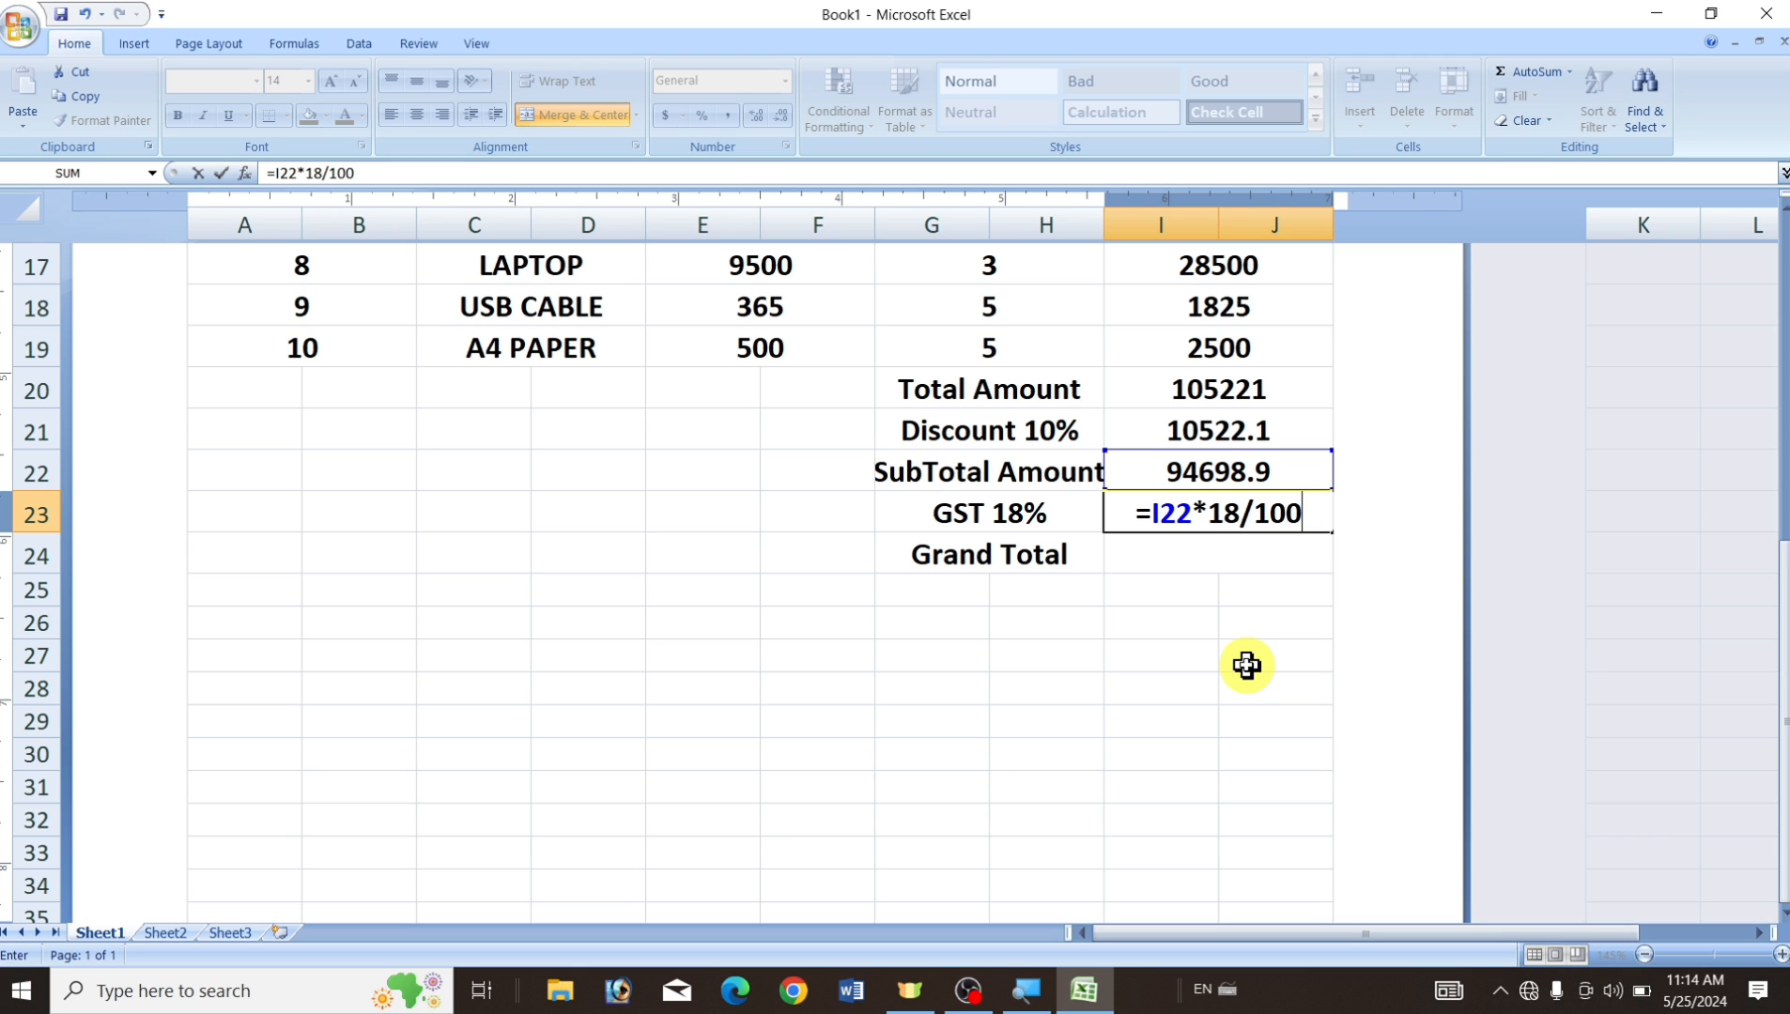
key("Return")
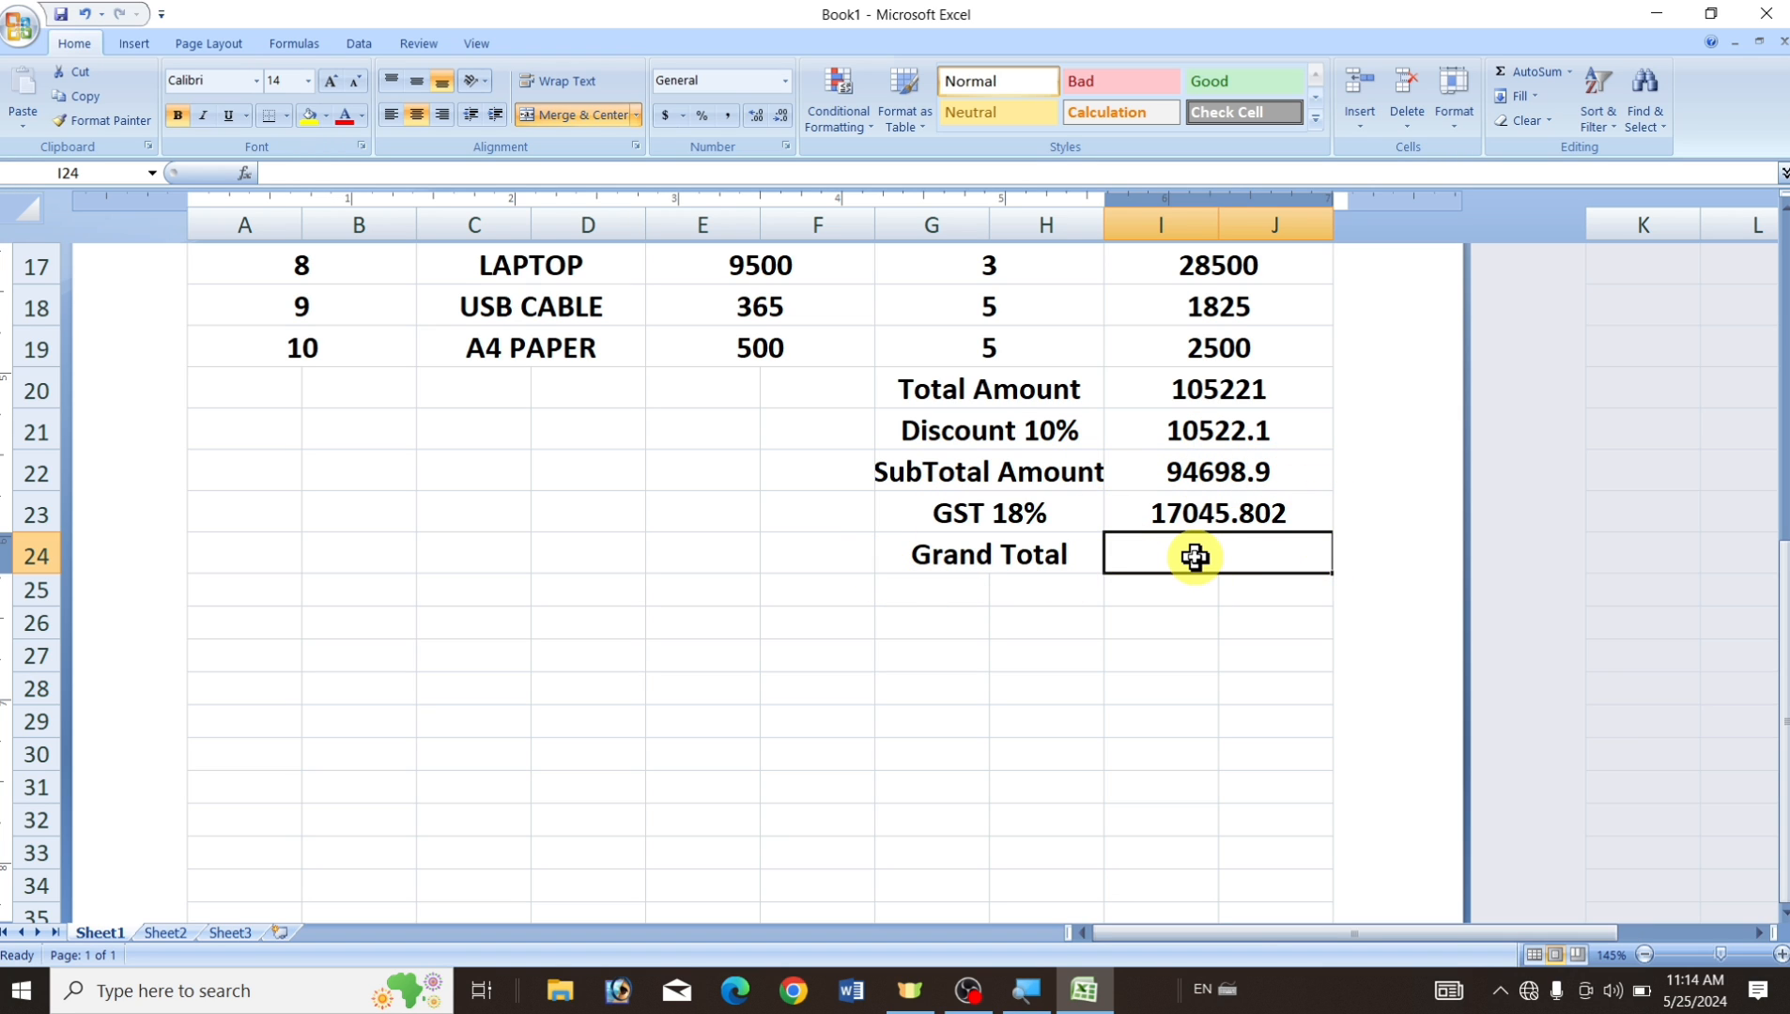
Enter =I22+I23 in I24 so the Grand Total shows 111744.702.
type("=")
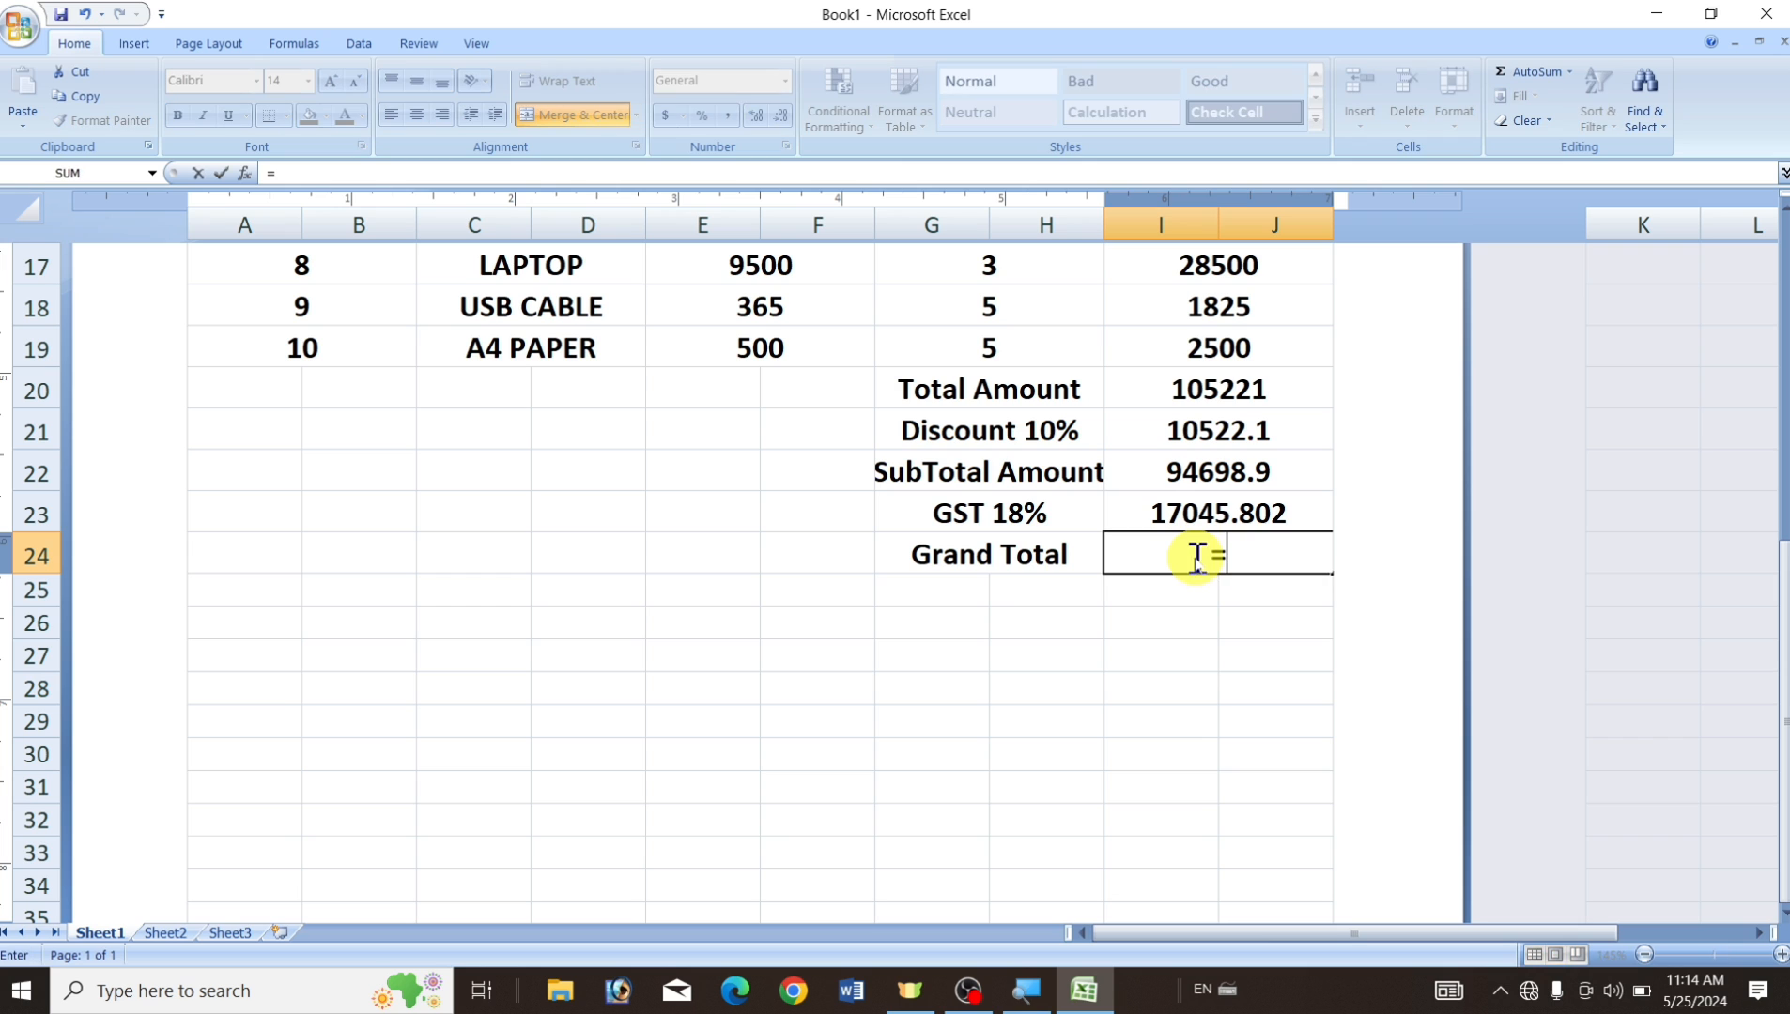
left_click(1200, 475)
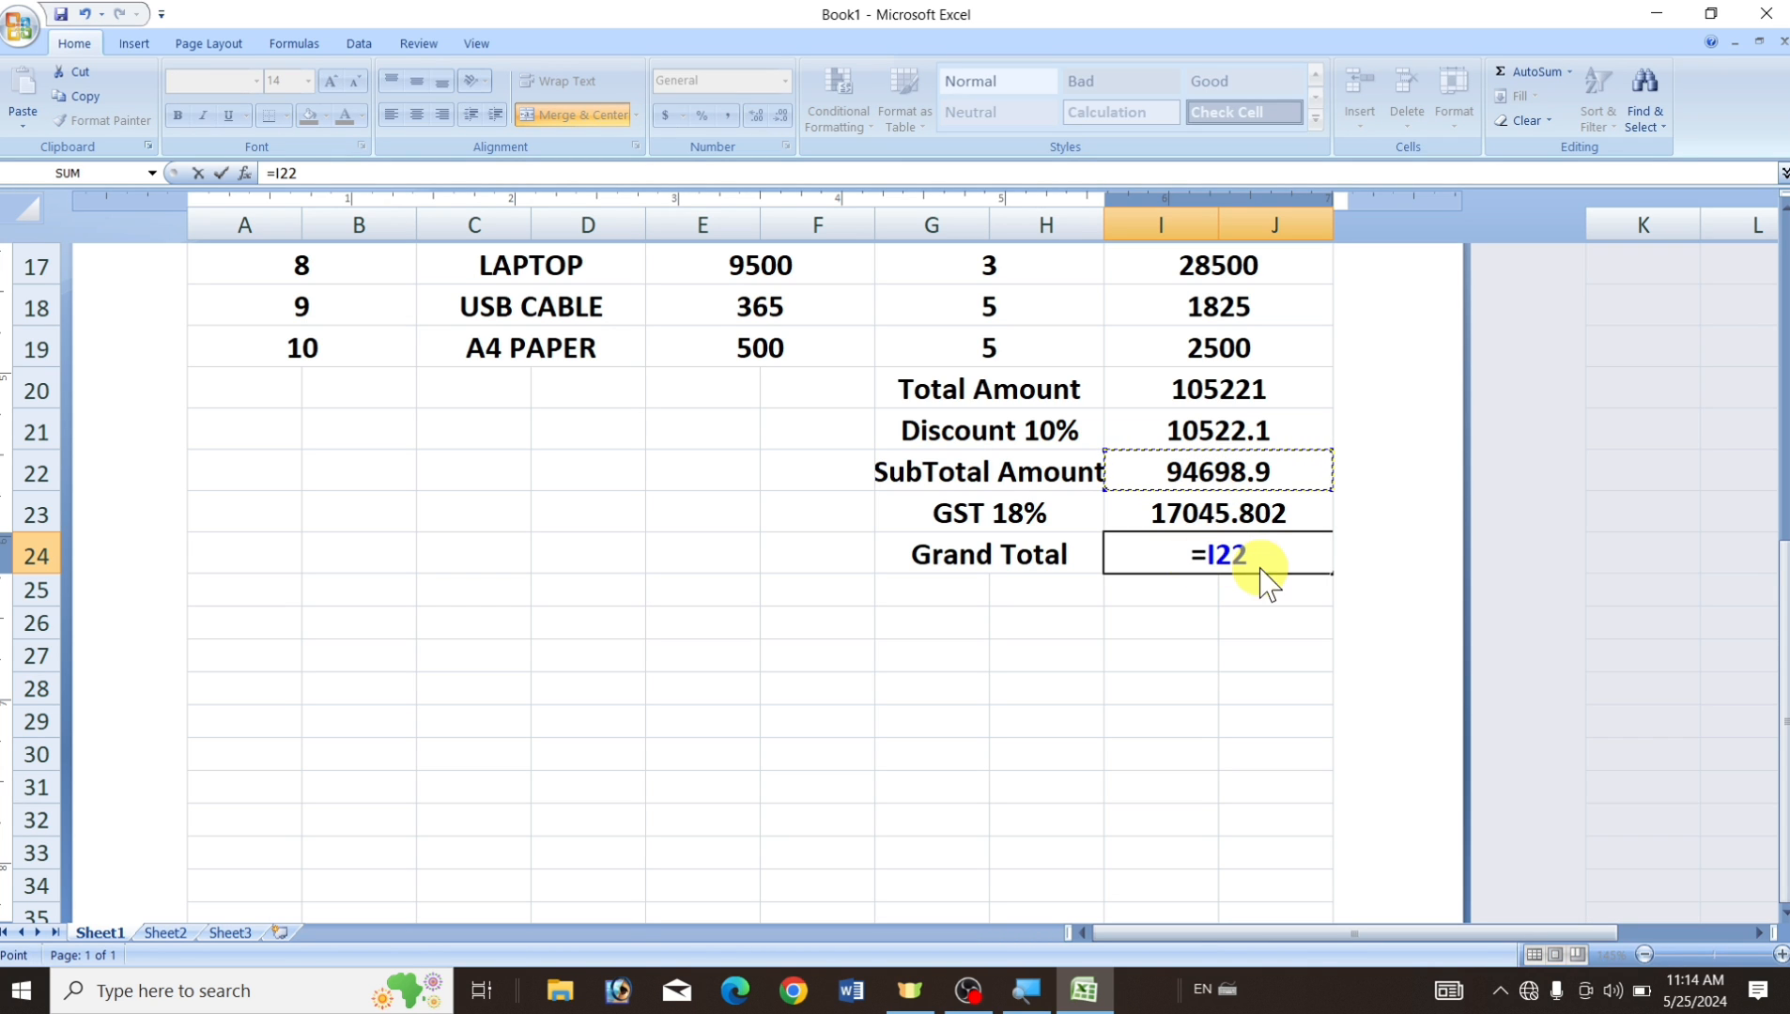
type("+")
left_click(1283, 512)
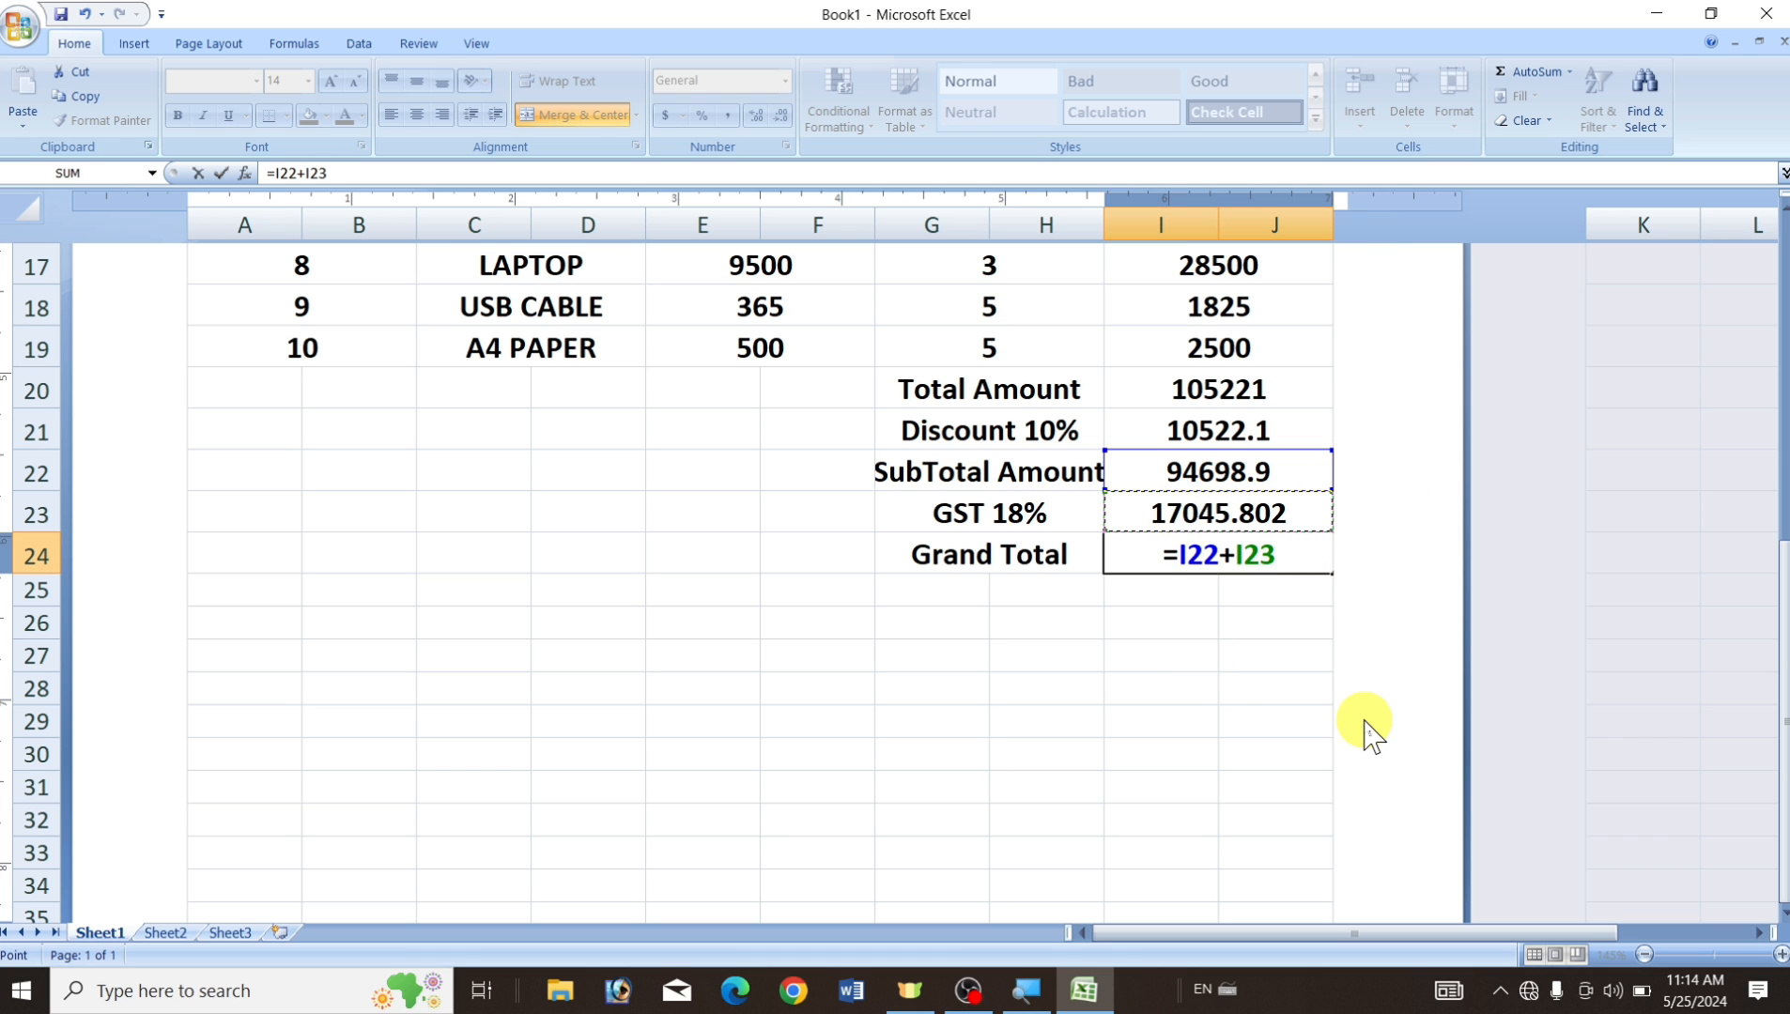
key("Return")
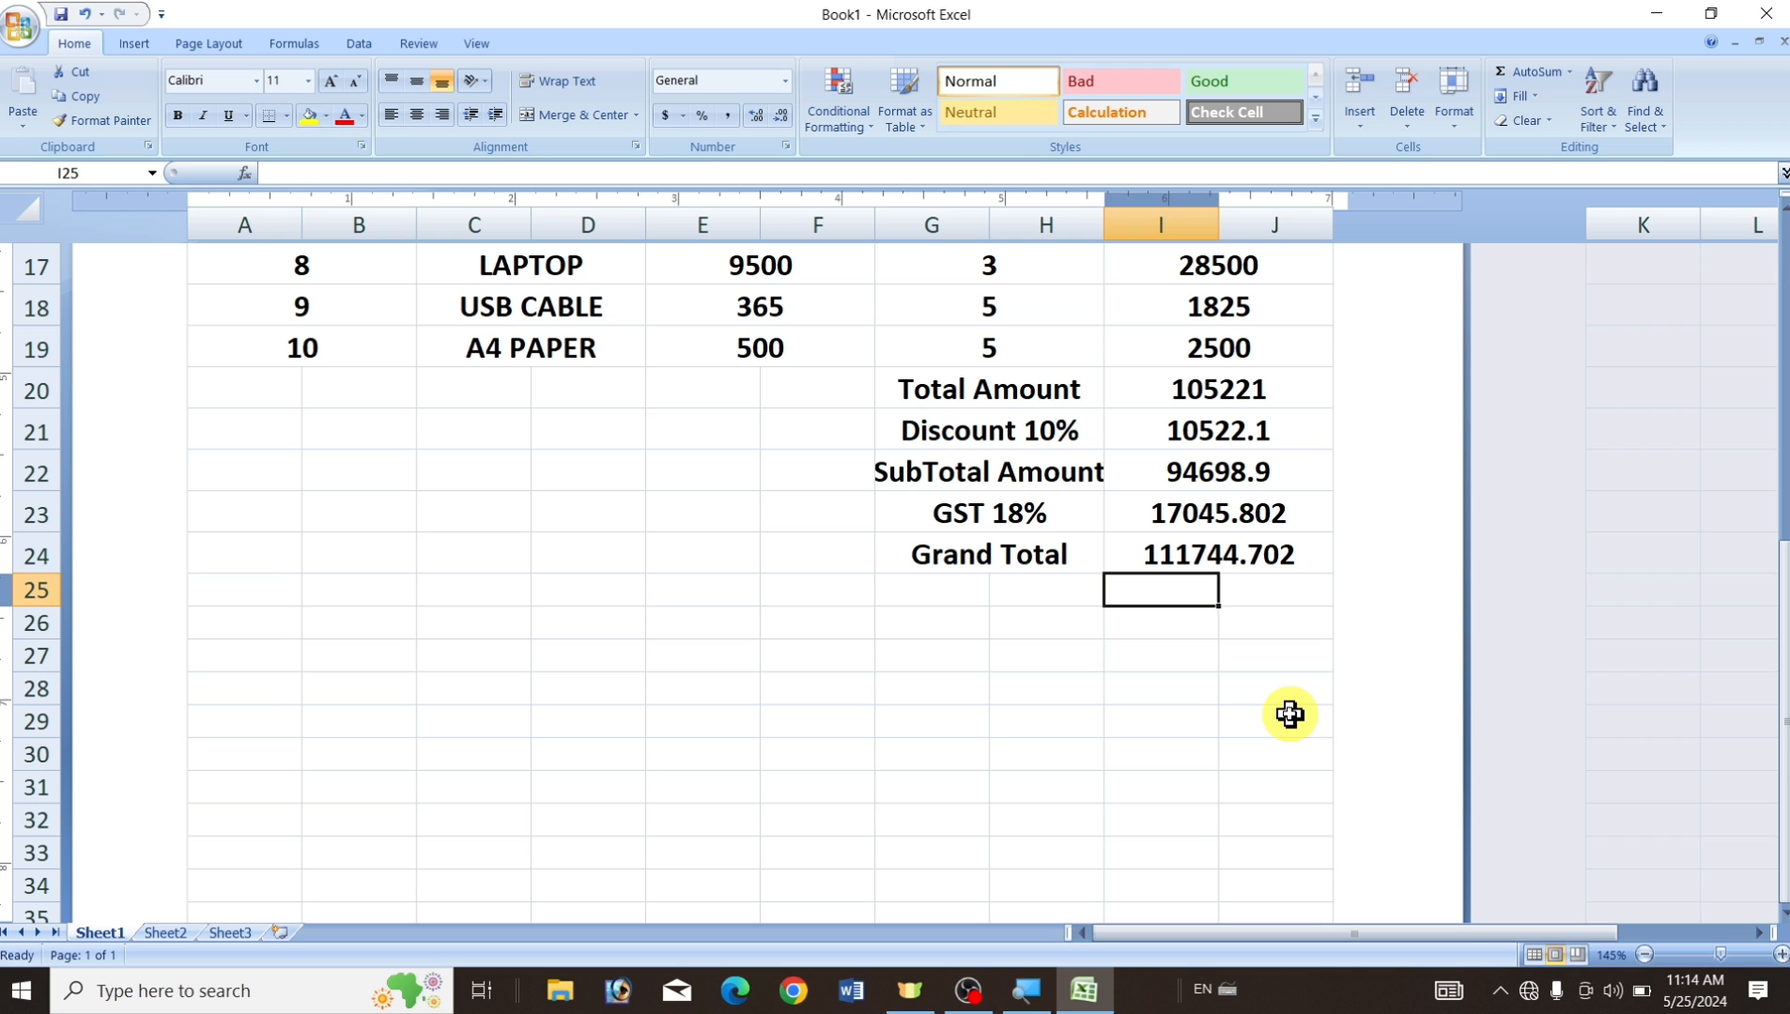
scroll(1262, 713, "up", 6)
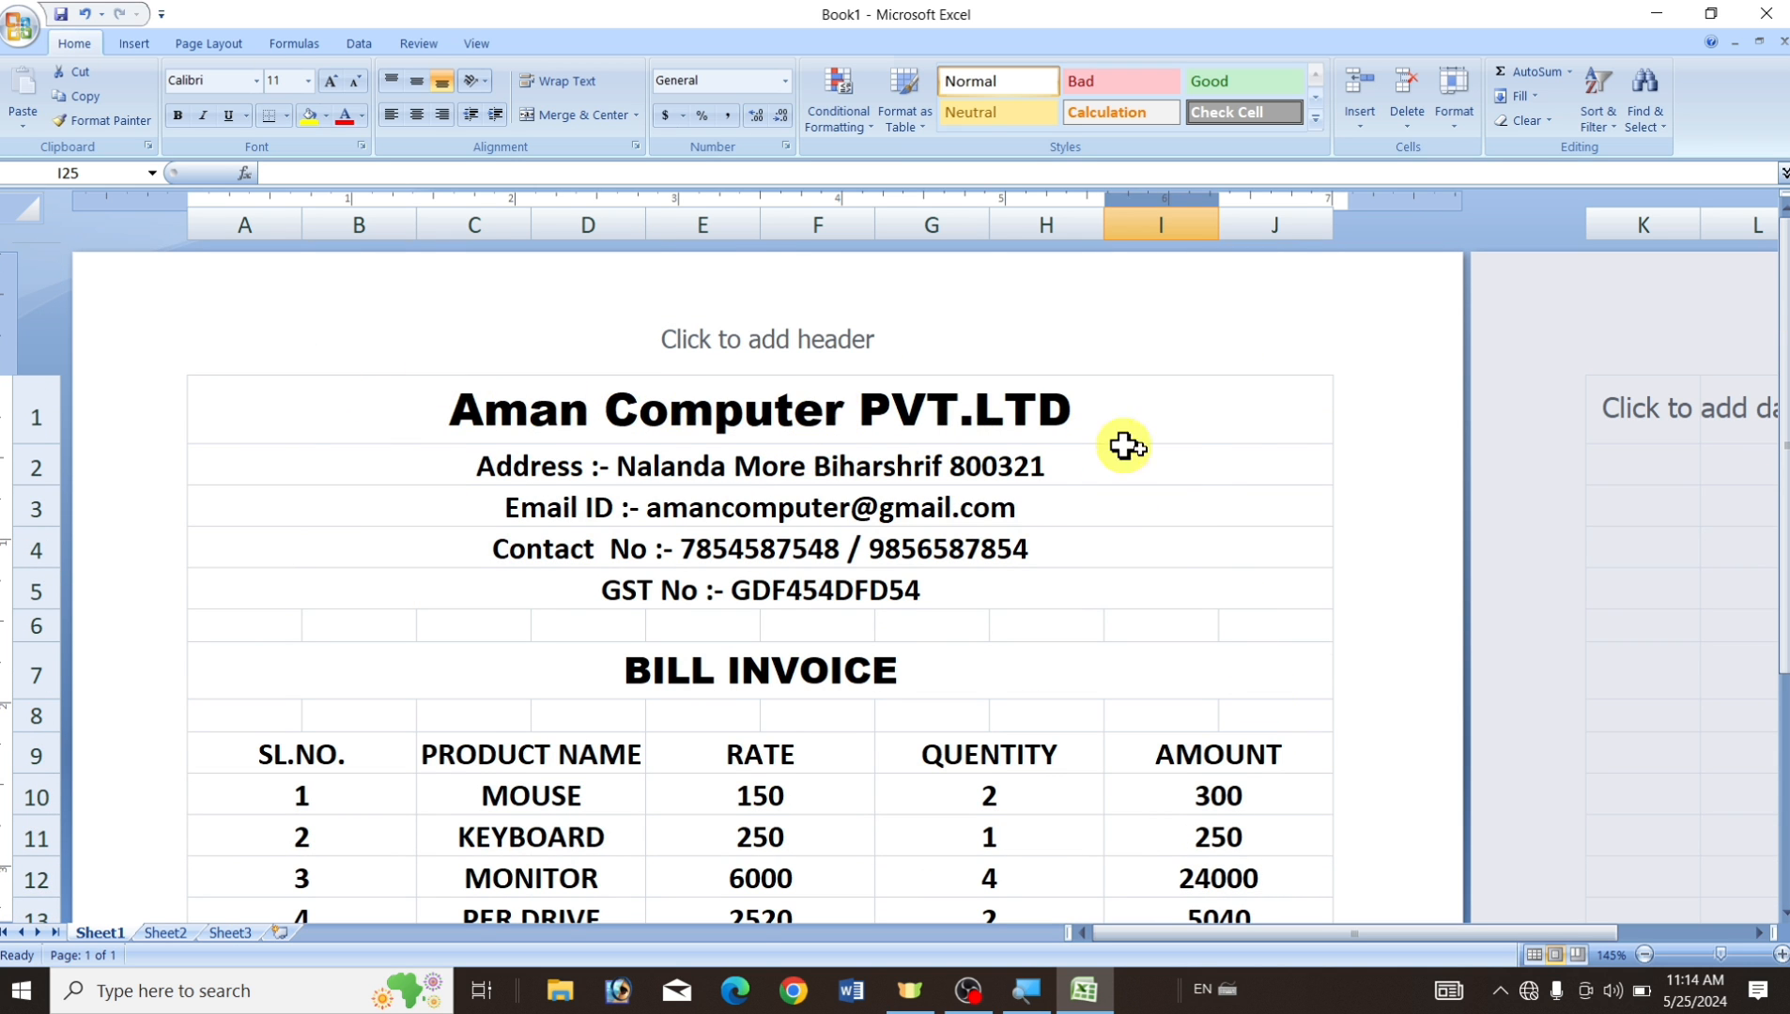
scroll(1155, 470, "down", 3)
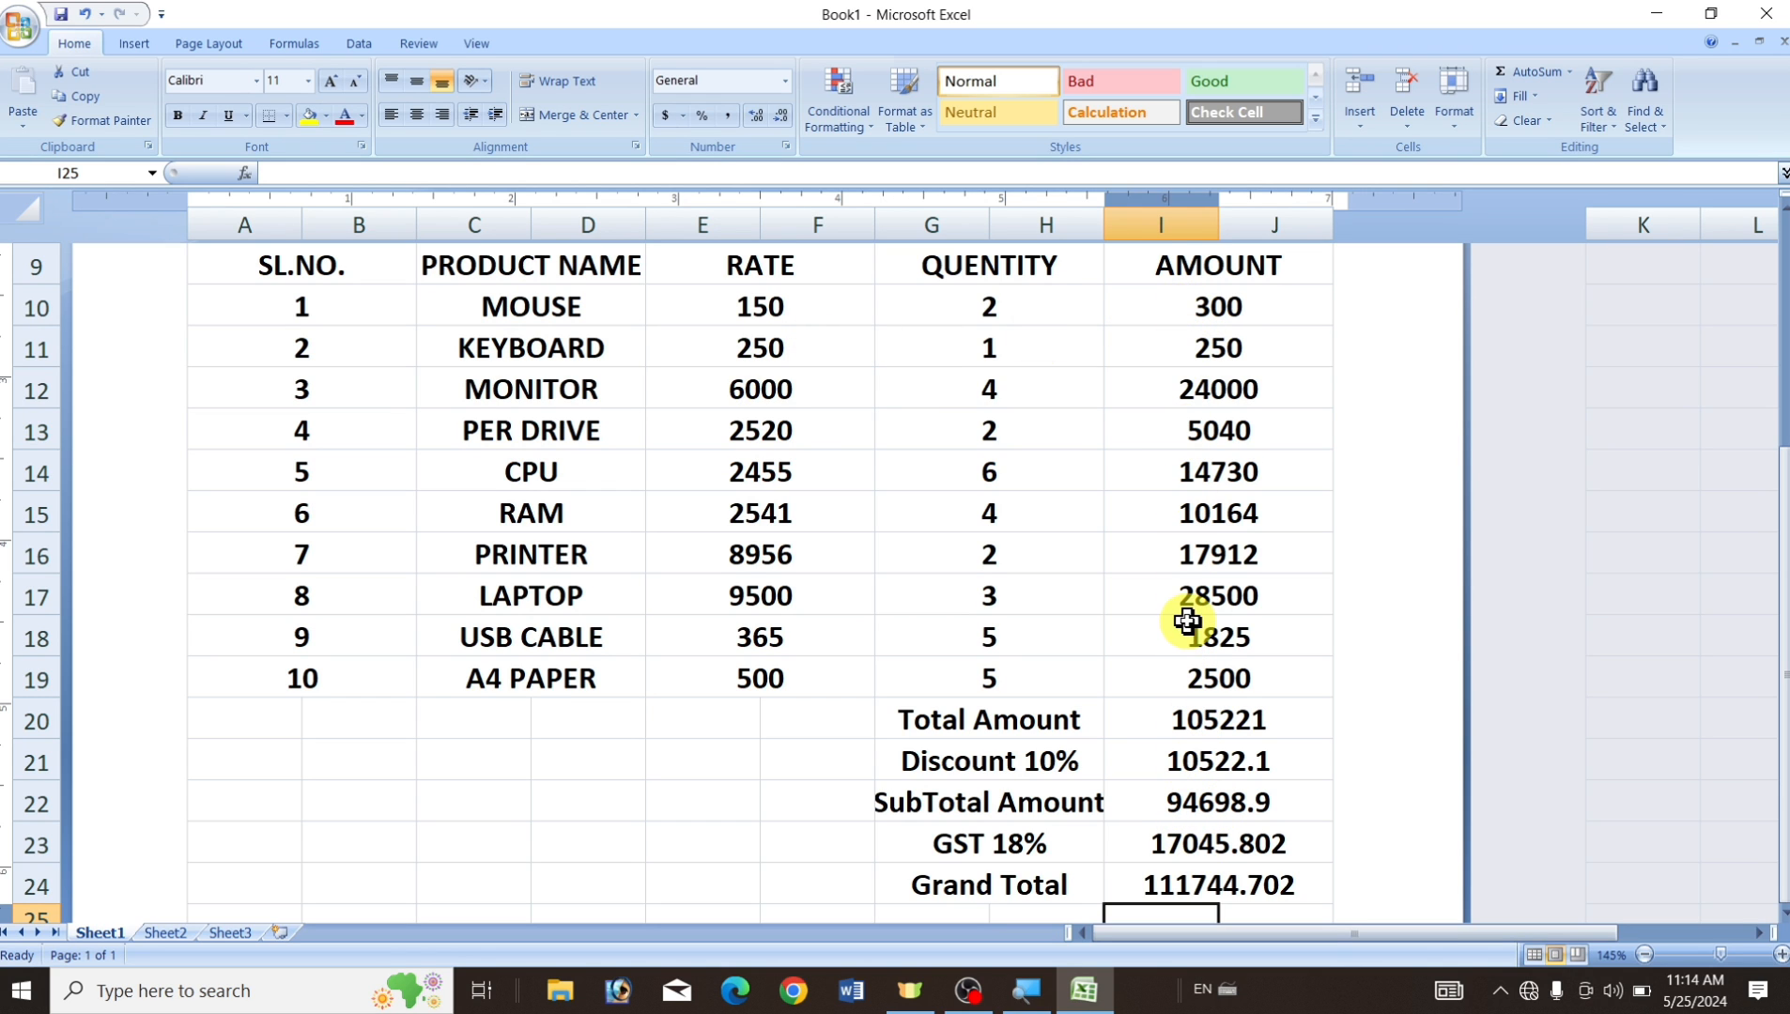
scroll(1190, 602, "up", 3)
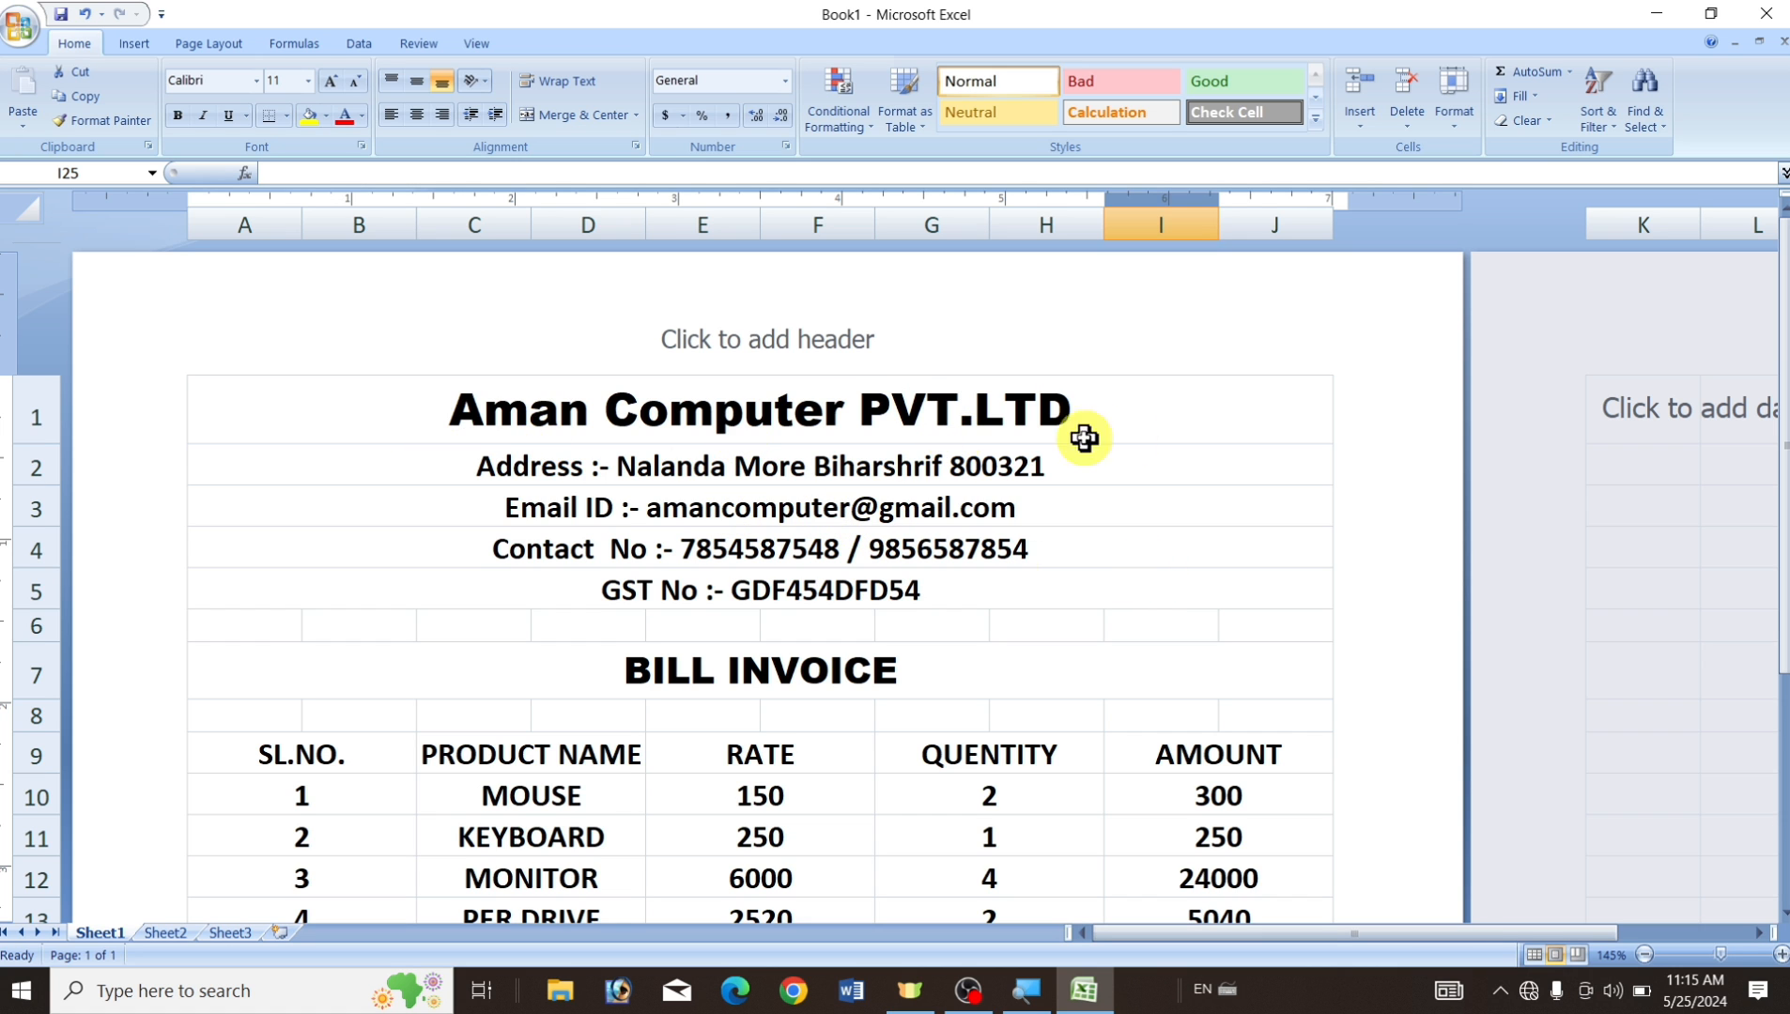
Put an outside border around the invoice area starting at A1.
left_click_drag(224, 387, 1268, 460)
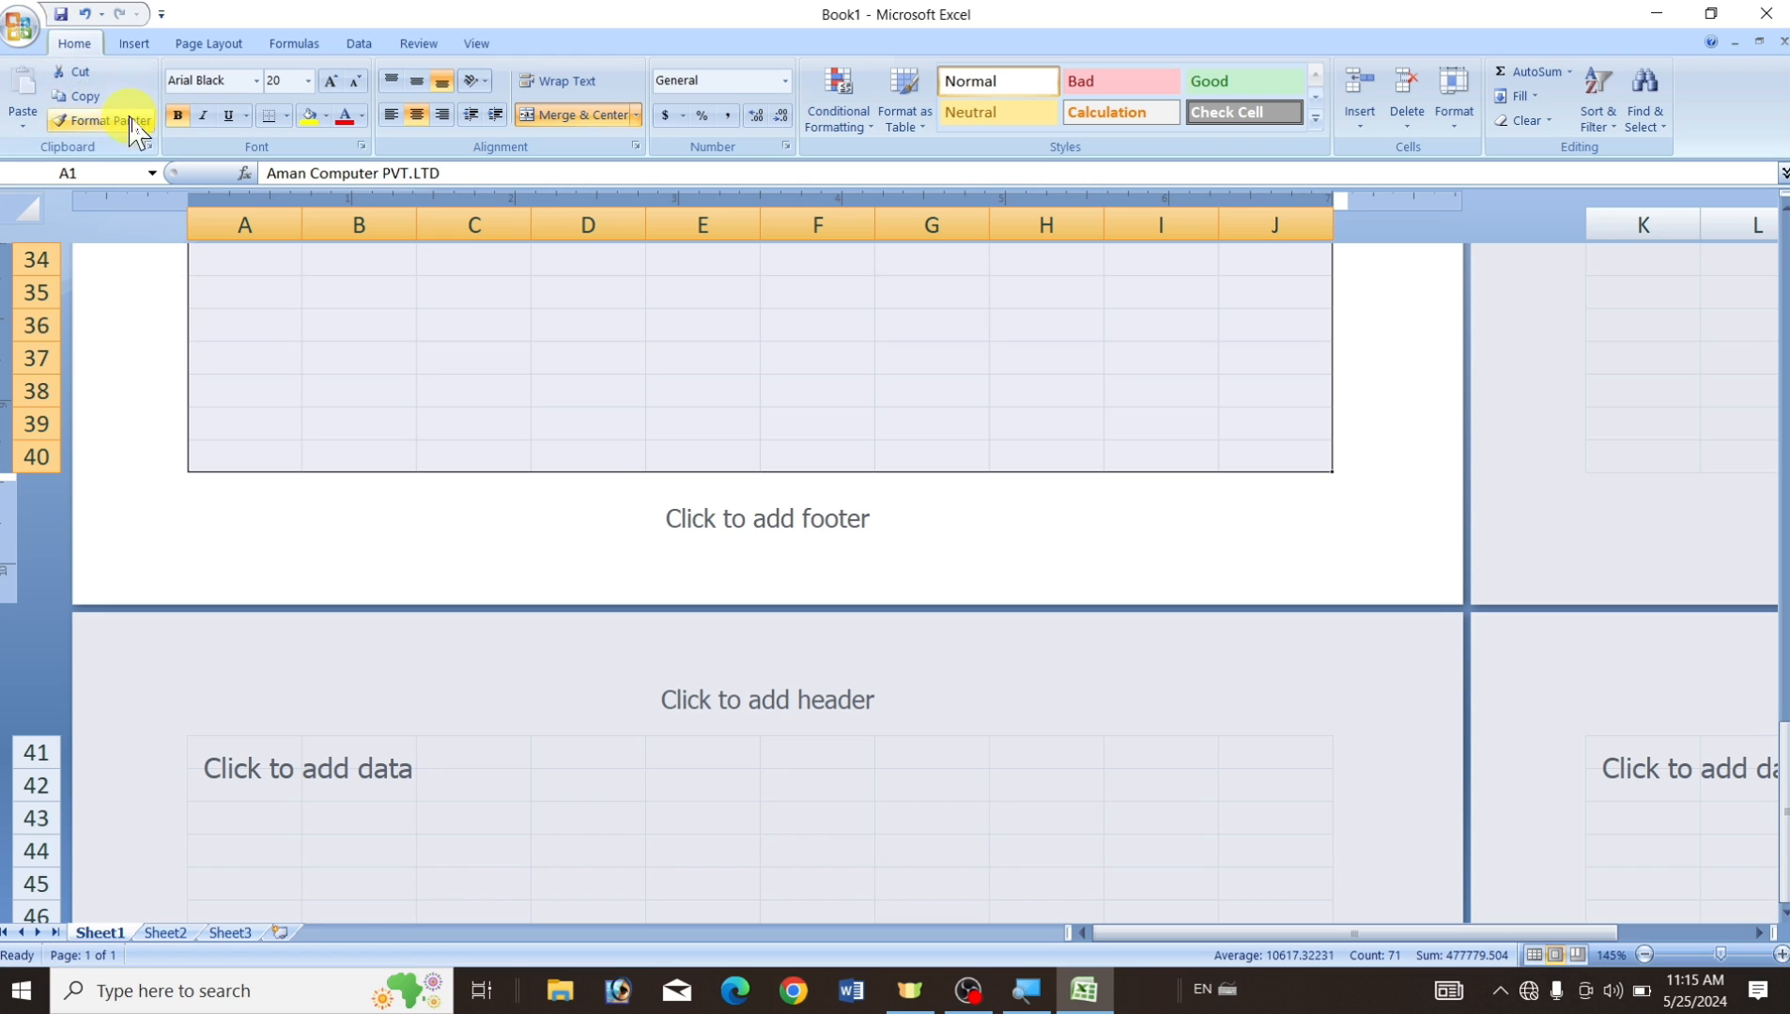
left_click(285, 116)
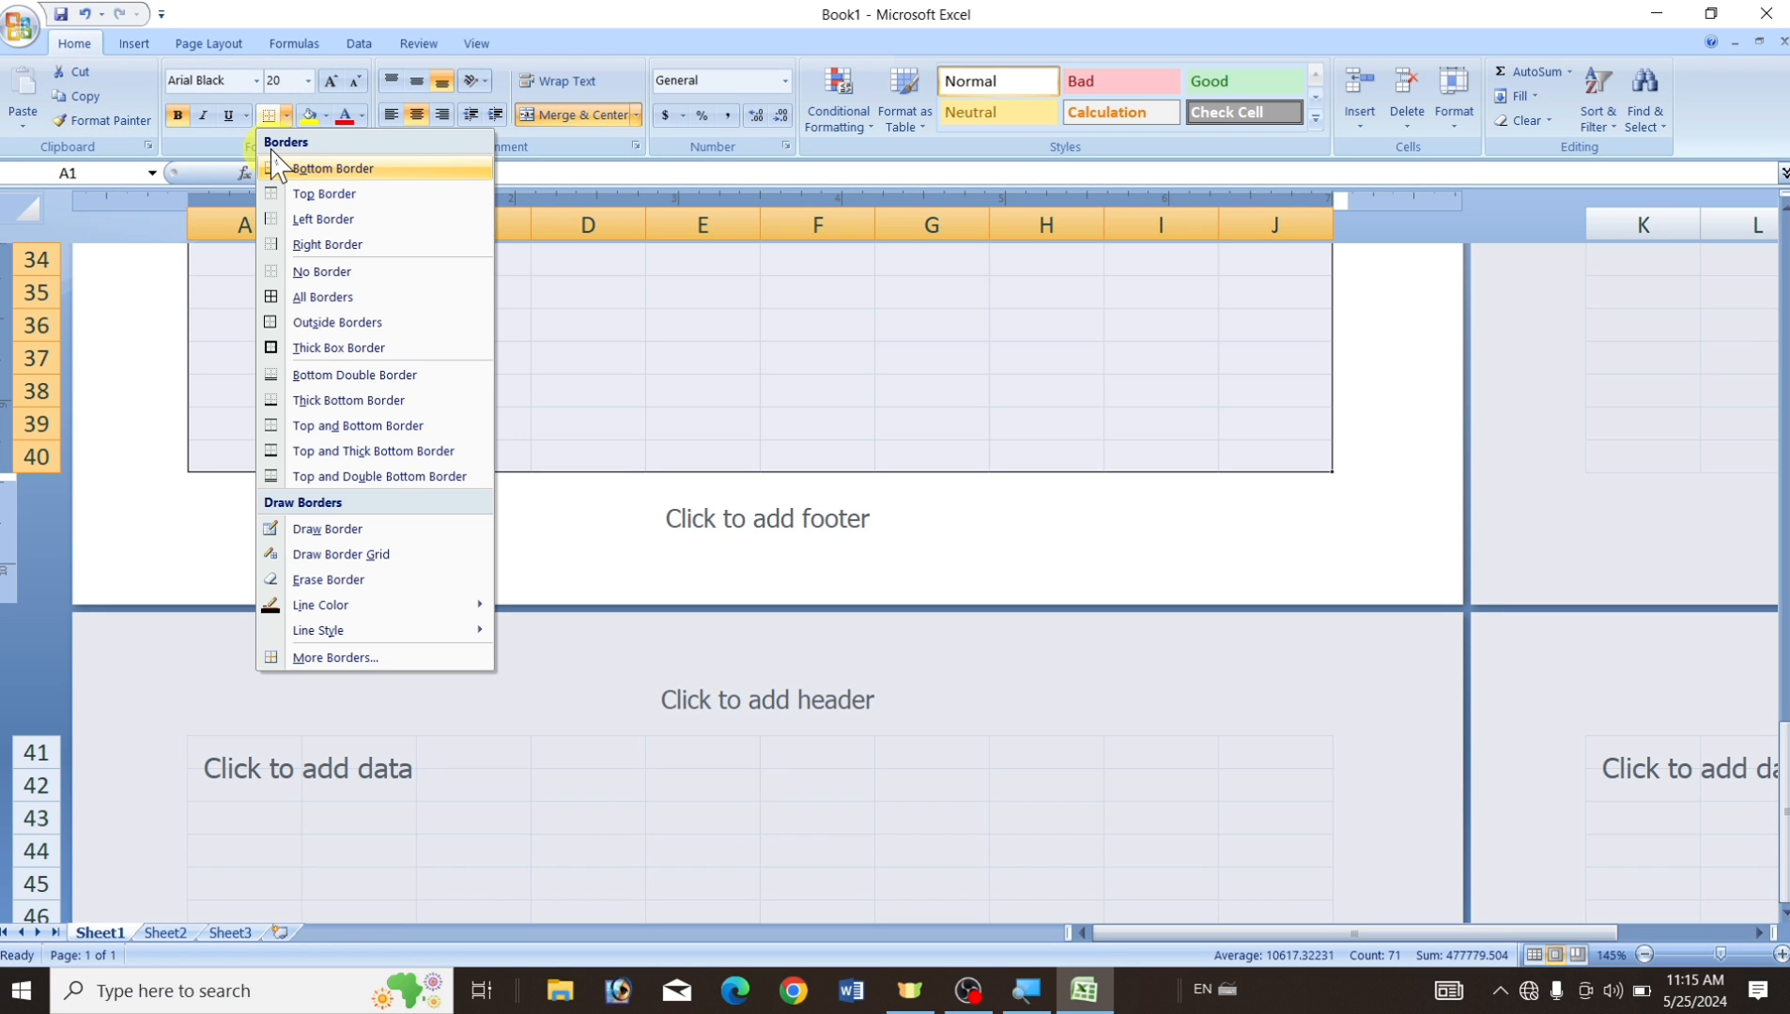
left_click(378, 324)
scroll(371, 319, "up", 10)
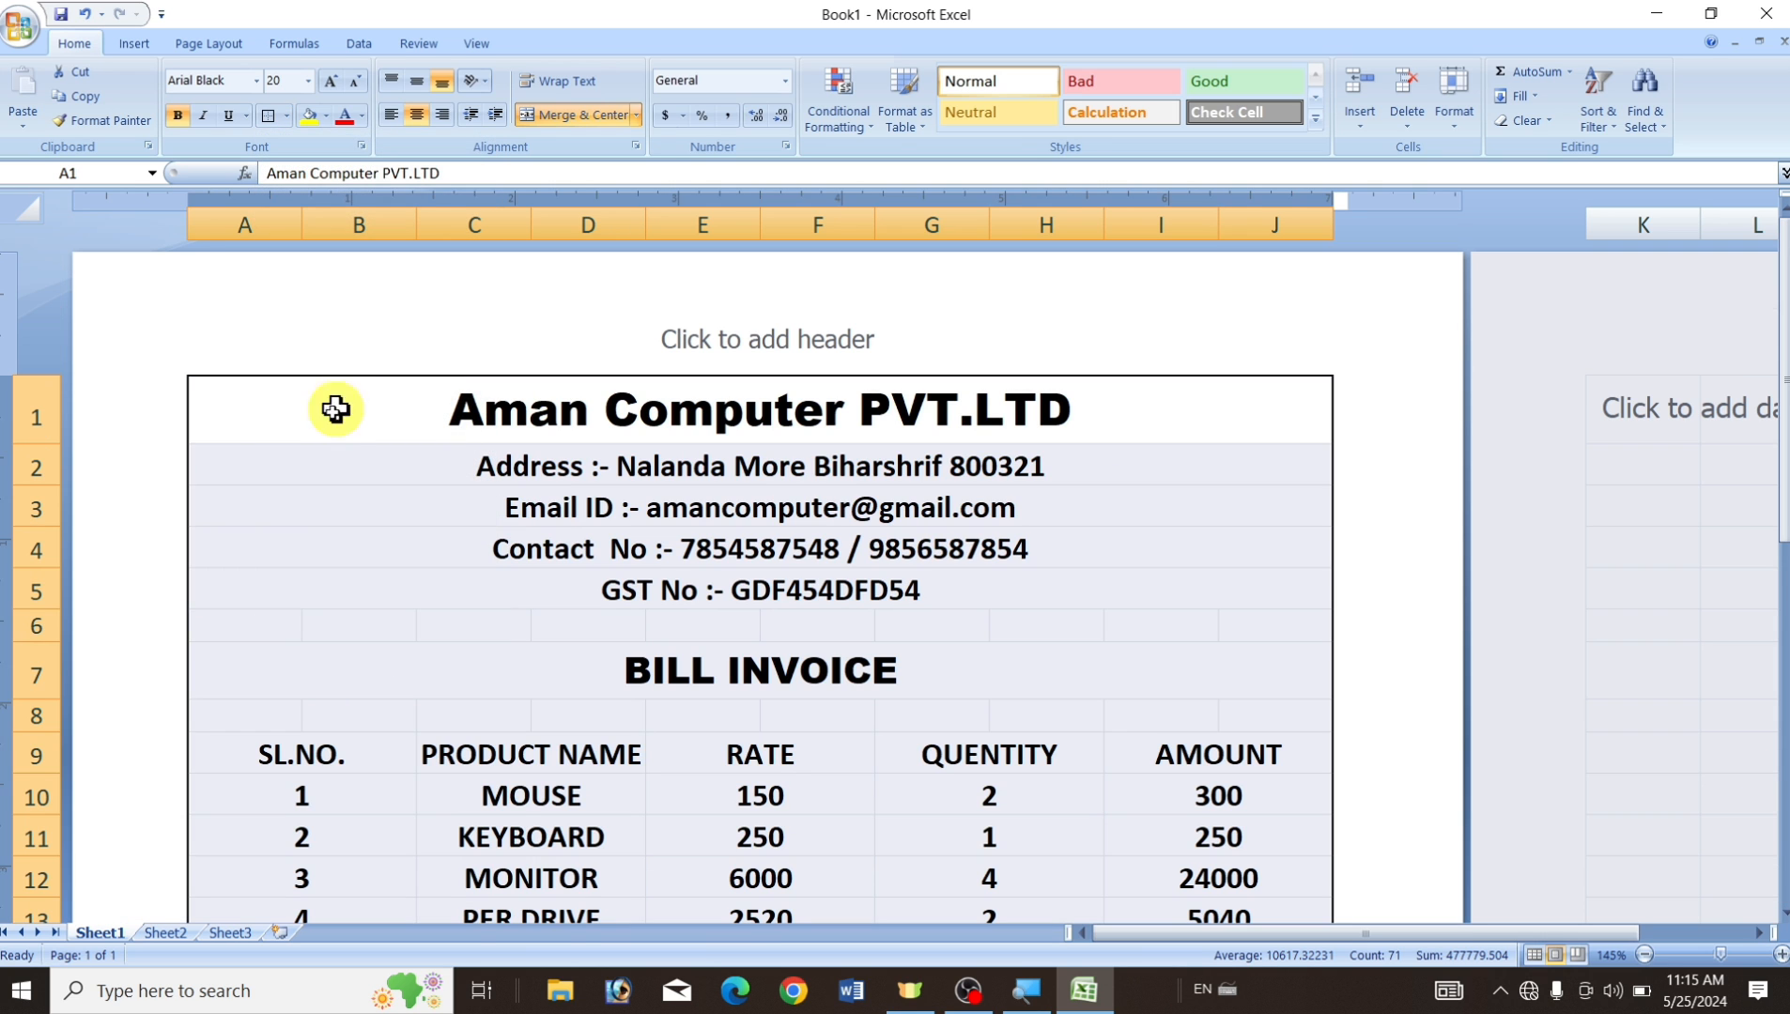
Box the company details rows 1–5 and the BILL INVOICE title row with outside borders.
left_click(345, 471)
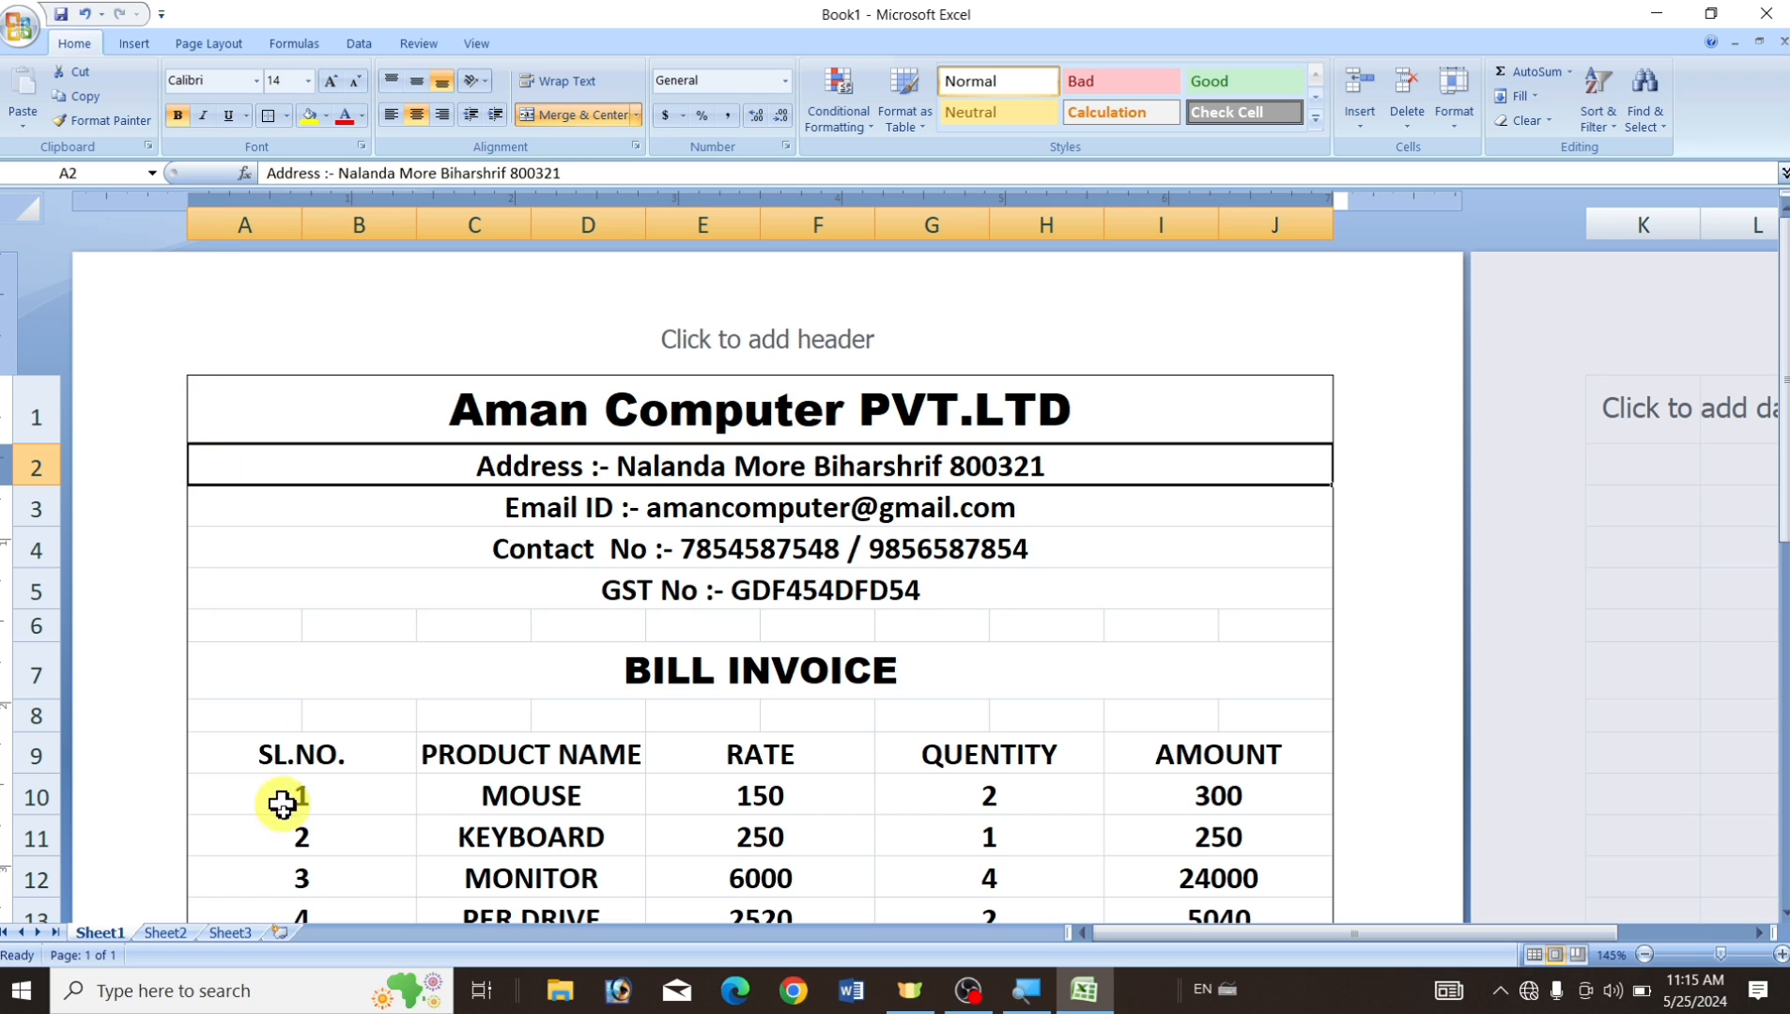
left_click(1249, 558)
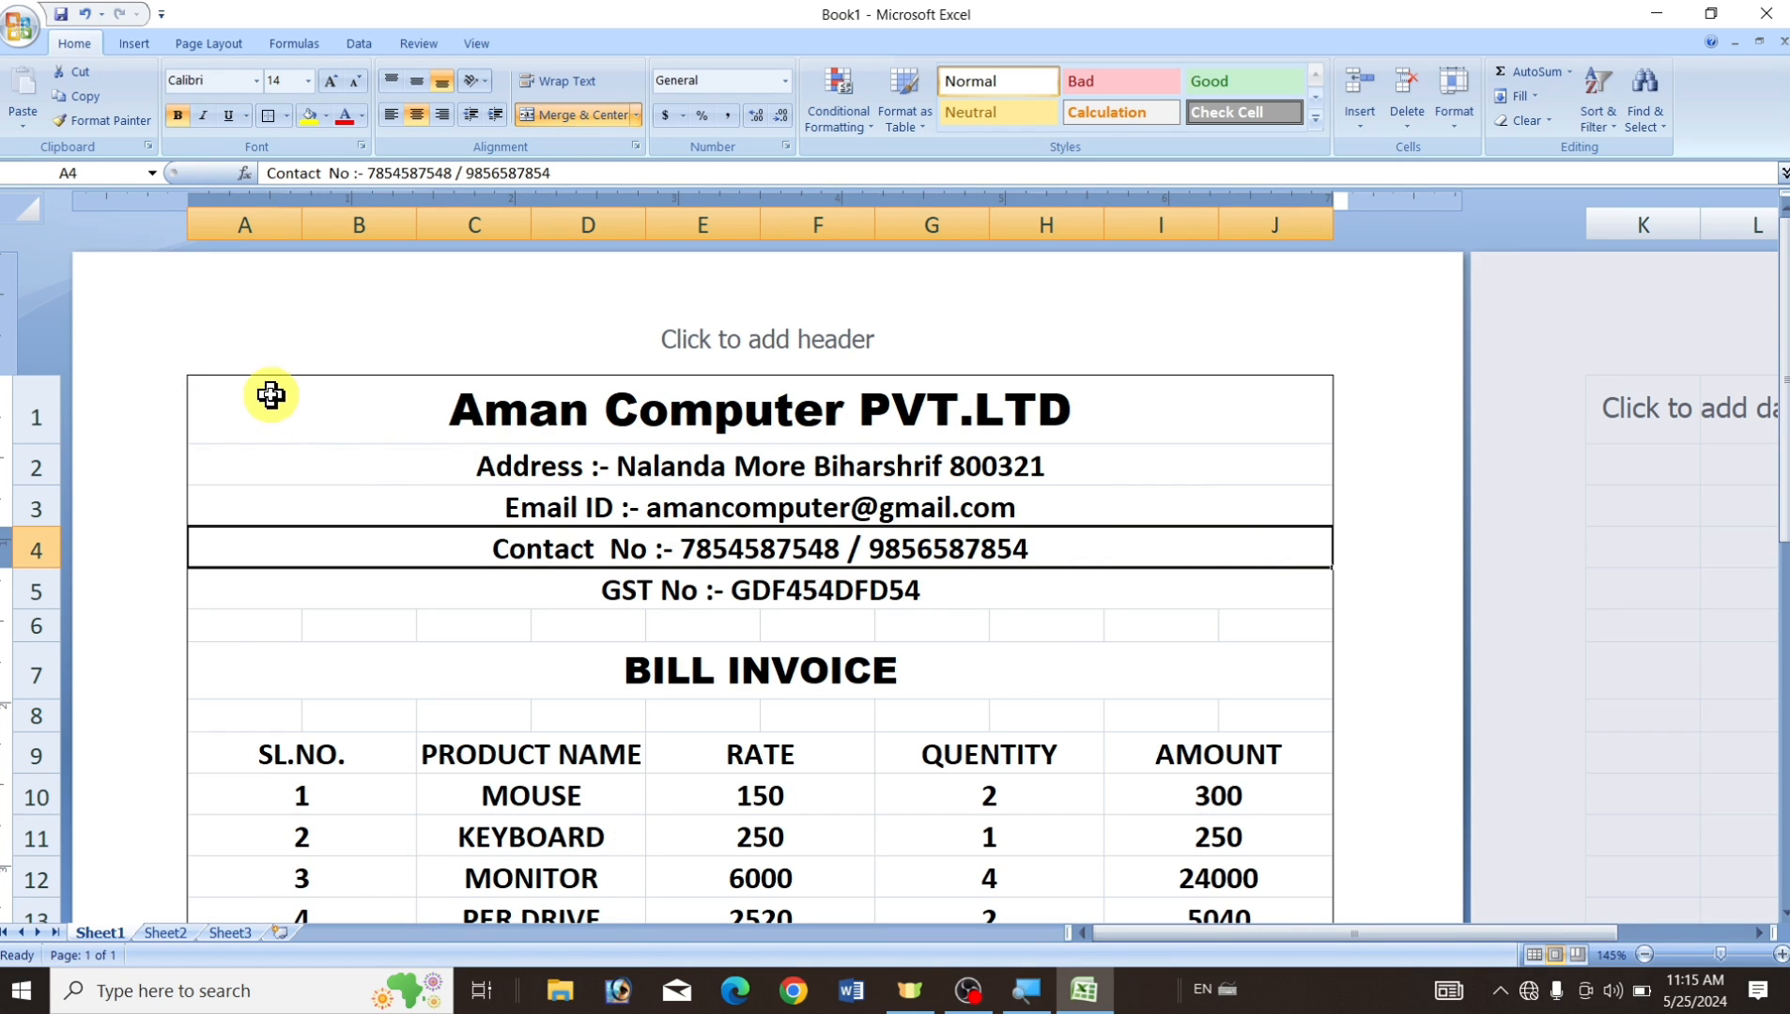
left_click_drag(270, 395, 329, 589)
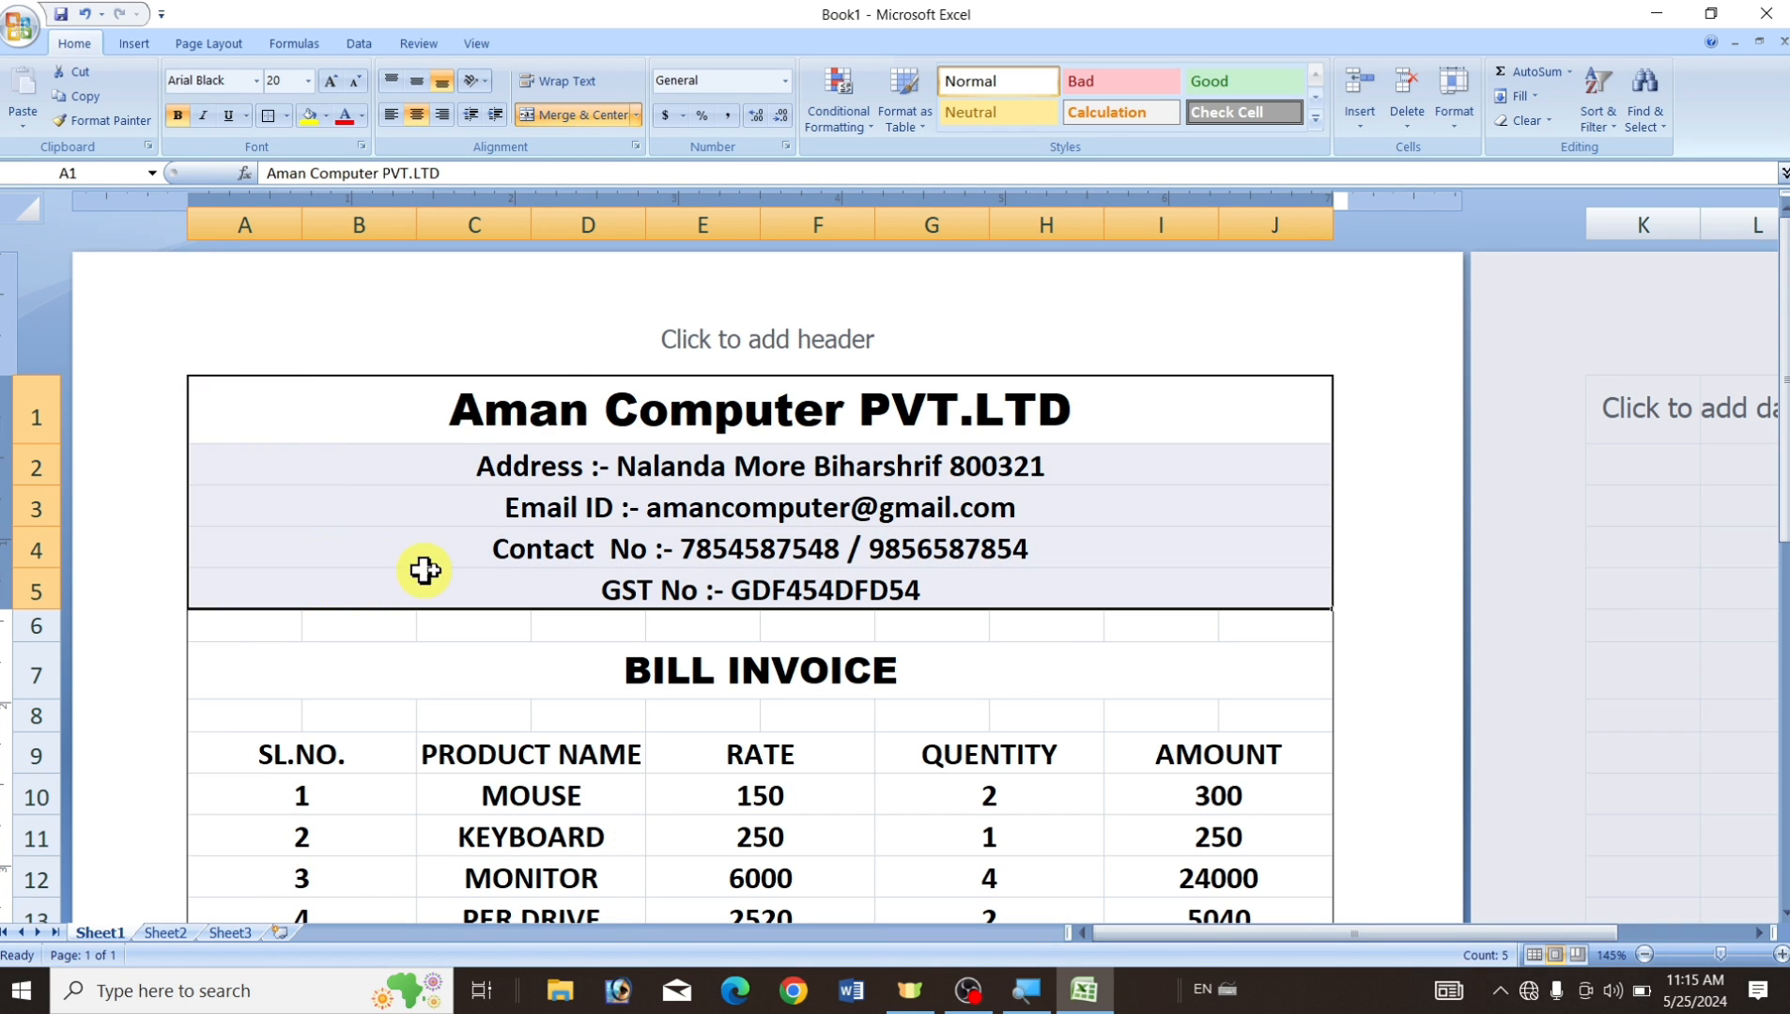
left_click(269, 115)
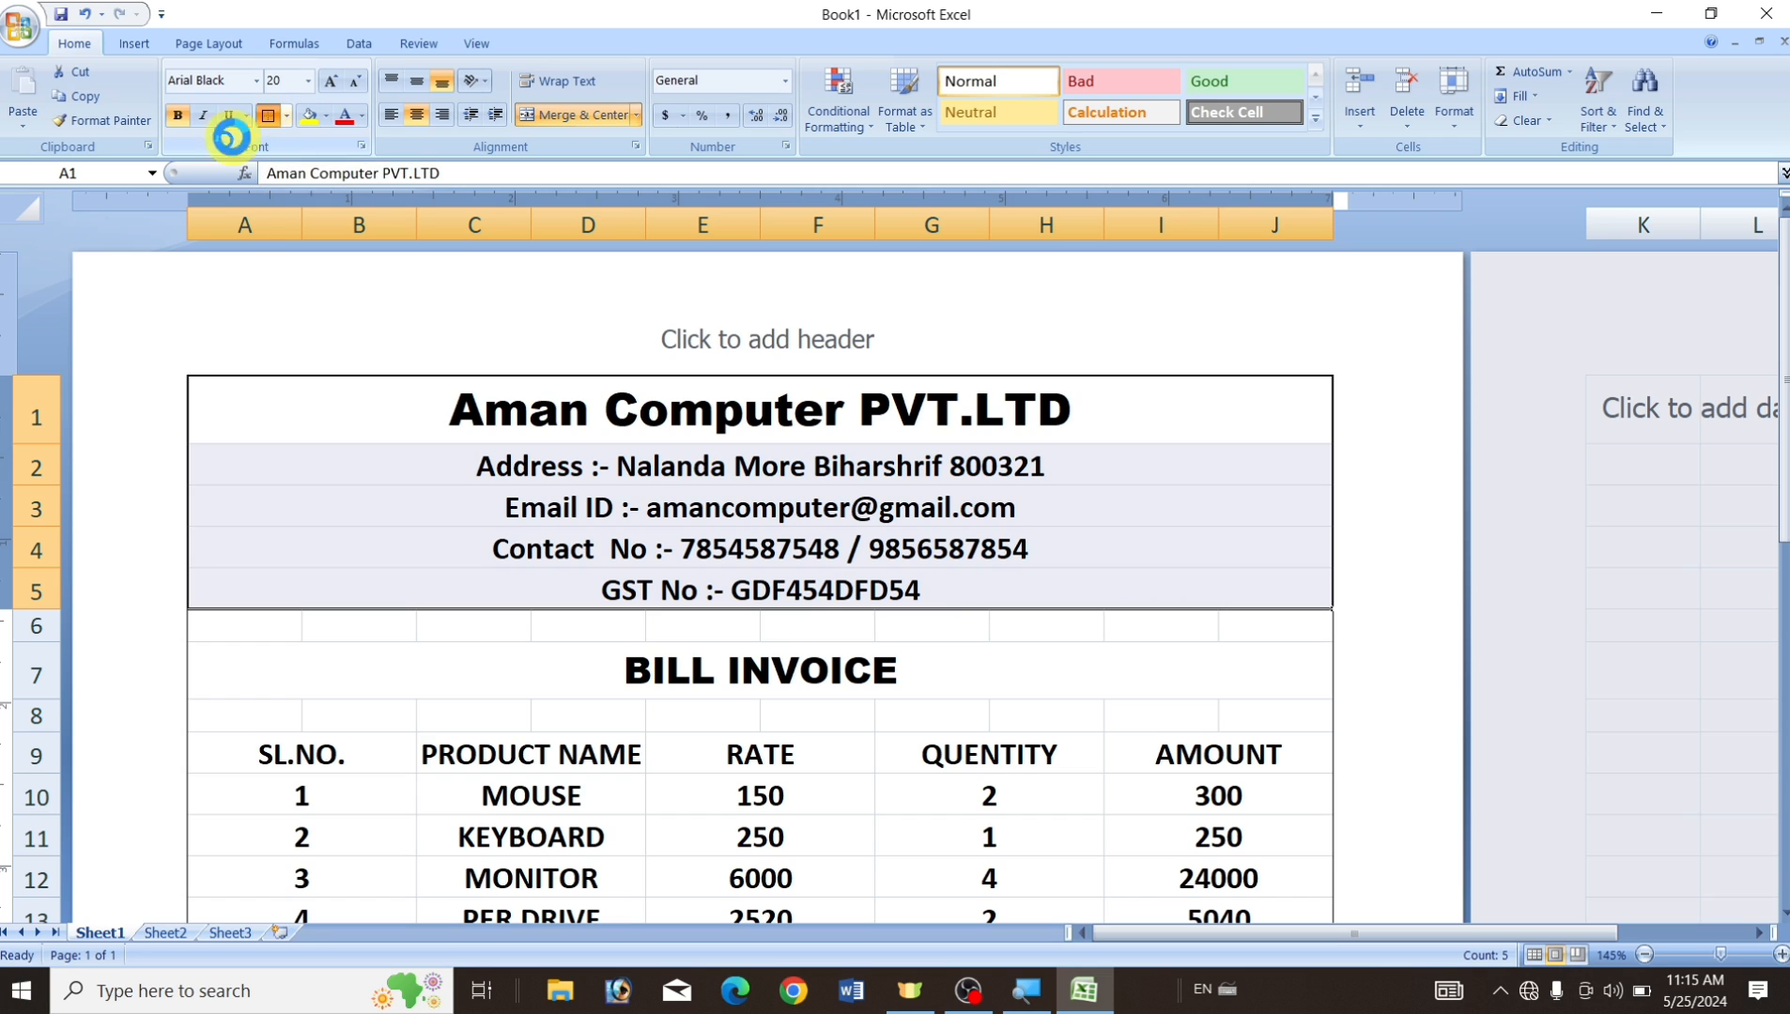
left_click(468, 670)
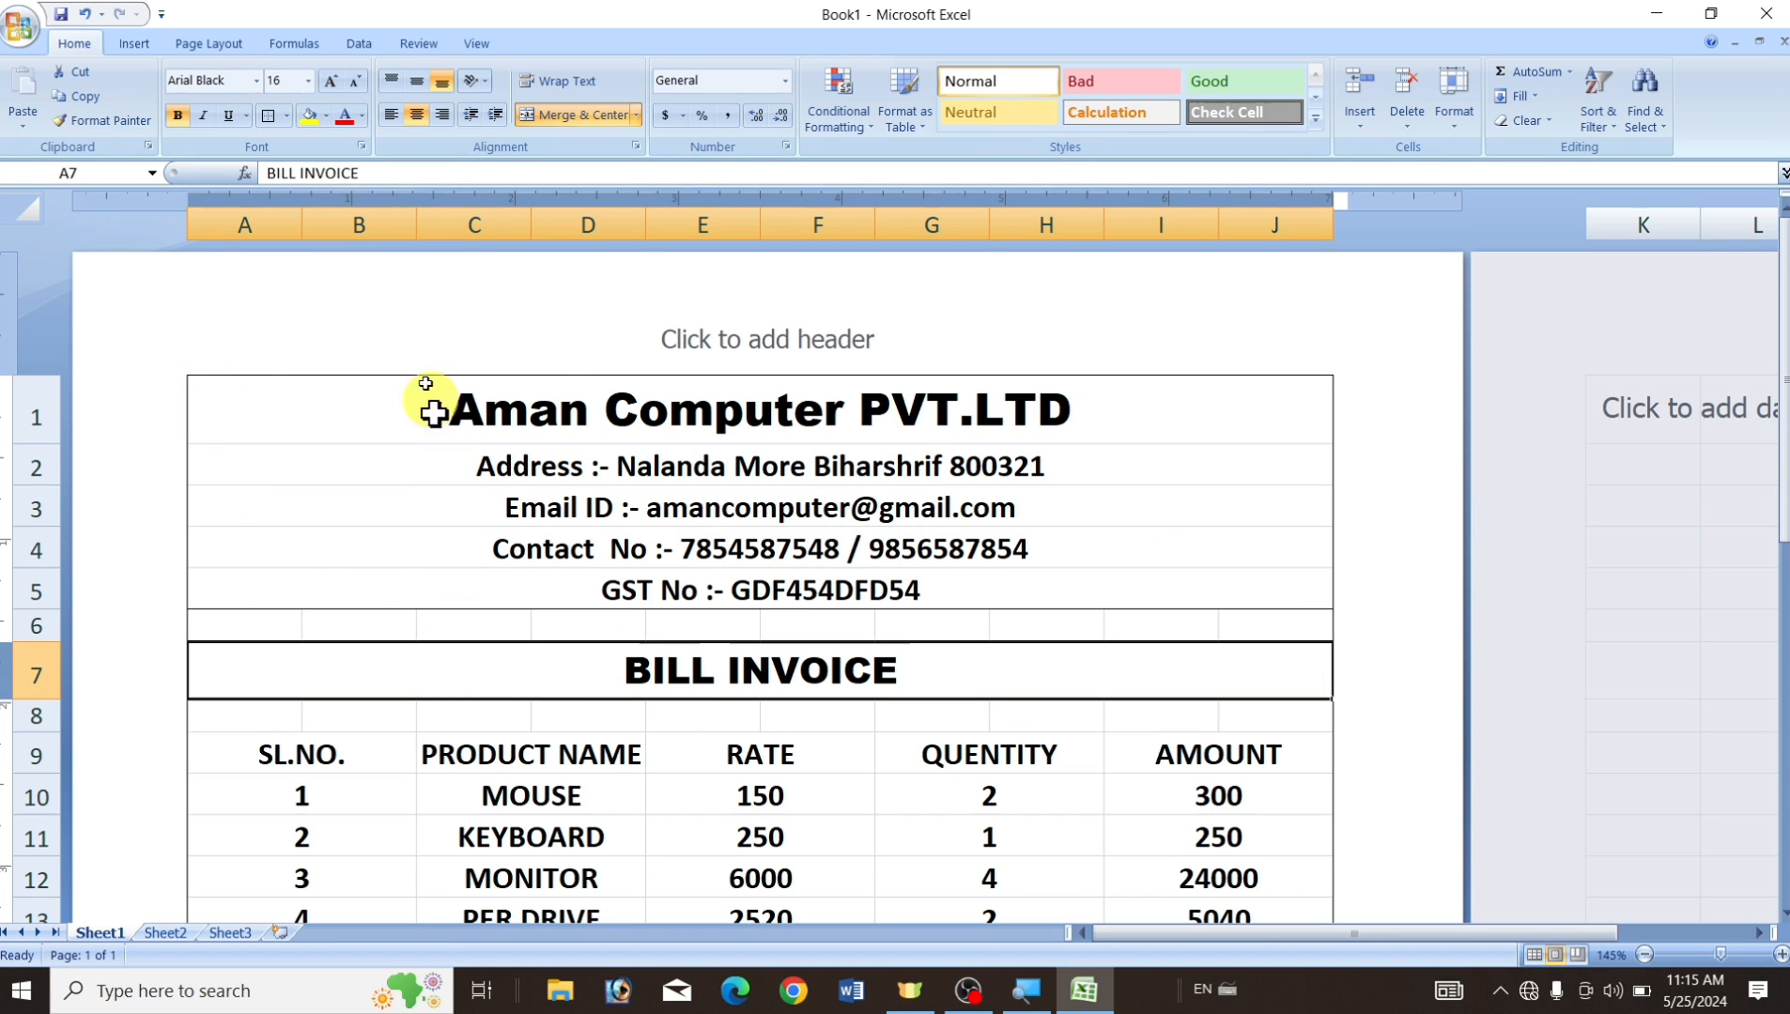
left_click(269, 122)
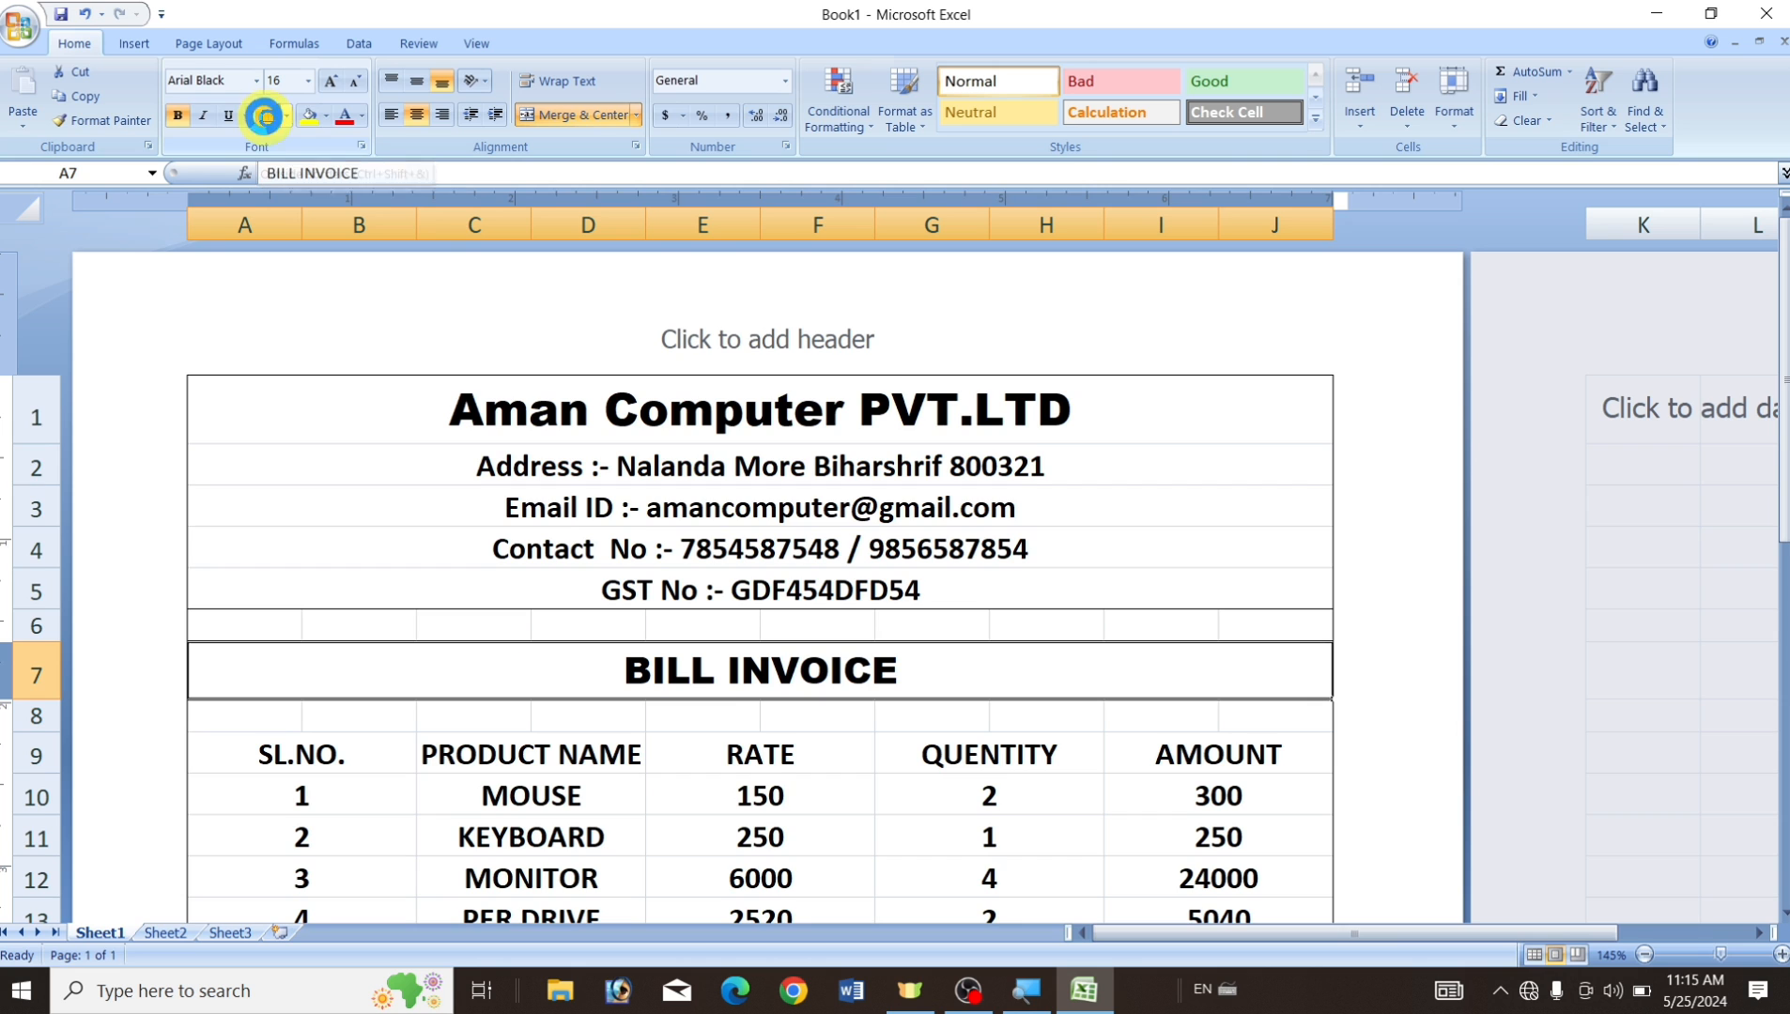
Apply All Borders to the item table A9:J19 and the totals block G20:J24.
scroll(963, 571, "down", 2)
left_click_drag(256, 420, 1236, 833)
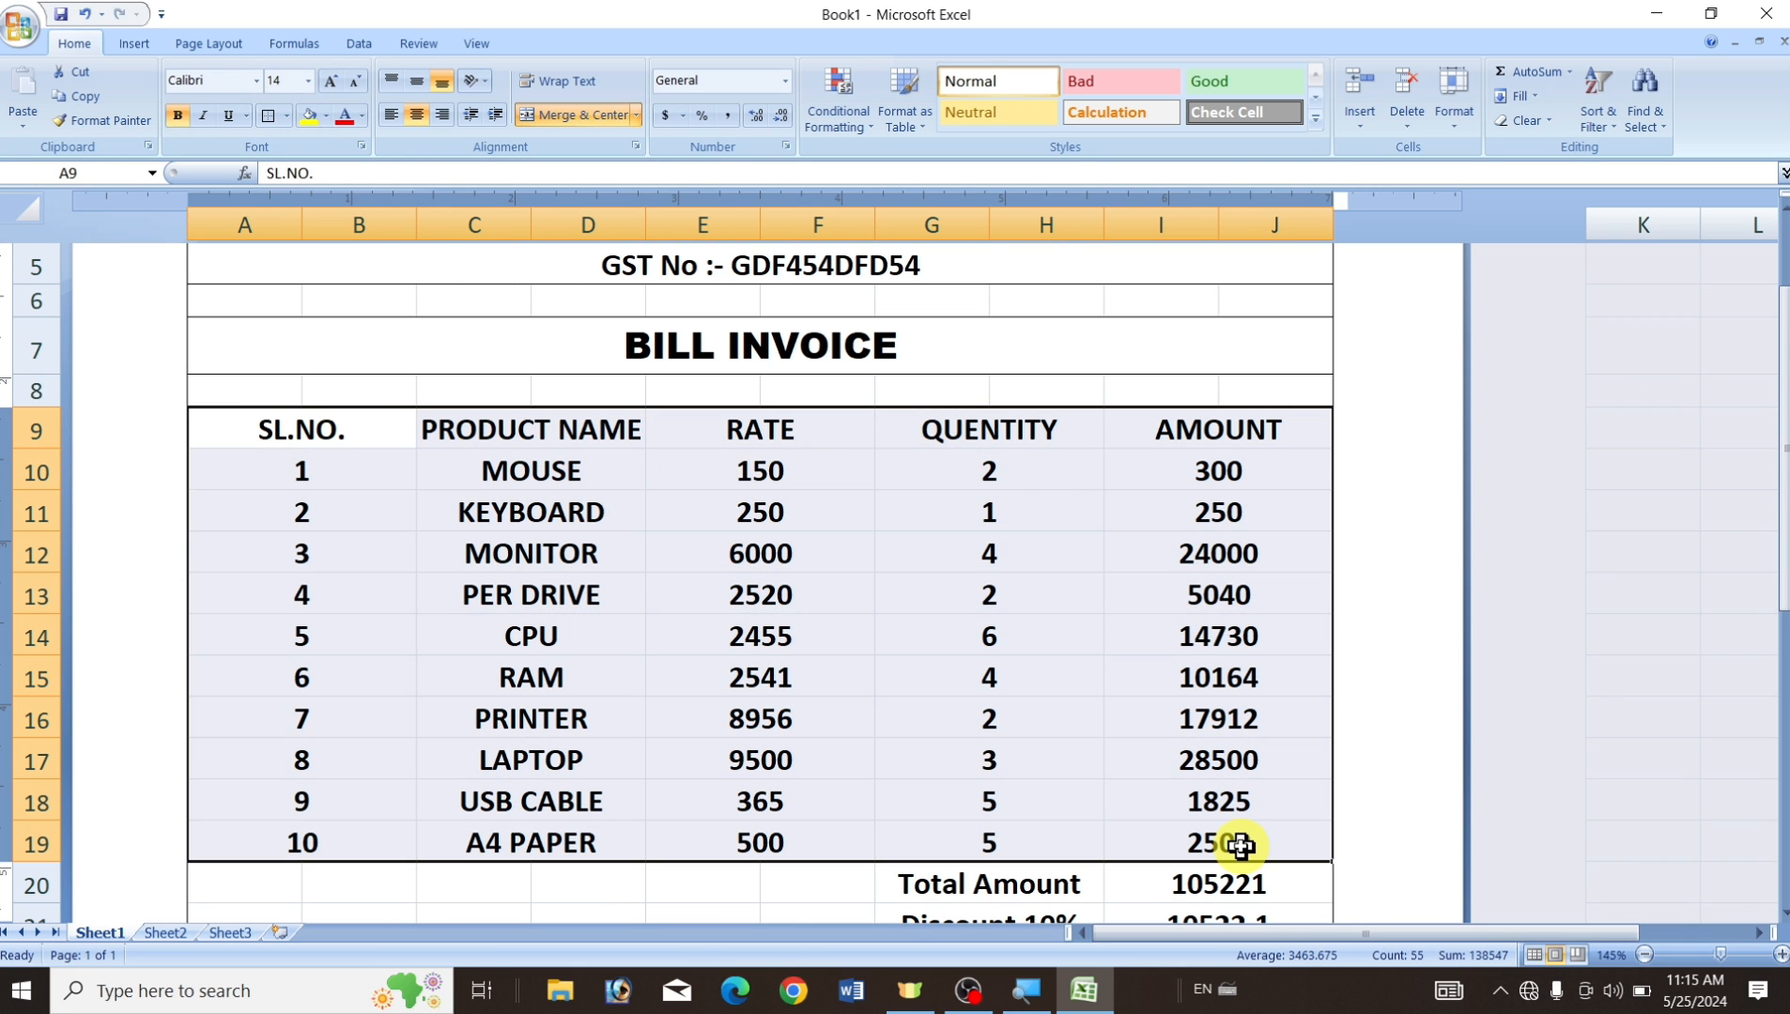
left_click(285, 116)
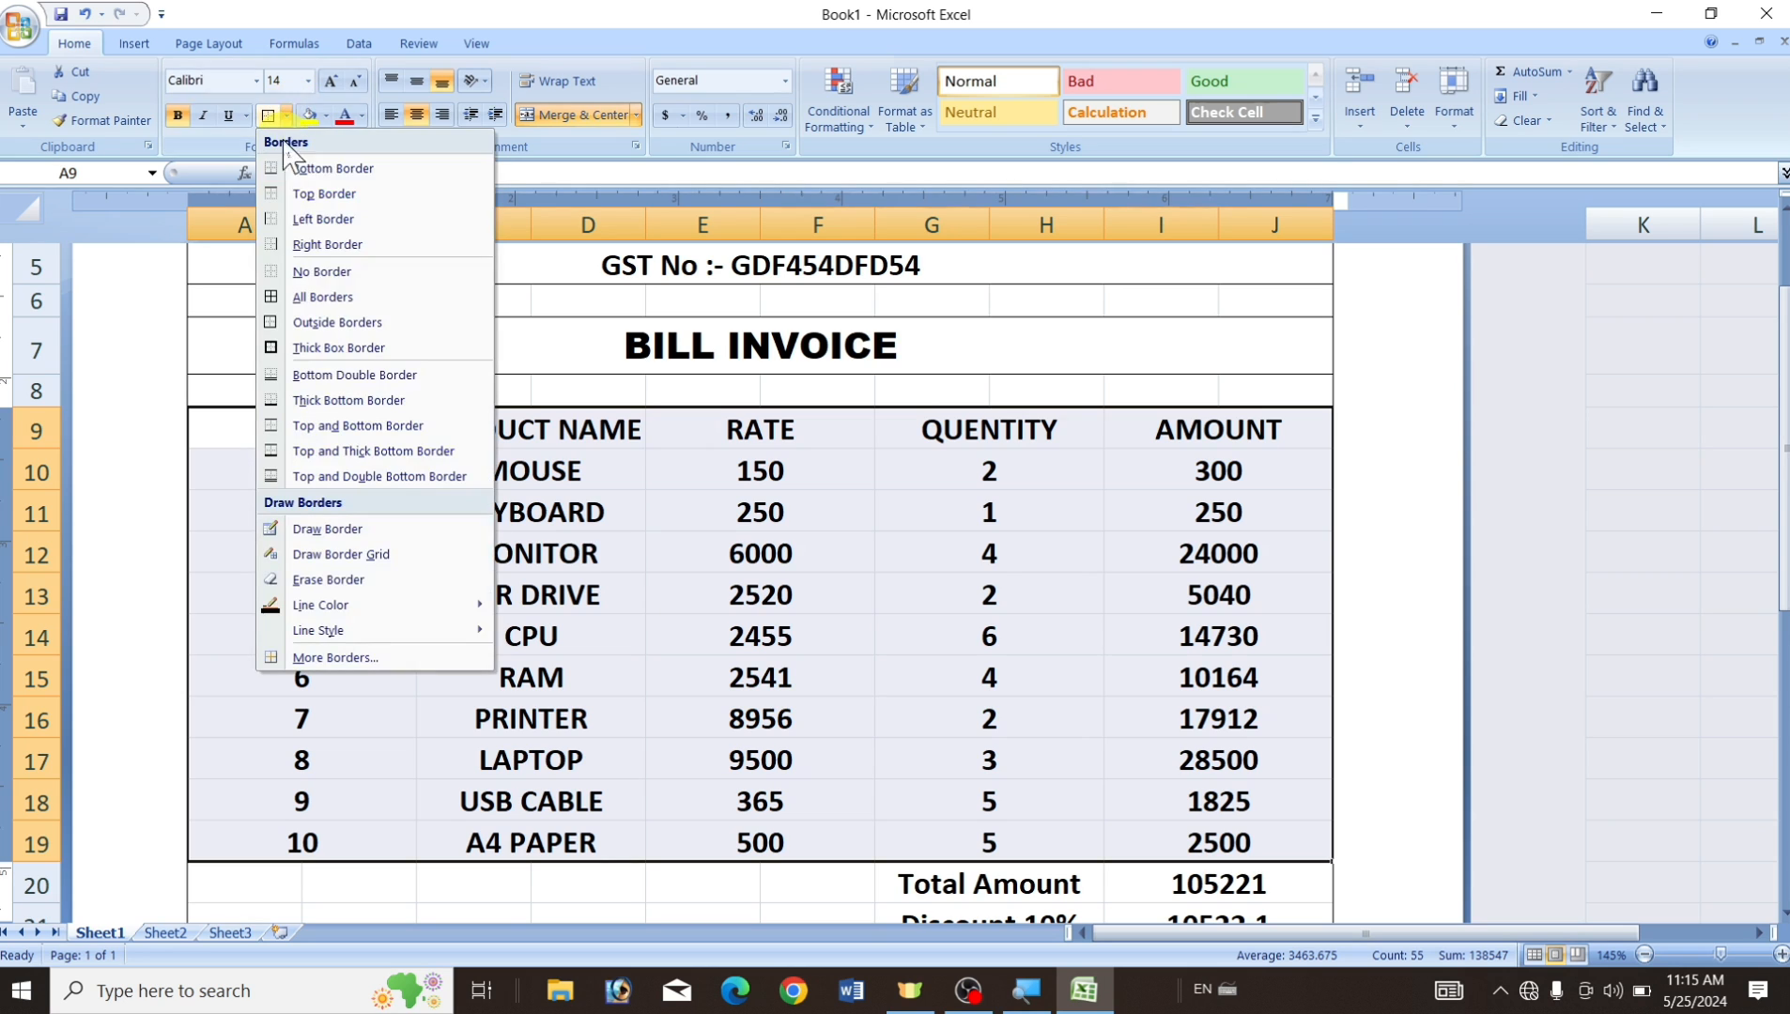
left_click(382, 299)
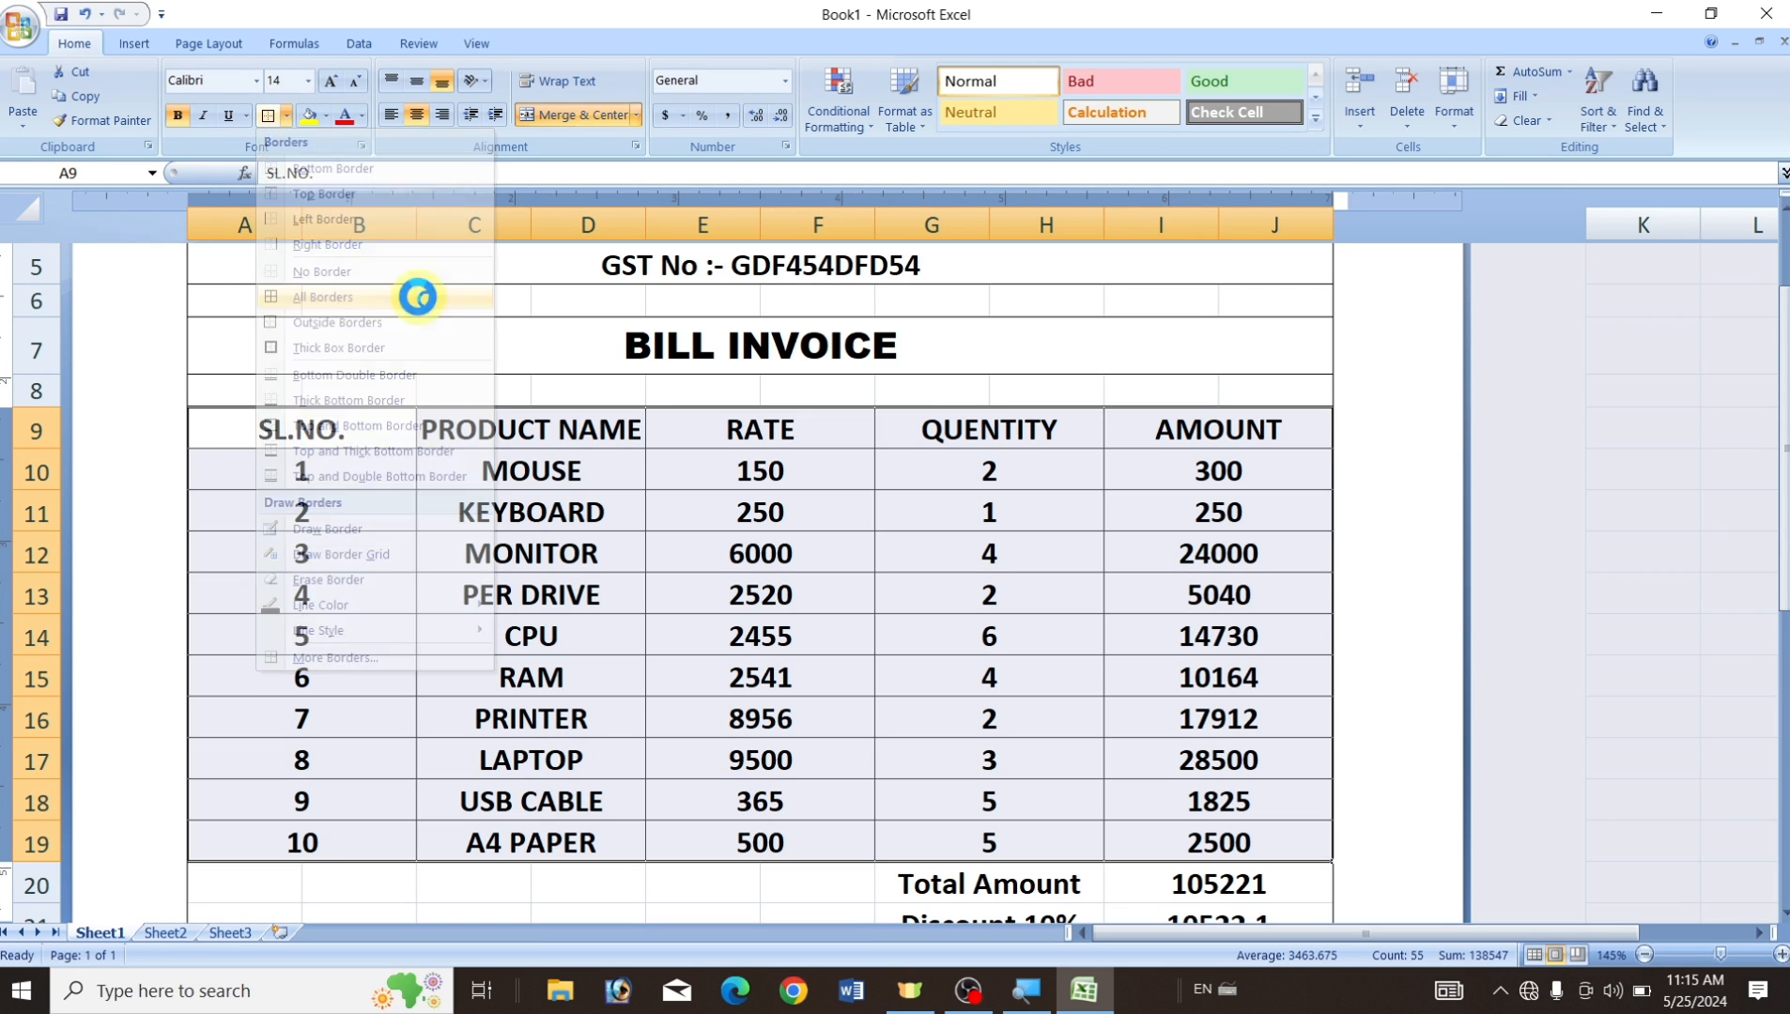
left_click(844, 747)
scroll(1070, 443, "down", 3)
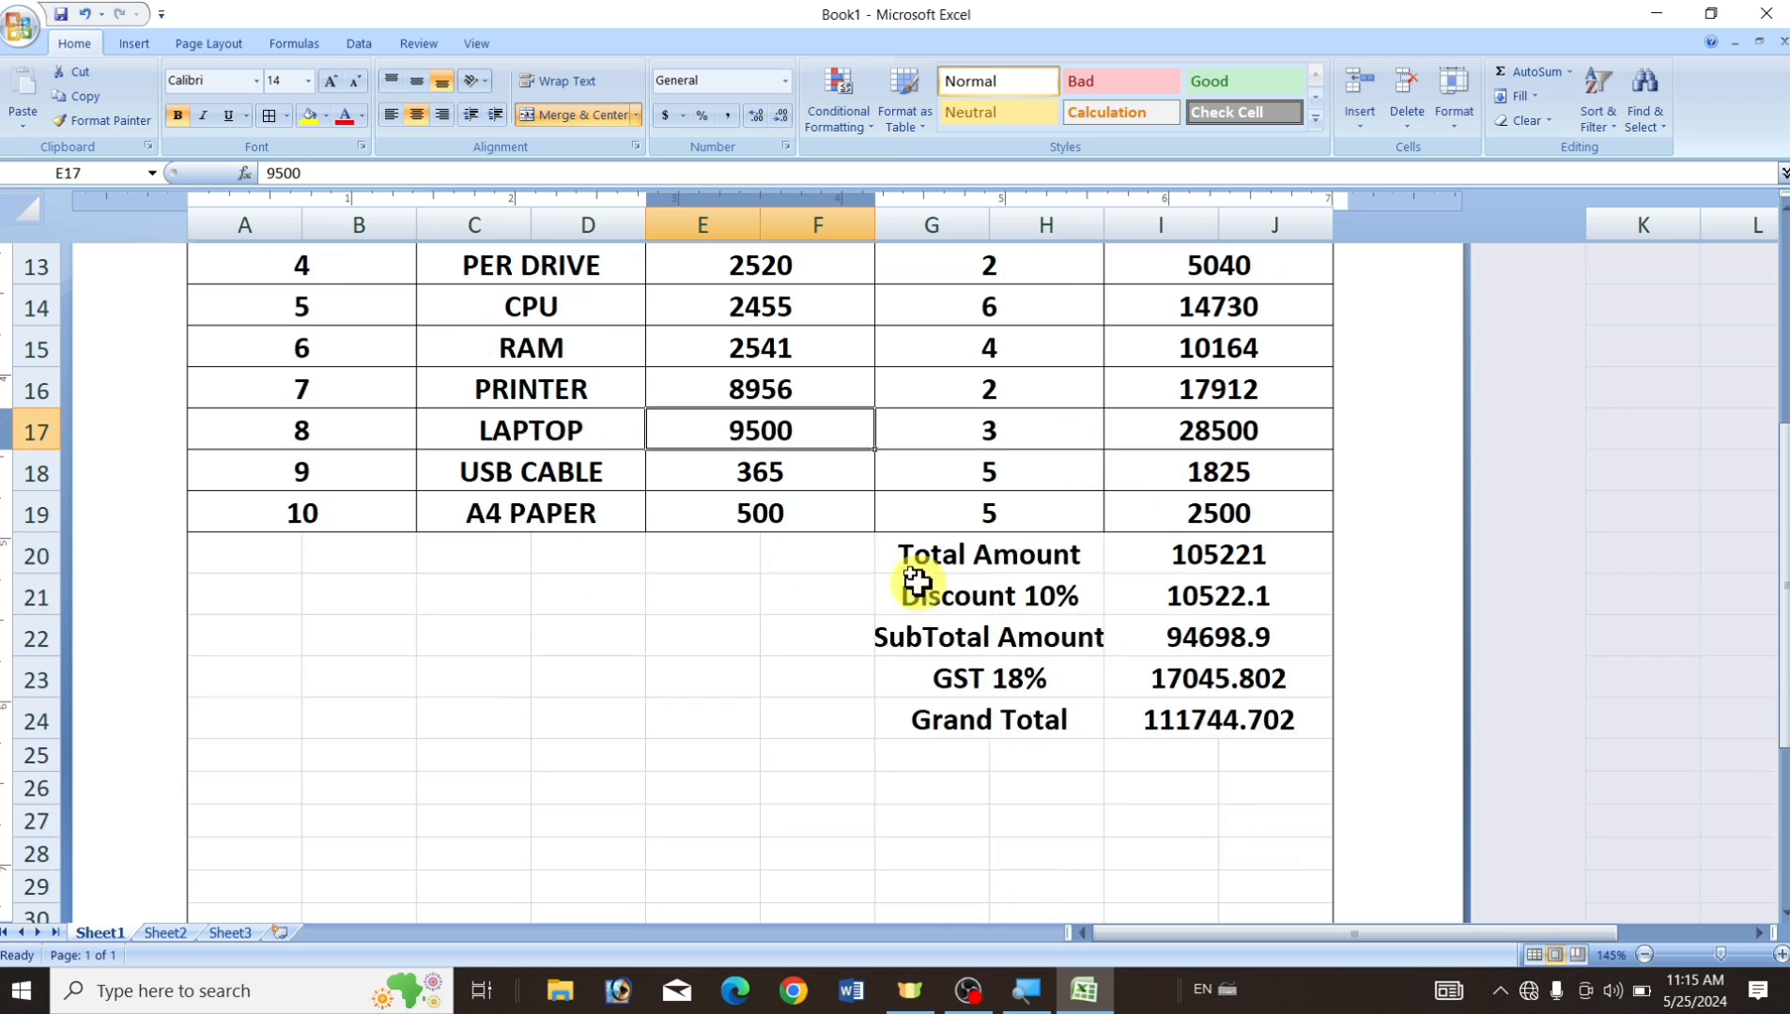
left_click_drag(906, 554, 1267, 722)
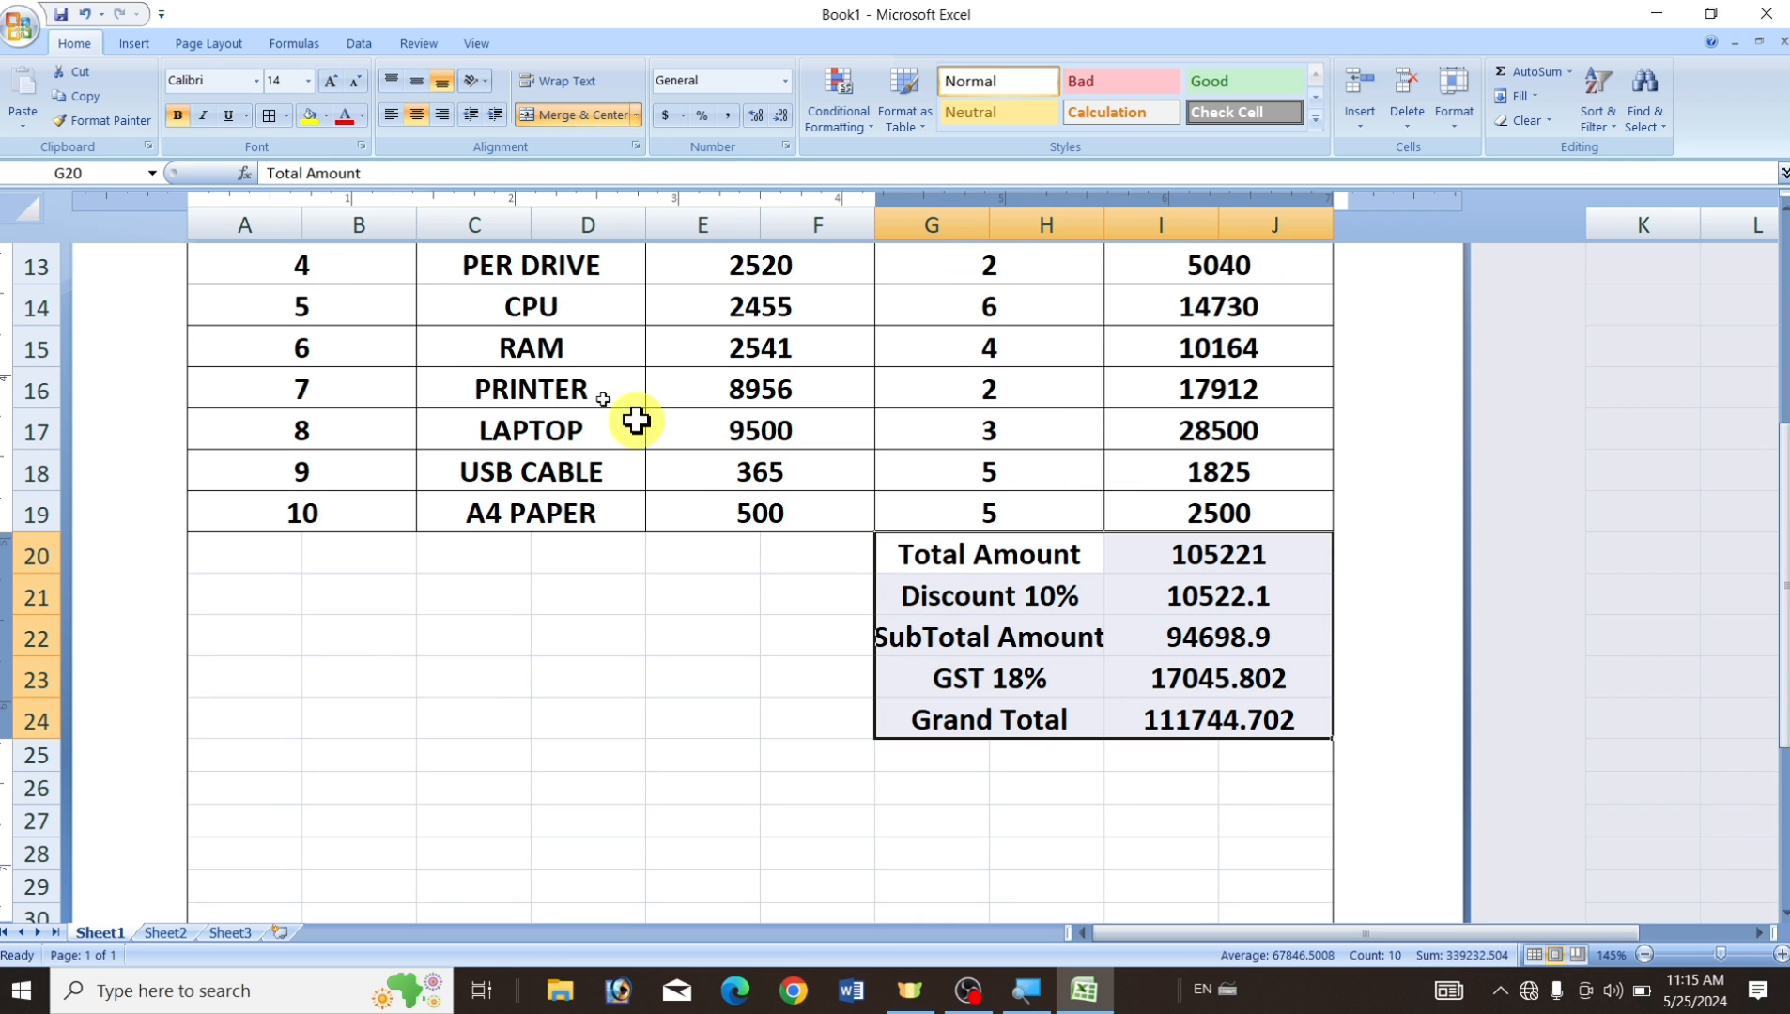
left_click(271, 116)
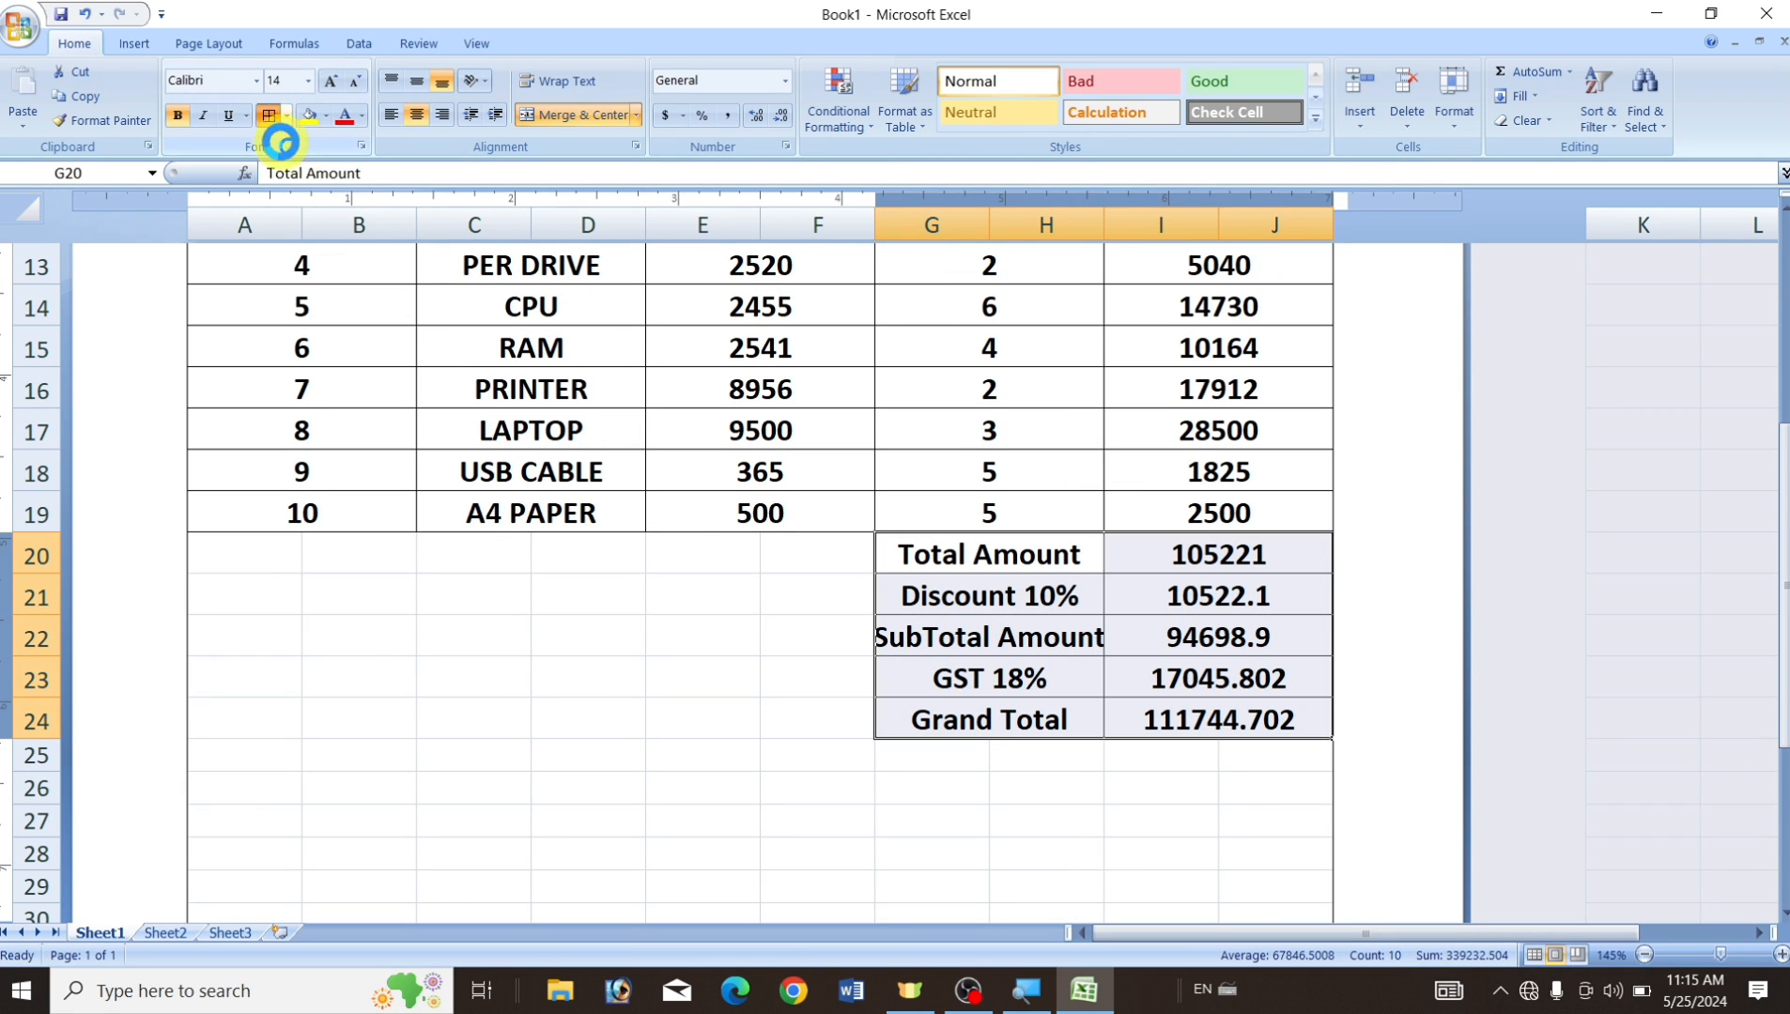
left_click(815, 751)
scroll(1117, 689, "up", 5)
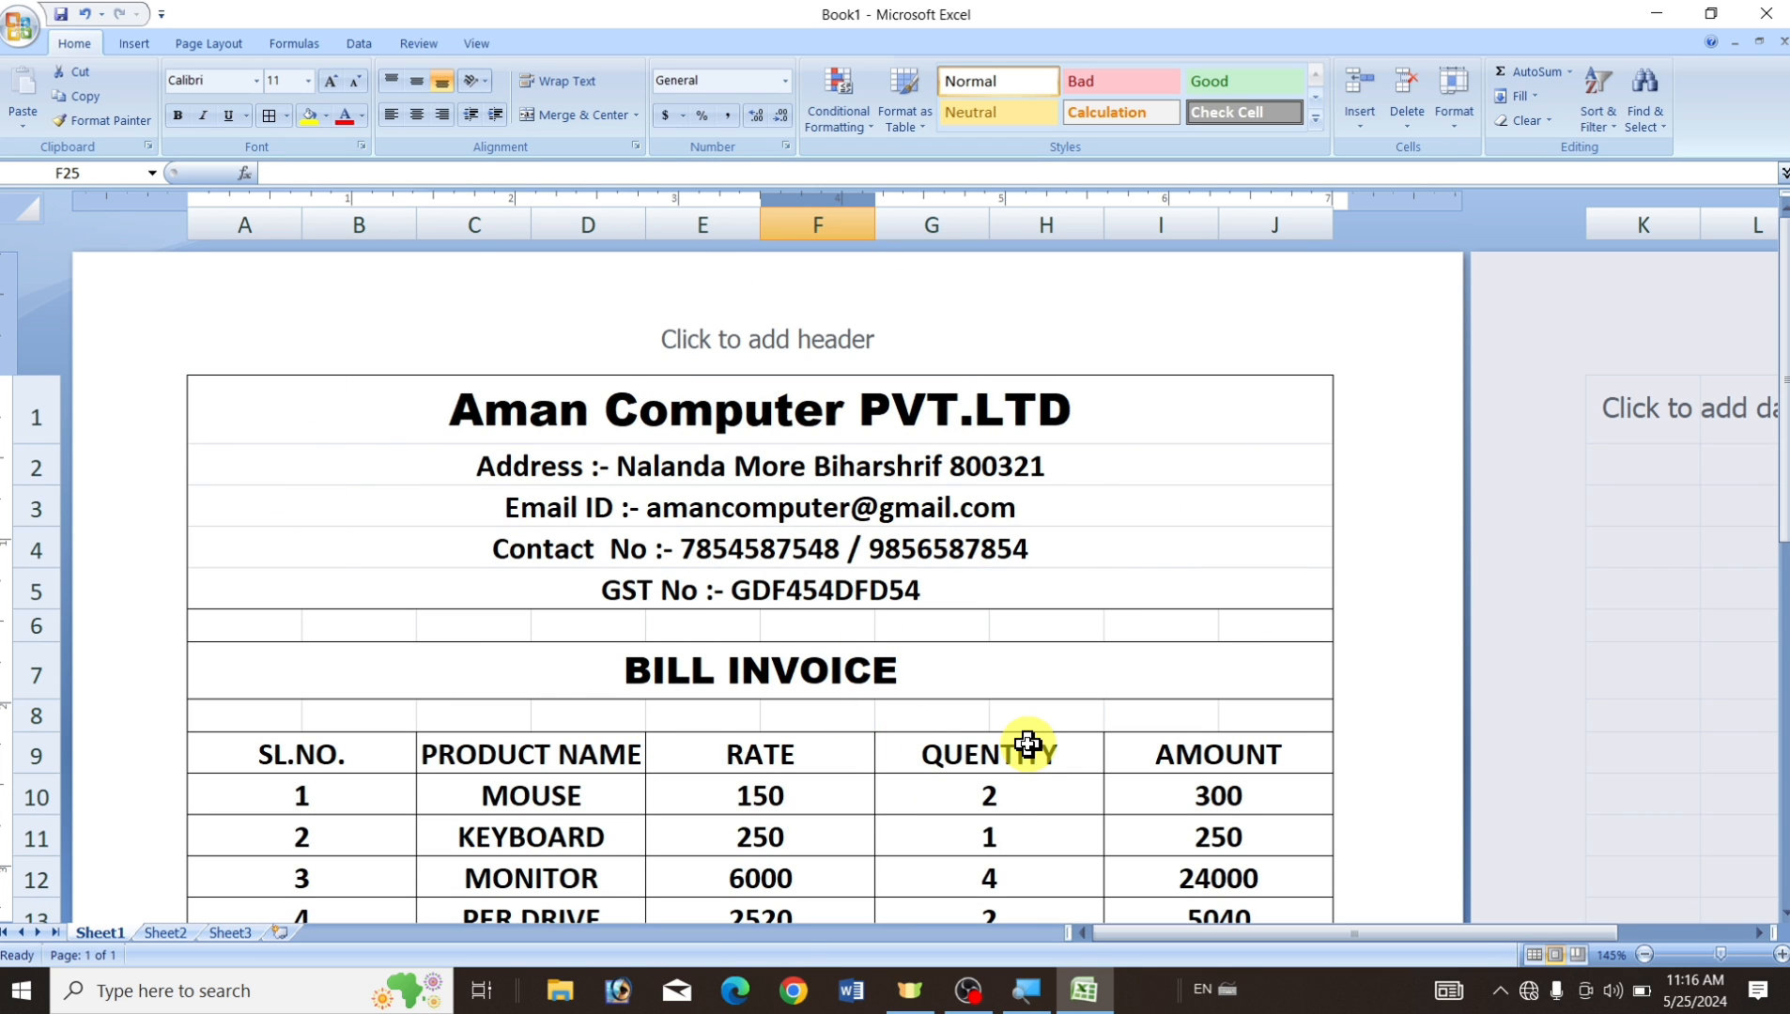
key("ctrl+p")
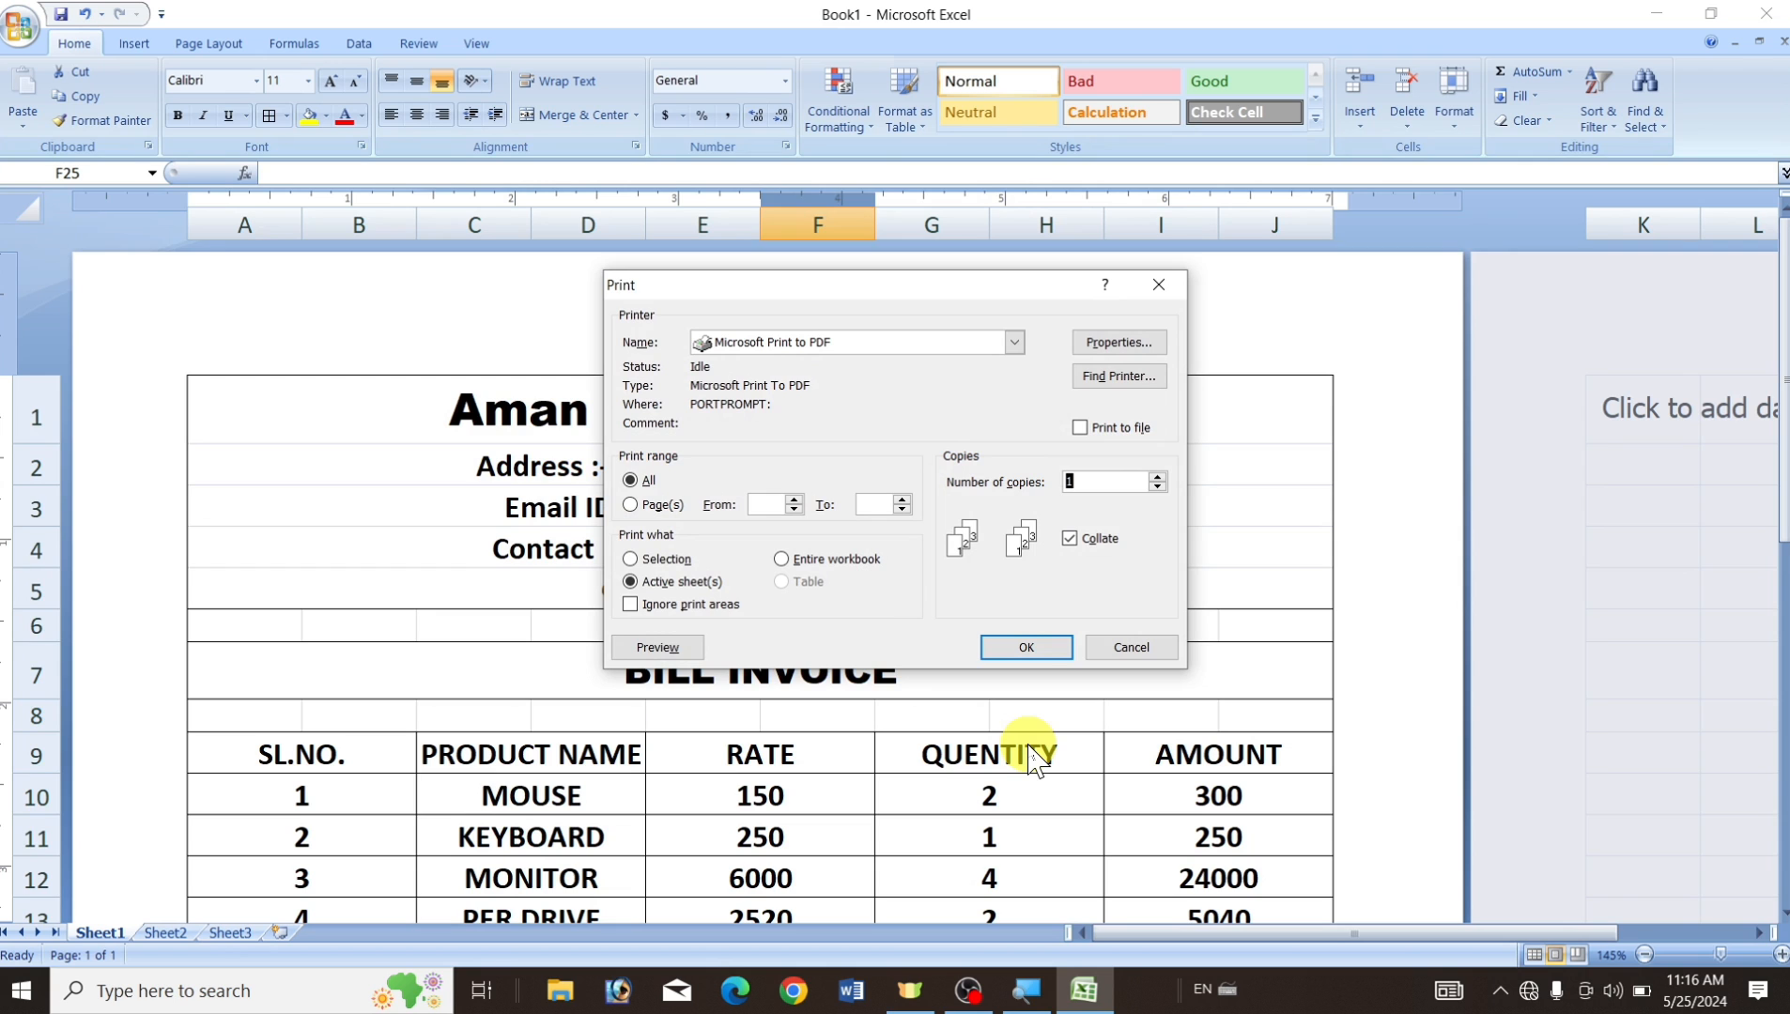
left_click(657, 648)
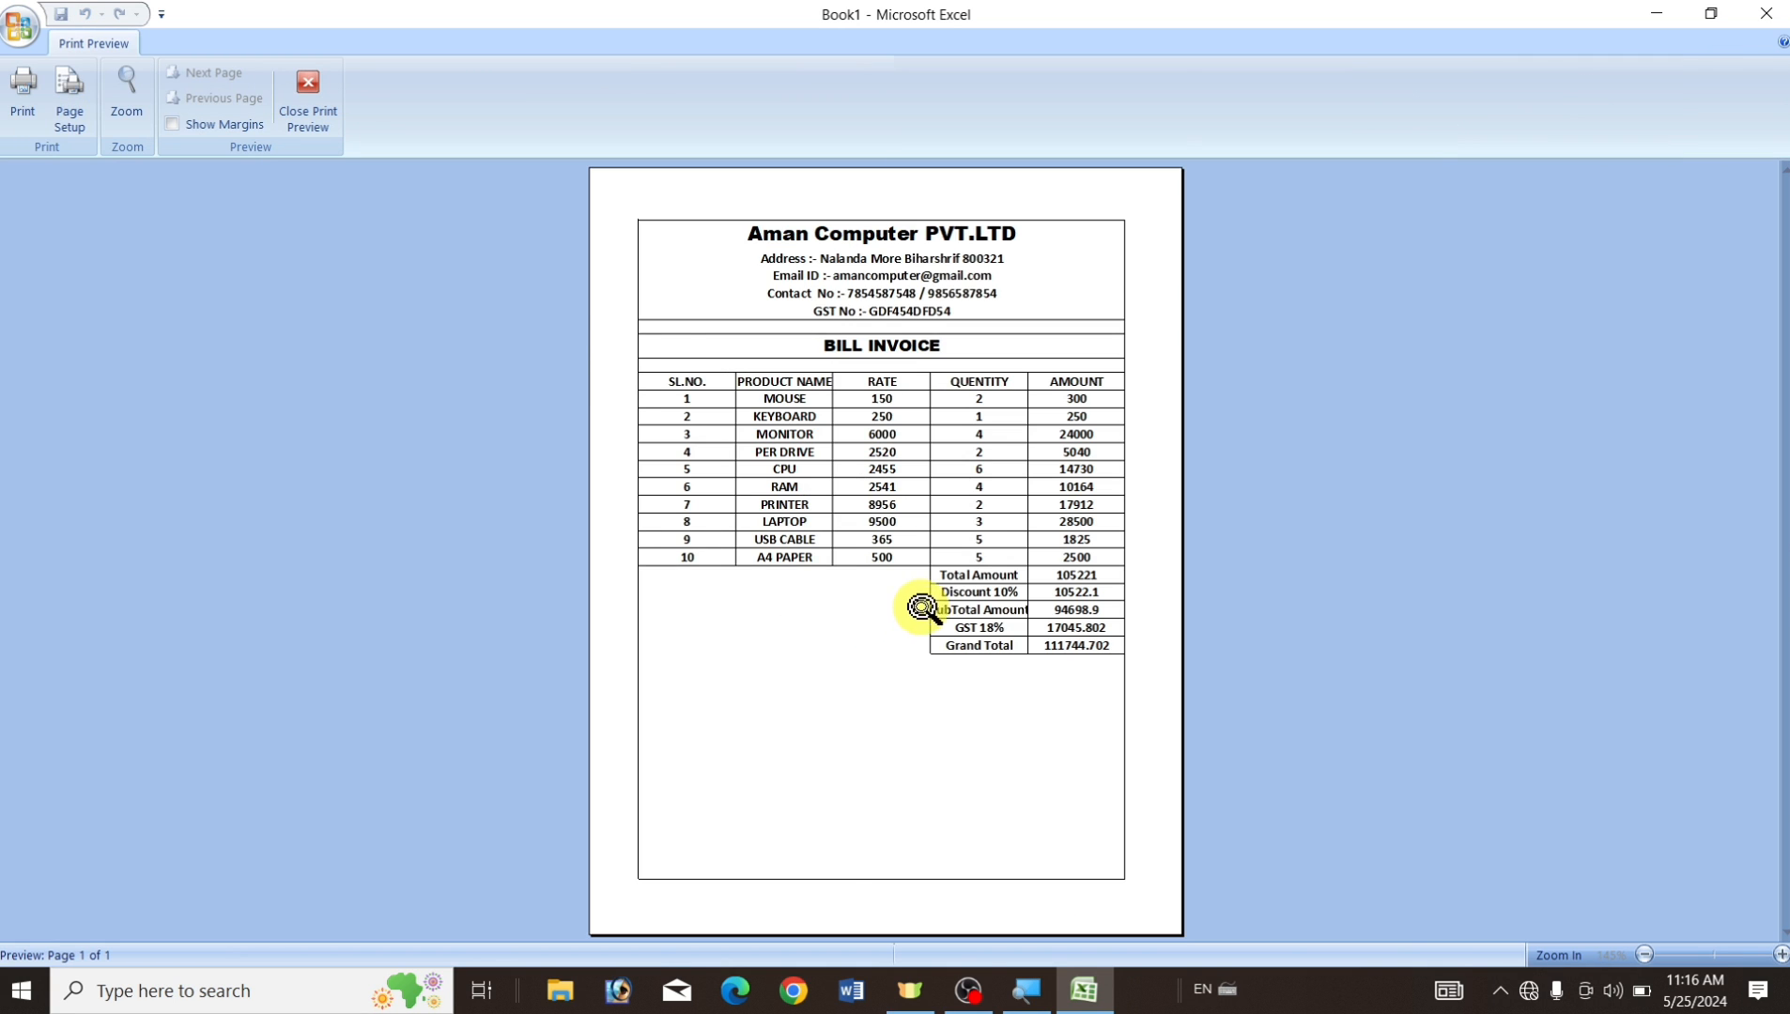
left_click(922, 609)
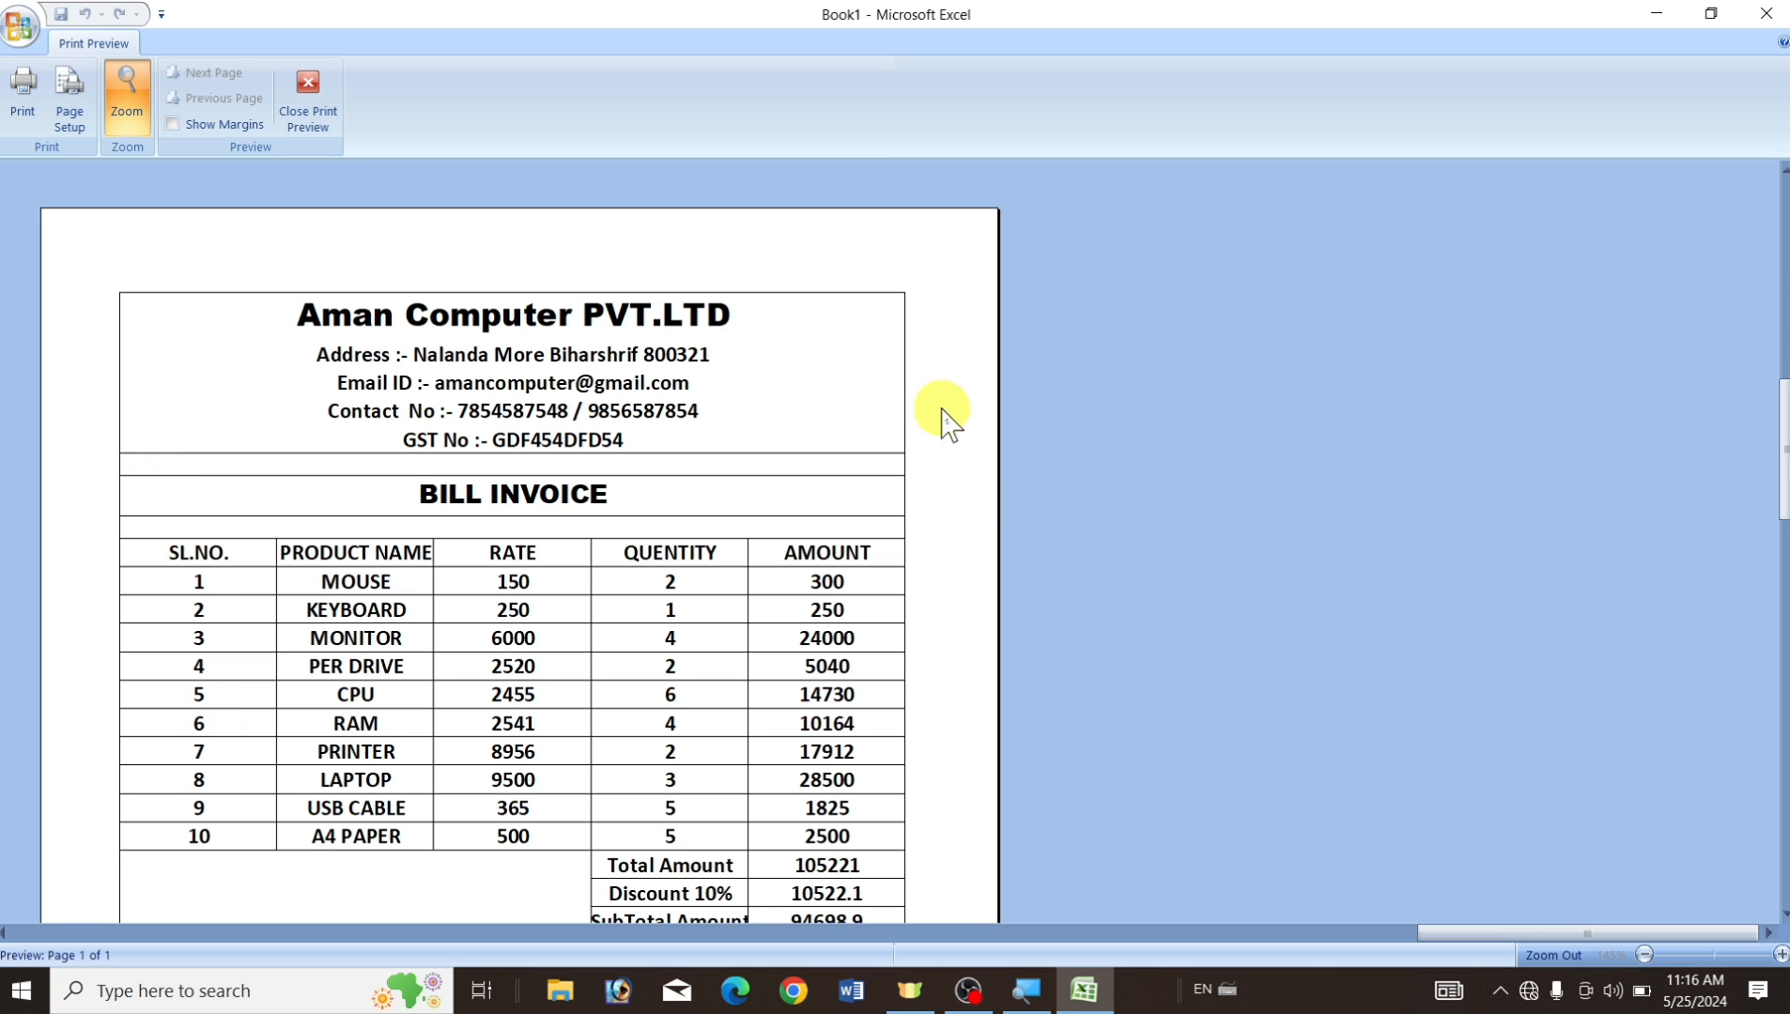
scroll(951, 782, "down", 5)
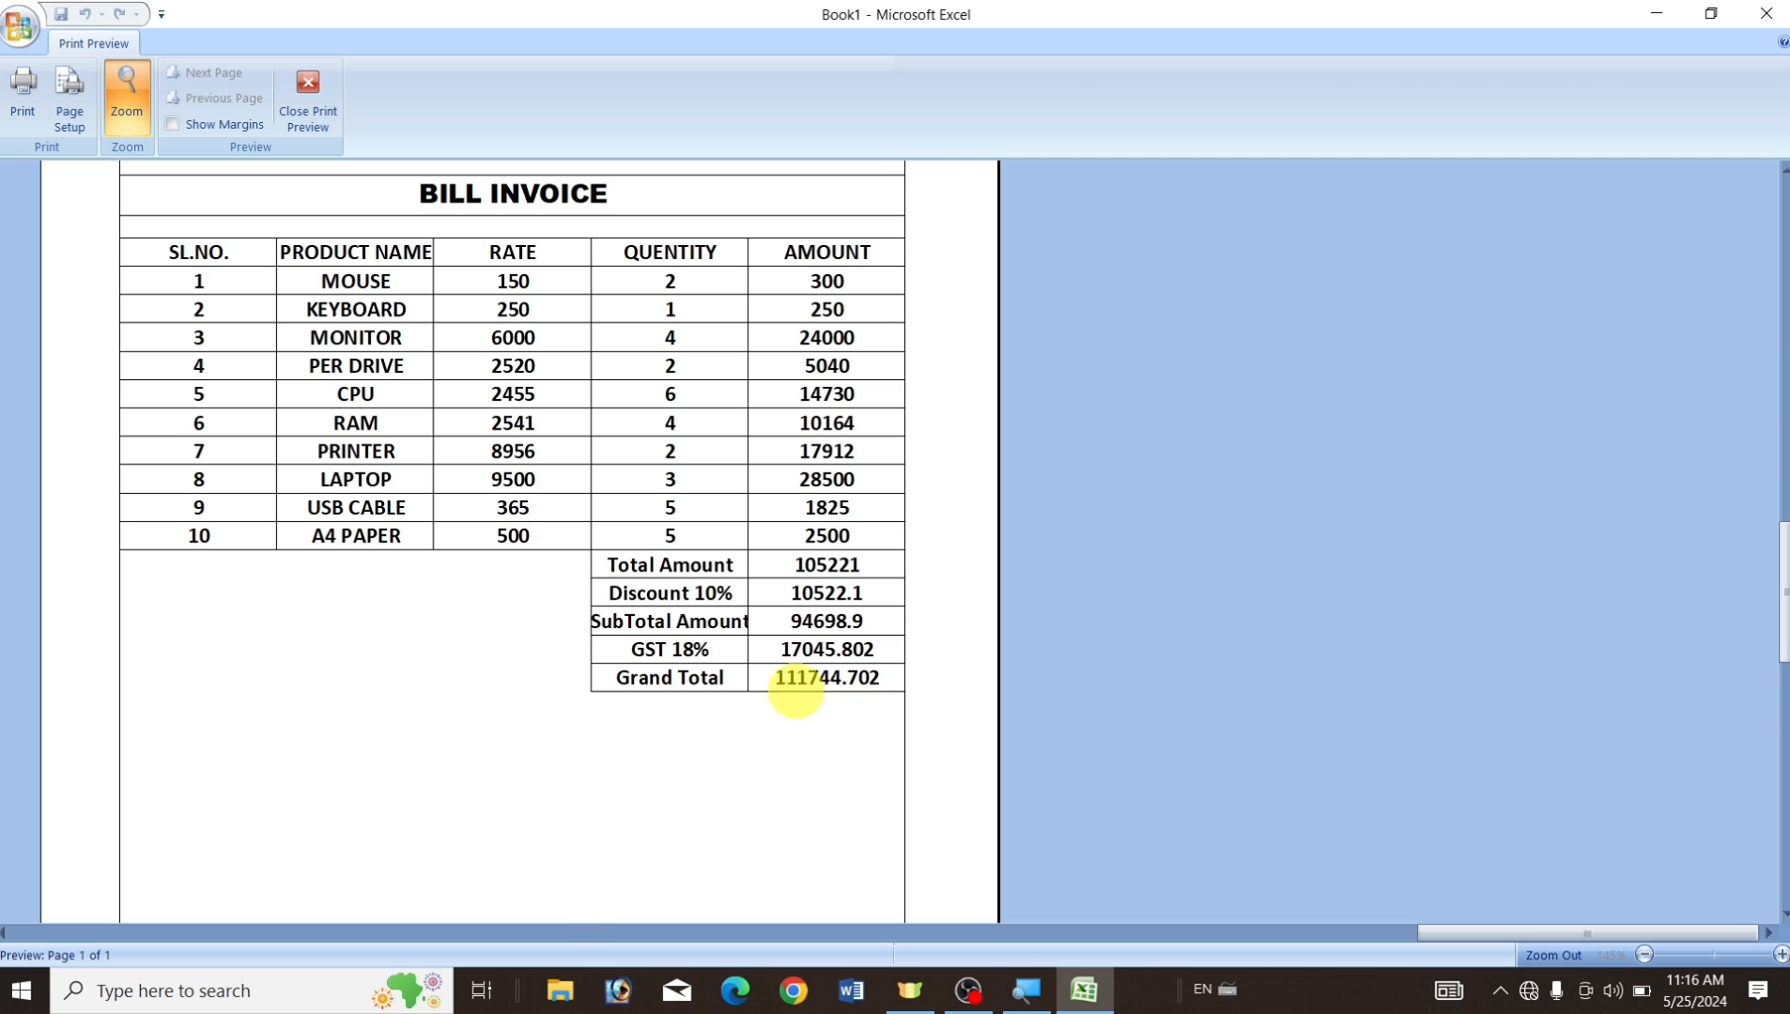
key("Escape")
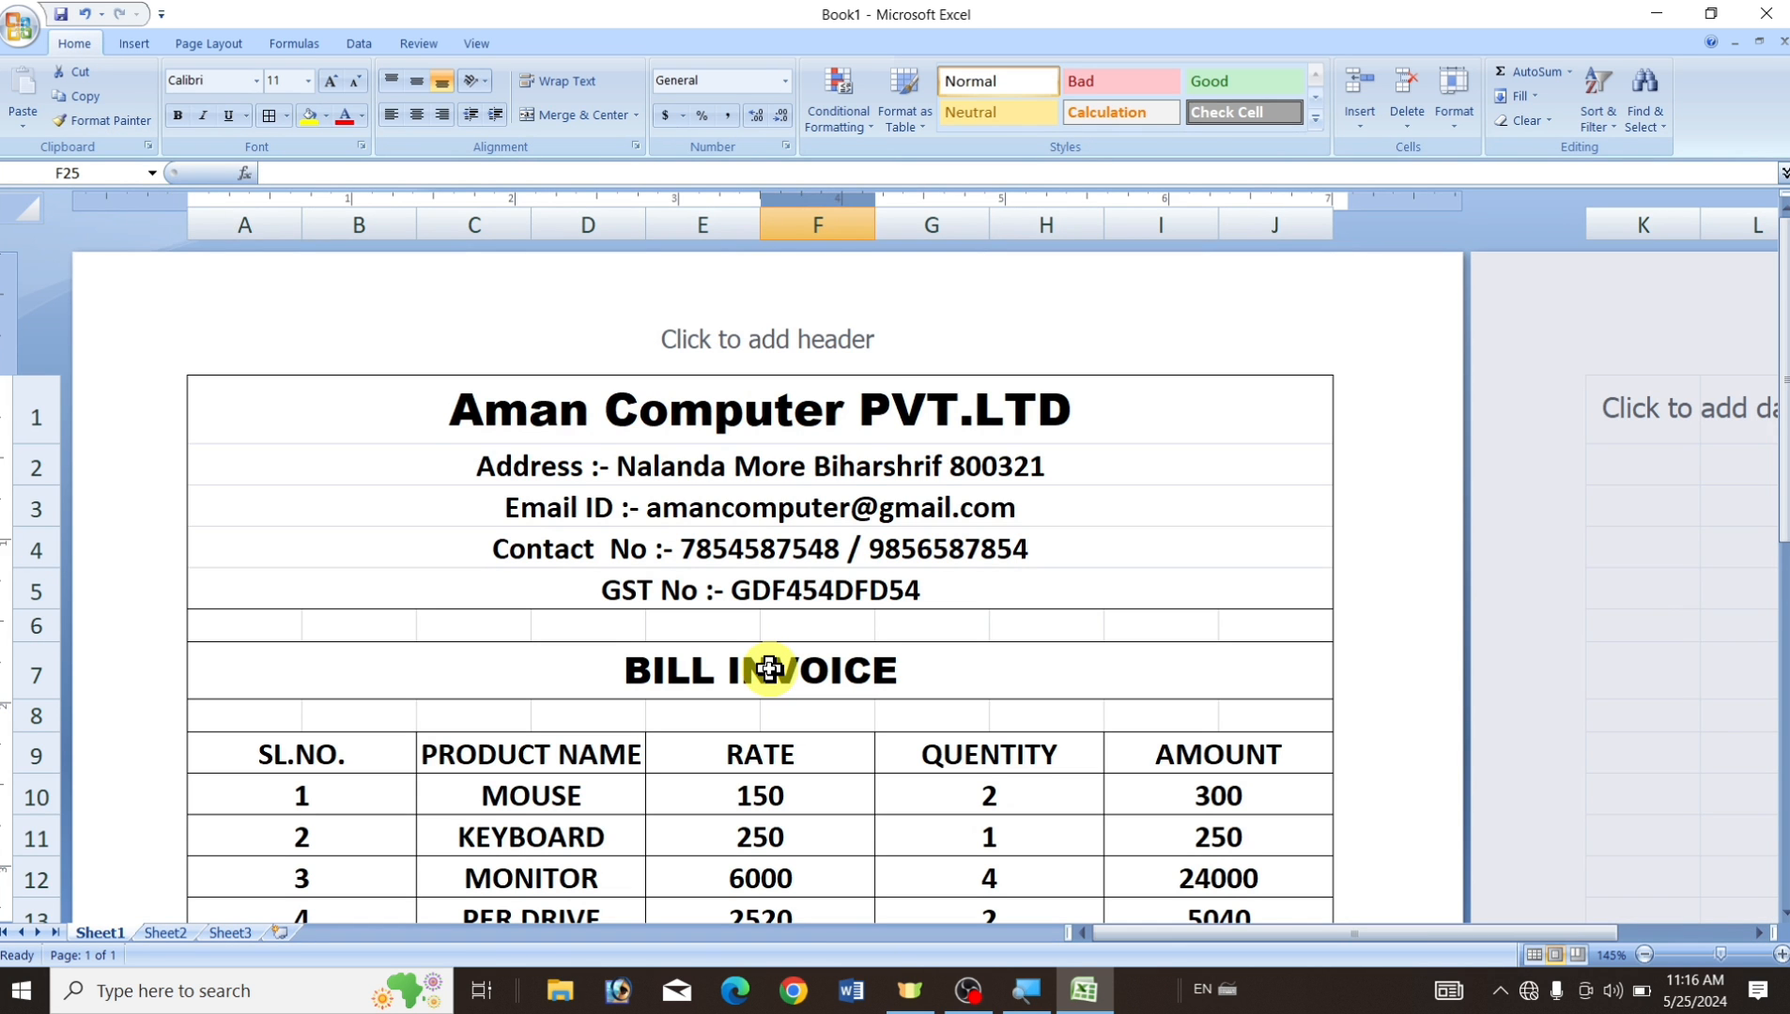
Fill the company name row and the BILL INVOICE row with yellow.
left_click(427, 423)
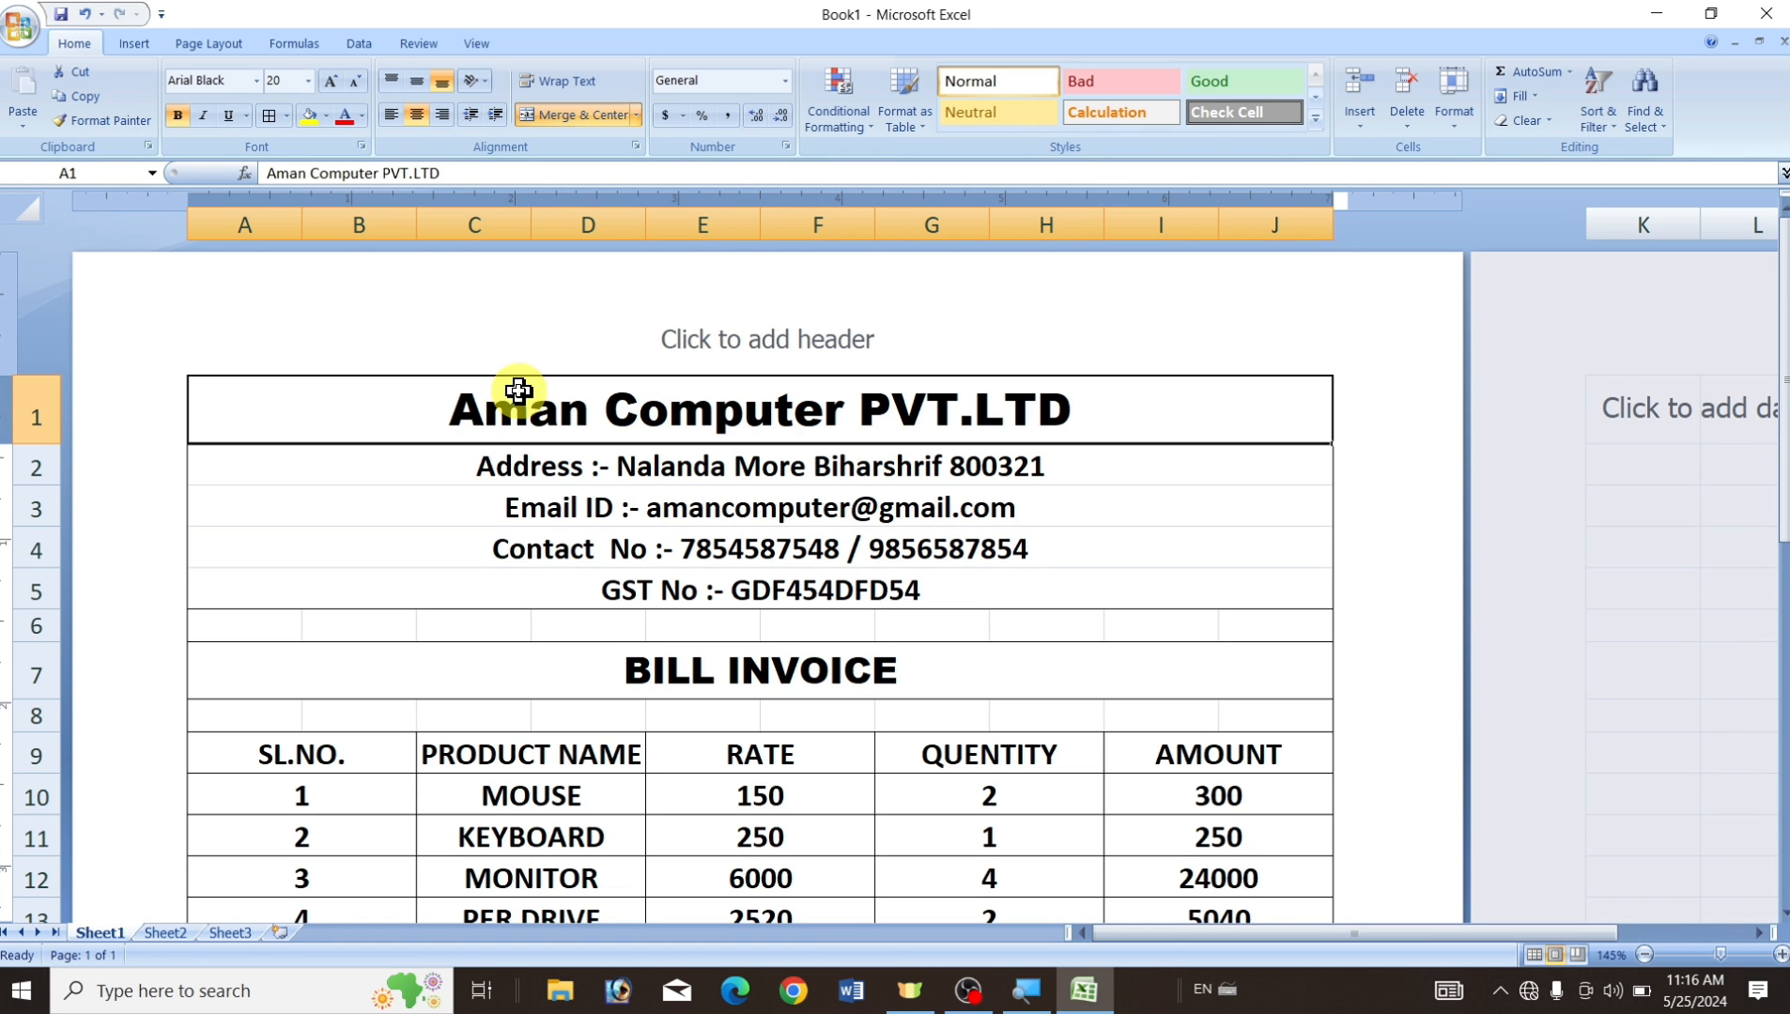
left_click(326, 116)
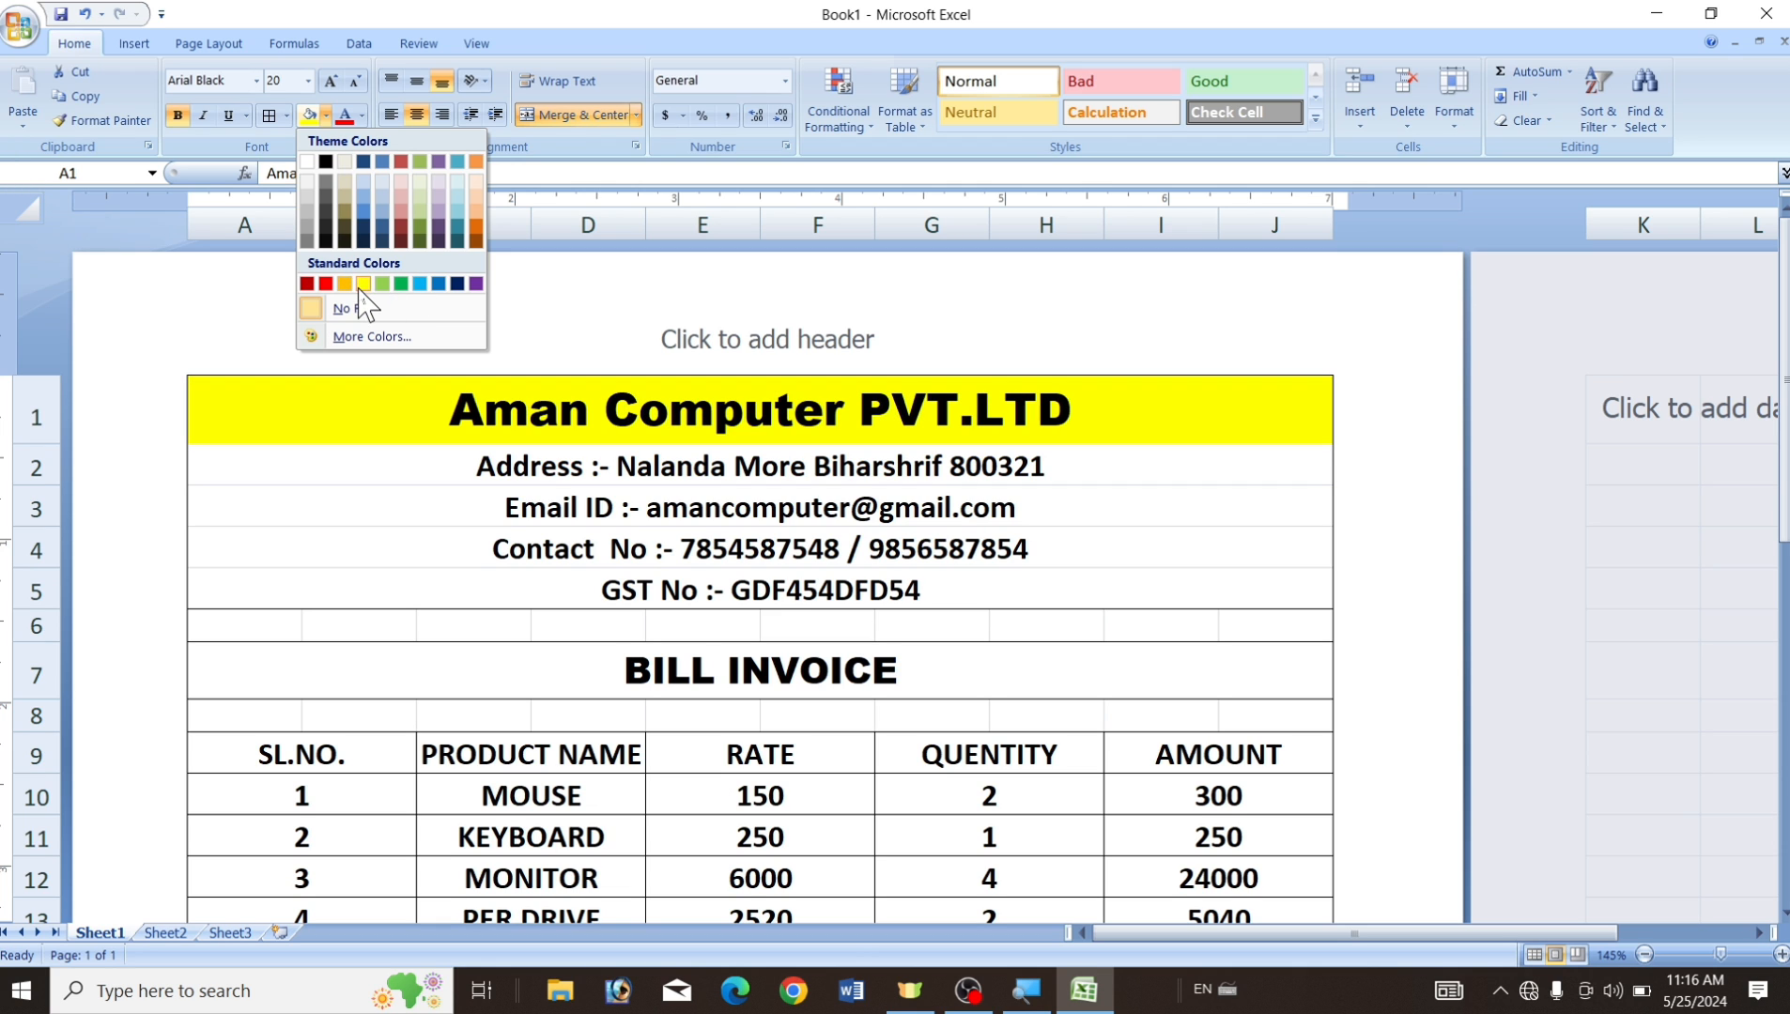
left_click(363, 283)
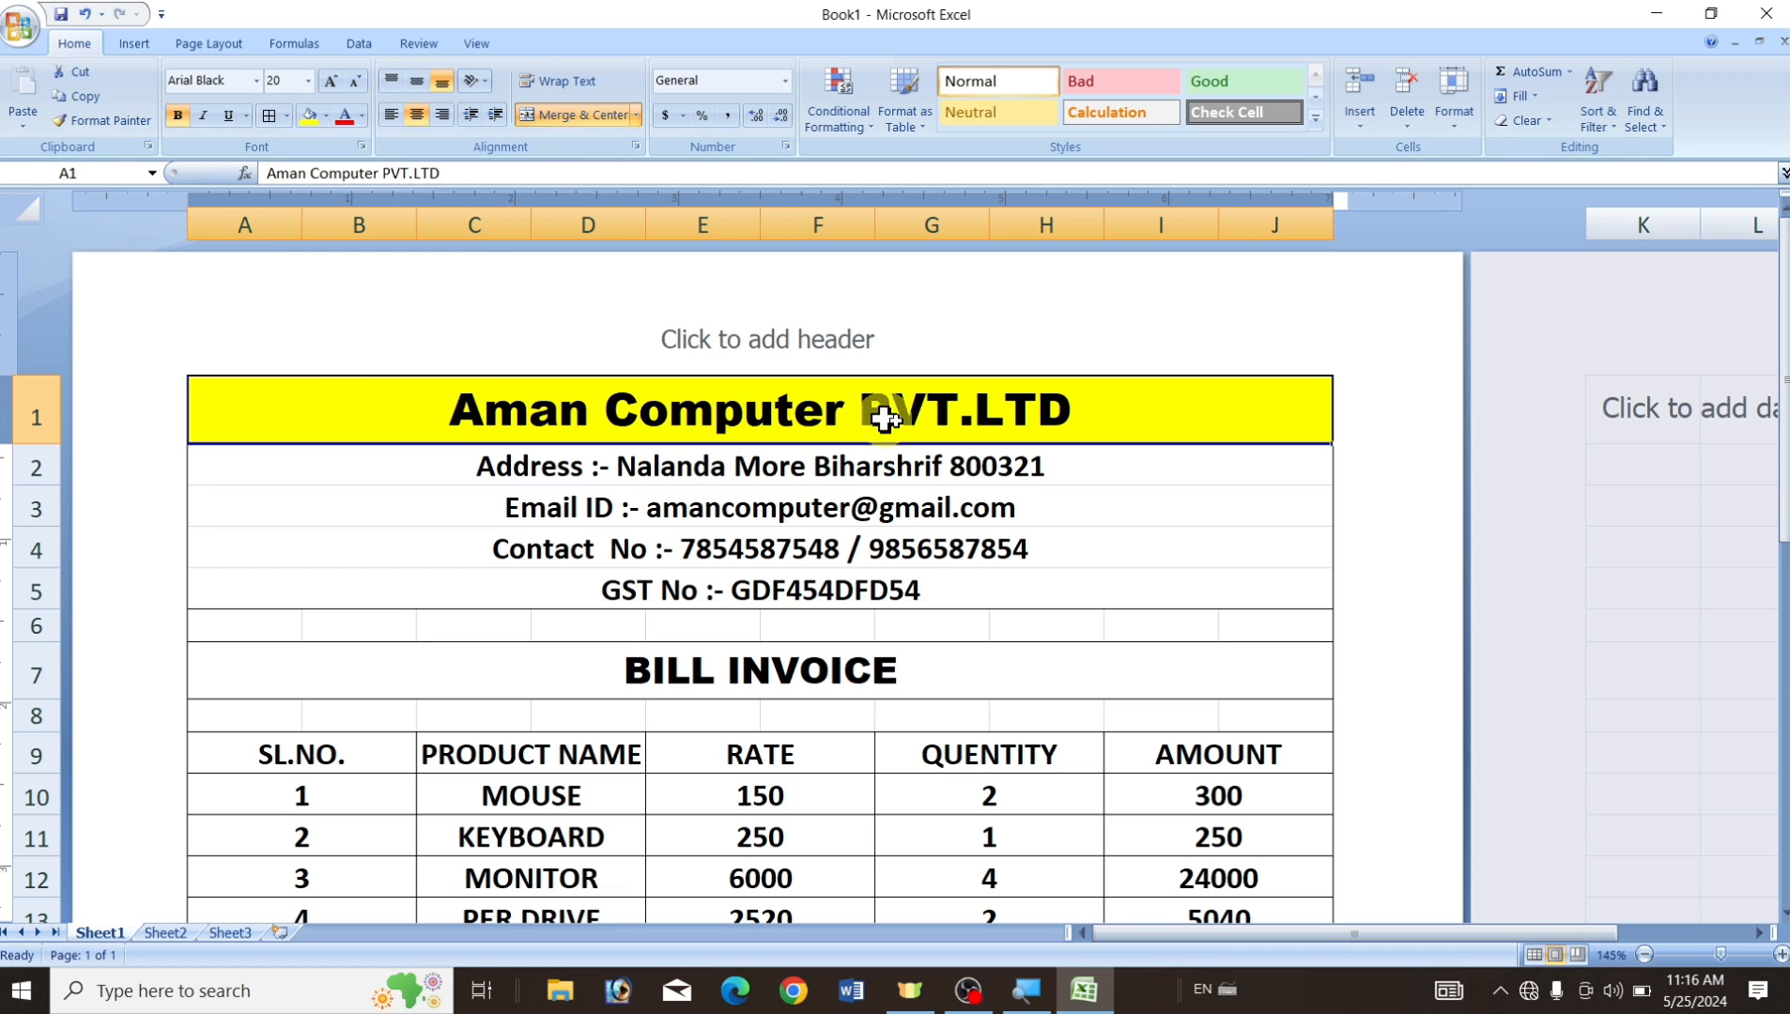
left_click(1100, 653)
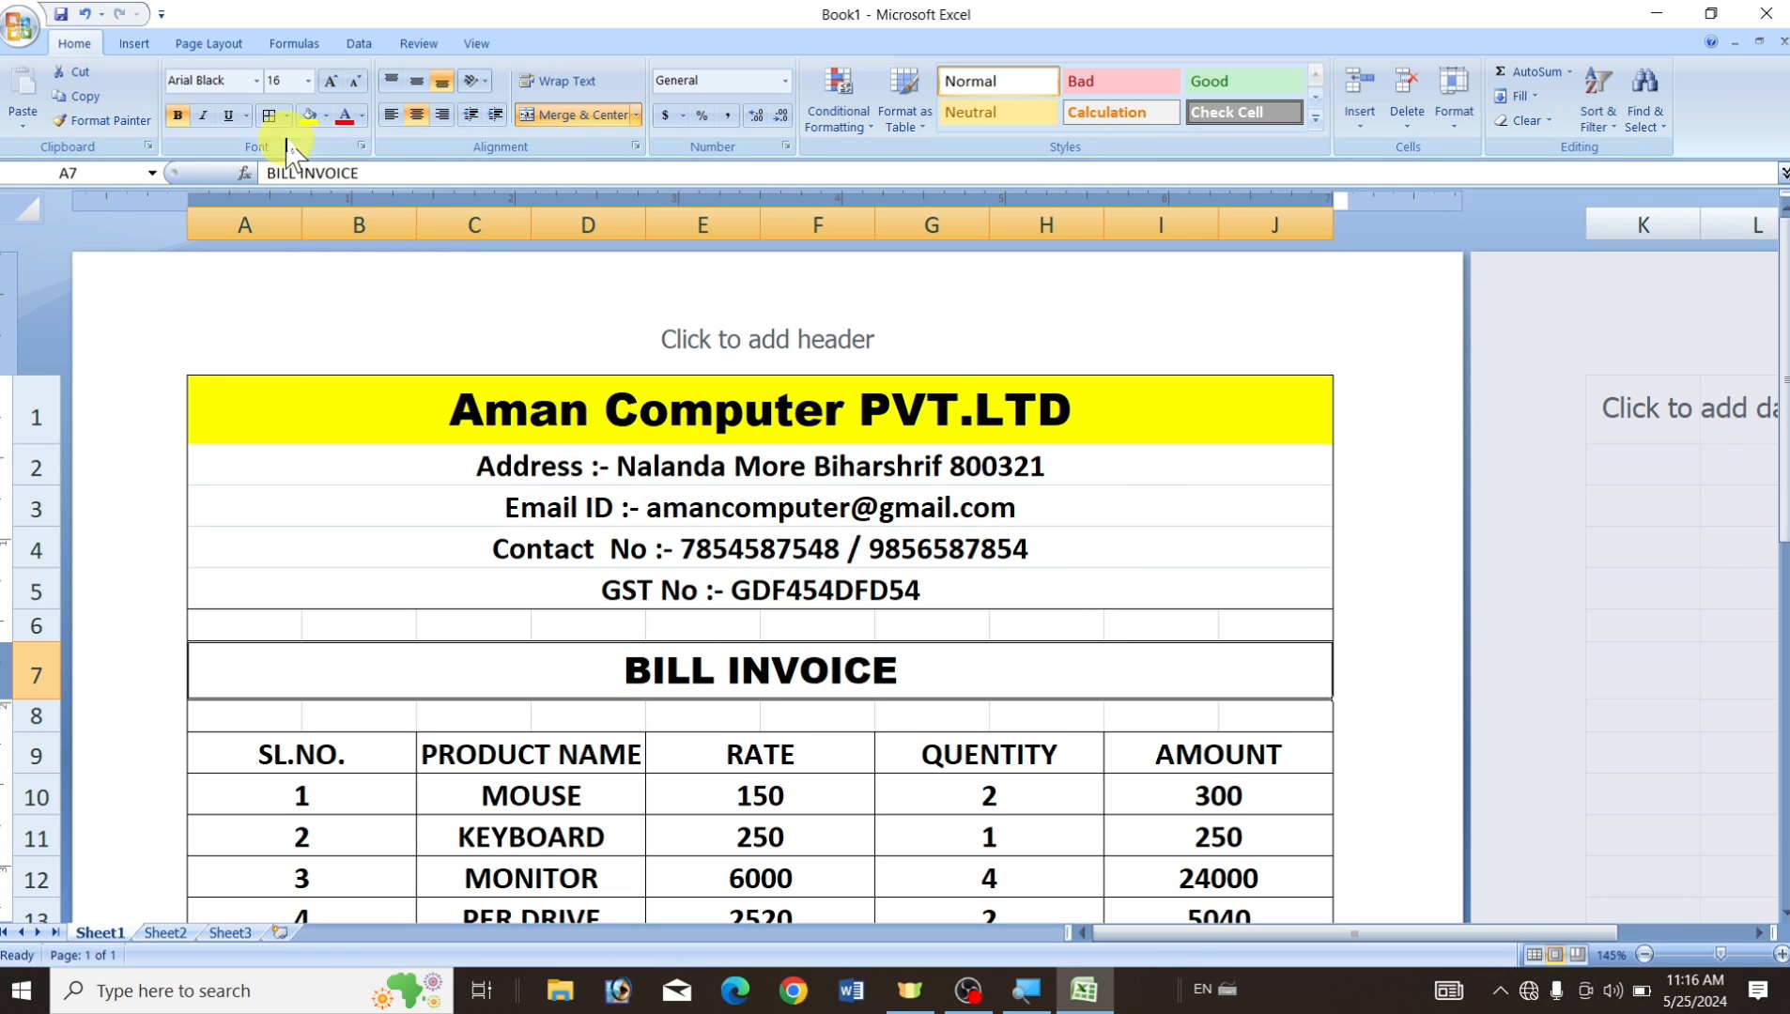
left_click(307, 117)
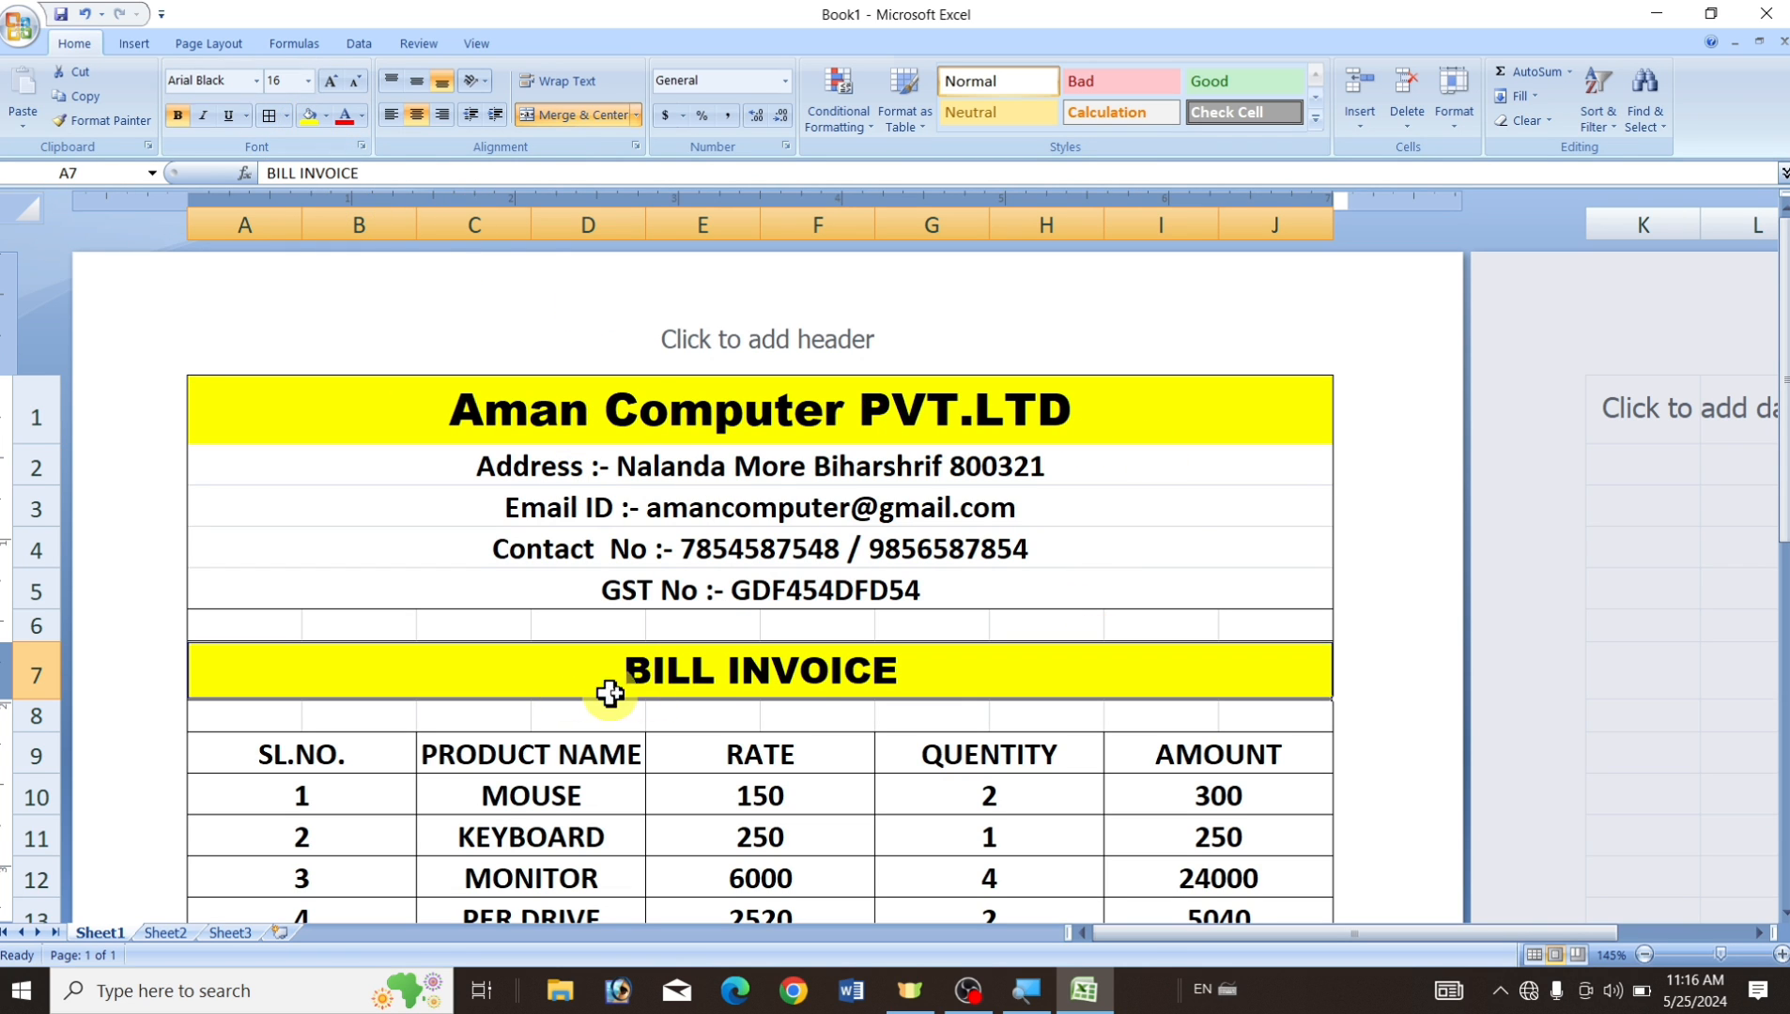
Fill the SL.NO.–AMOUNT header row and the Total Amount–Grand Total block with yellow.
scroll(928, 592, "down", 3)
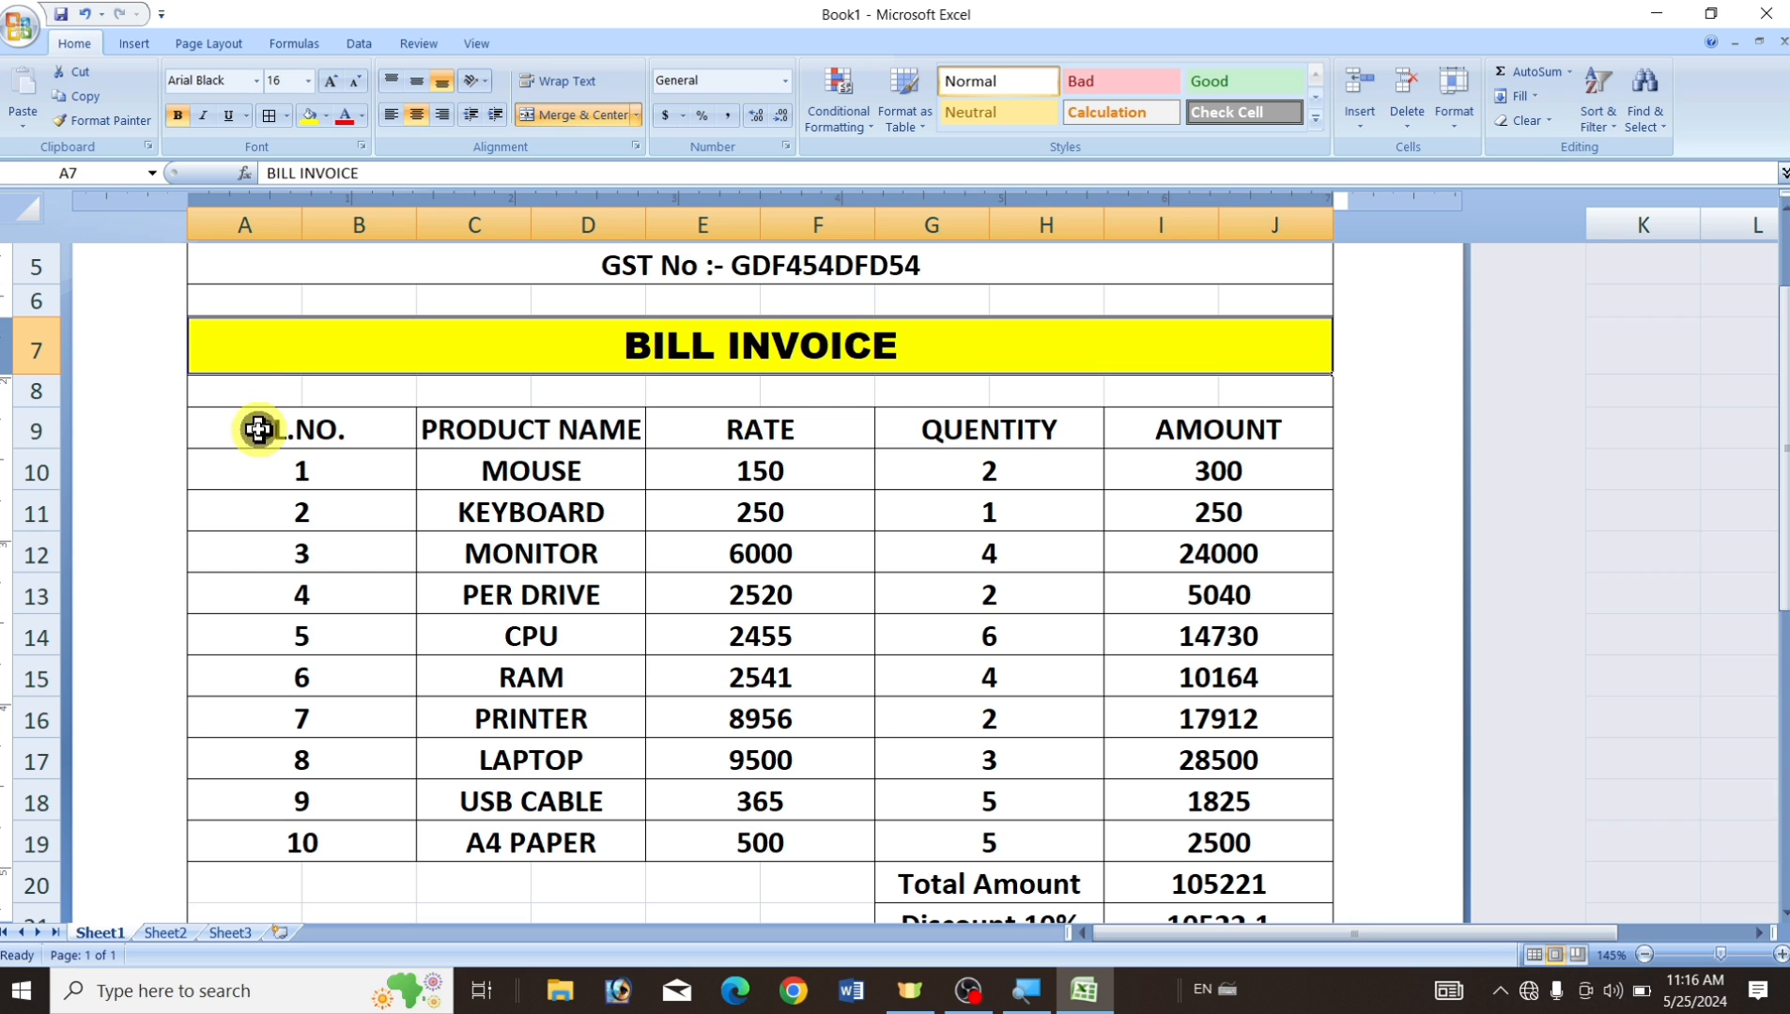
left_click_drag(255, 428, 1257, 442)
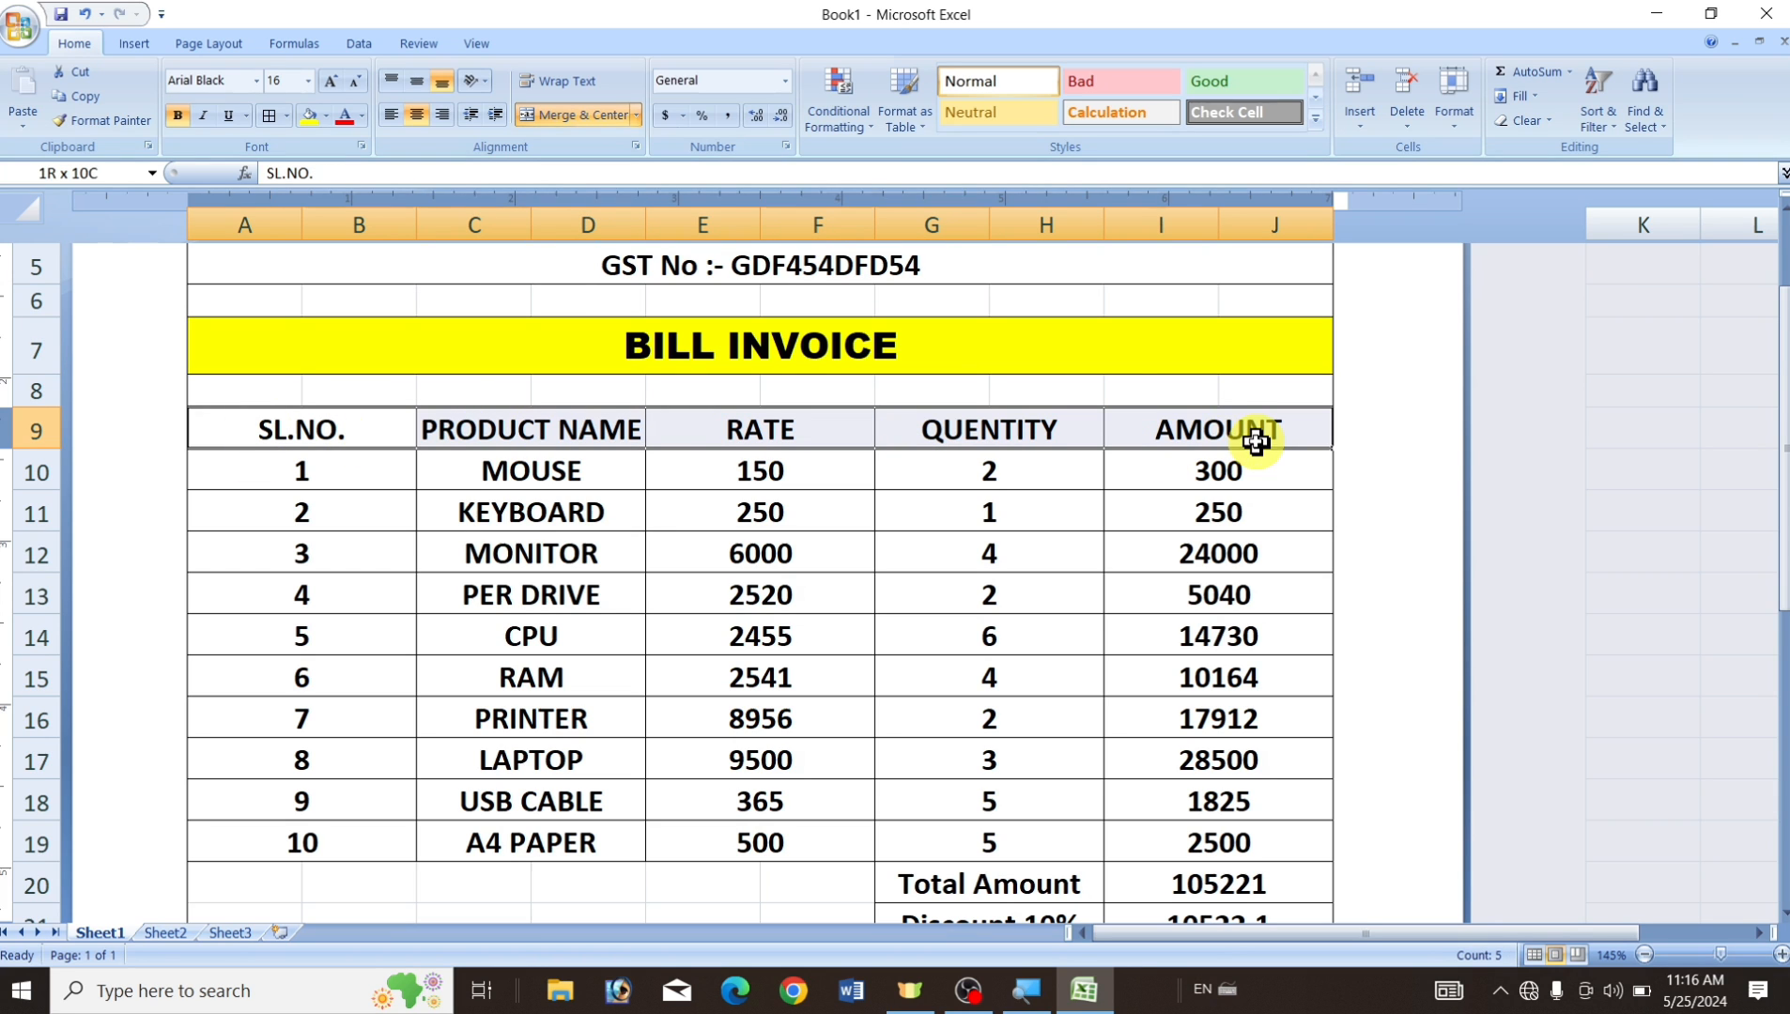
left_click(308, 116)
left_click(956, 590)
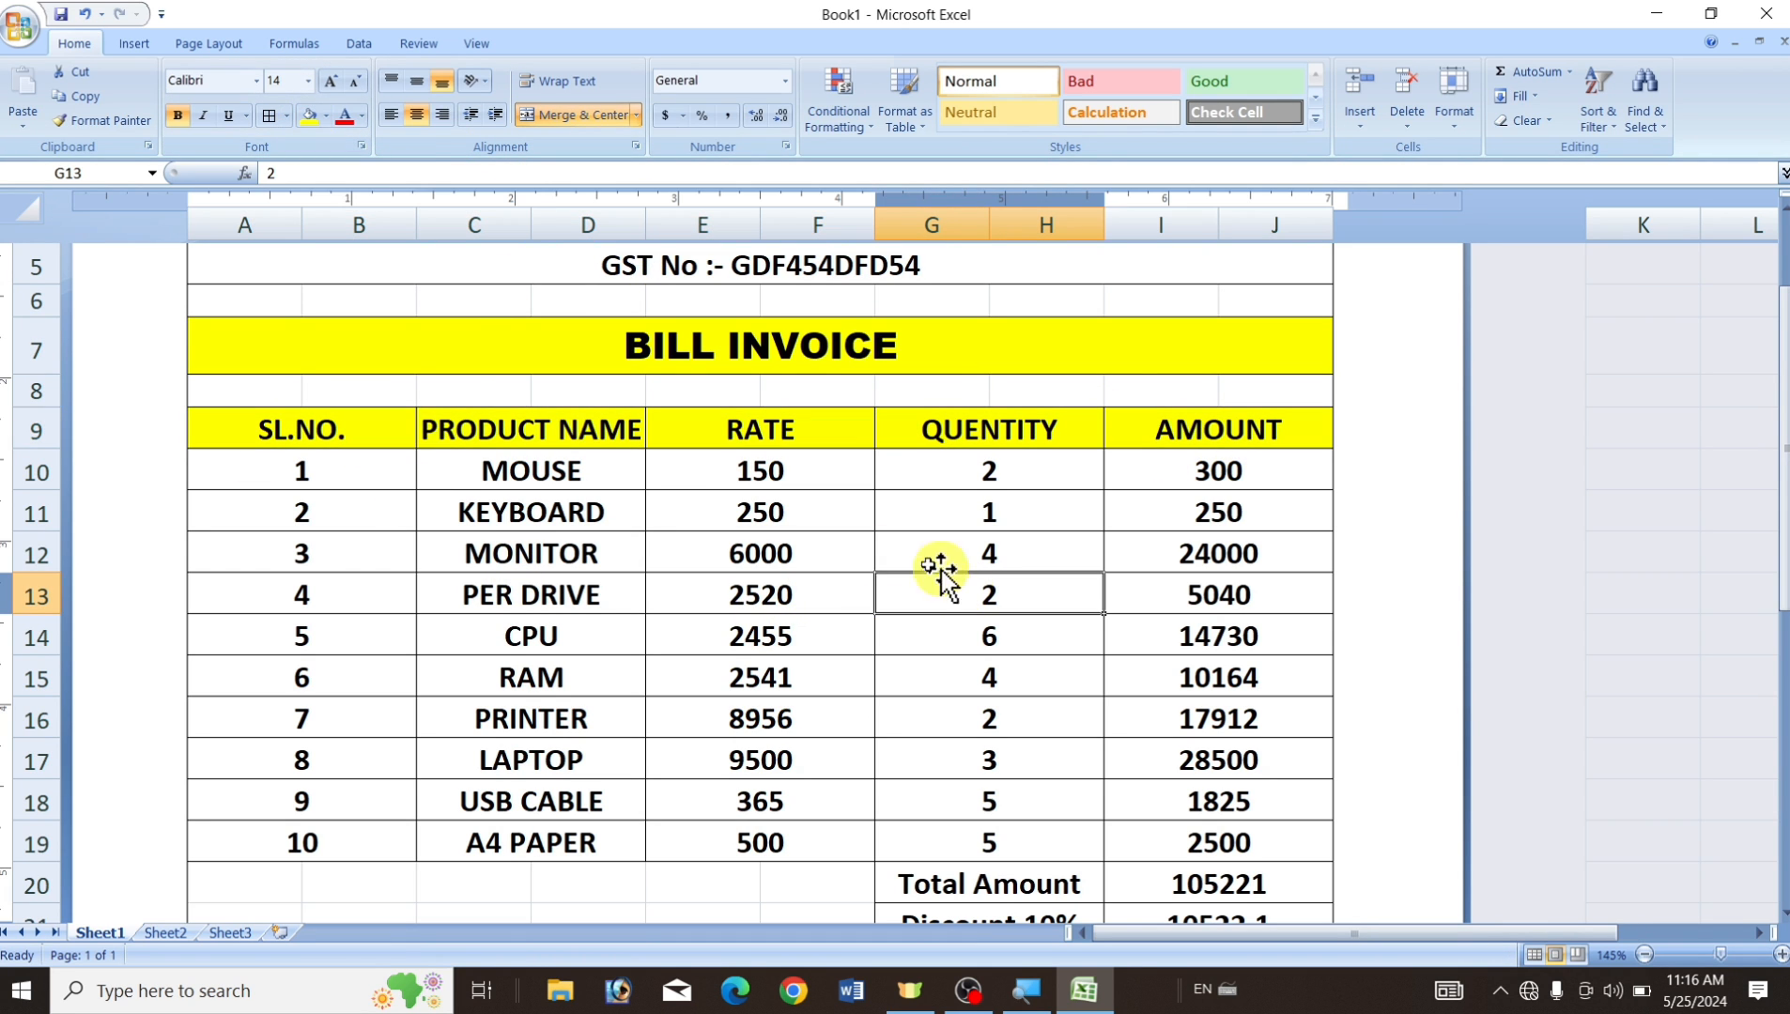
scroll(1122, 550, "down", 3)
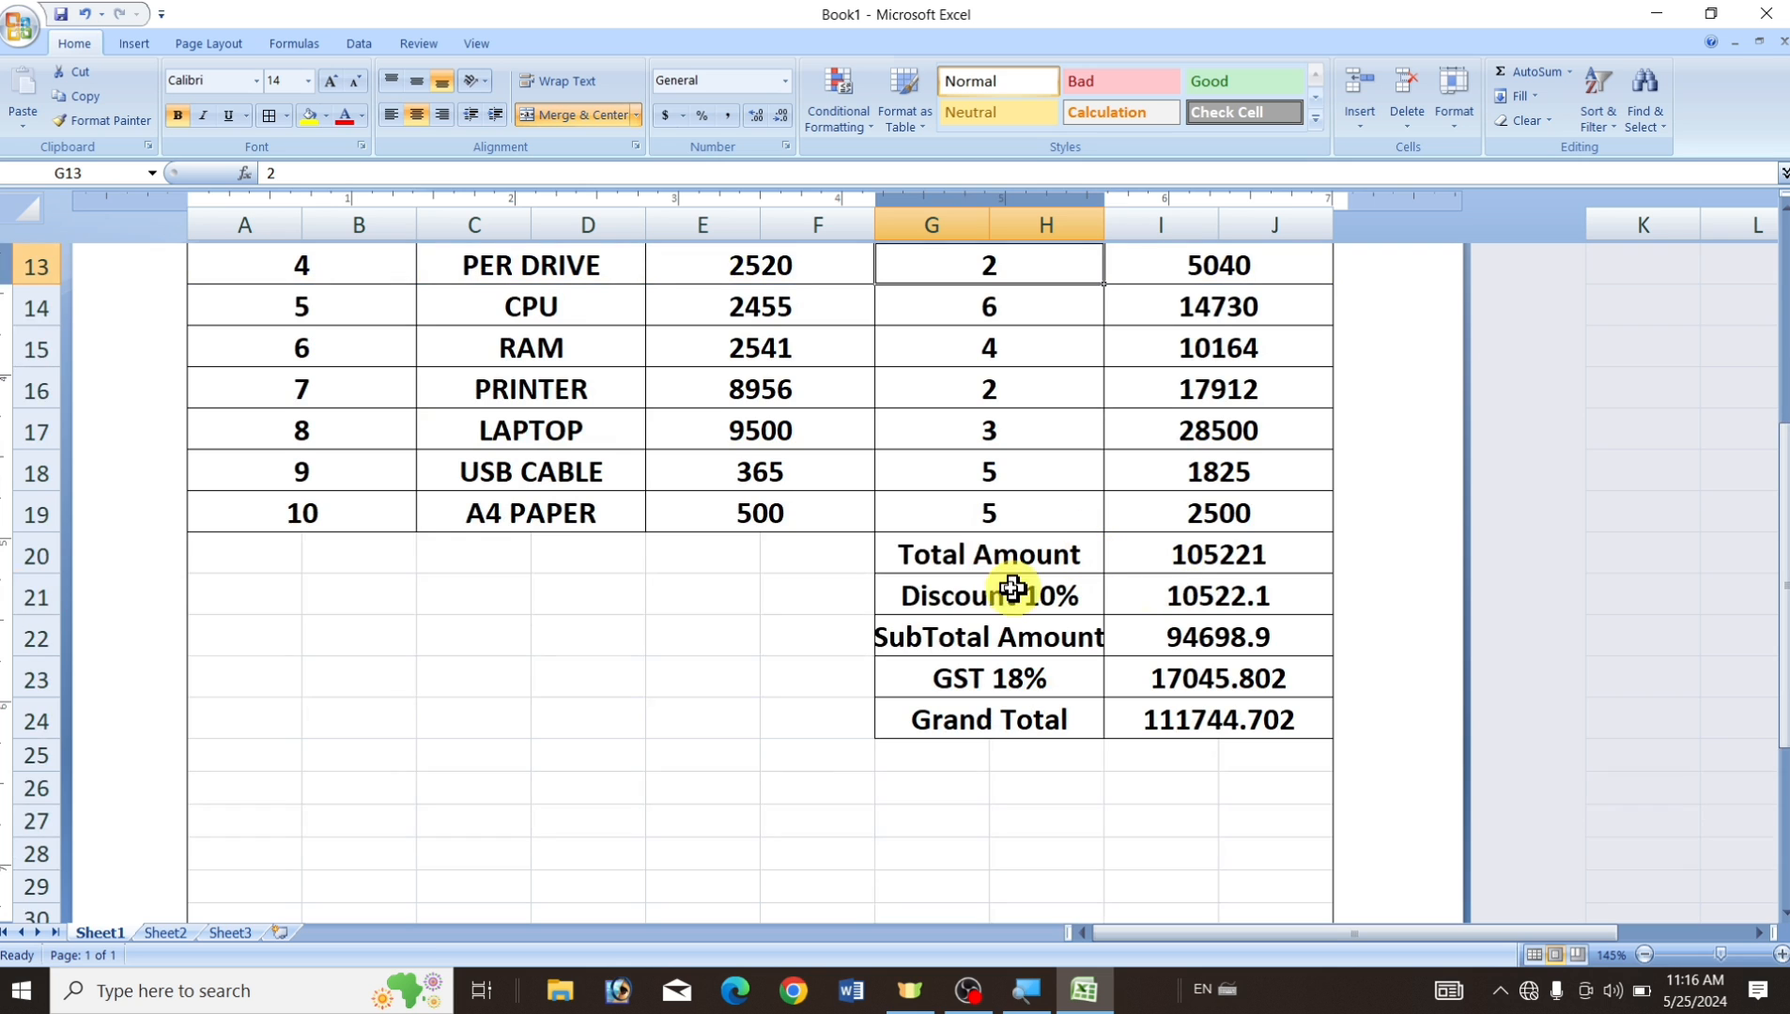
left_click_drag(921, 547, 1229, 724)
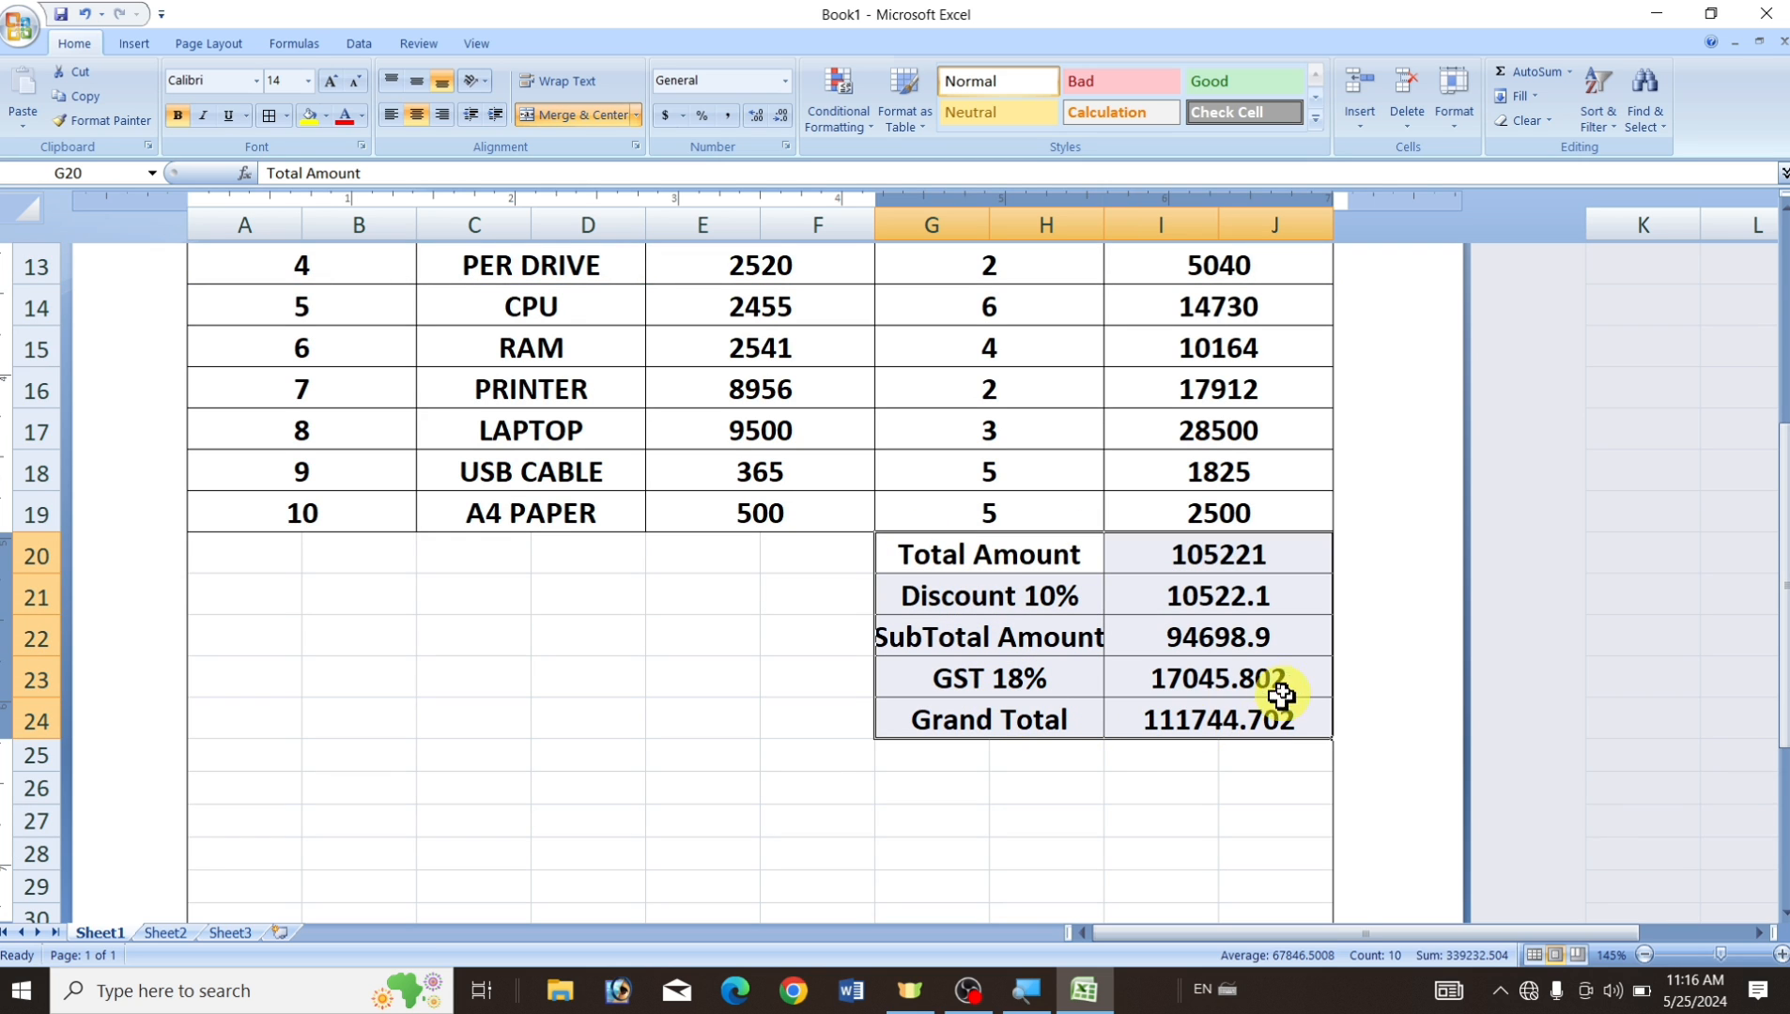
left_click(309, 116)
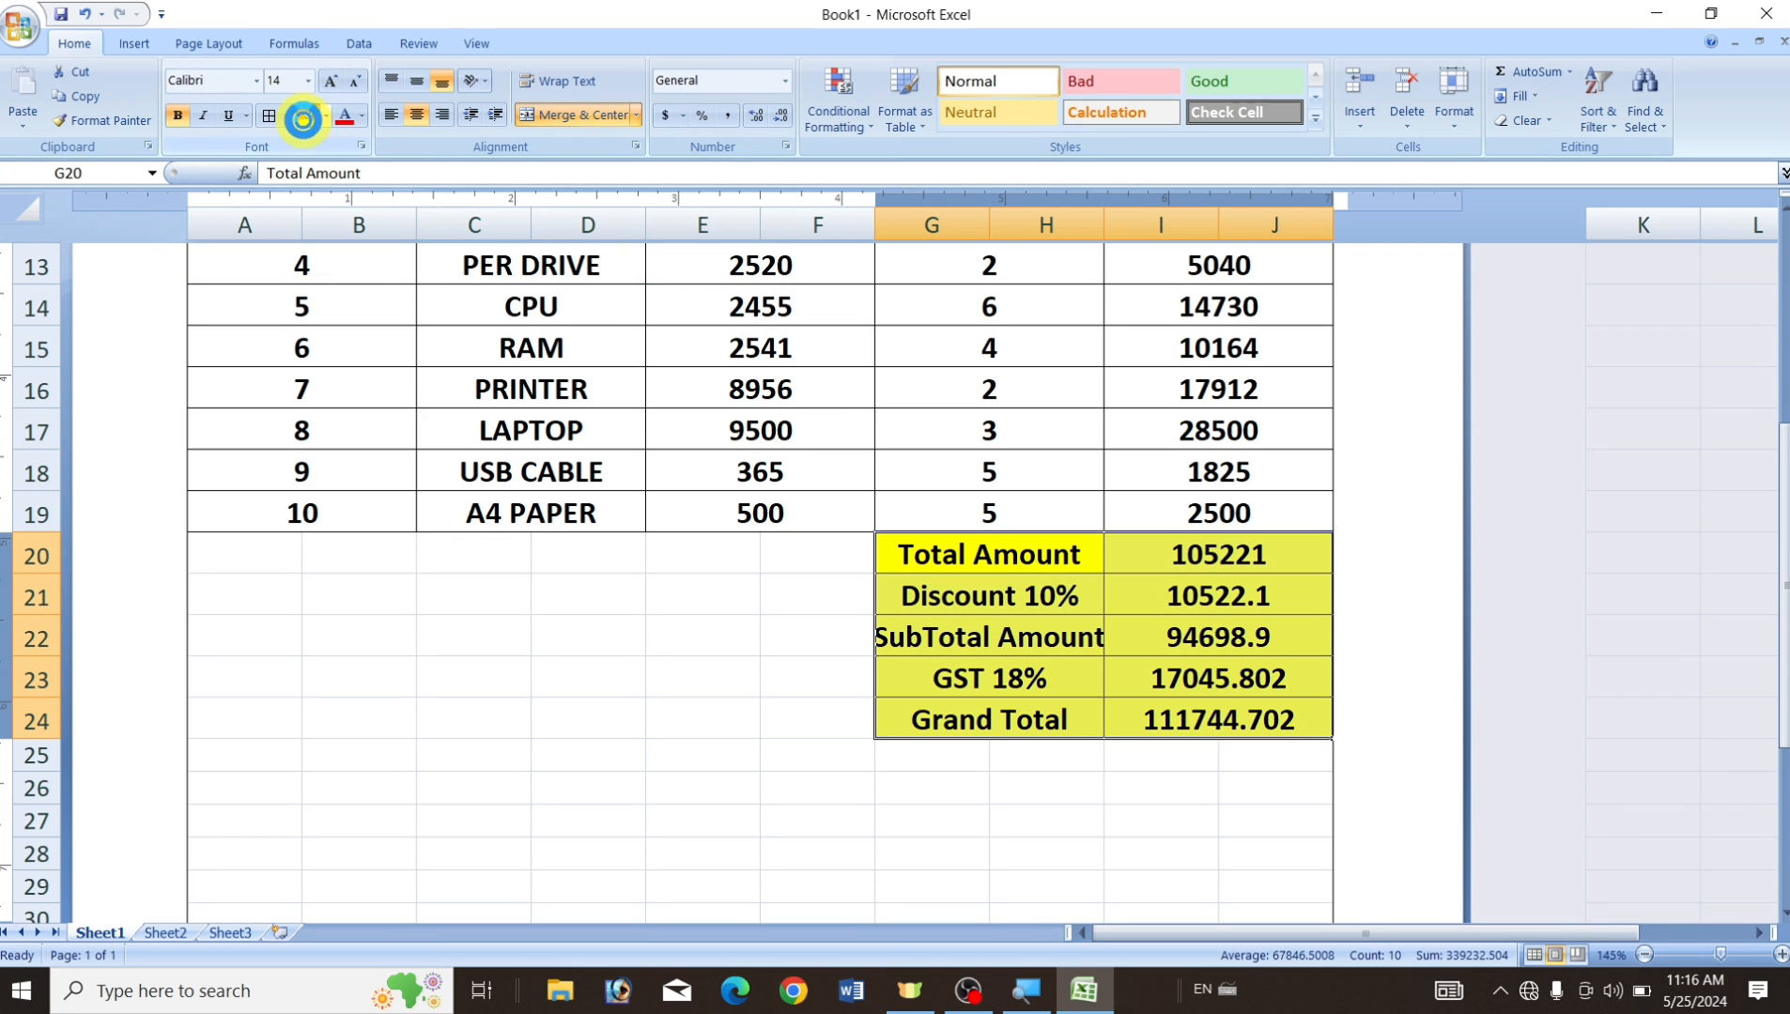
left_click(764, 781)
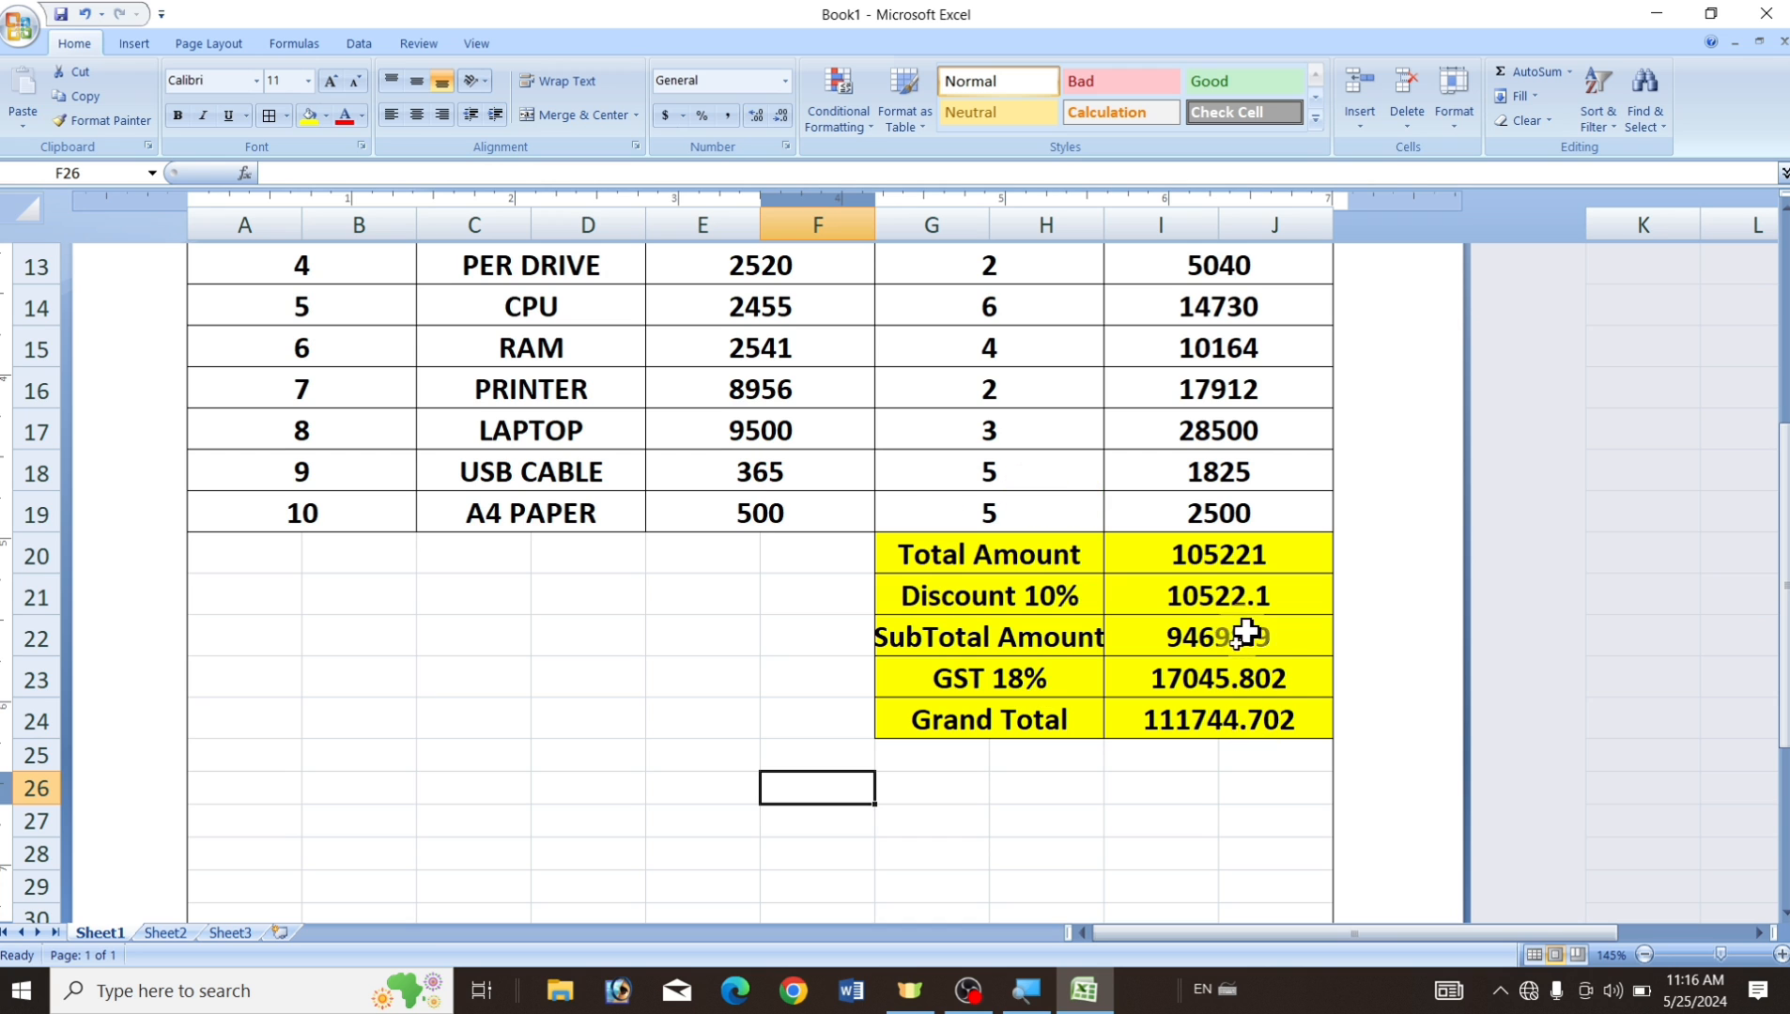
scroll(946, 591, "up", 5)
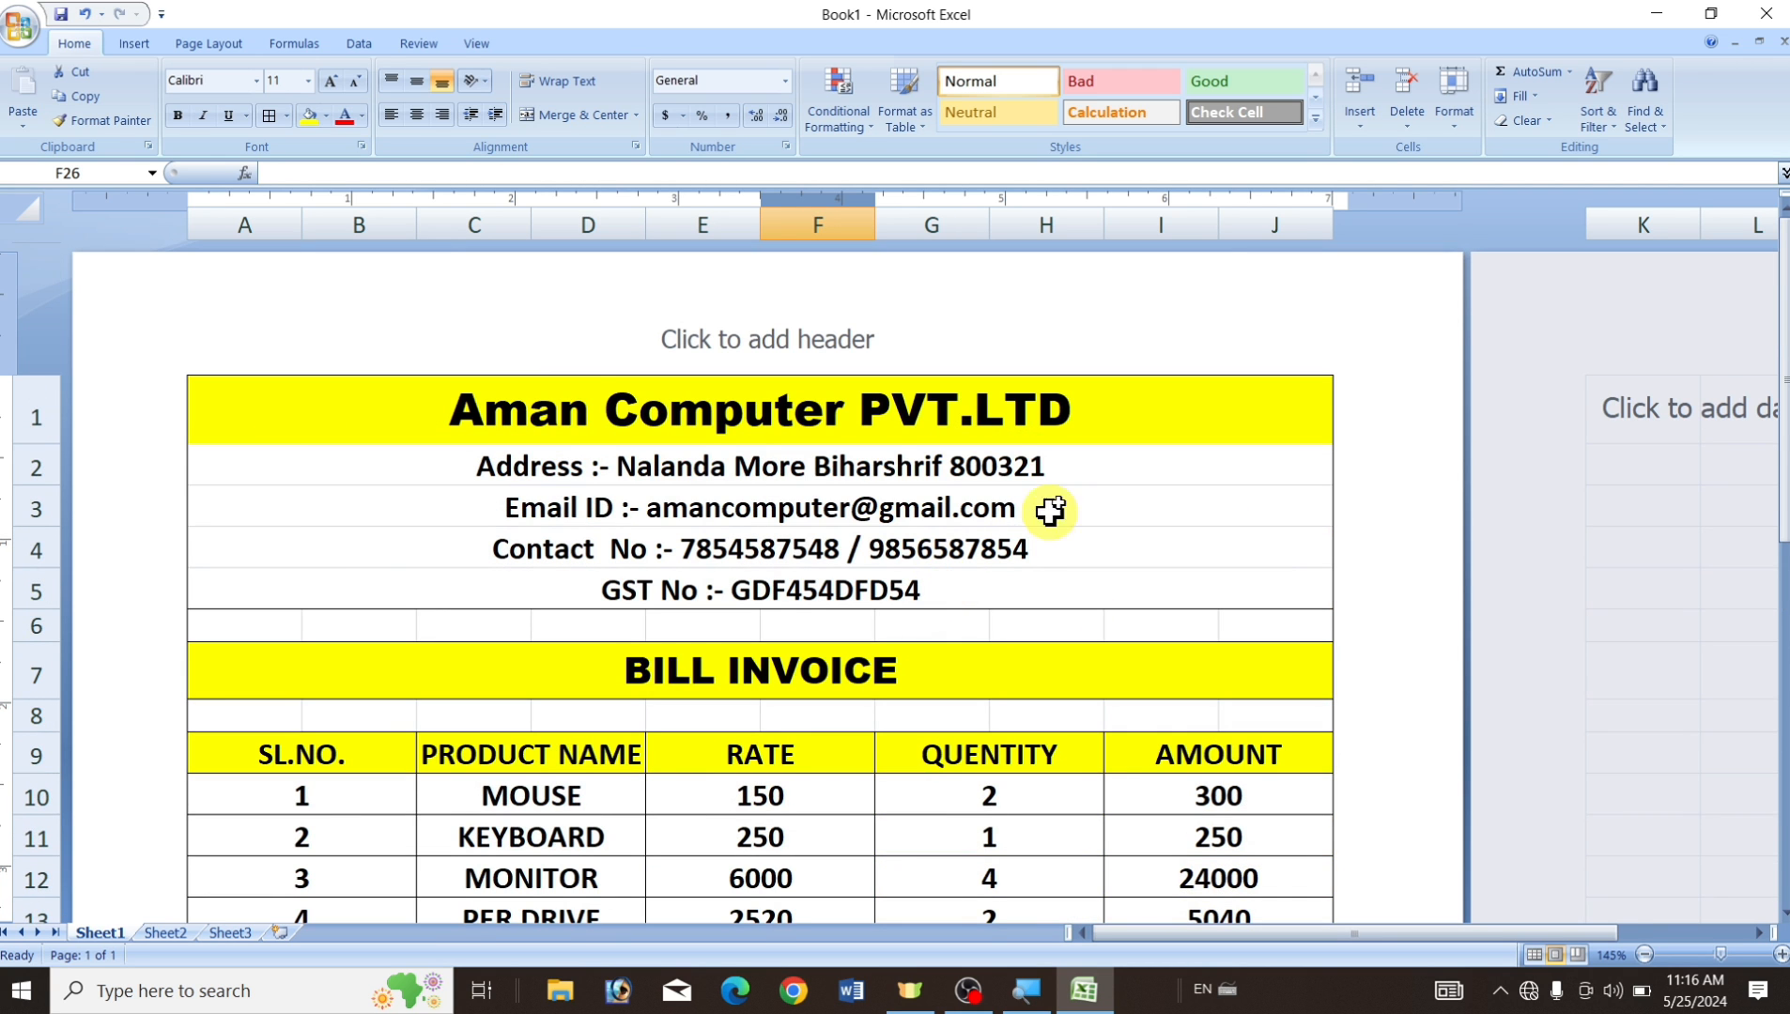
Try red font colour on the company title, then leave it black.
left_click(596, 409)
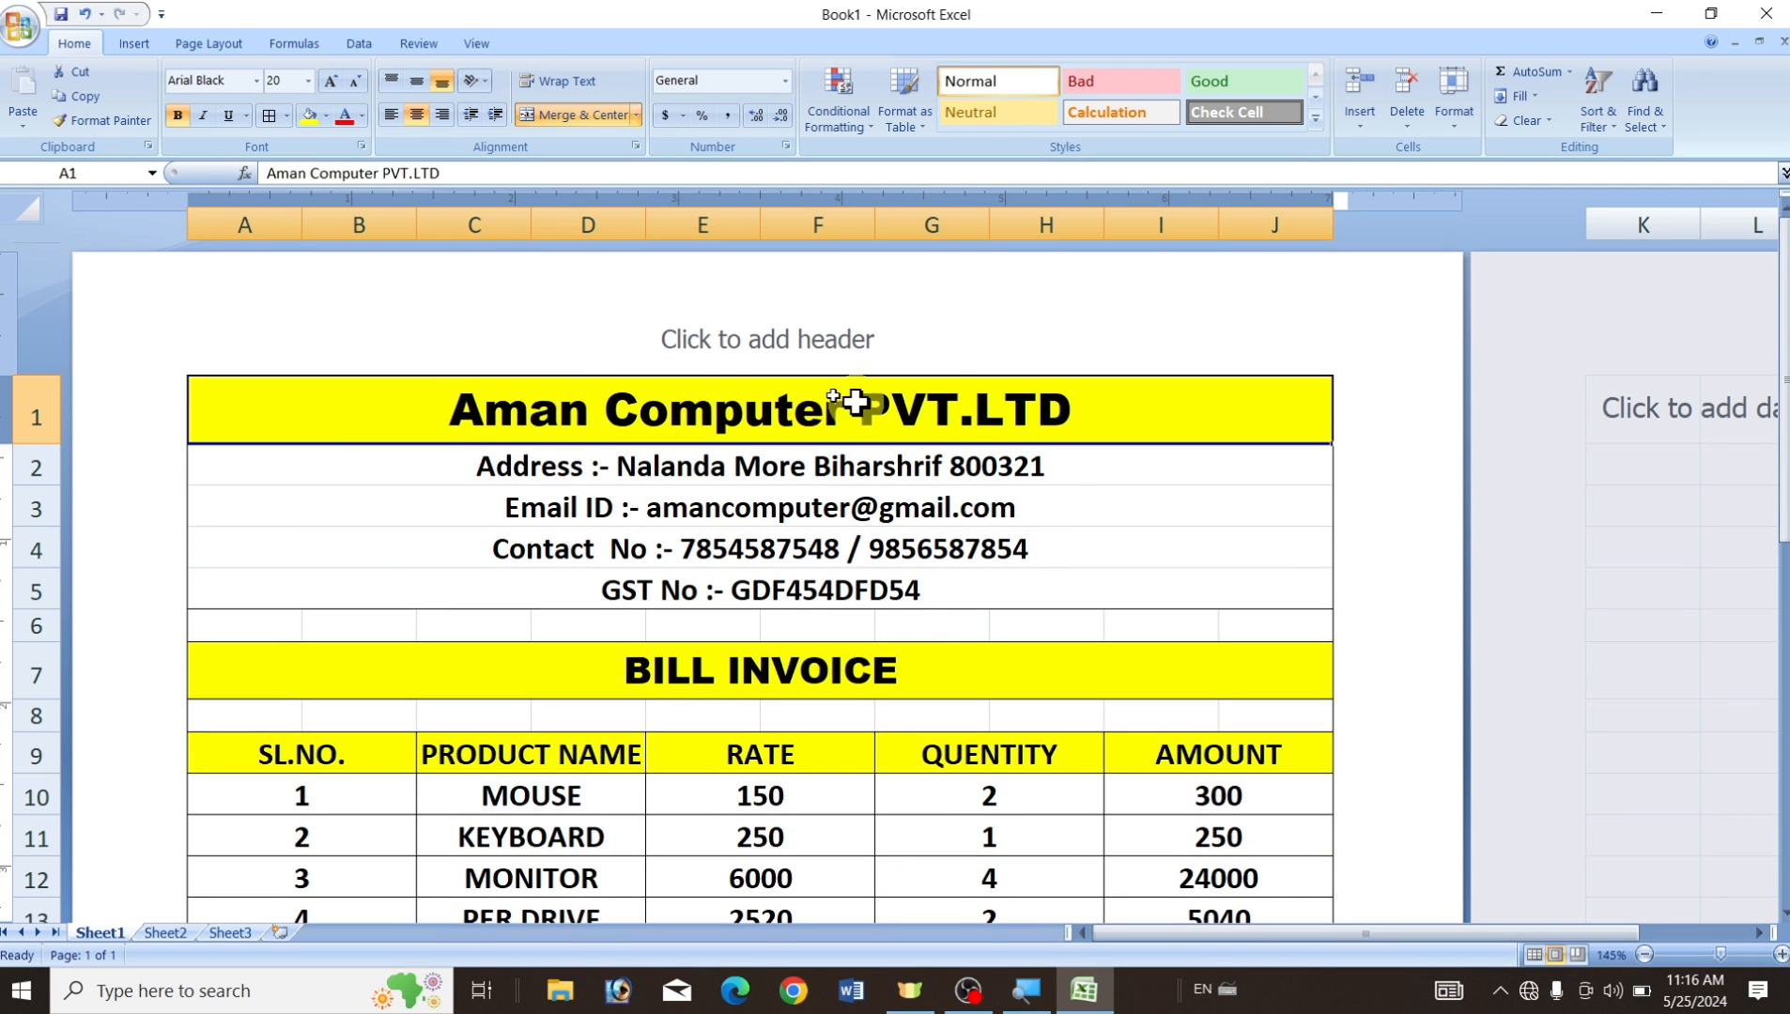
left_click(362, 115)
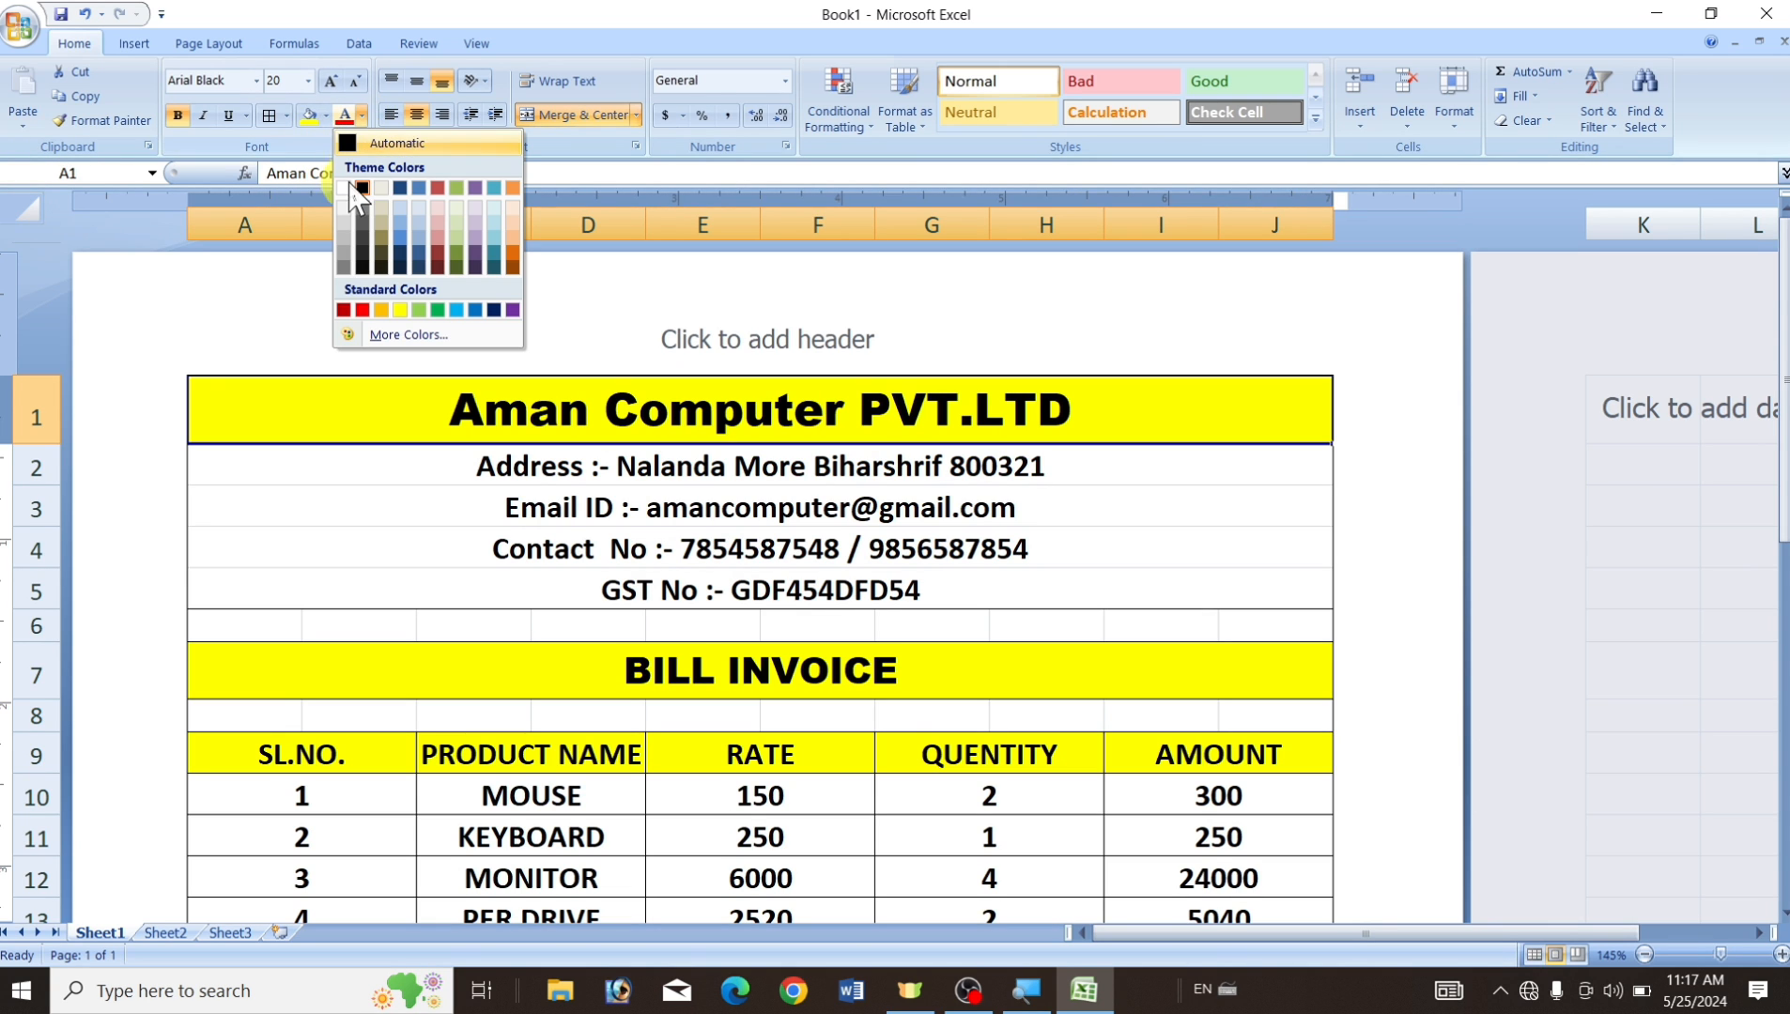
left_click(363, 311)
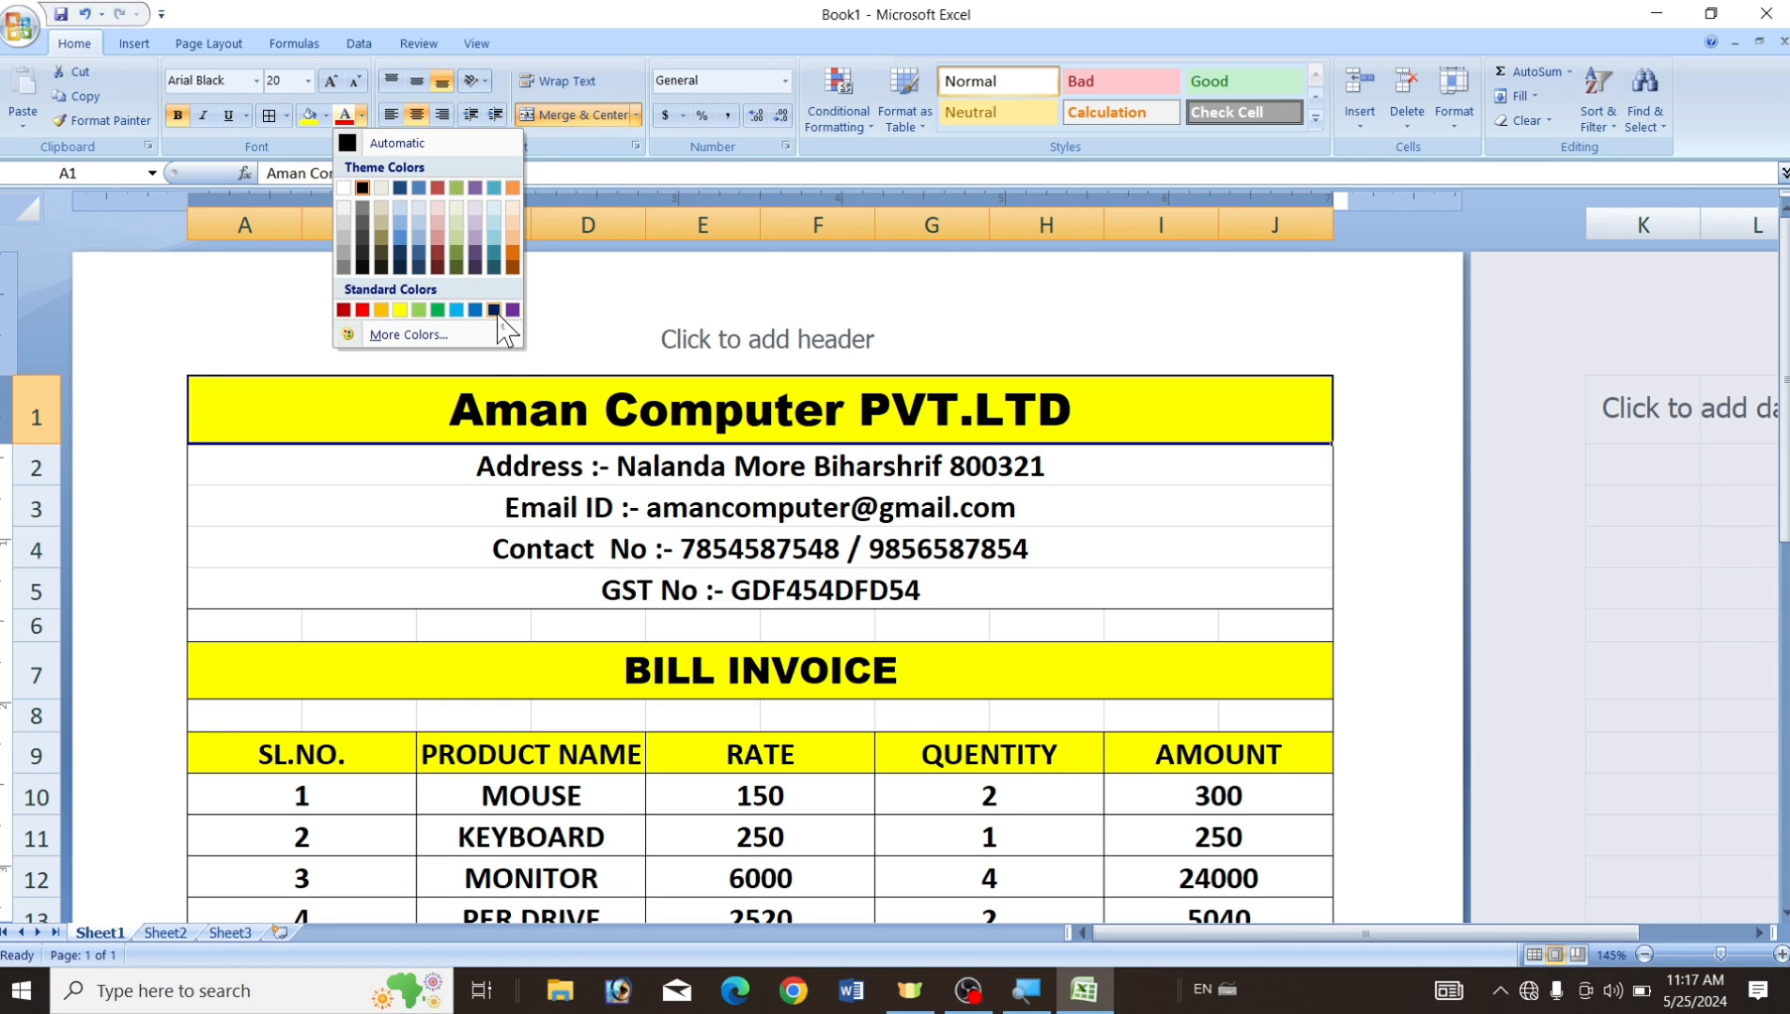
left_click(1141, 590)
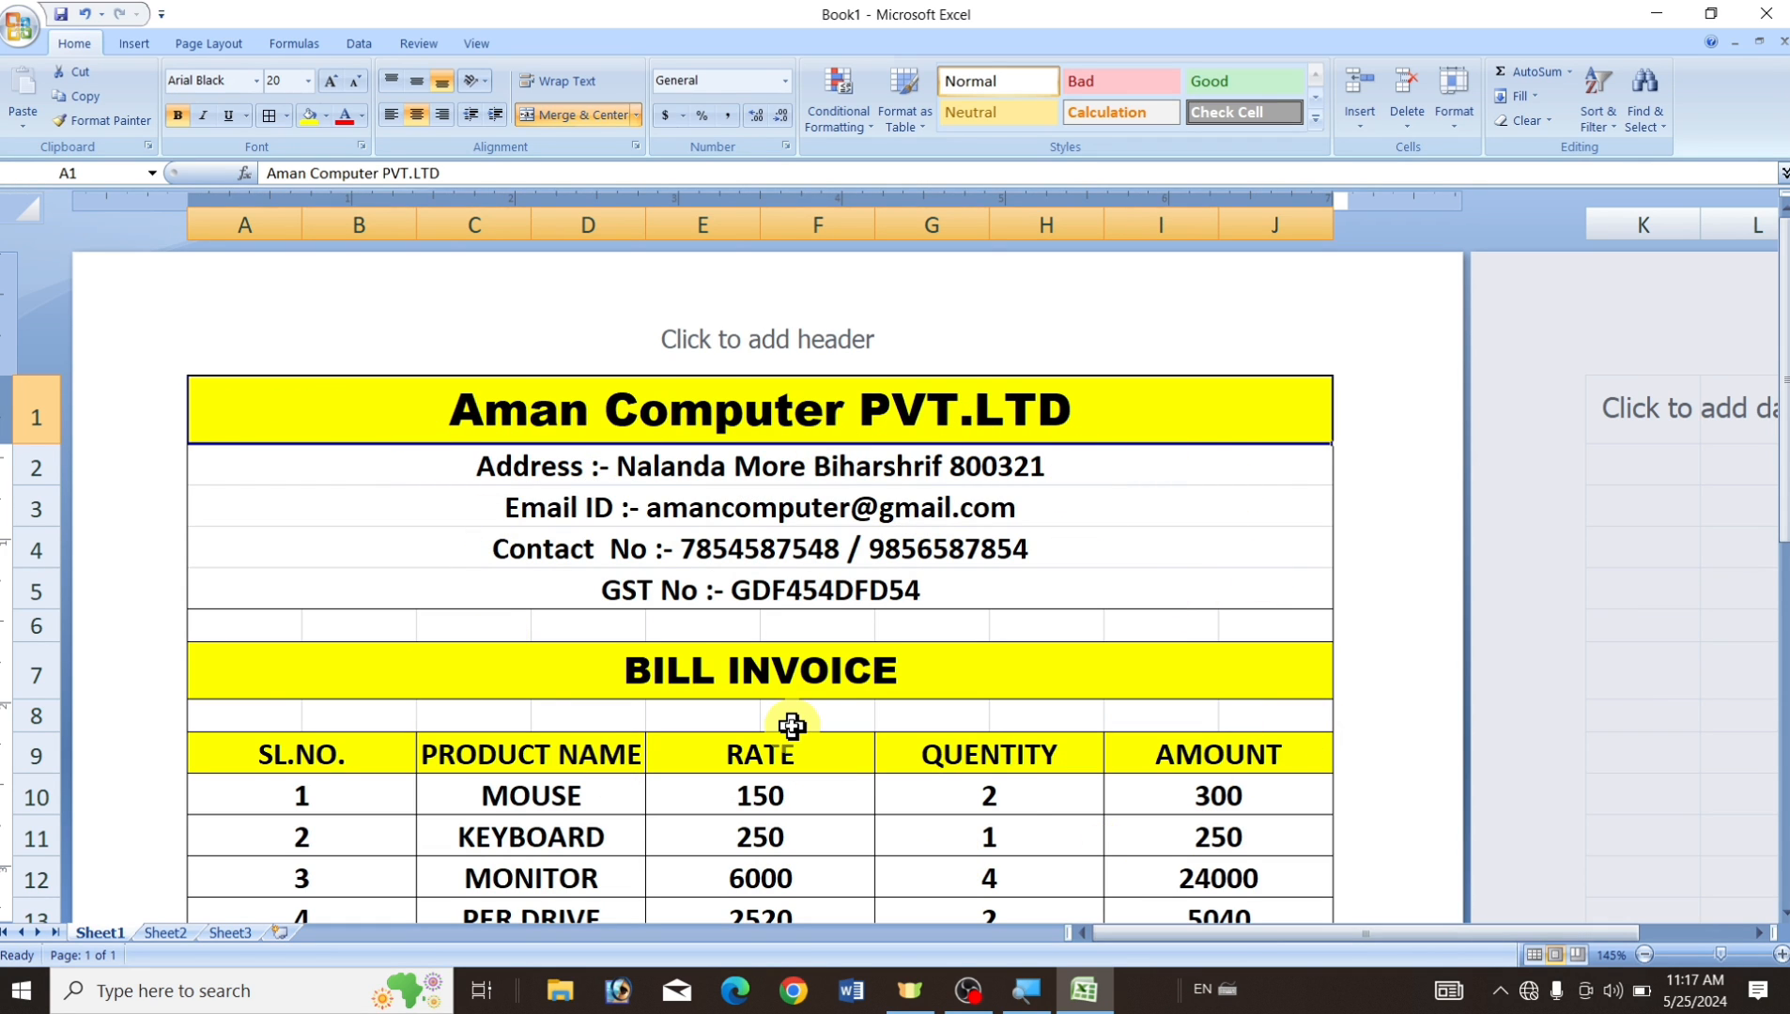
key("ctrl+p")
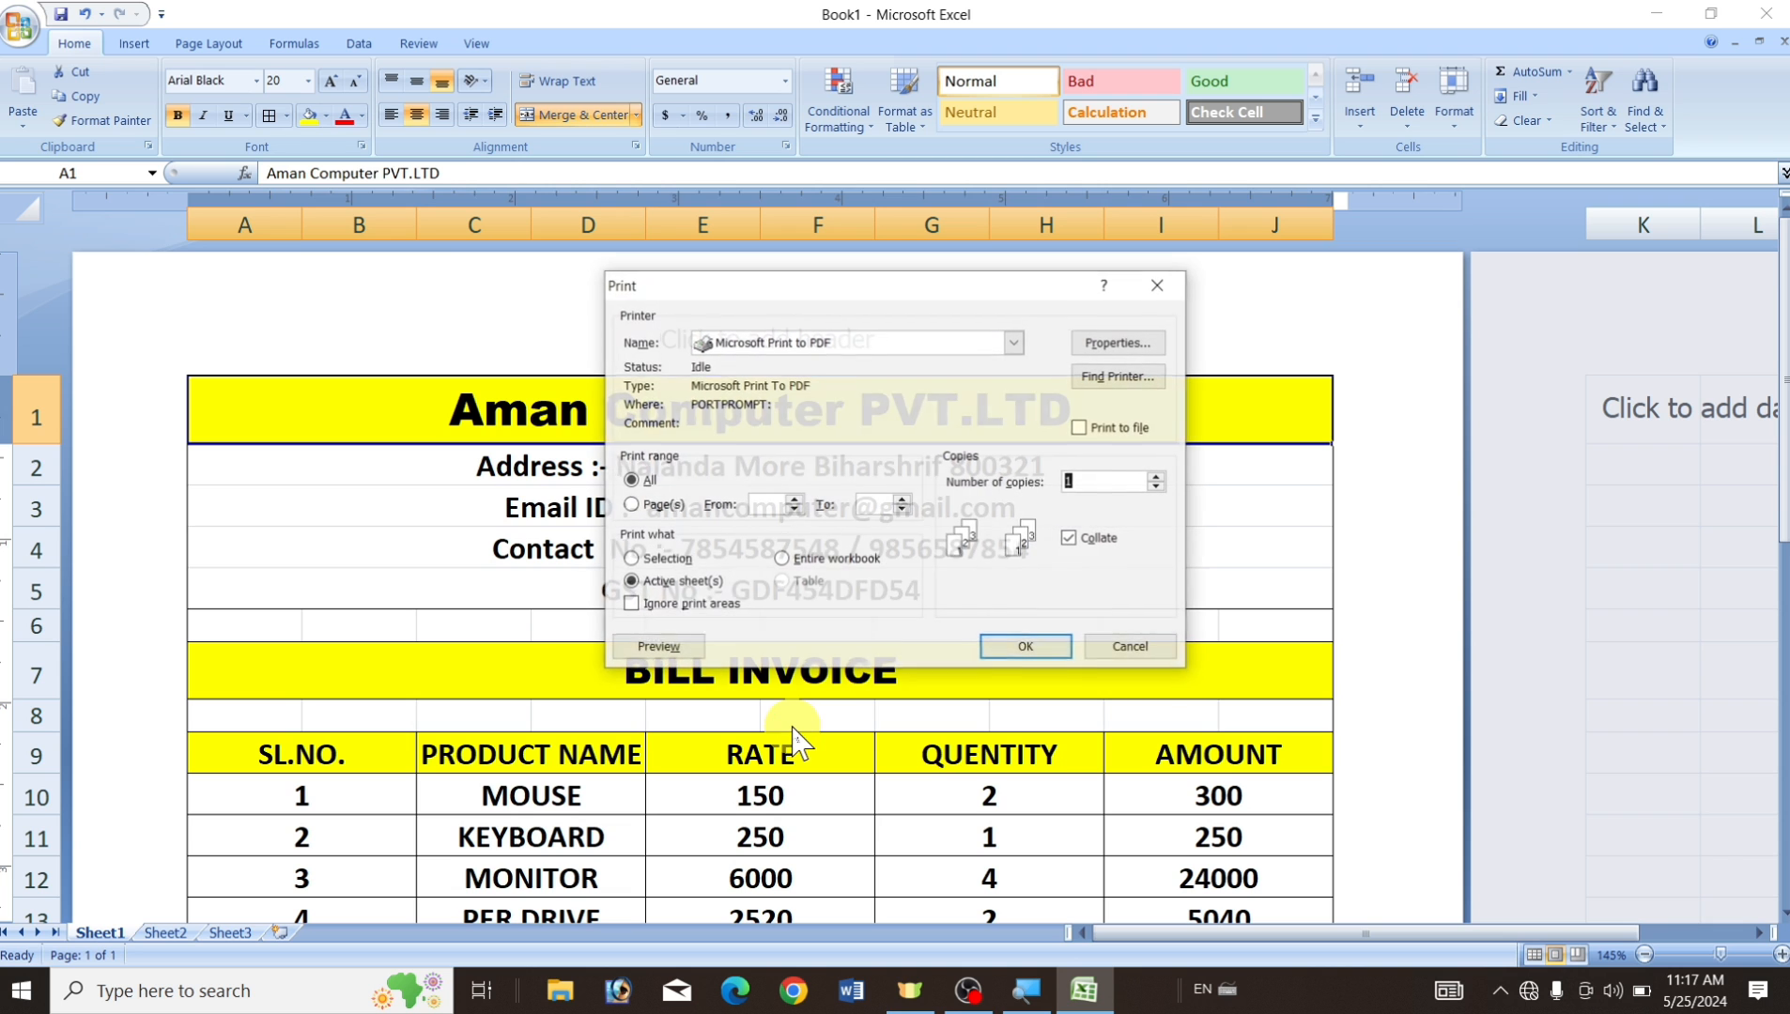
left_click(669, 655)
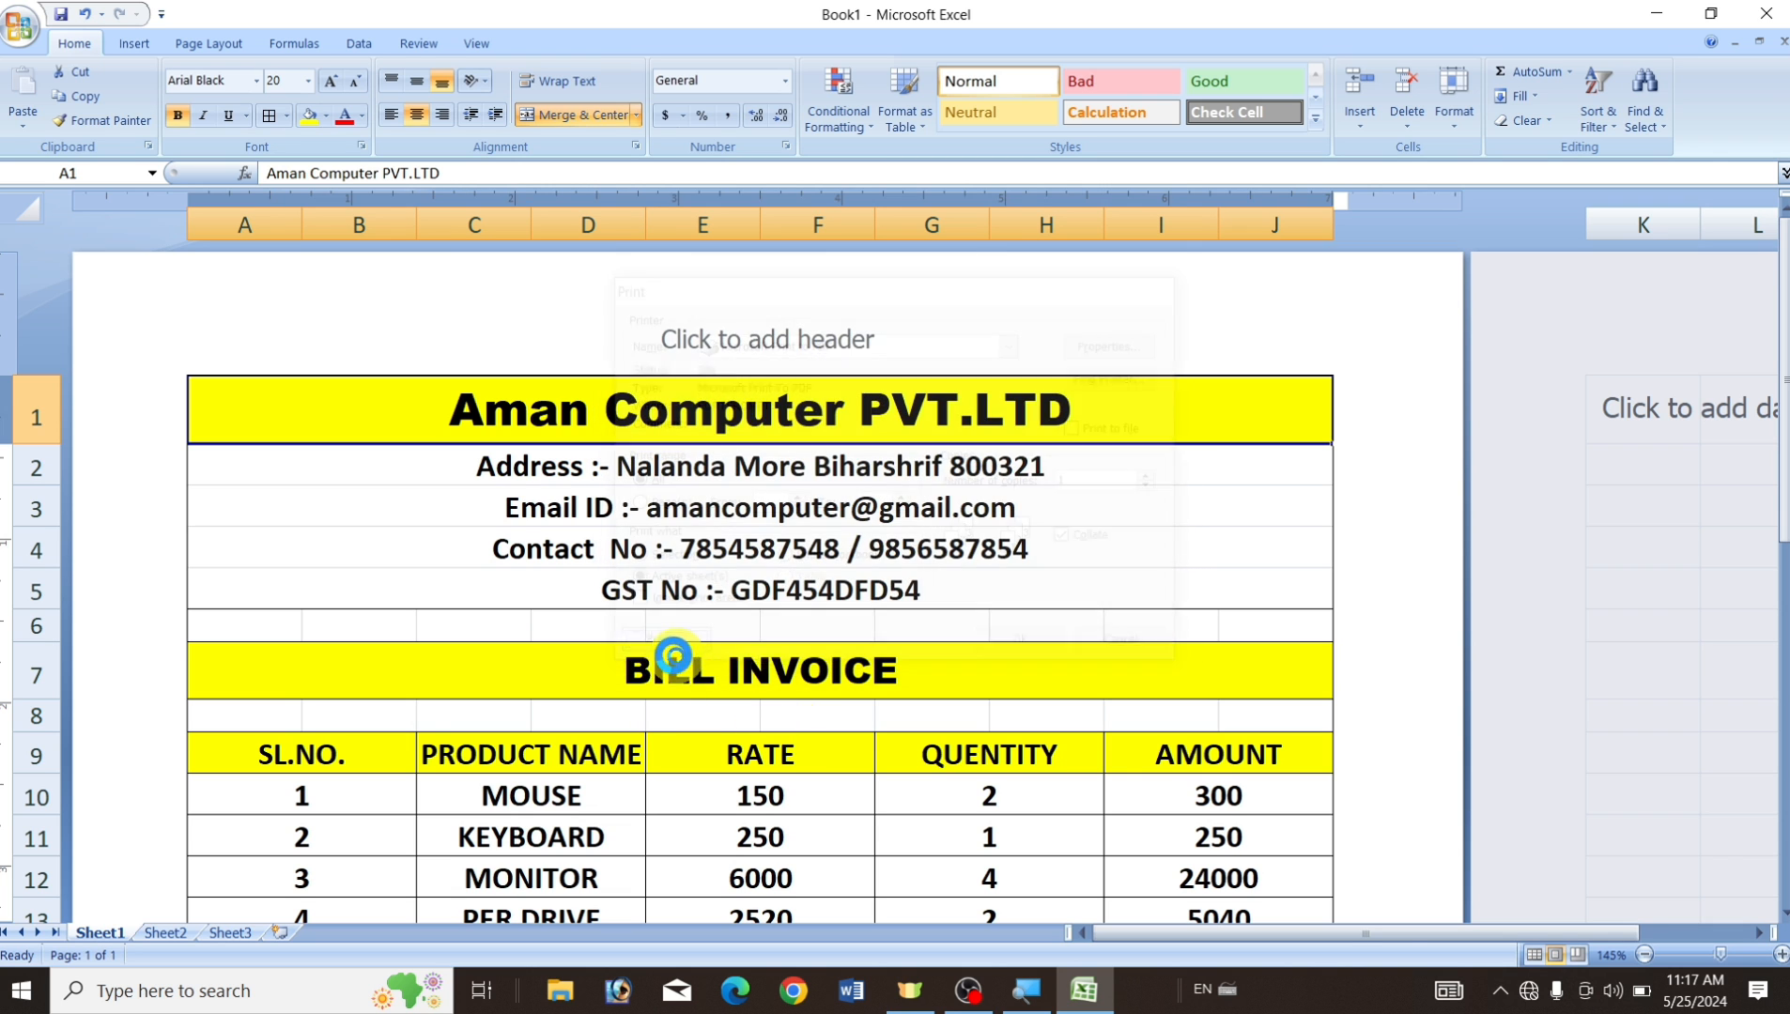
scroll(591, 556, "up", 2)
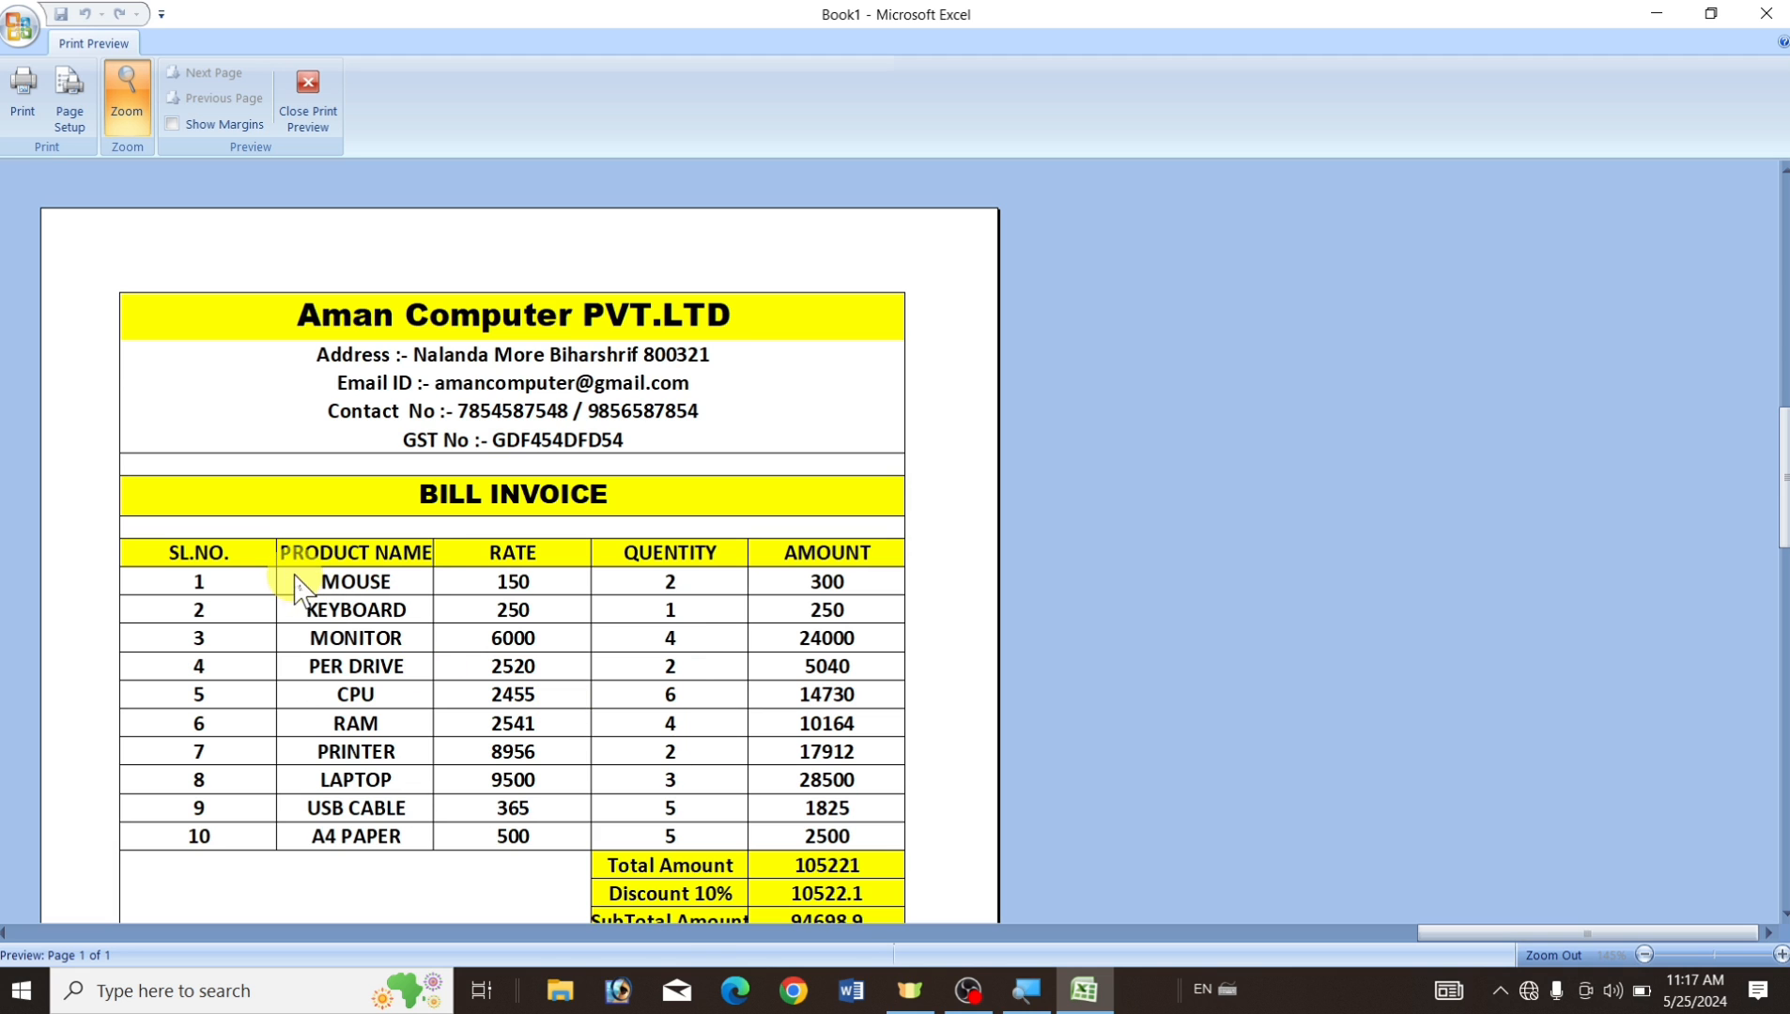
scroll(298, 580, "down", 5)
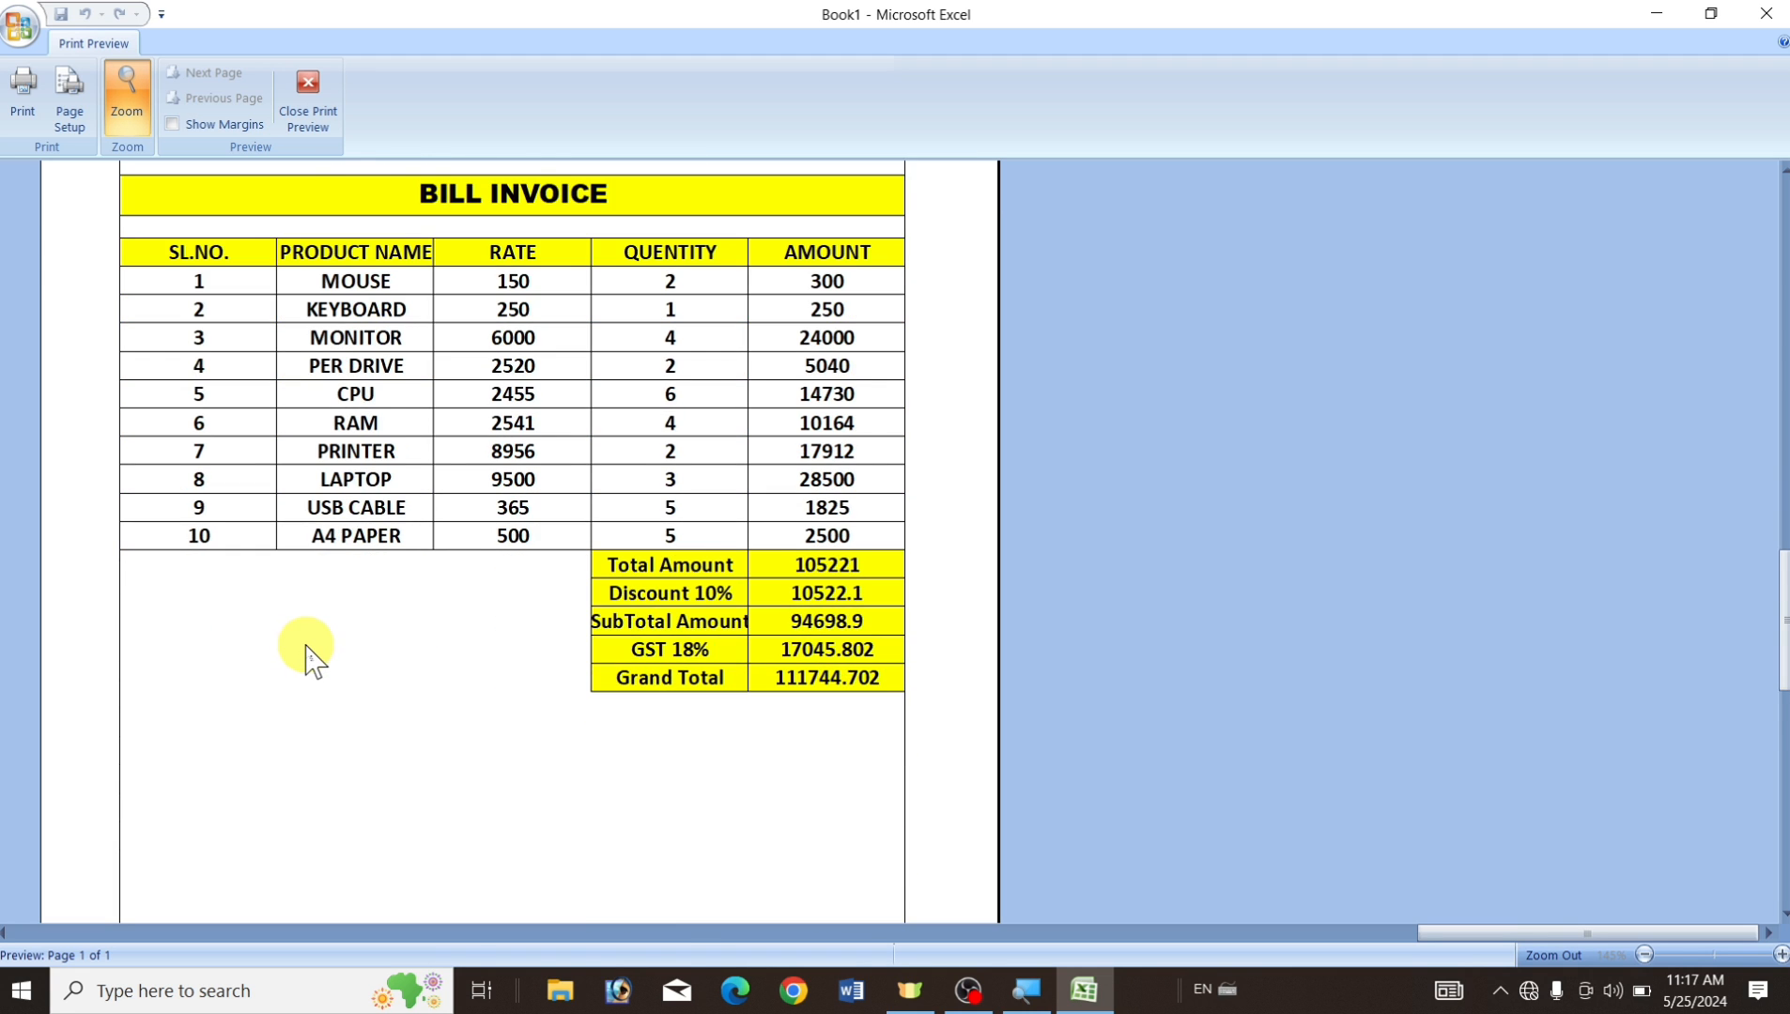
scroll(310, 658, "up", 3)
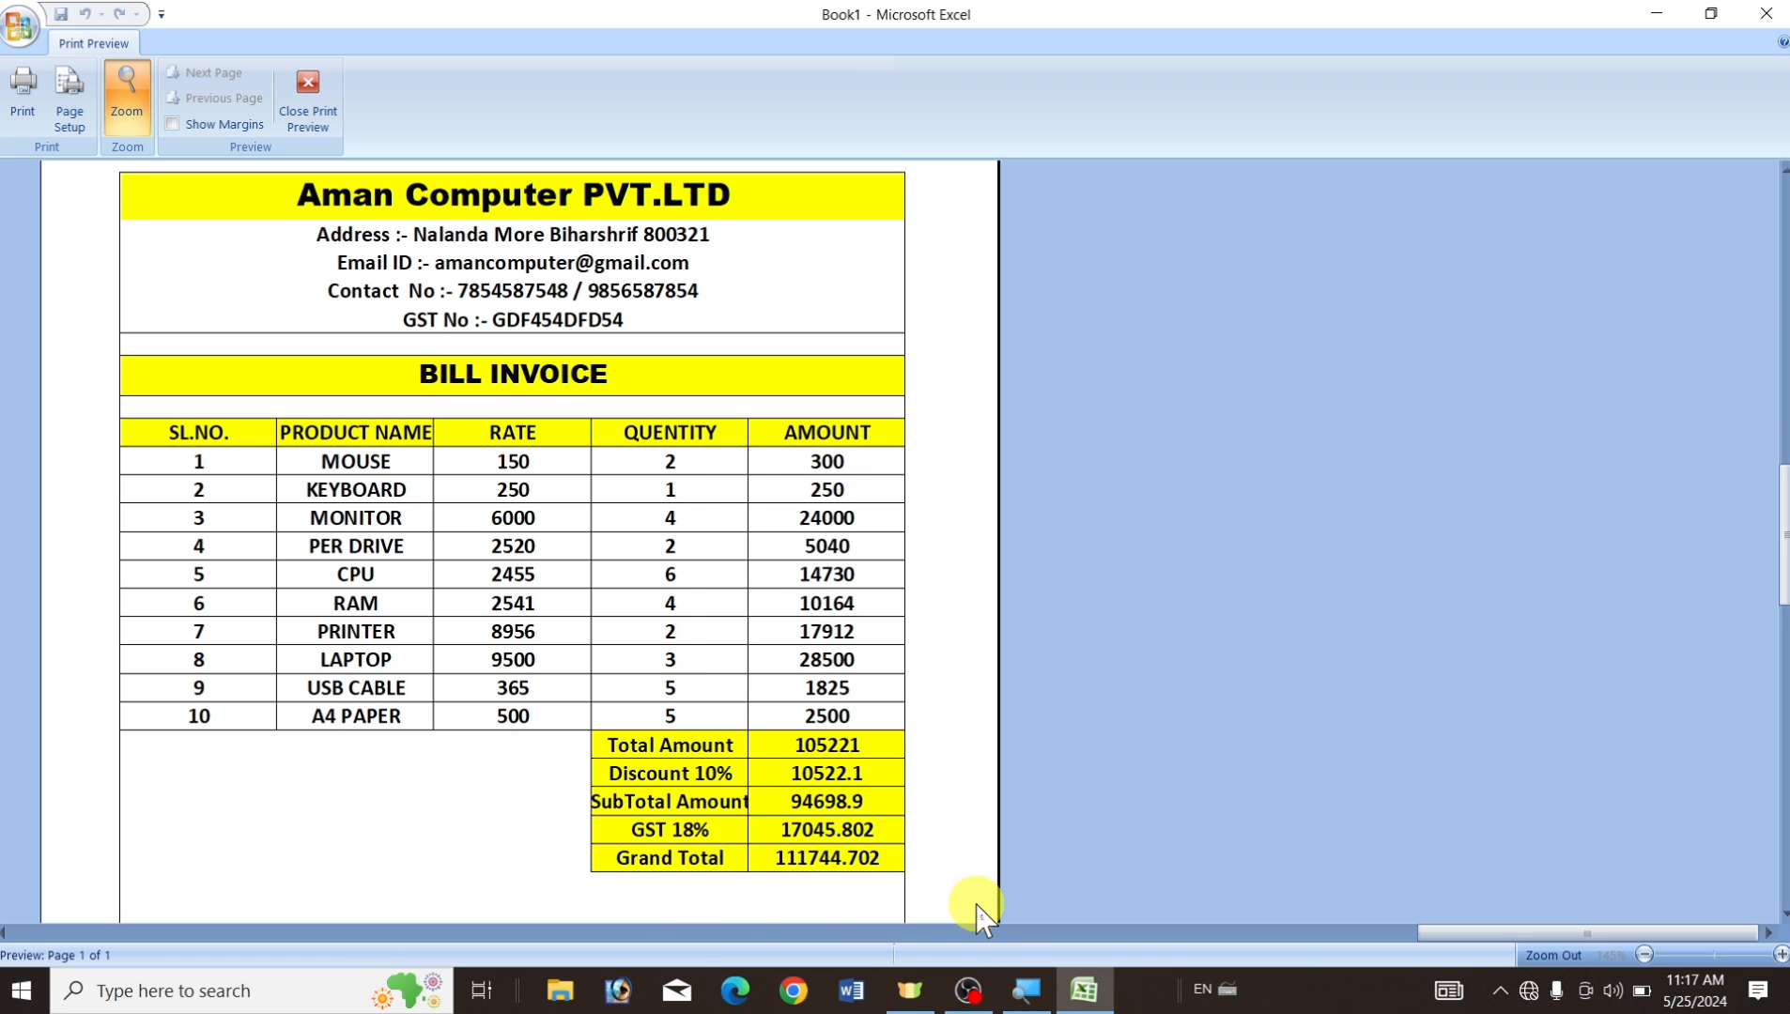
left_click(302, 108)
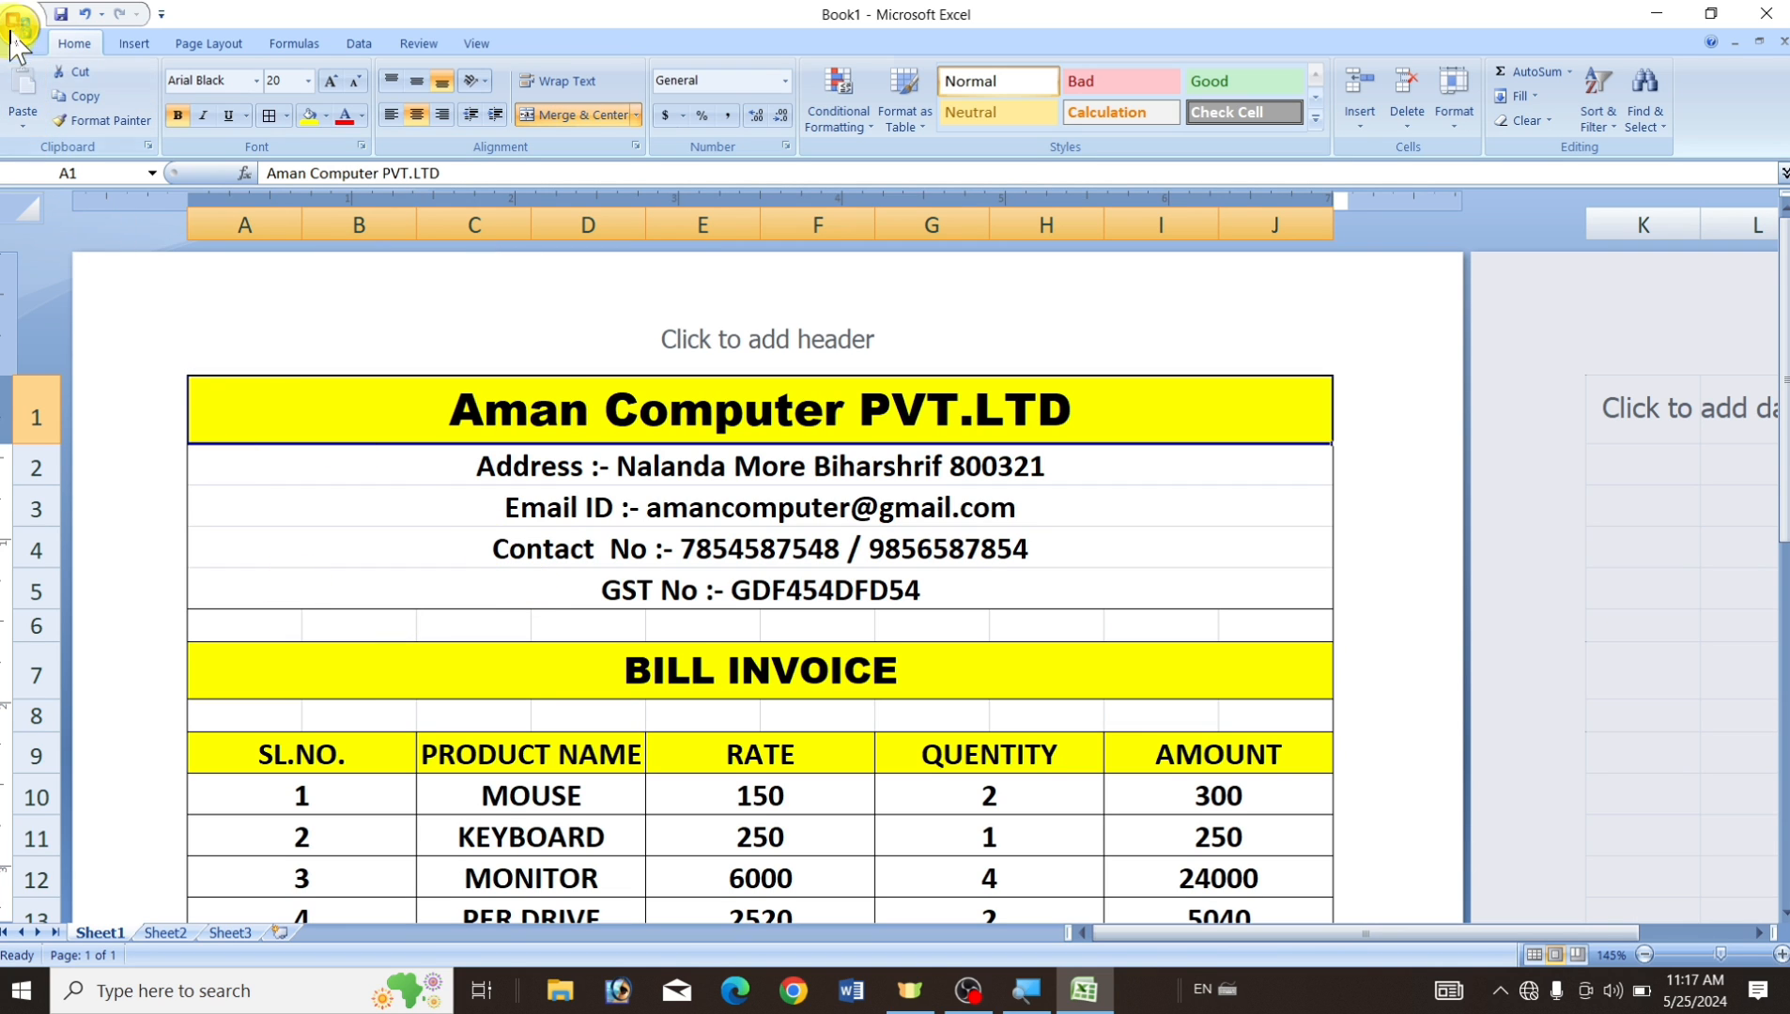
Save As the workbook with file name 'ertert' in the Documents folder.
left_click(18, 27)
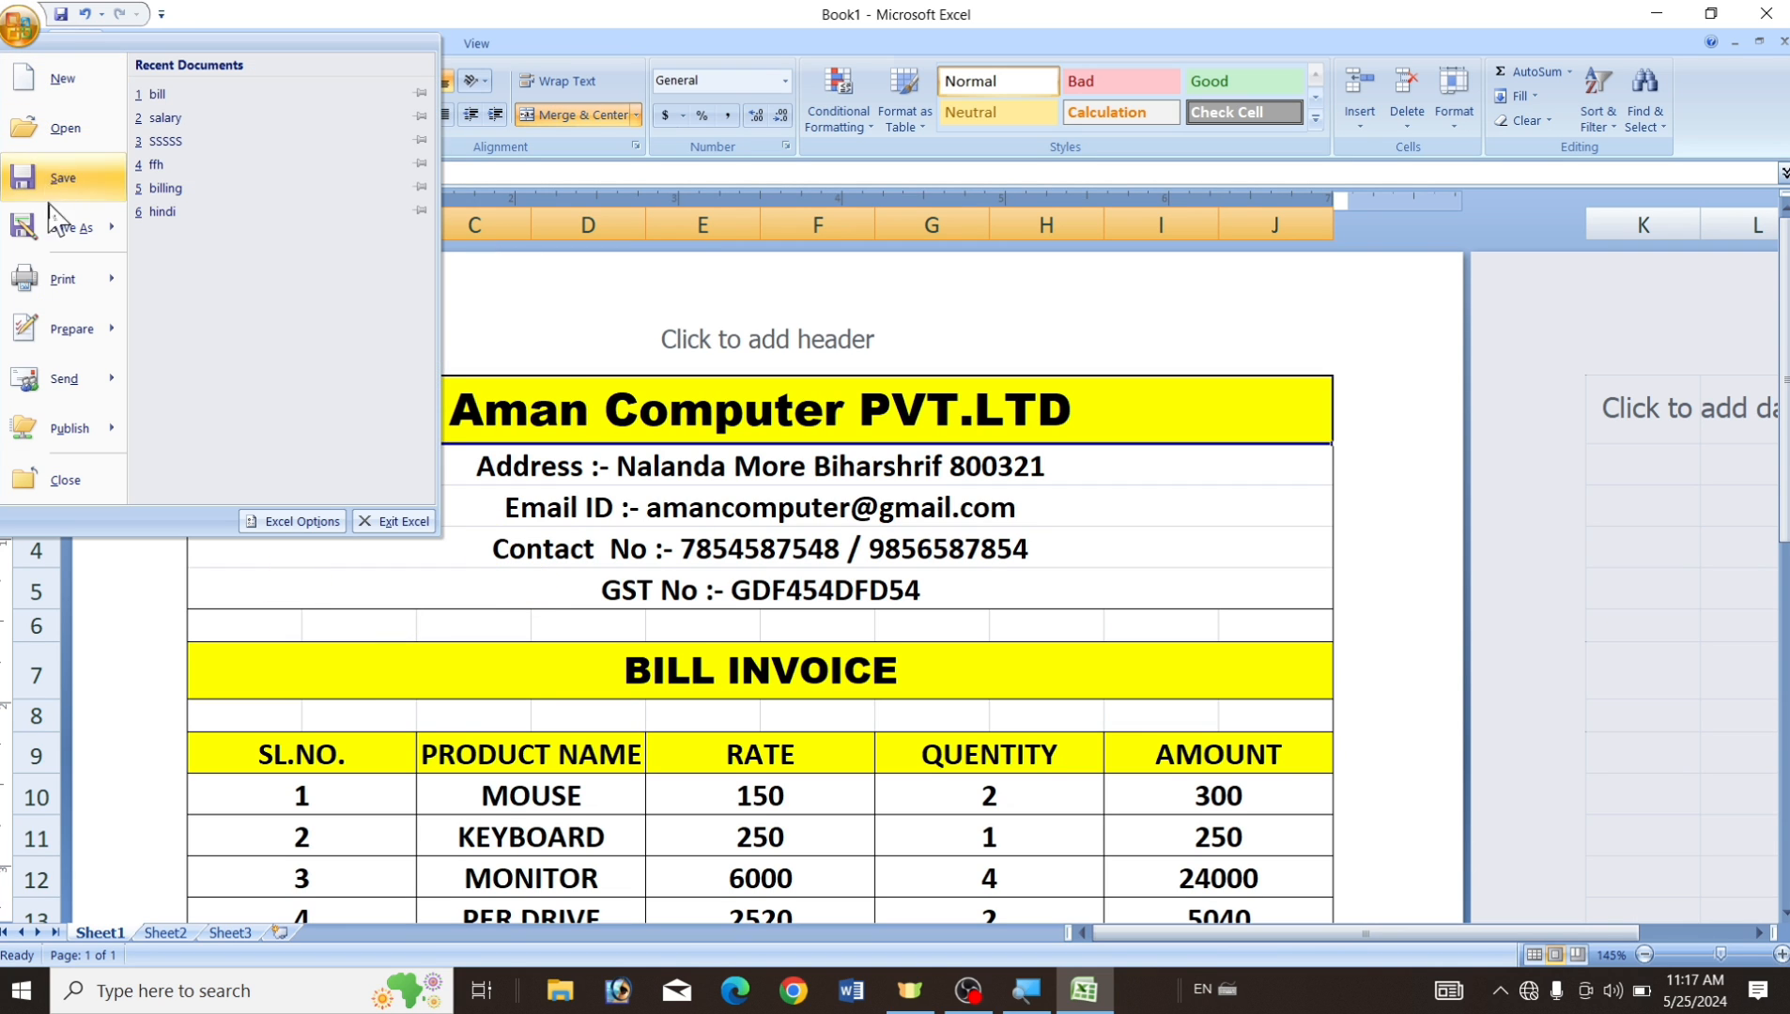
left_click(68, 230)
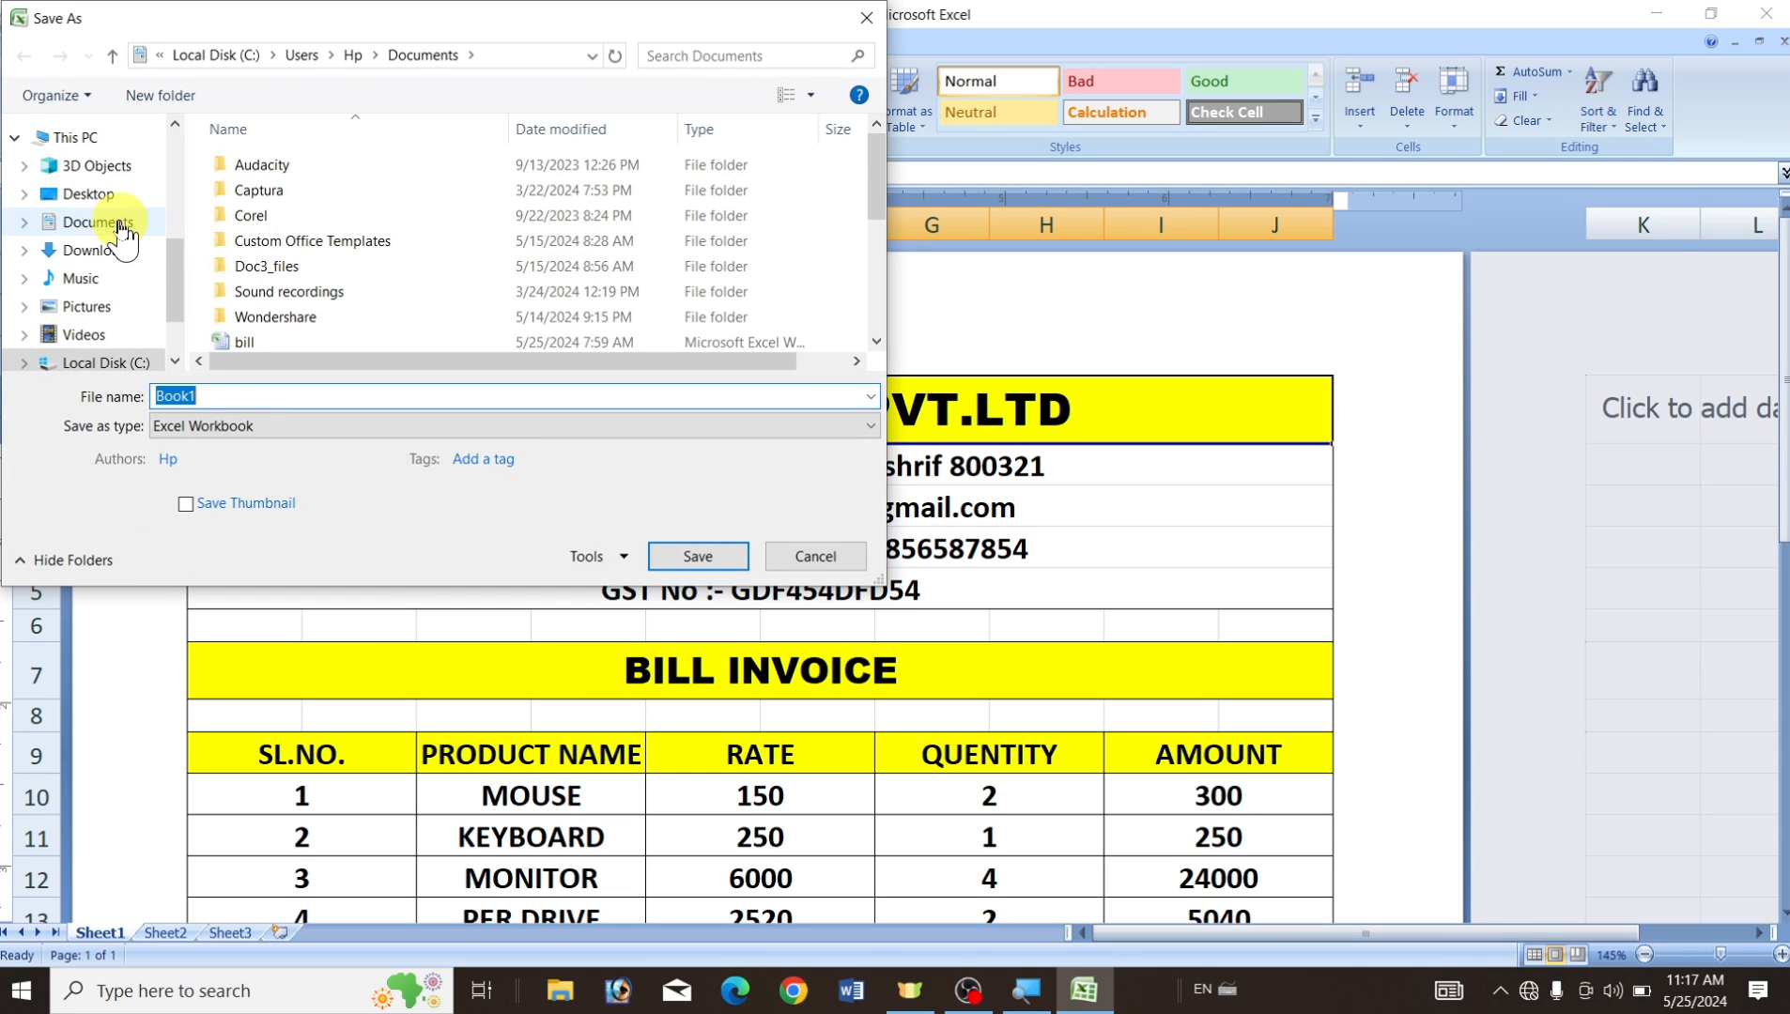
left_click(117, 235)
left_click(248, 387)
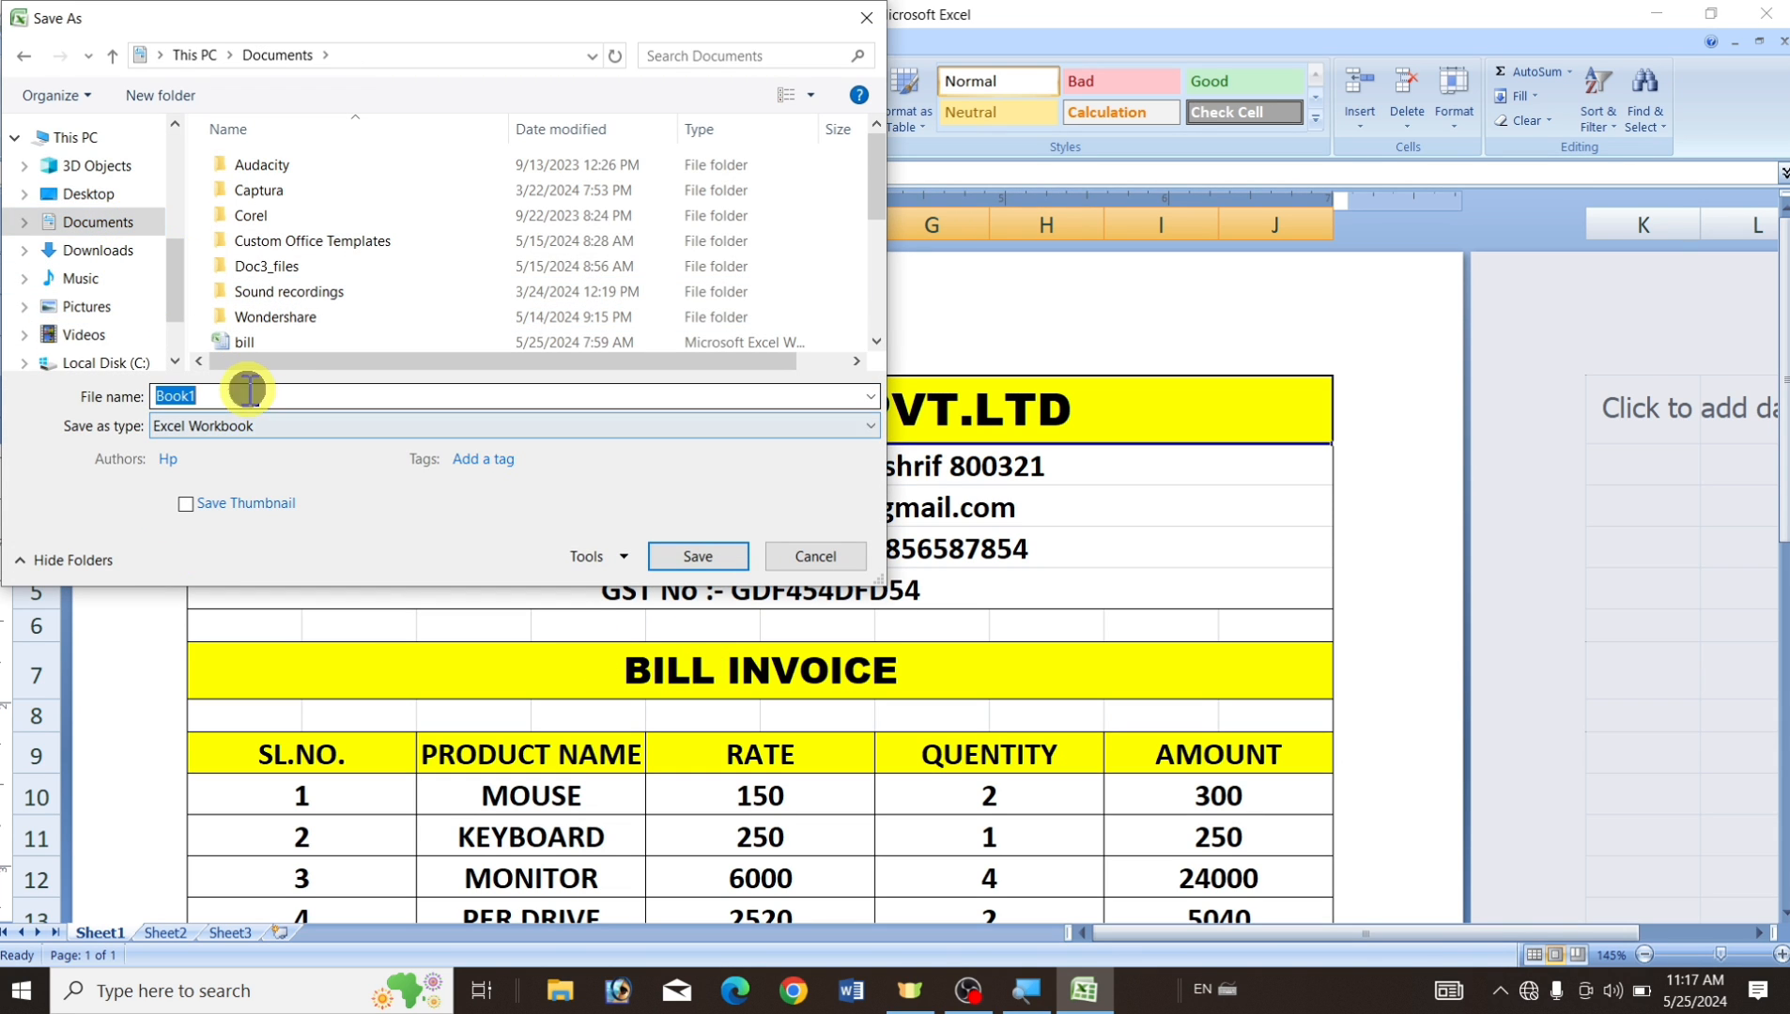
type("ertert")
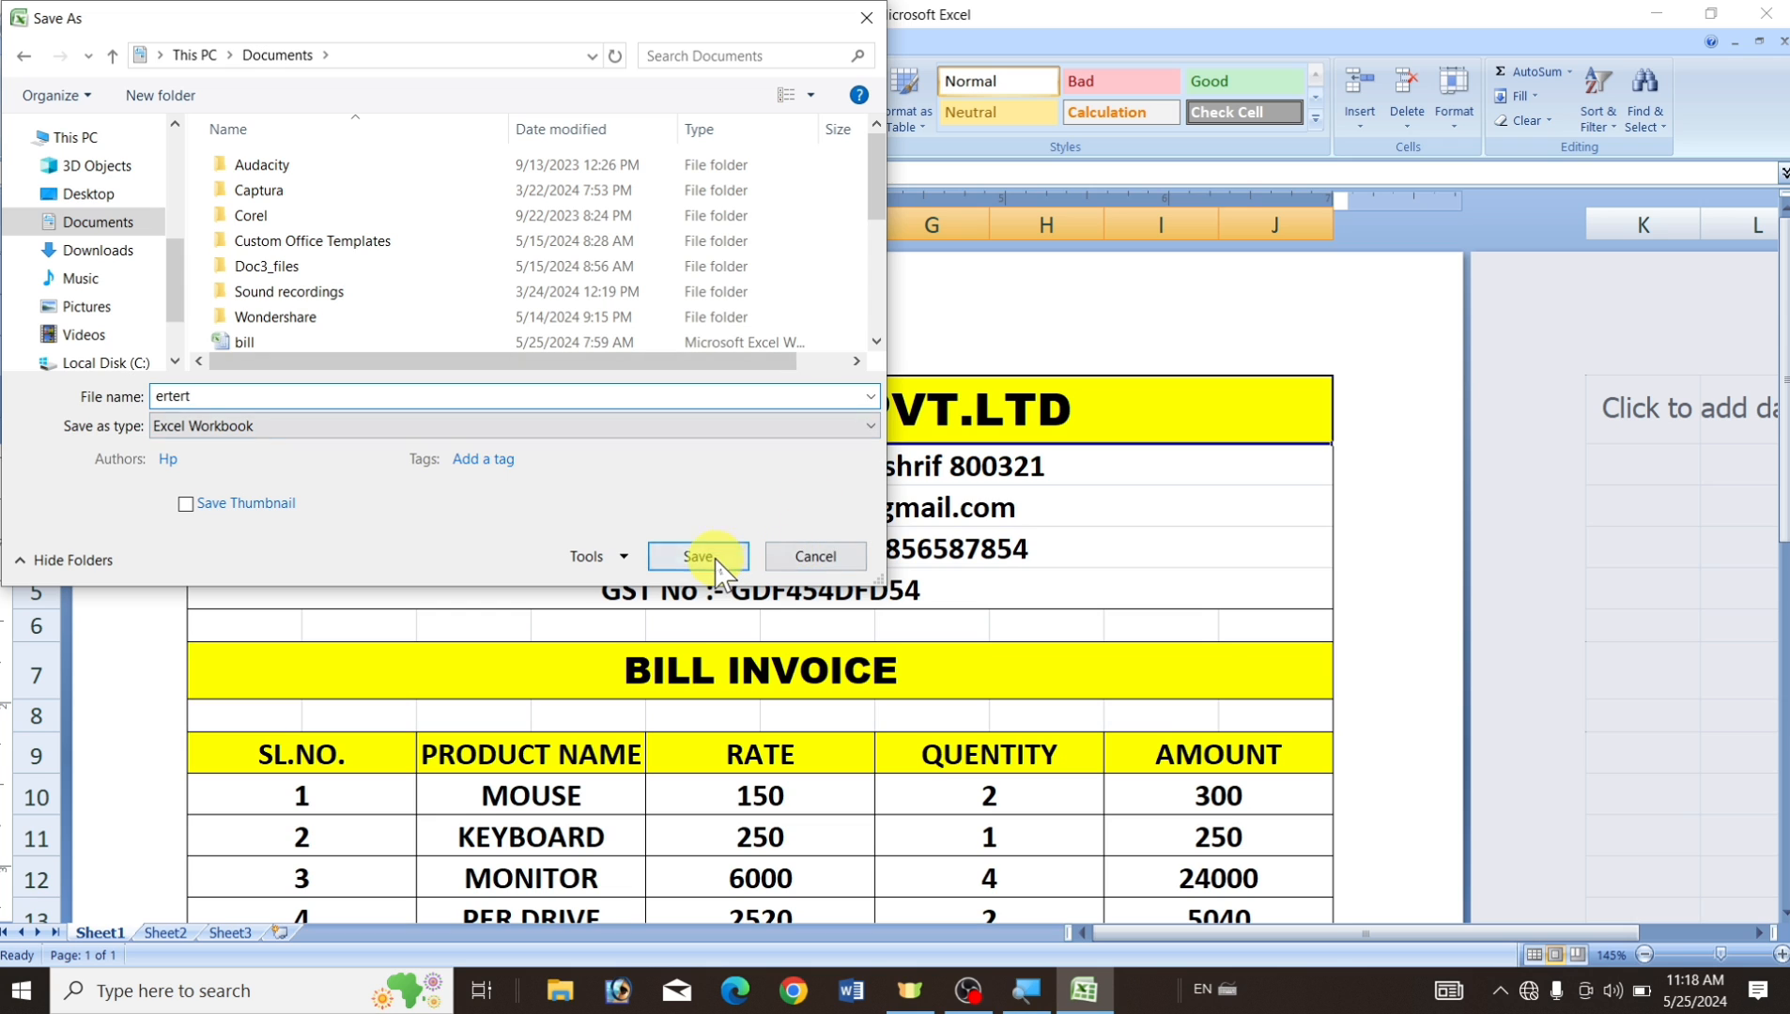
left_click(700, 557)
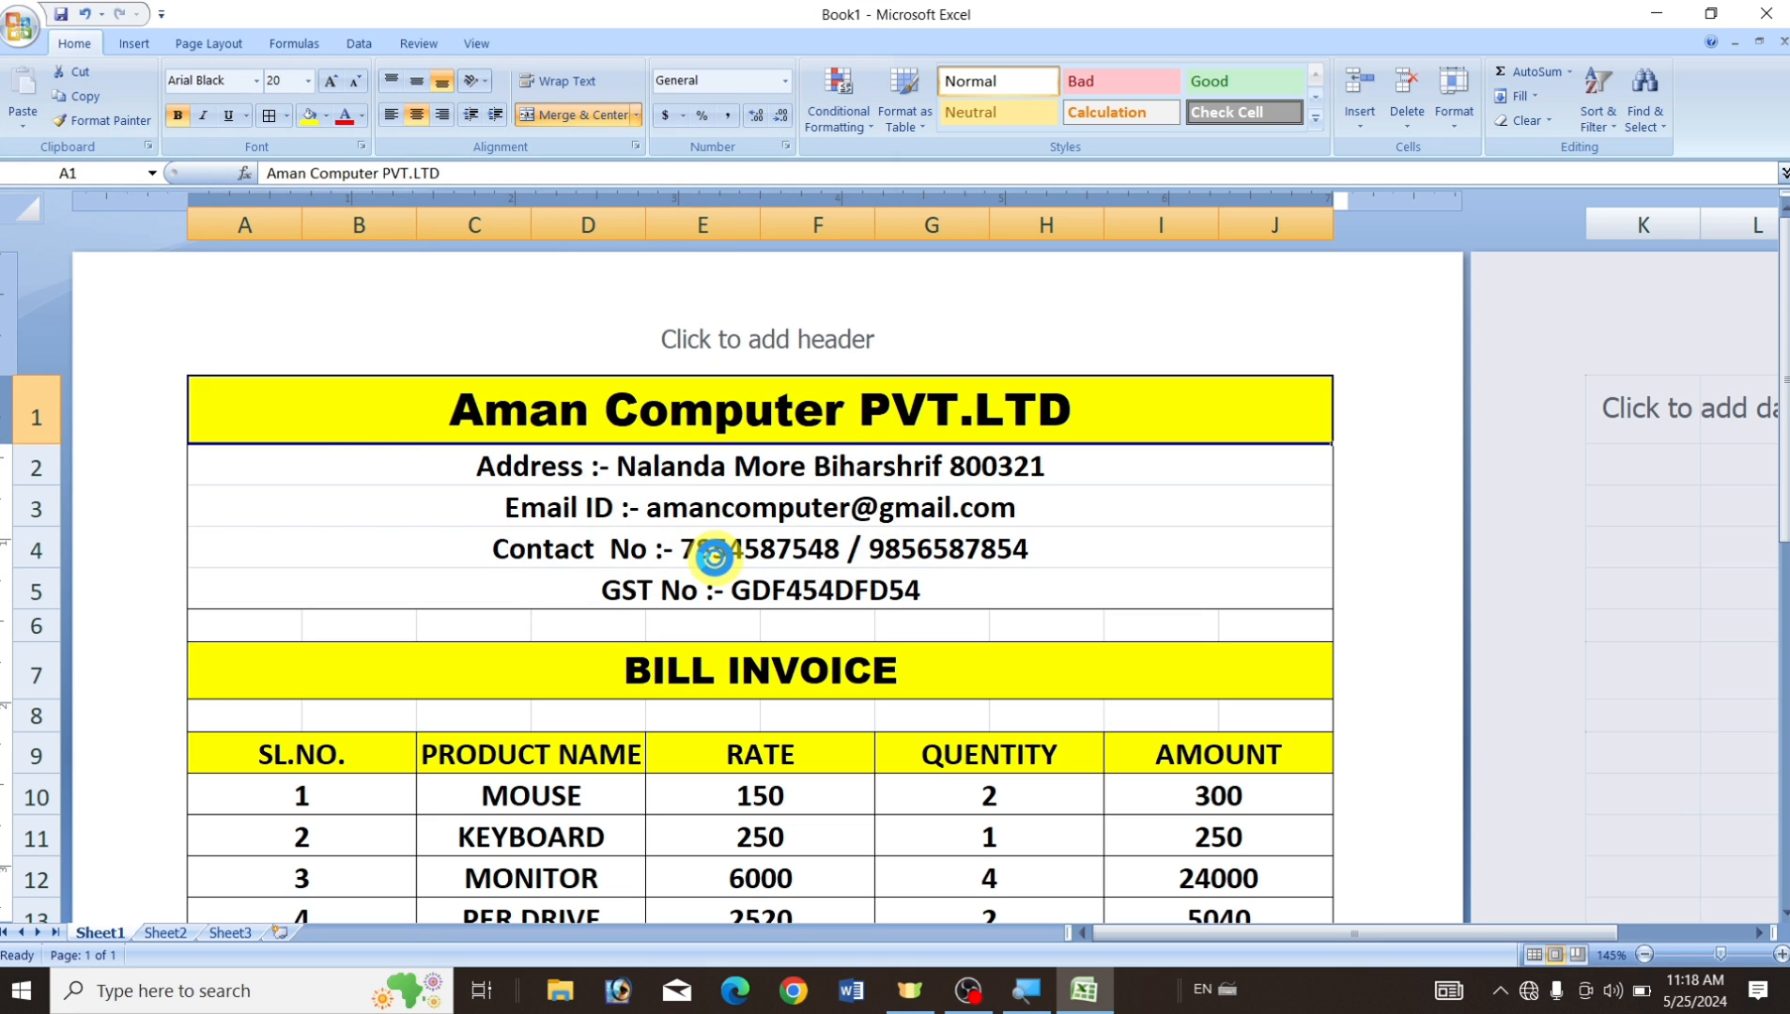